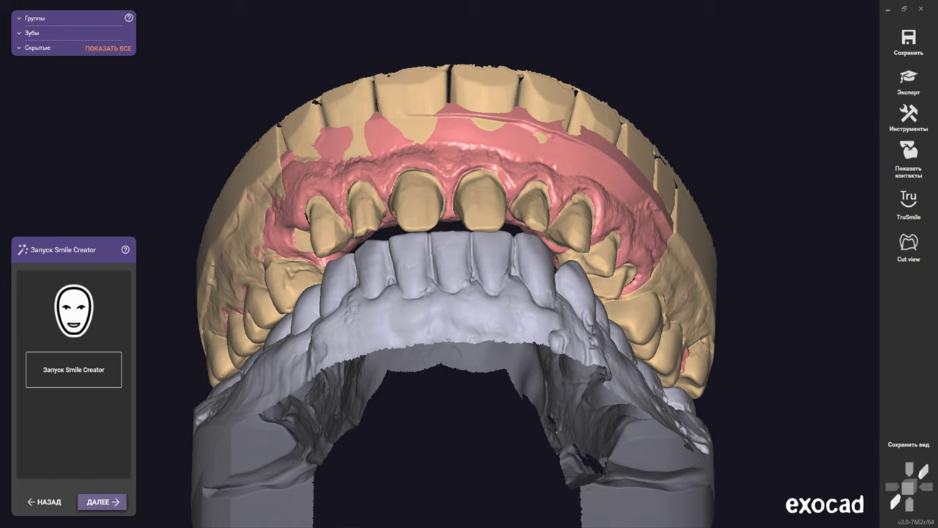
Fit a Geo_0803 ACR implant, size 034 SC, to the tooth 14 scan body, accepting the library warning
left_click(102, 501)
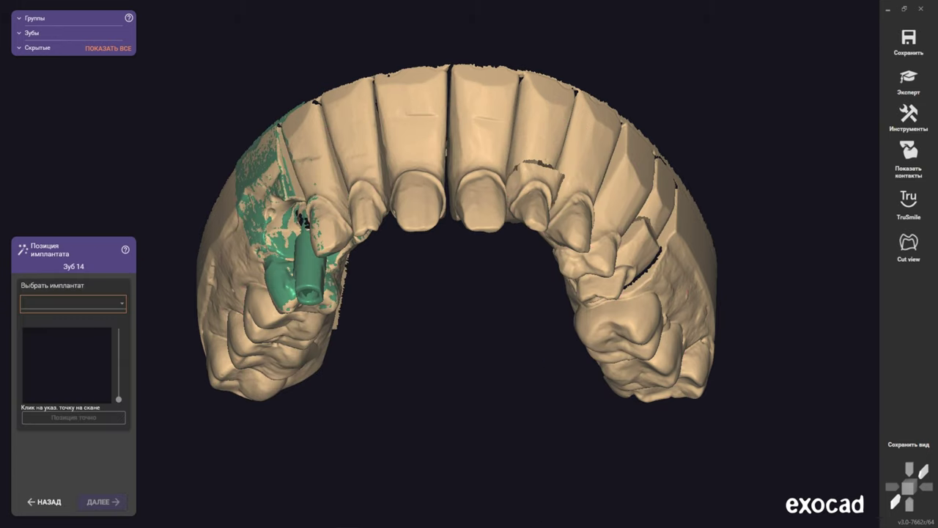
left_click(73, 302)
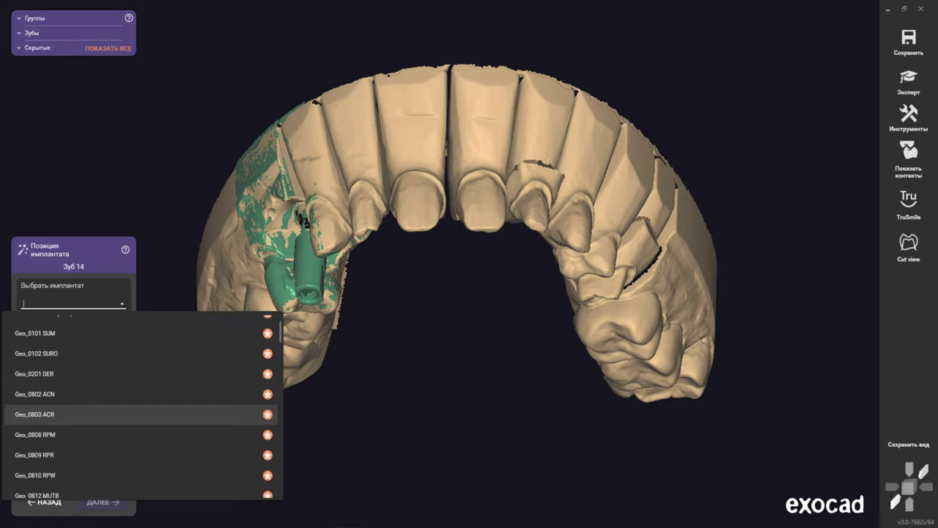
left_click(51, 414)
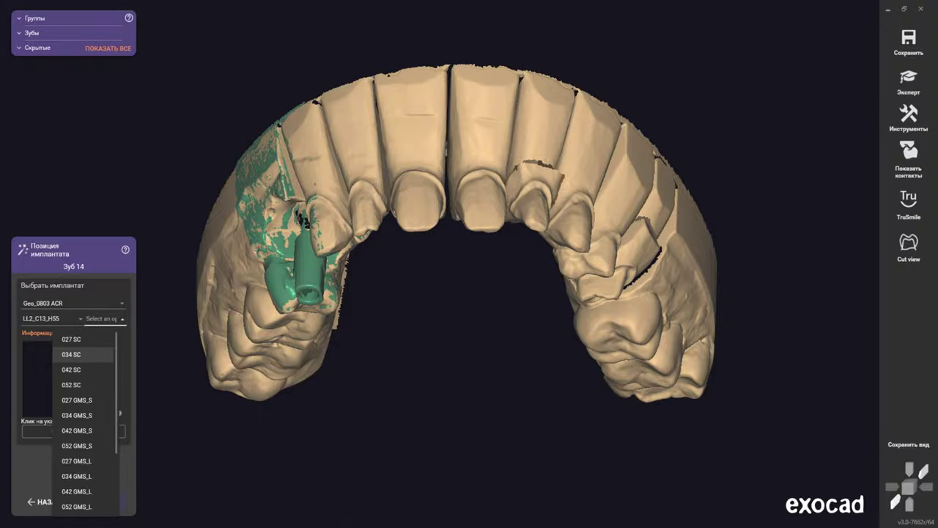
left_click(72, 354)
left_click(402, 361)
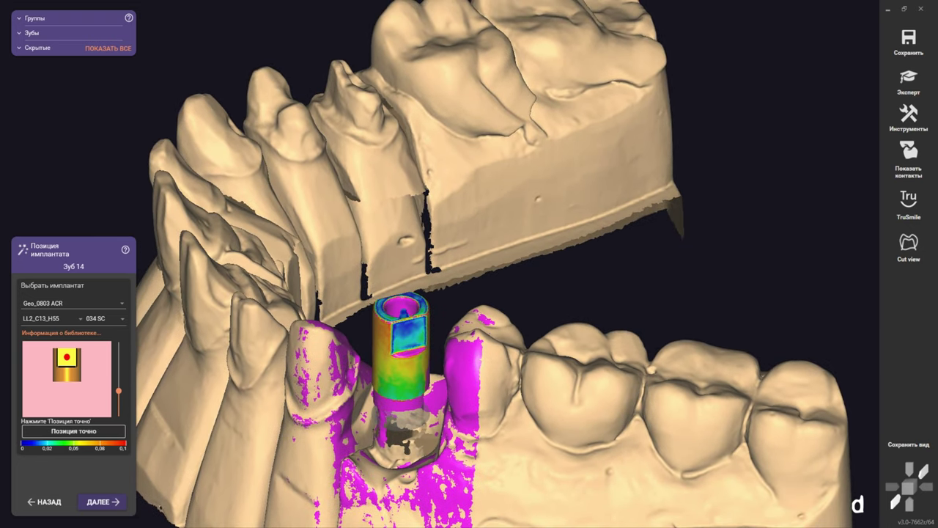
Accept the tooth 14 implant position and continue to the next stage
left_click(103, 501)
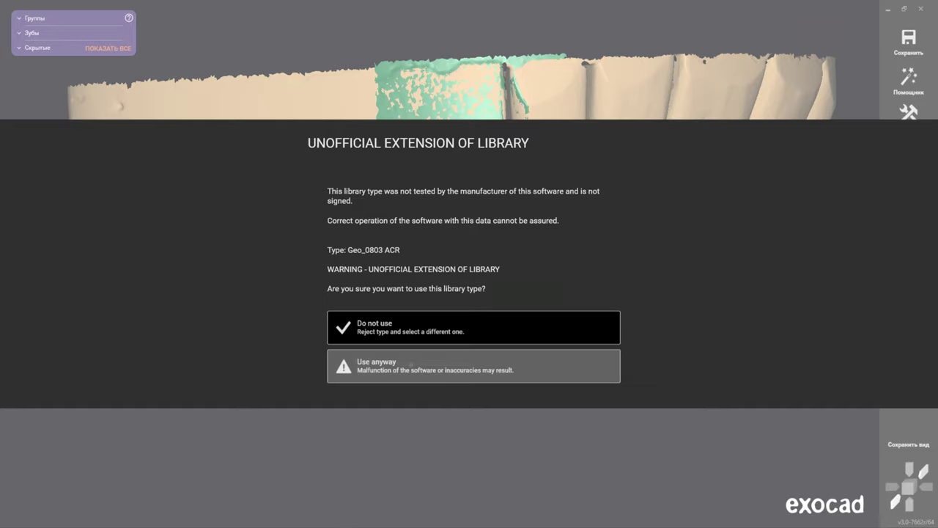
Re-place the tooth 14 implant as LL2_C13_H40, size 034 SC, snapped precisely onto the scan
left_click(474, 366)
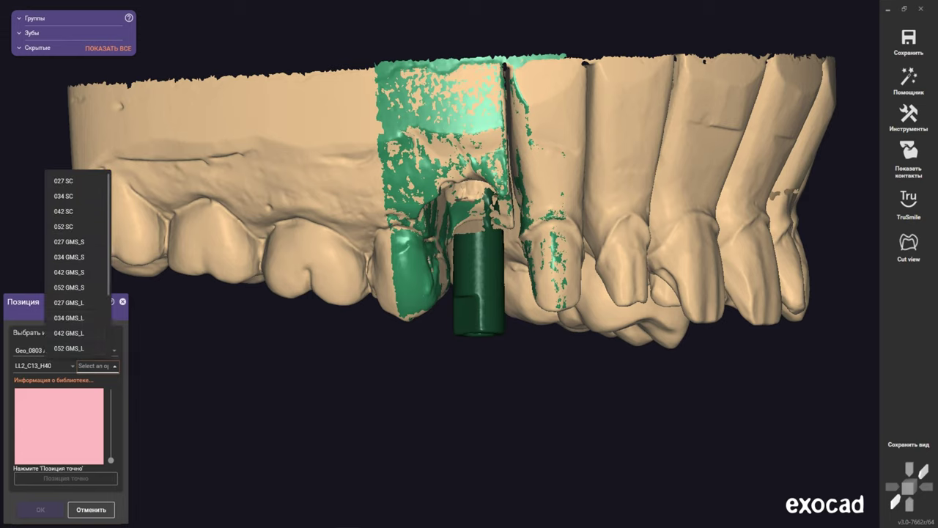
left_click(73, 195)
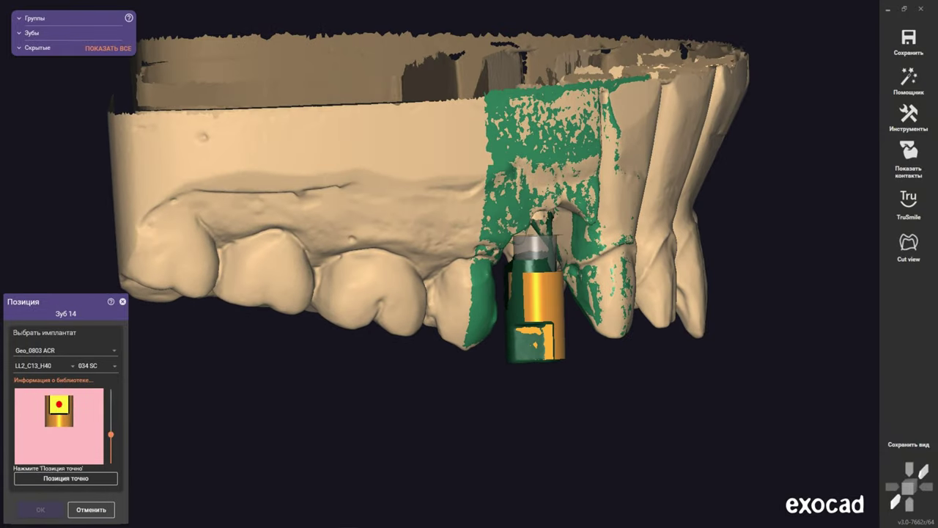
left_click(96, 479)
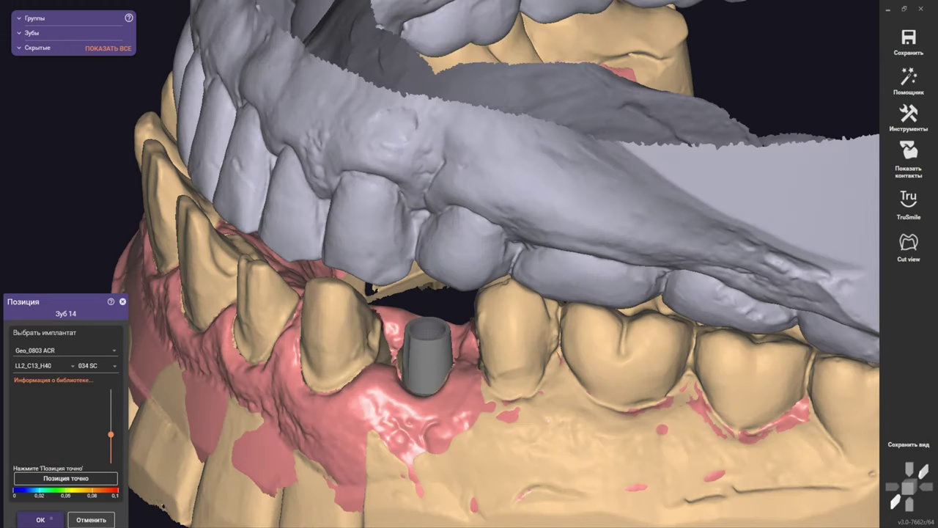
Confirm the implant position and start tooth 13's preparation margin from the Инструменты menu
left_click(42, 519)
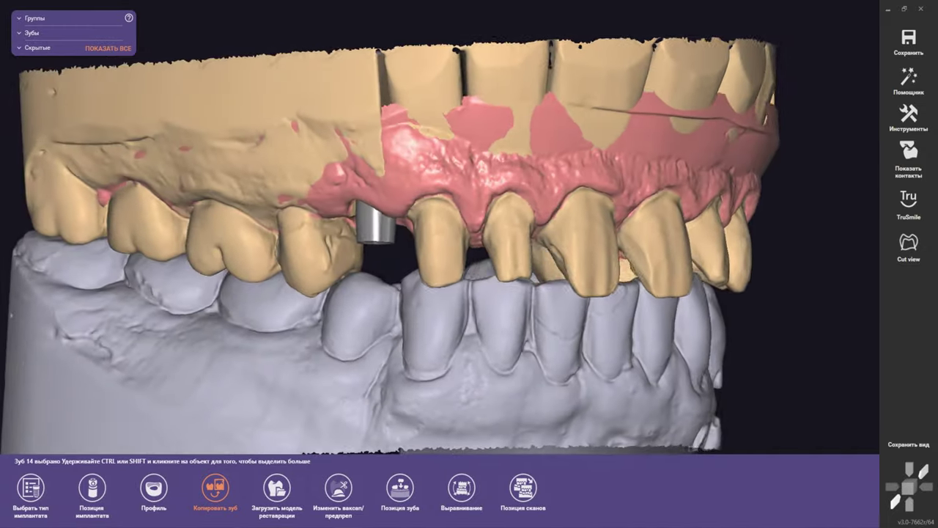
left_click(908, 118)
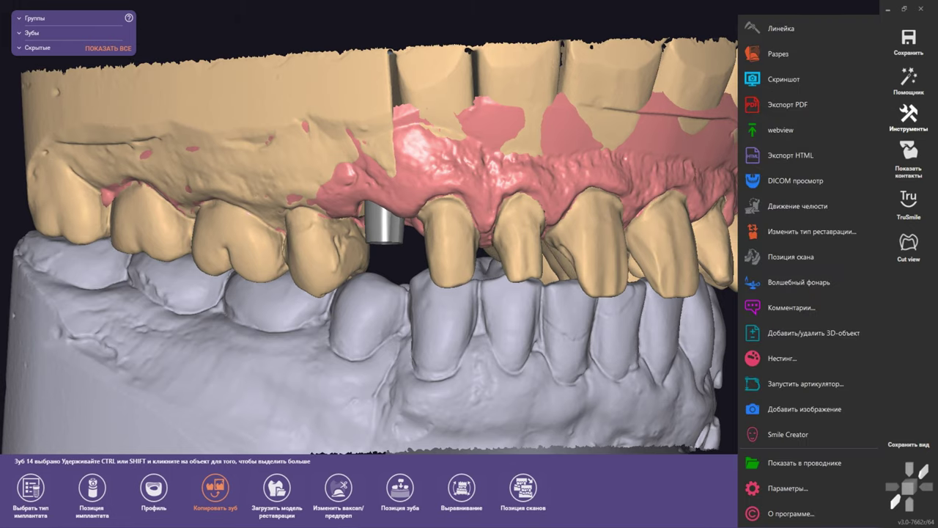
left_click(153, 488)
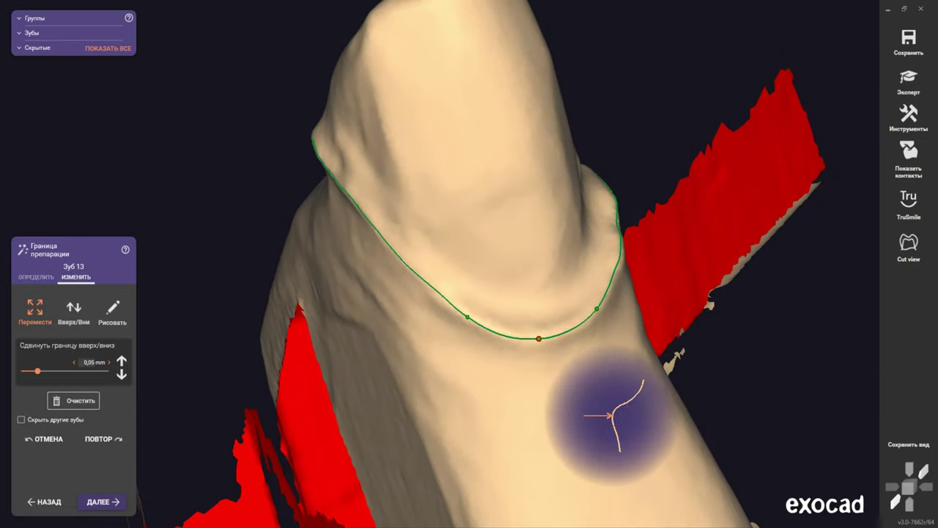
Zoom in on tooth 13 and smooth the bump out of its margin line
right_click_drag(615, 416, 539, 300)
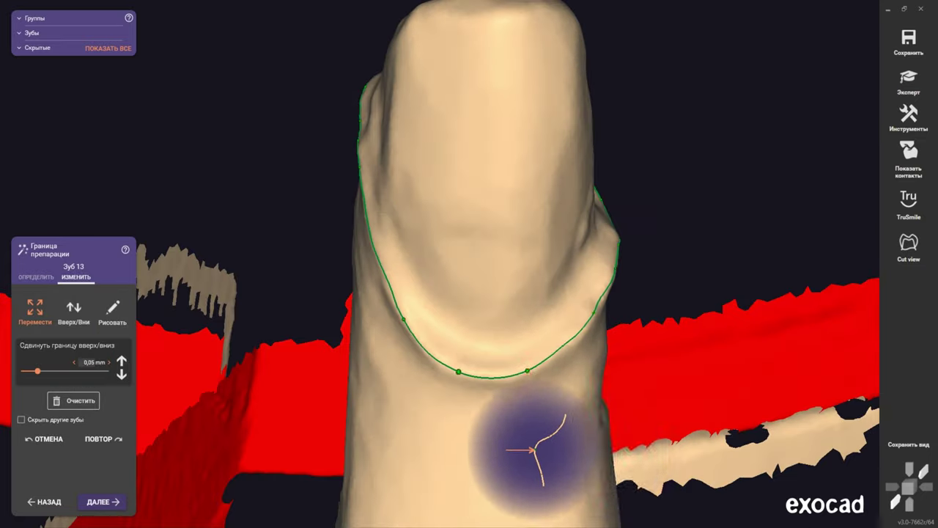
mouse_move(618, 426)
right_mouse_down()
mouse_move(551, 429)
mouse_move(570, 398)
mouse_move(553, 408)
mouse_move(562, 381)
mouse_move(561, 390)
mouse_move(481, 386)
right_mouse_up()
mouse_move(609, 376)
right_mouse_down()
mouse_move(445, 408)
mouse_move(600, 350)
right_mouse_up()
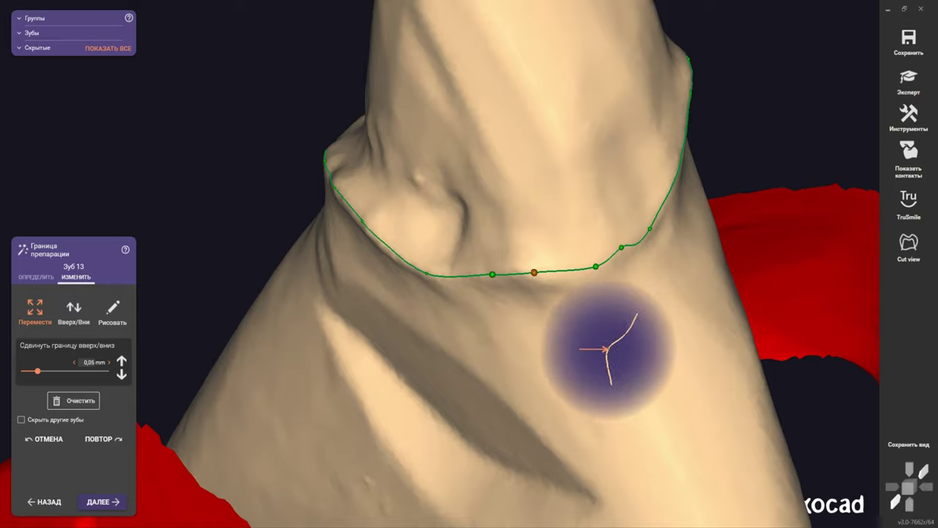
mouse_move(659, 351)
right_mouse_down()
mouse_move(628, 335)
mouse_move(486, 360)
mouse_move(848, 230)
mouse_move(664, 383)
mouse_move(653, 369)
mouse_move(490, 400)
mouse_move(530, 413)
mouse_move(659, 413)
mouse_move(652, 396)
mouse_move(608, 400)
mouse_move(642, 387)
right_mouse_up()
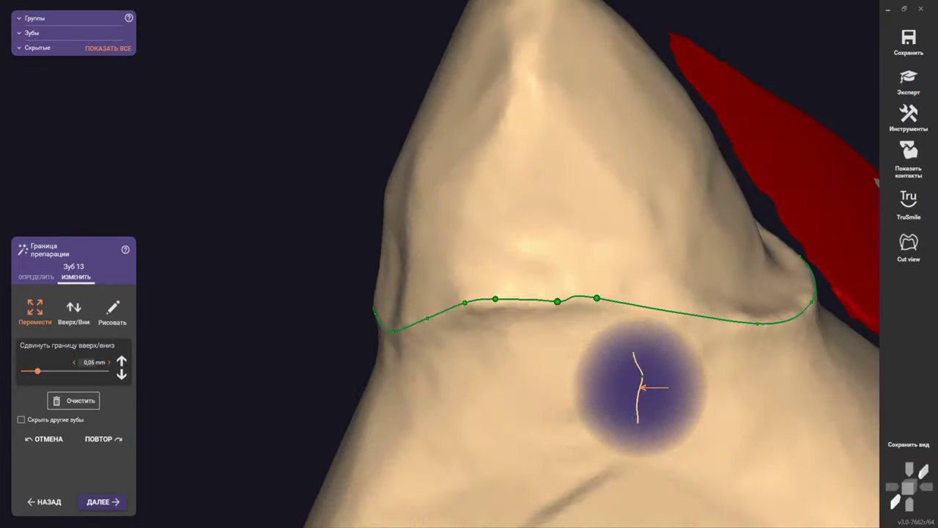
left_click_drag(614, 377, 722, 387)
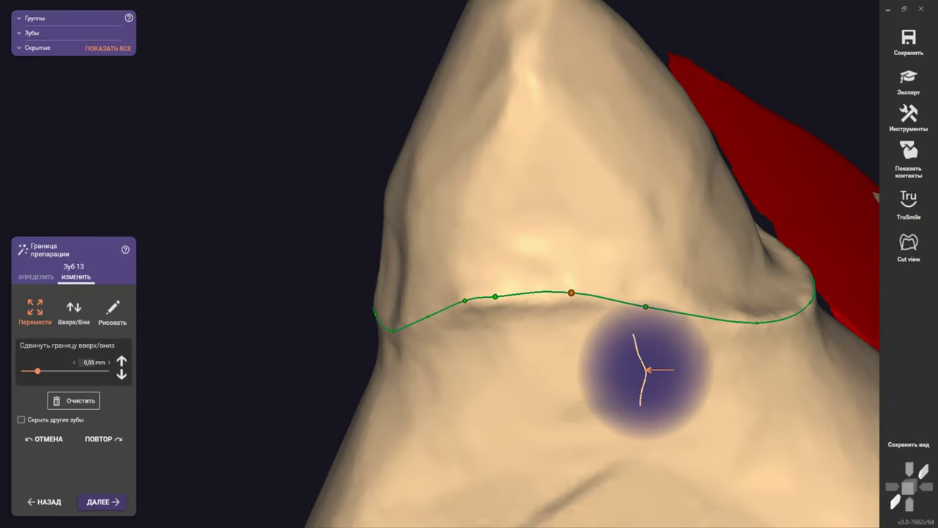
Review the smoothed tooth 13 margin from all sides, then advance to tooth 12's margin
mouse_move(657, 371)
right_mouse_down()
mouse_move(540, 335)
mouse_move(518, 398)
mouse_move(562, 335)
mouse_move(695, 335)
right_mouse_up()
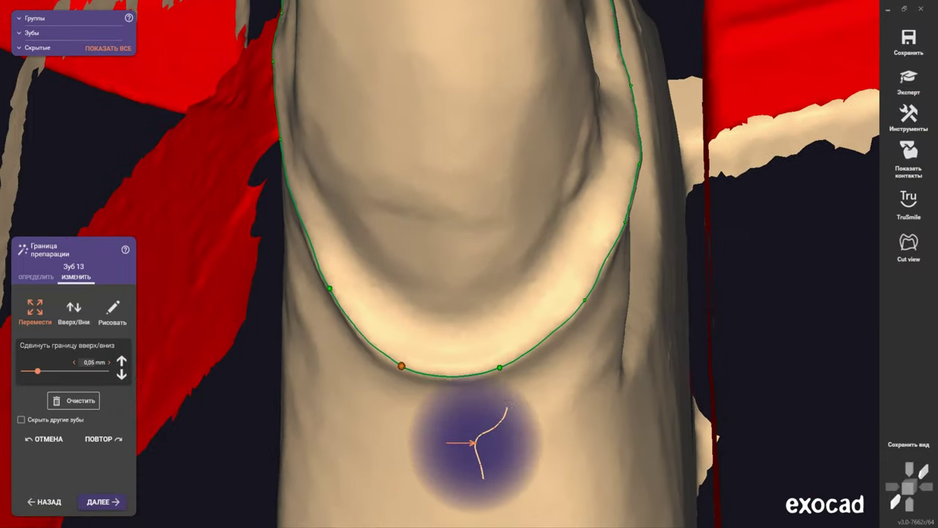
mouse_move(475, 442)
right_mouse_down()
mouse_move(457, 465)
mouse_move(390, 241)
right_mouse_up()
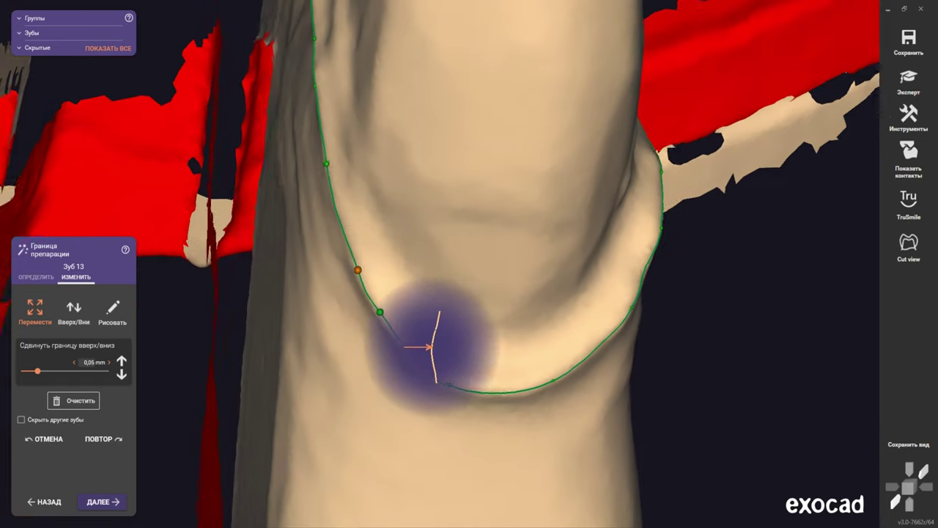
mouse_move(417, 308)
right_mouse_down()
mouse_move(455, 397)
mouse_move(440, 436)
mouse_move(429, 436)
right_mouse_up()
scroll(466, 408, "down", 2)
scroll(440, 435, "up", 2)
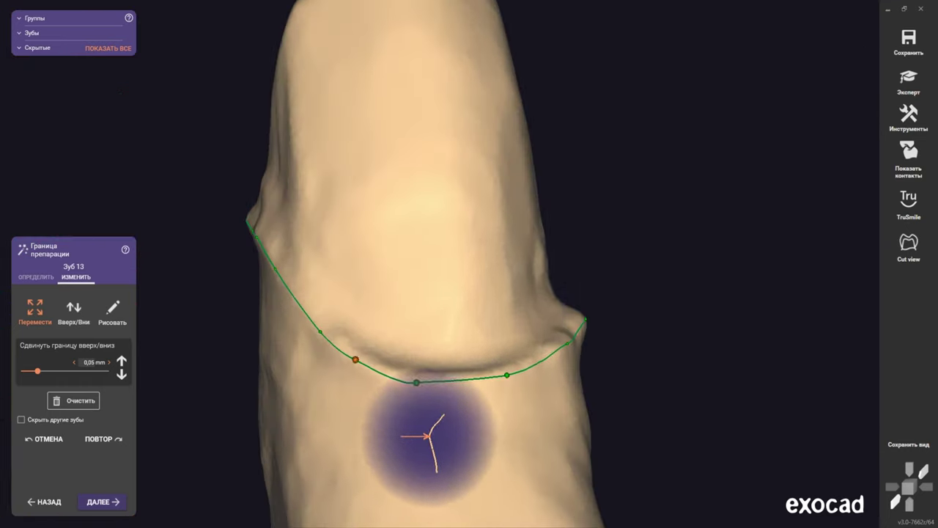
mouse_move(495, 300)
right_mouse_down()
mouse_move(491, 450)
mouse_move(491, 394)
mouse_move(440, 335)
mouse_move(484, 339)
mouse_move(471, 330)
mouse_move(638, 391)
mouse_move(596, 278)
mouse_move(555, 400)
right_mouse_up()
scroll(490, 450, "down", 2)
left_click(102, 501)
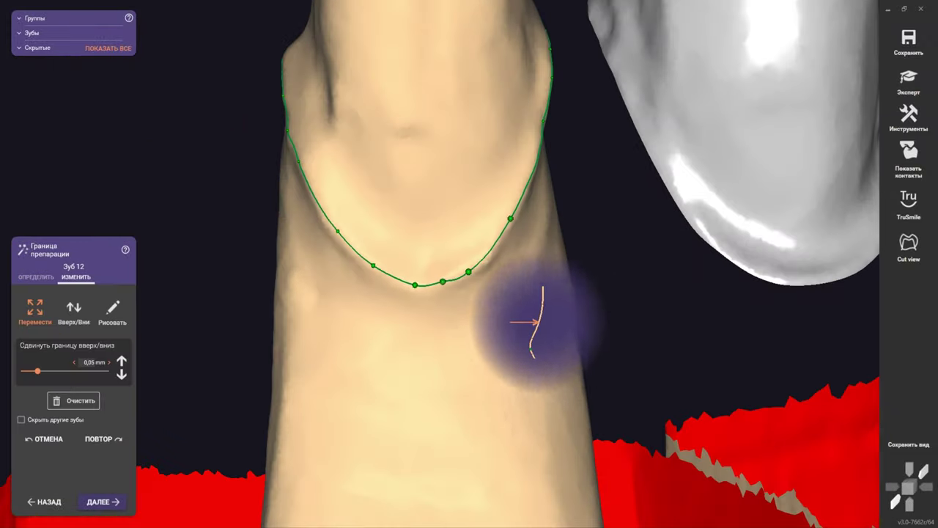
right_click_drag(495, 364, 457, 403)
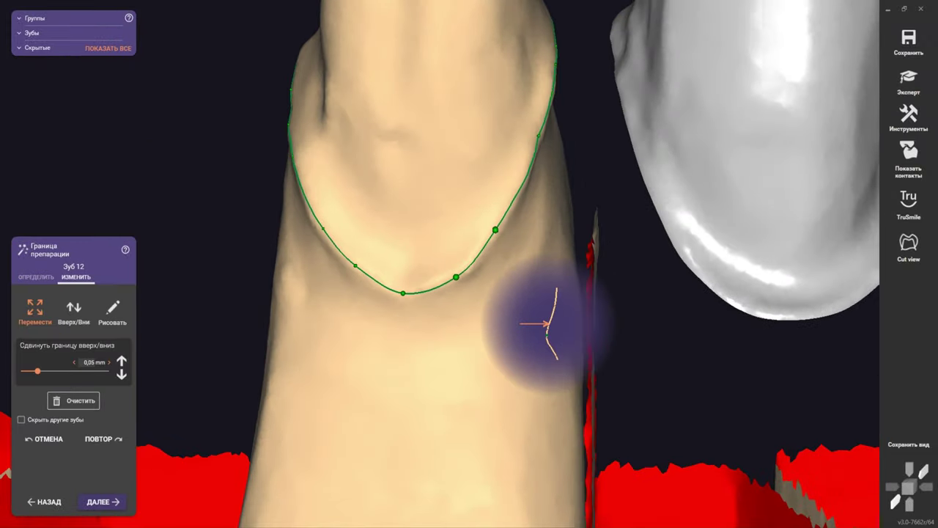
mouse_move(540, 381)
right_mouse_down()
mouse_move(489, 356)
mouse_move(513, 381)
mouse_move(522, 297)
right_mouse_up()
mouse_move(555, 263)
right_mouse_down()
mouse_move(549, 394)
mouse_move(555, 328)
mouse_move(508, 335)
mouse_move(595, 320)
right_mouse_up()
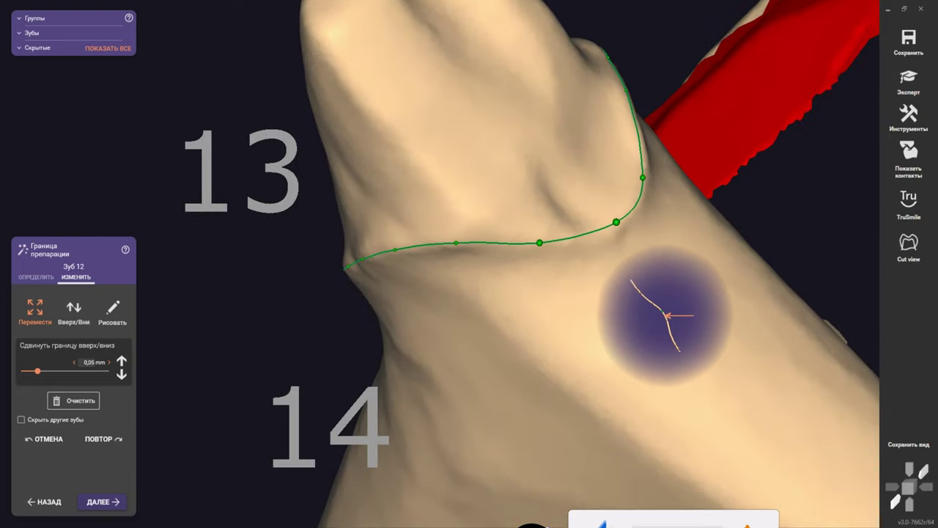
mouse_move(666, 315)
right_mouse_down()
mouse_move(683, 314)
mouse_move(505, 394)
mouse_move(599, 411)
mouse_move(542, 423)
mouse_move(534, 419)
mouse_move(608, 408)
mouse_move(632, 341)
mouse_move(436, 360)
mouse_move(711, 288)
mouse_move(716, 300)
right_mouse_up()
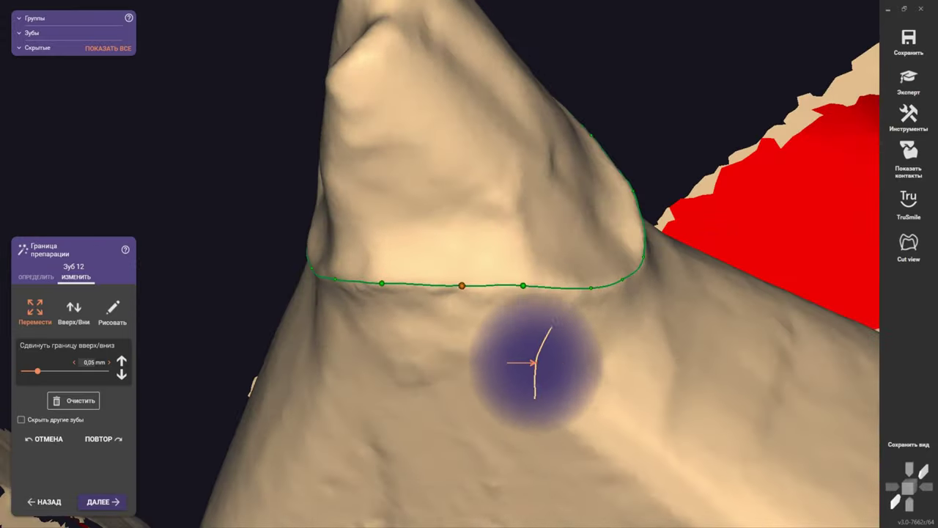
mouse_move(535, 361)
right_mouse_down()
mouse_move(474, 315)
mouse_move(549, 398)
mouse_move(598, 299)
mouse_move(587, 398)
mouse_move(379, 345)
right_mouse_up()
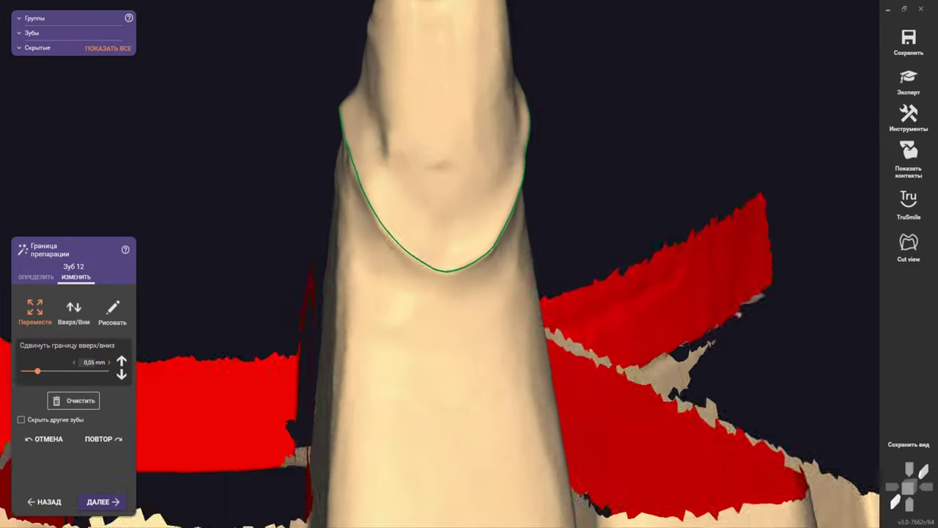
scroll(381, 256, "up", 2)
scroll(459, 302, "down", 2)
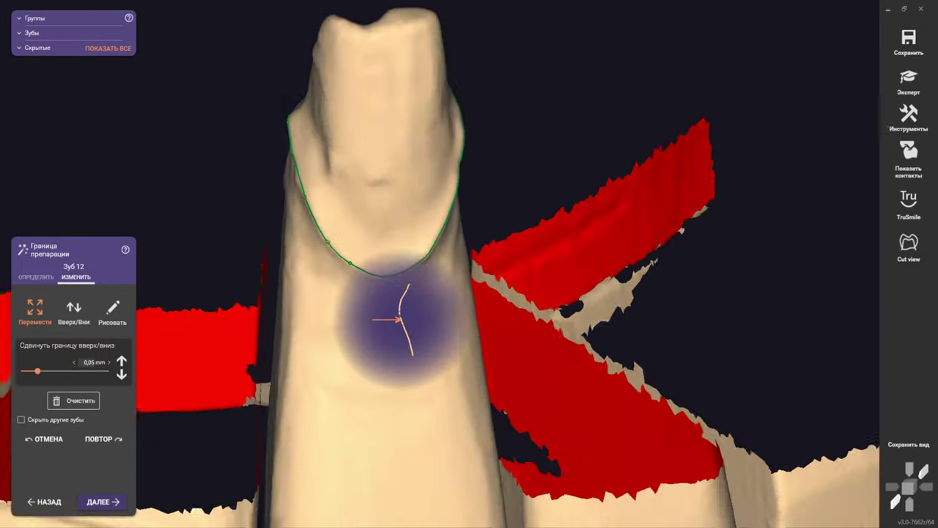
mouse_move(384, 375)
right_mouse_down()
mouse_move(708, 433)
mouse_move(692, 445)
mouse_move(700, 300)
mouse_move(701, 430)
mouse_move(701, 269)
right_mouse_up()
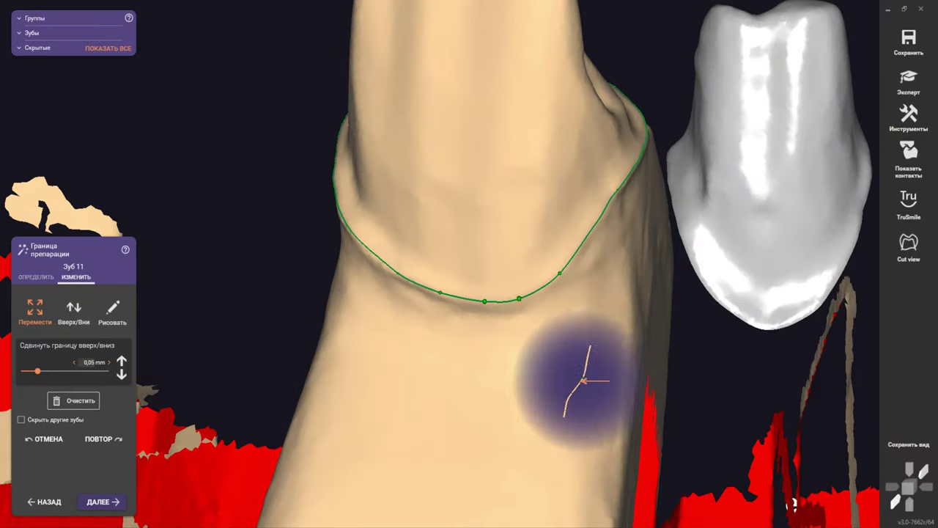
Inspect tooth 11's margin line from several angles, then zoom out to its neighbours
mouse_move(586, 380)
right_mouse_down()
mouse_move(534, 409)
mouse_move(703, 395)
mouse_move(608, 293)
mouse_move(643, 211)
mouse_move(579, 305)
mouse_move(584, 408)
mouse_move(589, 383)
right_mouse_up()
mouse_move(491, 306)
right_mouse_down()
mouse_move(447, 430)
mouse_move(561, 389)
mouse_move(472, 388)
mouse_move(456, 314)
mouse_move(402, 312)
mouse_move(377, 266)
mouse_move(498, 293)
mouse_move(471, 403)
mouse_move(503, 392)
mouse_move(486, 371)
mouse_move(591, 342)
mouse_move(545, 333)
mouse_move(548, 314)
right_mouse_up()
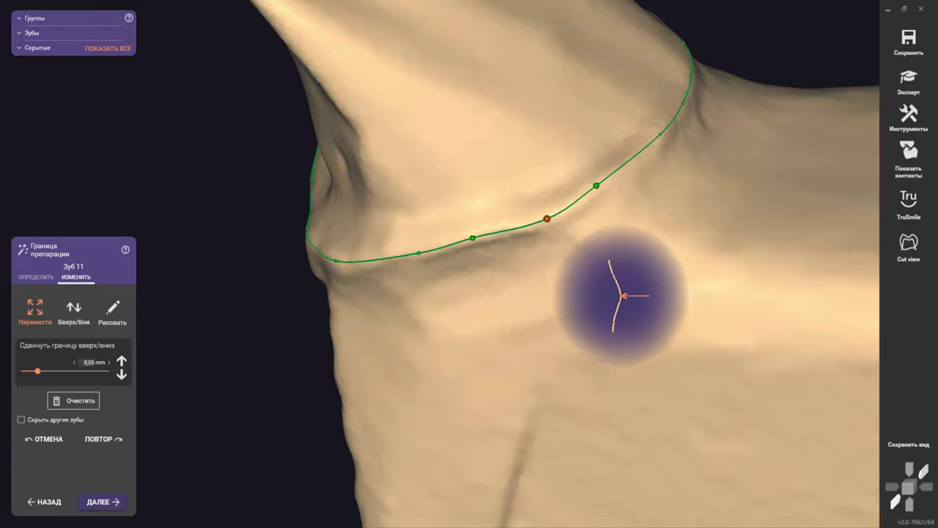
mouse_move(621, 296)
right_mouse_down()
mouse_move(624, 342)
mouse_move(505, 274)
mouse_move(509, 391)
mouse_move(539, 334)
right_mouse_up()
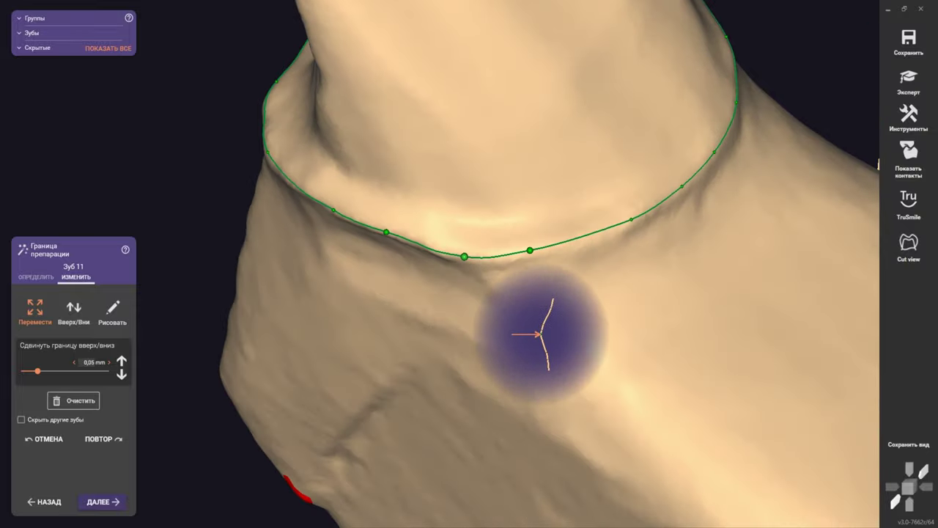
mouse_move(605, 327)
right_mouse_down()
mouse_move(638, 283)
mouse_move(450, 278)
mouse_move(430, 241)
mouse_move(725, 291)
mouse_move(723, 242)
mouse_move(503, 318)
right_mouse_up()
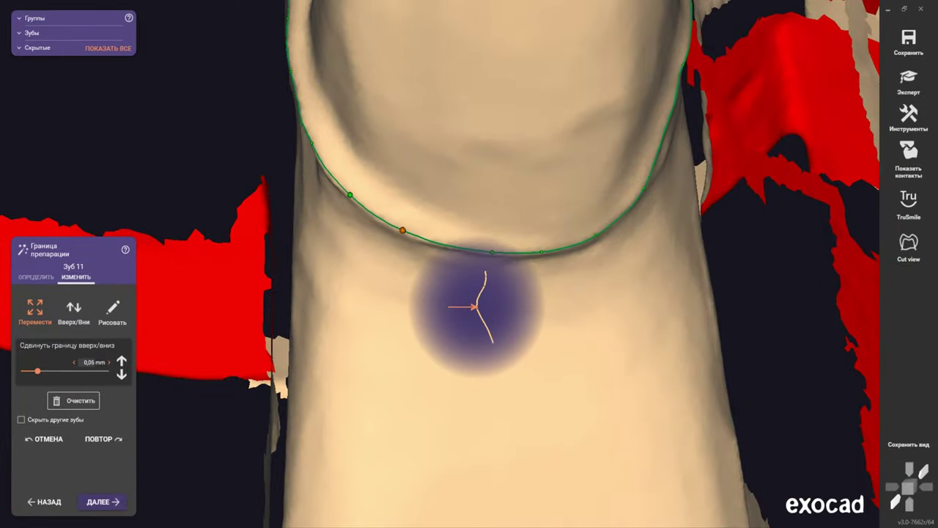
mouse_move(618, 345)
right_mouse_down()
mouse_move(553, 335)
mouse_move(566, 330)
mouse_move(601, 364)
mouse_move(605, 331)
mouse_move(477, 394)
mouse_move(561, 410)
mouse_move(567, 301)
mouse_move(629, 358)
right_mouse_up()
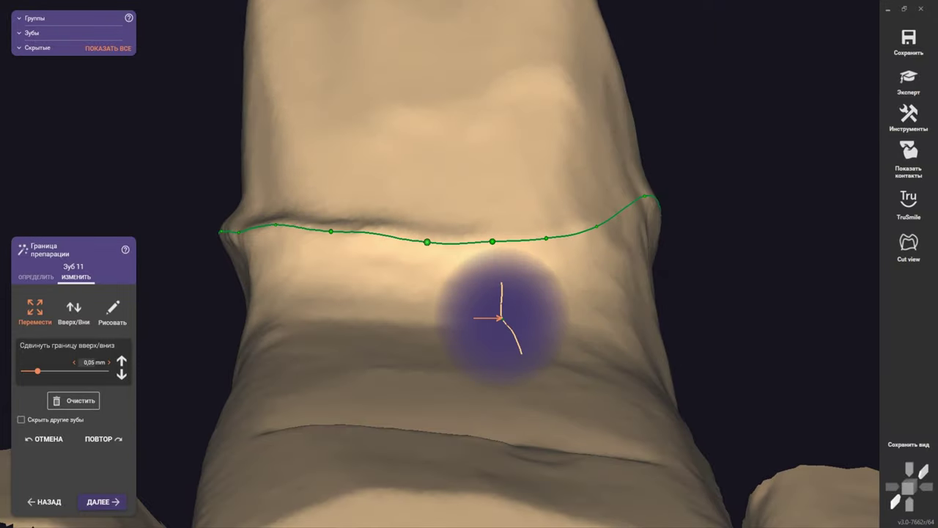
mouse_move(501, 317)
right_mouse_down()
mouse_move(477, 446)
mouse_move(463, 398)
mouse_move(429, 398)
mouse_move(461, 336)
mouse_move(478, 377)
mouse_move(433, 345)
mouse_move(447, 242)
right_mouse_up()
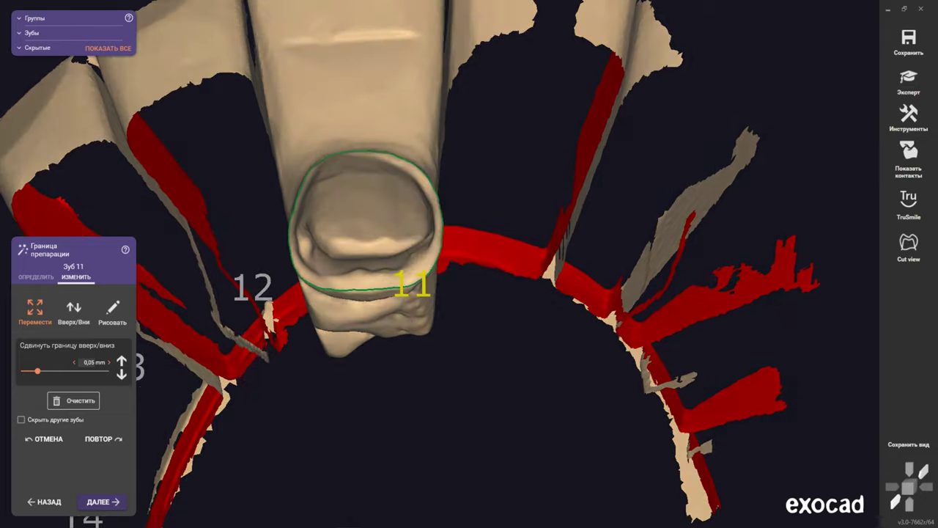
scroll(367, 257, "up", 1)
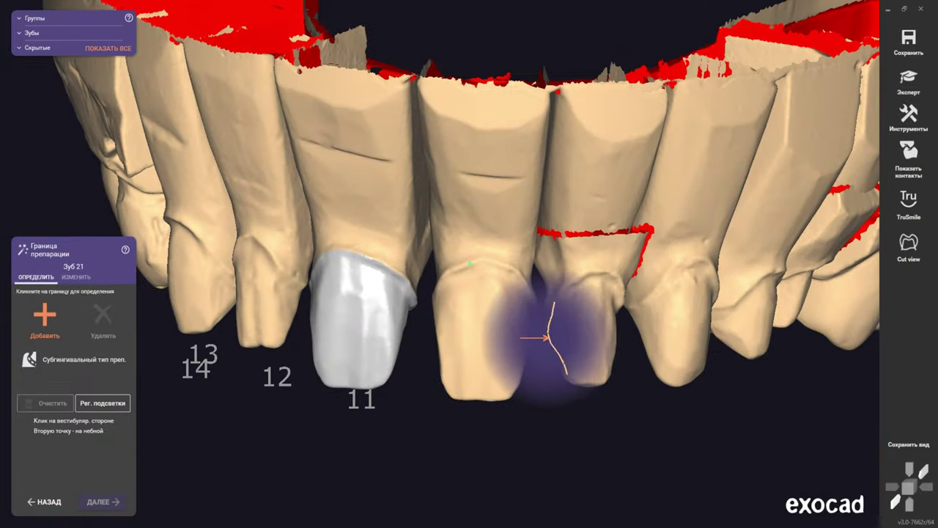
Auto-detect tooth 21's preparation margin and rotate around it to check the line
left_click(548, 337)
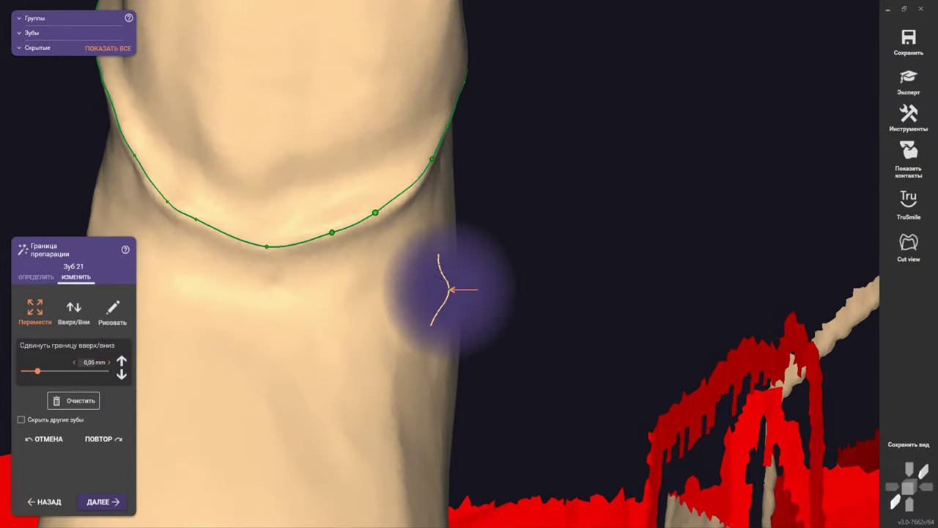
mouse_move(251, 288)
right_mouse_down()
mouse_move(380, 268)
mouse_move(345, 181)
right_mouse_up()
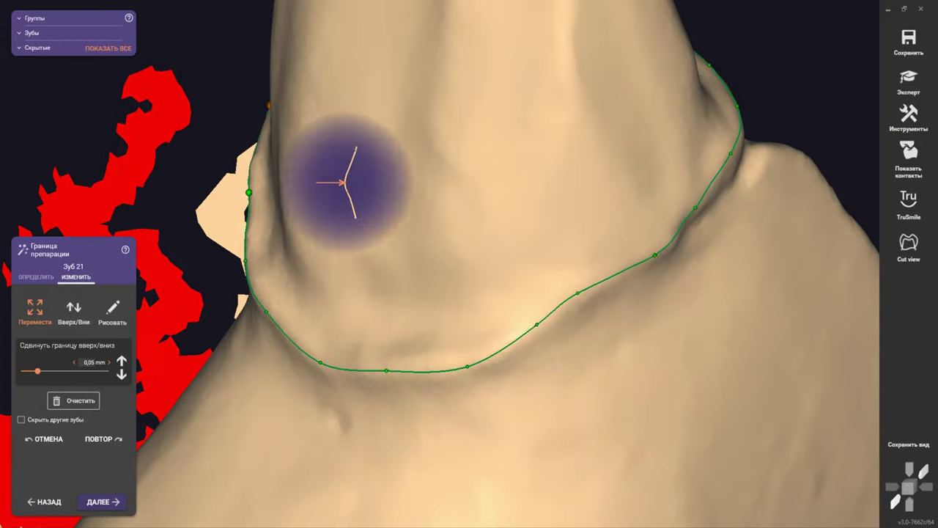
mouse_move(610, 402)
right_mouse_down()
mouse_move(503, 377)
mouse_move(465, 252)
mouse_move(439, 346)
right_mouse_up()
mouse_move(503, 332)
right_mouse_down()
mouse_move(404, 391)
mouse_move(513, 310)
mouse_move(502, 235)
mouse_move(602, 277)
mouse_move(445, 168)
mouse_move(335, 76)
mouse_move(552, 390)
right_mouse_up()
mouse_move(460, 403)
right_mouse_down()
mouse_move(496, 387)
mouse_move(438, 383)
mouse_move(496, 362)
mouse_move(470, 328)
mouse_move(479, 264)
mouse_move(477, 307)
mouse_move(444, 315)
mouse_move(425, 300)
mouse_move(445, 225)
mouse_move(540, 393)
mouse_move(503, 398)
mouse_move(563, 363)
mouse_move(561, 257)
mouse_move(648, 297)
mouse_move(385, 307)
mouse_move(430, 388)
mouse_move(433, 335)
mouse_move(541, 300)
mouse_move(523, 348)
mouse_move(540, 393)
mouse_move(569, 319)
mouse_move(605, 269)
mouse_move(586, 321)
right_mouse_up()
Check the arch from an occlusal view, then advance to tooth 22's margin
scroll(587, 321, "down", 5)
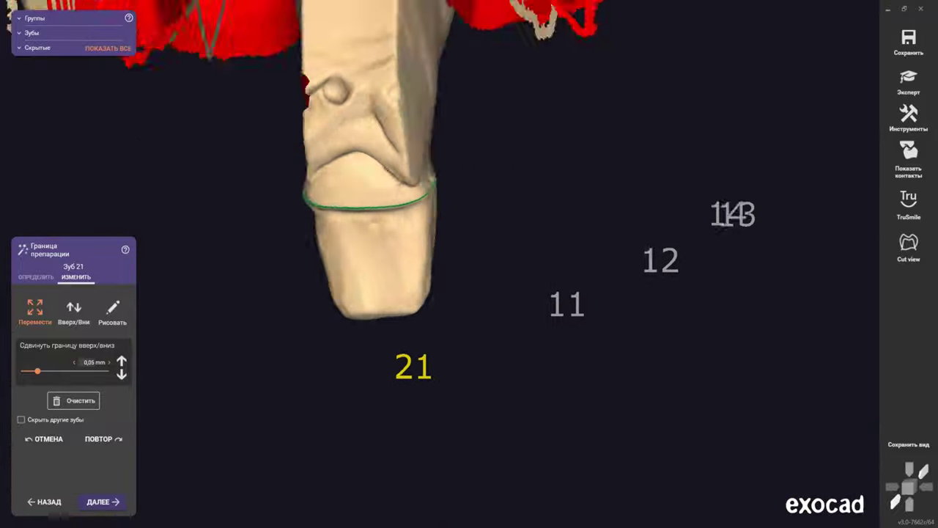
scroll(535, 273, "up", 2)
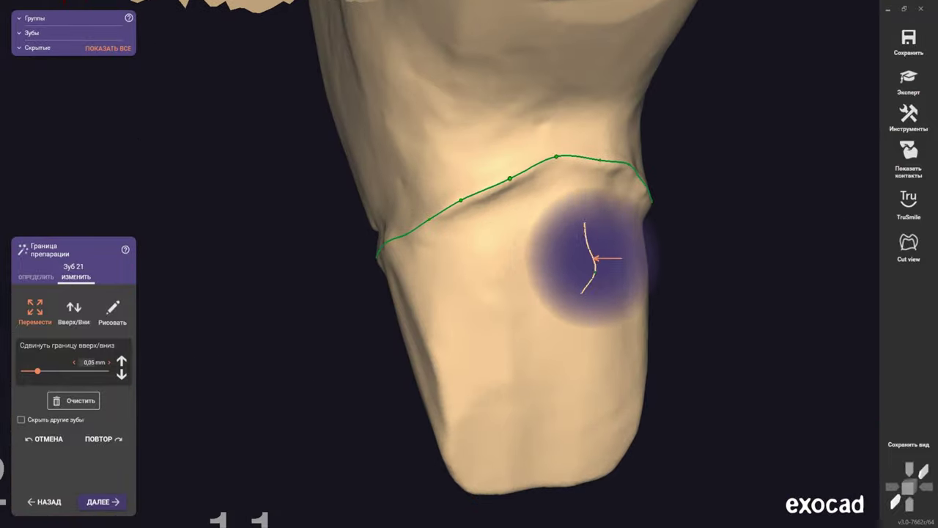
scroll(577, 255, "down", 2)
right_click_drag(533, 345, 509, 352)
left_click(103, 502)
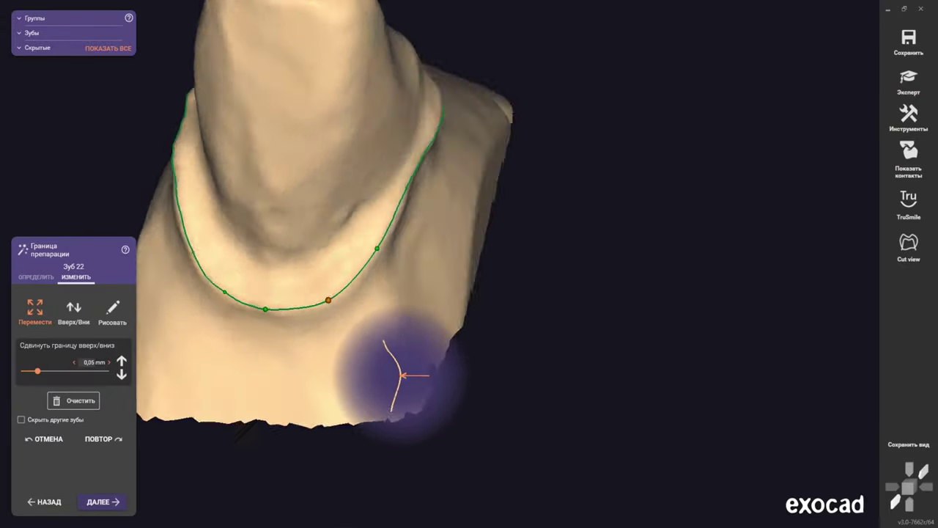
Orbit around tooth 22 to check its margin line, then advance to tooth 23
mouse_move(401, 375)
right_mouse_down()
mouse_move(446, 377)
mouse_move(475, 268)
mouse_move(444, 352)
mouse_move(467, 317)
mouse_move(585, 236)
right_mouse_up()
mouse_move(334, 352)
right_mouse_down()
mouse_move(331, 392)
mouse_move(503, 373)
mouse_move(373, 390)
mouse_move(398, 410)
mouse_move(666, 329)
mouse_move(695, 357)
mouse_move(438, 409)
mouse_move(469, 230)
mouse_move(578, 247)
mouse_move(486, 408)
mouse_move(443, 380)
right_mouse_up()
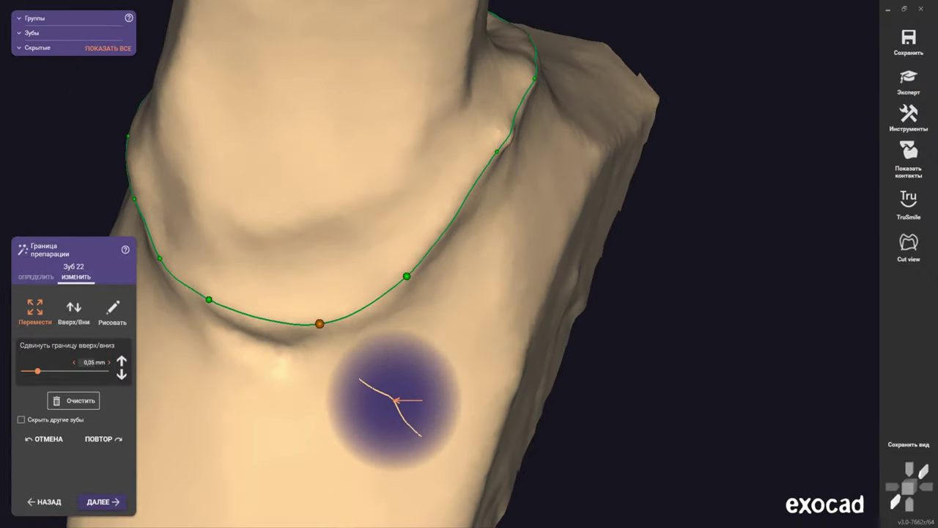
right_click_drag(394, 400, 473, 392)
mouse_move(389, 420)
right_mouse_down()
mouse_move(373, 430)
mouse_move(300, 393)
mouse_move(308, 355)
mouse_move(357, 404)
mouse_move(553, 391)
mouse_move(543, 288)
right_mouse_up()
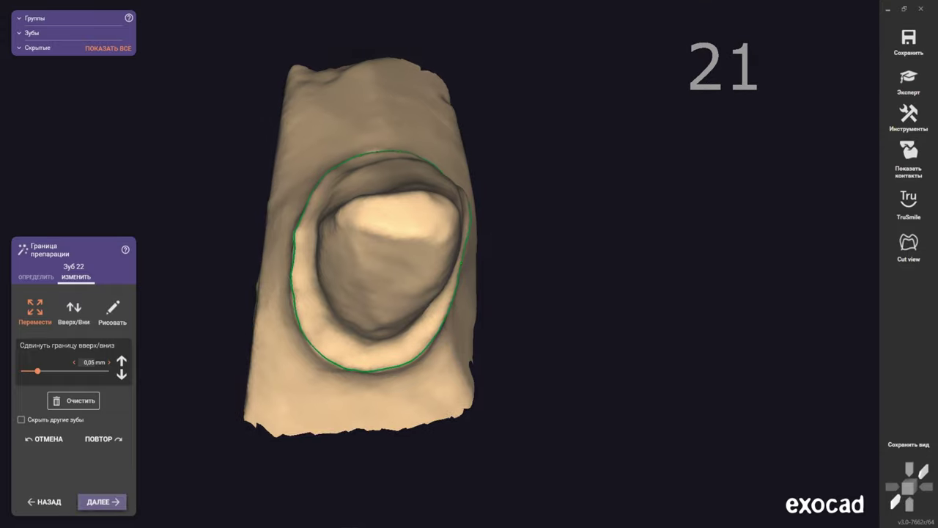
left_click(102, 502)
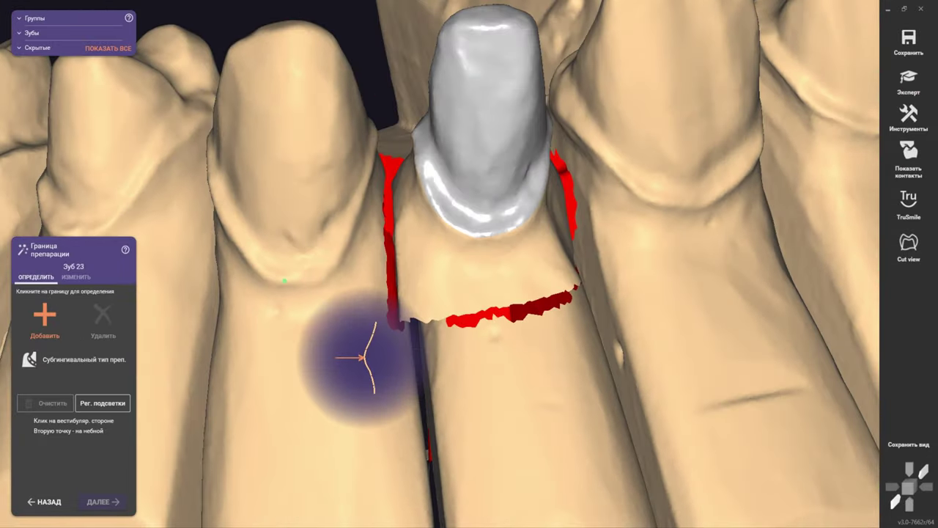
Detect tooth 23's margin line and orbit all around the tooth to check it
left_click(362, 358)
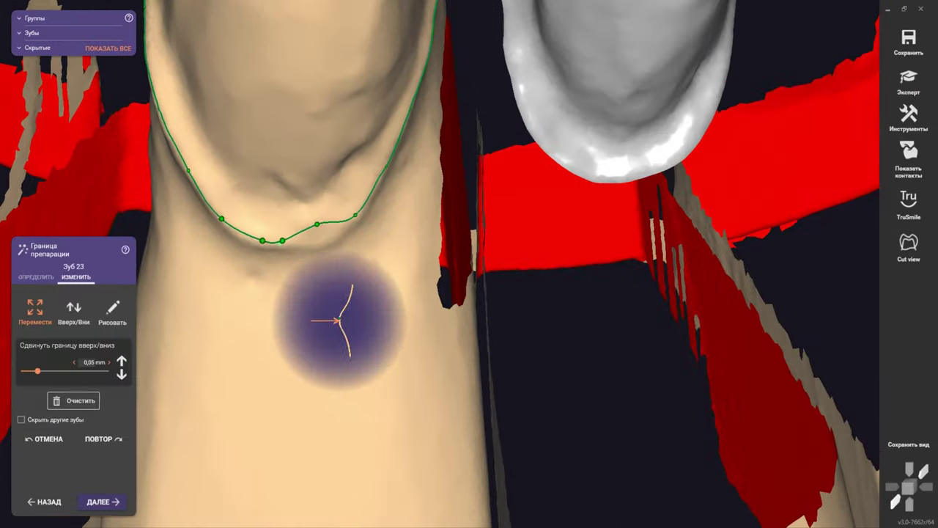
right_click_drag(402, 321, 429, 305)
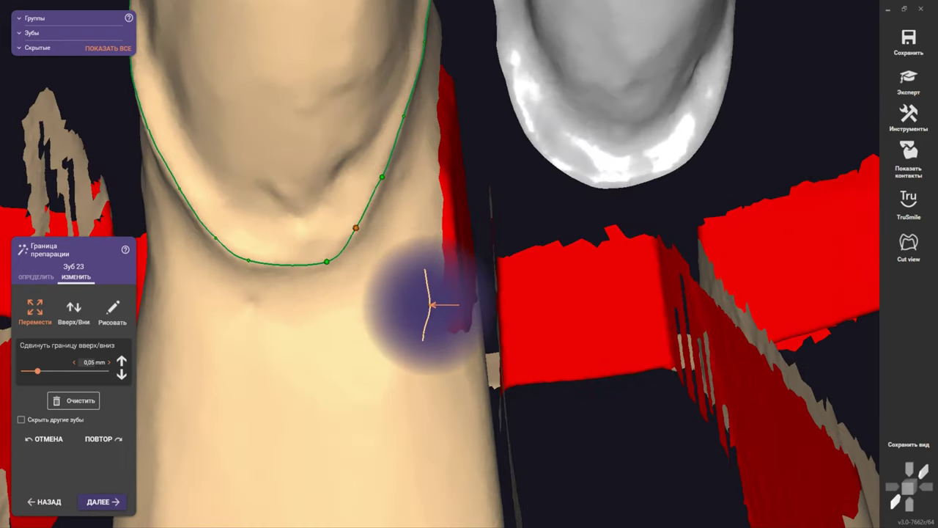
mouse_move(312, 332)
right_mouse_down()
mouse_move(387, 336)
mouse_move(456, 252)
right_mouse_up()
right_click_drag(402, 325, 388, 335)
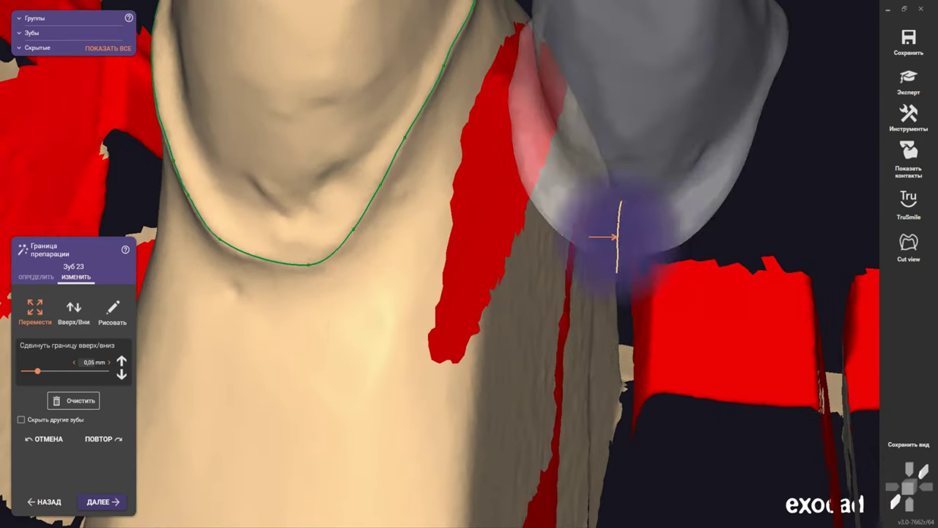
mouse_move(652, 208)
right_mouse_down()
mouse_move(681, 220)
mouse_move(479, 224)
mouse_move(446, 241)
mouse_move(453, 280)
mouse_move(516, 247)
right_mouse_up()
mouse_move(590, 215)
right_mouse_down()
mouse_move(573, 280)
mouse_move(469, 286)
mouse_move(599, 234)
mouse_move(469, 262)
right_mouse_up()
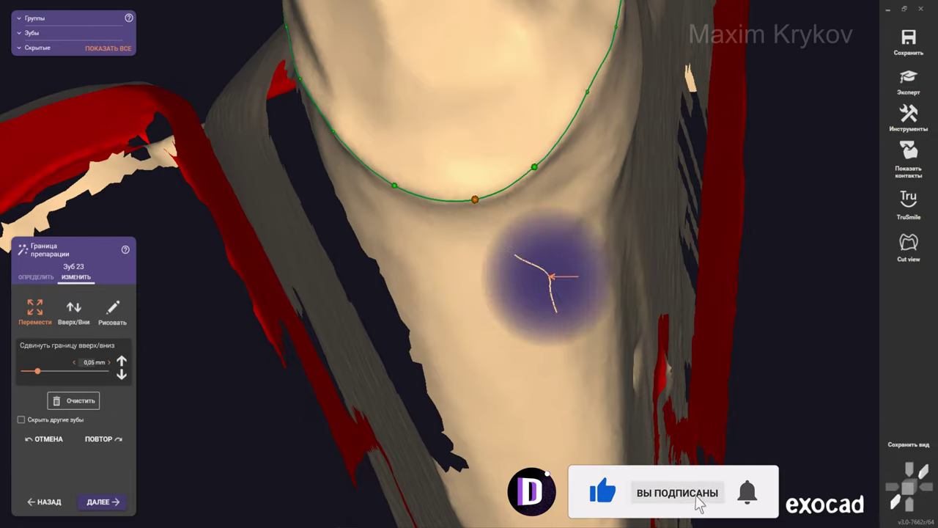
mouse_move(605, 249)
right_mouse_down()
mouse_move(580, 298)
mouse_move(652, 324)
mouse_move(540, 400)
mouse_move(592, 398)
mouse_move(593, 317)
mouse_move(526, 275)
mouse_move(522, 180)
mouse_move(529, 319)
mouse_move(591, 330)
right_mouse_up()
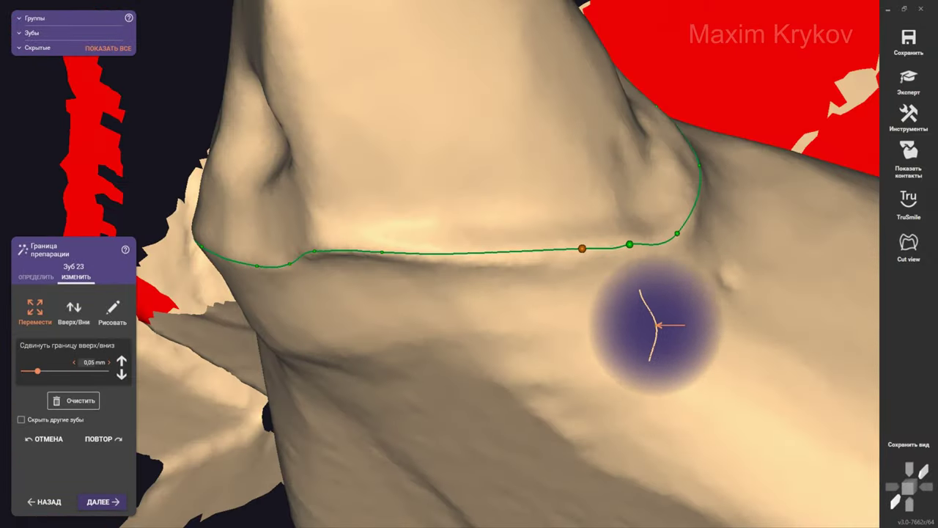
mouse_move(601, 404)
right_mouse_down()
mouse_move(642, 343)
mouse_move(534, 409)
mouse_move(477, 391)
mouse_move(596, 293)
mouse_move(373, 315)
mouse_move(464, 324)
mouse_move(489, 404)
mouse_move(482, 377)
mouse_move(509, 358)
mouse_move(451, 149)
mouse_move(327, 180)
mouse_move(310, 163)
mouse_move(377, 168)
mouse_move(494, 207)
mouse_move(209, 301)
right_mouse_up()
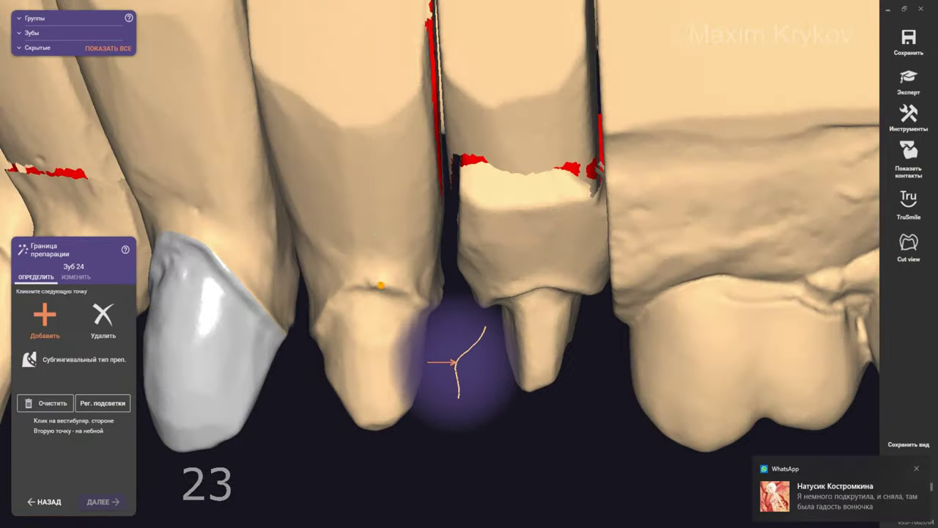
Detect tooth 24's margin, orbit to check it, and end on an occlusal view of teeth 21–24
left_click(452, 360)
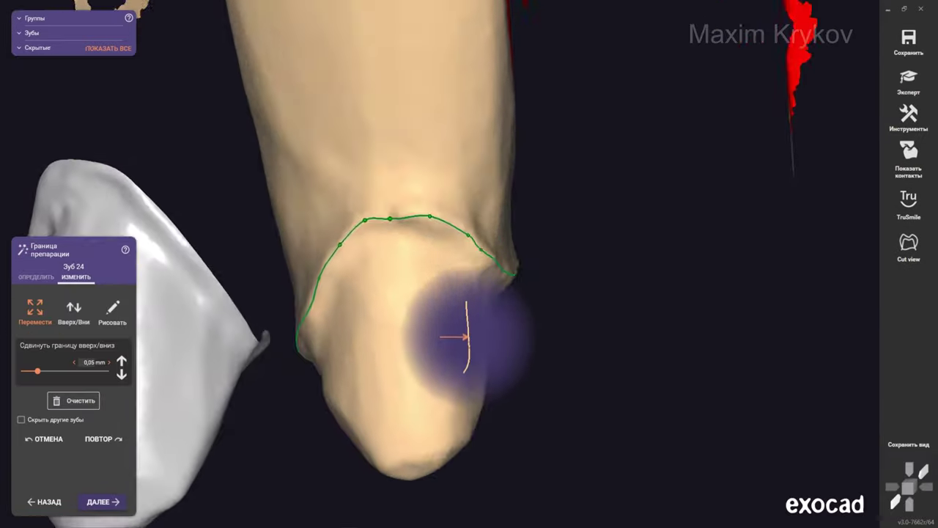
mouse_move(445, 330)
right_mouse_down()
mouse_move(446, 272)
mouse_move(469, 234)
mouse_move(356, 293)
mouse_move(430, 413)
mouse_move(425, 392)
mouse_move(419, 425)
mouse_move(420, 313)
mouse_move(399, 440)
mouse_move(371, 435)
mouse_move(447, 355)
right_mouse_up()
right_click_drag(484, 296, 479, 313)
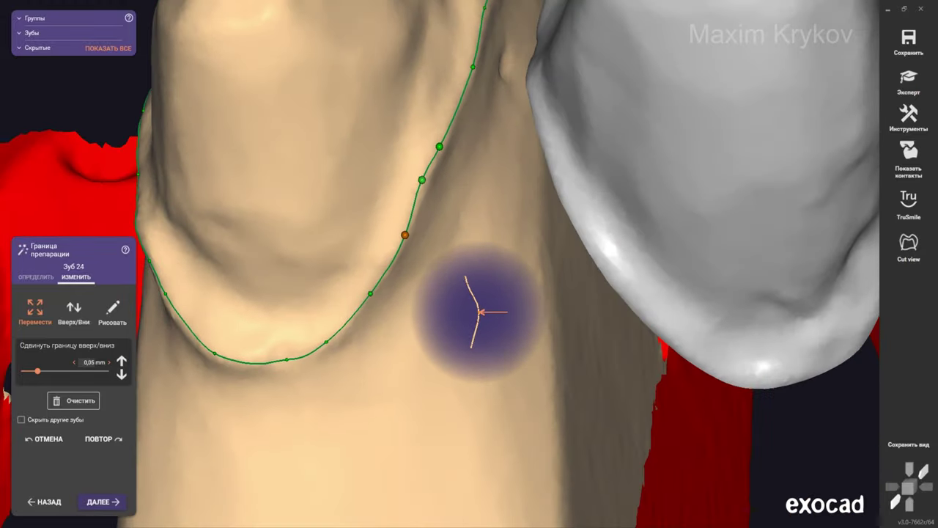
mouse_move(518, 222)
right_mouse_down()
mouse_move(670, 245)
mouse_move(532, 245)
mouse_move(470, 273)
mouse_move(477, 345)
right_mouse_up()
mouse_move(418, 408)
right_mouse_down()
mouse_move(506, 303)
mouse_move(562, 272)
mouse_move(538, 278)
mouse_move(475, 342)
mouse_move(561, 316)
mouse_move(572, 340)
right_mouse_up()
mouse_move(487, 329)
right_mouse_down()
mouse_move(476, 403)
mouse_move(425, 398)
mouse_move(373, 364)
mouse_move(476, 331)
right_mouse_up()
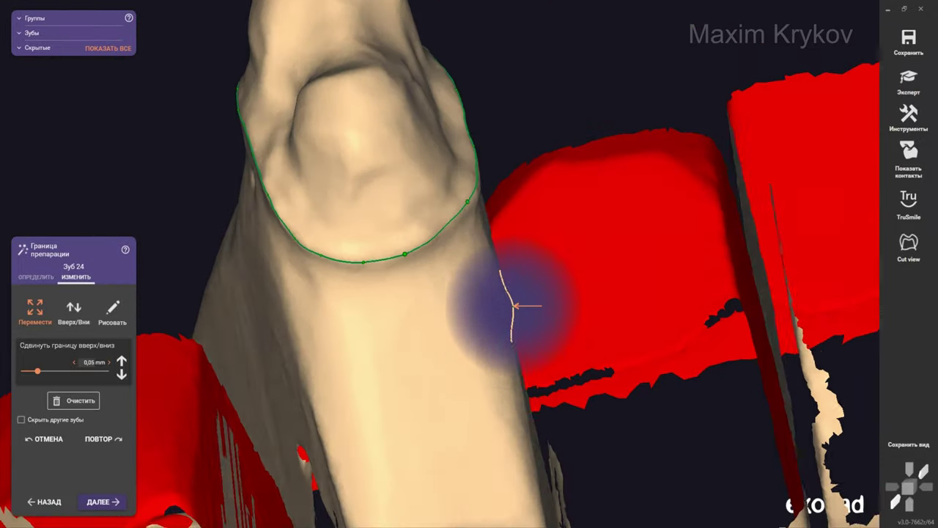
mouse_move(513, 305)
right_mouse_down()
mouse_move(509, 294)
mouse_move(461, 310)
mouse_move(464, 300)
right_mouse_up()
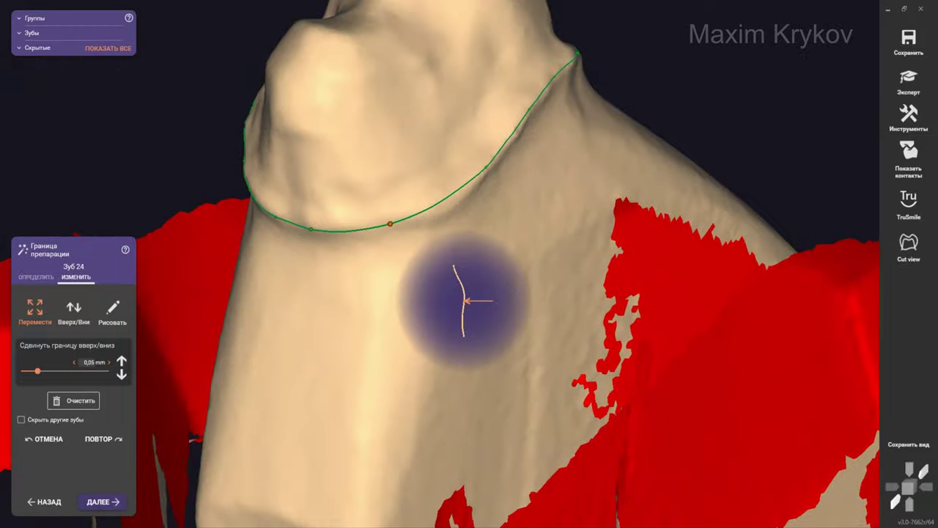
right_click_drag(519, 287, 479, 298)
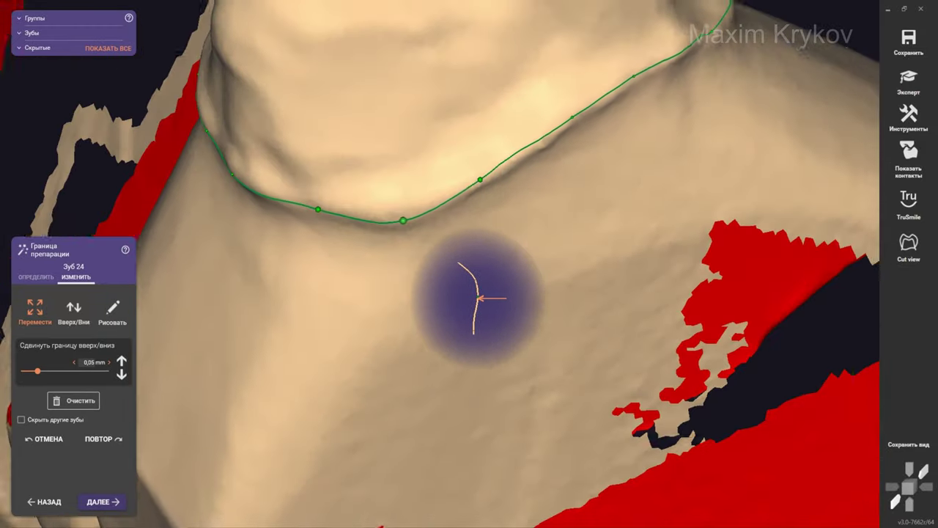
mouse_move(555, 258)
right_mouse_down()
mouse_move(628, 235)
mouse_move(561, 343)
mouse_move(629, 239)
mouse_move(580, 311)
mouse_move(647, 279)
mouse_move(712, 296)
mouse_move(706, 303)
mouse_move(683, 295)
mouse_move(649, 310)
mouse_move(473, 411)
mouse_move(418, 374)
right_mouse_up()
scroll(418, 374, "down", 5)
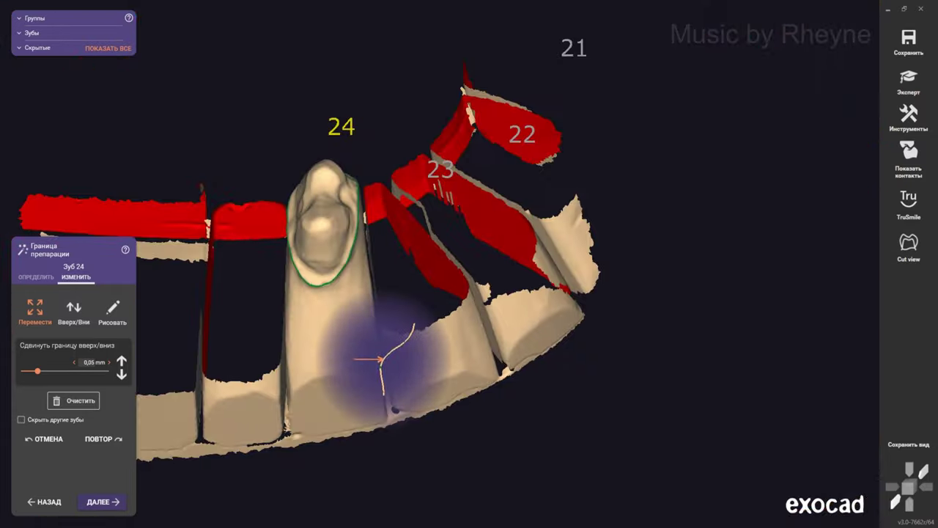
mouse_move(377, 335)
right_mouse_down()
mouse_move(381, 352)
mouse_move(381, 279)
right_mouse_up()
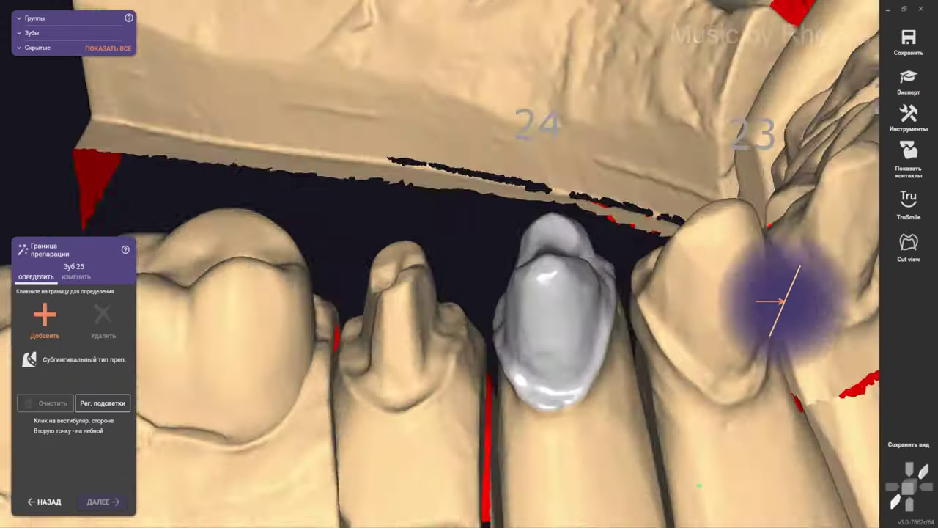
Detect tooth 25's preparation margin and zoom in to inspect it from the occlusal side
left_click(483, 289)
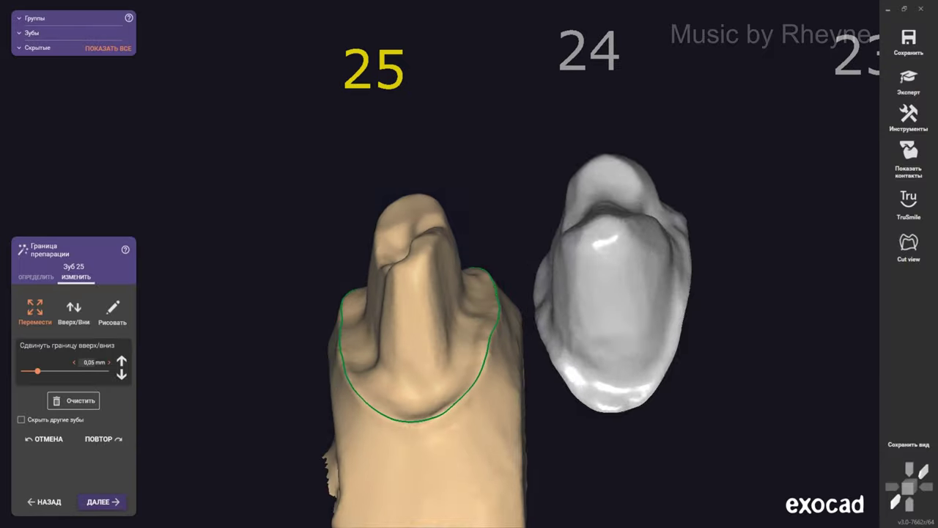
scroll(551, 419, "up", 2)
scroll(546, 329, "up", 5)
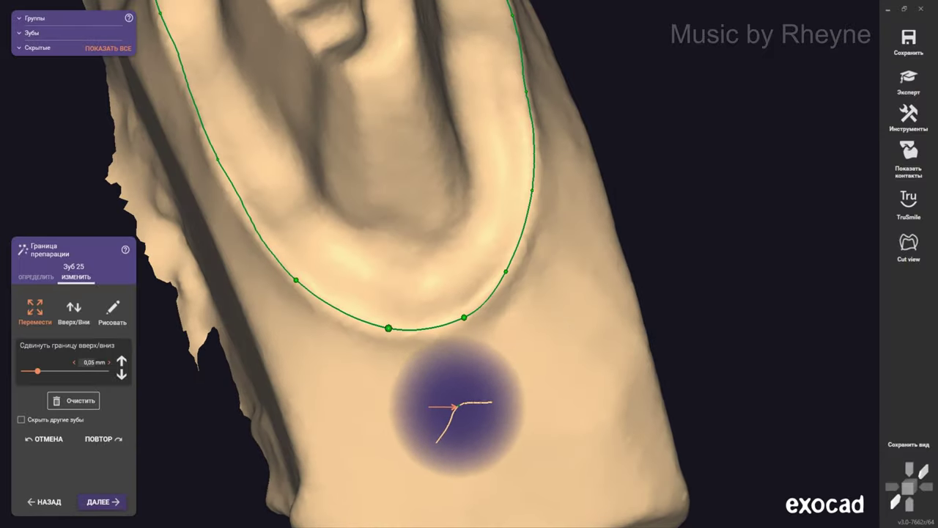
mouse_move(456, 405)
right_mouse_down()
mouse_move(367, 362)
mouse_move(356, 287)
mouse_move(402, 234)
right_mouse_up()
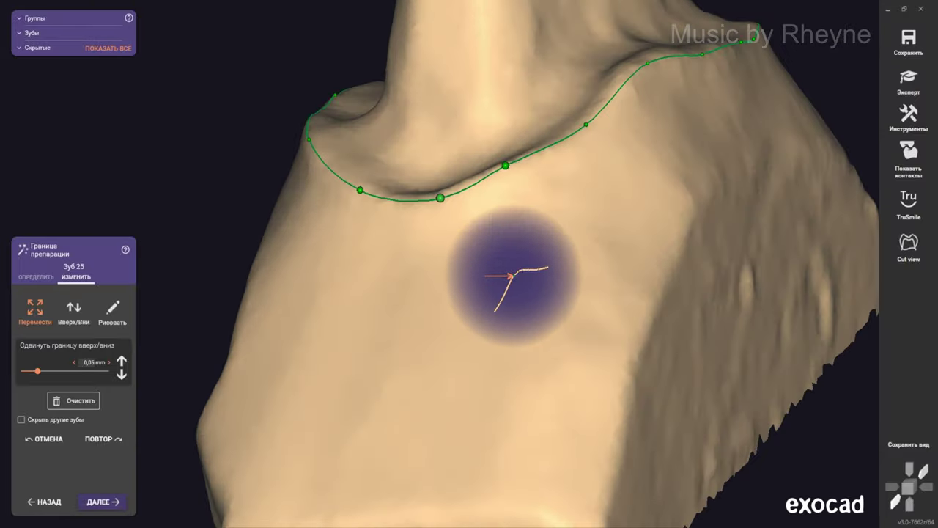
mouse_move(511, 276)
right_mouse_down()
mouse_move(659, 242)
mouse_move(624, 225)
mouse_move(634, 269)
mouse_move(467, 353)
mouse_move(480, 354)
right_mouse_up()
right_click_drag(374, 364, 408, 381)
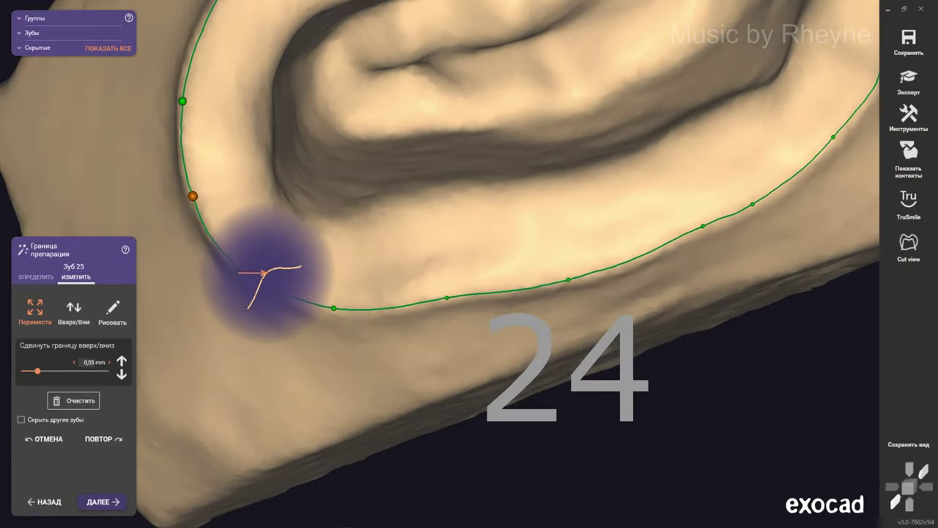
right_click_drag(265, 273, 280, 300)
Orbit the model to check tooth 25's margin from its far side and profile
right_click_drag(320, 247, 504, 232)
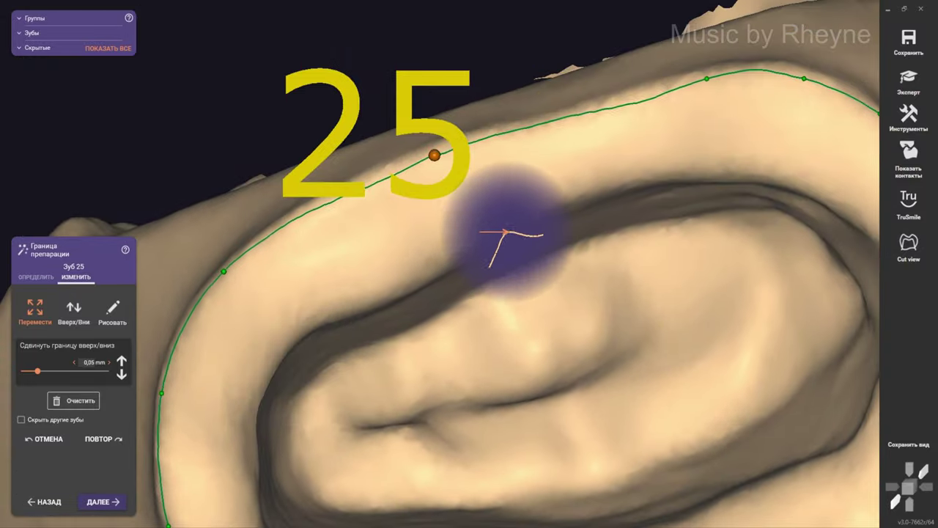
mouse_move(662, 148)
right_mouse_down()
mouse_move(502, 199)
mouse_move(450, 262)
right_mouse_up()
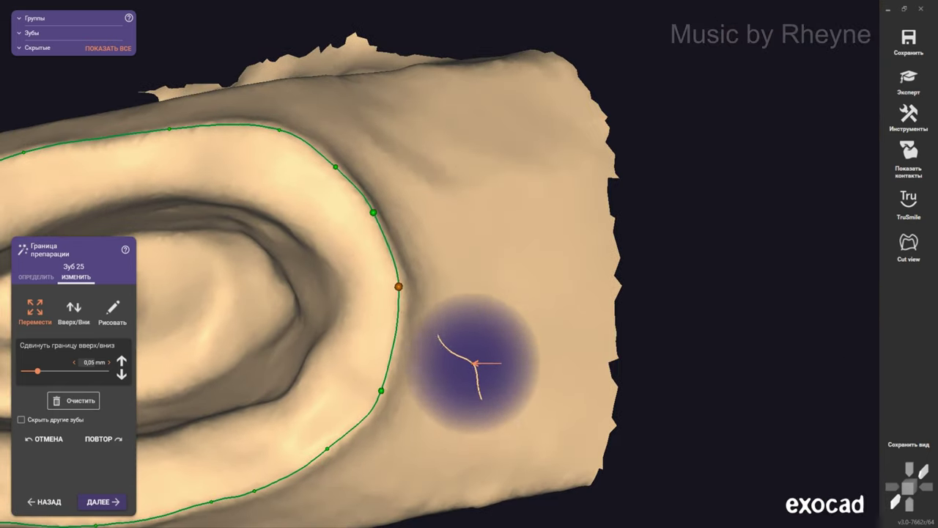
mouse_move(474, 362)
right_mouse_down()
mouse_move(440, 390)
mouse_move(486, 387)
mouse_move(450, 408)
mouse_move(577, 355)
right_mouse_up()
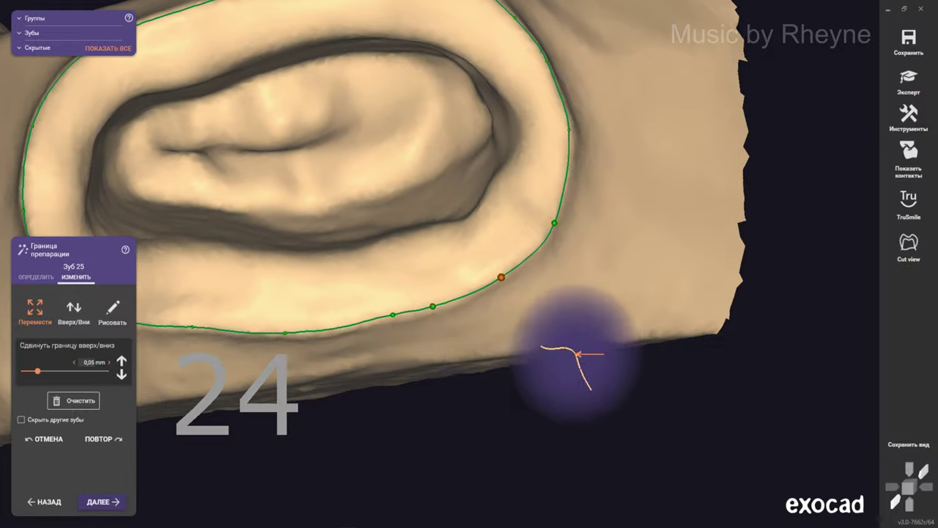
right_click_drag(449, 399, 603, 412)
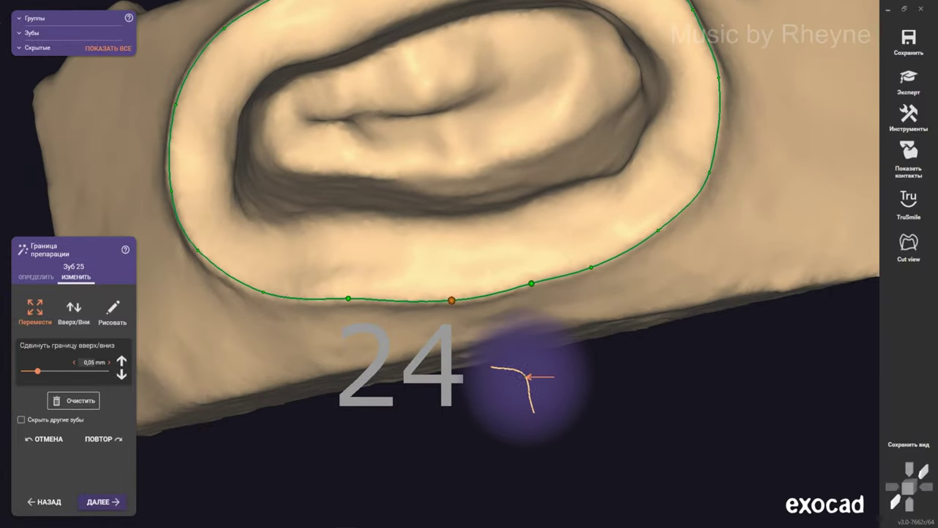
mouse_move(503, 376)
right_mouse_down()
mouse_move(498, 227)
mouse_move(511, 338)
right_mouse_up()
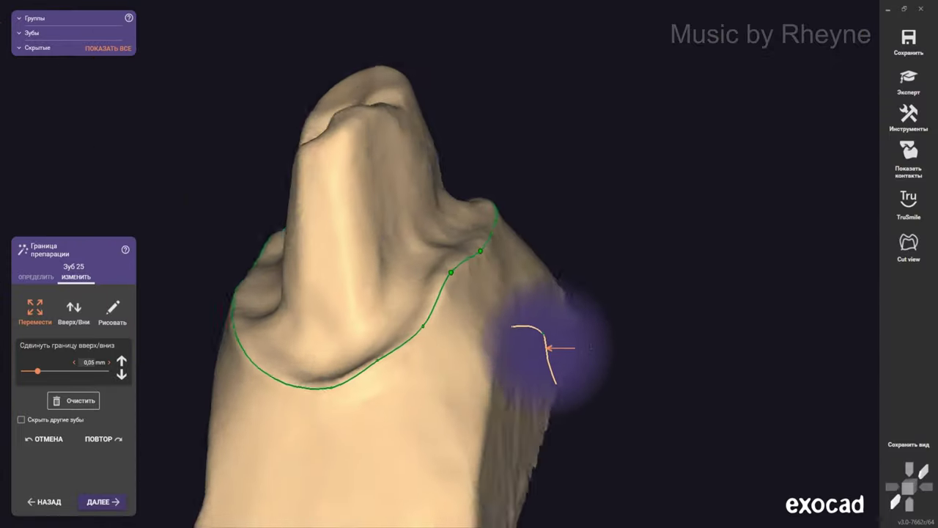
mouse_move(579, 345)
right_mouse_down()
mouse_move(570, 272)
mouse_move(595, 332)
mouse_move(547, 411)
mouse_move(444, 350)
mouse_move(469, 293)
right_mouse_up()
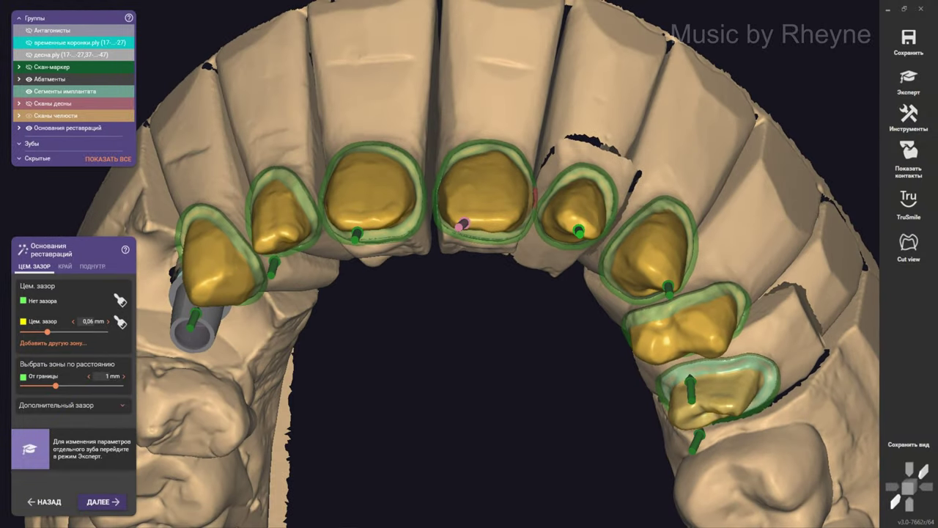
Tilt the tooth 21 crown base's insertion path to a new angle and confirm it
right_click(472, 192)
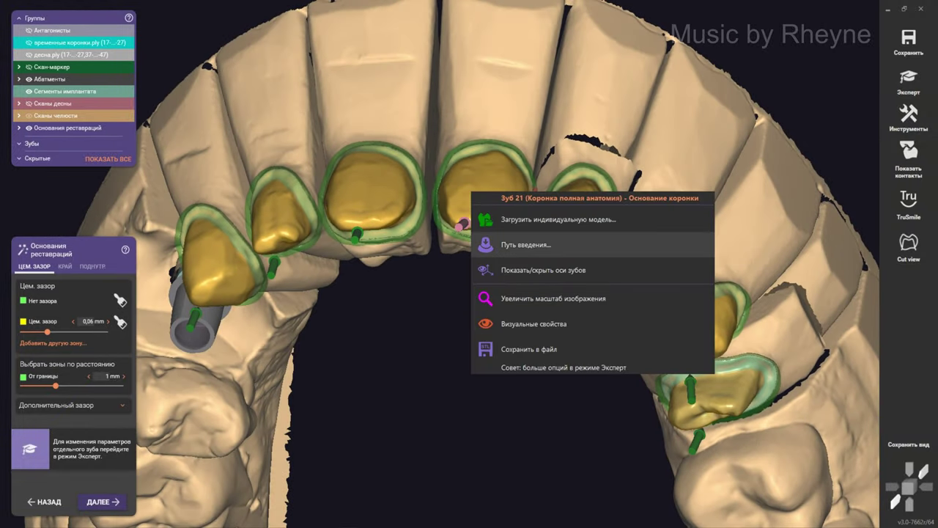
key("Escape")
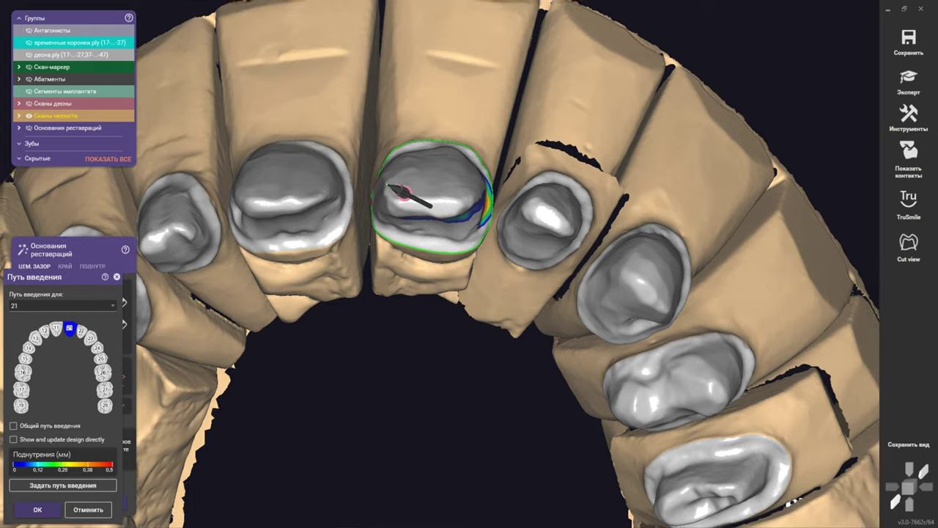
left_click_drag(386, 186, 397, 173)
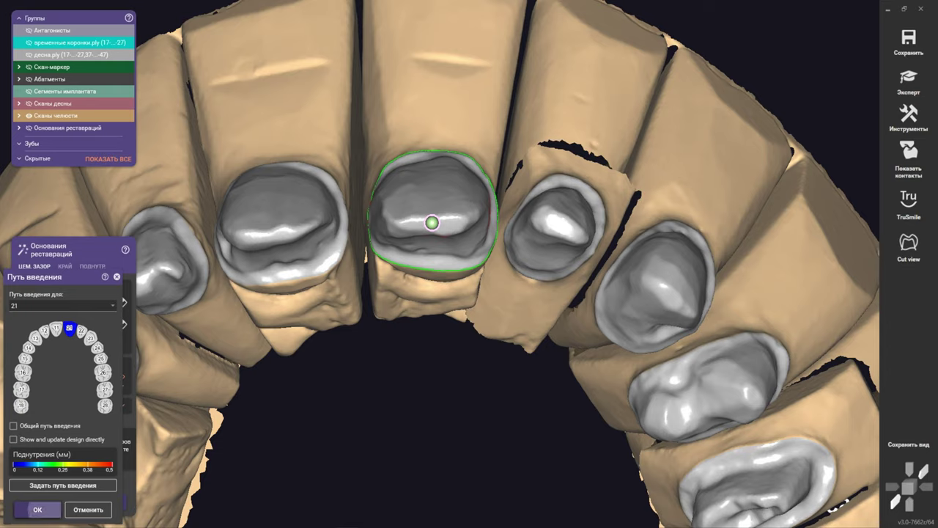
left_click(37, 509)
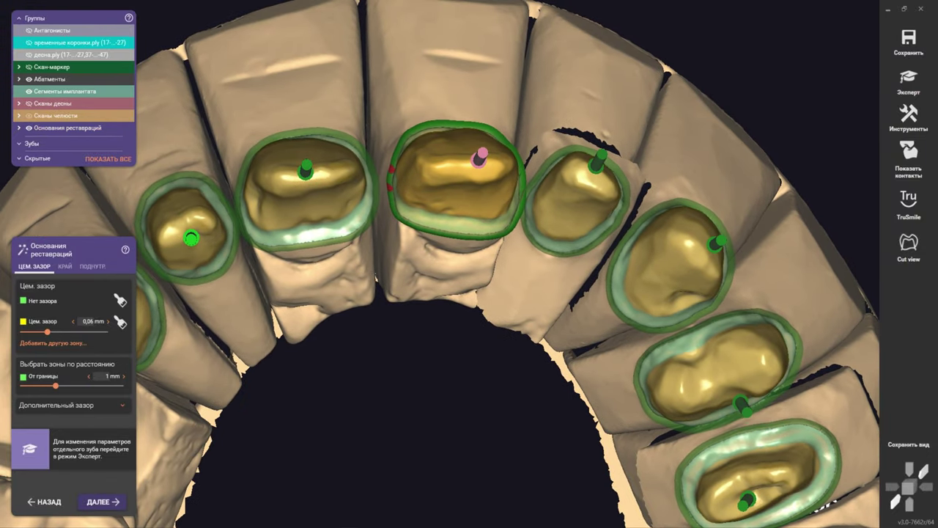
Apply the undercut settings, then set the margin horizontal and angular widths to 0.1 mm and adjust the angle
left_click(93, 266)
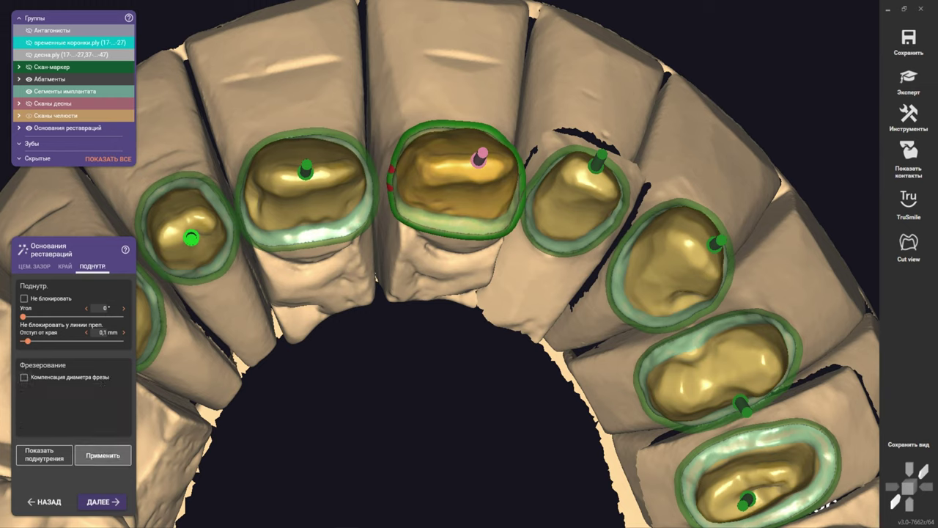
left_click(103, 455)
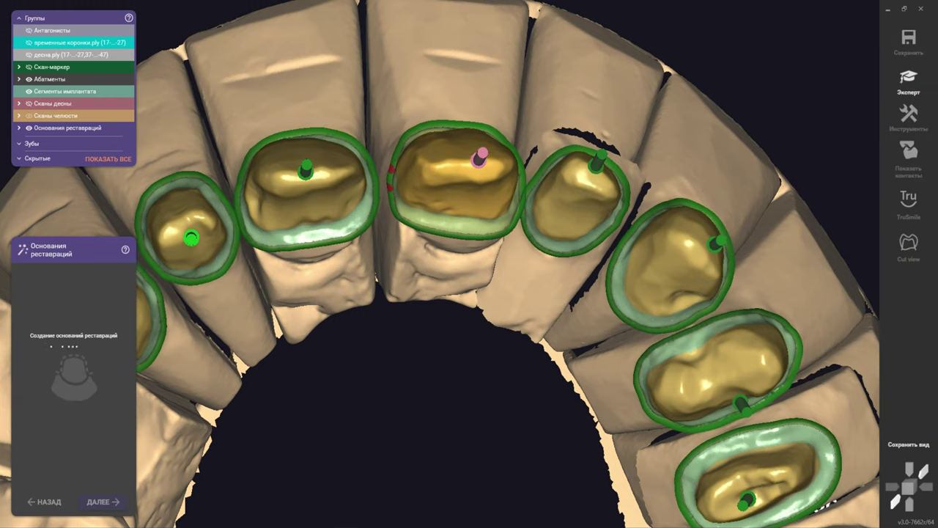
left_click(64, 266)
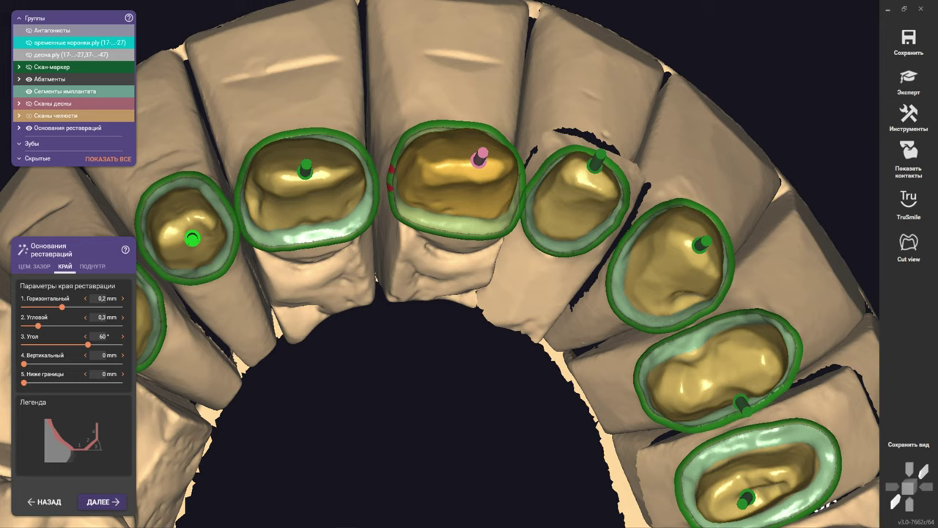
left_click(102, 317)
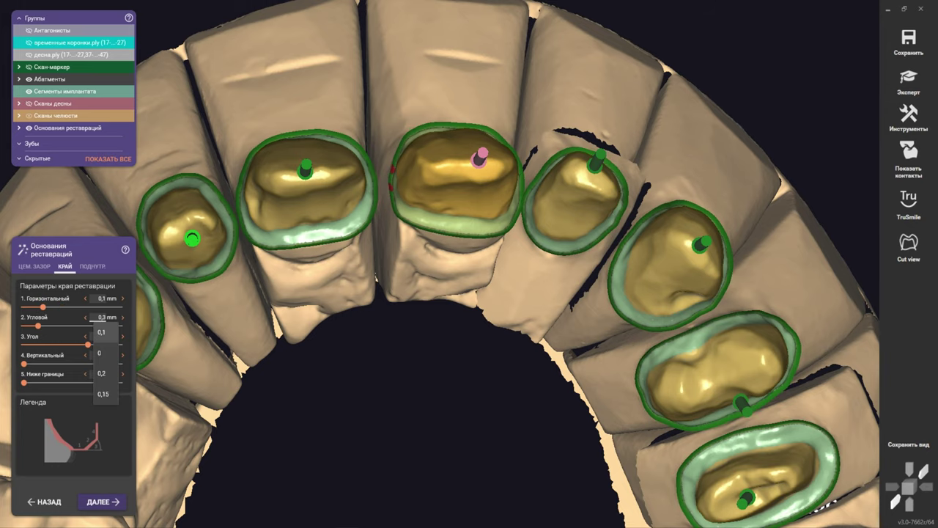
left_click(102, 337)
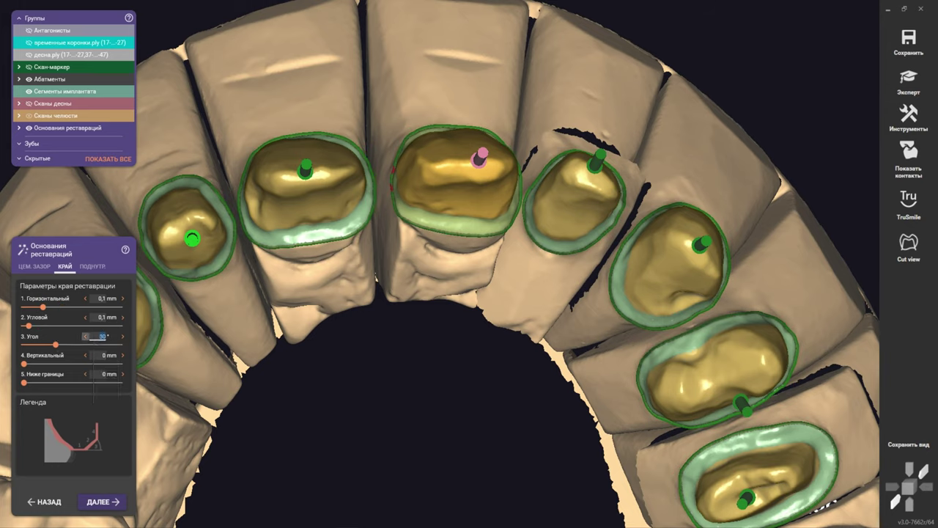
left_click(35, 266)
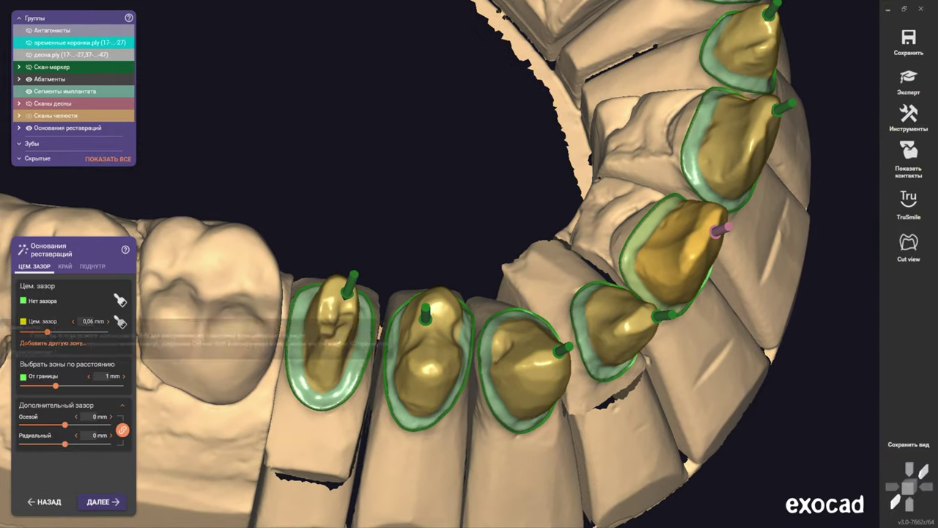
Activate the Нет зазора brush on the cement gap tab
left_click(119, 299)
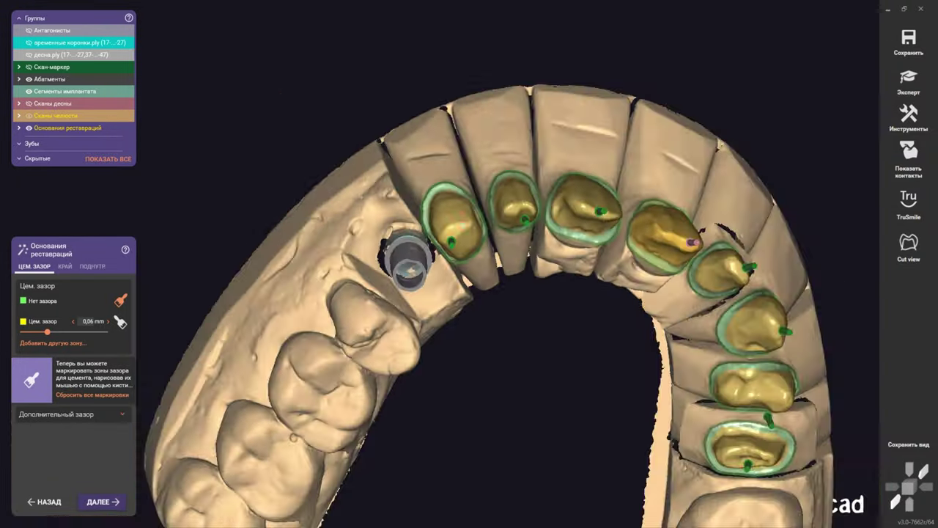
Set and confirm a new insertion direction for the tooth 13 crown base
right_click(415, 258)
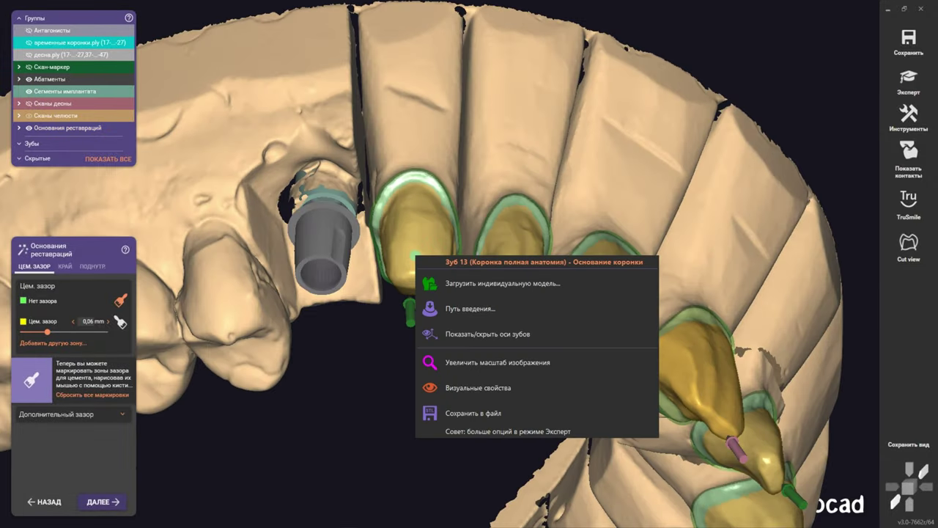
left_click(469, 309)
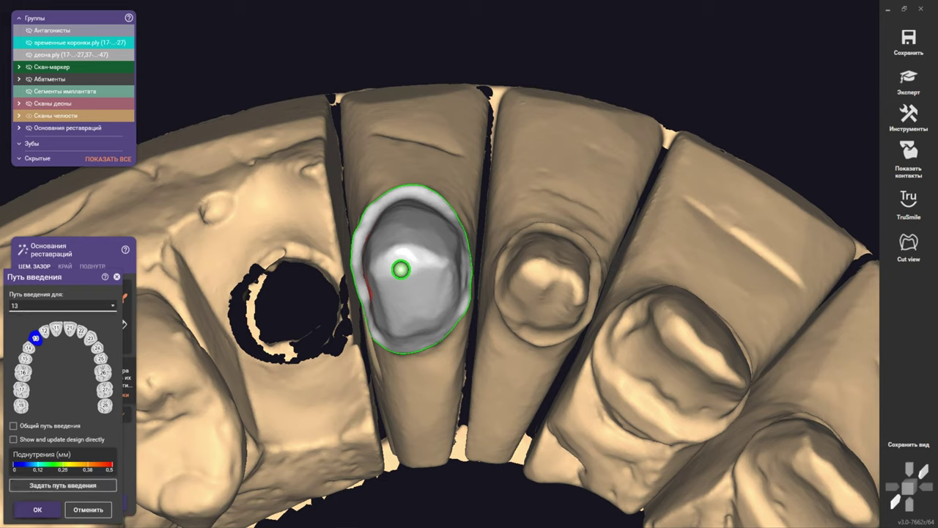
left_click(37, 509)
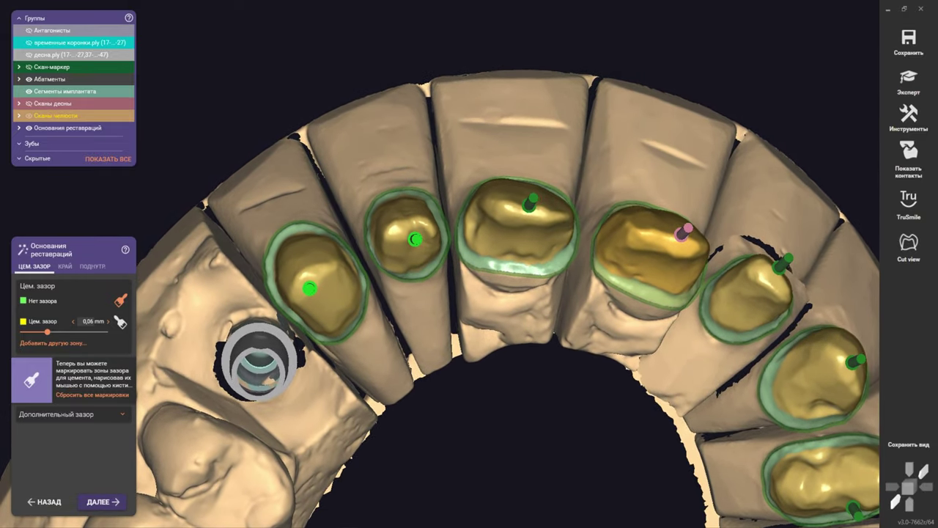
Set and confirm the insertion direction for the tooth 12 crown base
right_click(409, 221)
key("Escape")
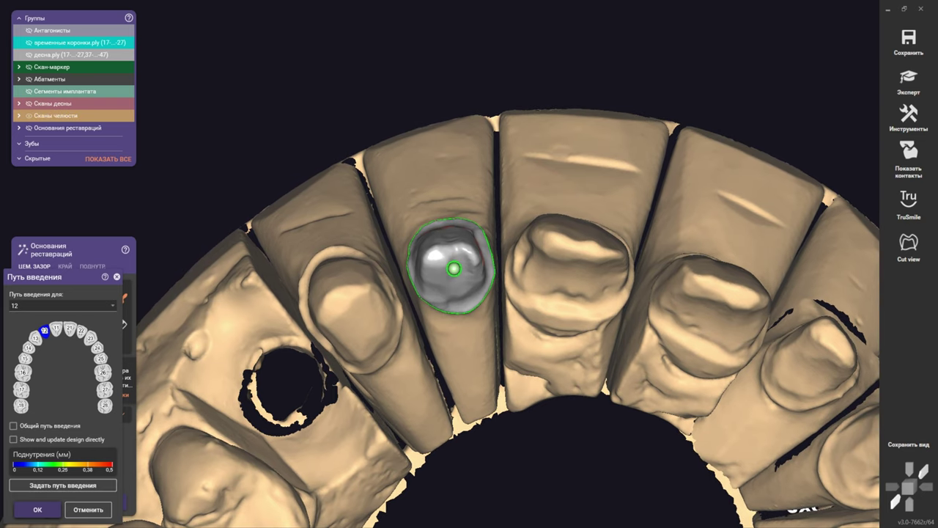
key("Return")
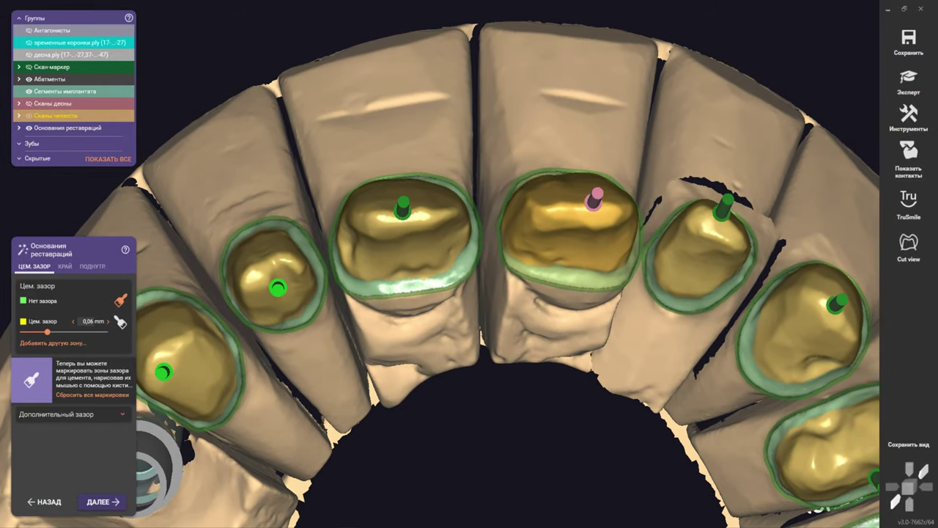
Set and confirm the insertion directions for the tooth 11 and 22 crown bases
right_click(408, 230)
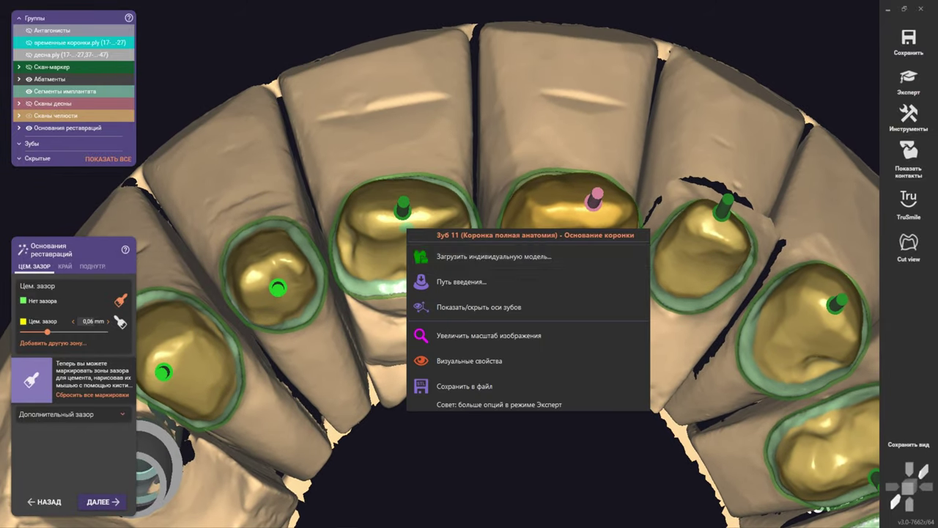
left_click(462, 281)
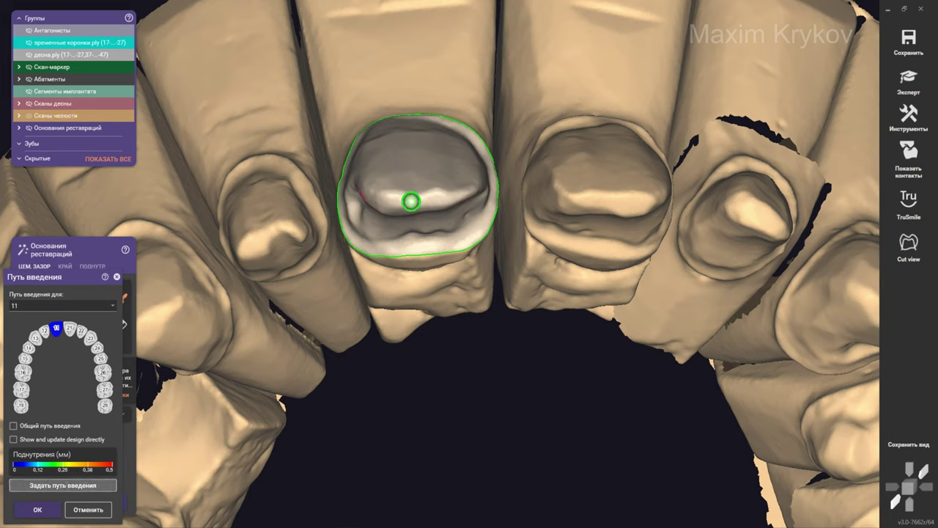
key("Return")
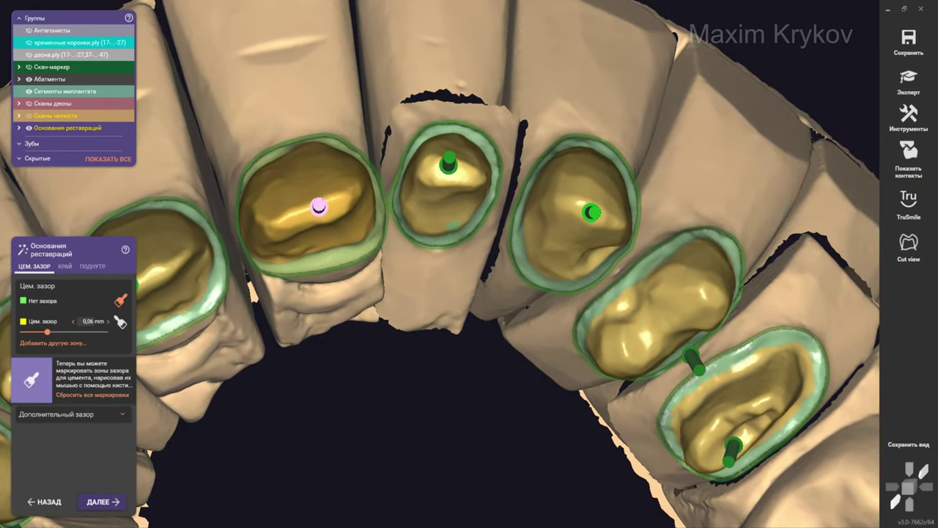
right_click(448, 190)
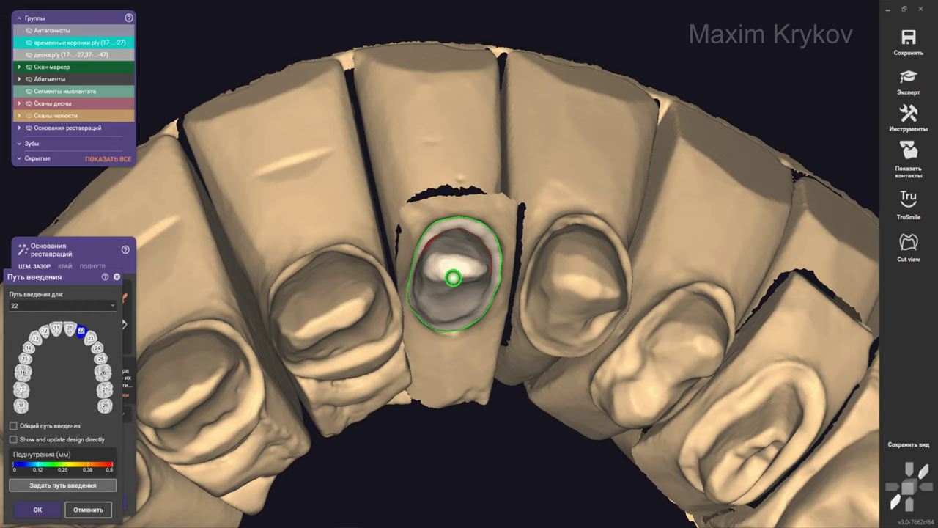
key("Return")
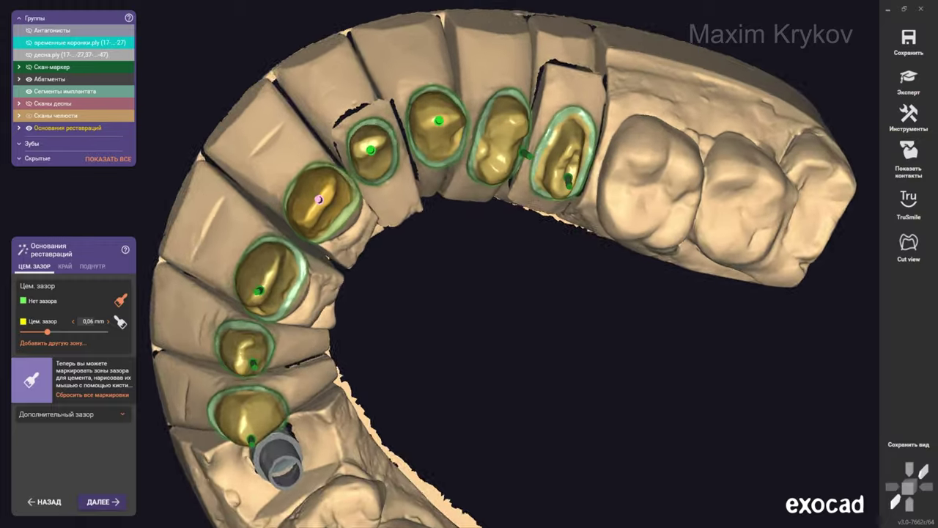
Set the tooth 23 crown base's insertion direction and confirm it
right_click(444, 192)
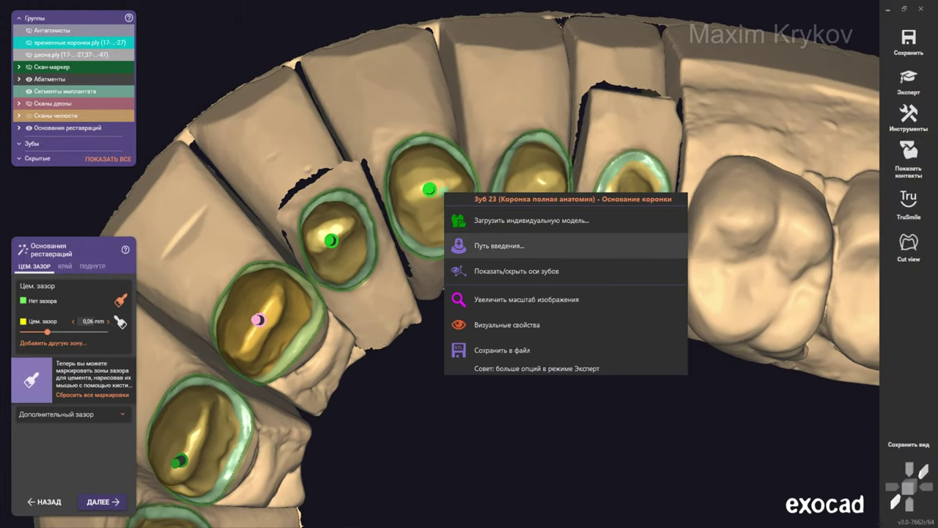
left_click(498, 246)
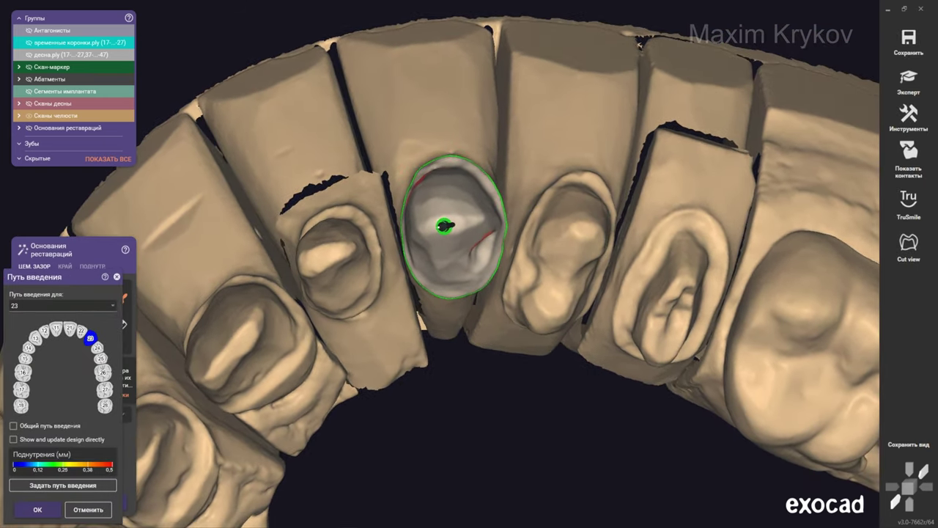
right_click(445, 226)
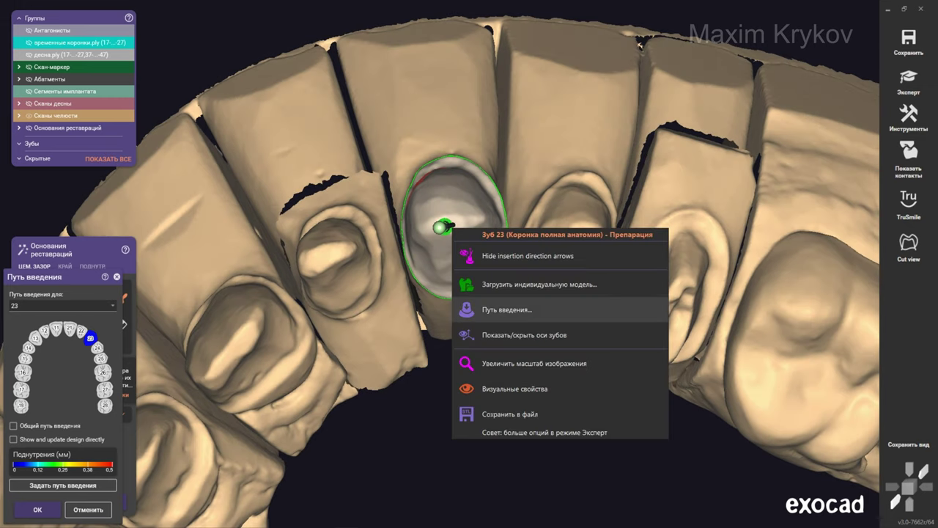
left_click(507, 310)
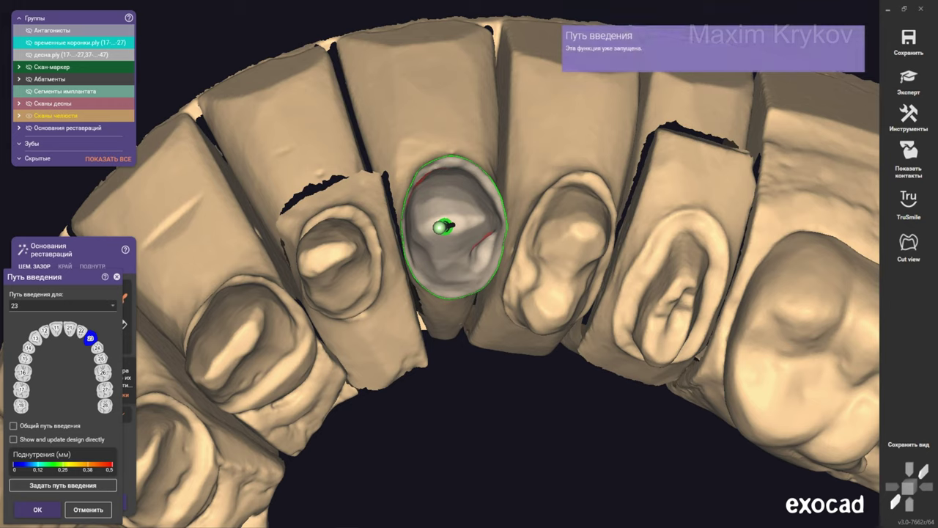
right_click(470, 212)
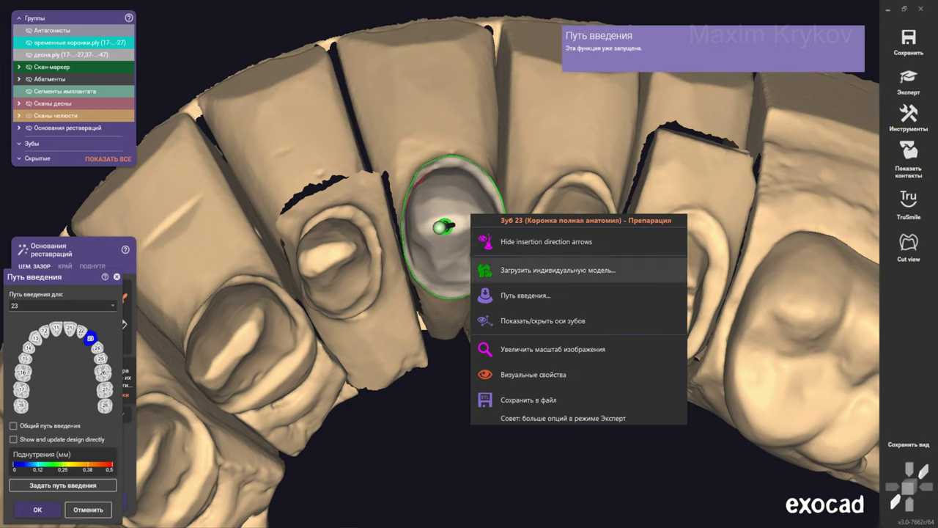
left_click(505, 295)
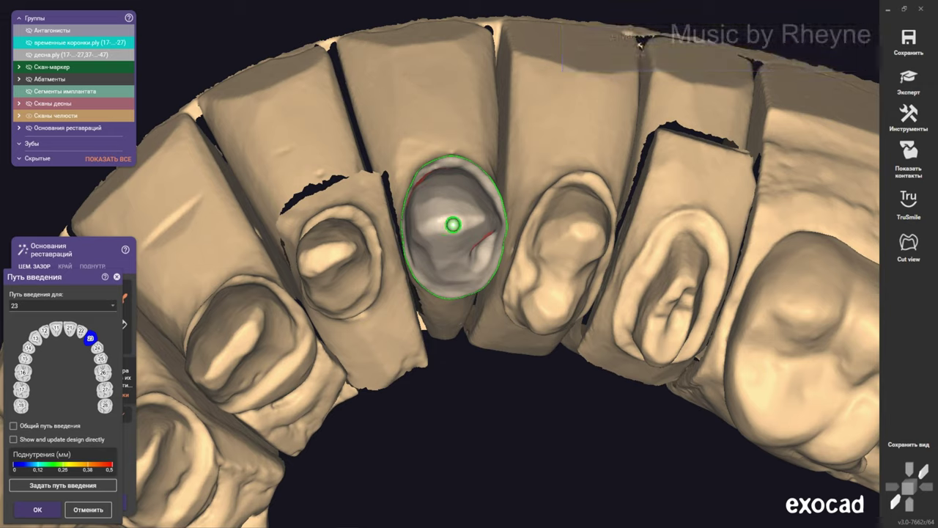
left_click(37, 510)
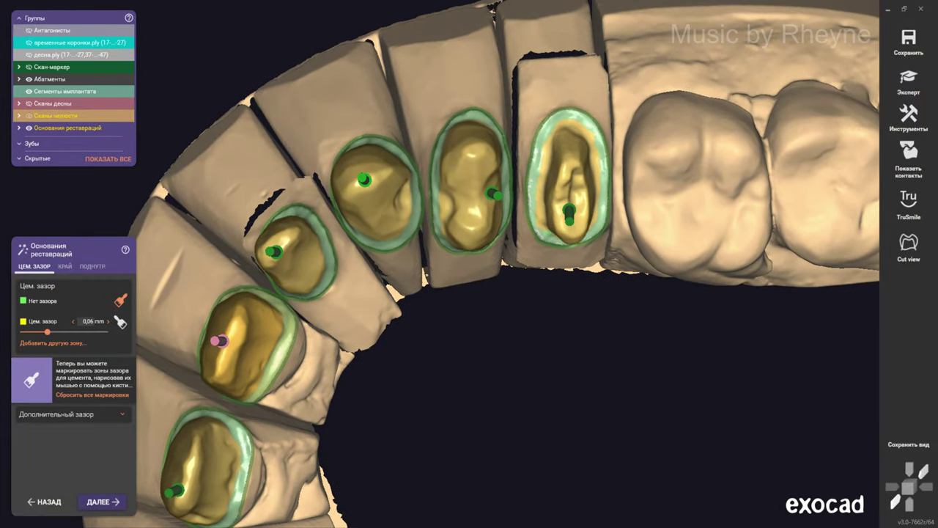
Set tooth 24's insertion path along the rotated view direction and confirm it
right_click(476, 183)
left_click(529, 237)
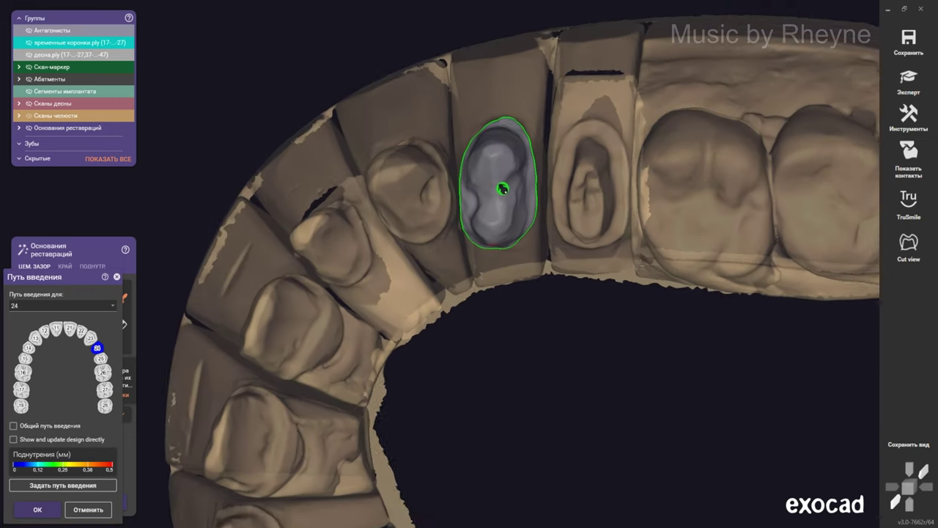
mouse_move(503, 189)
right_mouse_down()
mouse_move(470, 202)
mouse_move(482, 195)
mouse_move(474, 189)
right_mouse_up()
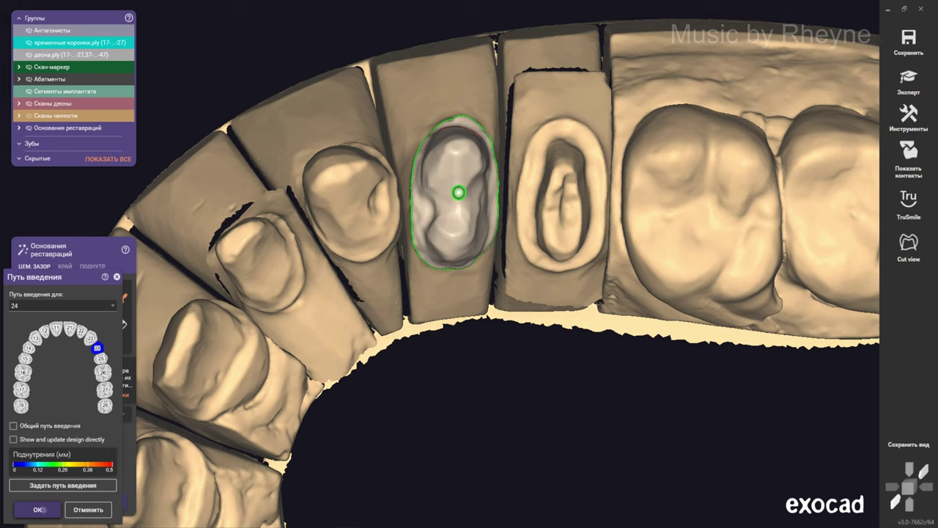
left_click(40, 509)
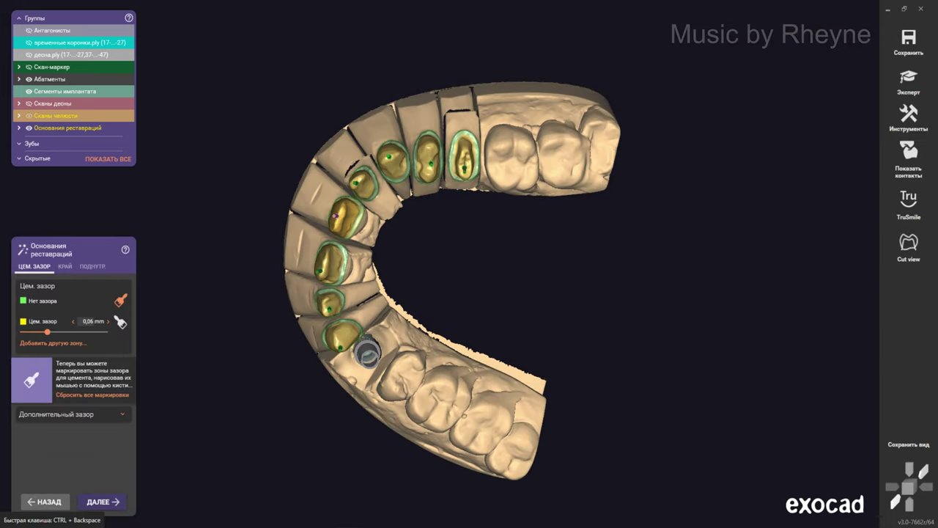
Set tooth 25's insertion path and confirm to recalculate the restoration bases
right_click(465, 162)
key("Escape")
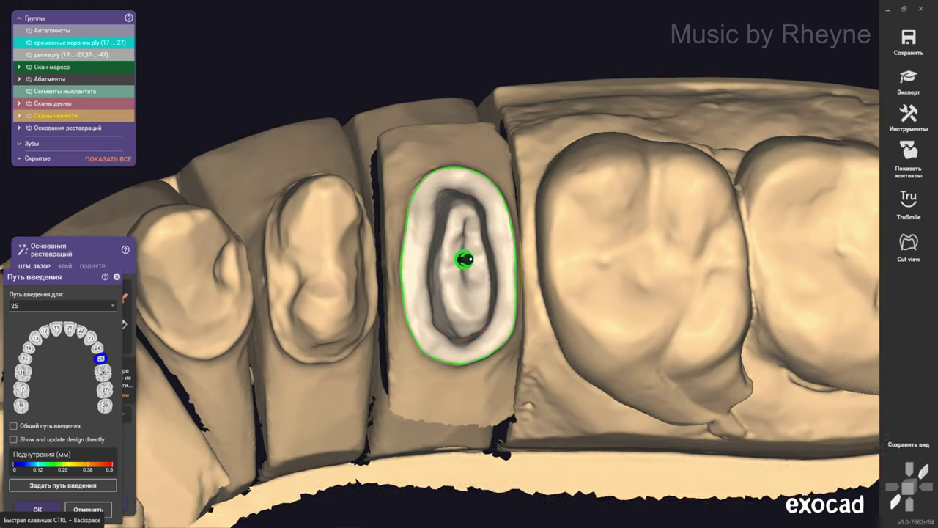
mouse_move(455, 259)
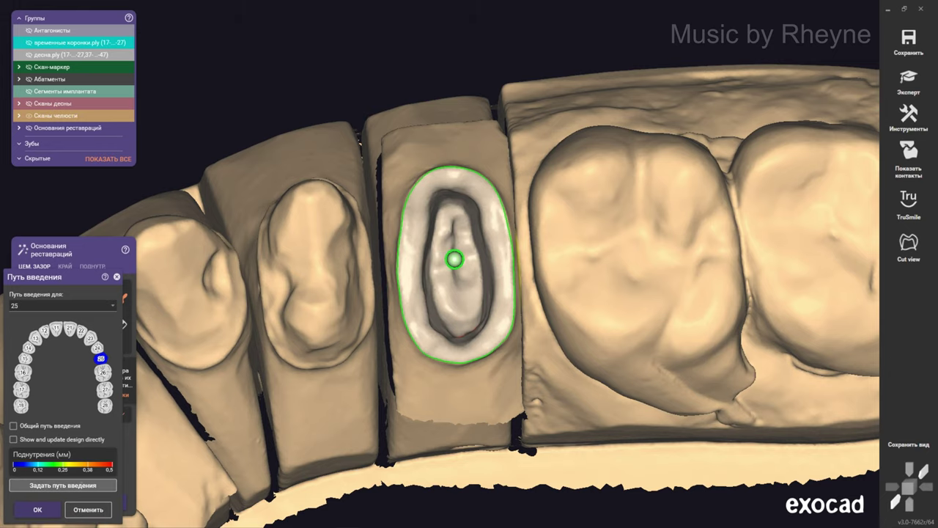
key("Return")
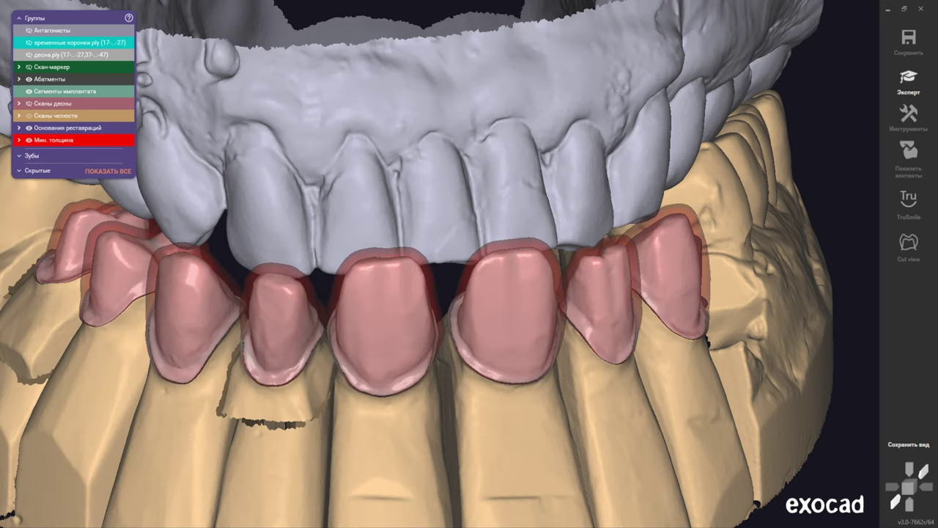
Select crown 21 and open its preparation margin line for editing
left_click(384, 322)
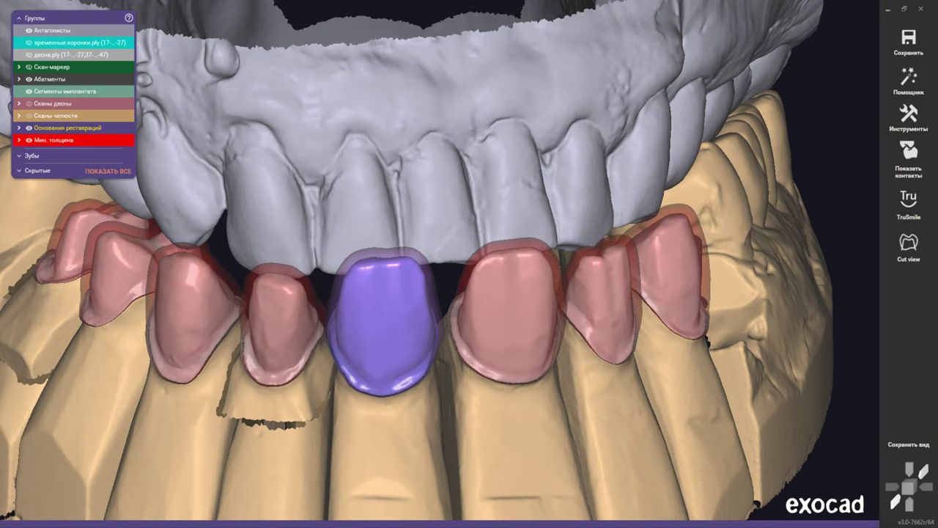
left_click(91, 487)
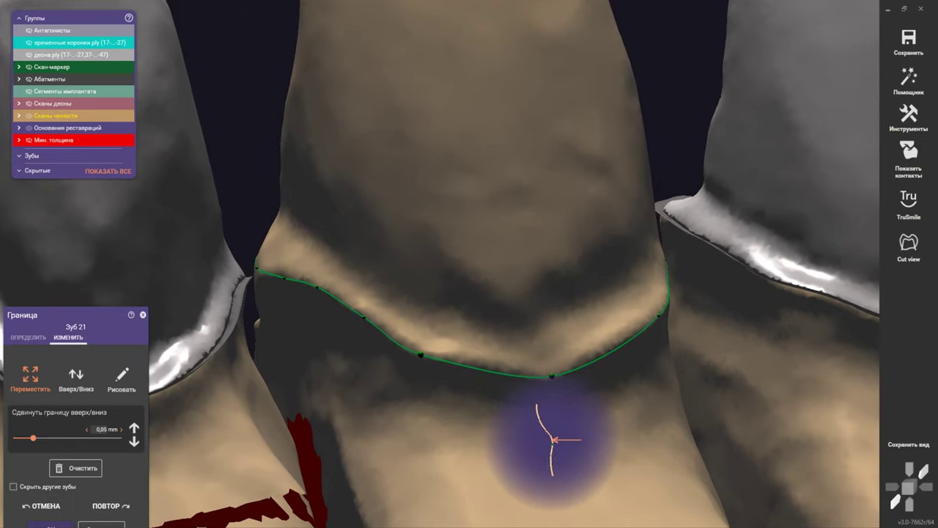
Inspect tooth 21's margin line from several angles, then accept it to recalculate the crown
mouse_move(558, 439)
right_mouse_down()
mouse_move(505, 402)
mouse_move(483, 429)
mouse_move(486, 403)
mouse_move(505, 394)
right_mouse_up()
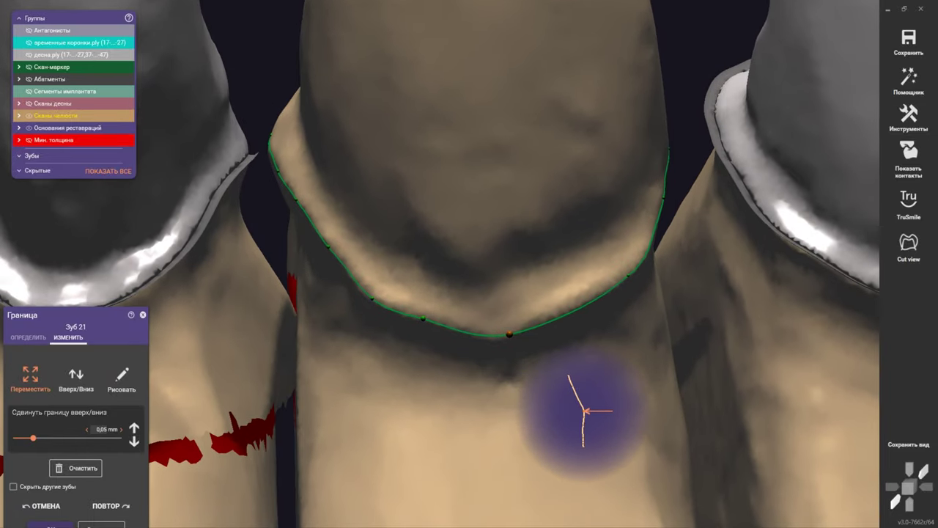
mouse_move(583, 412)
right_mouse_down()
mouse_move(540, 377)
mouse_move(608, 371)
right_mouse_up()
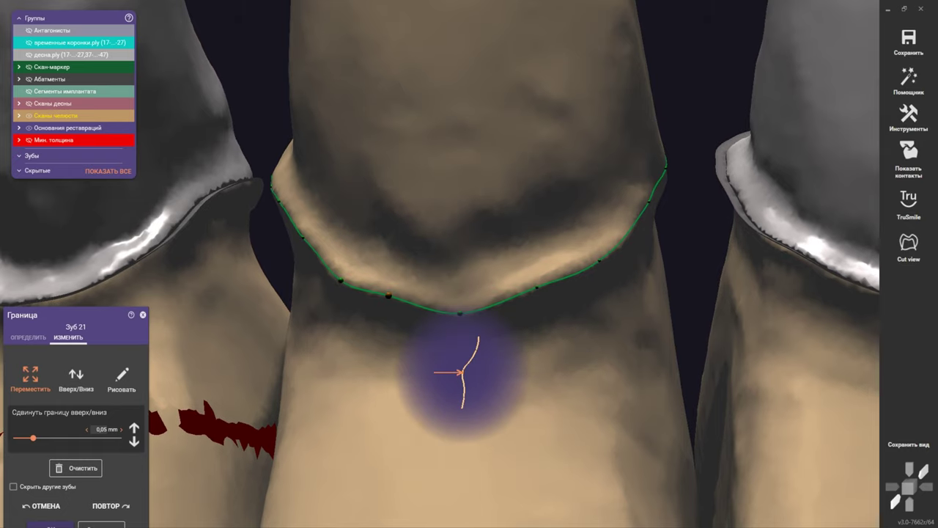
right_click_drag(468, 373, 649, 403)
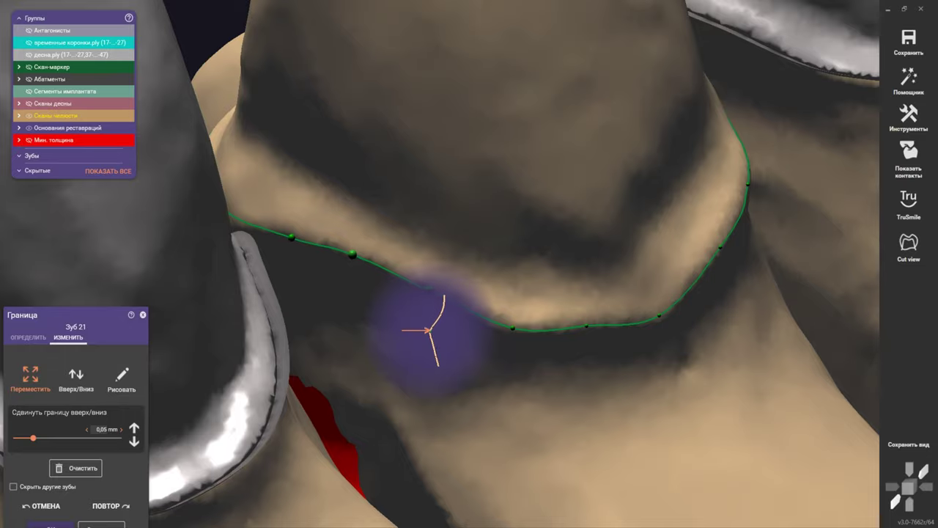
mouse_move(427, 331)
right_mouse_down()
mouse_move(593, 398)
mouse_move(677, 288)
mouse_move(651, 238)
mouse_move(667, 230)
mouse_move(592, 237)
mouse_move(606, 226)
mouse_move(579, 245)
mouse_move(601, 230)
mouse_move(608, 248)
mouse_move(663, 236)
mouse_move(695, 328)
mouse_move(684, 398)
mouse_move(670, 398)
mouse_move(692, 315)
right_mouse_up()
scroll(693, 315, "down", 2)
scroll(649, 409, "down", 2)
scroll(628, 387, "down", 2)
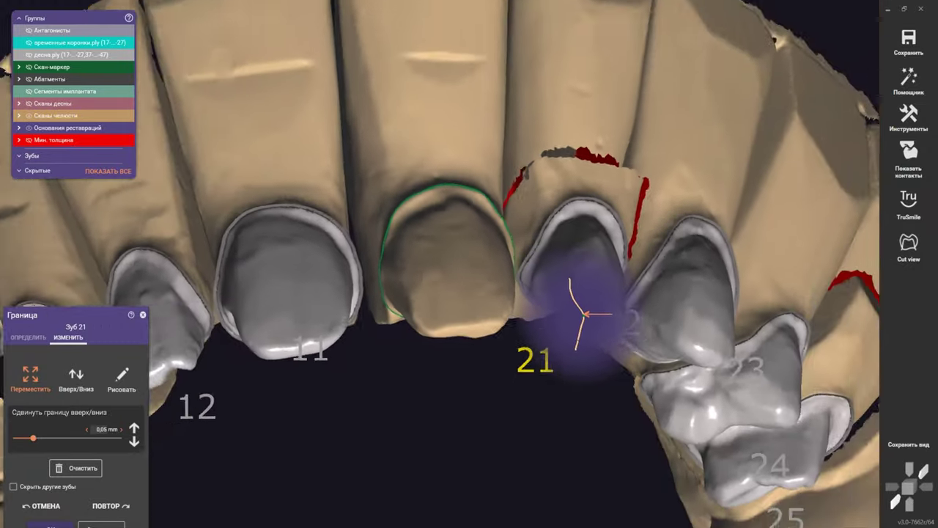
scroll(592, 373, "down", 2)
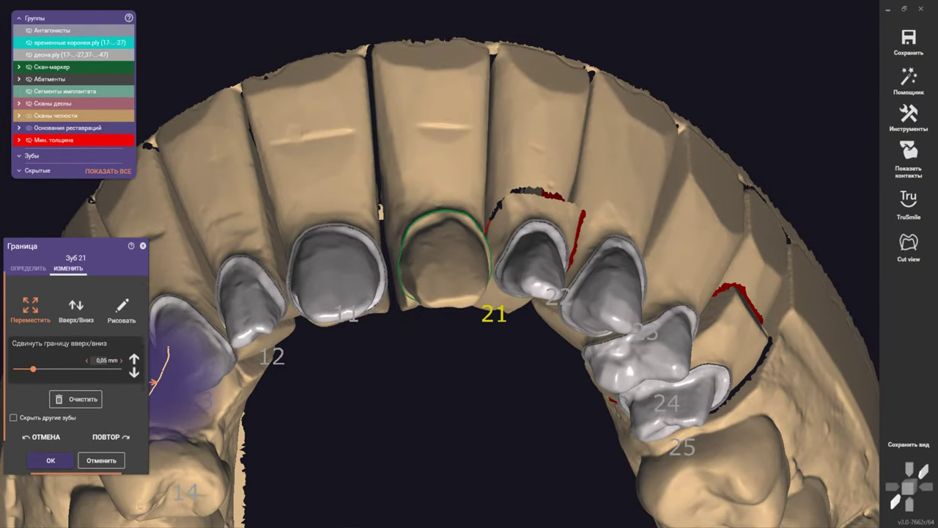
left_click(50, 460)
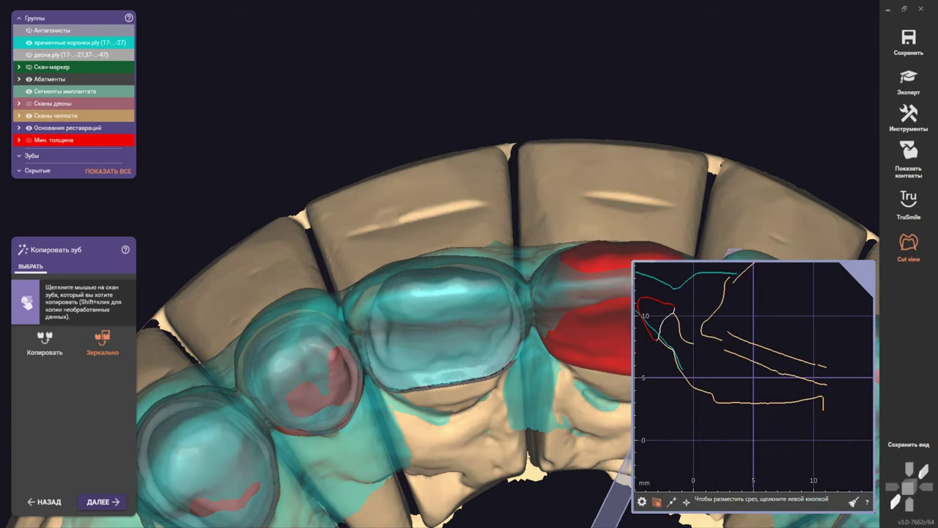
Turn on the measure tool and place a cross-section through a front upper crown
left_click(671, 503)
left_click(445, 302)
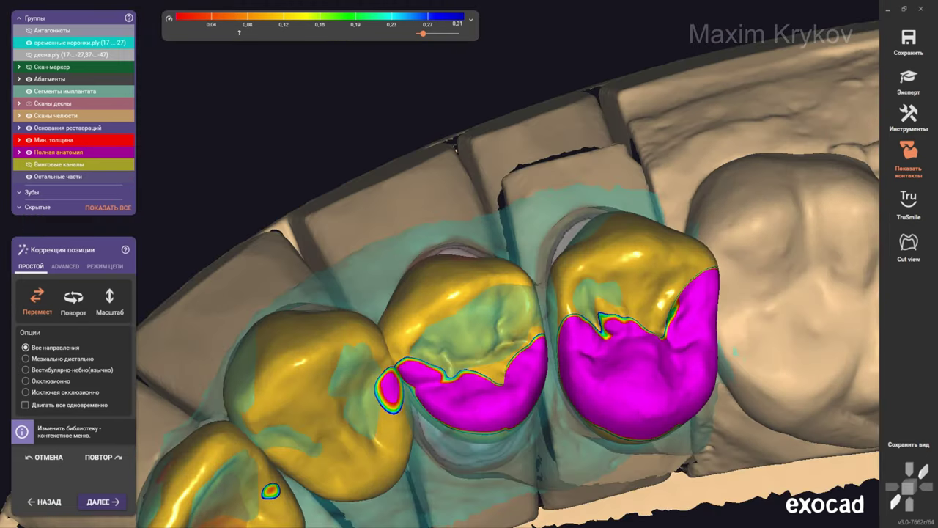
Shift the middle posterior crown to ease its opposing contact and switch to ADVANCED options
left_click_drag(467, 338, 477, 416)
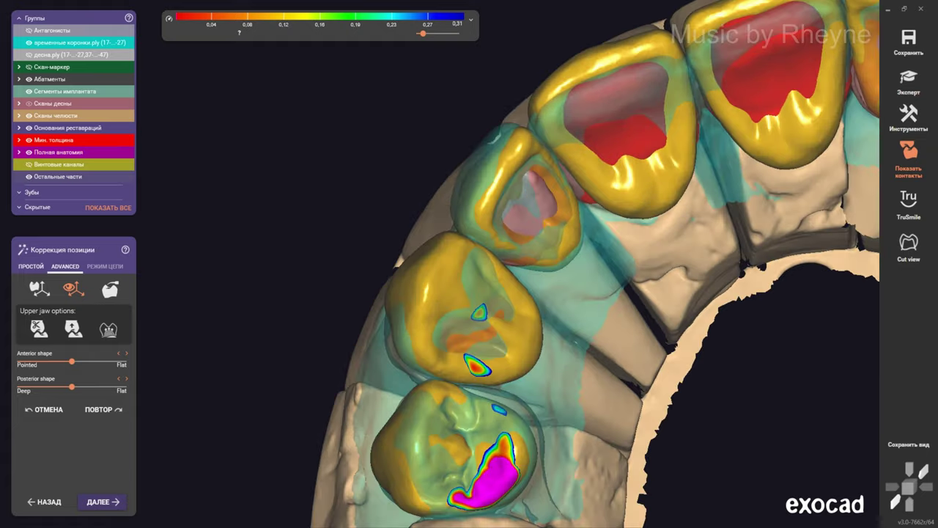
left_click(65, 267)
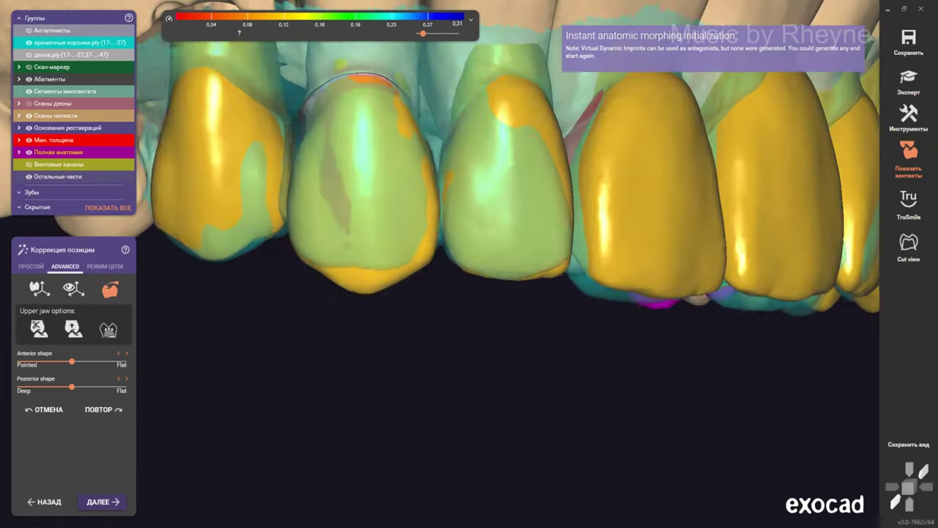
Put a transform box on the central crown, then switch to anatomic morphing of the crowns
left_click(73, 288)
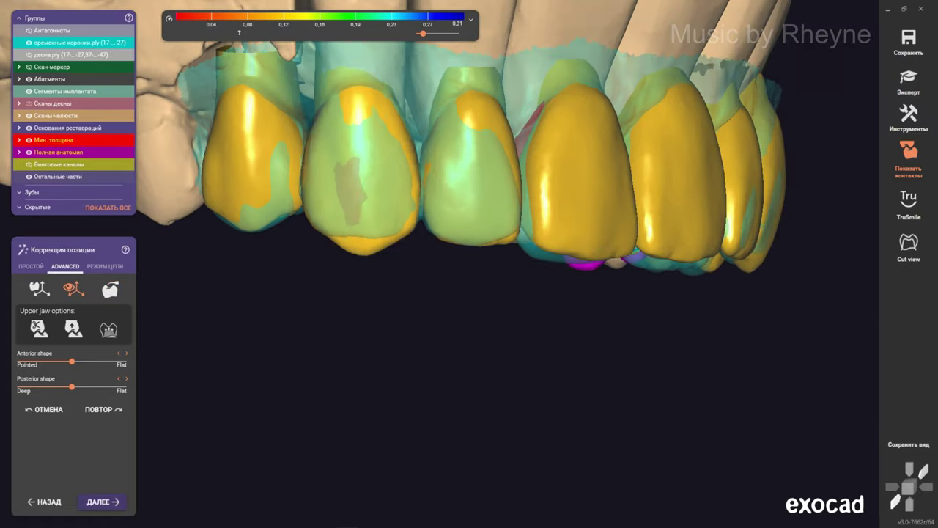
left_click(110, 288)
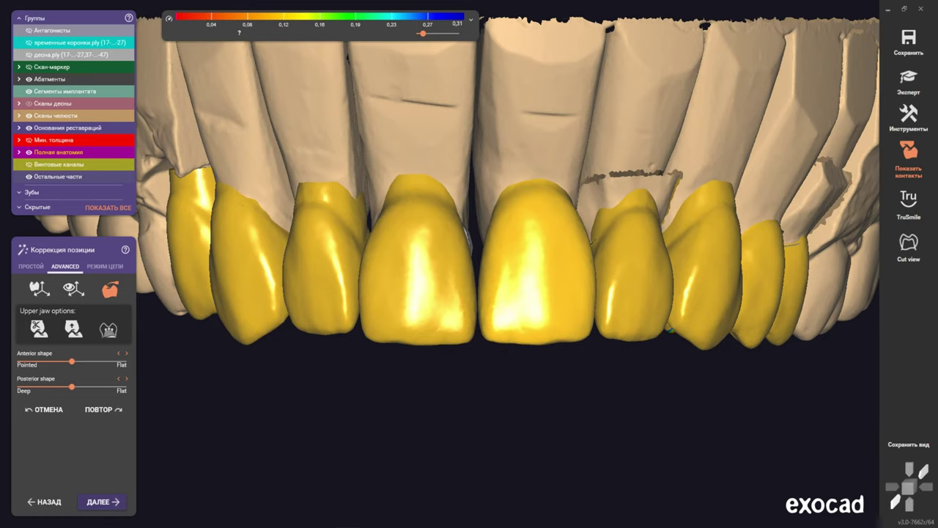
scroll(469, 257, "down", 3)
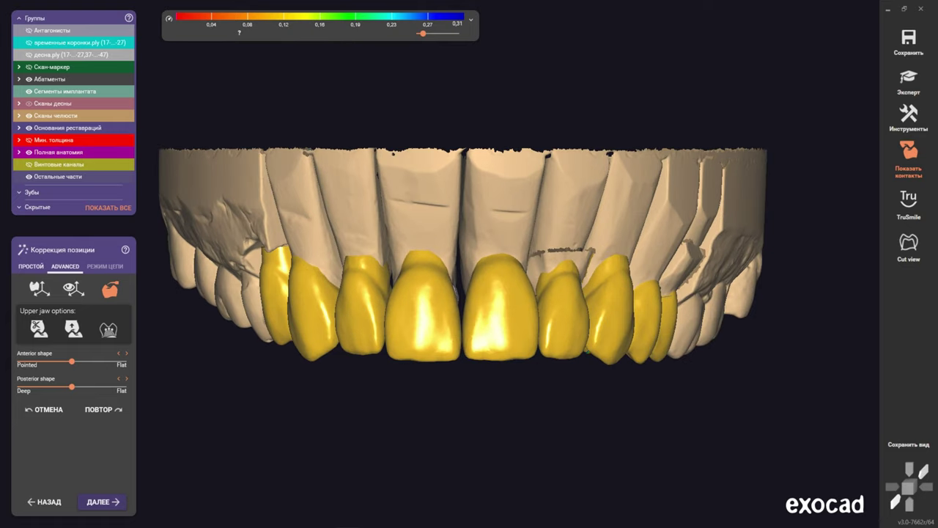
left_click(31, 266)
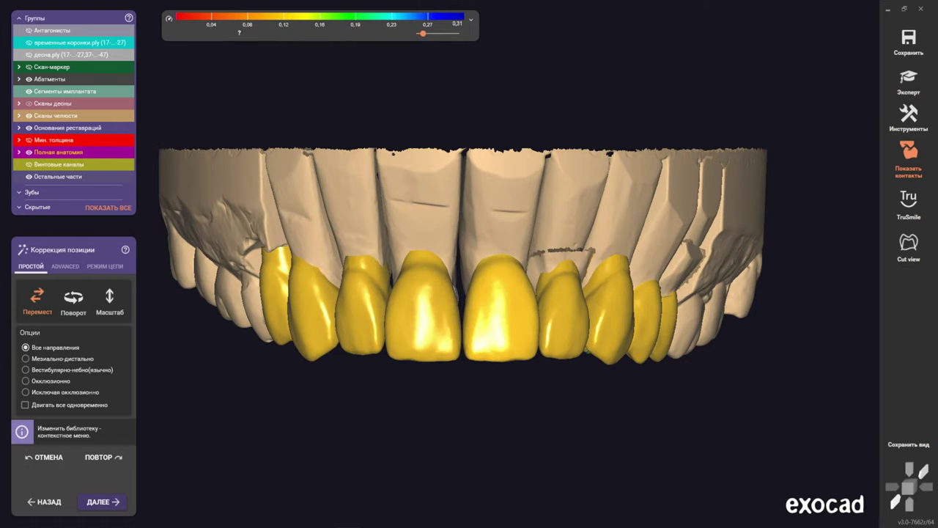
left_click(66, 266)
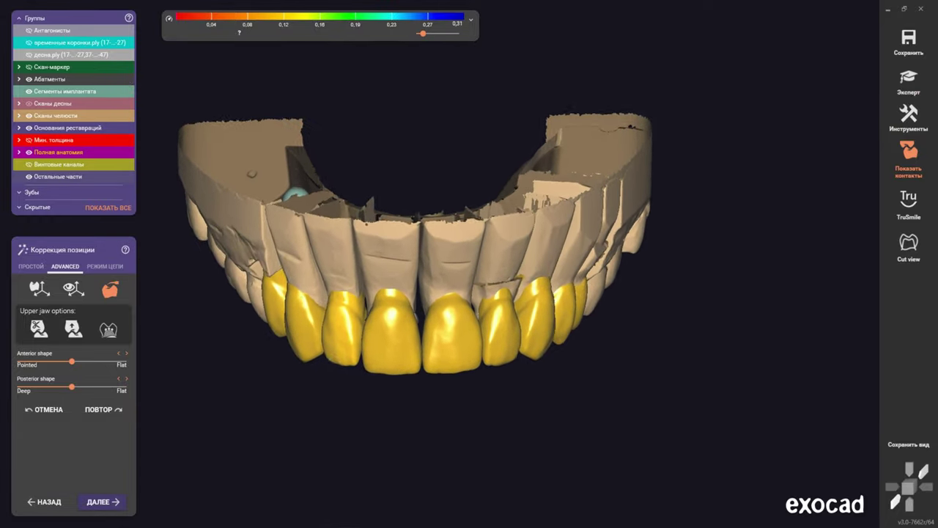
Toggle between positioning modes and zoom to compare the cyan temporary-crown overlay with the crowns
left_click(74, 288)
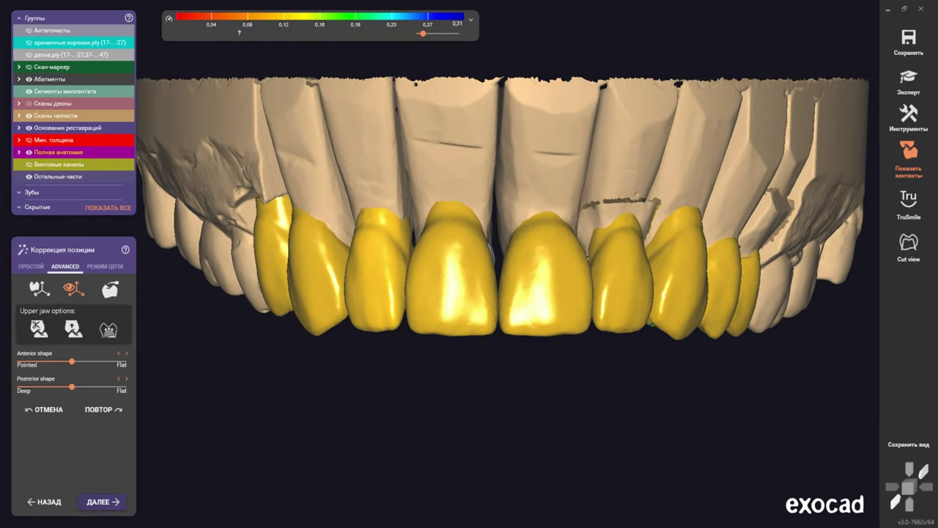
left_click(110, 288)
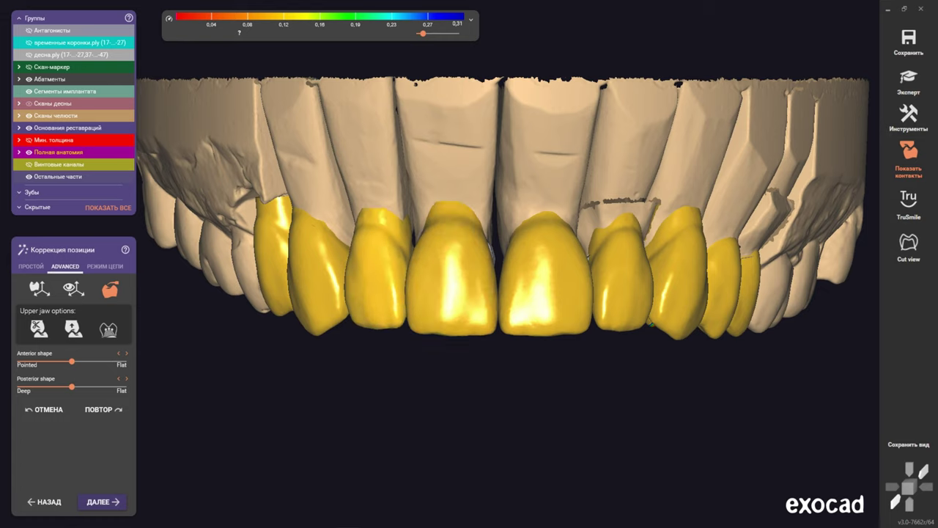
scroll(506, 359, "down", 3)
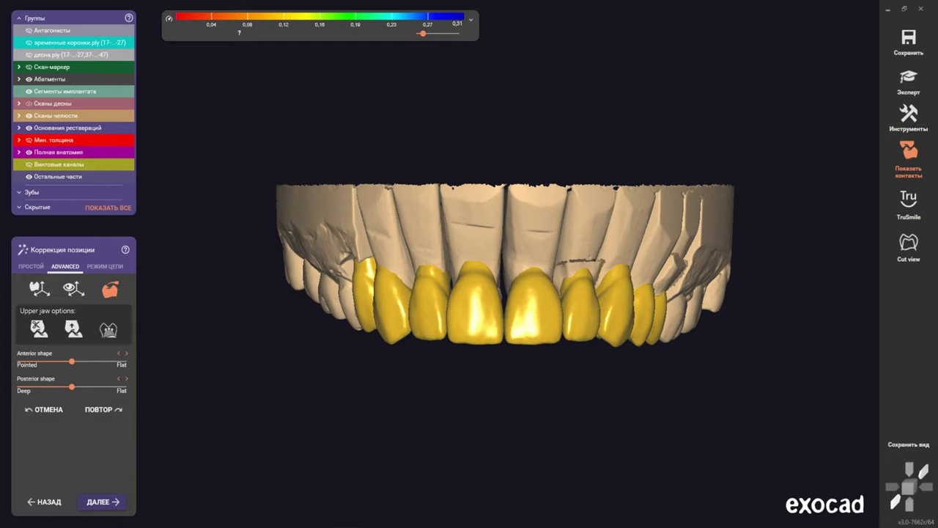
scroll(549, 334, "up", 2)
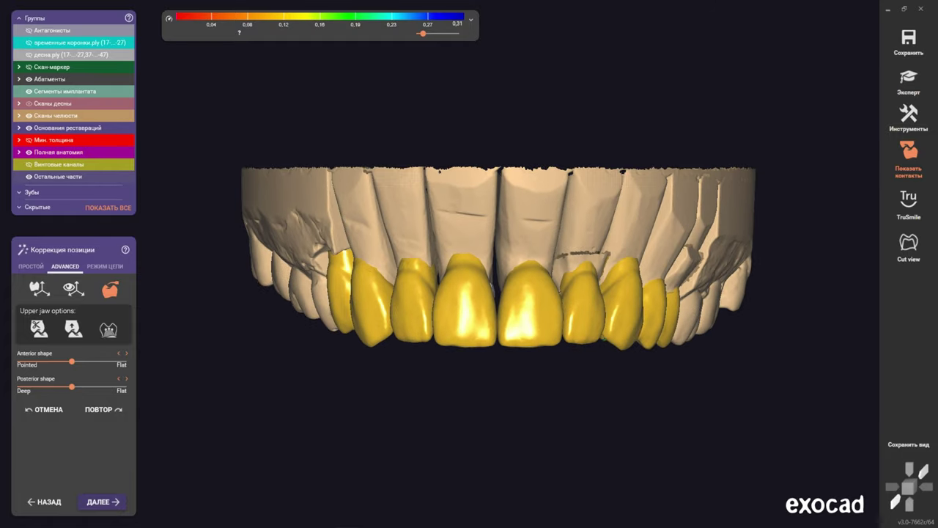
scroll(483, 256, "down", 1)
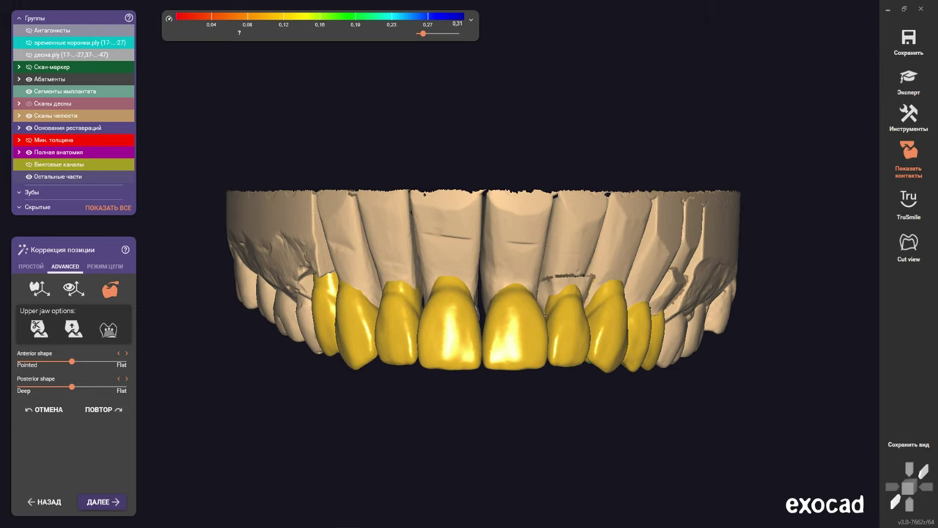
scroll(492, 381, "up", 2)
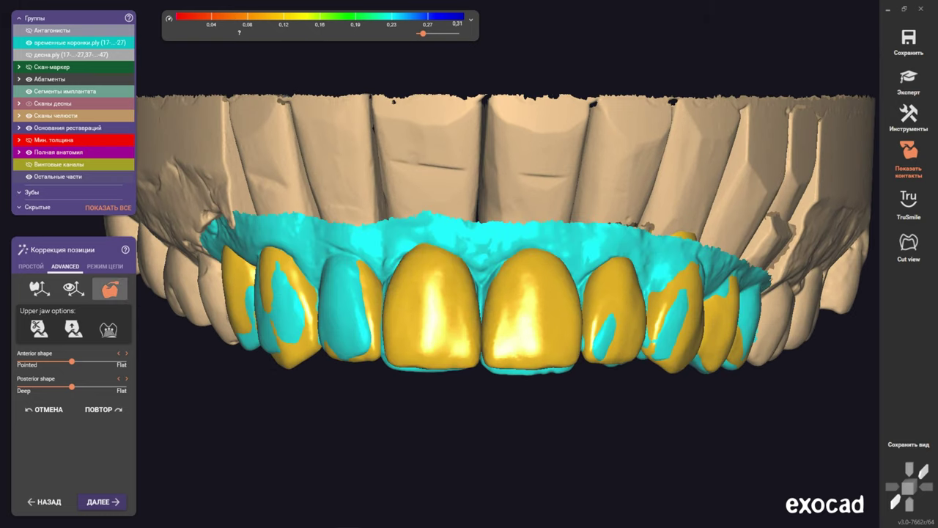
Select the right, then the left upper central incisor crown, zooming in to inspect it
left_click(532, 307)
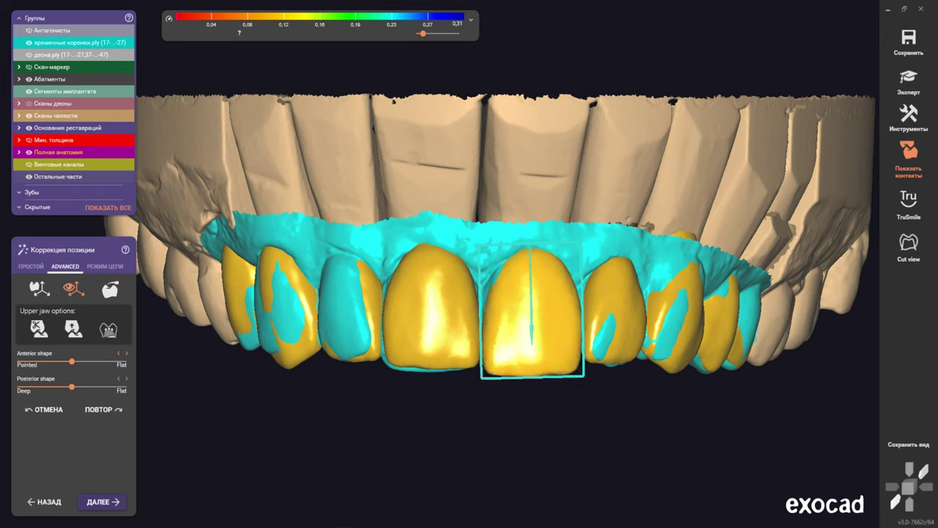
left_click(432, 308)
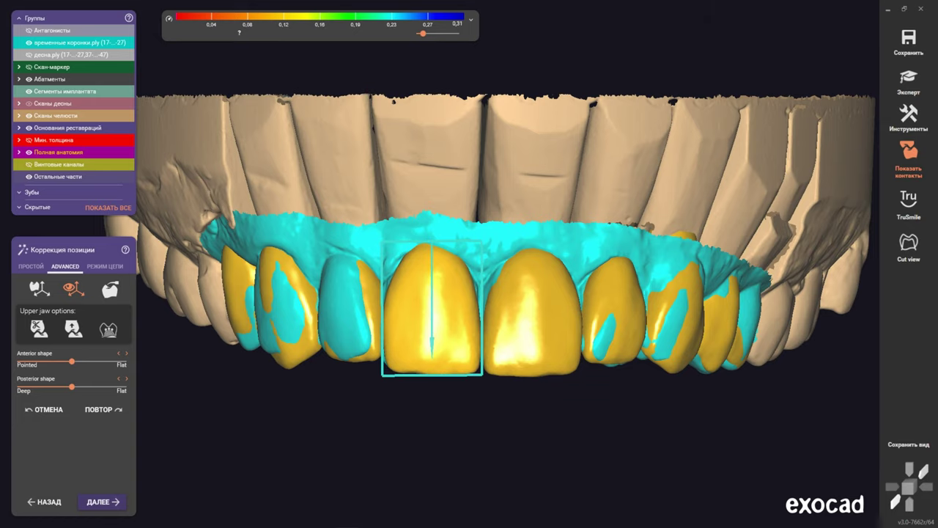
scroll(454, 293, "down", 2)
scroll(455, 293, "down", 2)
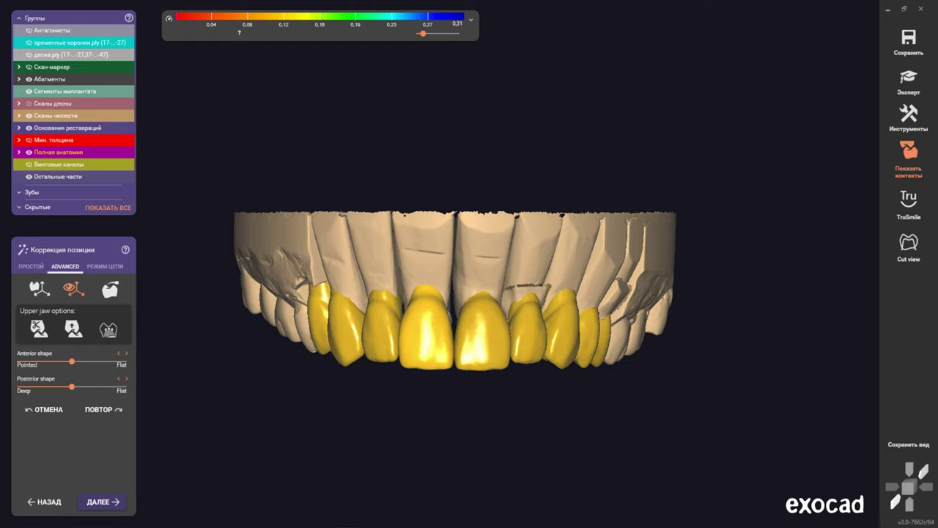
scroll(455, 293, "down", 1)
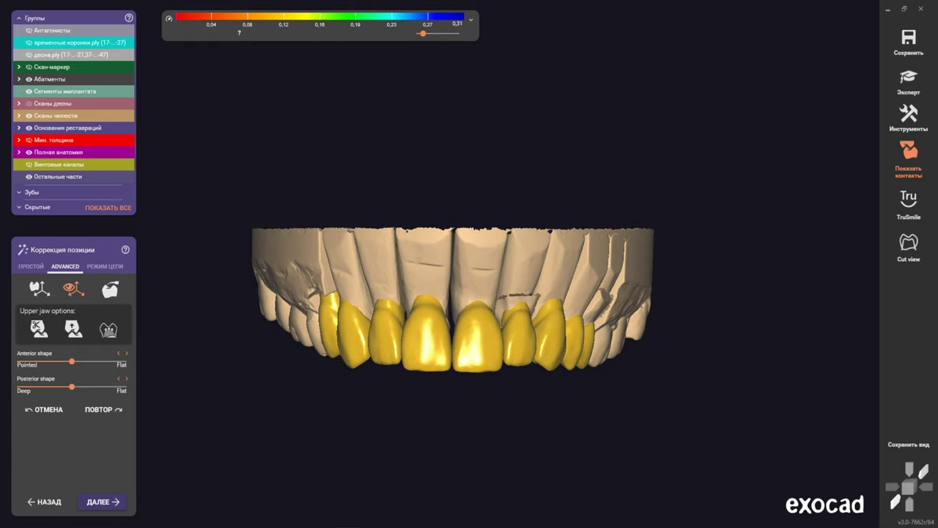
scroll(550, 352, "up", 1)
scroll(550, 352, "up", 1)
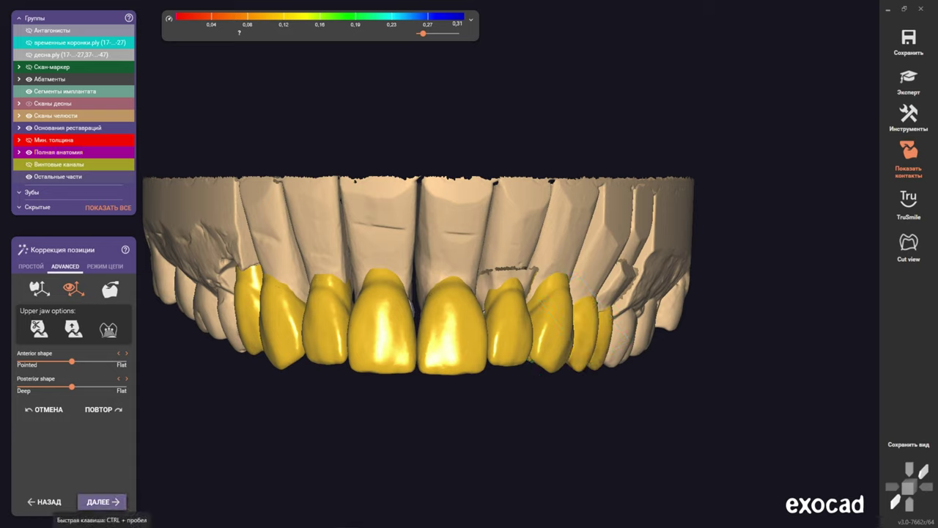
Proceed to the next design step and switch position correction to the ADVANCED options
left_click(110, 501)
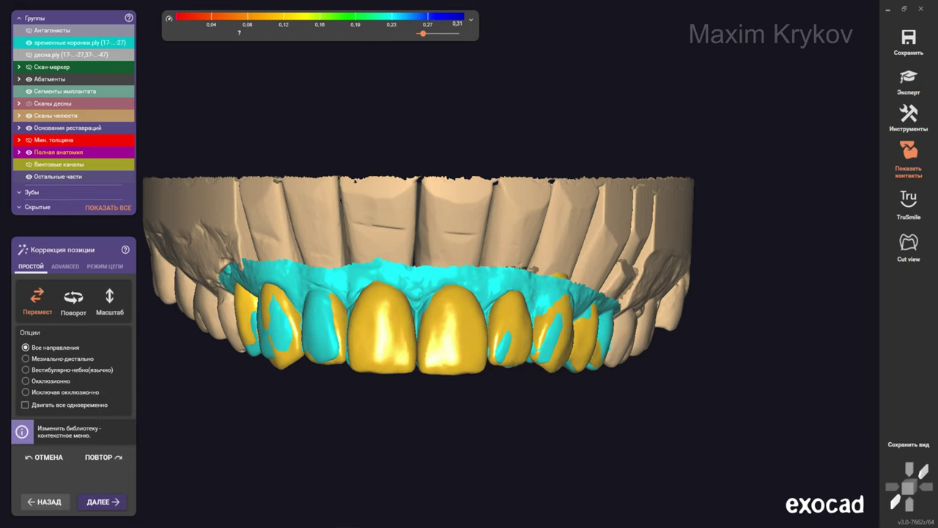
scroll(230, 346, "up", 2)
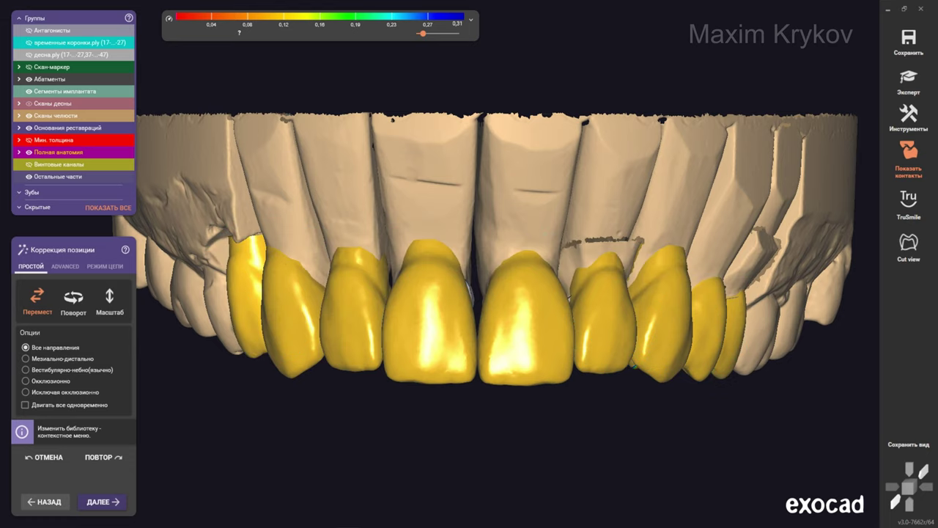
scroll(287, 352, "up", 2)
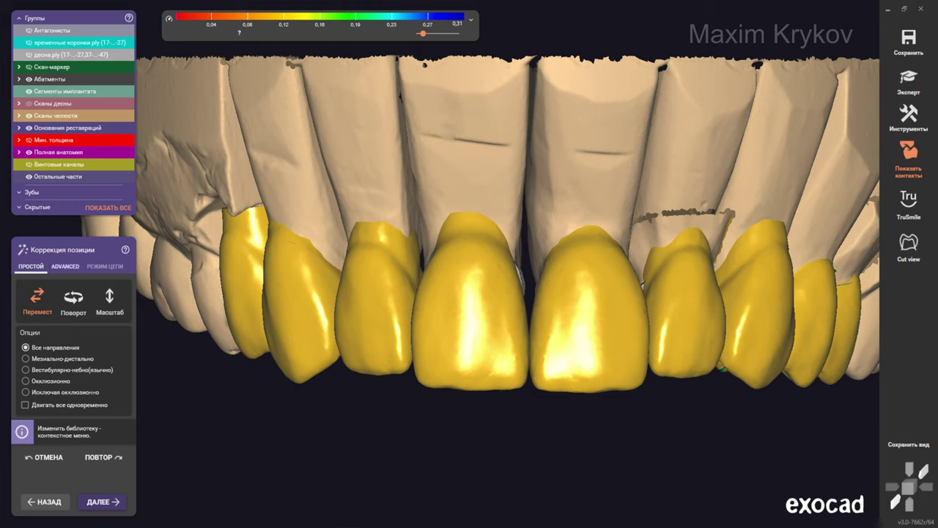
left_click(65, 266)
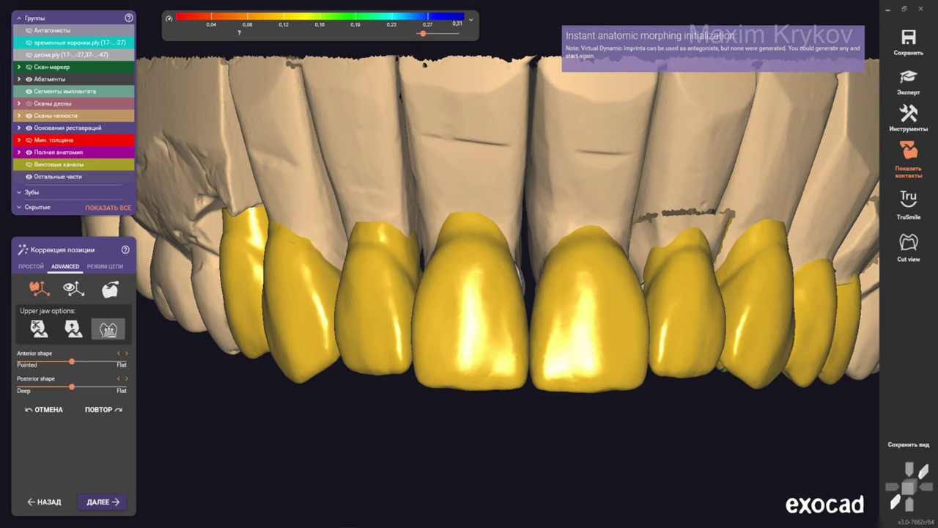
Pick the individual-crown tool and tilt the arch to an occlusal close-up of premolar contacts
left_click(73, 288)
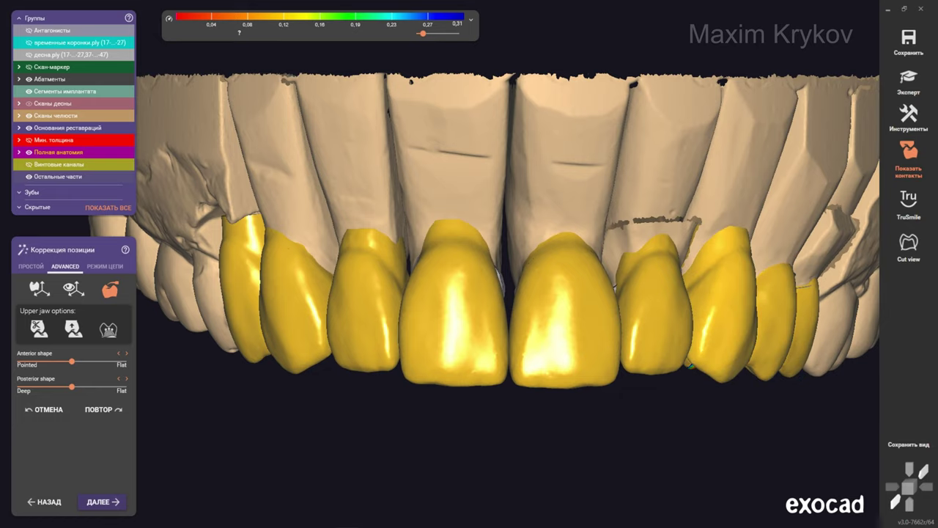
scroll(465, 408, "down", 5)
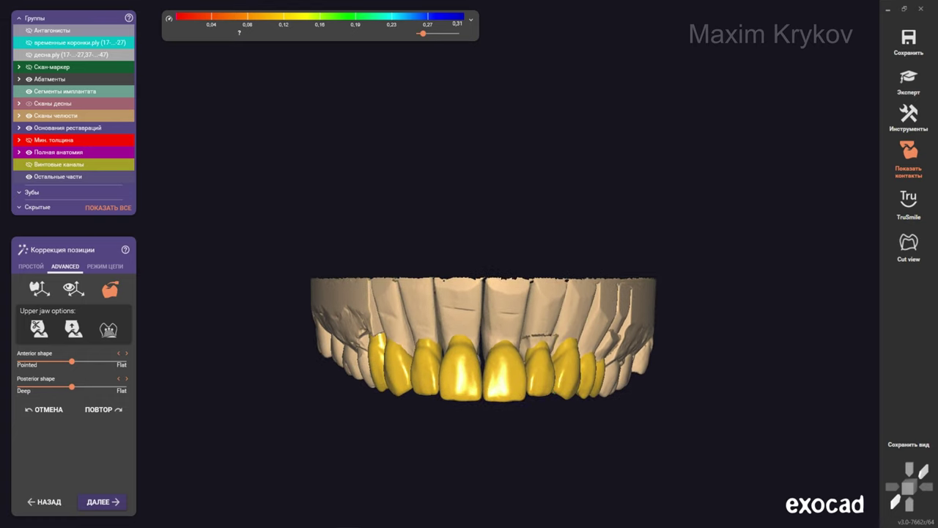
scroll(497, 425, "up", 3)
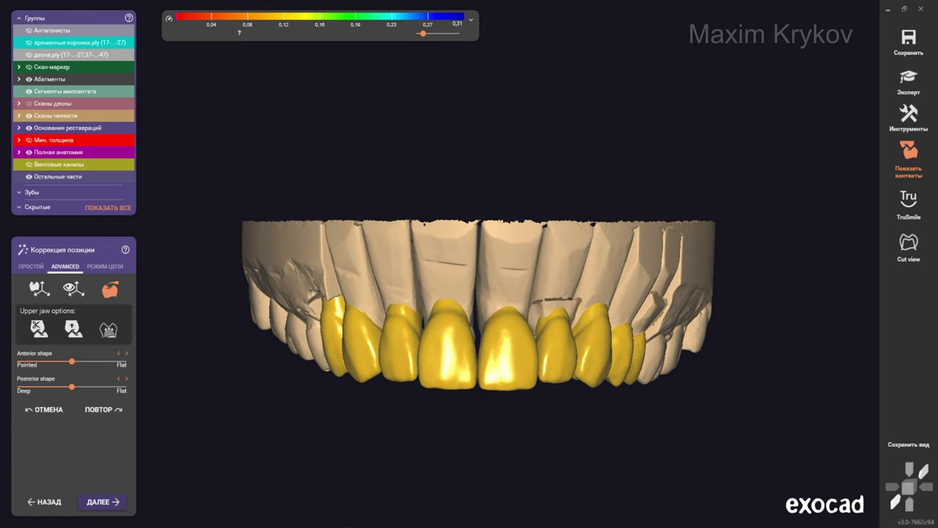
scroll(365, 388, "up", 2)
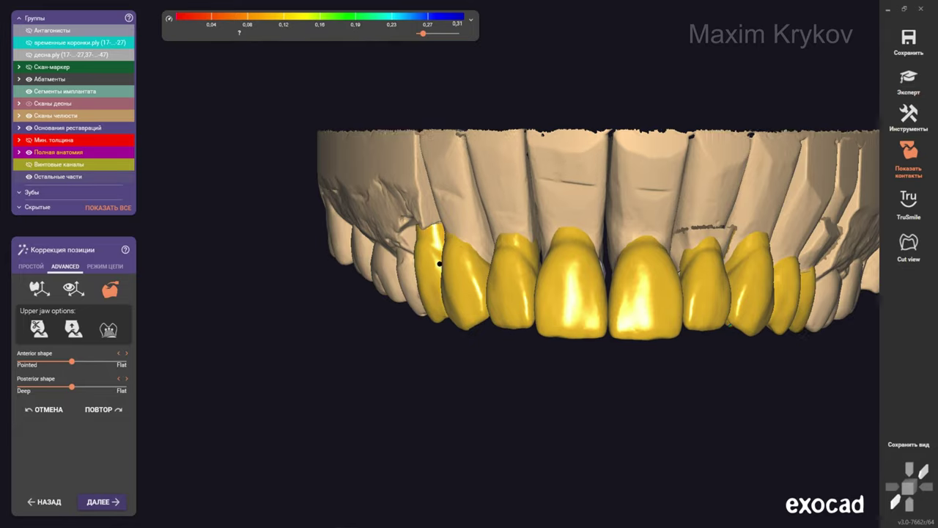
mouse_move(470, 308)
right_mouse_down()
mouse_move(513, 279)
mouse_move(499, 176)
mouse_move(473, 216)
mouse_move(473, 279)
mouse_move(492, 323)
mouse_move(476, 242)
mouse_move(454, 206)
mouse_move(476, 234)
mouse_move(470, 406)
right_mouse_up()
scroll(470, 264, "up", 3)
scroll(469, 263, "up", 2)
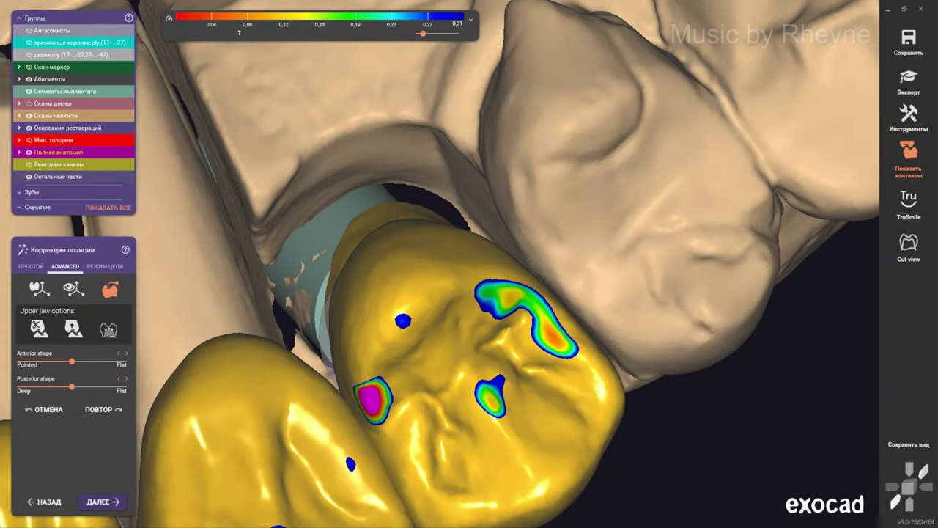
Pull back to view more of the arch and return to the individual-crown adjustment tool
scroll(469, 330, "down", 3)
right_click_drag(469, 330, 469, 359)
scroll(439, 330, "up", 2)
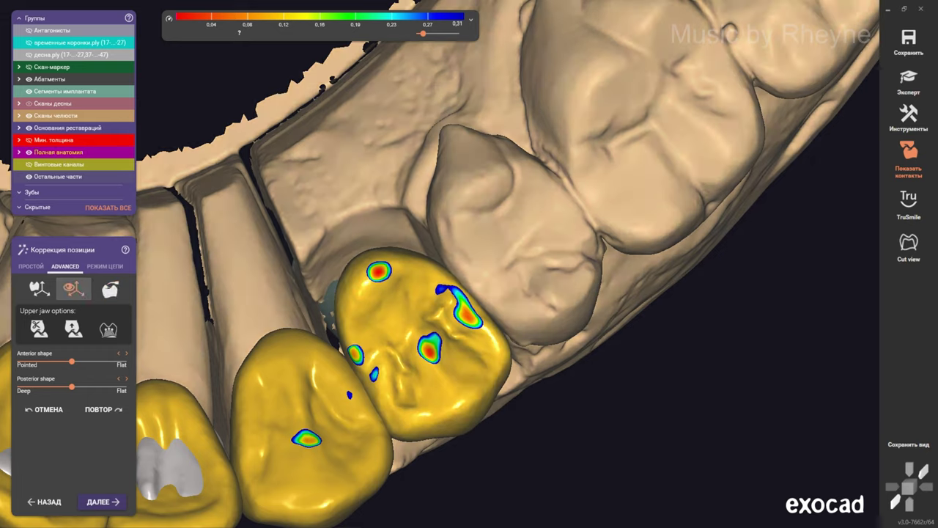
left_click(73, 288)
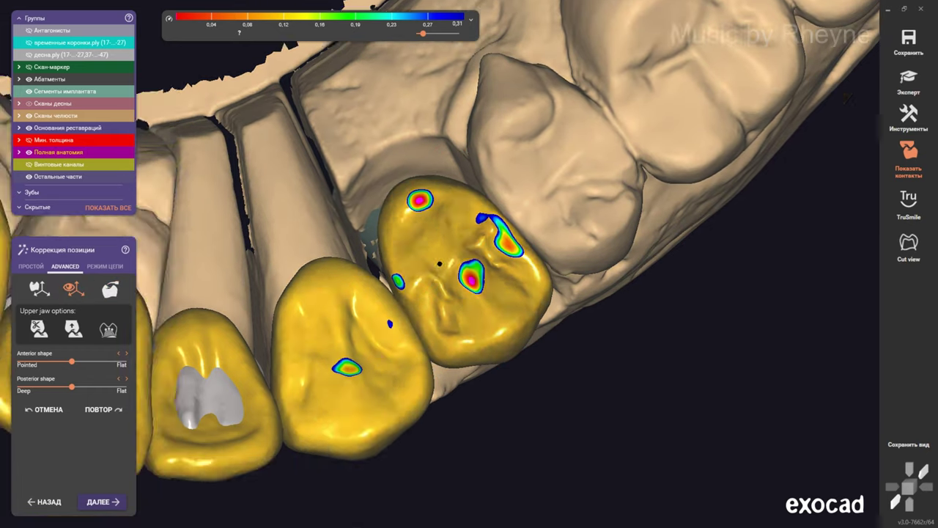
scroll(440, 264, "down", 5)
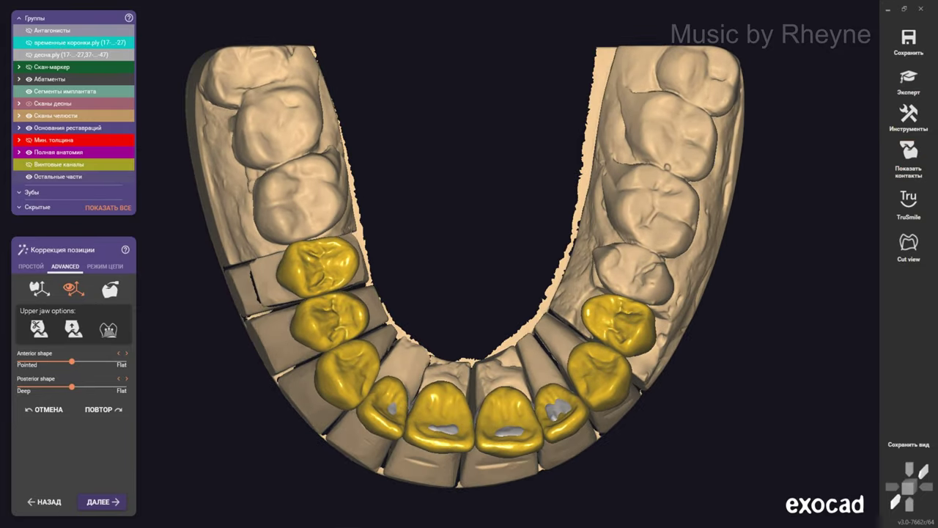
scroll(352, 301, "up", 4)
scroll(337, 297, "up", 2)
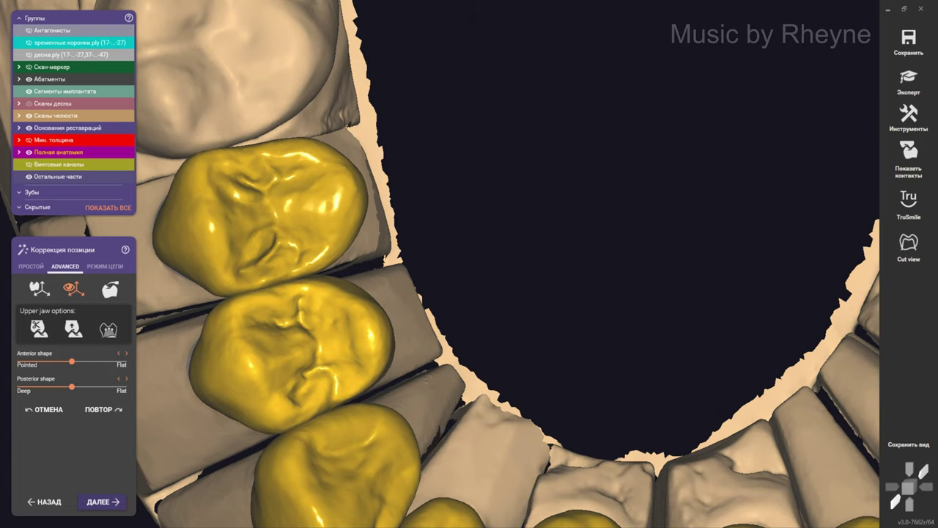
Reshape the upper edge of the left posterior crown with anatomic morphing, then advance to abutment bases
left_click(110, 288)
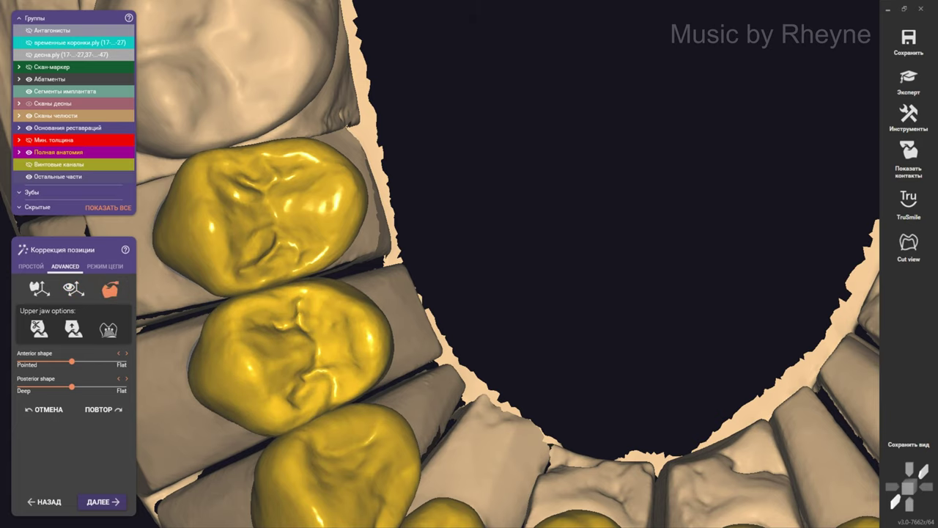
scroll(795, 508, "down", 4)
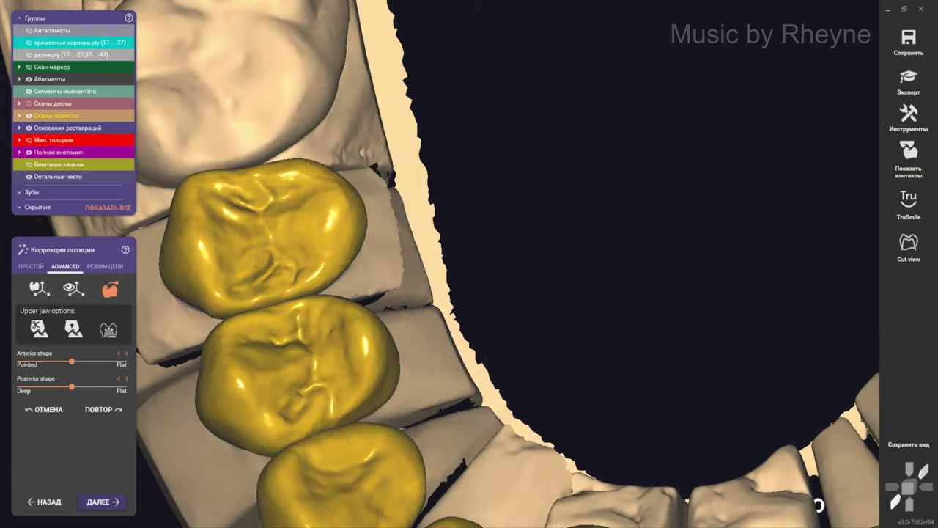
scroll(352, 300, "up", 2)
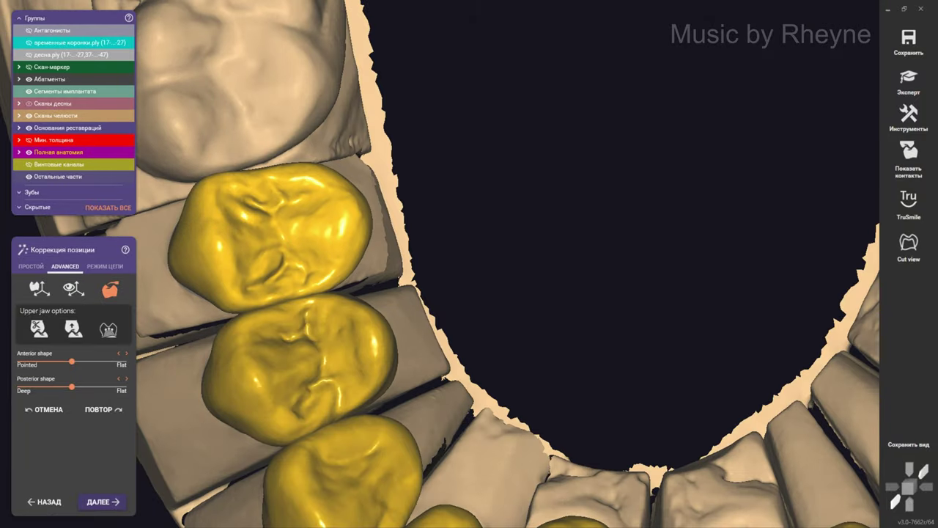
left_click_drag(279, 236, 278, 231)
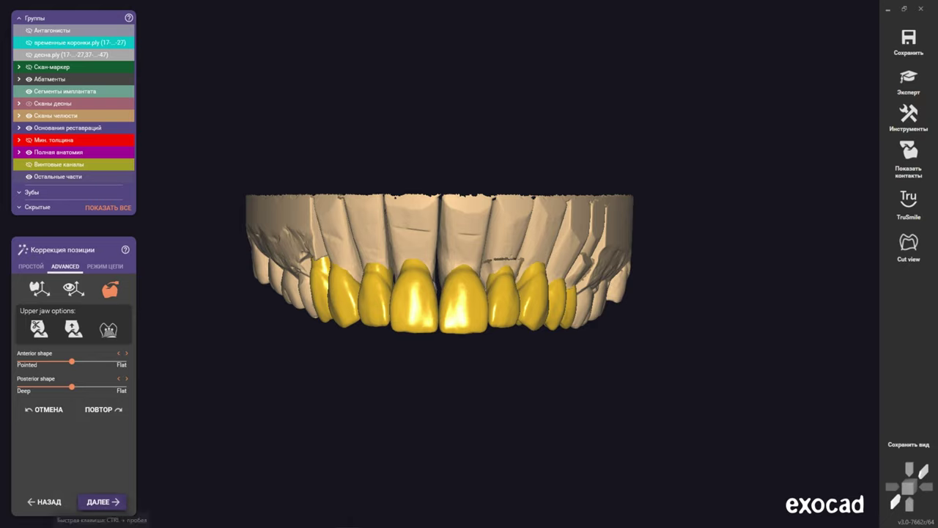
left_click(103, 501)
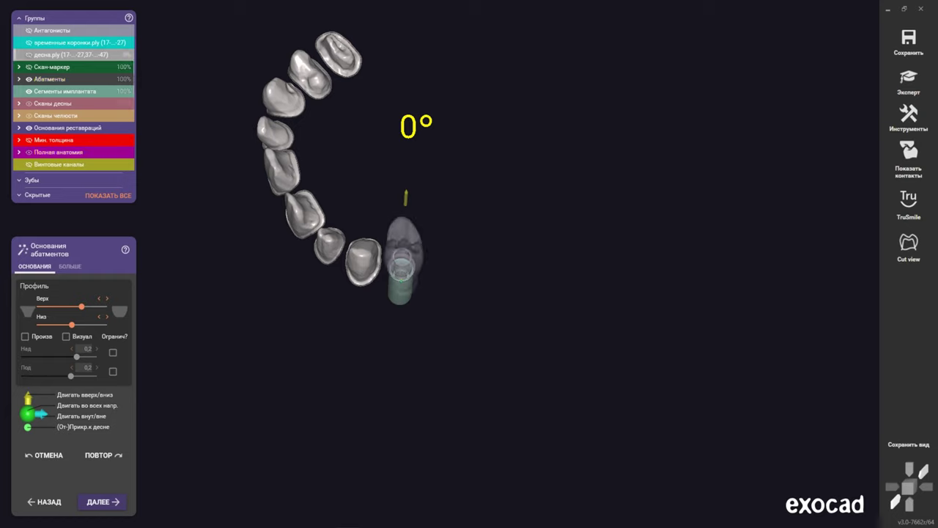
Hide the crowns and show the gum scan around the tooth 14 abutment
left_click(29, 115)
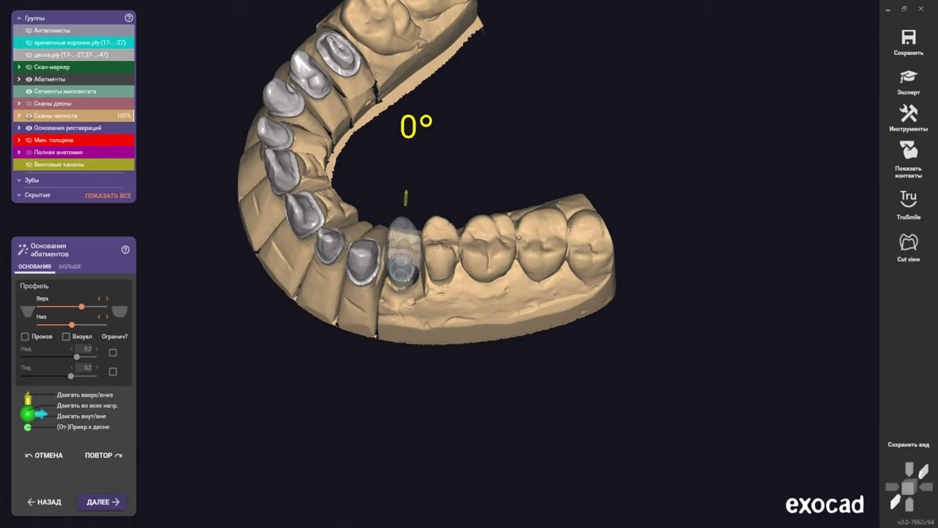
left_click(29, 115)
left_click(28, 128)
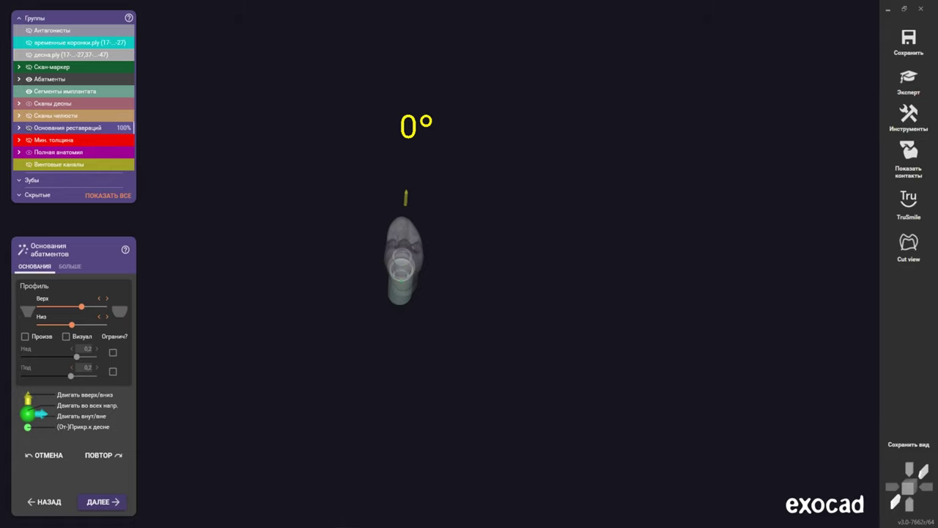
scroll(381, 260, "up", 3)
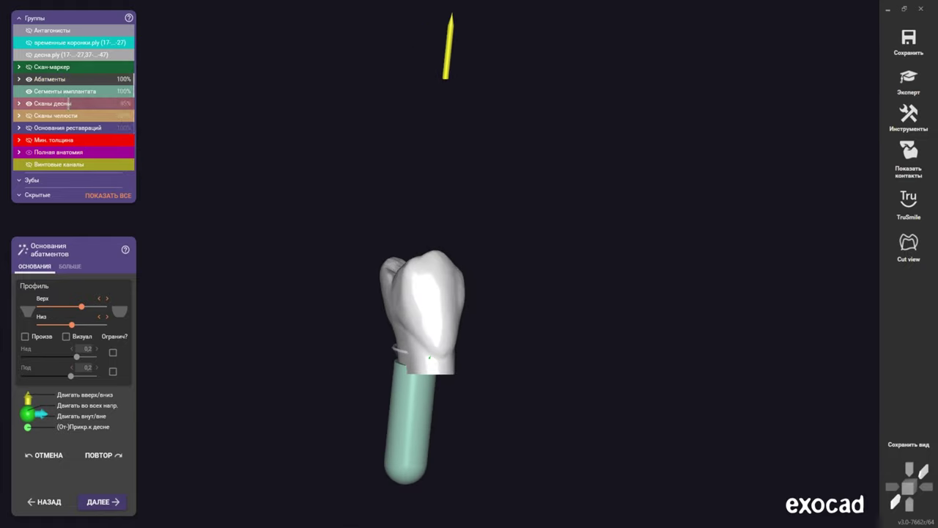
left_click(69, 103)
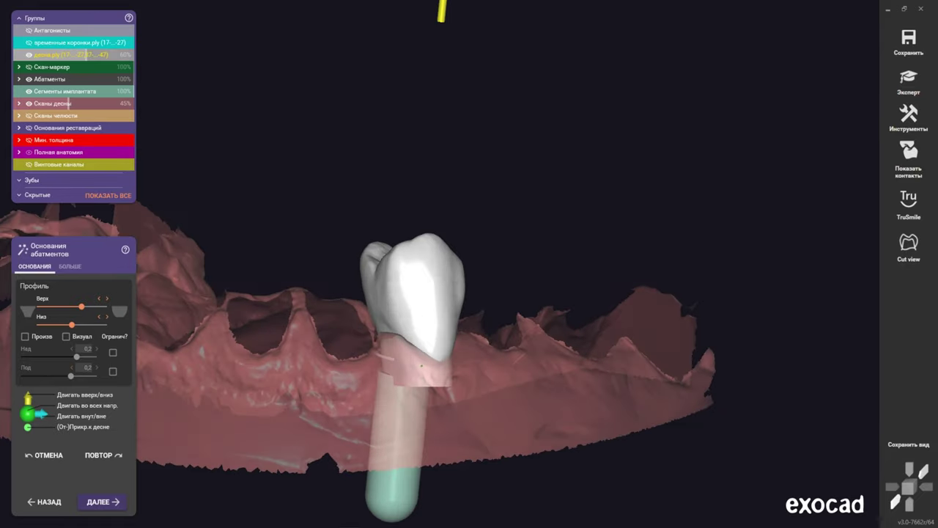
Raise the abutment margin toward the gum line and show the margin profile settings
left_click(30, 152)
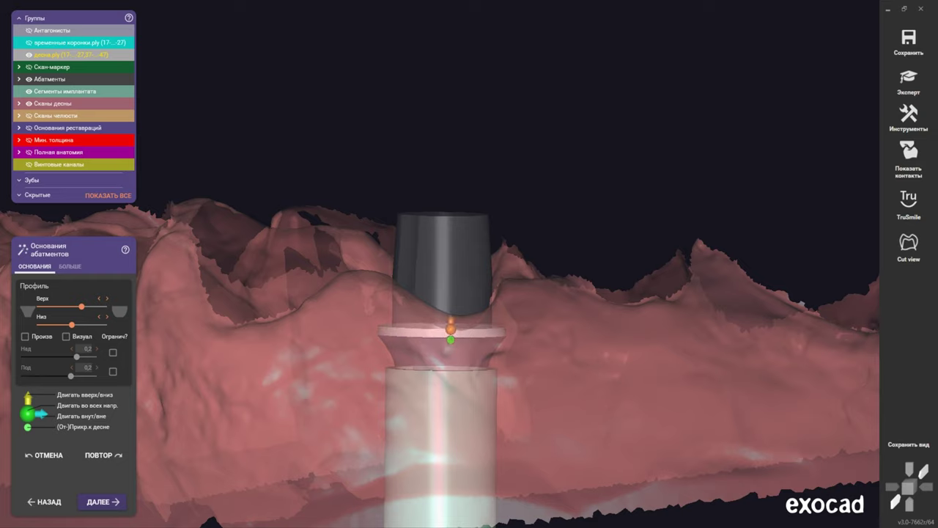
left_click_drag(450, 329, 451, 303)
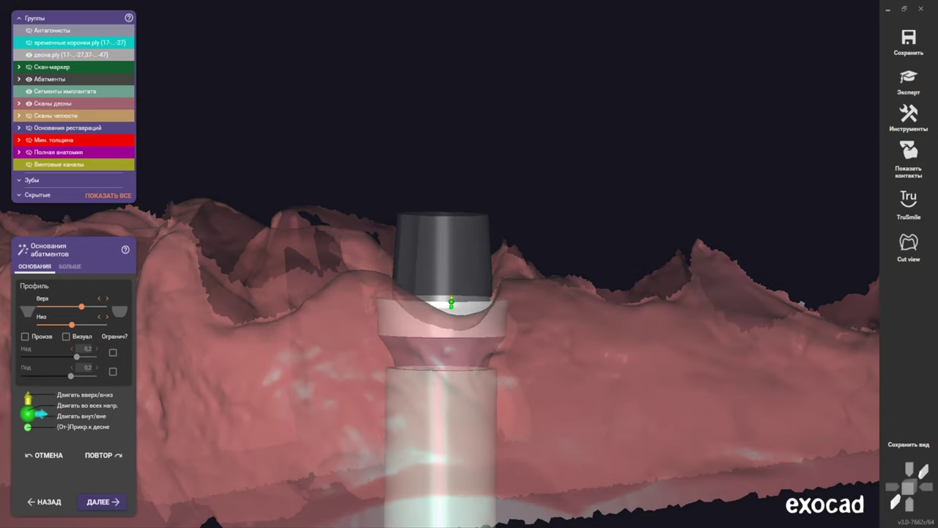
left_click(70, 266)
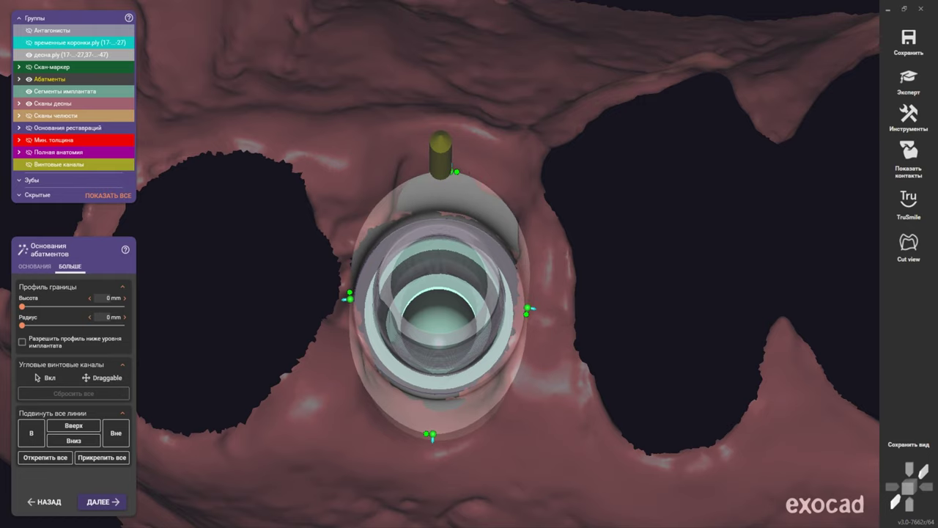
Add a control point on the tooth 14 abutment margin, rotating around the implant to check it
right_click_drag(513, 316, 538, 304)
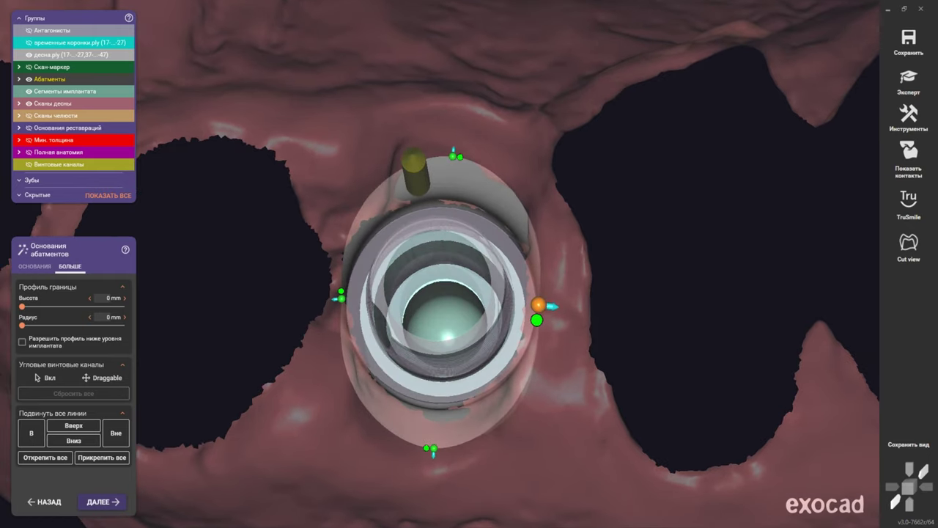
mouse_move(538, 302)
right_mouse_down()
mouse_move(484, 308)
mouse_move(488, 286)
right_mouse_up()
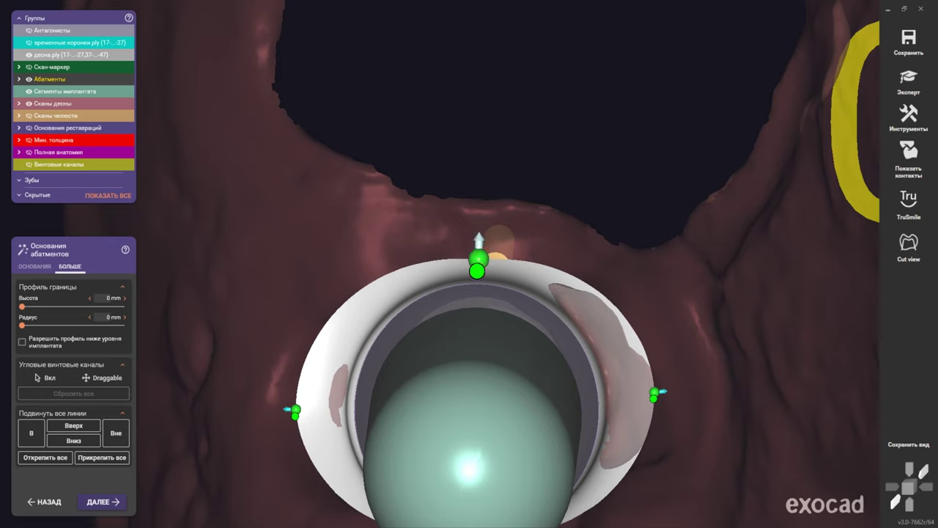
left_click(595, 297)
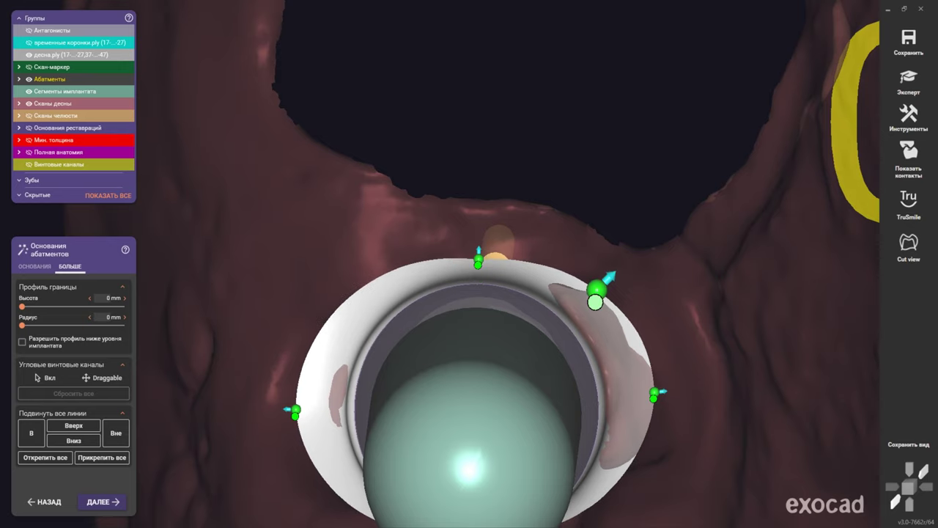
right_click_drag(350, 306, 348, 282)
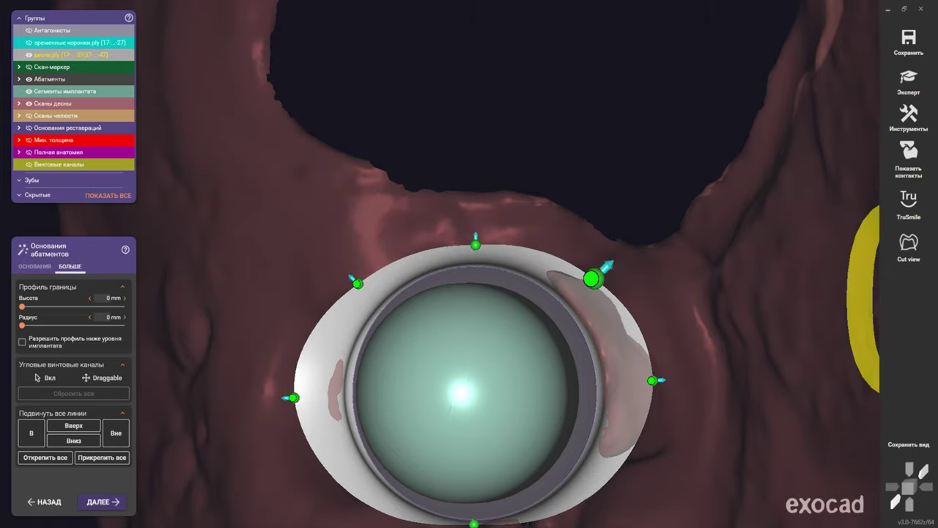
mouse_move(592, 283)
right_mouse_down()
mouse_move(579, 337)
mouse_move(579, 279)
mouse_move(586, 330)
right_mouse_up()
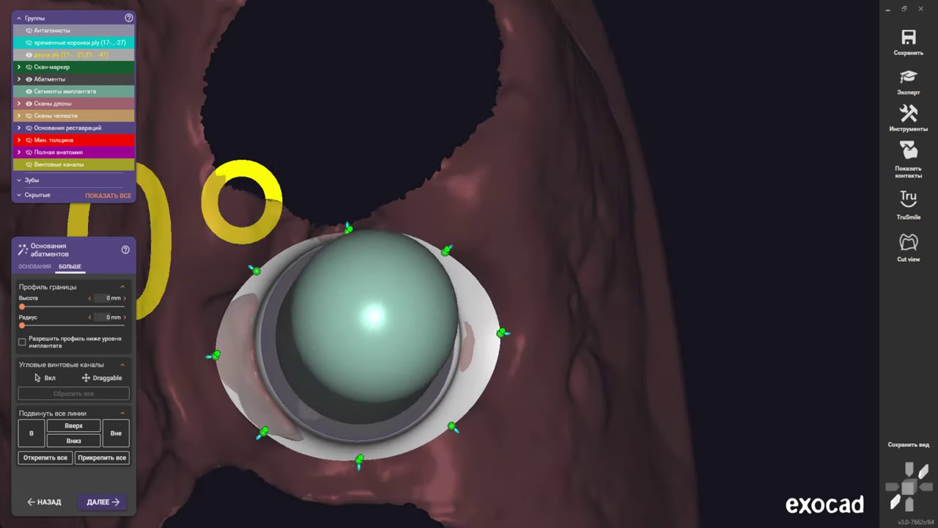
scroll(501, 343, "up", 2)
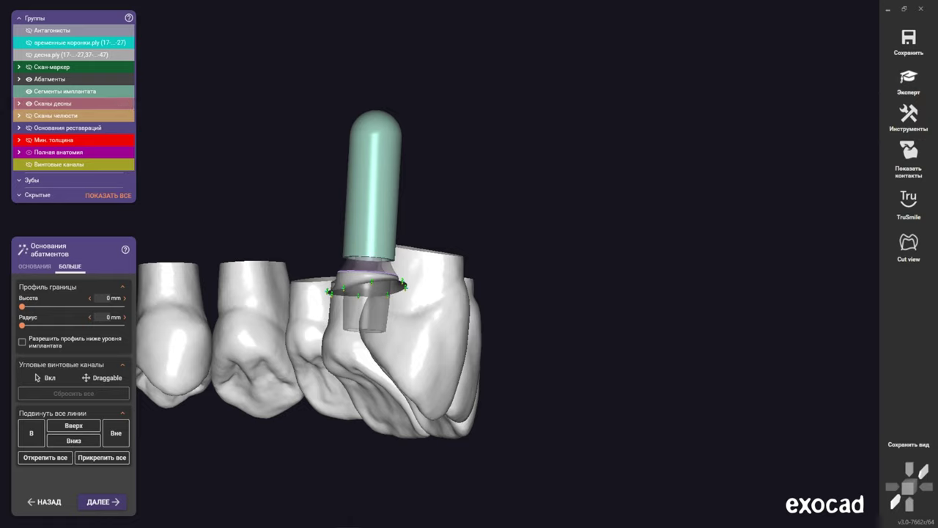
Accept the abutment bases, then load the upper-jaw gingiva .ply as the Десна object, replacing the old one
left_click(909, 80)
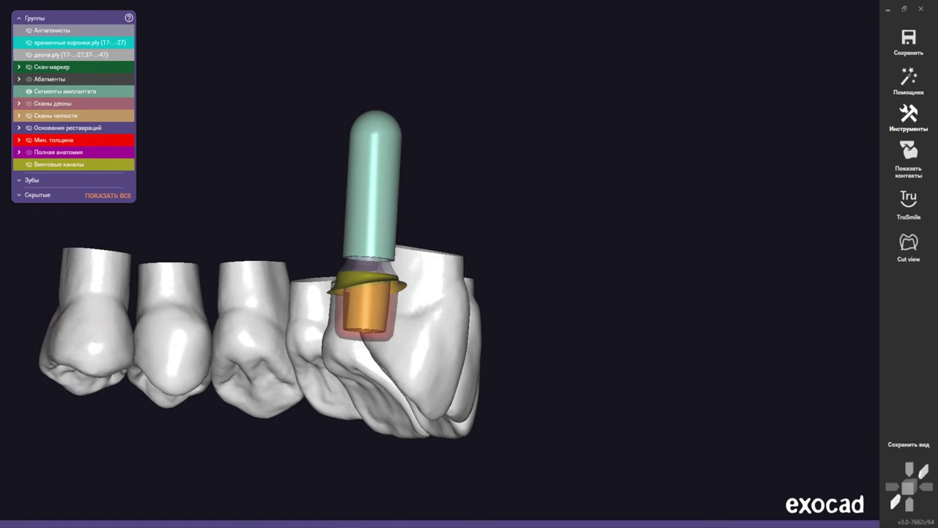
left_click(909, 113)
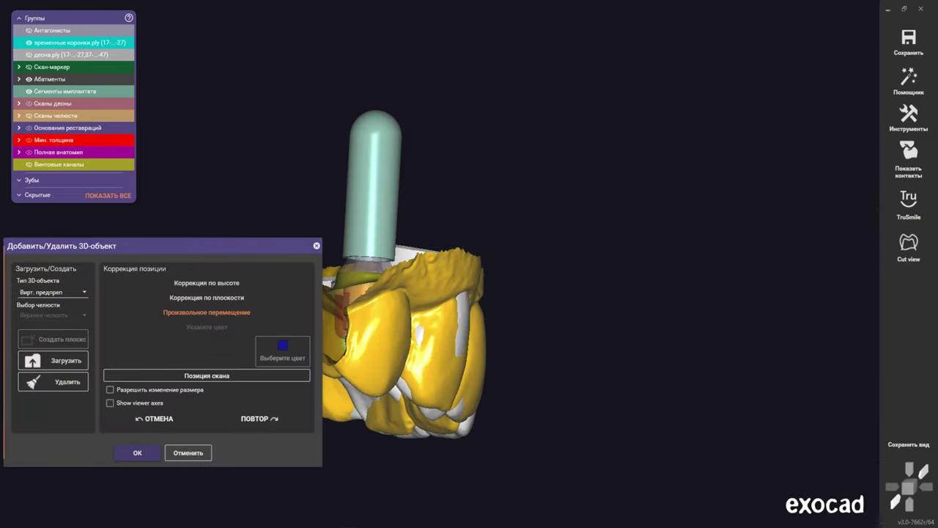
left_click(53, 292)
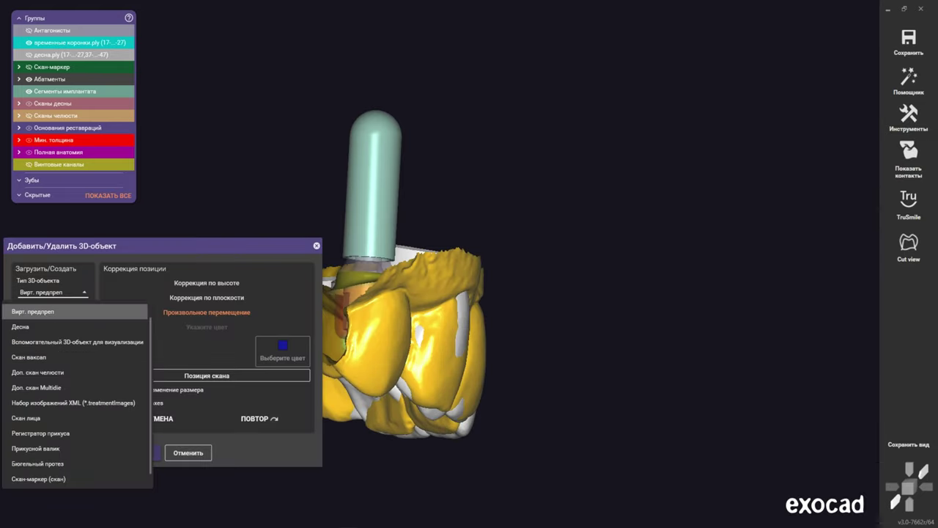
left_click(44, 325)
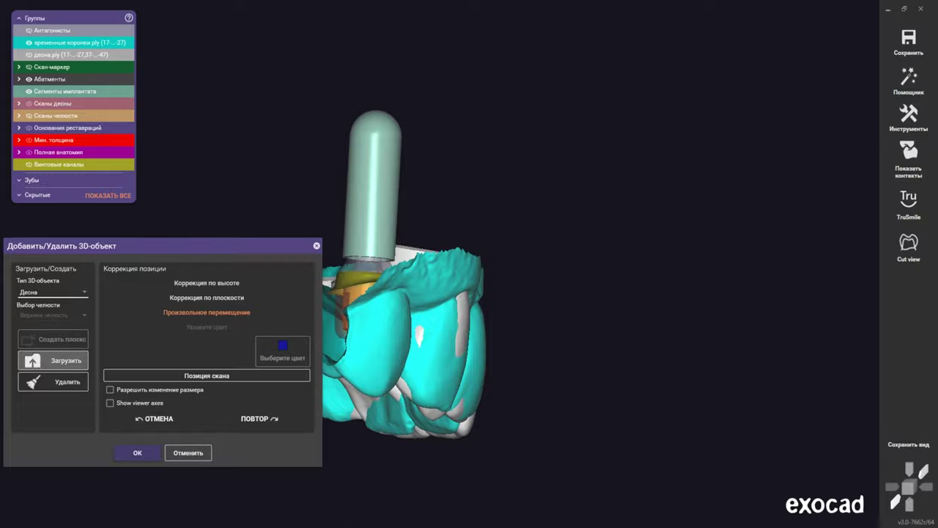
left_click(53, 360)
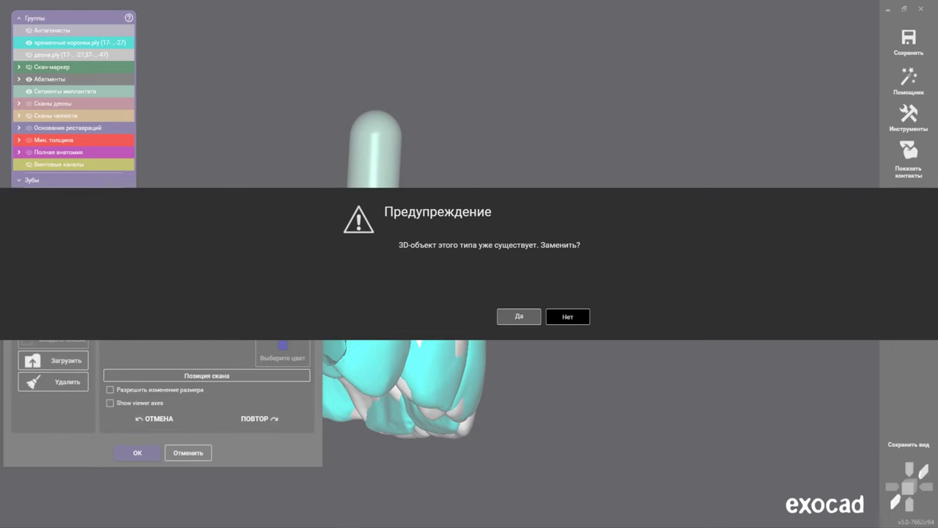
left_click(519, 316)
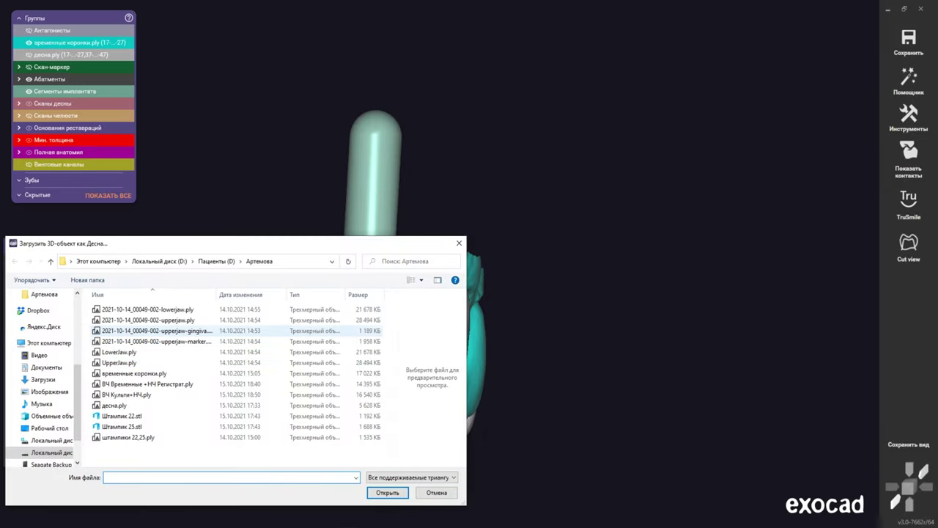
left_click(146, 331)
key("Return")
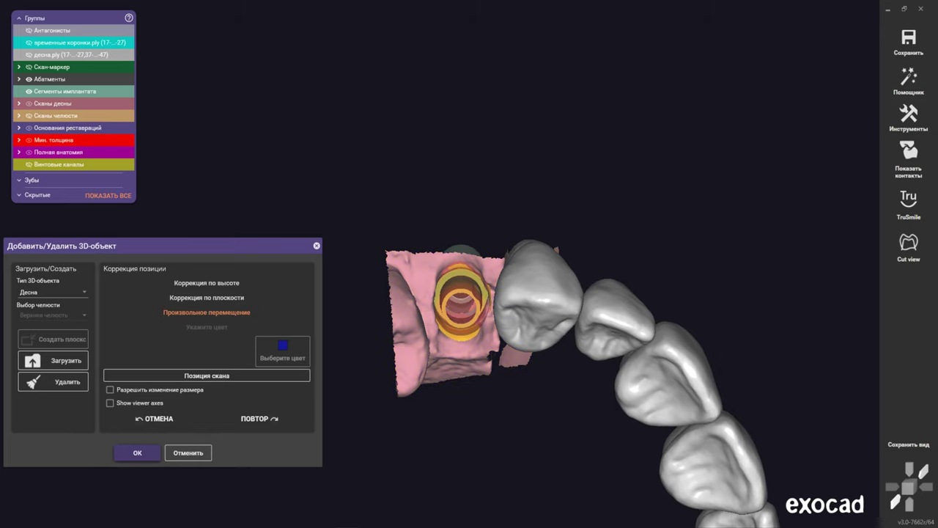
left_click(137, 452)
Open the 3D-object editor on the gingiva scan and cancel it, leaving the scan unchanged
right_click(454, 316)
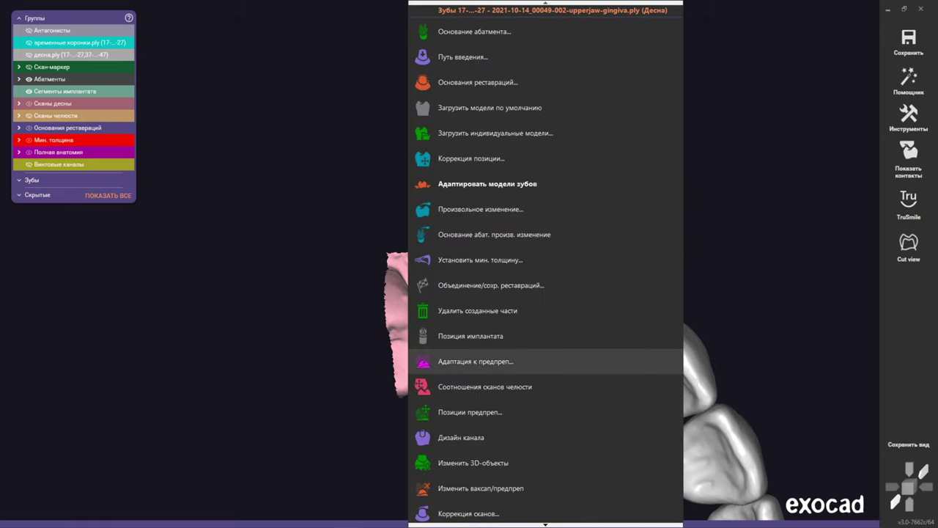
left_click(473, 462)
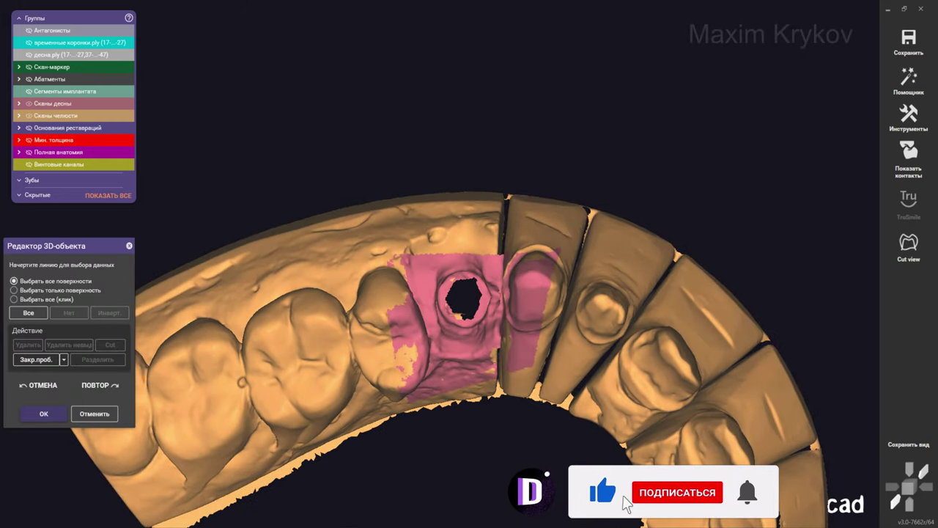
left_click(43, 413)
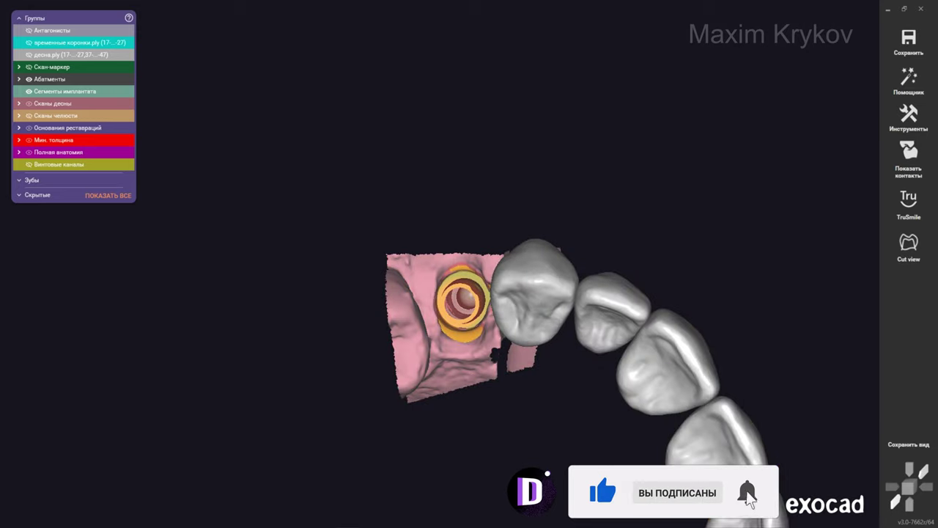
left_click(909, 117)
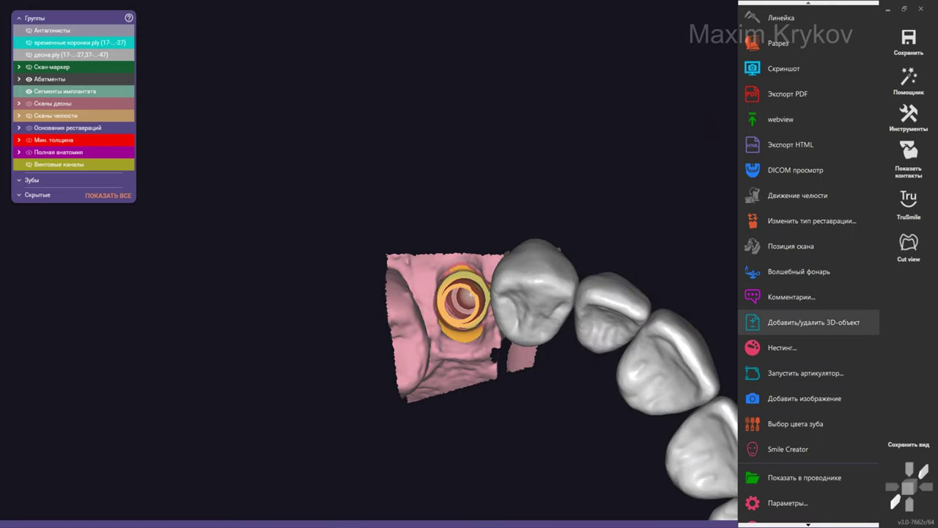
Reposition the gingiva scan with Позиция скана, matching two point pairs on neighbouring teeth, then run Сопоставление
left_click(792, 245)
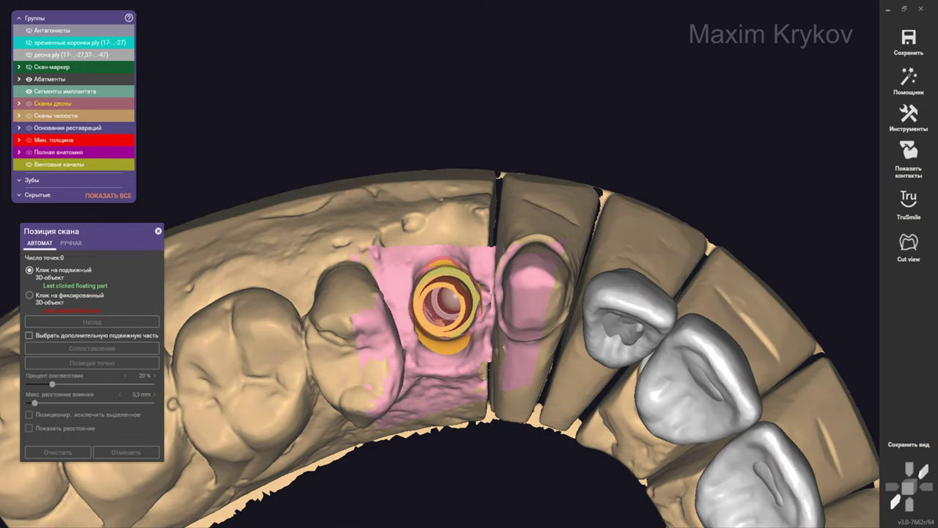
left_click(531, 289)
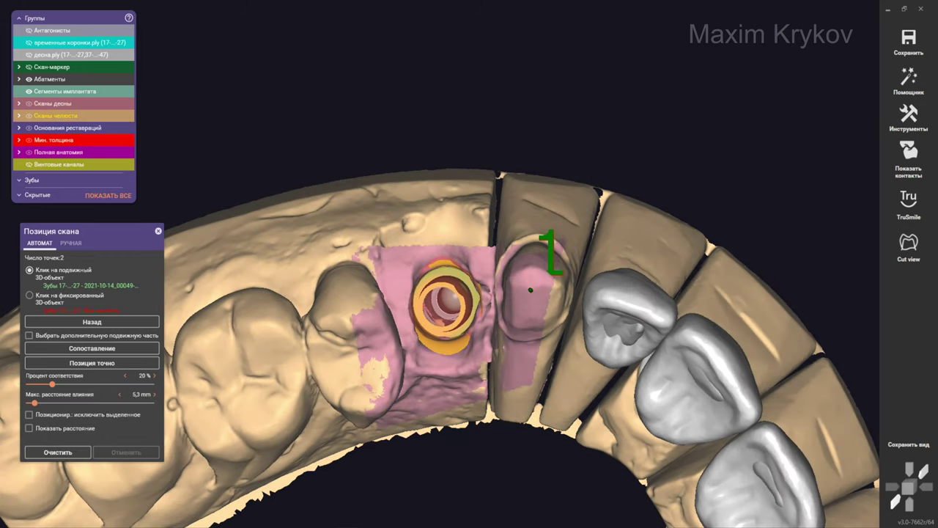
left_click(366, 334)
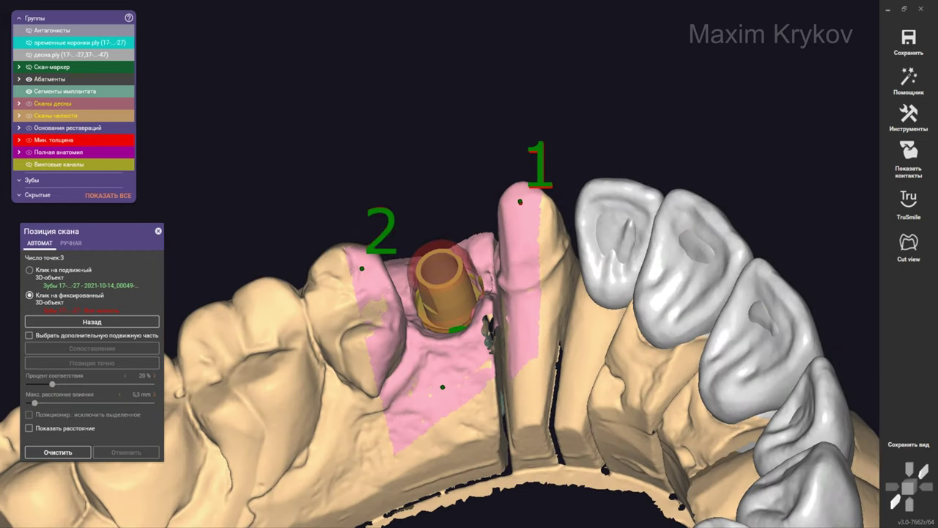
left_click(458, 334)
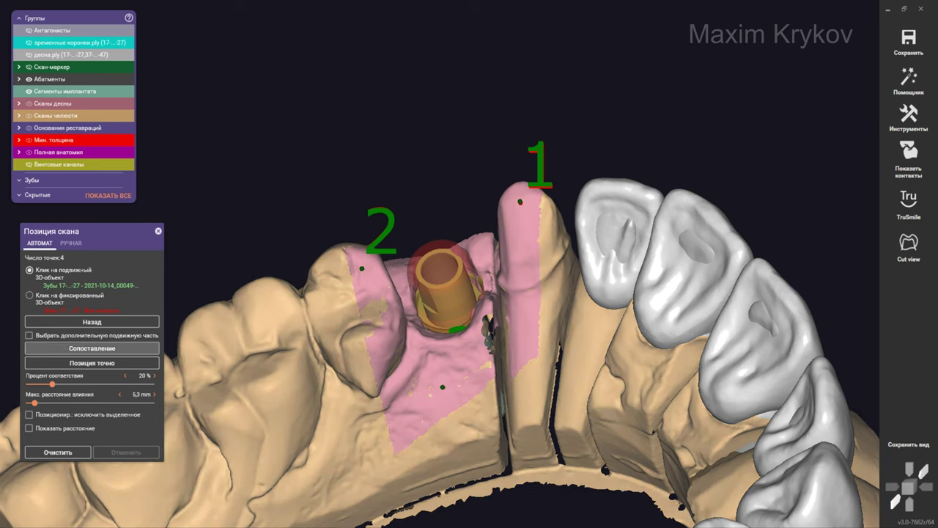
left_click(91, 363)
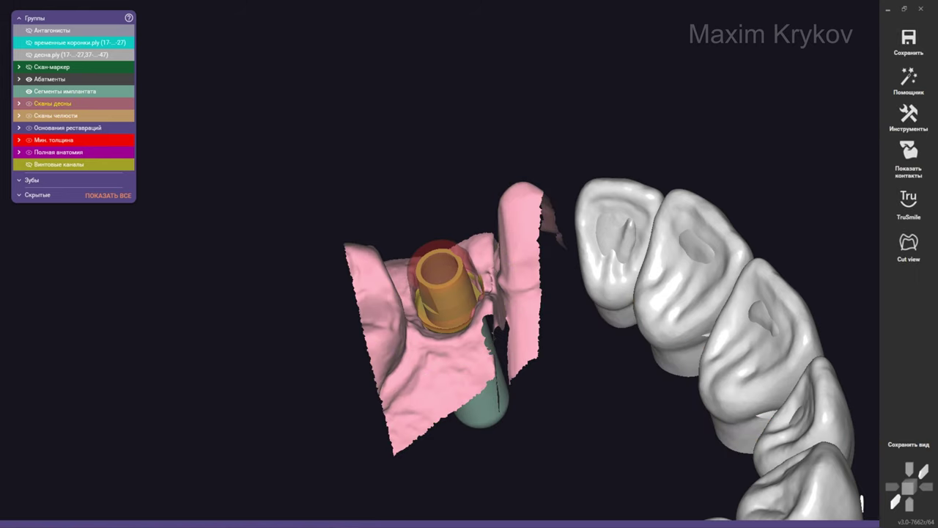
In Изменить 3D-объекты, lasso the excess gingiva areas on several sides of the scan
right_click(440, 359)
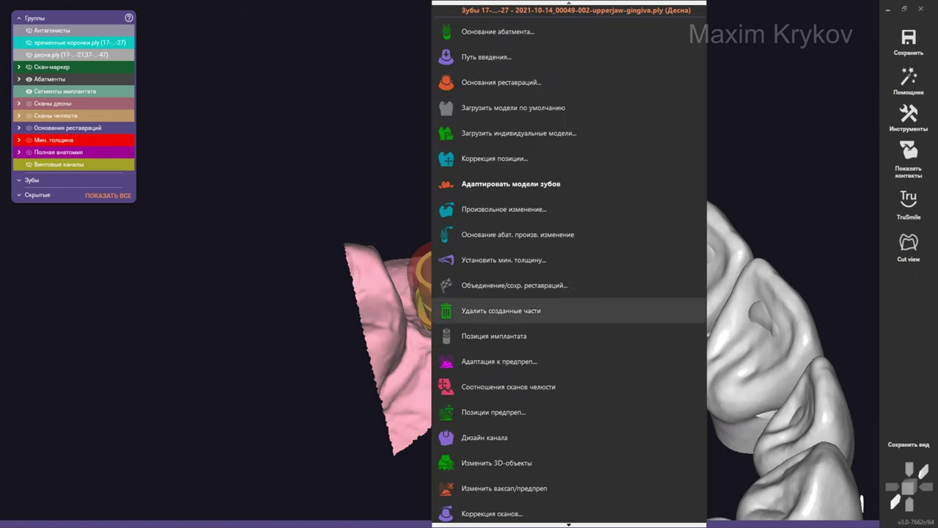
left_click(483, 463)
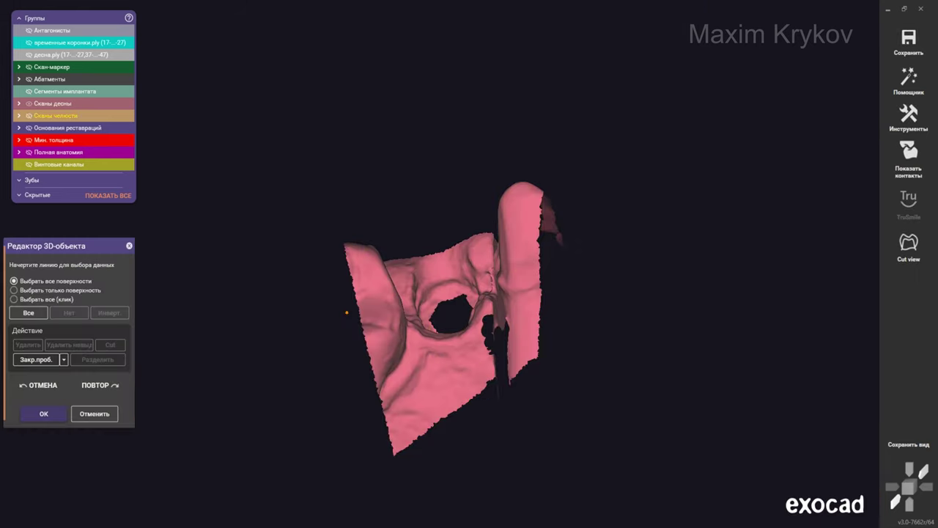
right_click_drag(346, 312, 353, 221)
left_click_drag(353, 221, 373, 255)
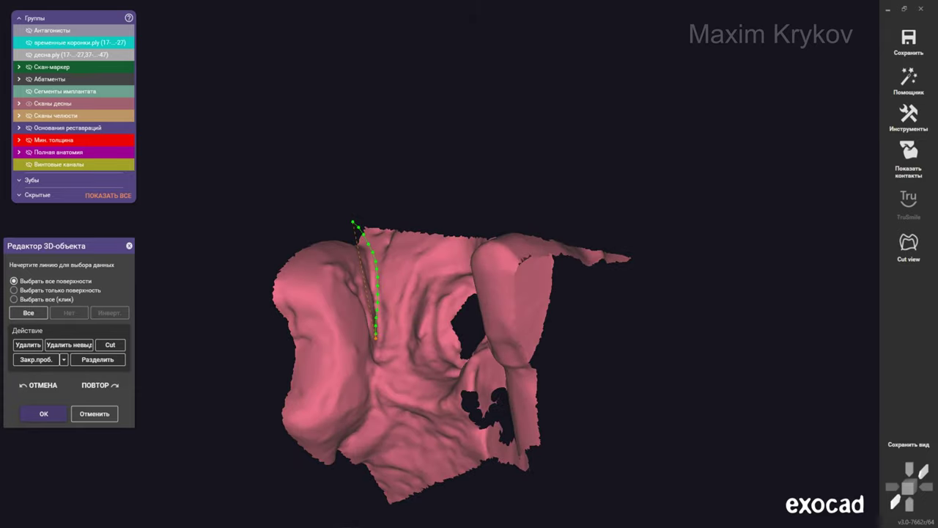
double_click(220, 257)
right_click_drag(220, 257, 559, 315)
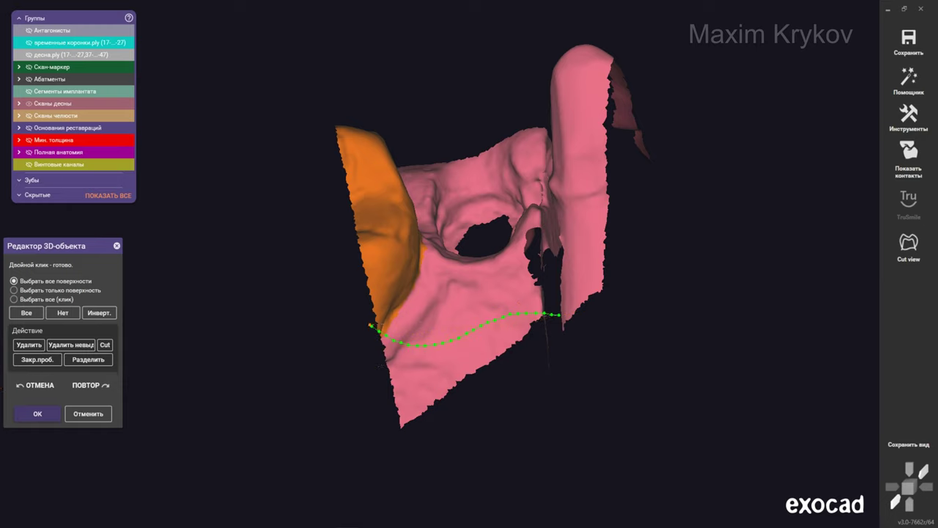
double_click(671, 297)
right_click_drag(671, 298, 513, 242)
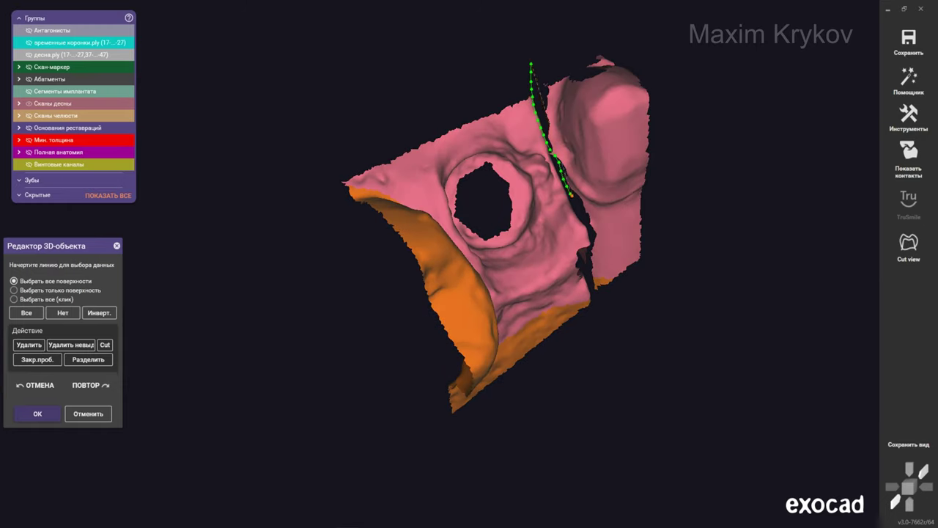
double_click(578, 3)
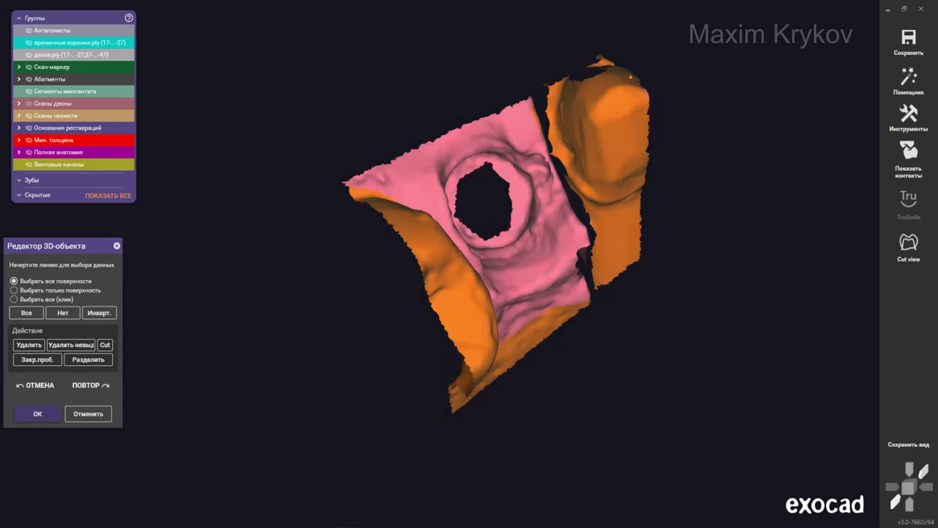
Outline the remaining excess gum at the top and right, then delete all selected areas
left_click_drag(607, 48, 656, 191)
scroll(513, 147, "up", 2)
scroll(513, 147, "up", 2)
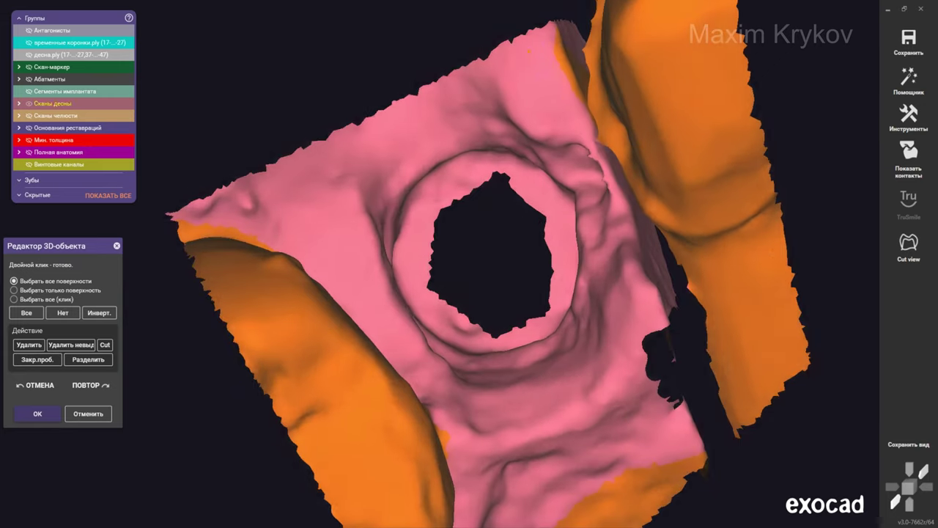
scroll(513, 146, "up", 1)
left_click_drag(566, 120, 535, 11)
mouse_move(567, 3)
right_mouse_down()
mouse_move(501, 290)
mouse_move(433, 311)
right_mouse_up()
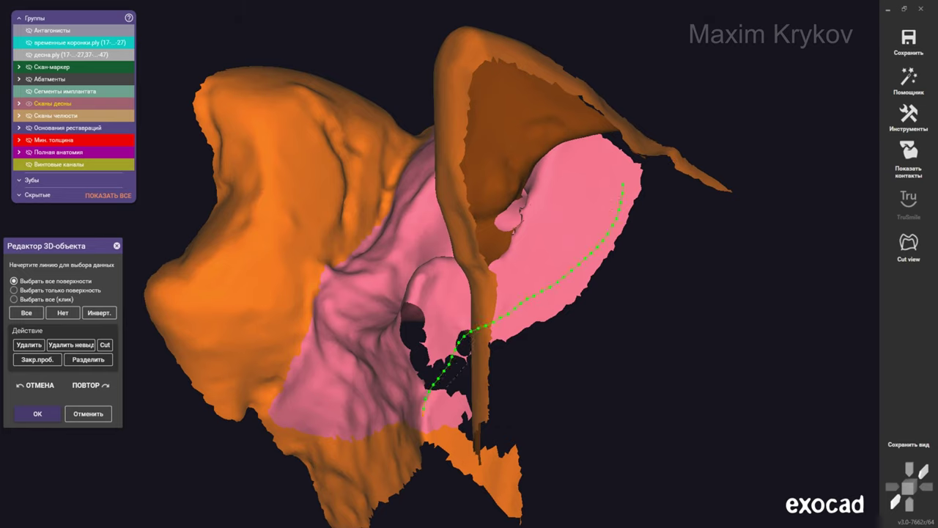
left_click_drag(690, 366, 697, 147)
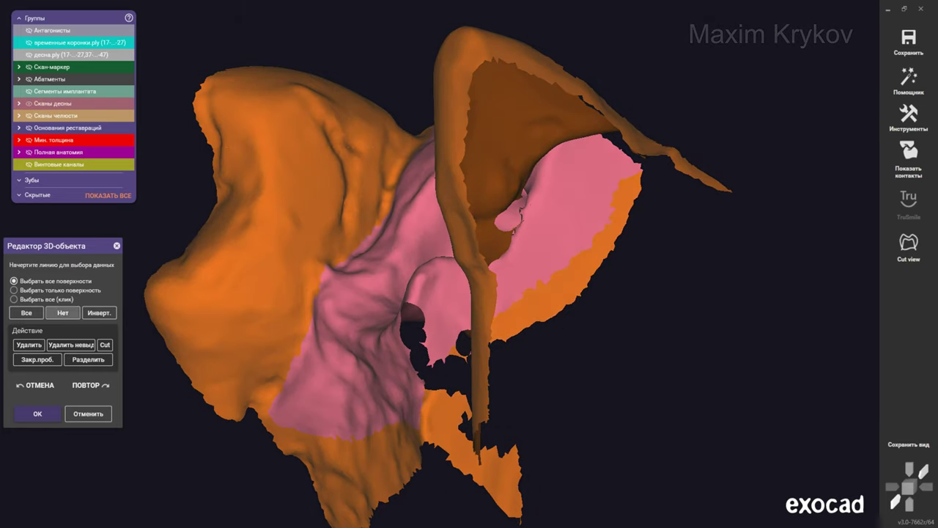
left_click(28, 344)
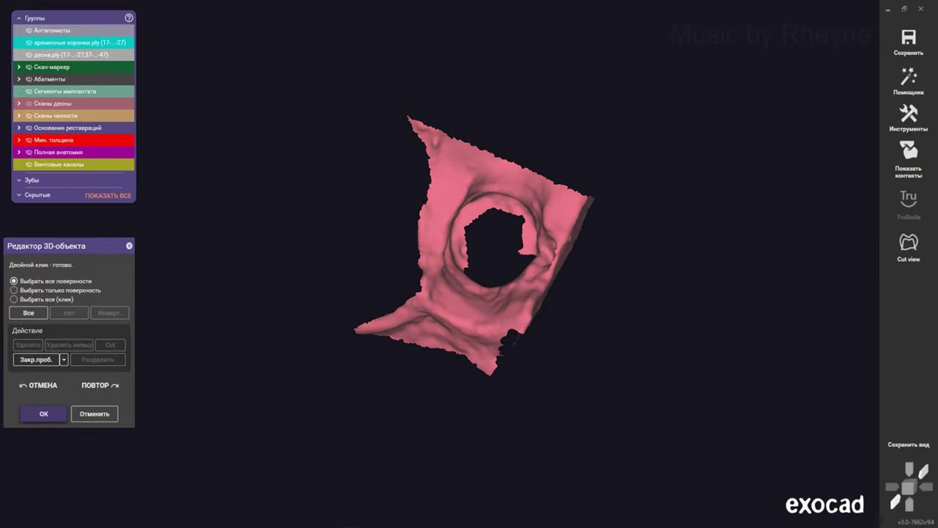
Show the jaw scans, widen the Верх base profile slider, and accept the adjusted abutment base
left_click(28, 115)
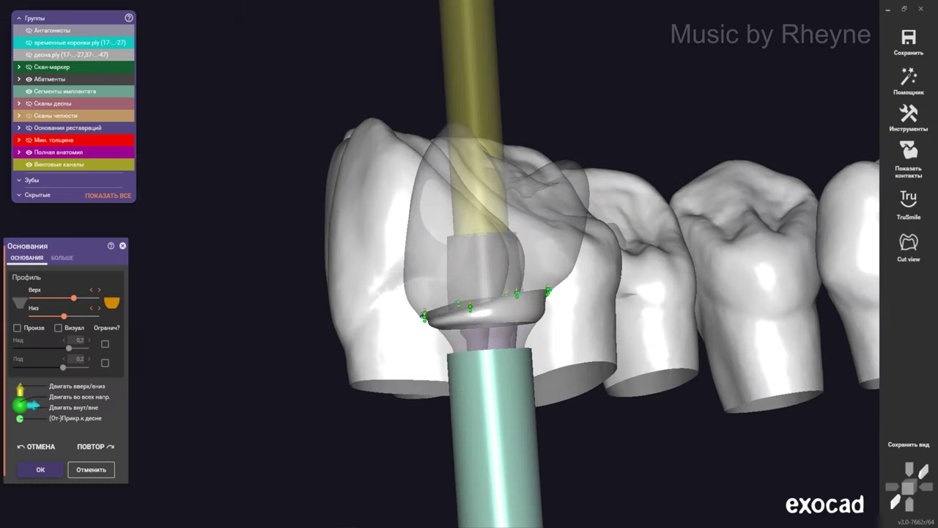
left_click_drag(73, 298, 96, 297)
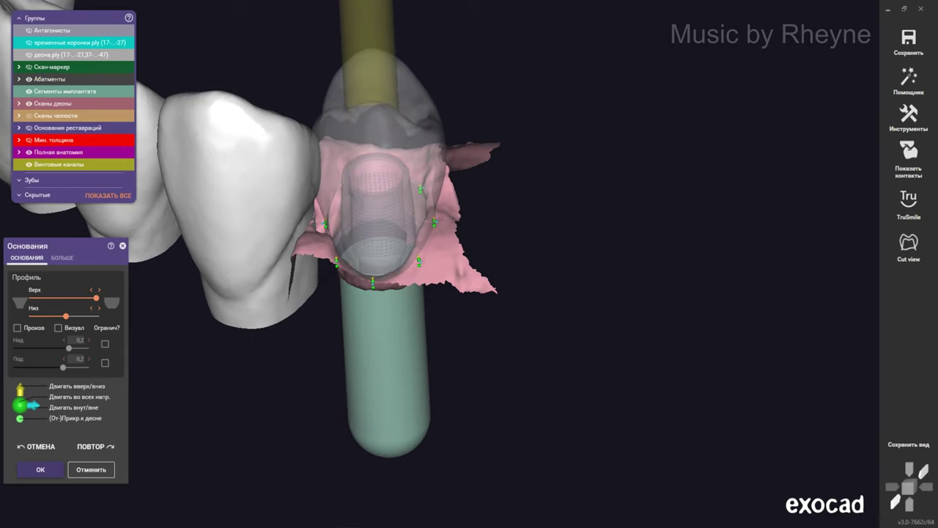
left_click(37, 466)
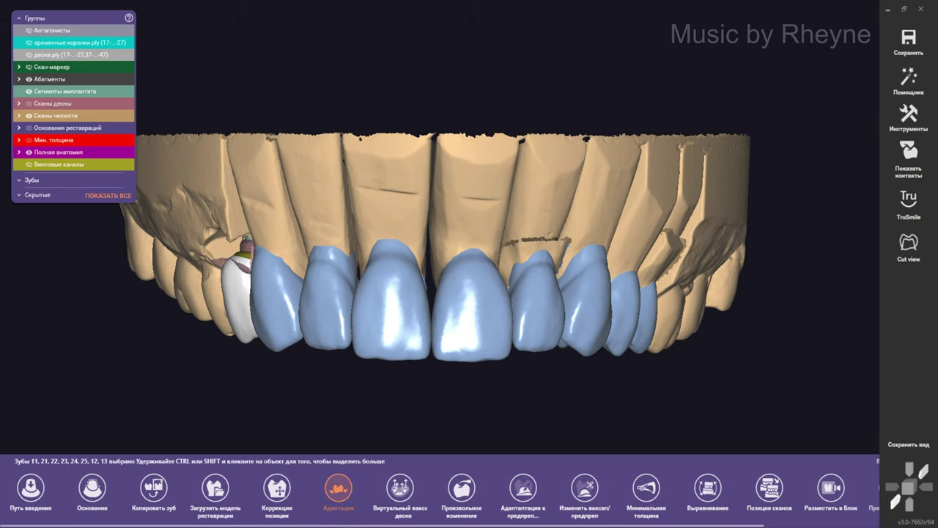
Adapt the crowns, then select tooth 14 alone and zoom in on it for free-form editing
left_click(338, 489)
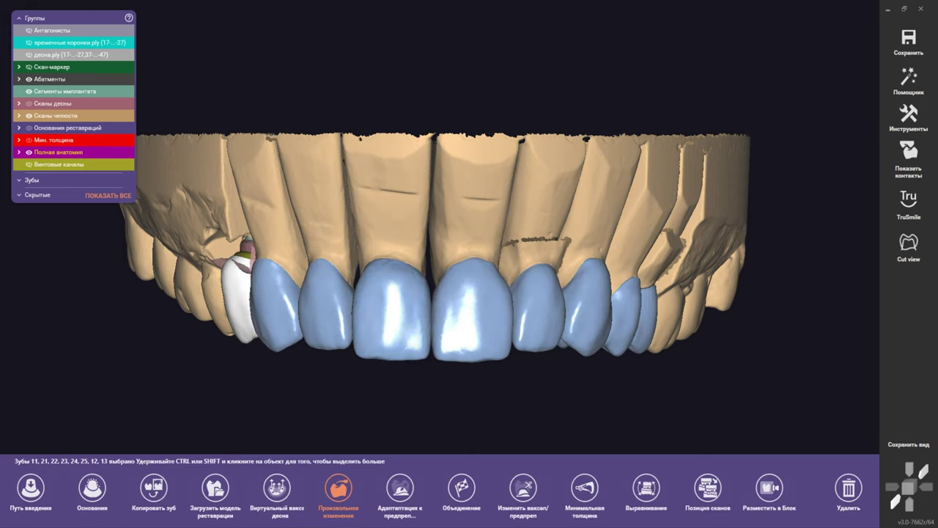
left_click(236, 297)
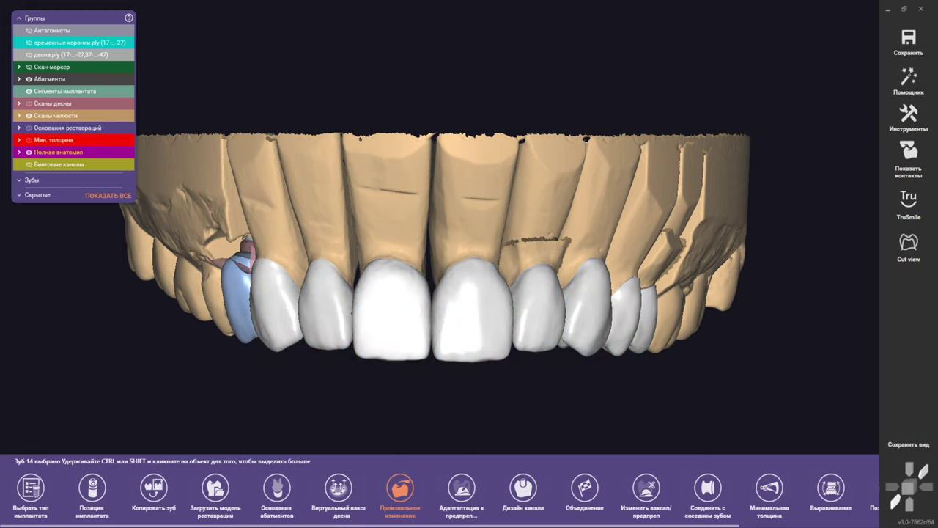
middle_click_drag(239, 290, 439, 263)
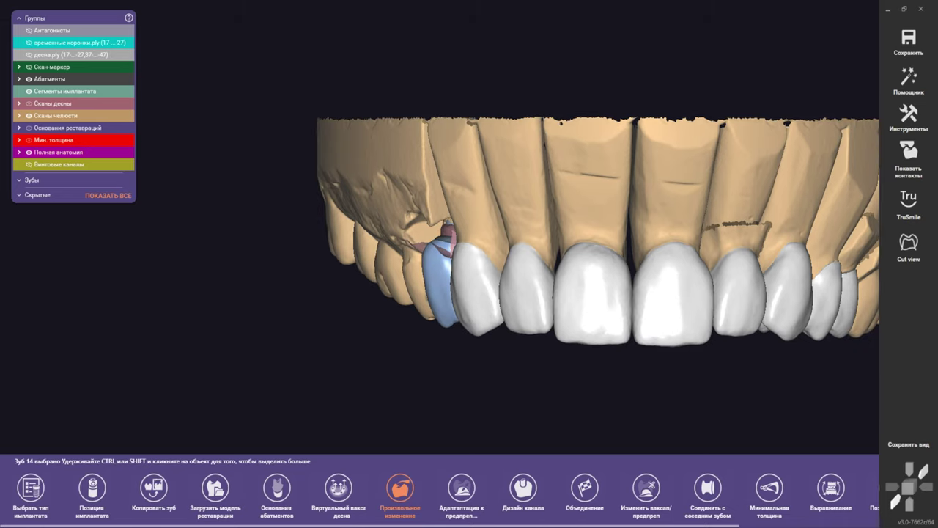
right_click_drag(449, 222, 410, 227)
scroll(432, 279, "up", 5)
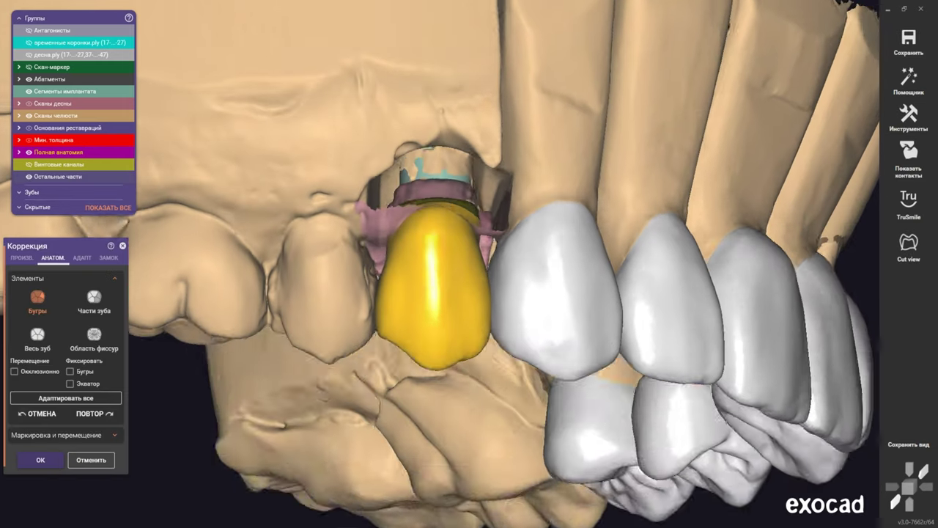
Switch to ПРОИЗВ. free-form sculpting and add material to the tooth 14 crown near the gingiva
left_click(22, 257)
scroll(447, 242, "up", 3)
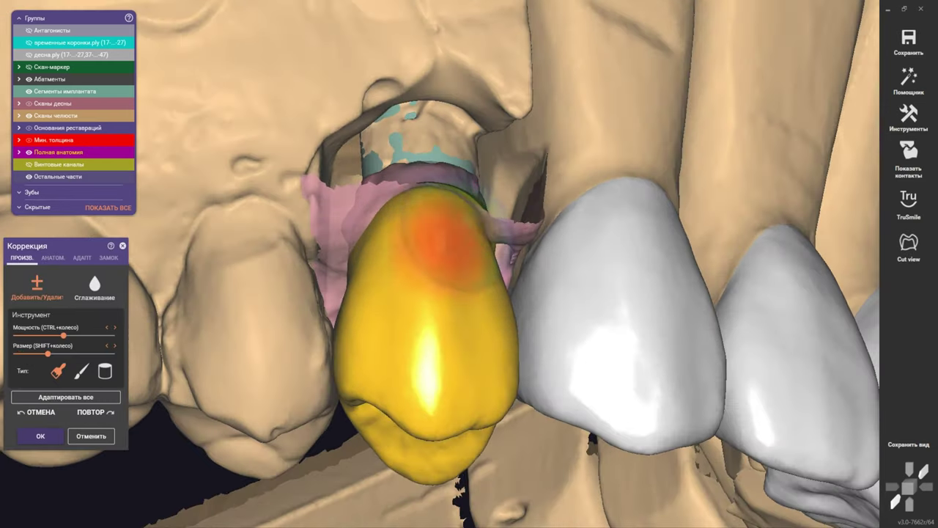
scroll(448, 234, "down", 5, "shift")
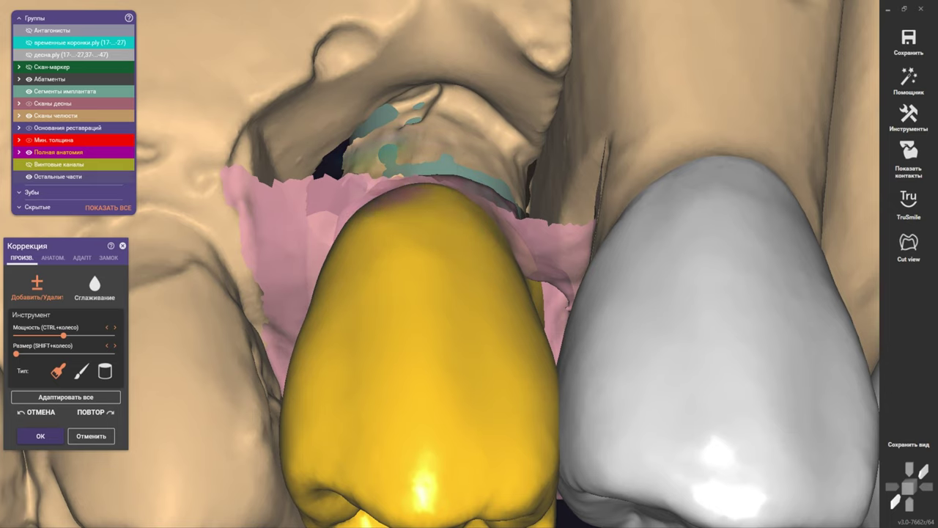
right_click_drag(477, 221, 539, 235)
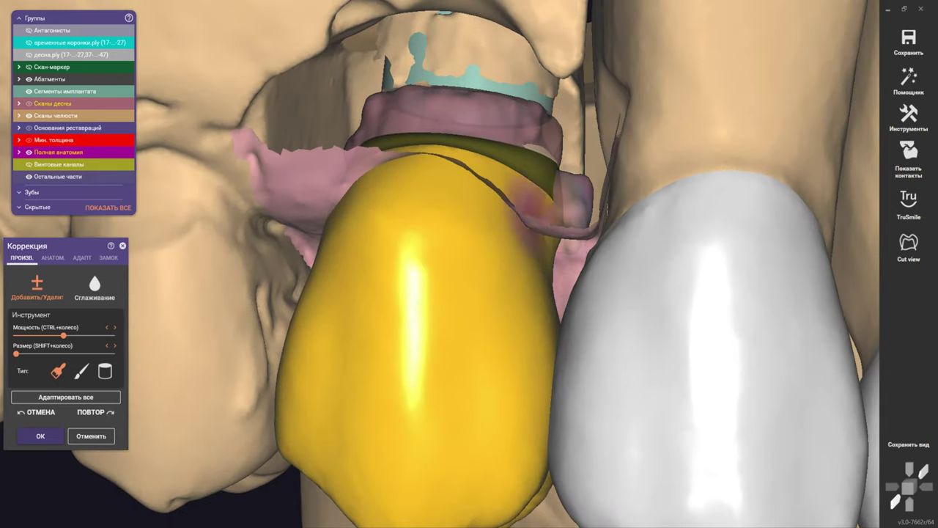
scroll(469, 264, "down", 3)
right_click_drag(469, 264, 513, 242)
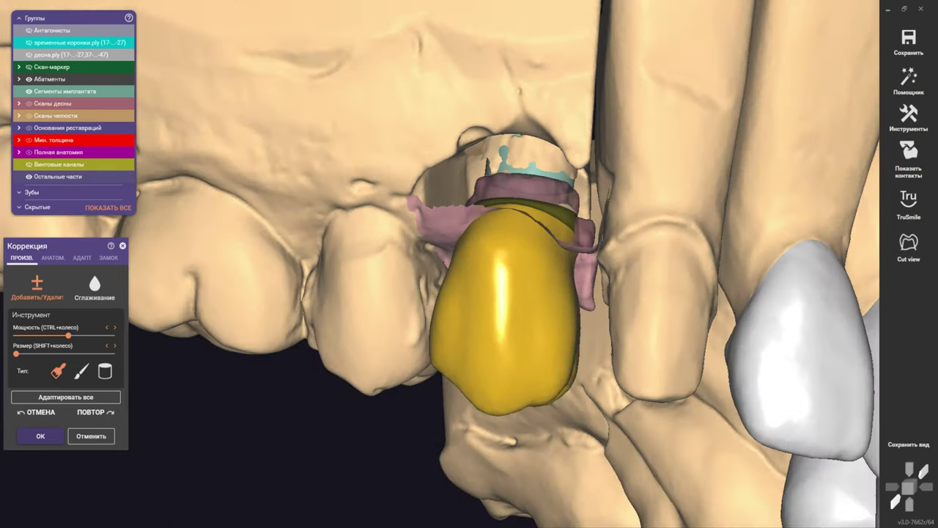
right_click_drag(555, 272, 513, 210)
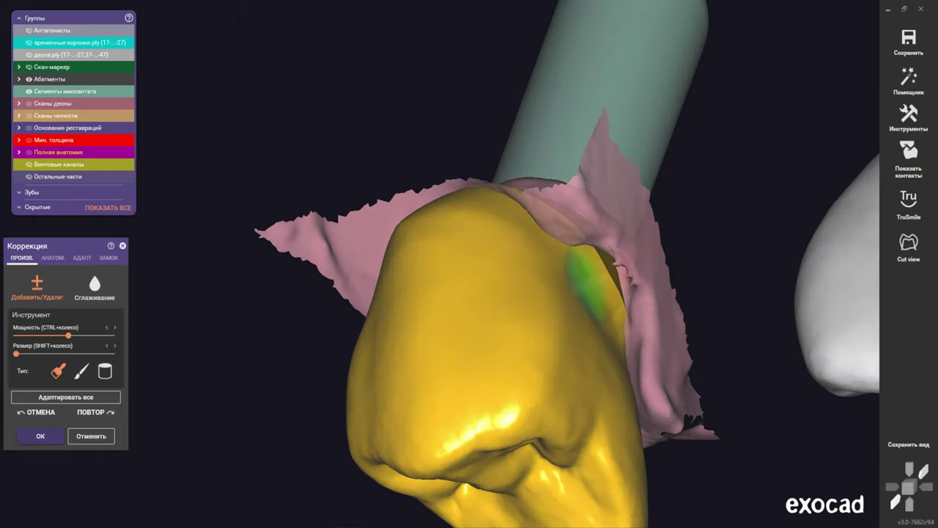
scroll(469, 293, "up", 4)
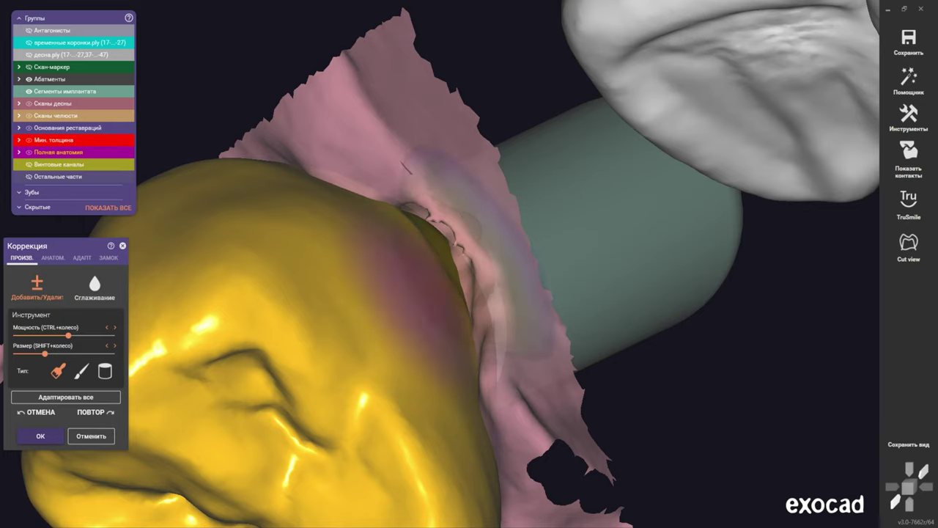
mouse_move(407, 168)
right_mouse_down()
mouse_move(440, 263)
mouse_move(377, 398)
right_mouse_up()
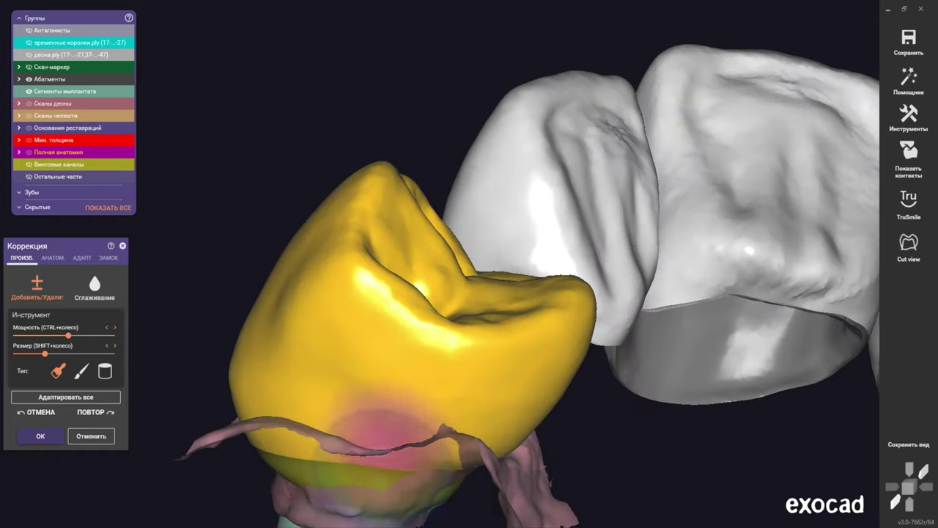
Sculpt across the crown's side surface and check it from several angles
mouse_move(381, 433)
right_mouse_down()
mouse_move(491, 275)
mouse_move(345, 158)
mouse_move(433, 286)
mouse_move(557, 242)
right_mouse_up()
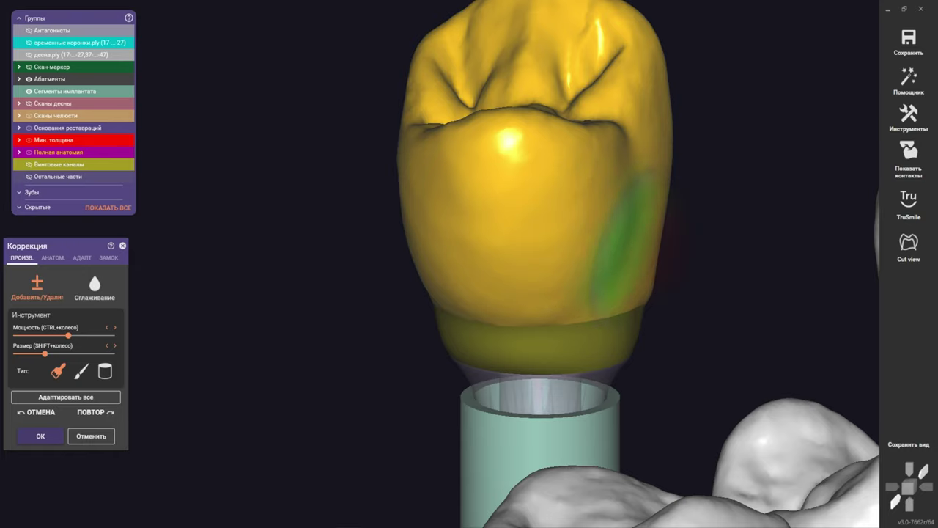
mouse_move(377, 219)
right_mouse_down()
mouse_move(398, 157)
mouse_move(407, 220)
mouse_move(341, 190)
right_mouse_up()
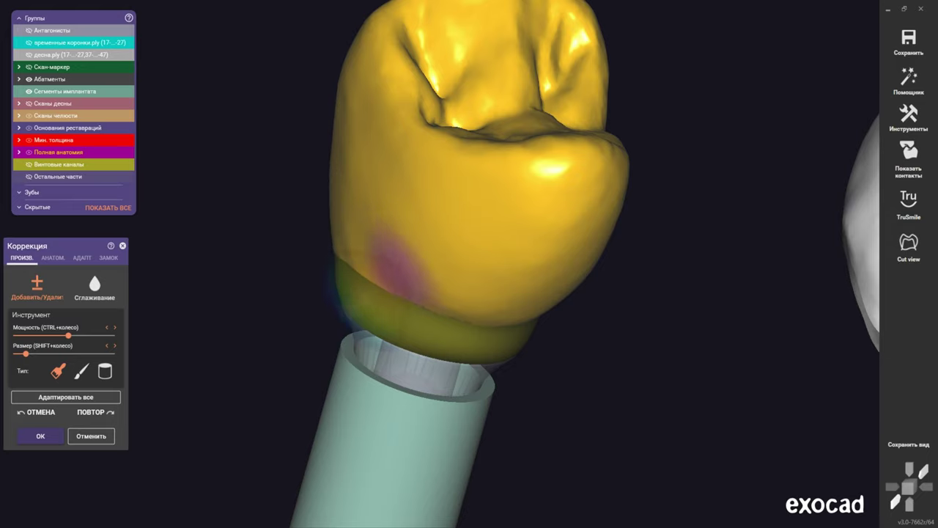
mouse_move(381, 220)
right_mouse_down()
mouse_move(398, 209)
mouse_move(440, 261)
mouse_move(469, 278)
right_mouse_up()
scroll(443, 227, "up", 2)
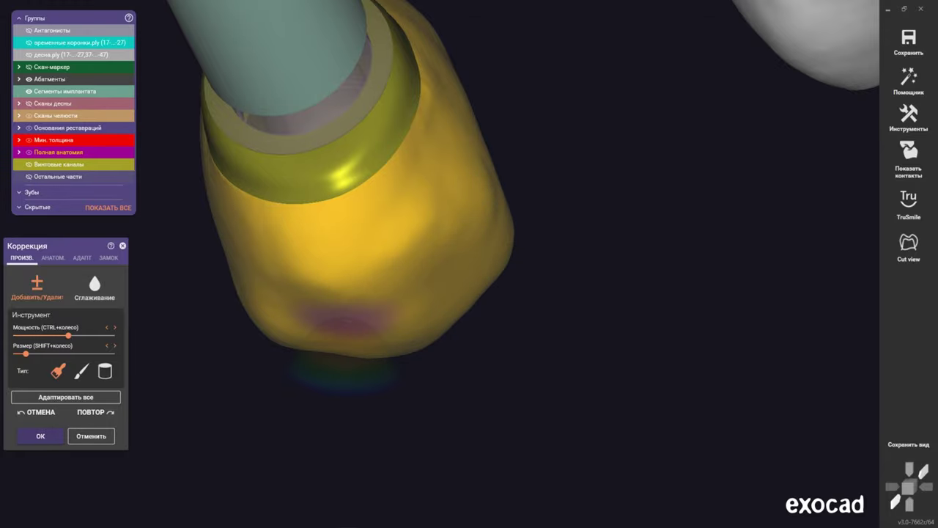
scroll(341, 323, "down", 3)
mouse_move(324, 313)
right_mouse_down()
mouse_move(344, 279)
mouse_move(377, 293)
right_mouse_up()
scroll(377, 294, "up", 2)
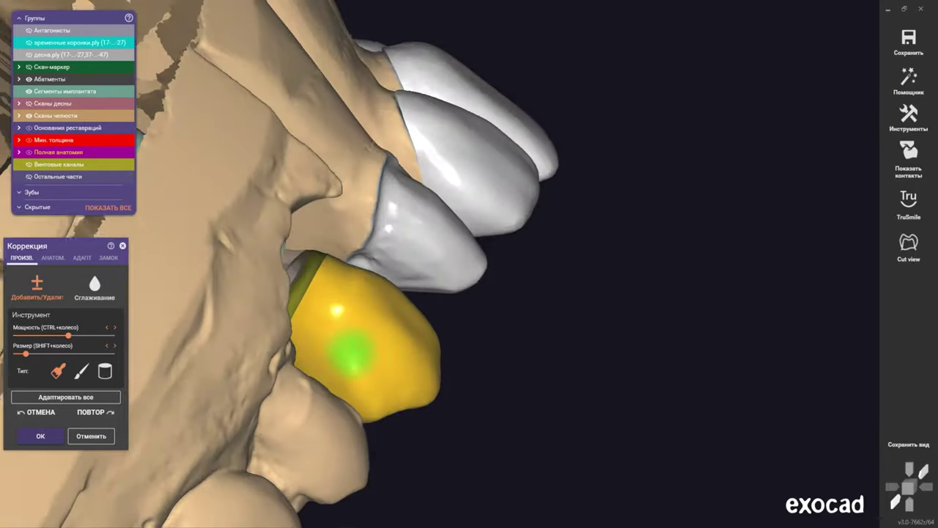
mouse_move(352, 352)
right_mouse_down()
mouse_move(335, 335)
mouse_move(352, 315)
right_mouse_up()
scroll(352, 314, "up", 2)
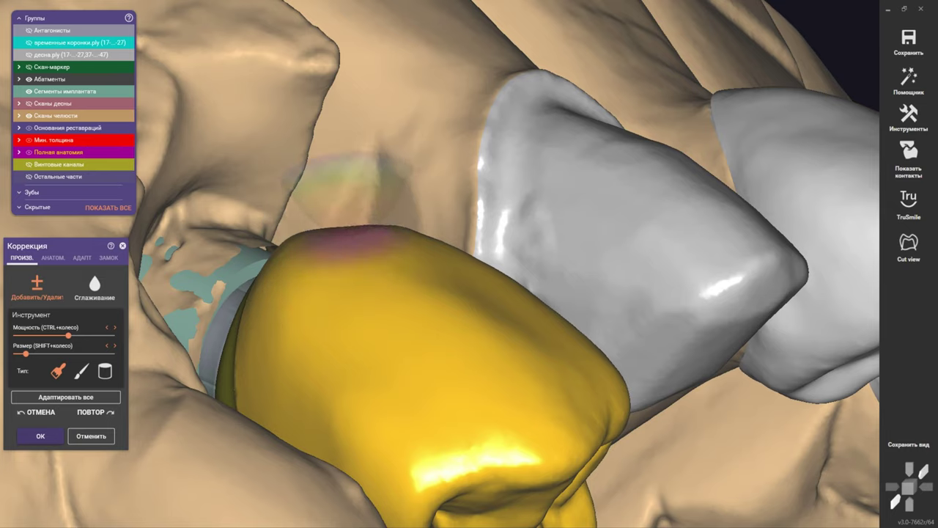
mouse_move(352, 236)
right_mouse_down()
mouse_move(363, 252)
mouse_move(387, 157)
mouse_move(444, 154)
right_mouse_up()
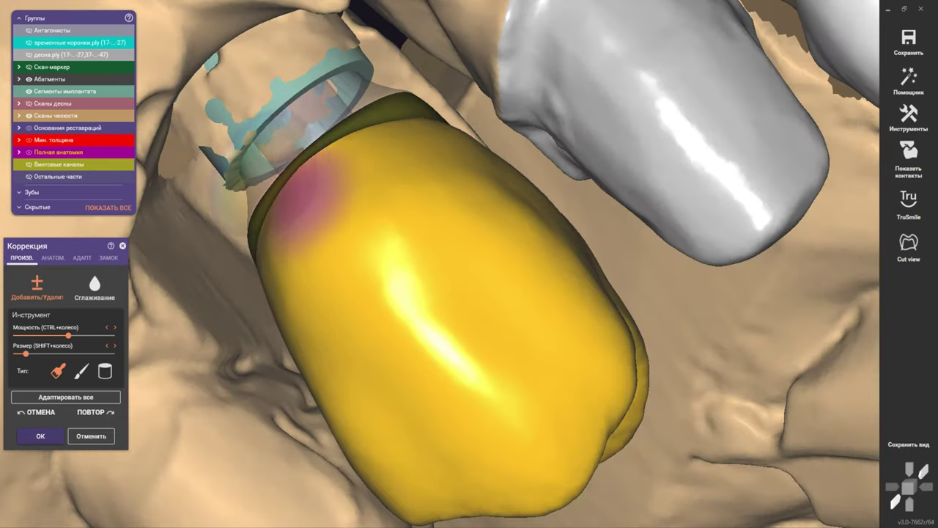
Review the crown among its neighbours, then switch to АНАТОМ. editing by Части зуба
right_click_drag(297, 220, 314, 193)
scroll(268, 268, "down", 3)
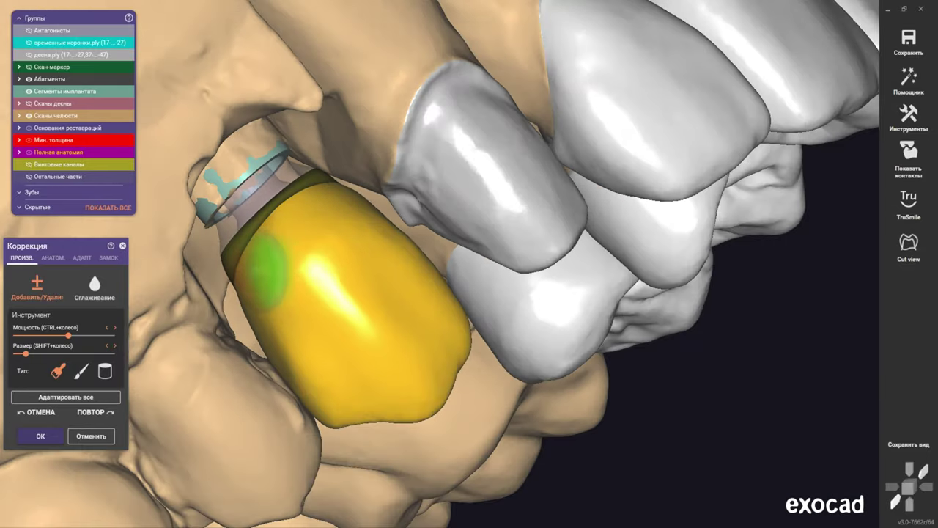
right_click_drag(268, 268, 296, 290)
right_click_drag(469, 294, 834, 502)
scroll(440, 293, "up", 3)
scroll(440, 294, "up", 3)
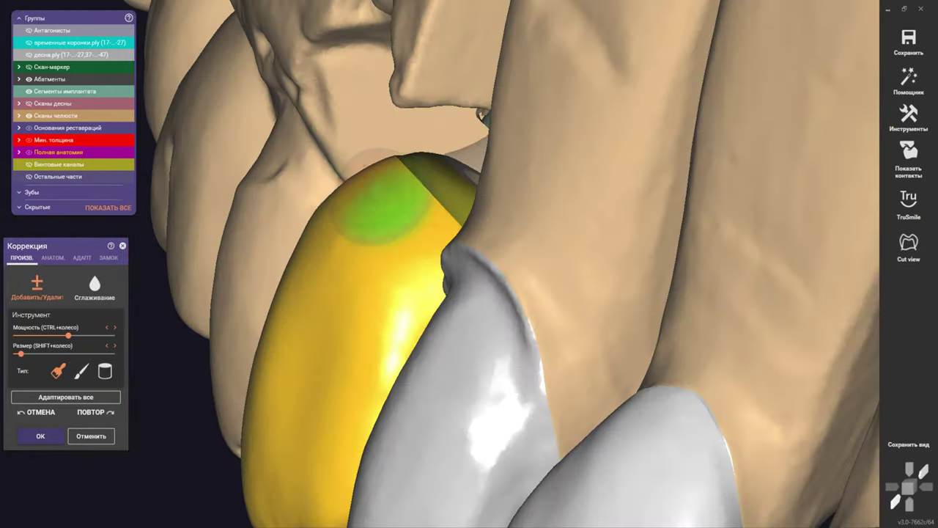
scroll(440, 293, "down", 3)
right_click_drag(439, 293, 513, 257)
right_click_drag(440, 220, 397, 283)
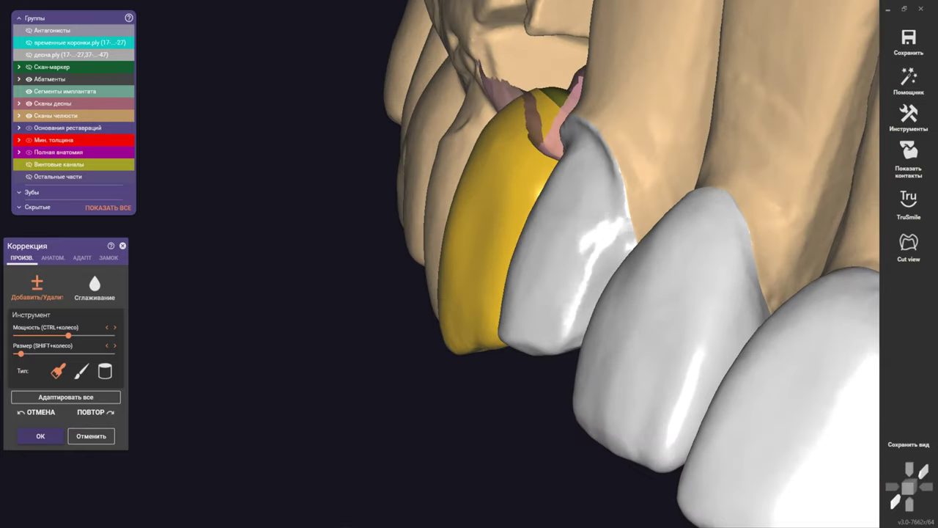
right_click(397, 283)
left_click(52, 257)
left_click(93, 301)
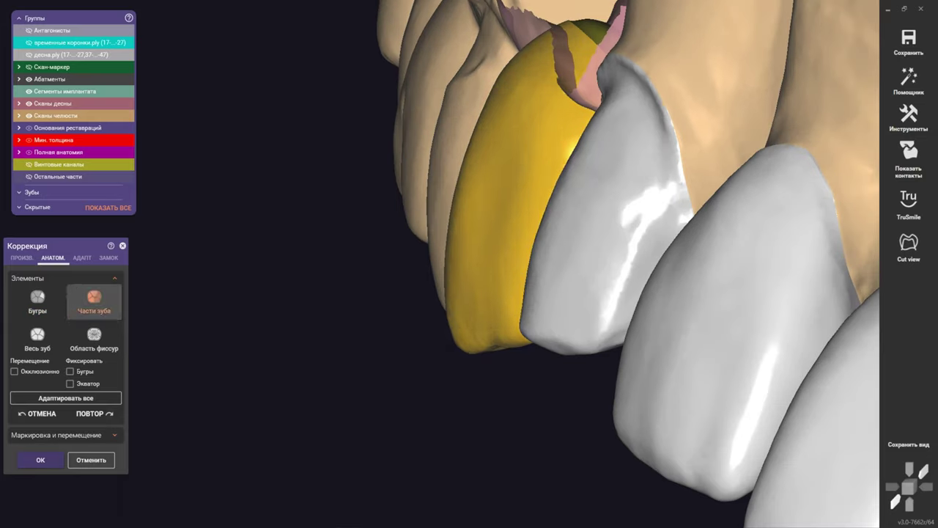
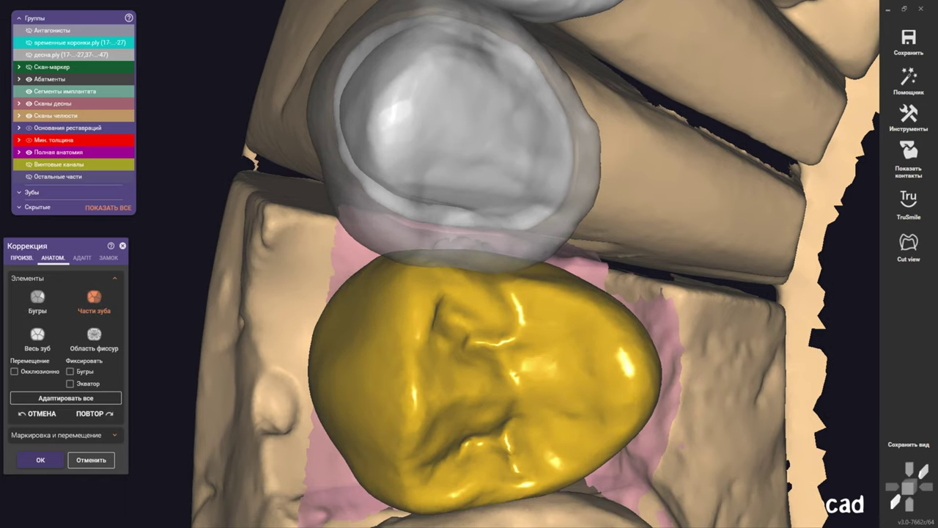
Switch the crown correction to free-form (ПРОИЗВ.) sculpting and enlarge the brush size
left_click(21, 257)
scroll(418, 301, "up", 3)
scroll(492, 272, "up", 3, "shift")
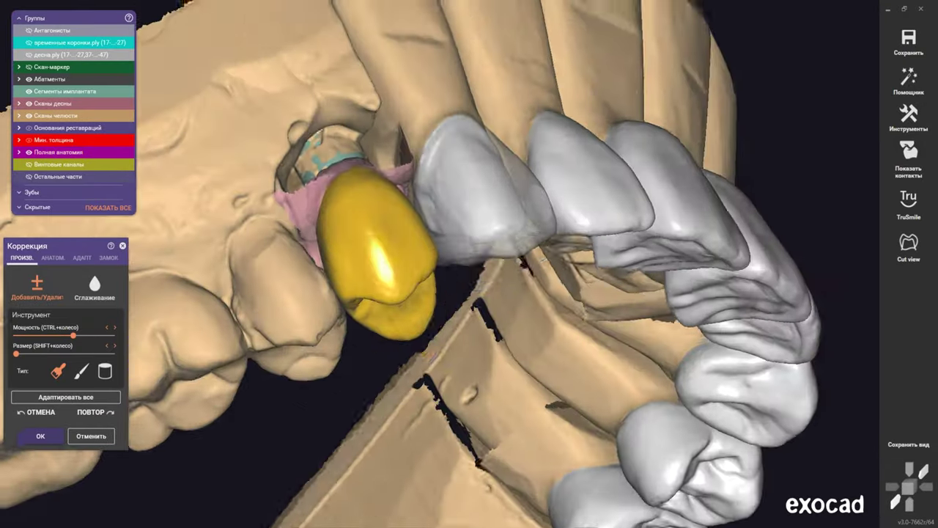
Finish sculpting the yellow premolar crown from the side and apply the correction
scroll(421, 334, "up", 3, "shift")
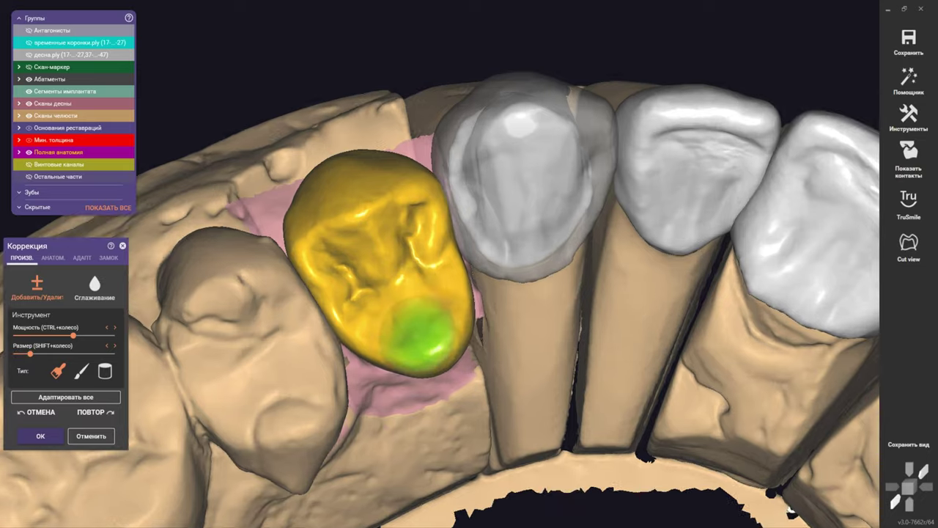
right_click_drag(421, 333, 381, 322)
scroll(382, 323, "up", 3)
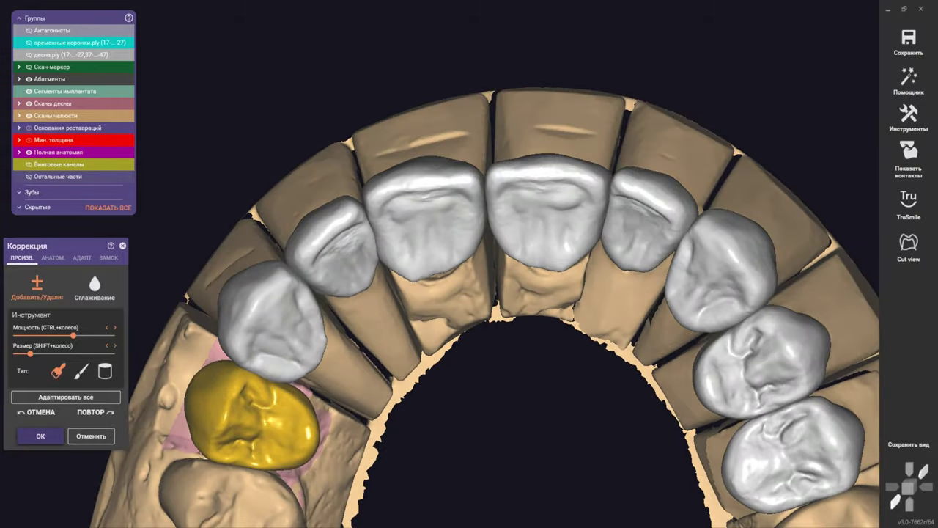
key("Return")
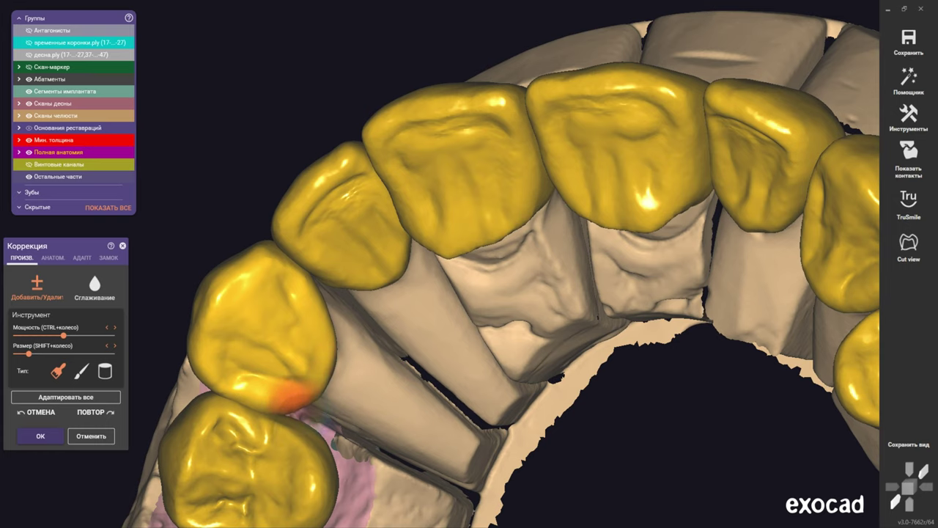
At maximum strength, add and remove material along the front crowns' cervical margins
right_click_drag(293, 396, 308, 381)
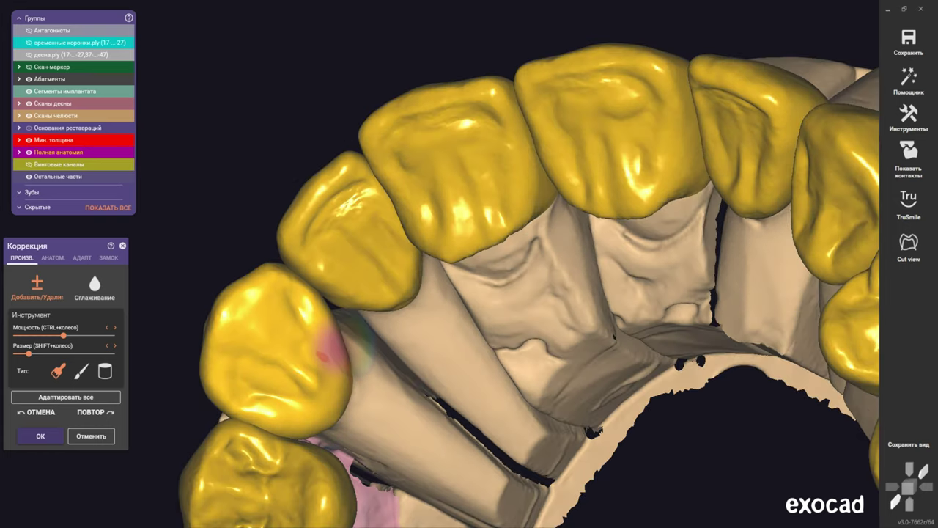
mouse_move(311, 308)
right_mouse_down()
mouse_move(384, 272)
mouse_move(371, 290)
right_mouse_up()
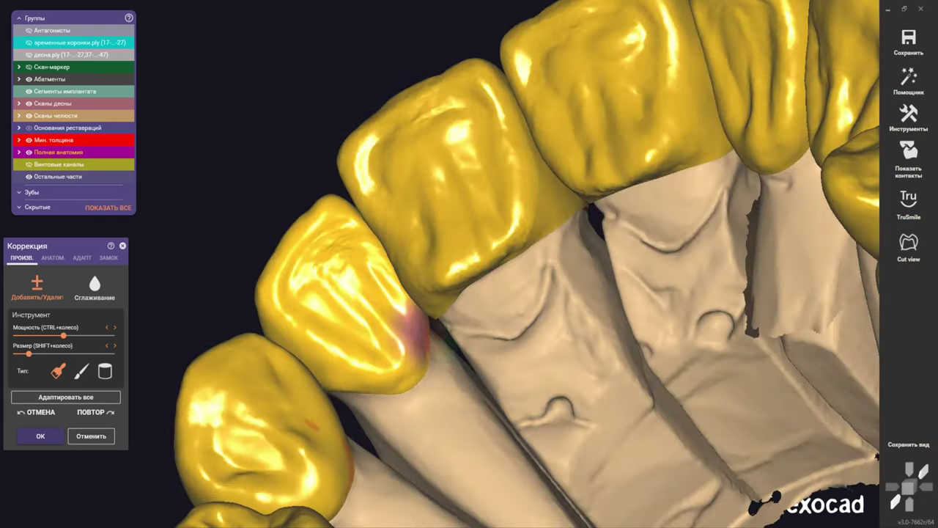
mouse_move(370, 352)
right_mouse_down()
mouse_move(440, 251)
mouse_move(335, 157)
mouse_move(409, 262)
mouse_move(443, 249)
right_mouse_up()
mouse_move(444, 250)
left_mouse_down()
mouse_move(385, 266)
mouse_move(444, 245)
left_mouse_up()
scroll(448, 249, "up", 5, "ctrl")
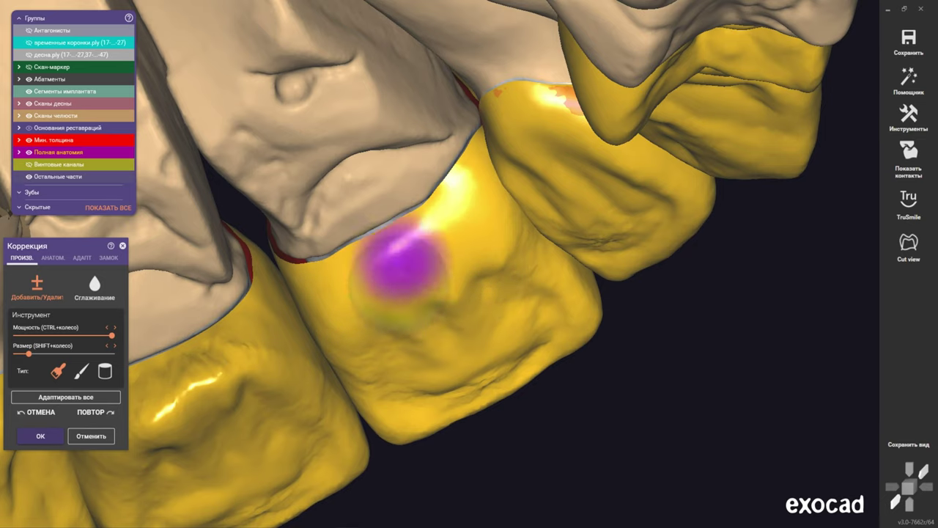
right_click_drag(400, 260, 419, 293)
scroll(440, 293, "up", 3)
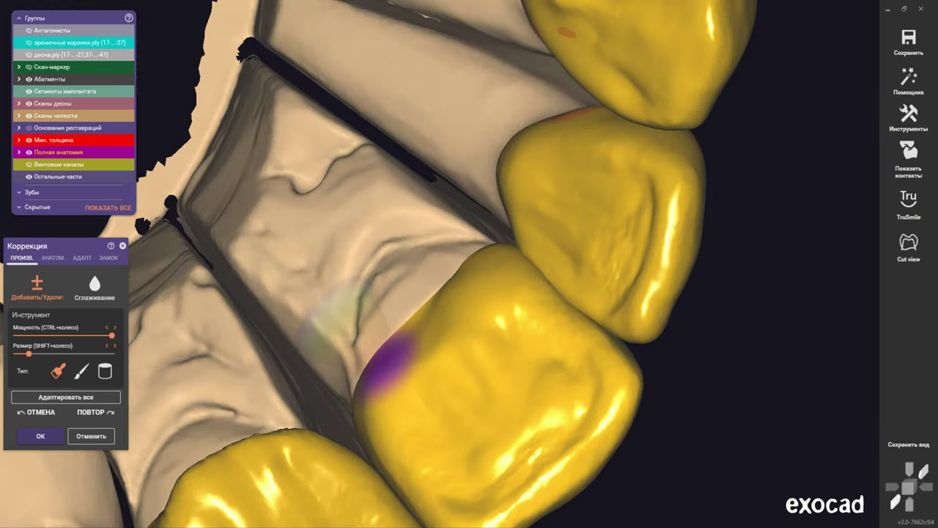
right_click_drag(344, 326, 366, 344)
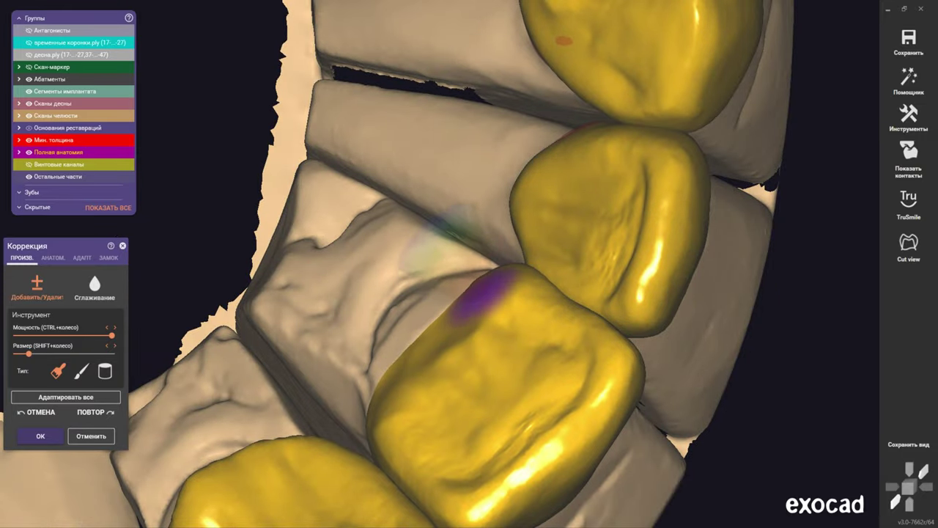
right_click_drag(519, 291, 513, 291)
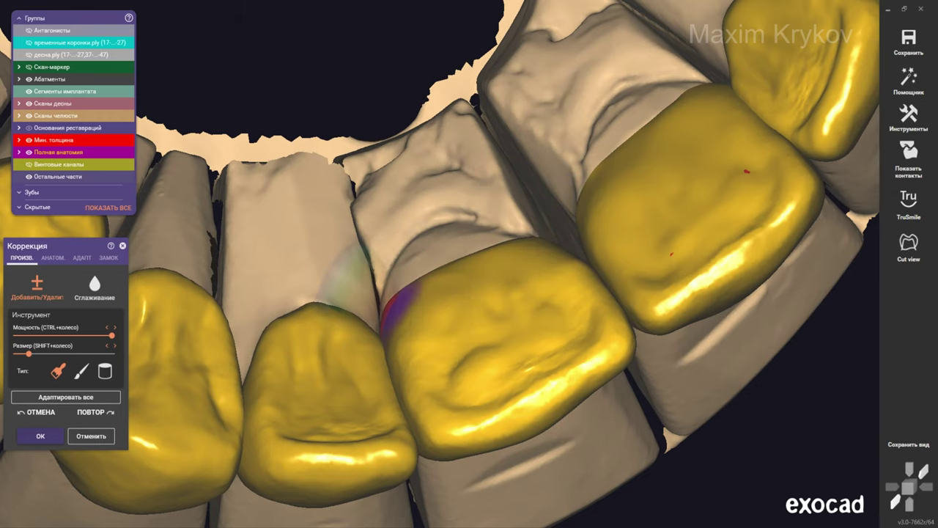
Sculpt across the front crowns' labial faces, adjusting the brush size
scroll(403, 301, "up", 3)
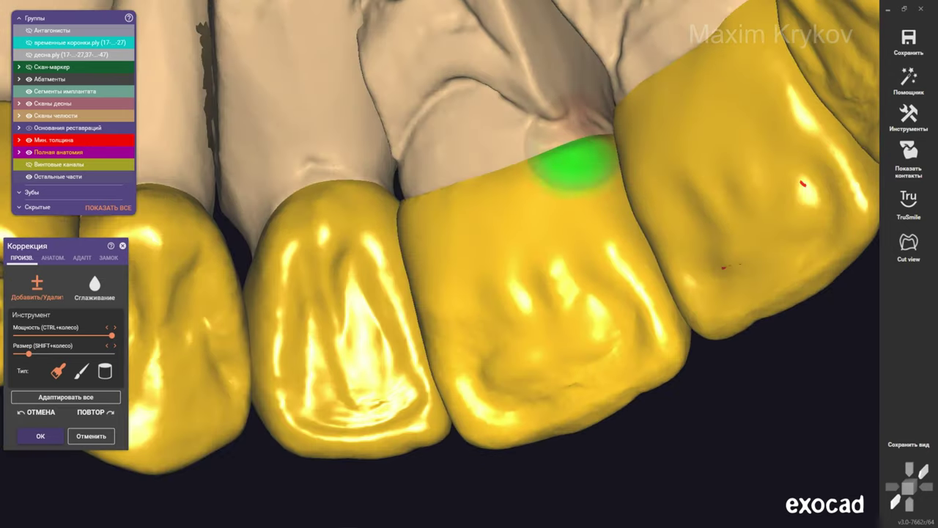
right_click_drag(511, 260, 524, 279)
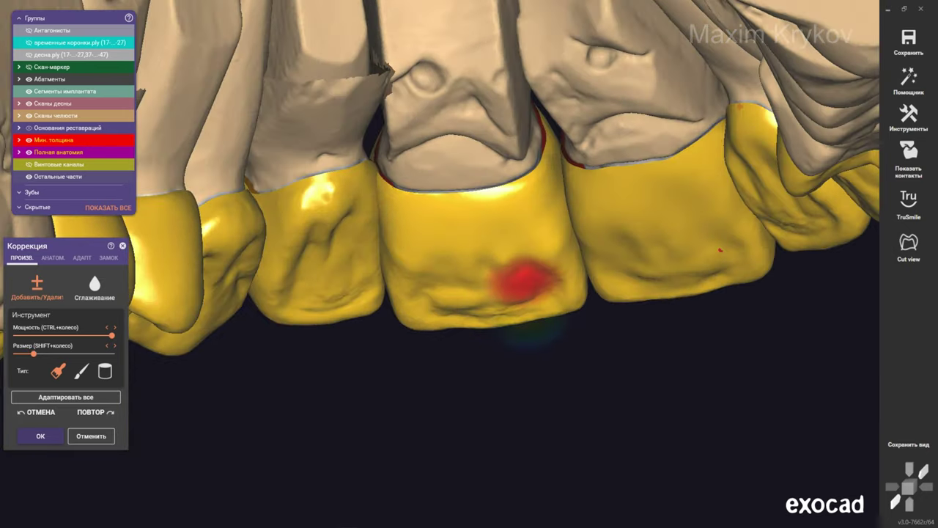
scroll(500, 286, "up", 1)
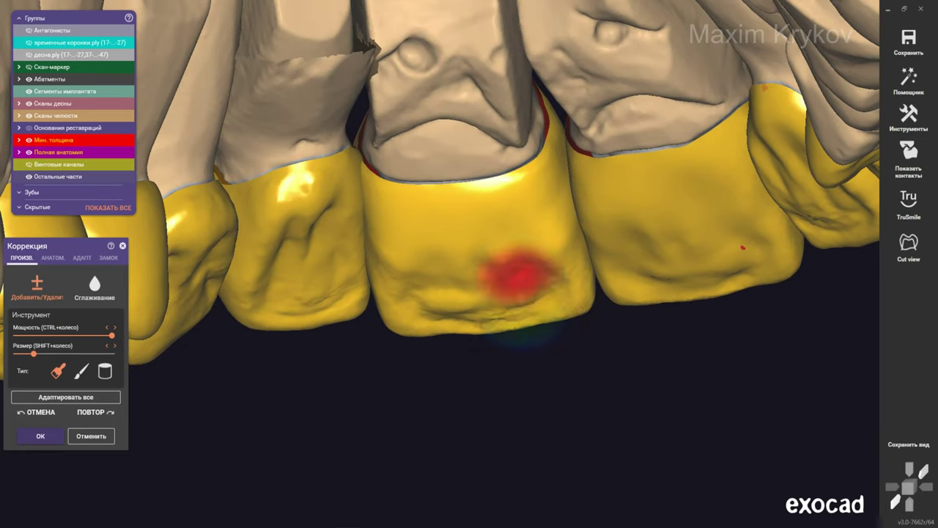
mouse_move(554, 293)
left_mouse_down()
mouse_move(492, 315)
mouse_move(418, 270)
left_mouse_up()
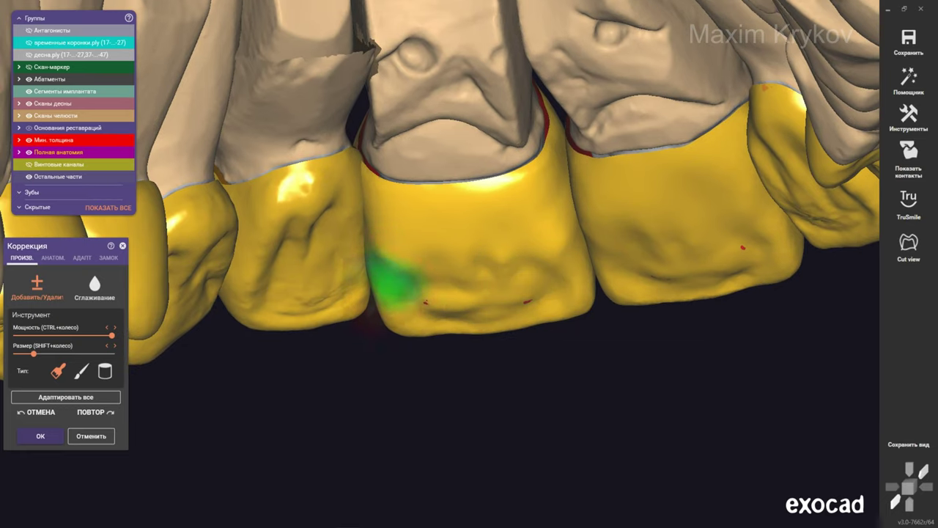
mouse_move(396, 279)
right_mouse_down()
mouse_move(383, 268)
mouse_move(371, 300)
mouse_move(310, 251)
mouse_move(303, 188)
right_mouse_up()
scroll(344, 220, "up", 2)
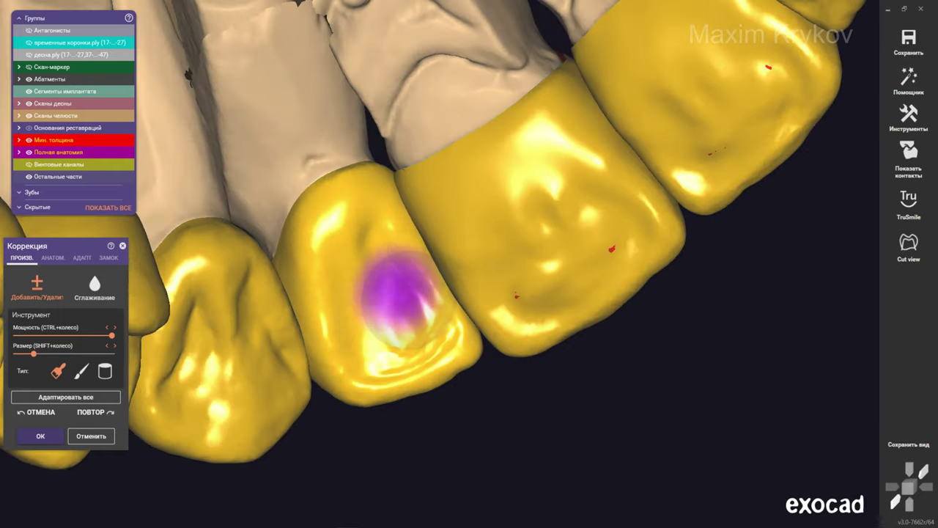
mouse_move(381, 290)
right_mouse_down()
mouse_move(252, 303)
mouse_move(440, 251)
mouse_move(469, 208)
mouse_move(462, 255)
right_mouse_up()
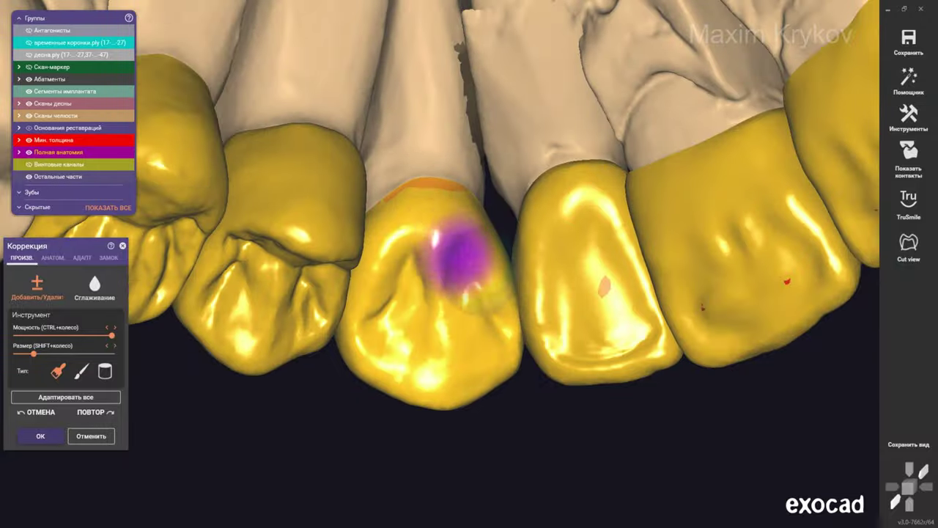
Build up the front crowns' gum-line edges and reshape a back crown from above
mouse_move(402, 233)
right_mouse_down()
mouse_move(398, 247)
mouse_move(450, 258)
mouse_move(199, 157)
mouse_move(366, 269)
mouse_move(409, 168)
mouse_move(399, 173)
right_mouse_up()
scroll(421, 212, "up", 3)
scroll(421, 213, "up", 1)
scroll(399, 172, "down", 2, "shift")
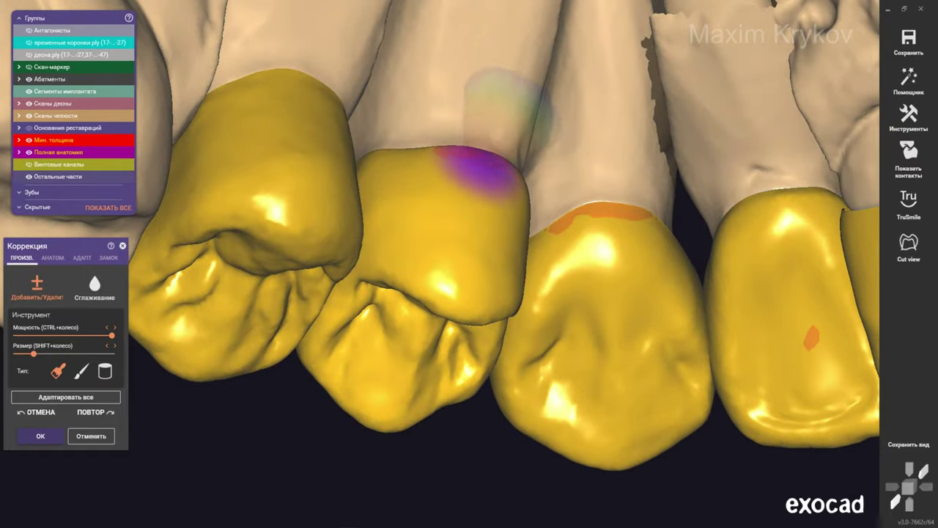
scroll(472, 176, "up", 2)
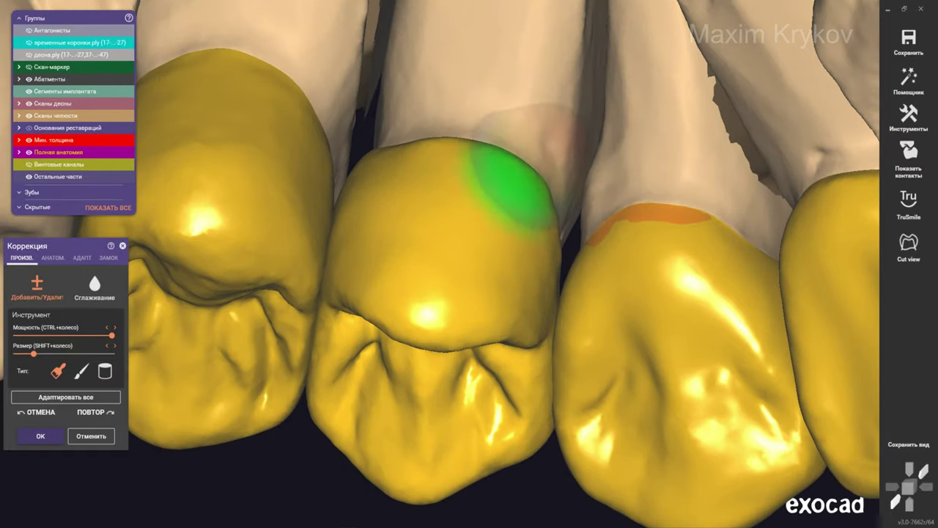
mouse_move(444, 183)
right_mouse_down()
mouse_move(436, 187)
mouse_move(488, 192)
mouse_move(458, 202)
right_mouse_up()
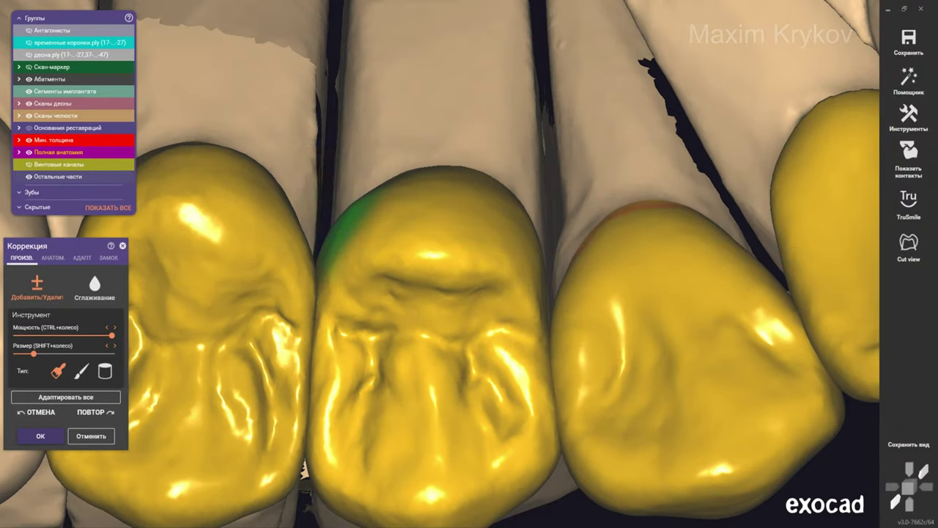
right_click_drag(344, 220, 359, 212)
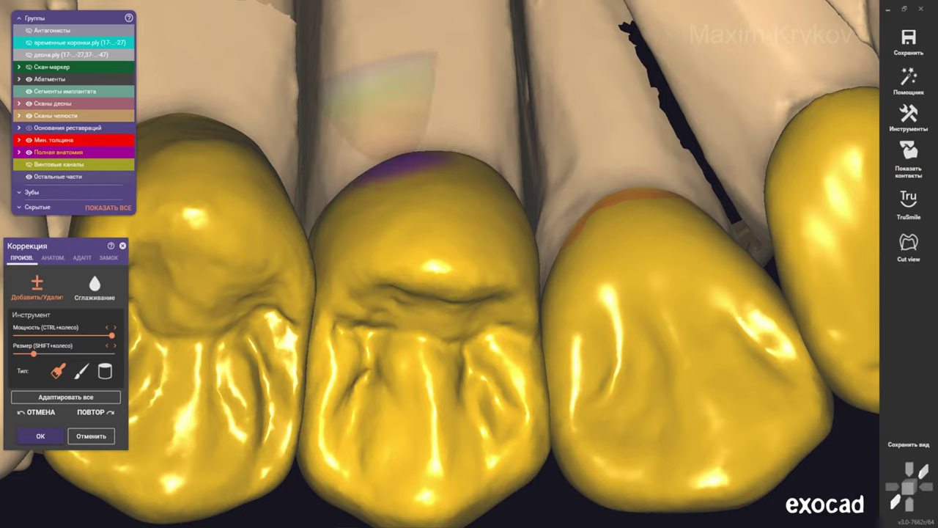
mouse_move(404, 165)
right_mouse_down()
mouse_move(381, 83)
mouse_move(356, 209)
mouse_move(300, 203)
mouse_move(447, 158)
right_mouse_up()
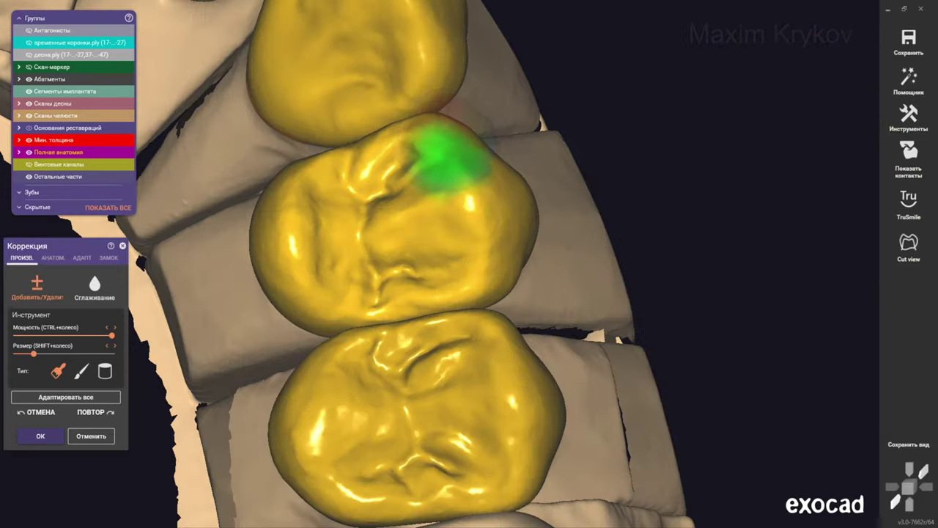
Touch up the premolar crowns with the Add/Remove brush from above
scroll(447, 157, "down", 2)
mouse_move(377, 300)
right_mouse_down()
mouse_move(381, 147)
mouse_move(440, 283)
right_mouse_up()
scroll(440, 283, "up", 3)
scroll(450, 299, "up", 2)
scroll(509, 304, "up", 1)
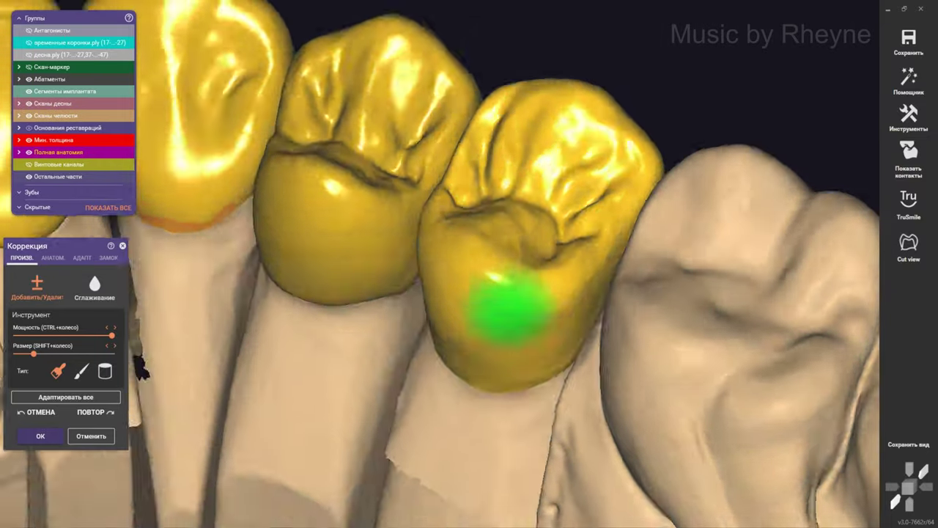
right_click_drag(510, 304, 548, 351)
right_click_drag(475, 380, 410, 350)
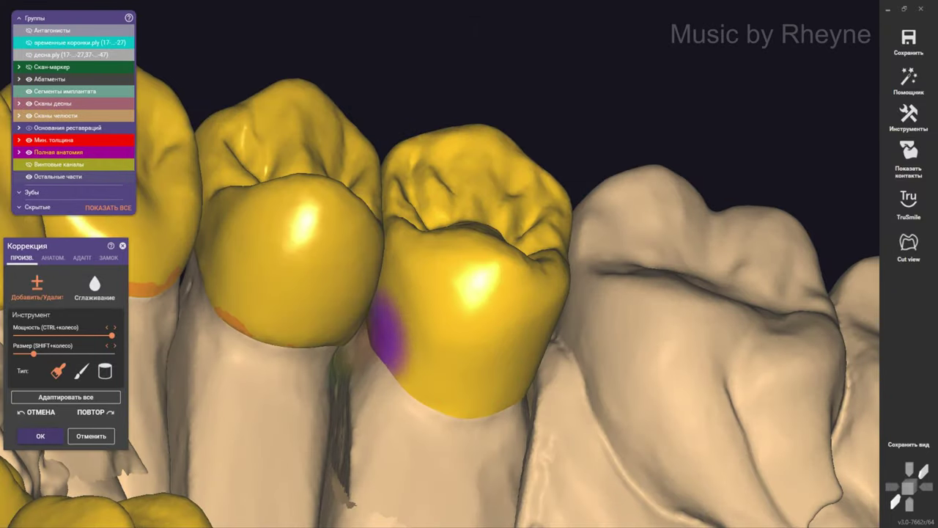
mouse_move(412, 307)
right_mouse_down()
mouse_move(419, 252)
mouse_move(464, 272)
right_mouse_up()
scroll(419, 251, "down", 3)
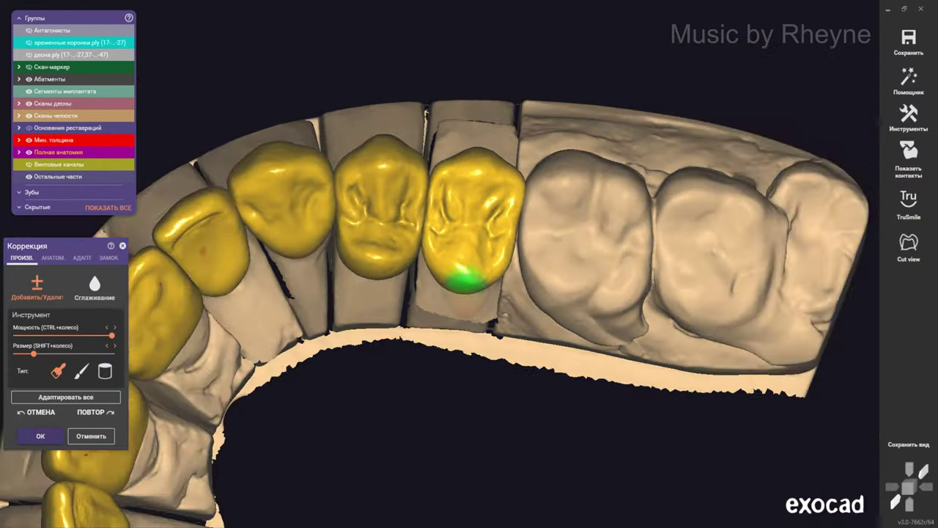
scroll(465, 272, "down", 1)
scroll(430, 205, "up", 2)
scroll(481, 274, "up", 3)
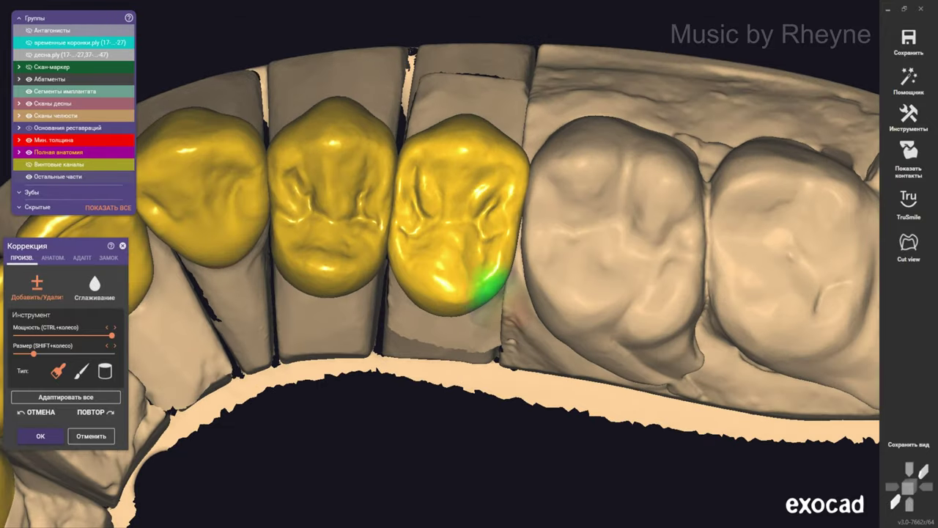
scroll(433, 268, "down", 2)
Check the premolar crowns against the opposing jaw
right_click_drag(433, 268, 454, 191)
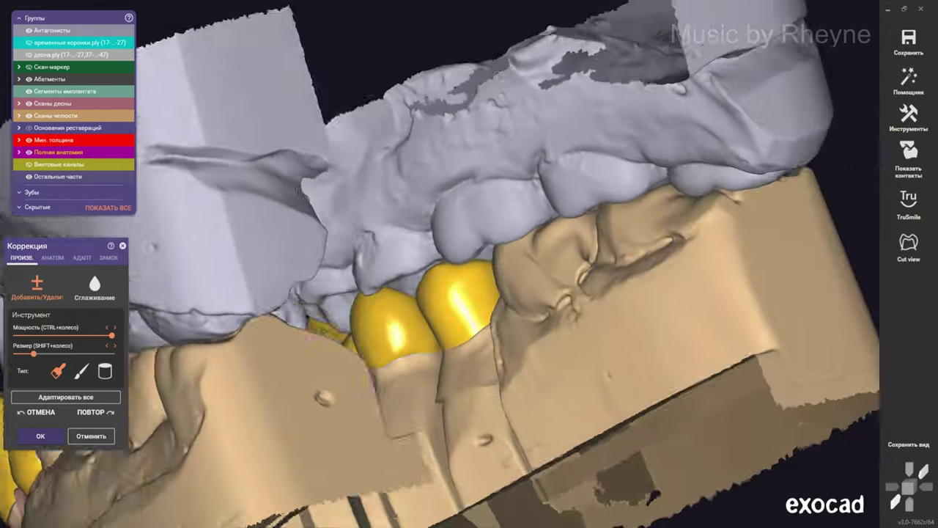
scroll(469, 293, "up", 3)
scroll(373, 276, "down", 3)
scroll(367, 279, "up", 1)
right_click_drag(373, 276, 386, 231)
scroll(386, 230, "up", 3)
scroll(387, 231, "down", 2)
Switch the correction to anatomic (АНАТОМ.) shaping
left_click(53, 257)
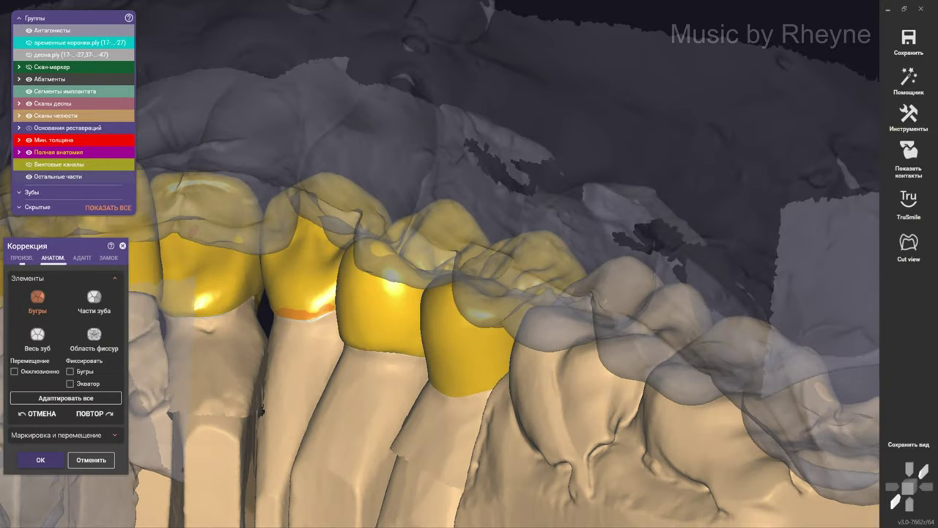
scroll(330, 293, "up", 3)
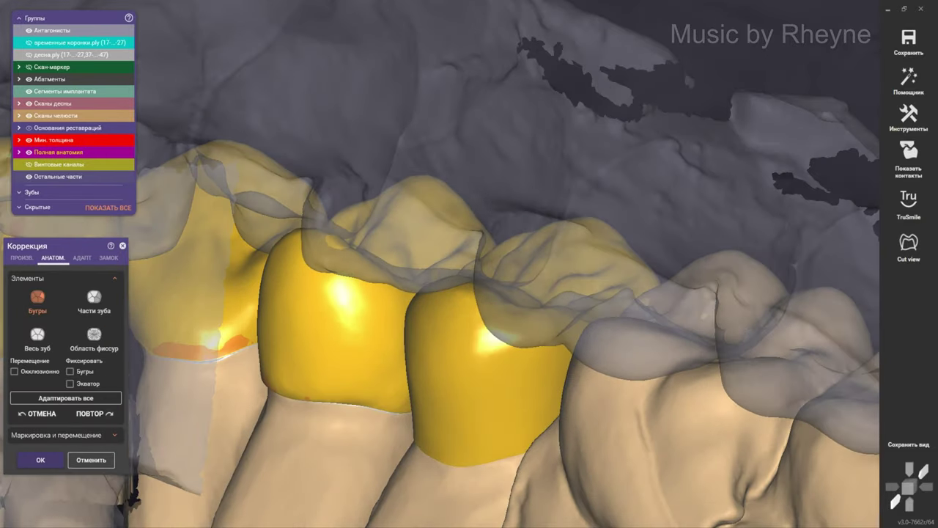
mouse_move(439, 220)
right_mouse_down()
mouse_move(469, 337)
mouse_move(438, 264)
mouse_move(439, 308)
right_mouse_up()
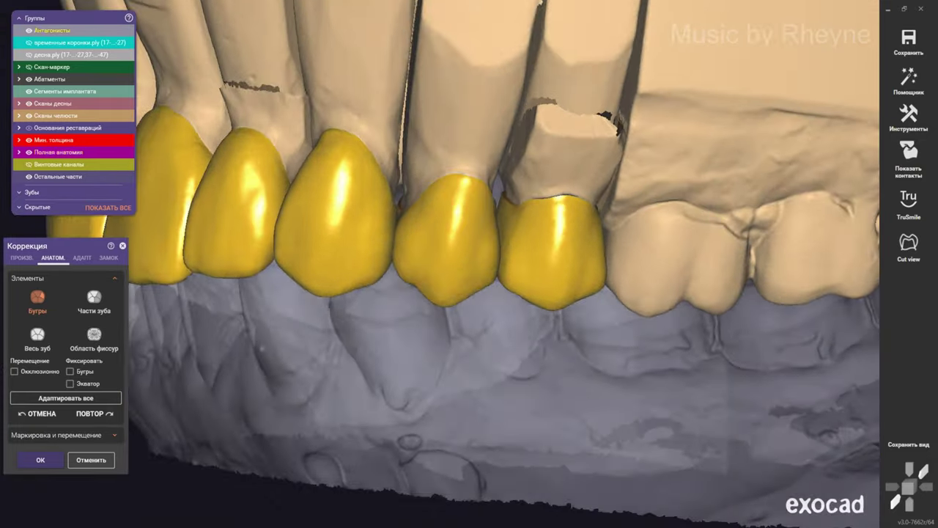
Return to free-form, lower the strength, and reshape the front crowns' incisal edges
left_click(21, 258)
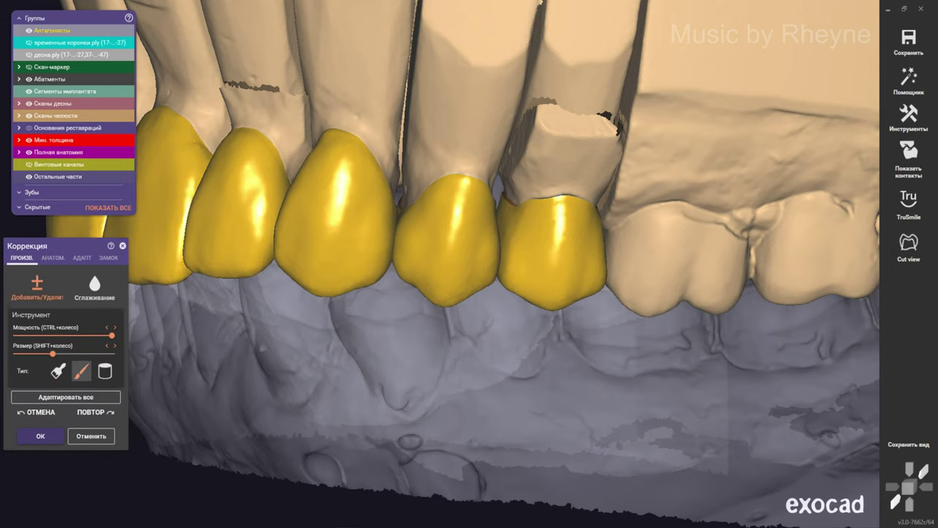
scroll(425, 271, "up", 10, "shift")
right_click_drag(444, 274, 442, 260)
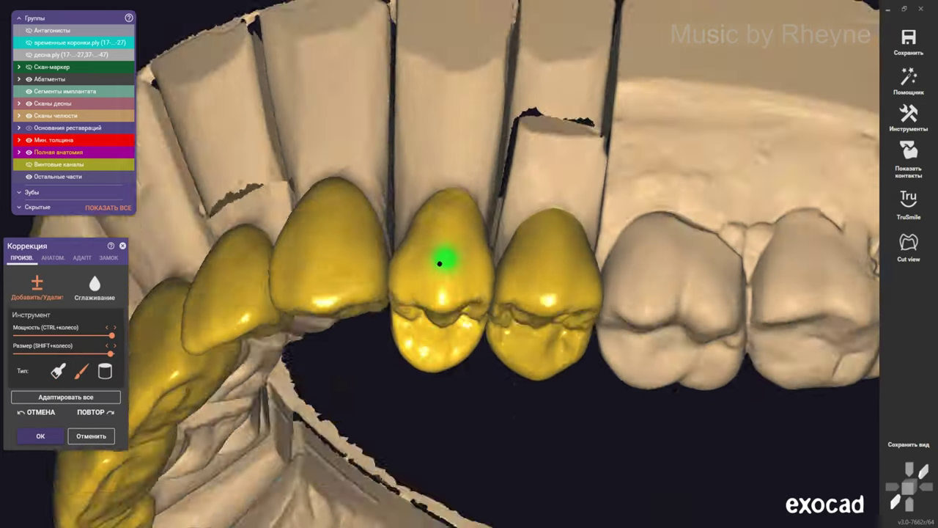
scroll(442, 260, "up", 5)
scroll(432, 293, "down", 3, "ctrl")
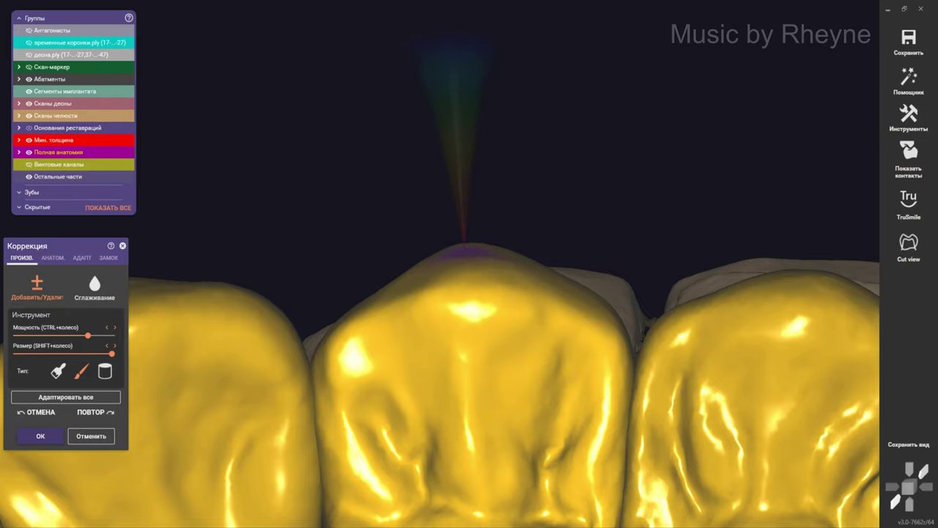
mouse_move(503, 125)
right_mouse_down()
mouse_move(419, 241)
mouse_move(419, 394)
mouse_move(418, 242)
right_mouse_up()
scroll(418, 241, "up", 3)
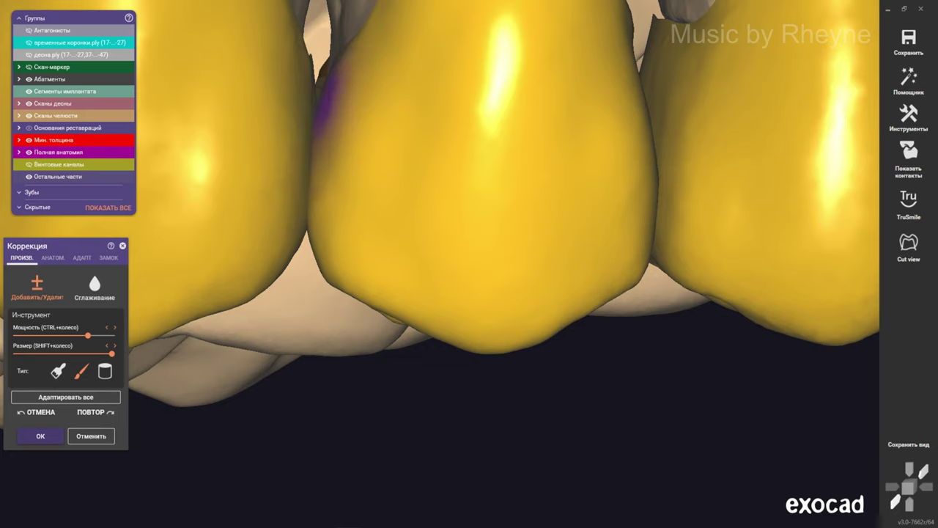
right_click_drag(327, 96, 273, 158)
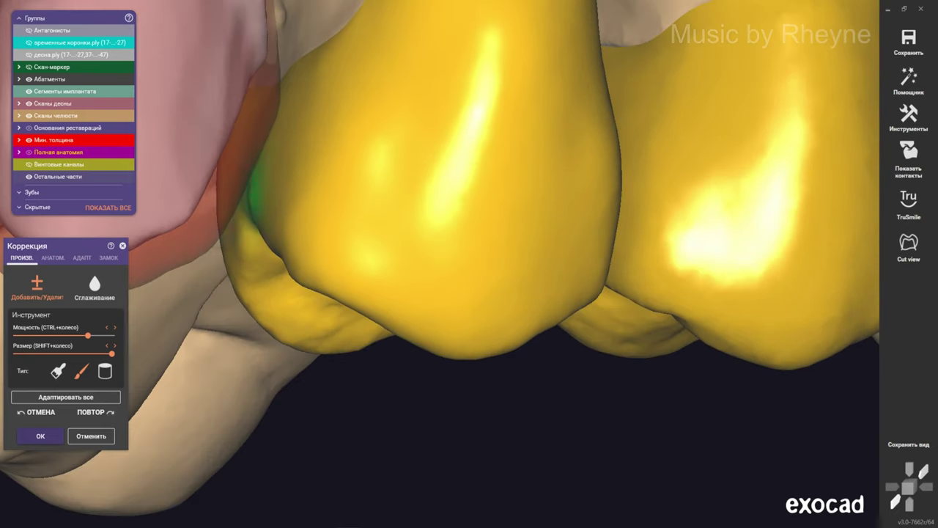
scroll(323, 198, "down", 3)
right_click_drag(310, 184, 356, 232)
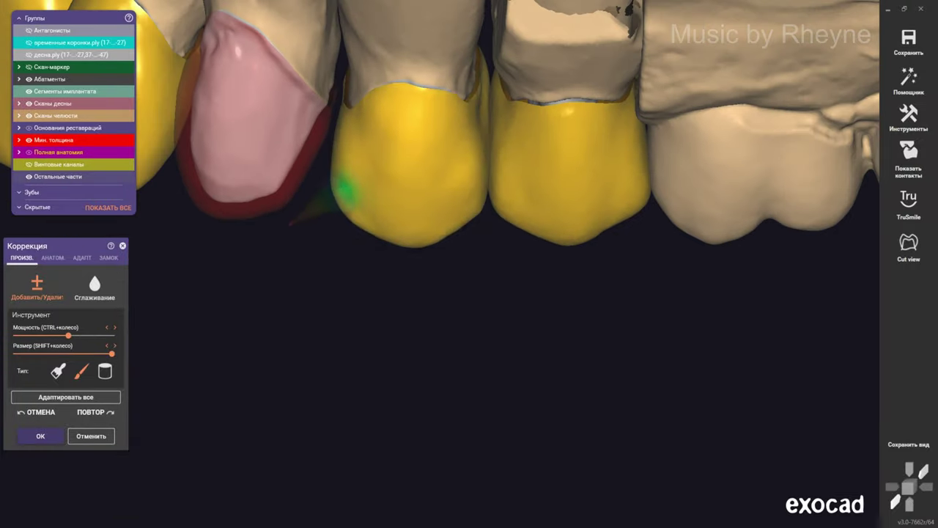
mouse_move(346, 189)
right_mouse_down()
mouse_move(315, 184)
mouse_move(345, 213)
right_mouse_up()
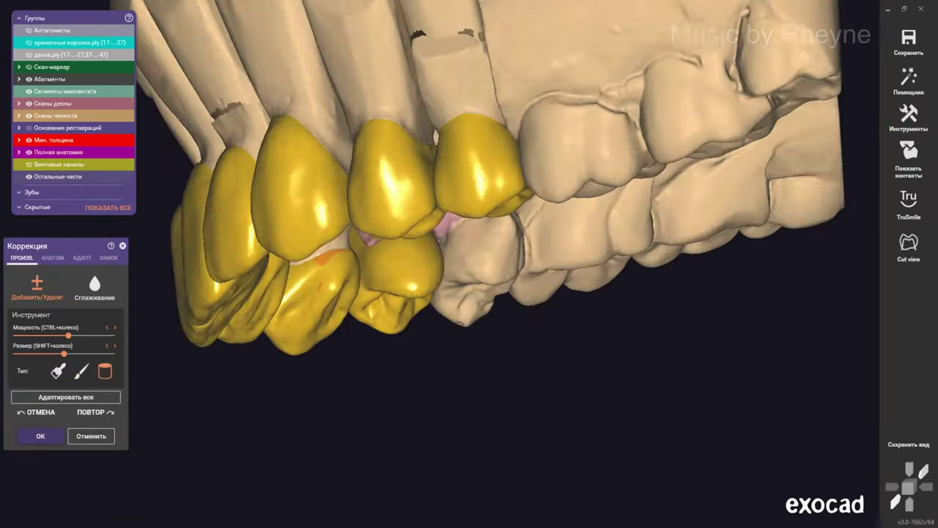
Pick the cylinder brush, reduce its size, and sculpt the side crown's labial surface
scroll(346, 213, "up", 3)
scroll(335, 192, "down", 3, "shift")
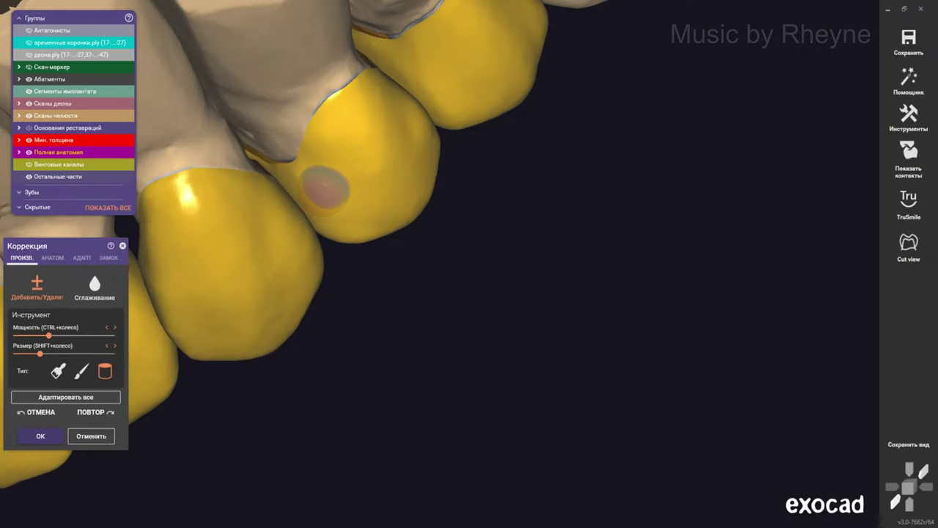
scroll(327, 188, "up", 2)
scroll(325, 155, "up", 1)
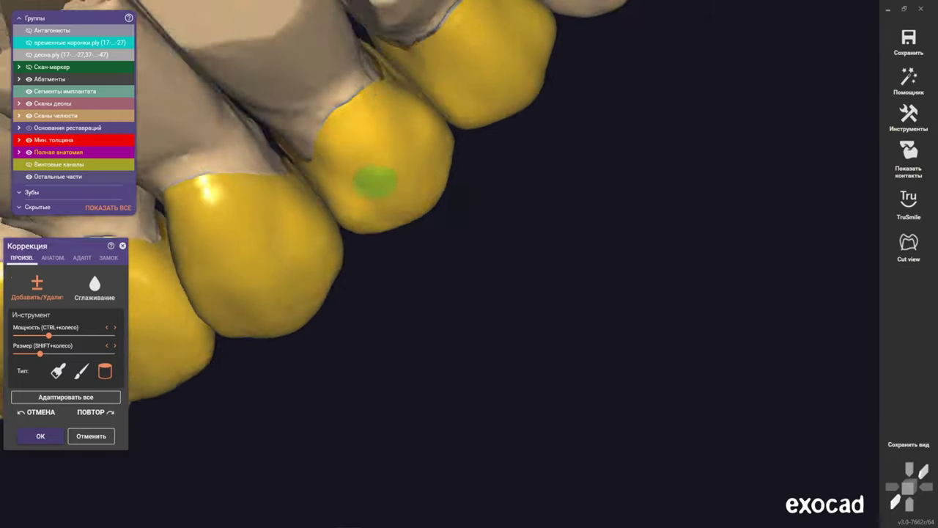
right_click_drag(321, 216, 334, 189)
right_click_drag(359, 231, 461, 129)
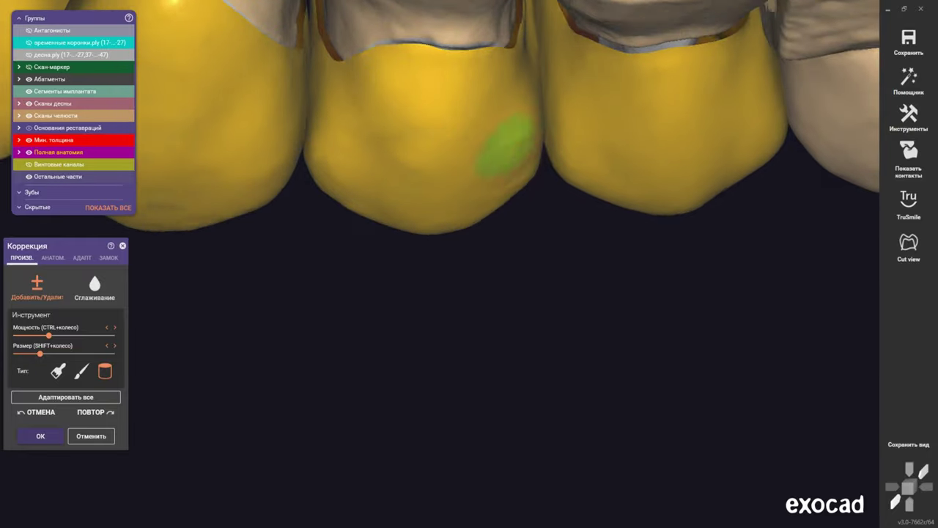
mouse_move(523, 161)
right_mouse_down()
mouse_move(492, 69)
mouse_move(474, 59)
right_mouse_up()
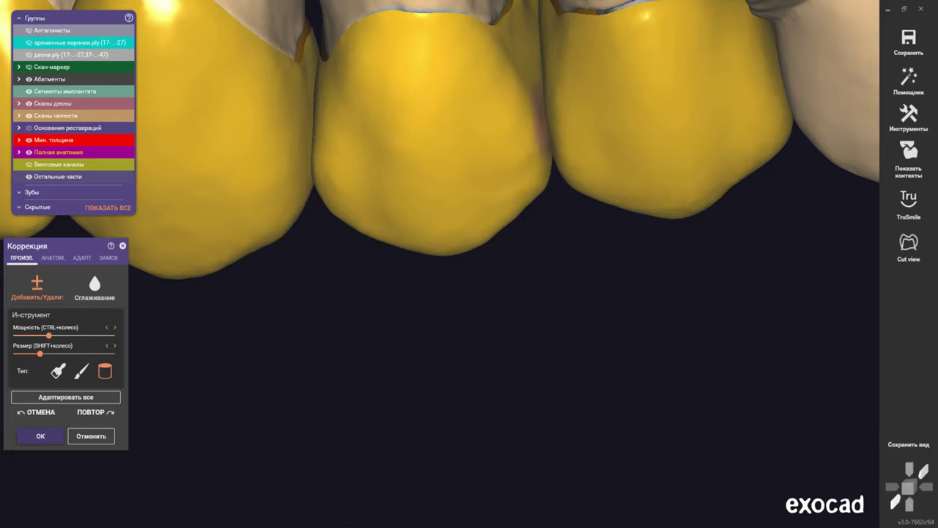
mouse_move(425, 218)
right_mouse_down()
mouse_move(461, 213)
mouse_move(418, 170)
right_mouse_up()
Add and remove material along the buccal faces of the canine and premolar crowns
scroll(422, 170, "up", 2)
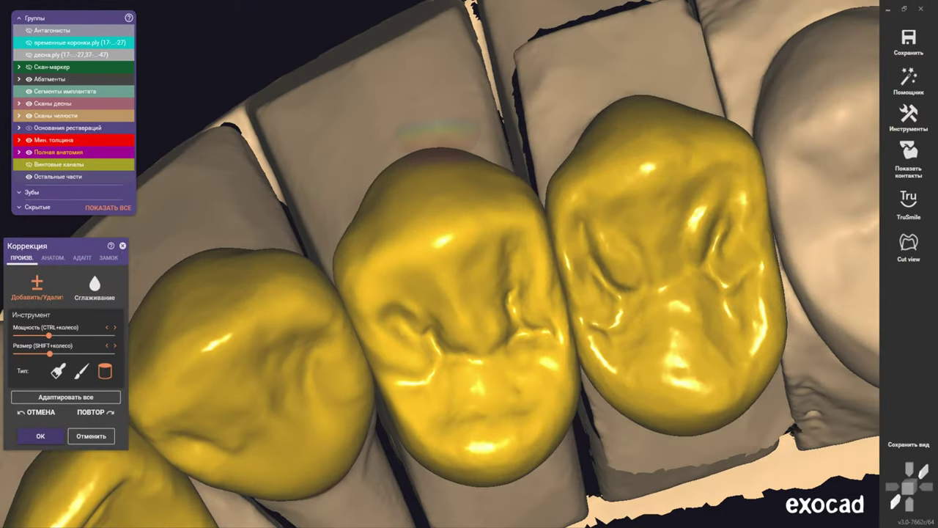
right_click_drag(444, 132, 440, 308)
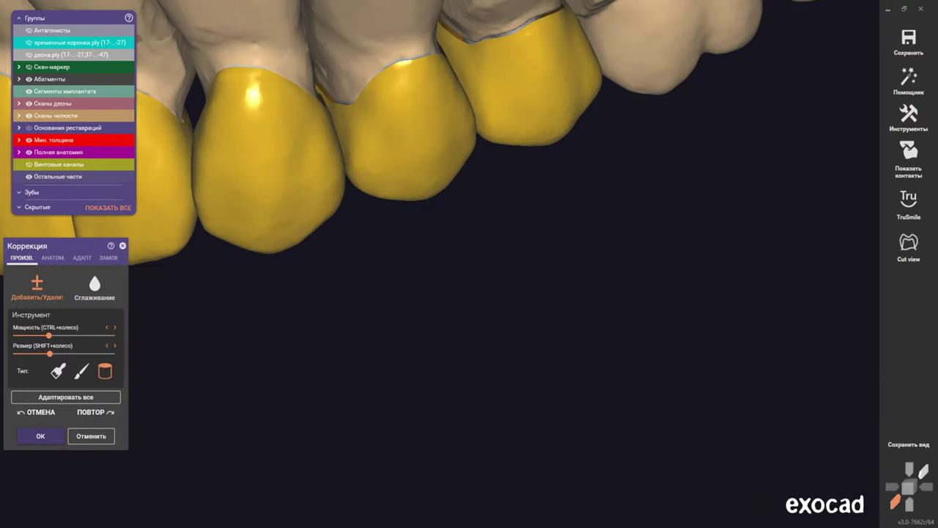
scroll(541, 294, "down", 3)
scroll(541, 293, "down", 3)
scroll(541, 293, "up", 3)
scroll(541, 293, "up", 3)
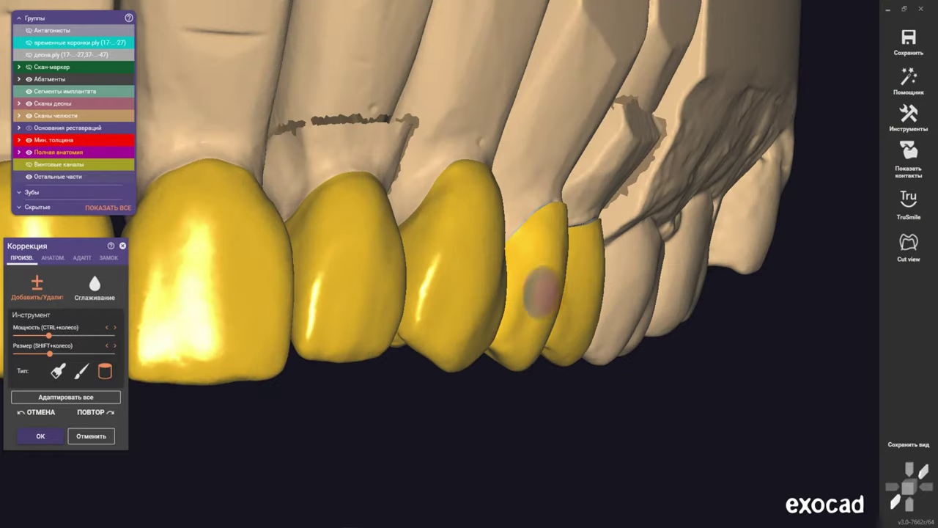
mouse_move(565, 323)
right_mouse_down()
mouse_move(433, 262)
mouse_move(430, 224)
right_mouse_up()
scroll(441, 269, "up", 2)
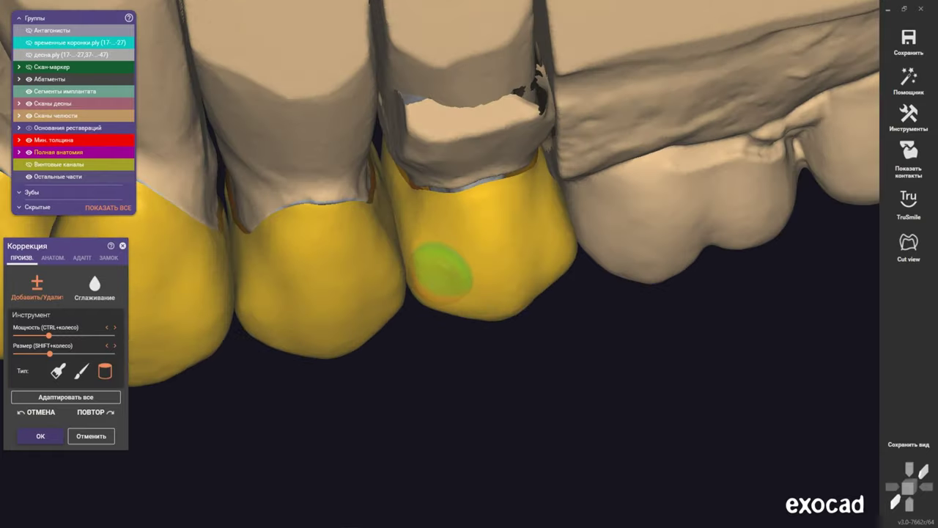
scroll(440, 272, "up", 1)
scroll(444, 259, "up", 2)
scroll(484, 207, "down", 2, "shift")
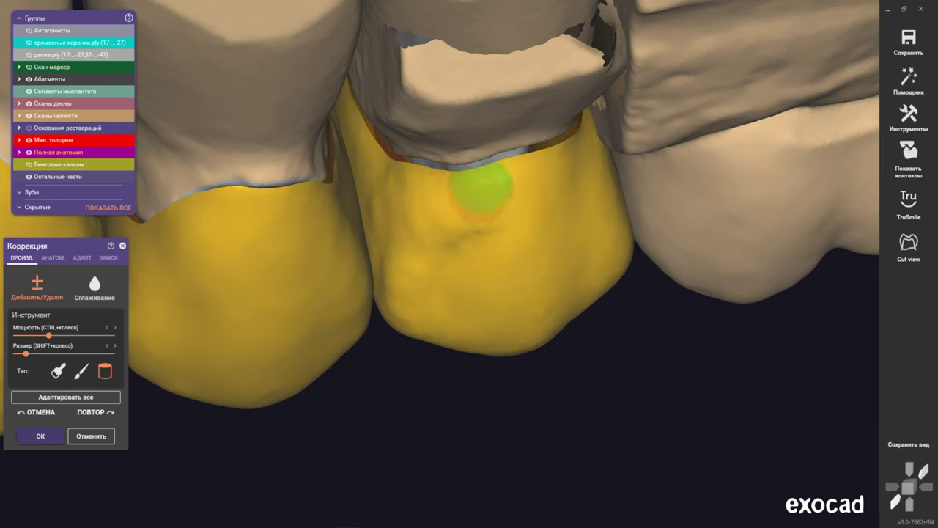
Sculpt the yellow crown's buccal surface beside the pink neighbouring crown
right_click_drag(481, 186, 480, 189)
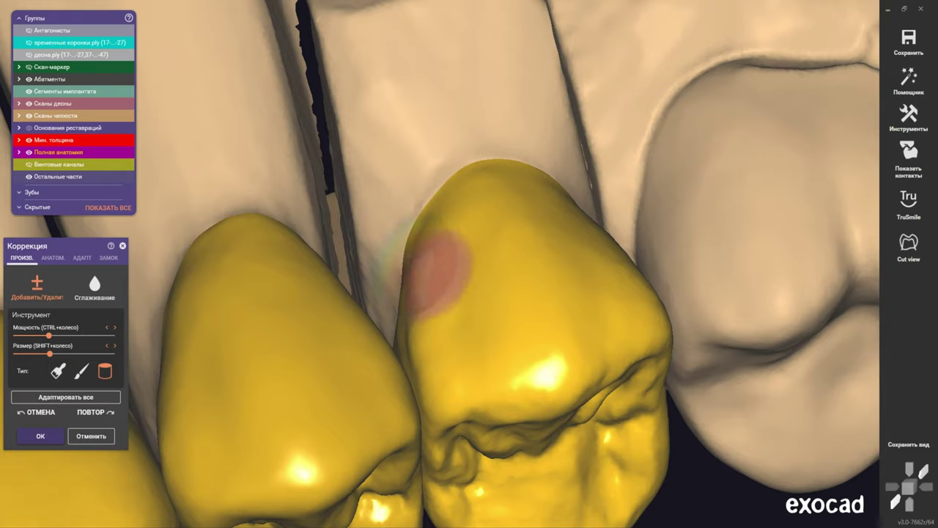
scroll(429, 294, "down", 2)
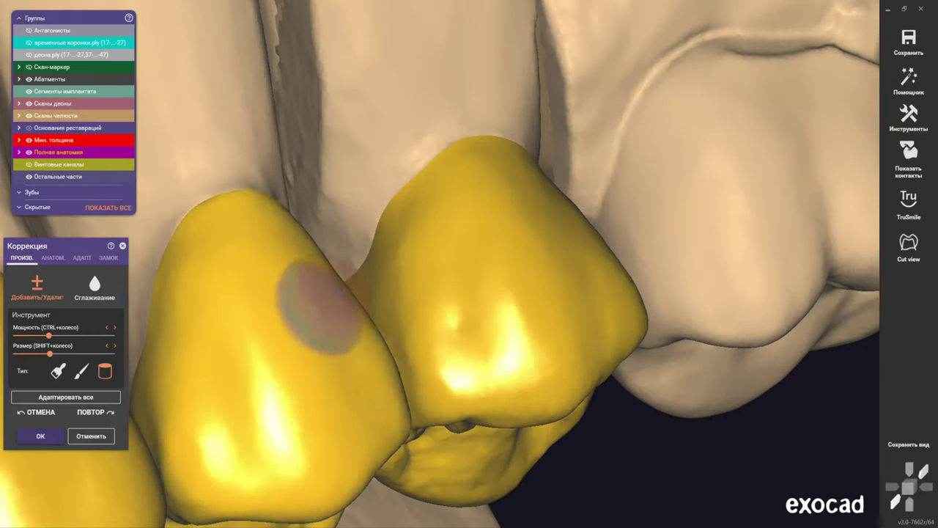
right_click_drag(324, 357, 350, 264)
scroll(350, 266, "up", 2)
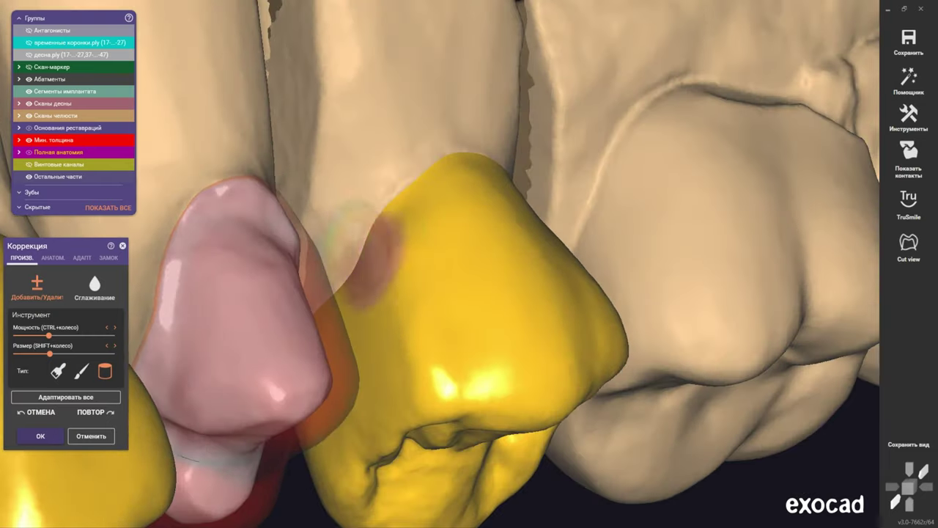
right_click_drag(402, 236, 448, 205)
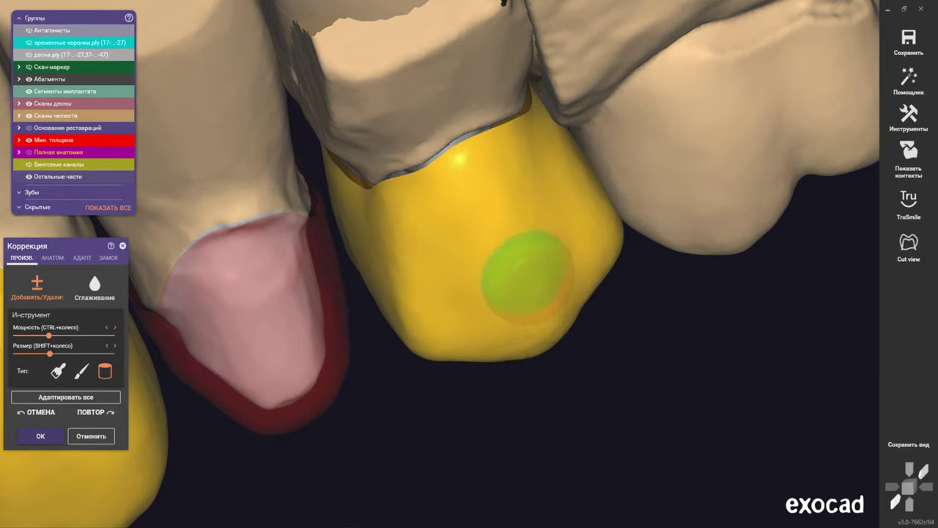
scroll(555, 272, "down", 2)
scroll(513, 264, "up", 2)
right_click_drag(475, 283, 462, 290)
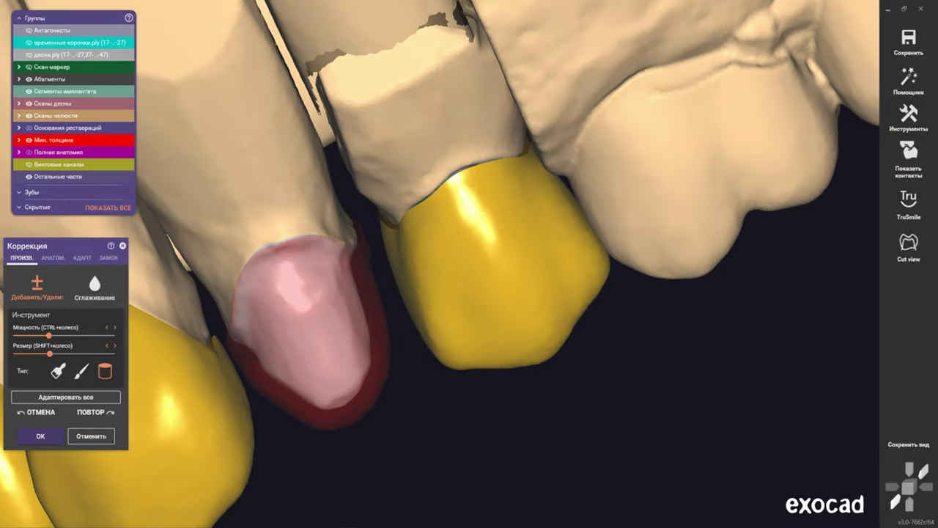
scroll(520, 331, "up", 3, "shift")
Switch back to the standard brush type and raise its size
scroll(546, 317, "down", 1)
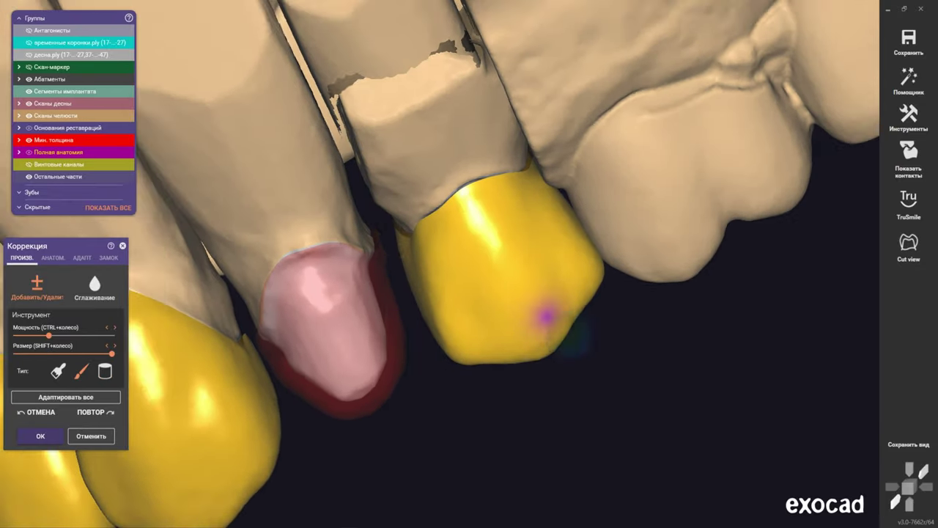
scroll(540, 377, "down", 2)
mouse_move(523, 381)
right_mouse_down()
mouse_move(482, 315)
mouse_move(411, 312)
right_mouse_up()
scroll(407, 311, "up", 5)
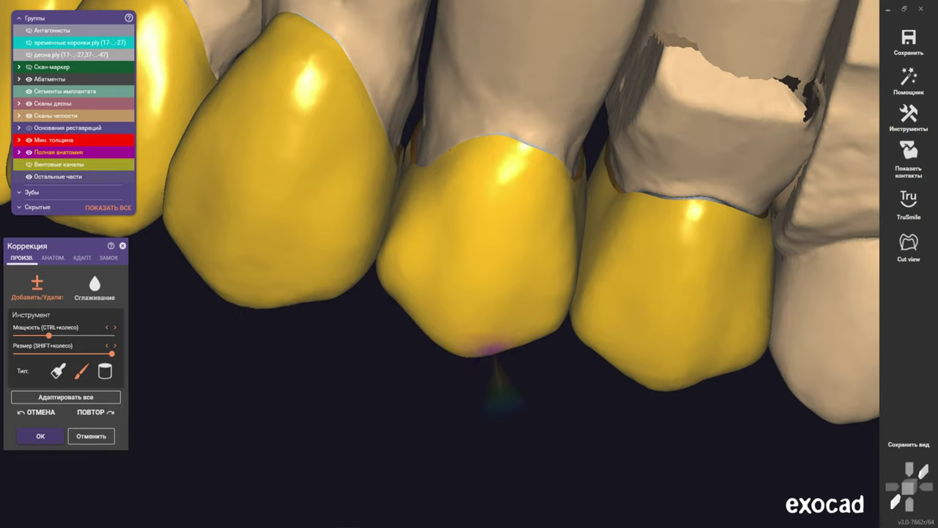
scroll(438, 264, "up", 2)
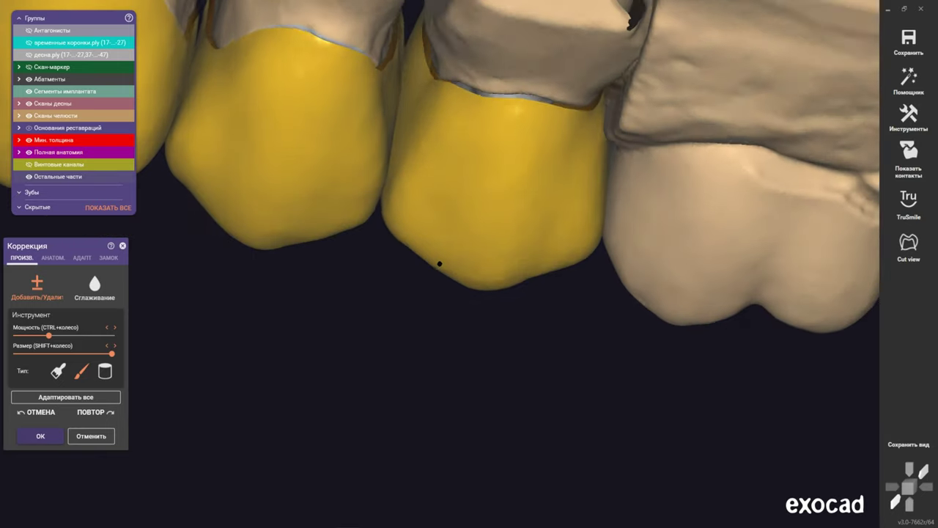
scroll(434, 218, "up", 2)
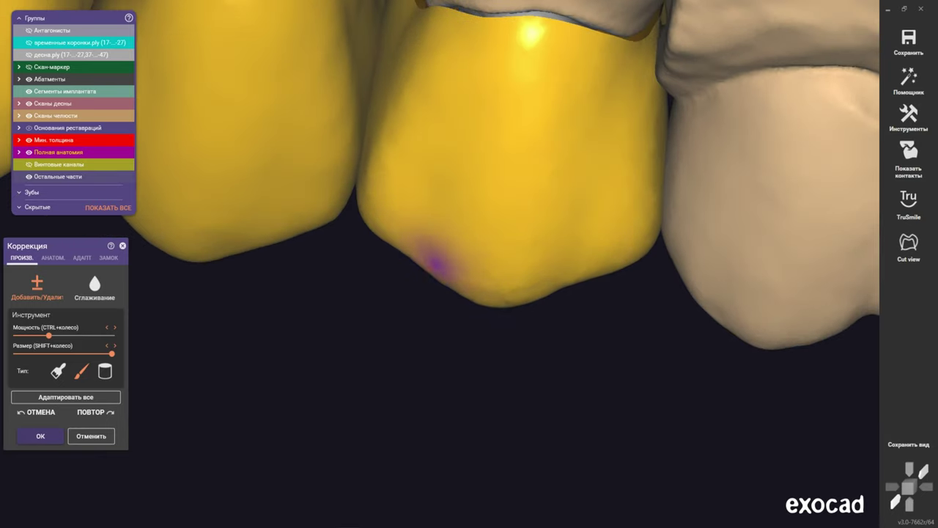
Reshape the premolar crowns' incisal edge and cusp tips on the biting surfaces
mouse_move(534, 294)
right_mouse_down()
mouse_move(575, 275)
mouse_move(503, 267)
mouse_move(572, 163)
right_mouse_up()
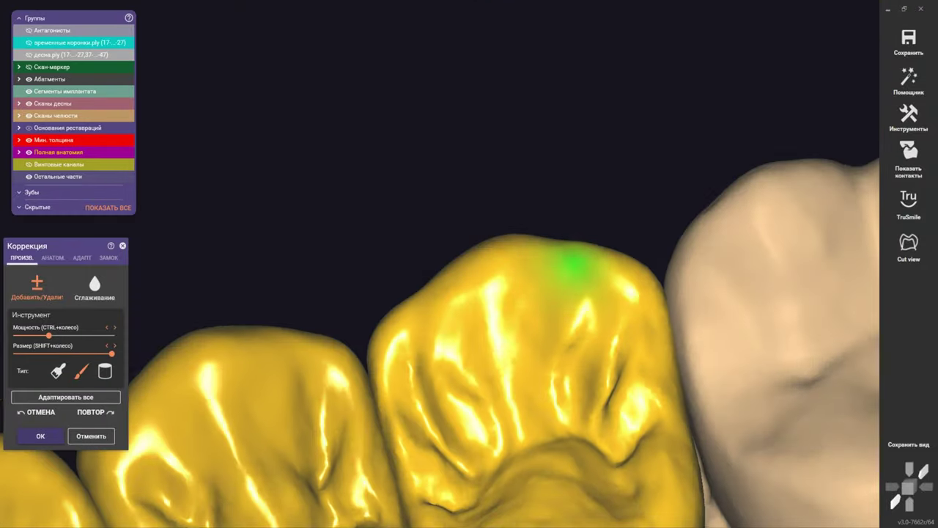
right_click_drag(575, 264, 440, 283)
scroll(440, 283, "down", 3, "ctrl")
scroll(450, 261, "down", 2, "shift")
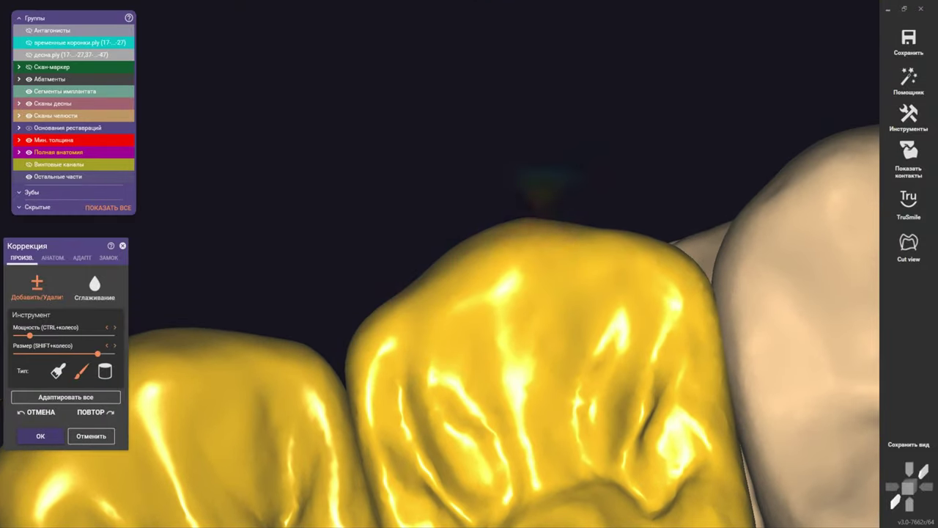
right_click_drag(499, 212, 513, 260)
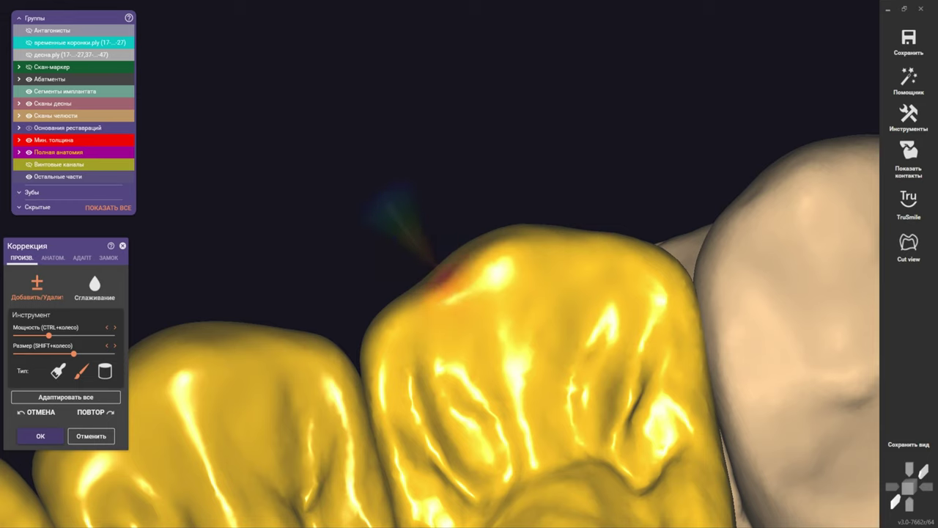
mouse_move(440, 282)
right_mouse_down()
mouse_move(387, 262)
mouse_move(473, 283)
mouse_move(268, 337)
right_mouse_up()
scroll(268, 338, "up", 1, "shift")
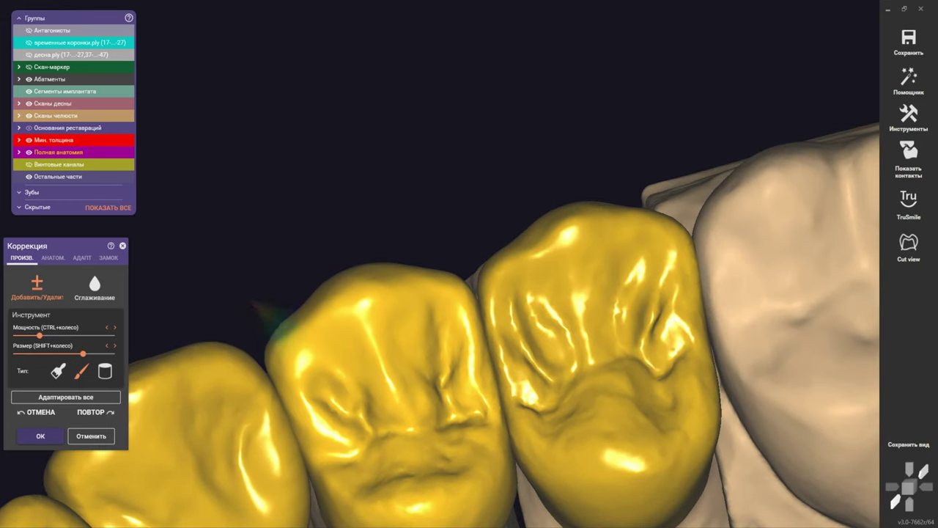
mouse_move(310, 331)
right_mouse_down()
mouse_move(322, 469)
mouse_move(539, 205)
mouse_move(437, 262)
right_mouse_up()
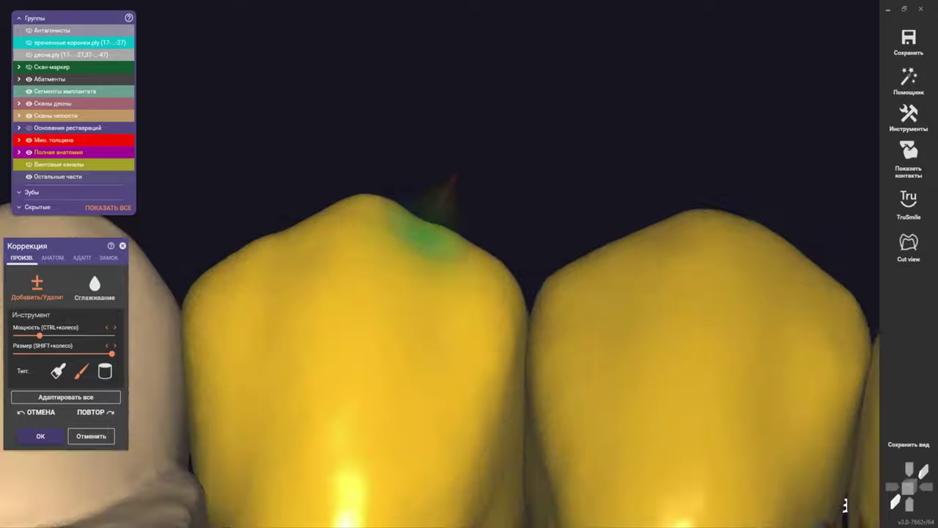
Build up the front crown's upper-left labial area and trim its edge beside the neighbour
right_click_drag(438, 261, 429, 205)
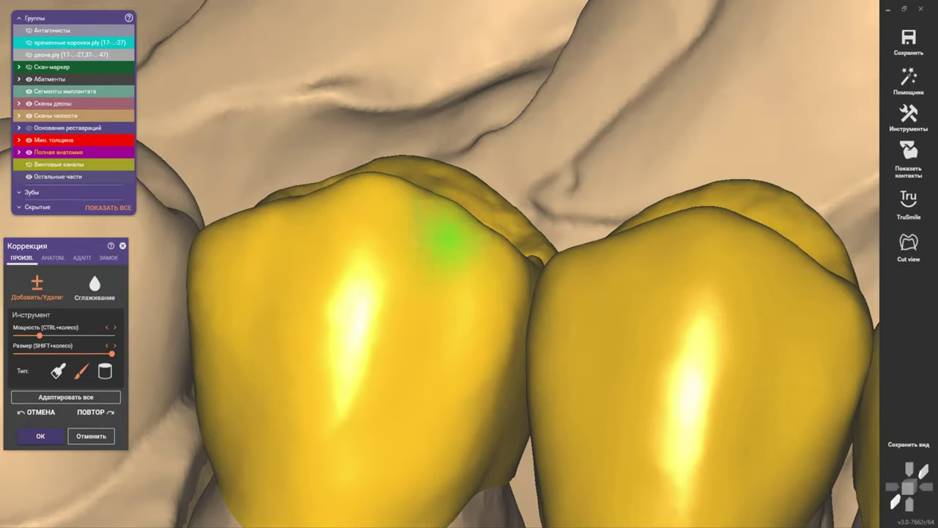
right_click_drag(447, 236, 421, 231)
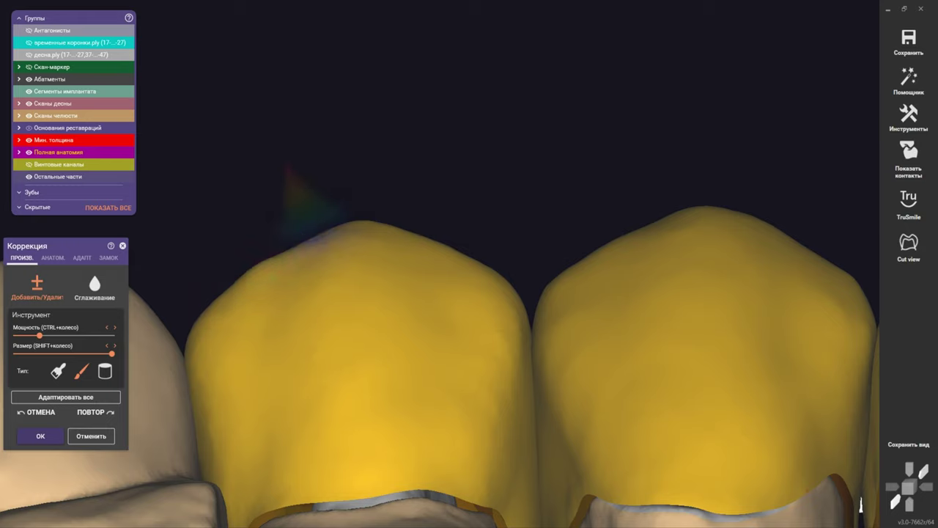
left_click_drag(317, 231, 261, 268)
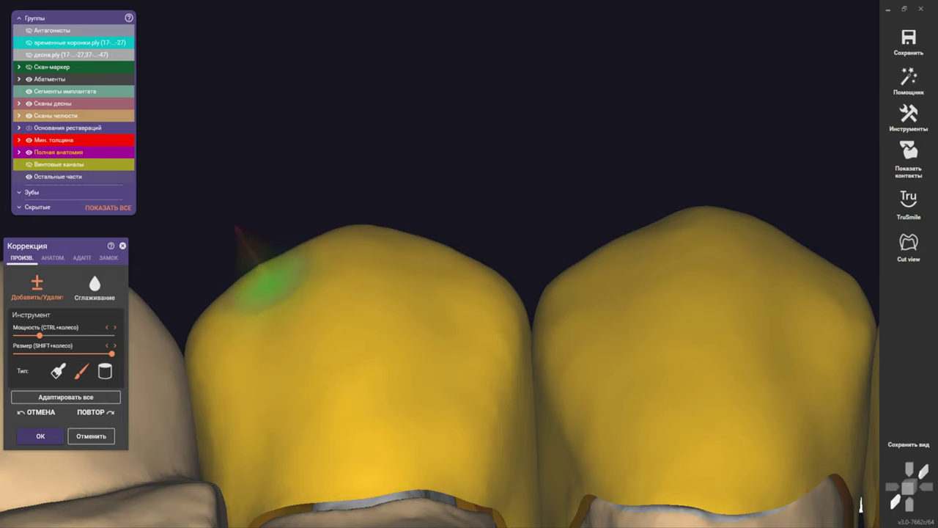
scroll(268, 279, "down", 3)
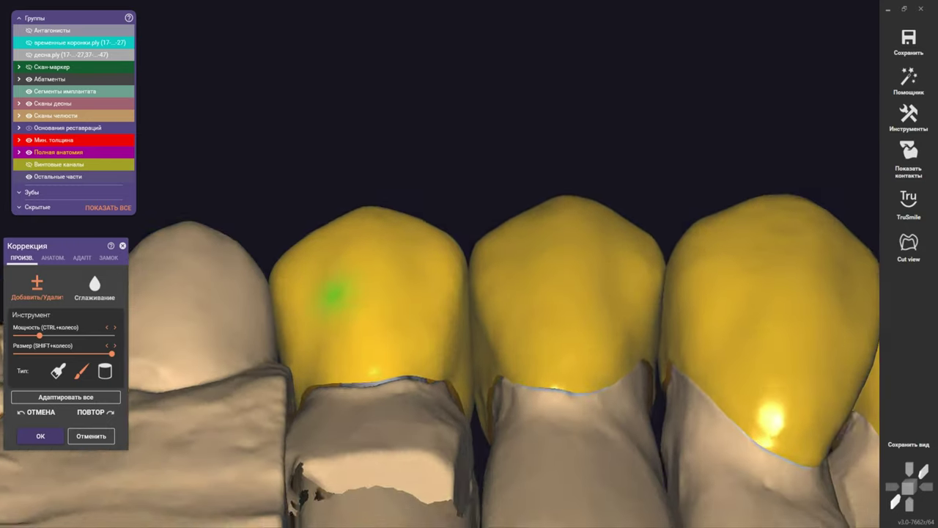
scroll(333, 293, "up", 3)
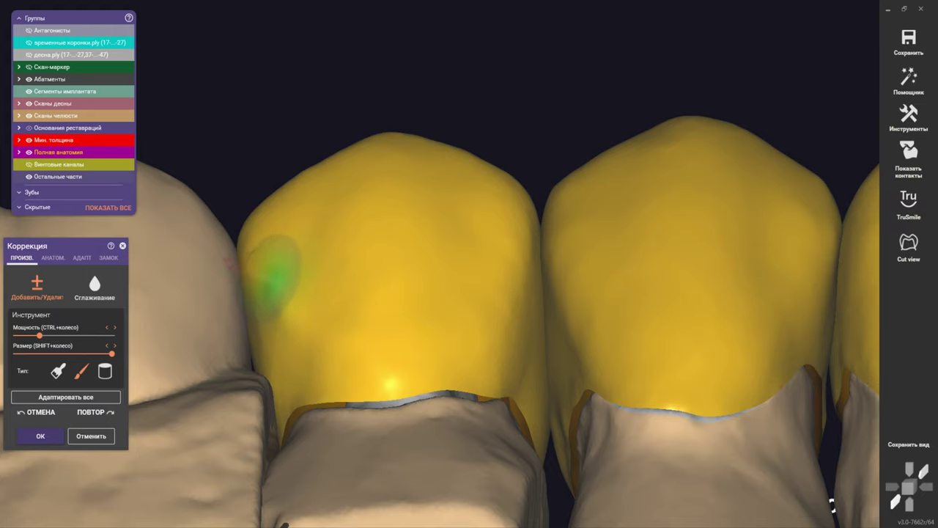
right_click_drag(277, 194, 279, 200)
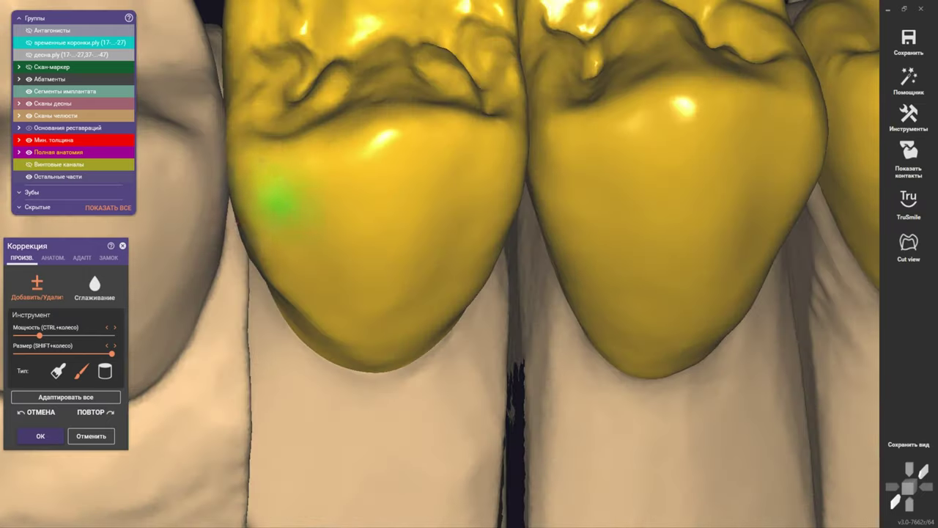
mouse_move(296, 147)
right_mouse_down()
mouse_move(253, 146)
mouse_move(246, 192)
right_mouse_up()
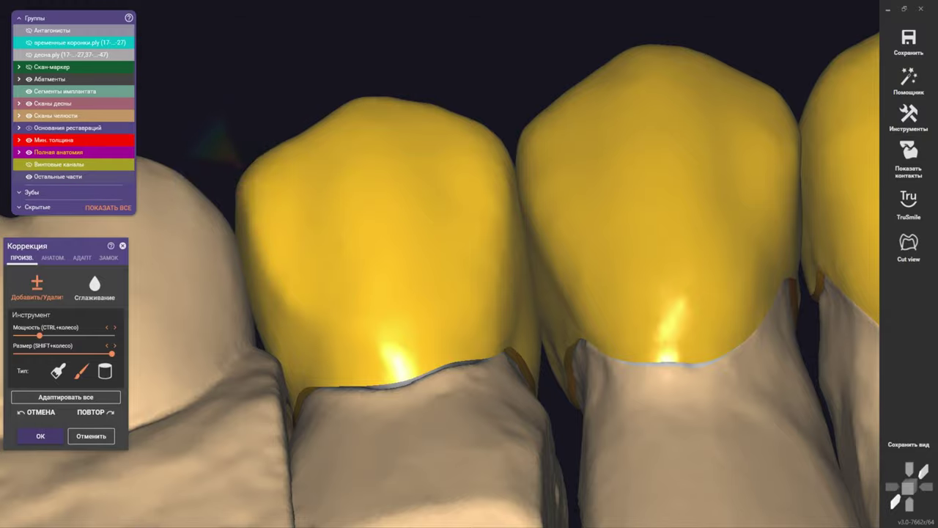
mouse_move(234, 176)
right_mouse_down()
mouse_move(459, 272)
mouse_move(360, 253)
mouse_move(378, 300)
right_mouse_up()
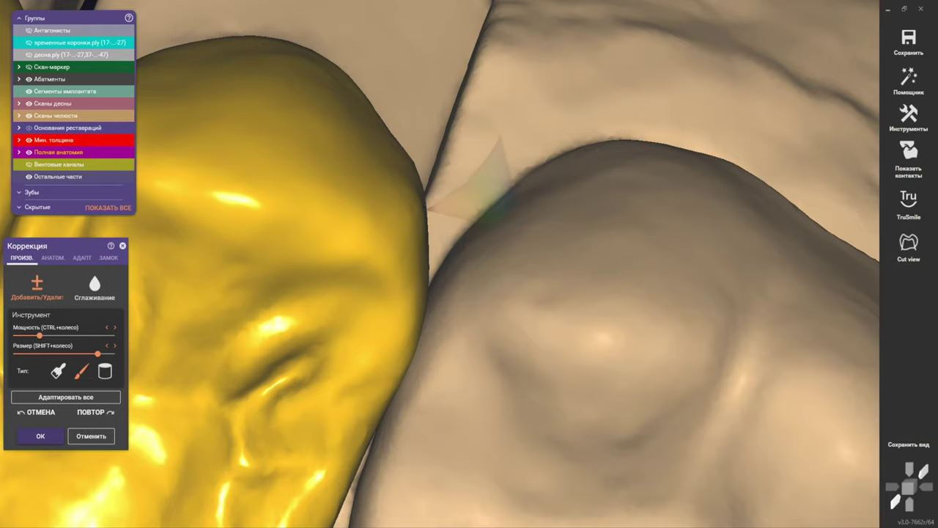
From below, sculpt along the lower edge of the yellow crown beside the beige molar
right_click_drag(477, 176, 477, 146)
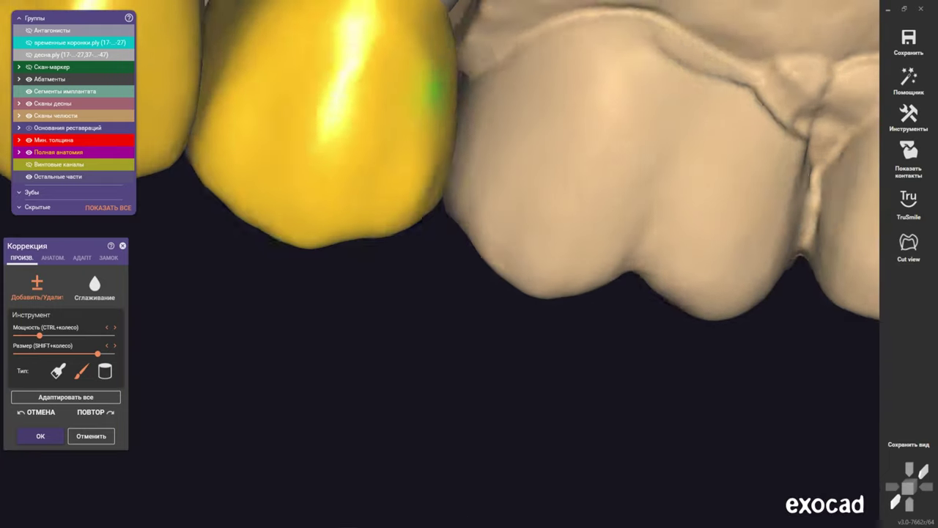
right_click_drag(487, 84, 470, 125)
scroll(454, 147, "up", 3)
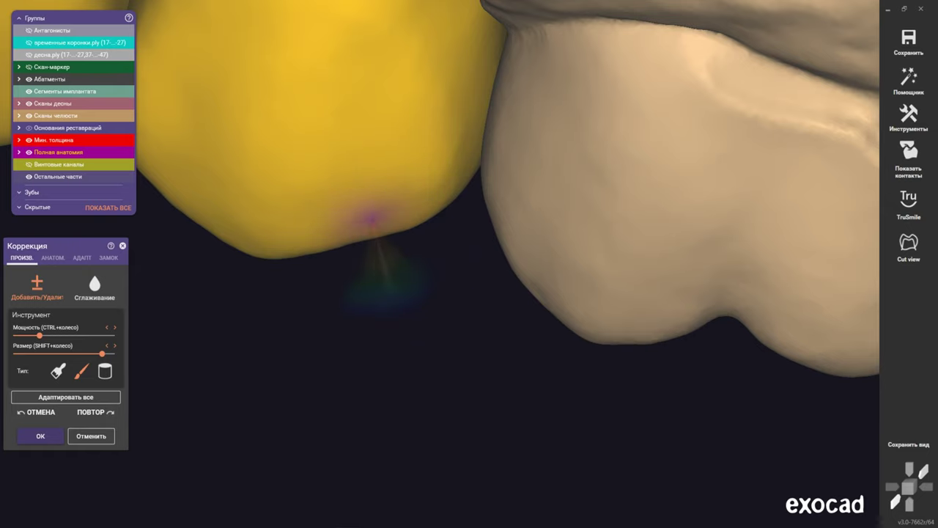
scroll(429, 95, "down", 2)
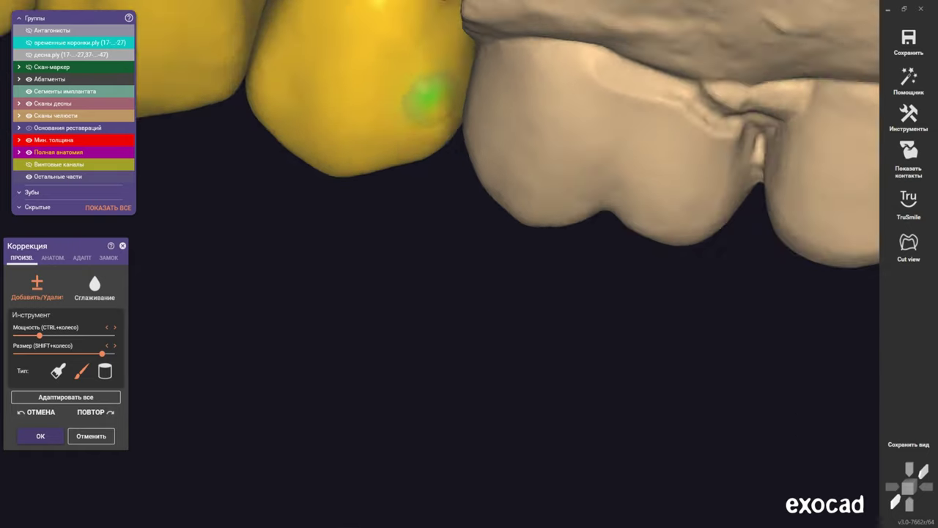
right_click_drag(429, 95, 432, 245)
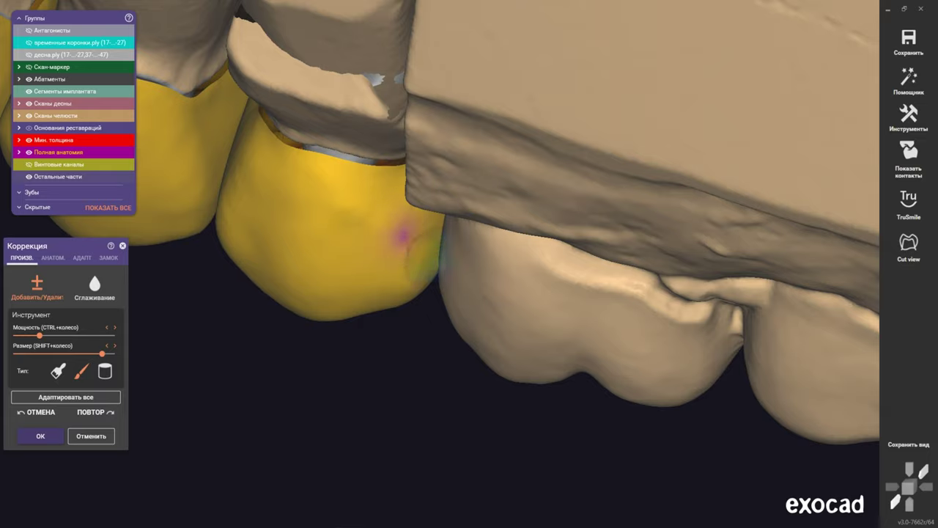
scroll(364, 218, "down", 2)
right_click_drag(342, 192, 345, 270)
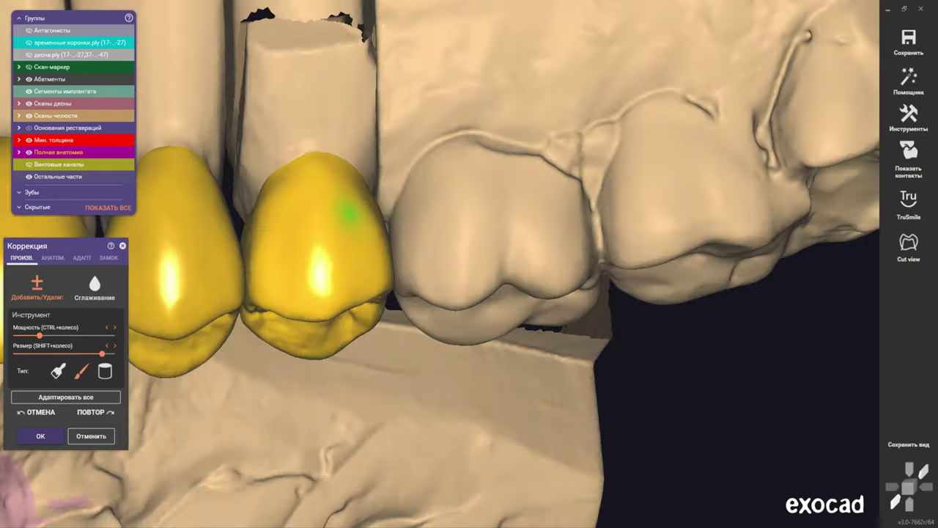
scroll(345, 269, "up", 2)
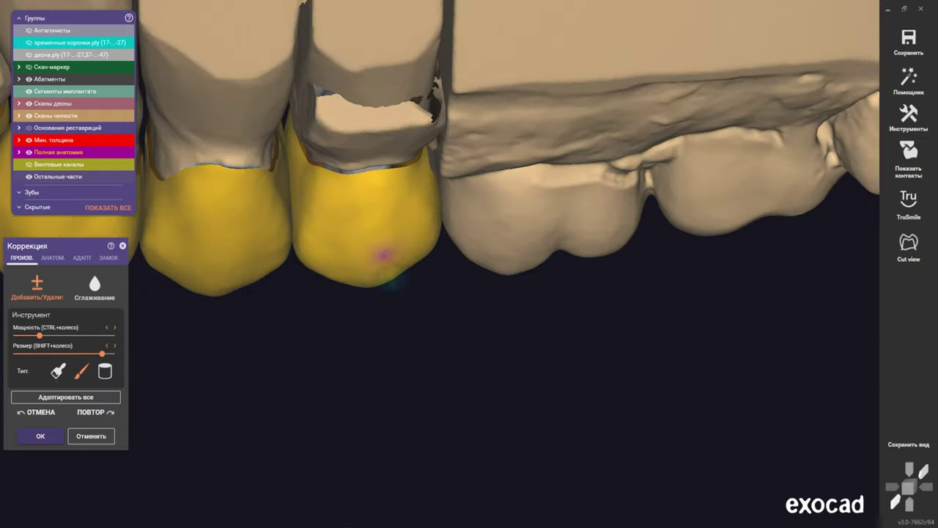
scroll(383, 255, "down", 2)
right_click_drag(383, 255, 378, 286)
scroll(376, 287, "up", 2)
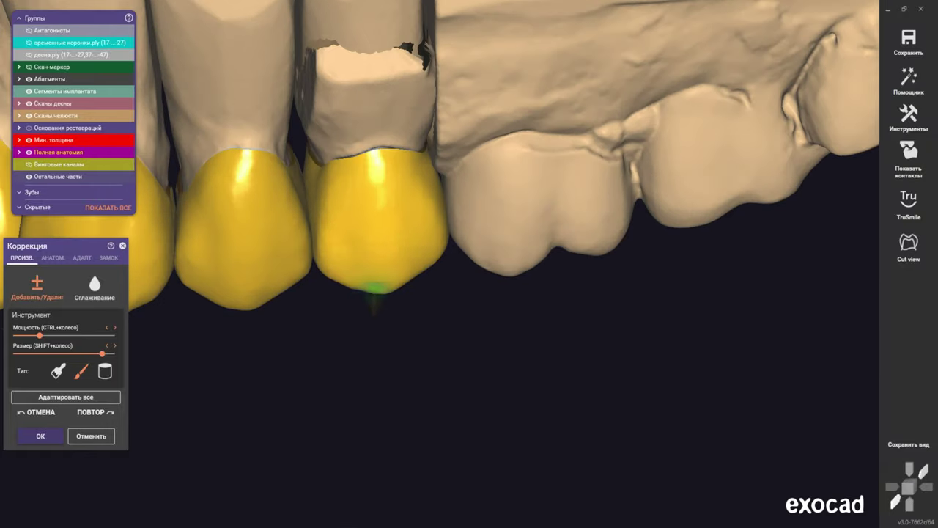
scroll(376, 288, "down", 1)
scroll(408, 235, "up", 3)
scroll(419, 318, "up", 2)
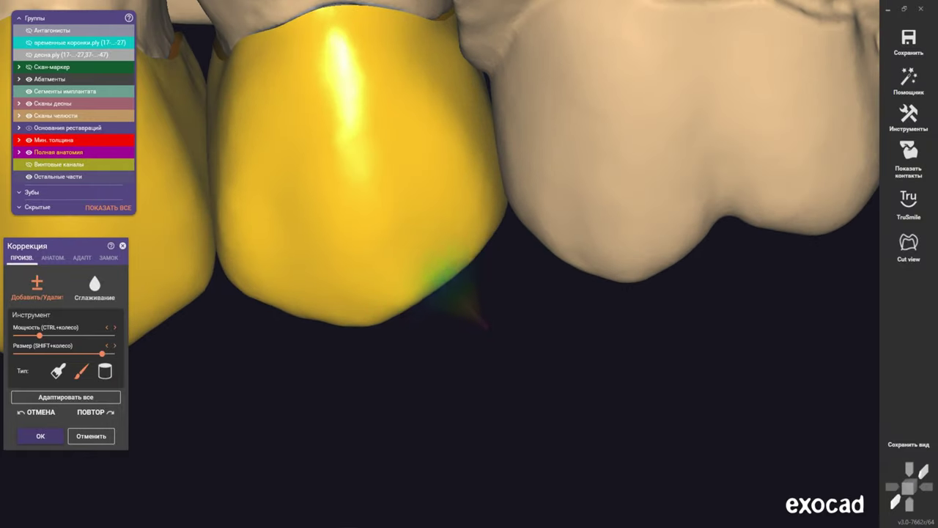
left_click_drag(393, 302, 429, 282)
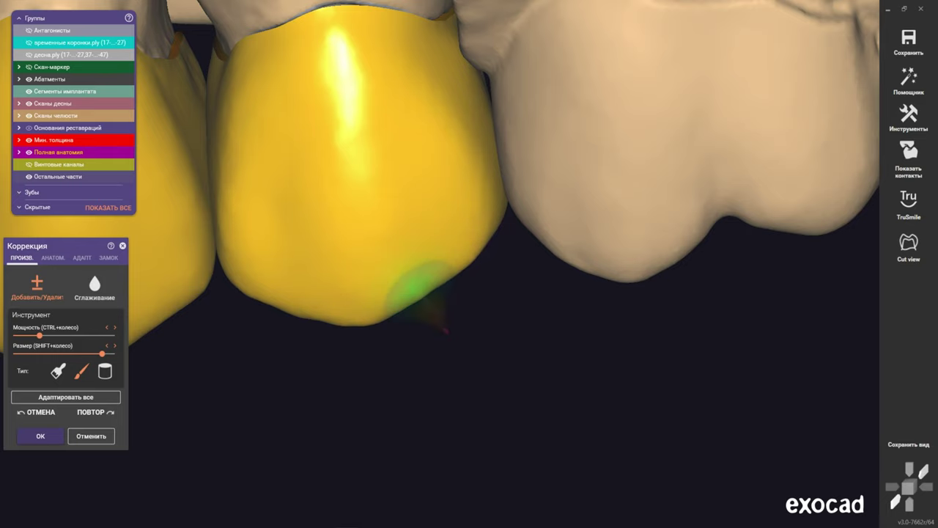
Reframe the arch obliquely from below and reshape the flagged spot on the crown's buccal face
right_click_drag(414, 289, 414, 253)
scroll(409, 286, "down", 5)
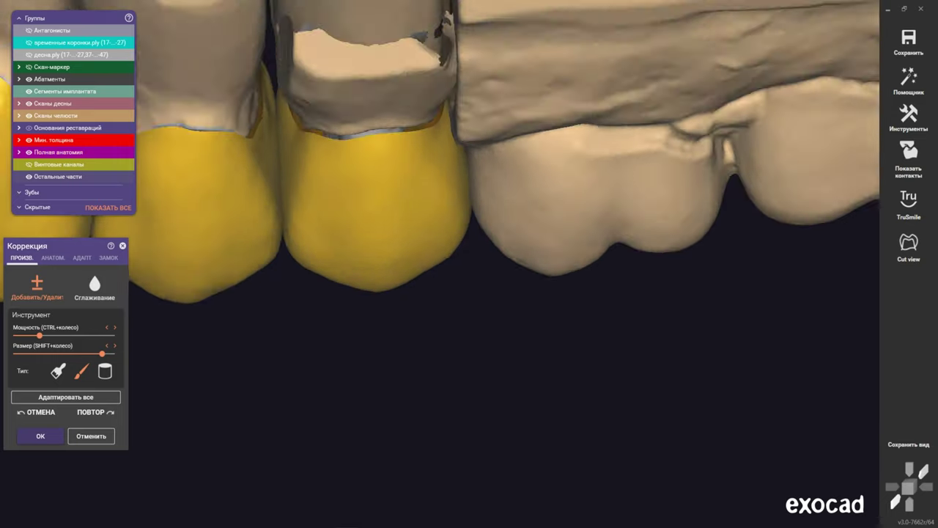
right_click_drag(409, 286, 410, 264)
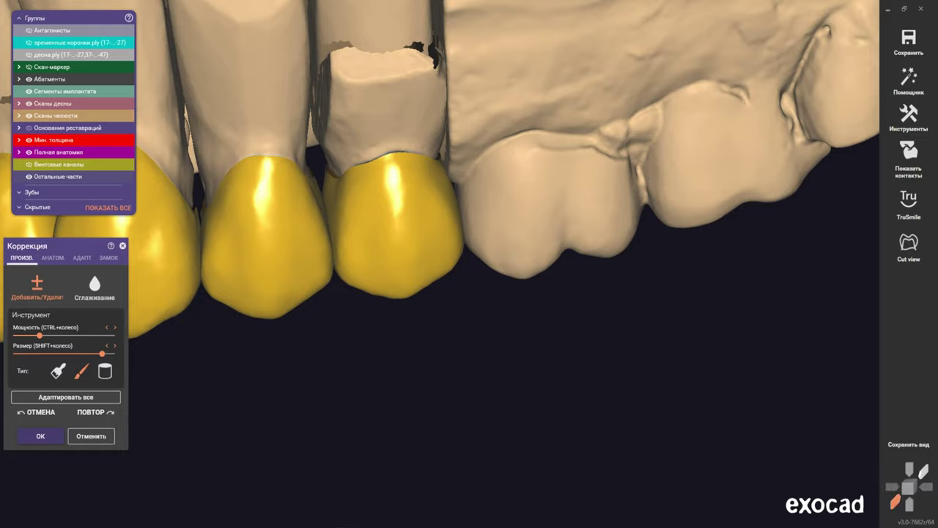
scroll(434, 234, "down", 5)
right_click_drag(434, 235, 434, 235)
scroll(434, 235, "up", 5)
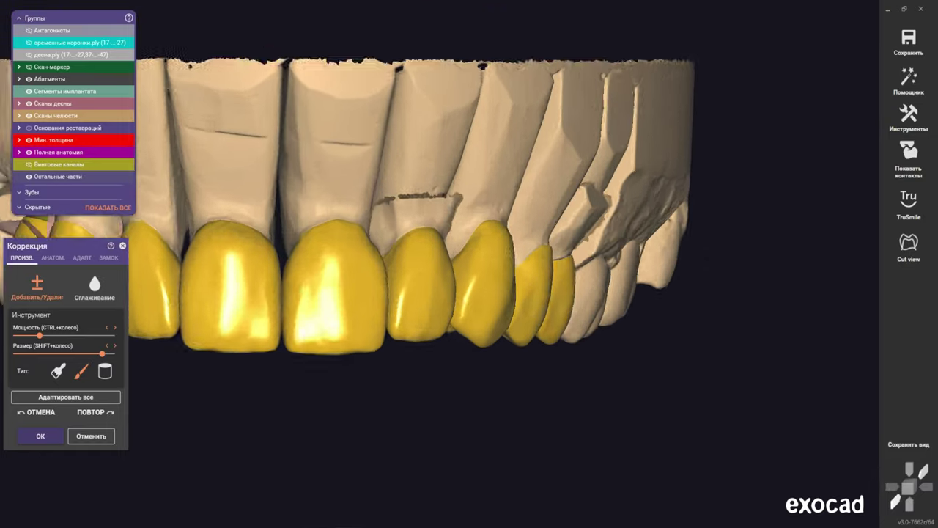
scroll(541, 303, "up", 3)
right_click_drag(541, 303, 541, 303)
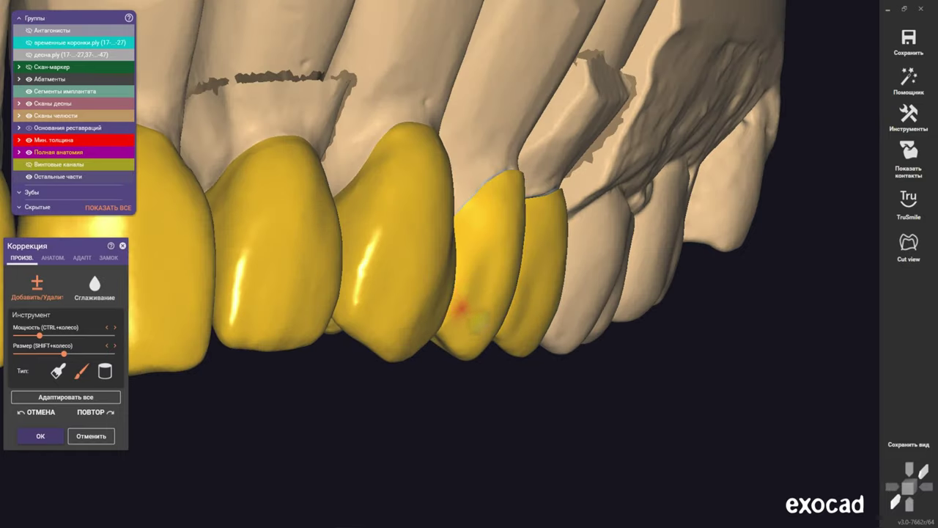
scroll(473, 294, "down", 5)
right_click_drag(473, 293, 414, 218)
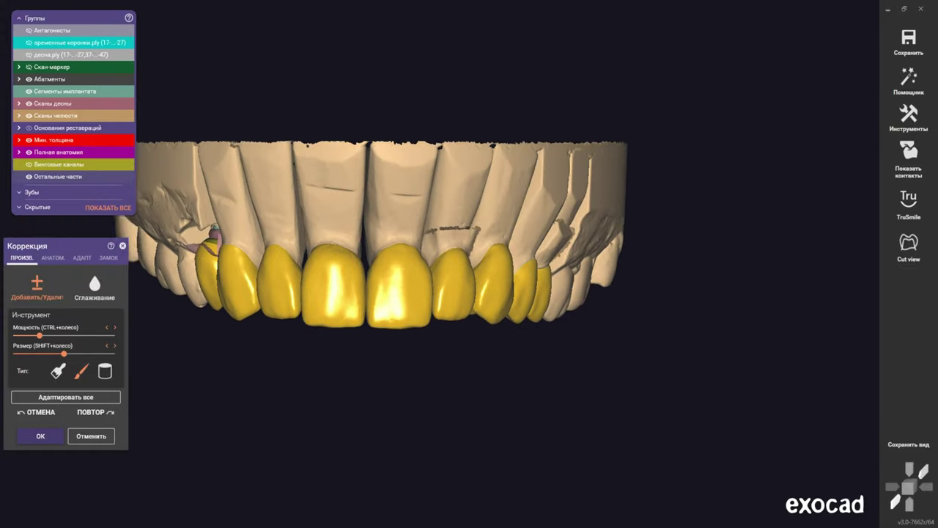
scroll(421, 259, "up", 4)
scroll(420, 260, "up", 2, "shift")
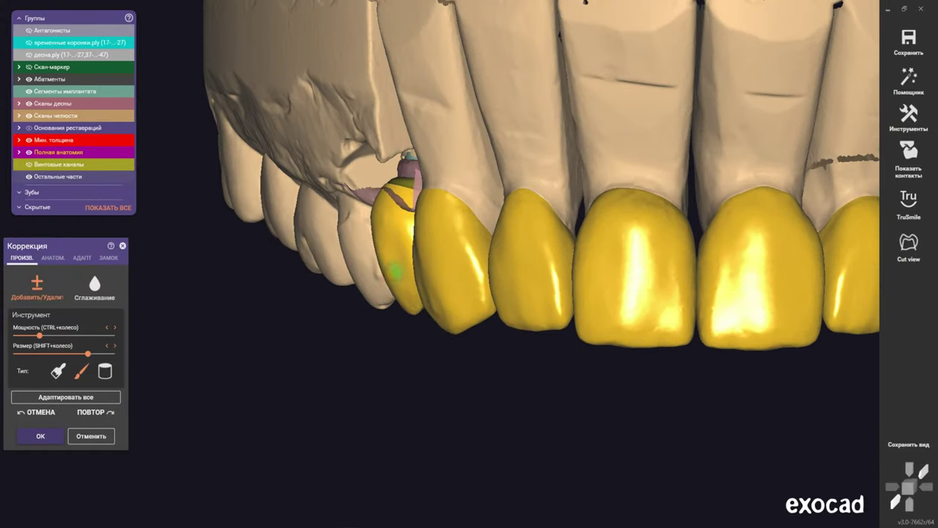
right_click_drag(396, 273, 462, 220)
scroll(457, 251, "up", 2)
scroll(401, 307, "up", 2)
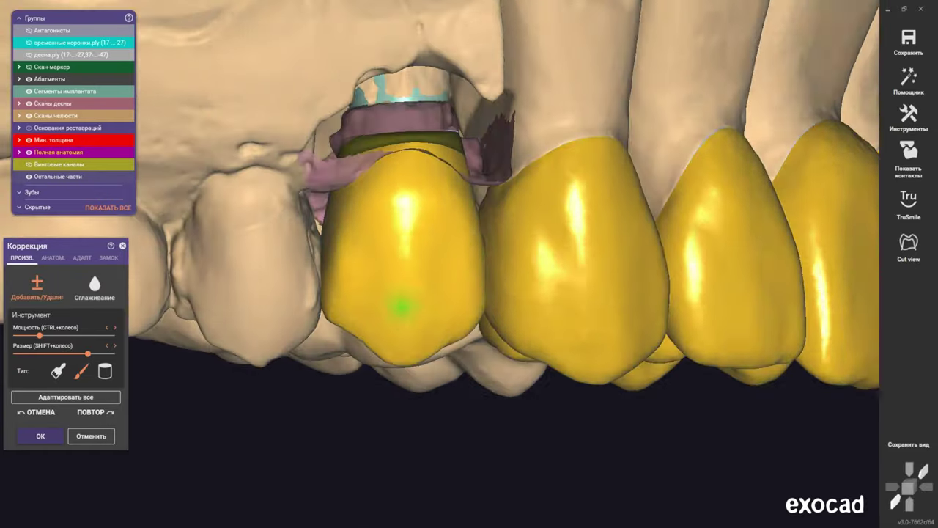
mouse_move(401, 307)
right_mouse_down()
mouse_move(452, 398)
mouse_move(463, 327)
mouse_move(461, 447)
mouse_move(461, 389)
right_mouse_up()
scroll(457, 390, "up", 2)
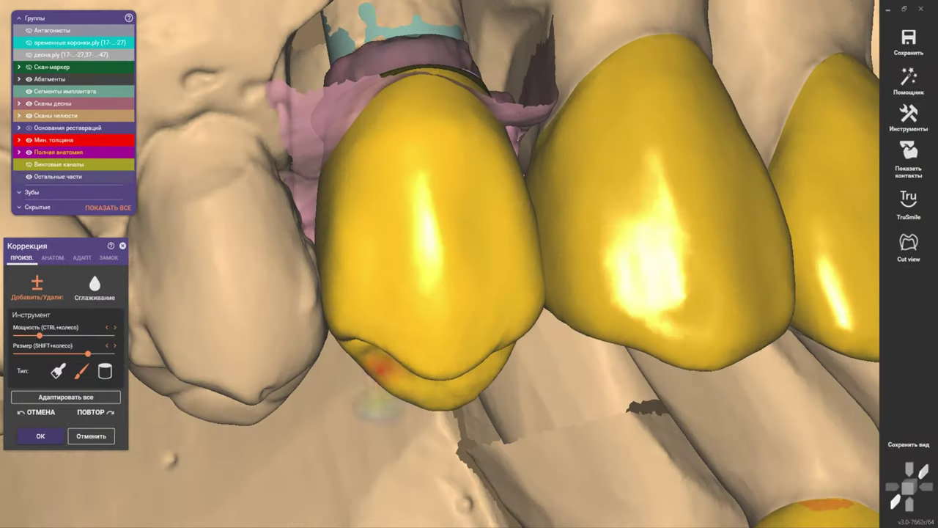
left_click(378, 371)
Sculpt the bottom edge of the same crown from a new angle
scroll(377, 370, "up", 3)
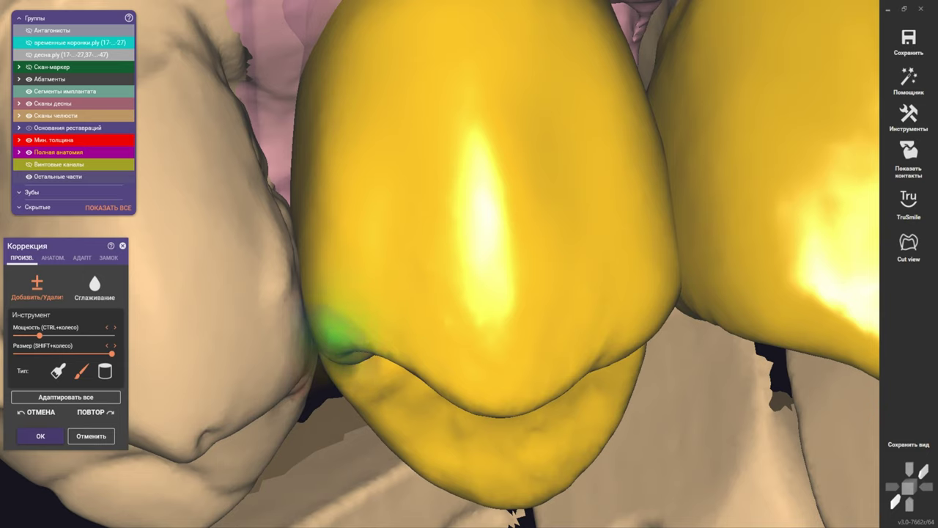
scroll(388, 335, "down", 3)
right_click_drag(419, 398, 425, 381)
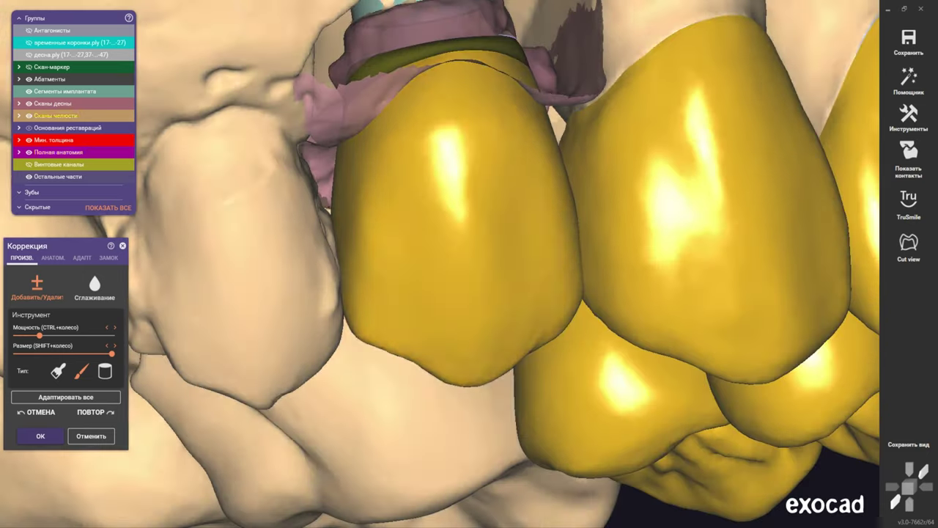
scroll(437, 367, "up", 3)
left_click(433, 370)
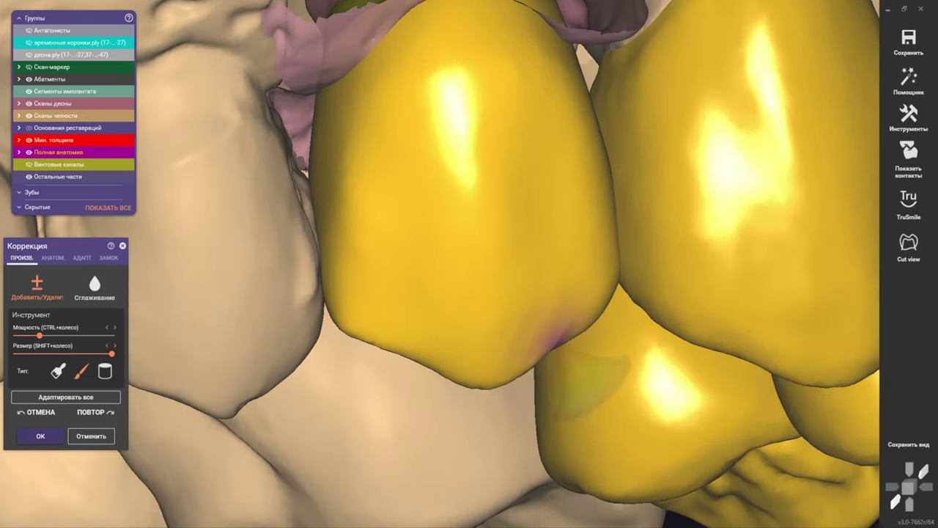
scroll(555, 339, "down", 2)
Shrink the brush and smooth the premolar crown's contour along the gum edge from a buccal view
right_click_drag(562, 335, 439, 264)
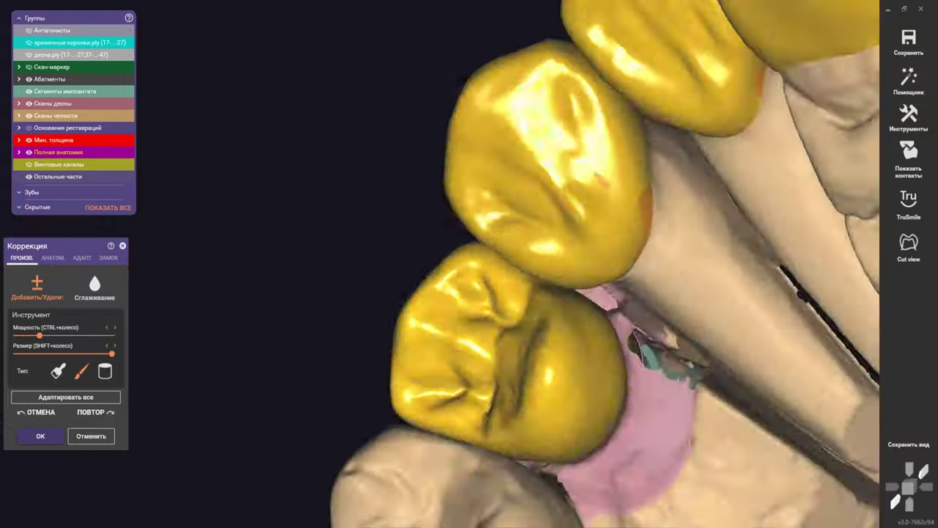
scroll(421, 317, "up", 2)
scroll(440, 356, "up", 2)
scroll(447, 396, "down", 2, "shift")
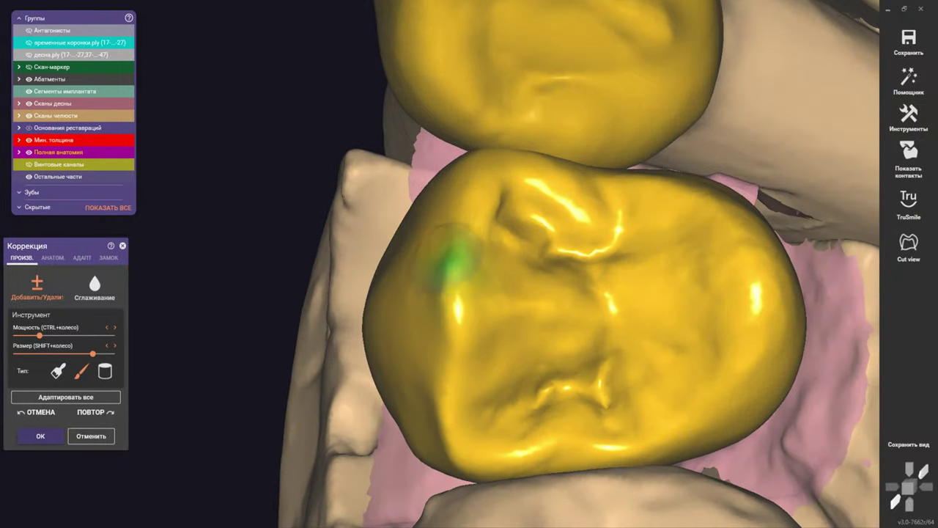
scroll(484, 161, "down", 2)
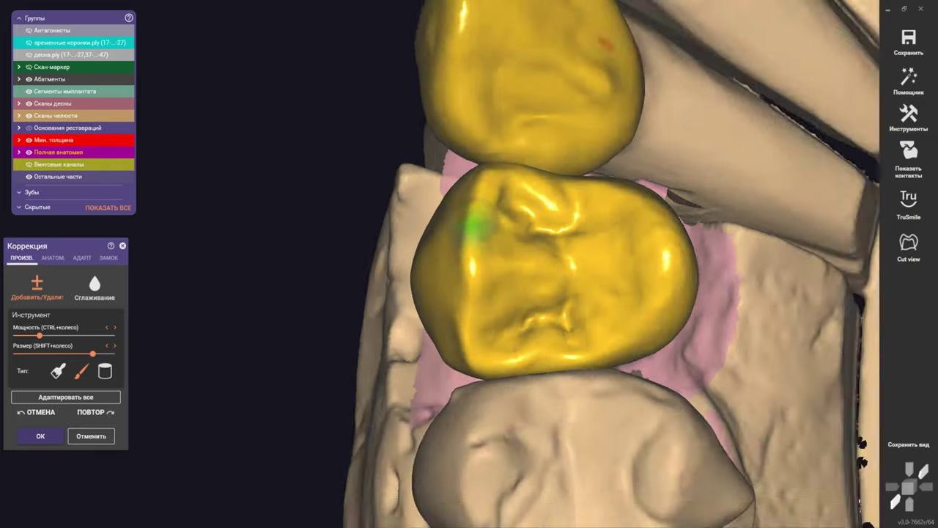
mouse_move(419, 220)
right_mouse_down()
mouse_move(419, 244)
mouse_move(490, 233)
mouse_move(293, 239)
right_mouse_up()
scroll(416, 239, "up", 2)
scroll(377, 227, "up", 2)
scroll(490, 234, "up", 1, "shift")
left_click_drag(247, 210, 311, 242)
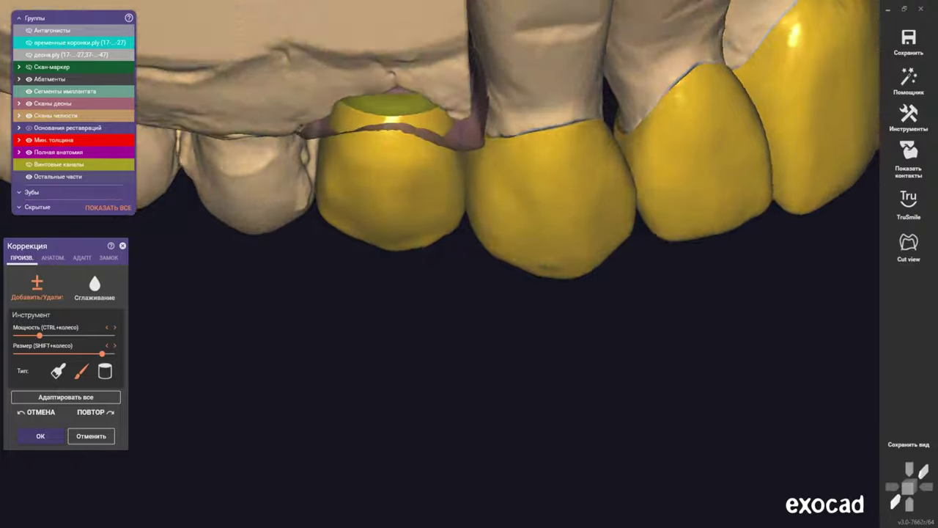
scroll(419, 209, "up", 3, "shift")
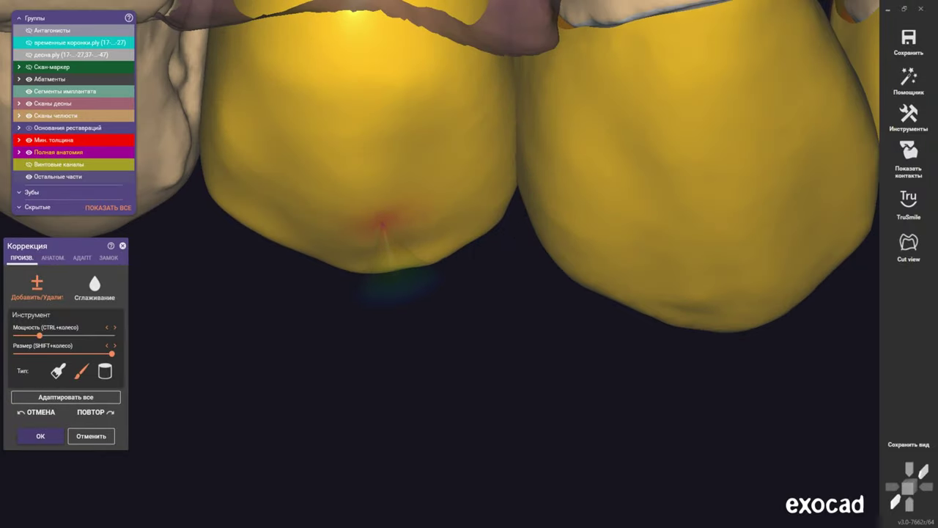
scroll(469, 146, "up", 3)
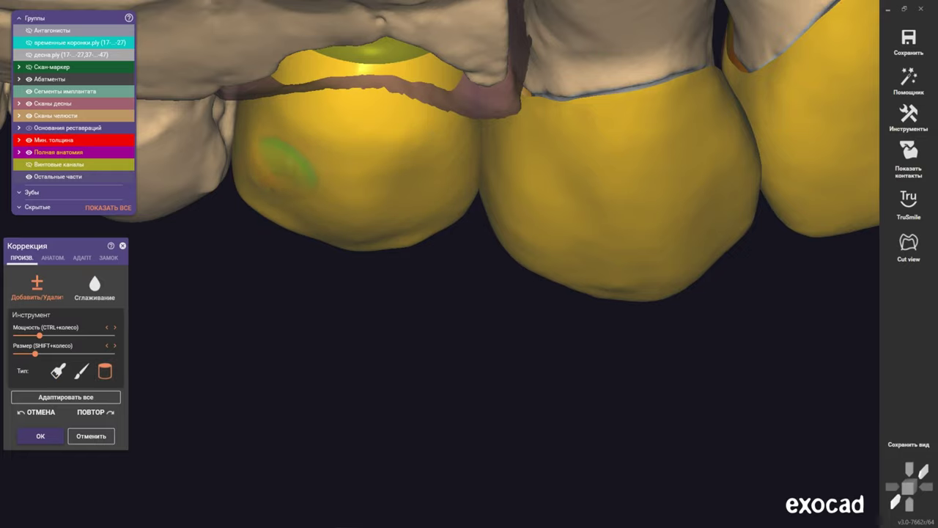
Orbit and zoom onto the left yellow crowns to inspect their incisal edges
right_click_drag(287, 162, 440, 264)
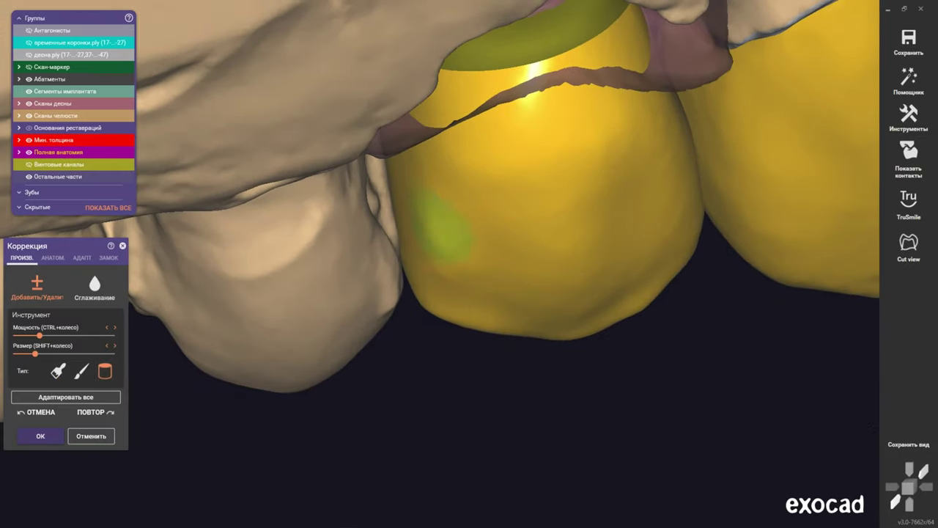
scroll(434, 283, "down", 2, "shift")
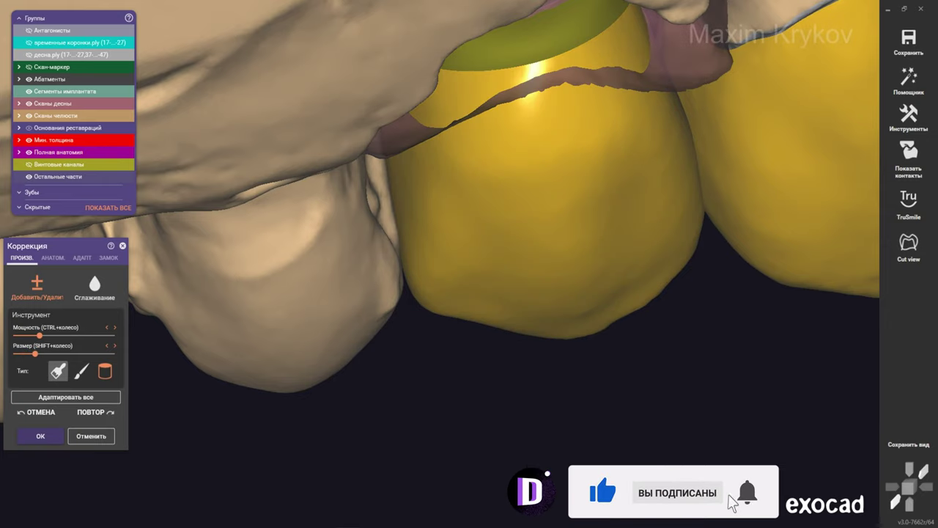
scroll(546, 198, "down", 2, "shift")
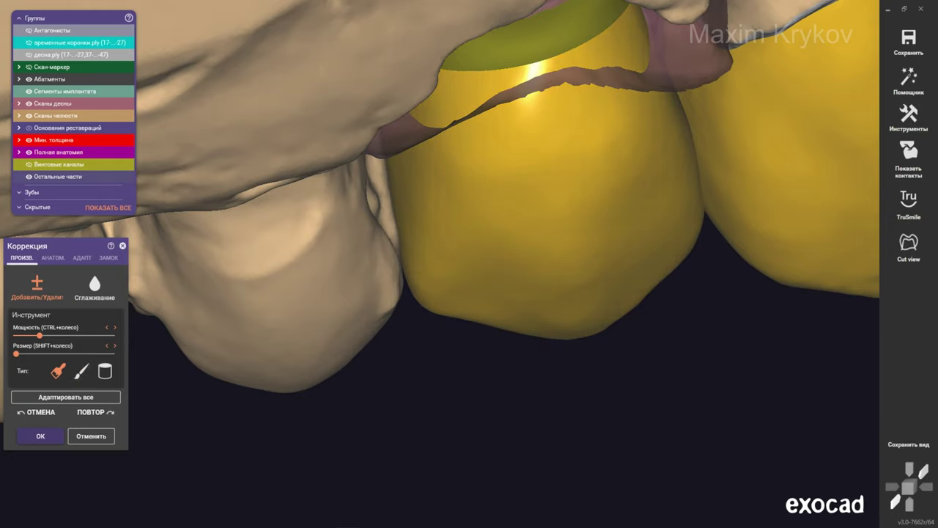
scroll(557, 242, "up", 5, "shift")
mouse_move(555, 230)
right_mouse_down()
mouse_move(454, 262)
mouse_move(469, 293)
right_mouse_up()
right_click_drag(514, 241, 539, 198)
scroll(538, 197, "up", 3)
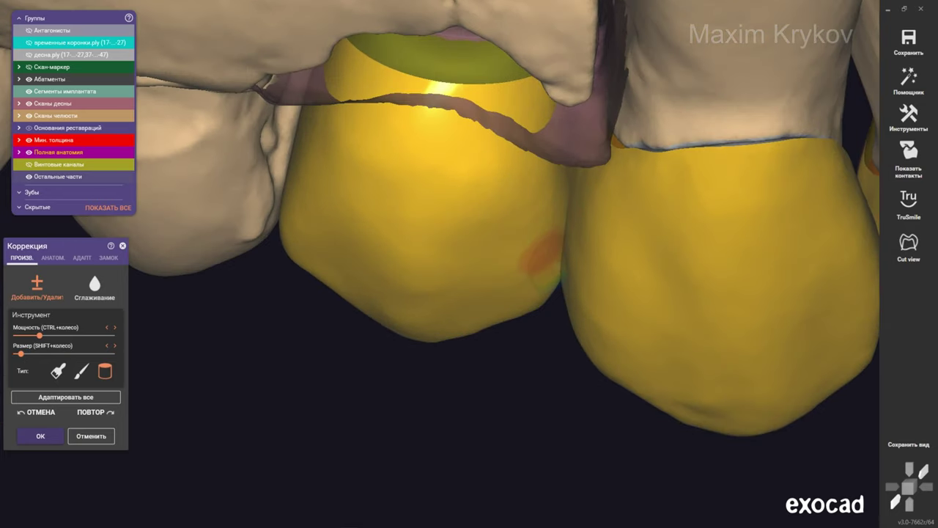
scroll(541, 196, "up", 2)
scroll(541, 197, "down", 4, "shift")
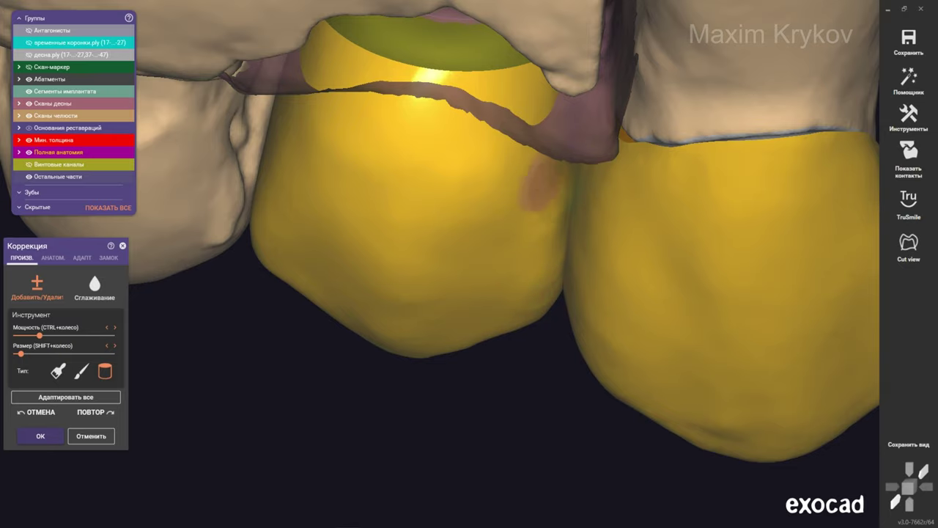
scroll(513, 235, "down", 2)
right_click_drag(481, 233, 477, 289)
scroll(476, 289, "up", 3)
scroll(476, 289, "down", 1)
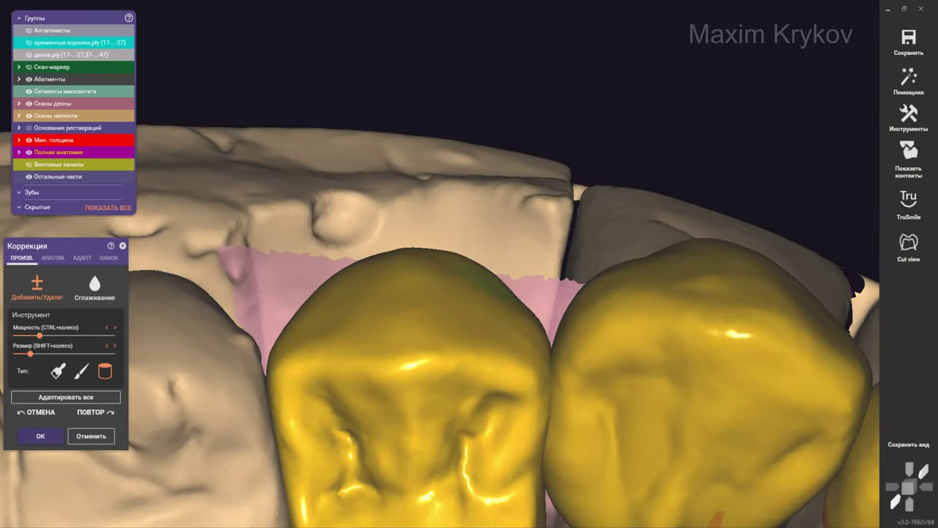
scroll(477, 291, "up", 4, "shift")
Pick the first brush shape and review the left crowns' edges from side and front views
left_click(58, 371)
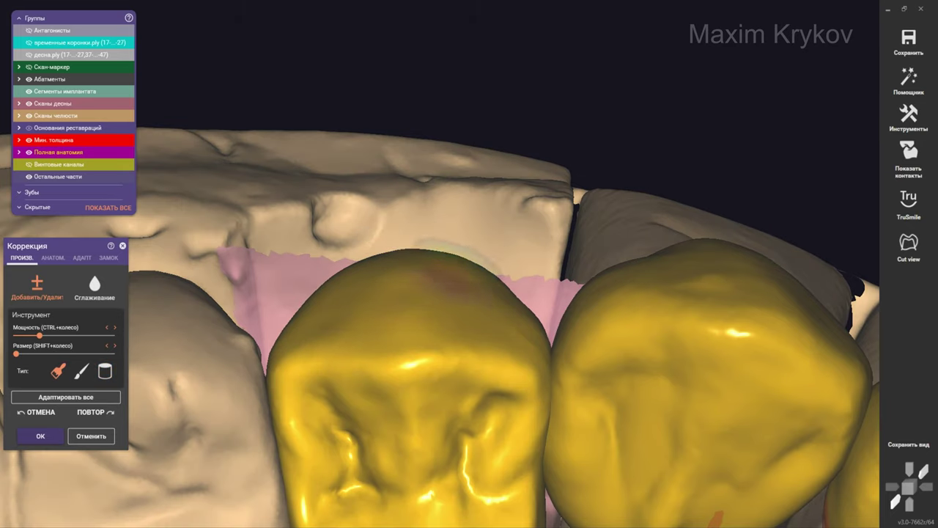
right_click_drag(473, 248, 429, 302)
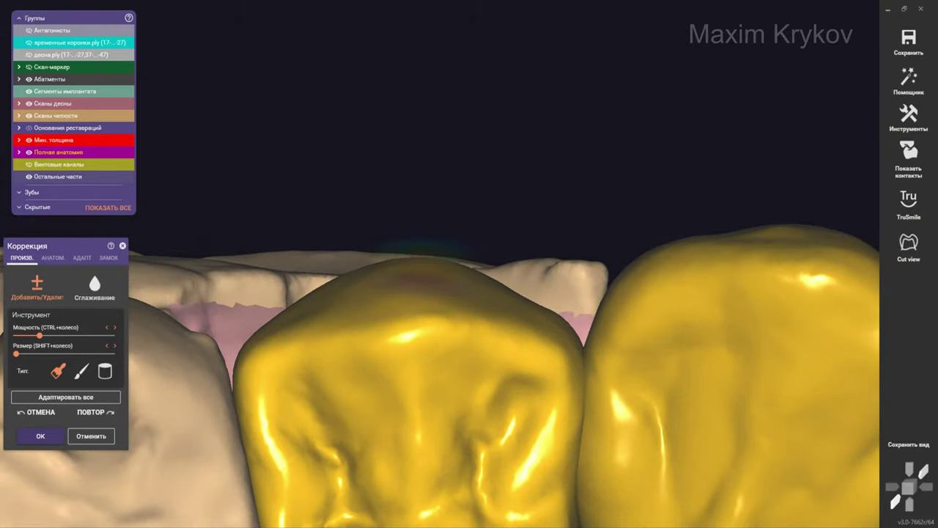
mouse_move(422, 250)
right_mouse_down()
mouse_move(456, 374)
mouse_move(472, 318)
mouse_move(450, 318)
mouse_move(469, 374)
right_mouse_up()
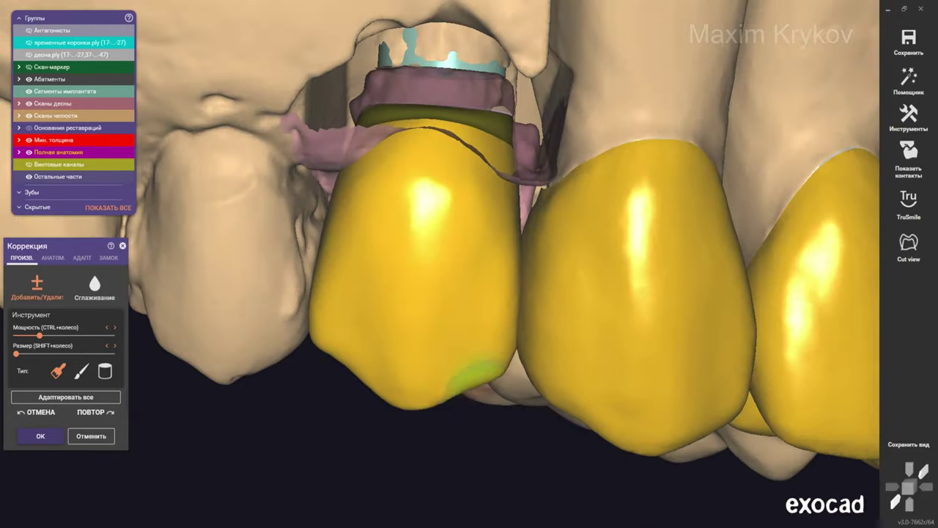
right_click_drag(366, 387, 389, 381)
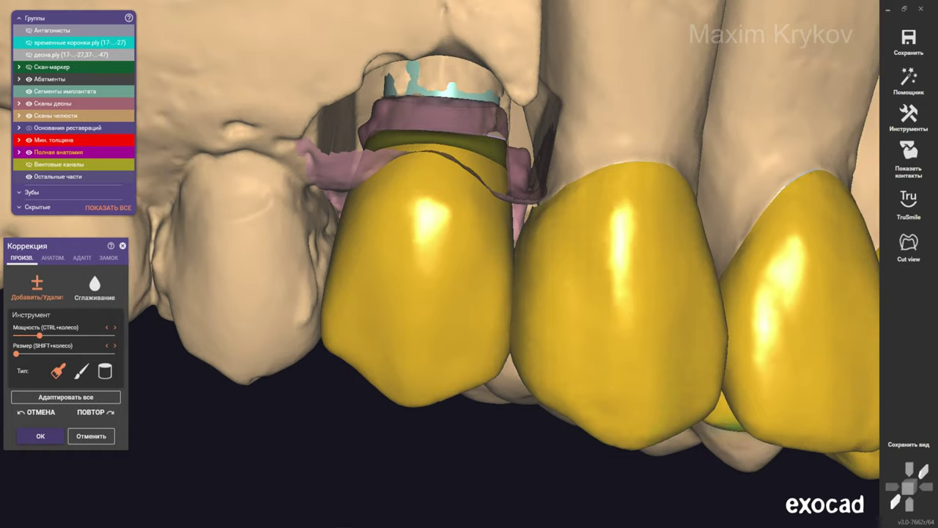
scroll(469, 242, "down", 3)
scroll(470, 242, "down", 3)
Zoom in close for a low frontal view of the left front crowns and gum
scroll(469, 242, "up", 1)
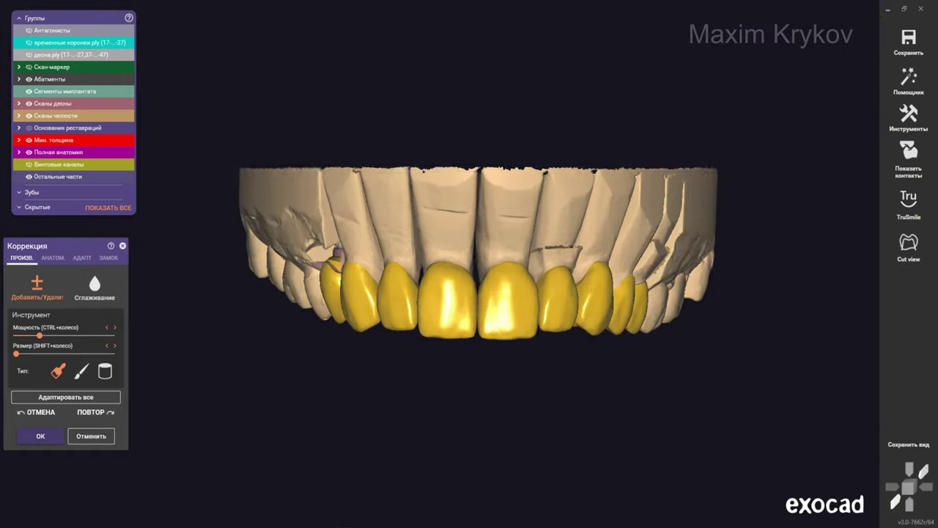
scroll(470, 242, "up", 3)
scroll(319, 258, "up", 3)
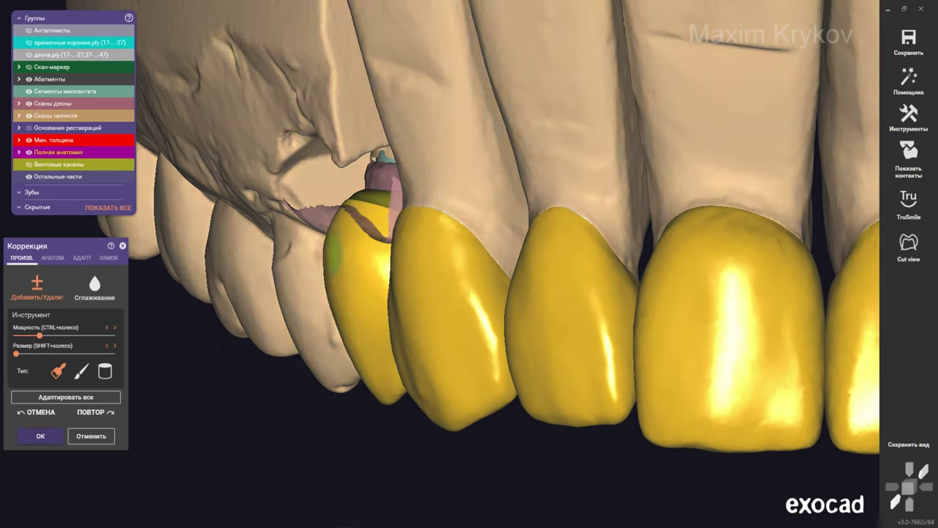
scroll(334, 250, "up", 2)
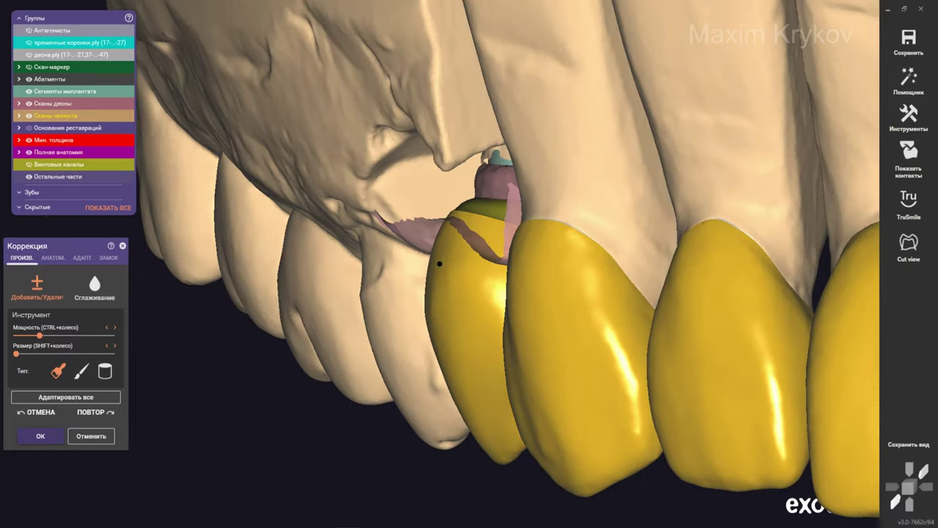
mouse_move(437, 260)
right_mouse_down()
mouse_move(440, 220)
mouse_move(469, 242)
mouse_move(454, 245)
mouse_move(454, 293)
right_mouse_up()
scroll(440, 220, "up", 3)
scroll(440, 220, "up", 2)
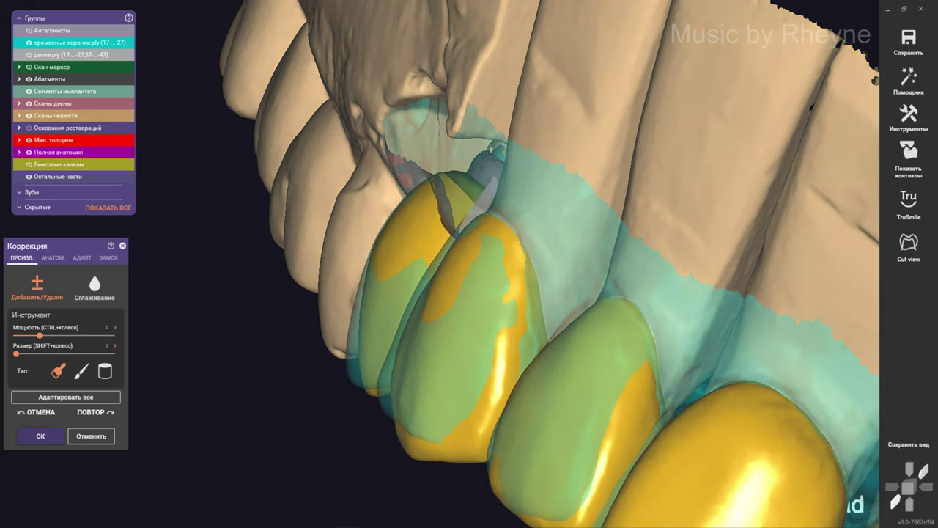
Open the АНАТОМ. correction options and view the crowns from below against the translucent lower jaw
left_click(52, 257)
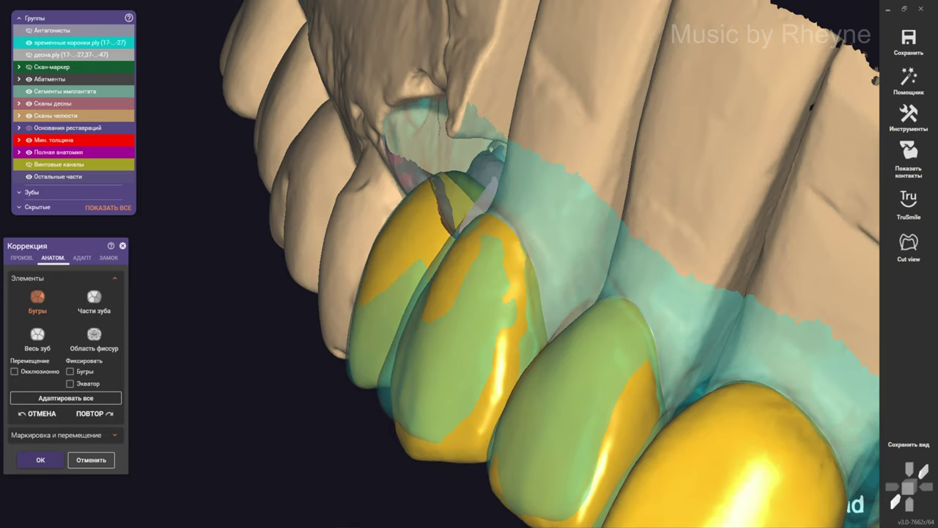
left_click(909, 502)
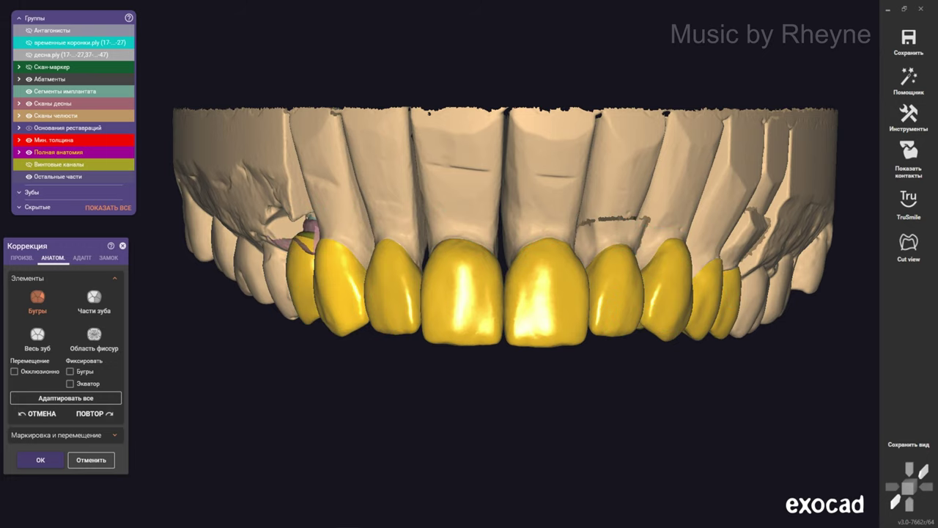
scroll(301, 279, "up", 3)
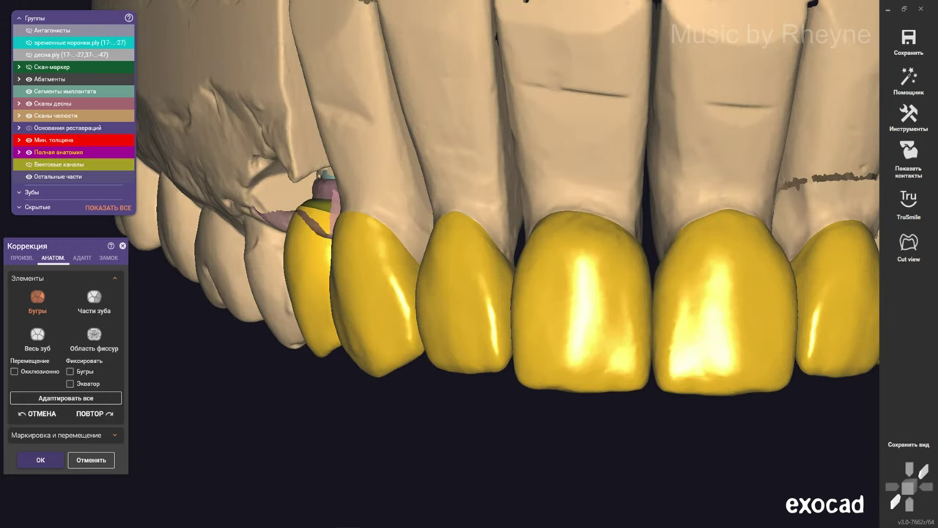
right_click_drag(440, 265, 557, 220)
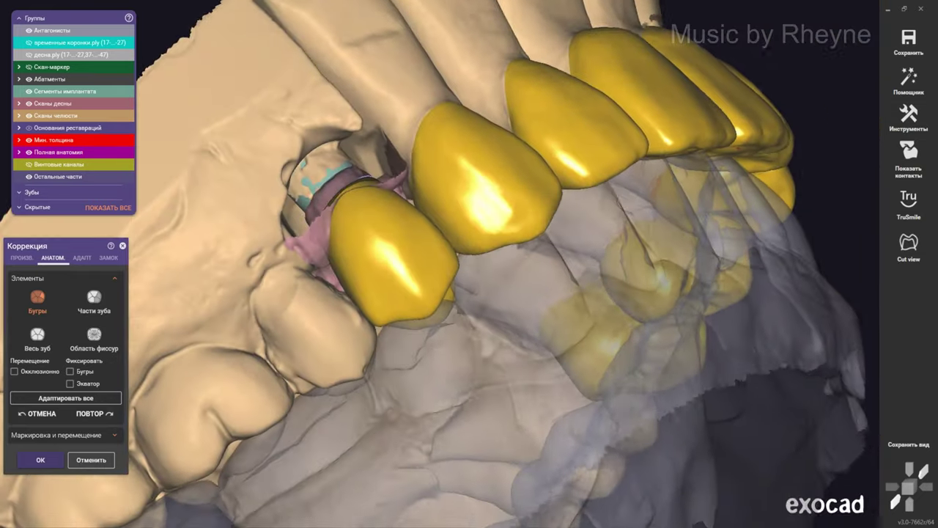
Switch back to ПРОИЗВ. freeform sculpting with the brush Размер at maximum
scroll(439, 264, "up", 2)
left_click(21, 257)
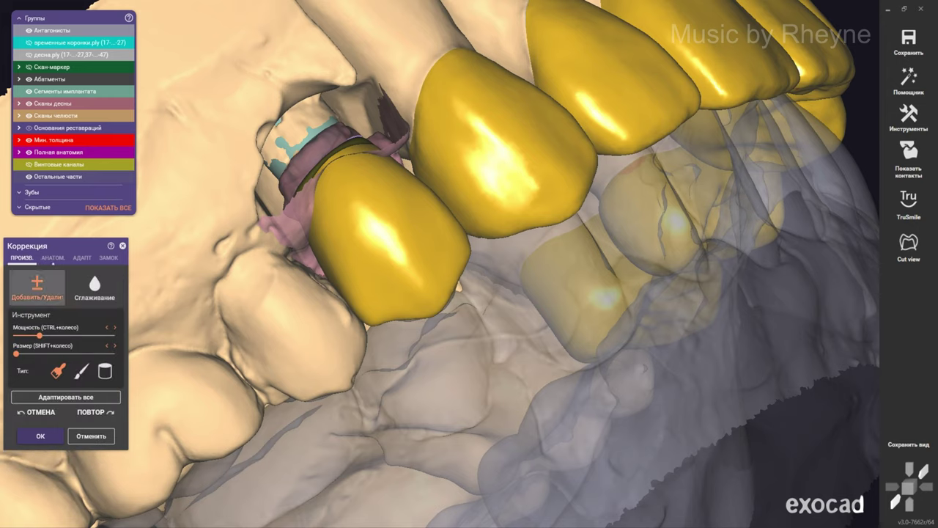
scroll(395, 322, "up", 5, "shift")
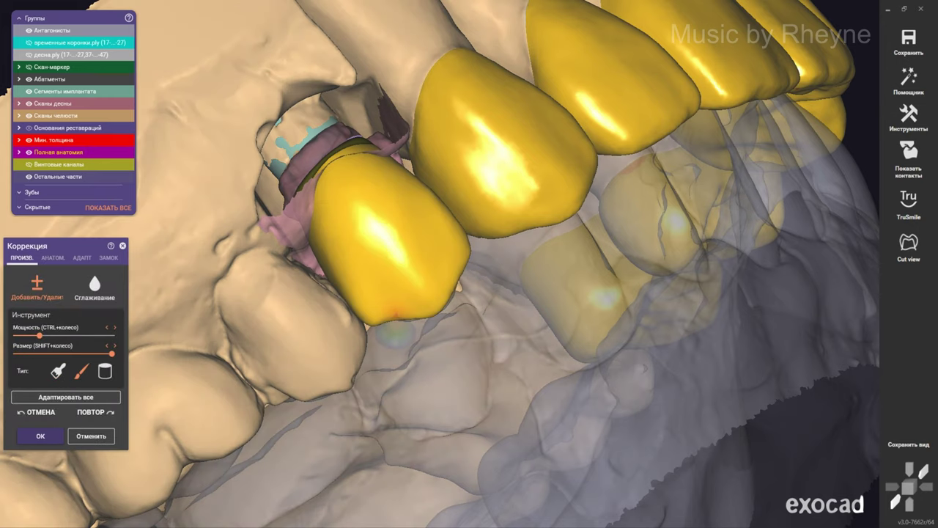
scroll(396, 329, "up", 3)
scroll(400, 367, "up", 2)
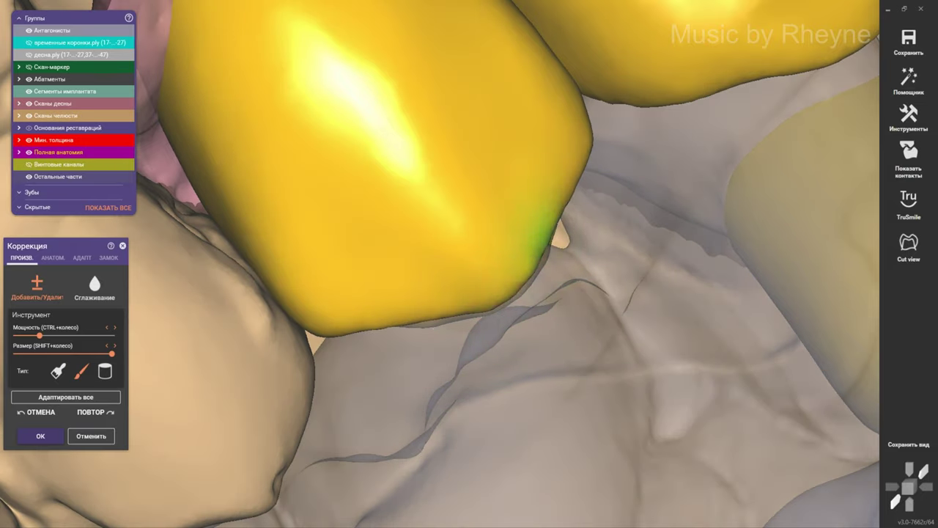
scroll(469, 300, "down", 5)
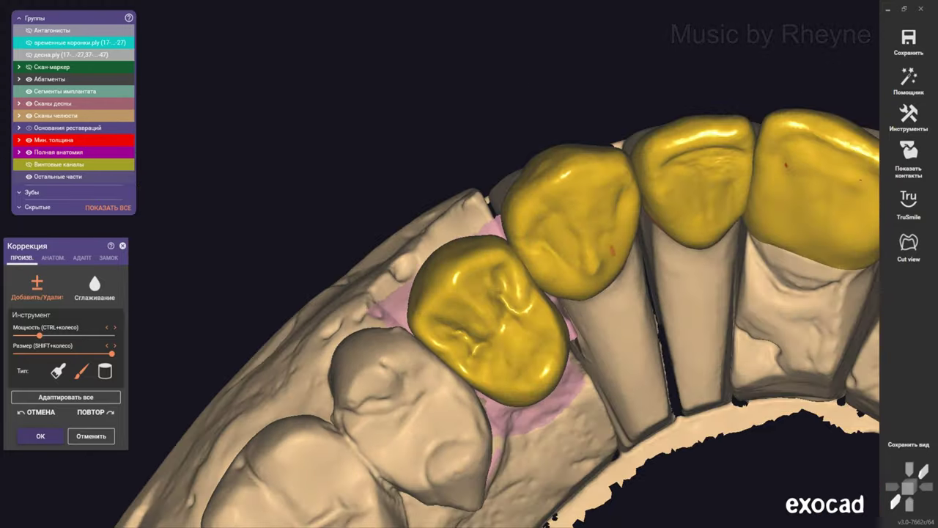
Toggle to АНАТОМ. and back to ПРОИЗВ., then tilt and zoom onto the left crowns
left_click(52, 258)
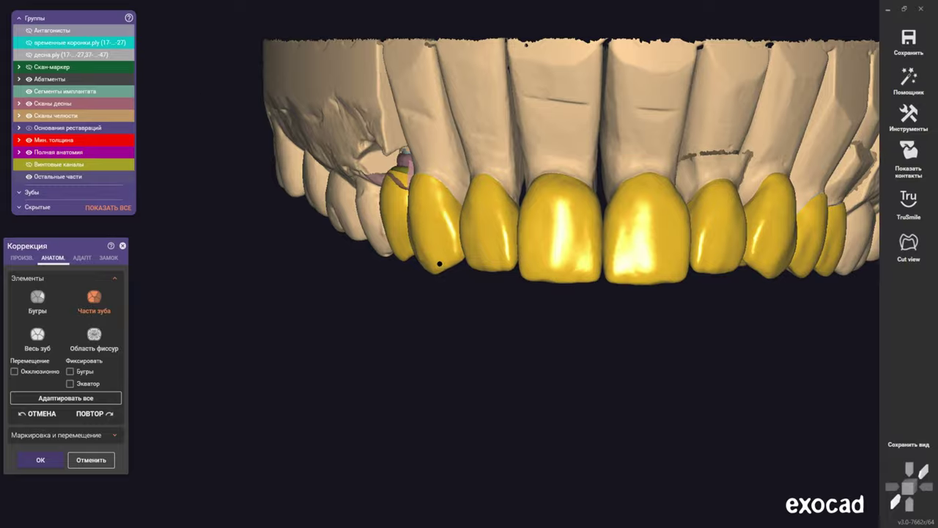
left_click(21, 257)
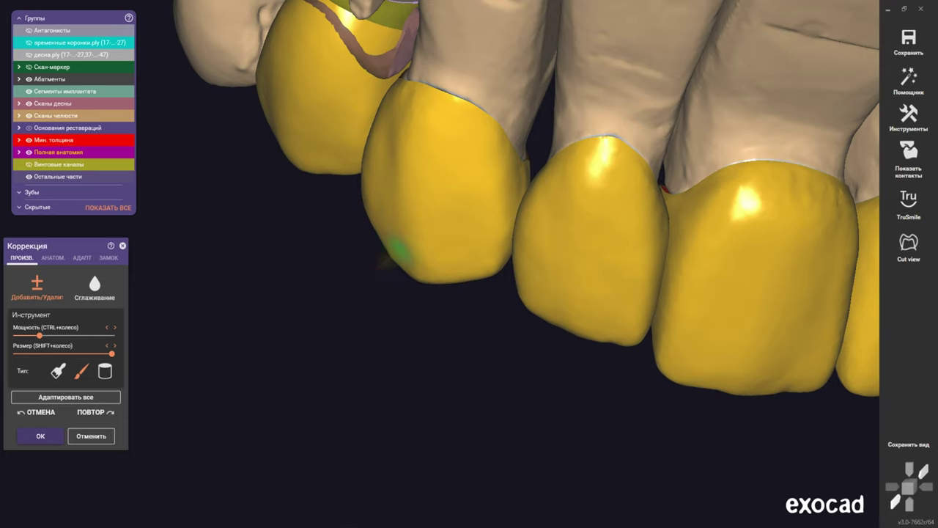
right_click_drag(396, 251, 411, 220)
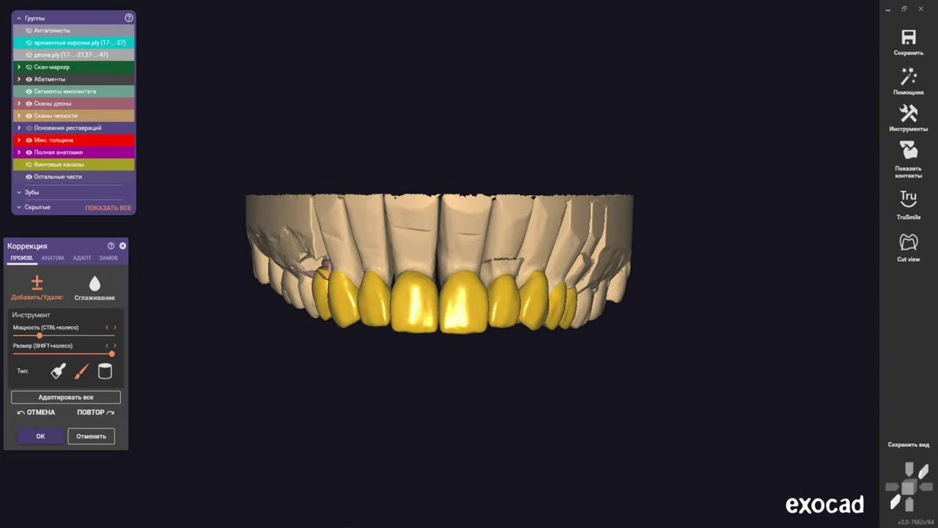
scroll(329, 268, "up", 2)
scroll(329, 268, "up", 2)
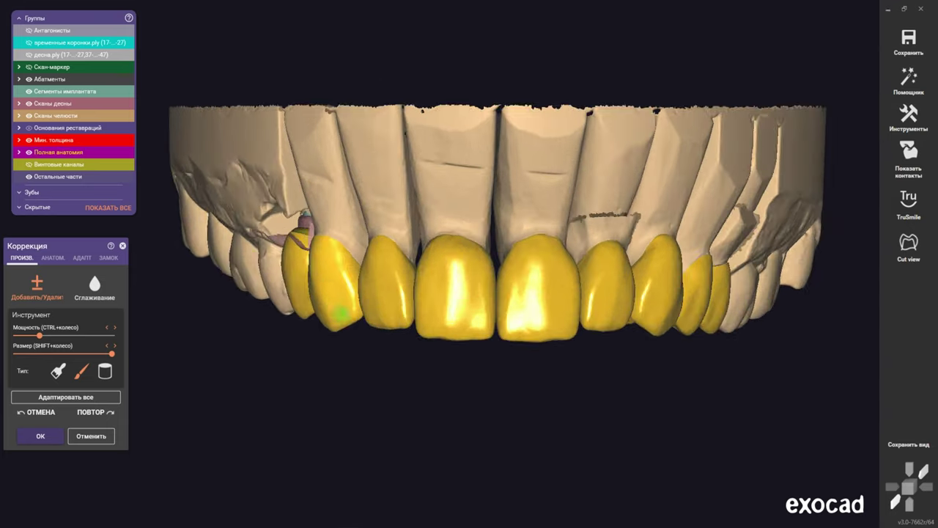
scroll(328, 269, "up", 2)
Rotate to an occlusal view and hide the implant crown to expose the screw-channel rings
mouse_move(328, 268)
right_mouse_down()
mouse_move(440, 262)
mouse_move(367, 218)
right_mouse_up()
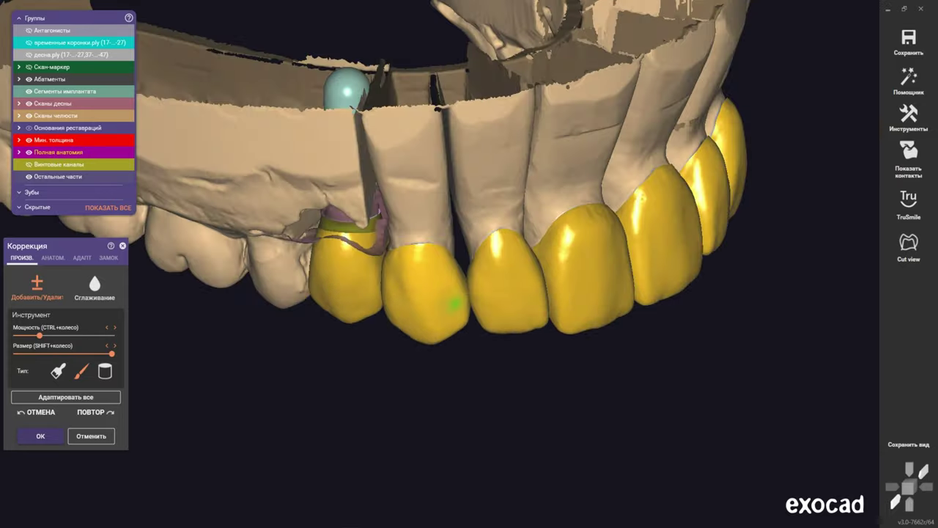
scroll(451, 317, "up", 3)
mouse_move(451, 317)
right_mouse_down()
mouse_move(447, 293)
mouse_move(433, 315)
right_mouse_up()
scroll(429, 323, "up", 2)
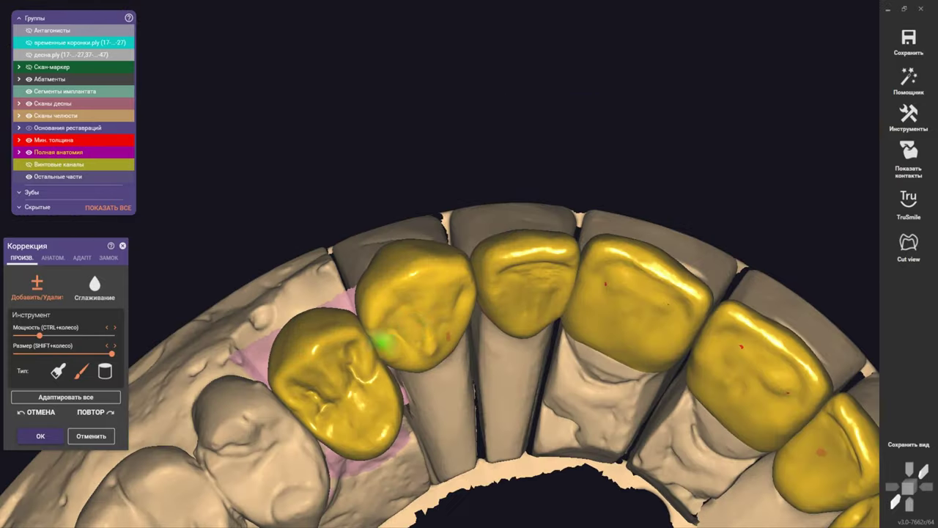
mouse_move(384, 341)
right_mouse_down()
mouse_move(440, 264)
mouse_move(442, 216)
right_mouse_up()
scroll(442, 215, "up", 2)
scroll(440, 308, "up", 1)
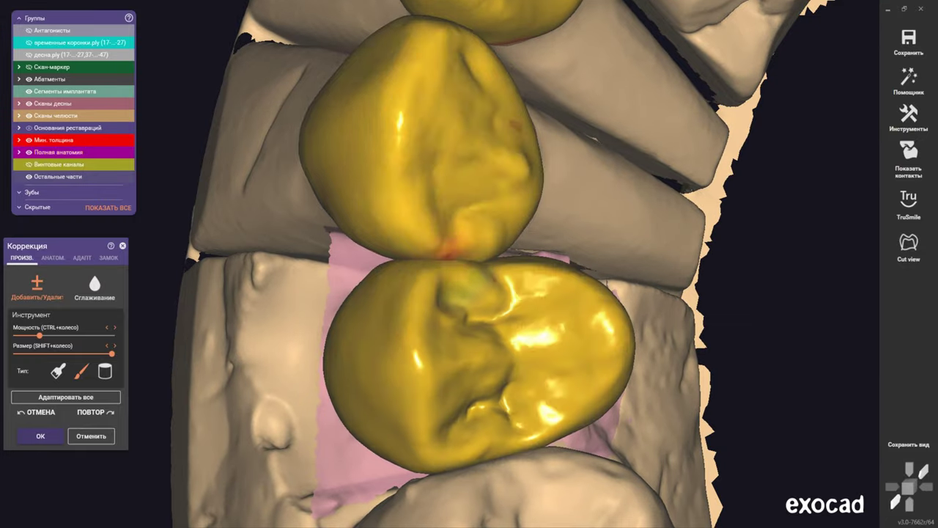
mouse_move(389, 373)
right_mouse_down()
mouse_move(383, 314)
mouse_move(392, 303)
right_mouse_up()
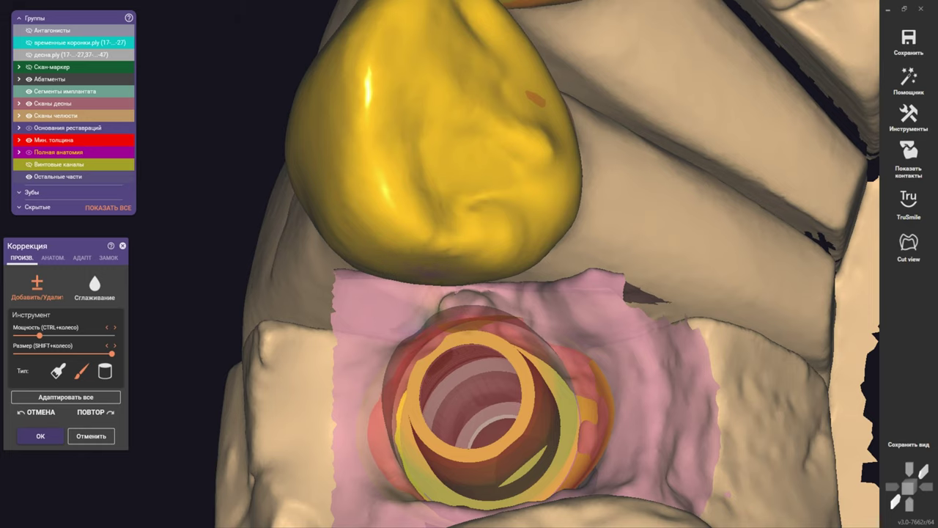
scroll(430, 283, "down", 2)
scroll(419, 293, "down", 2)
scroll(454, 289, "up", 2)
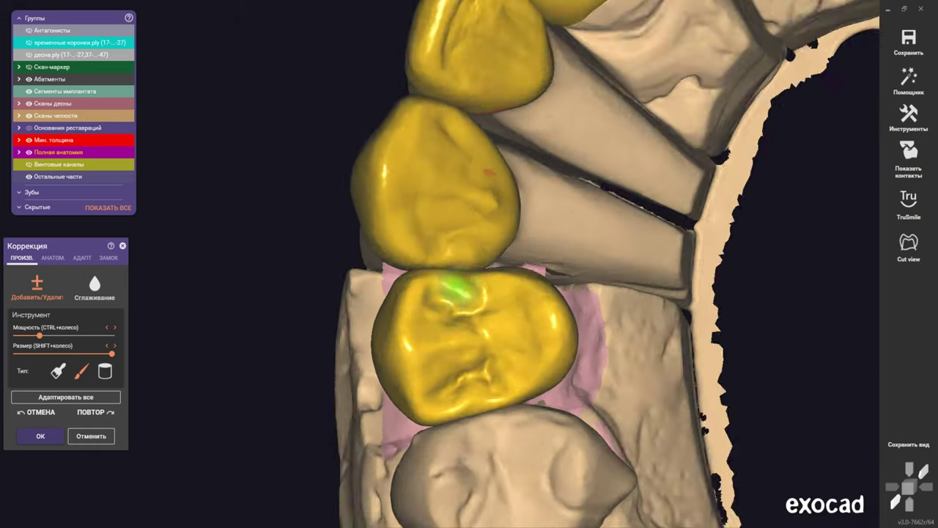
scroll(454, 290, "up", 2)
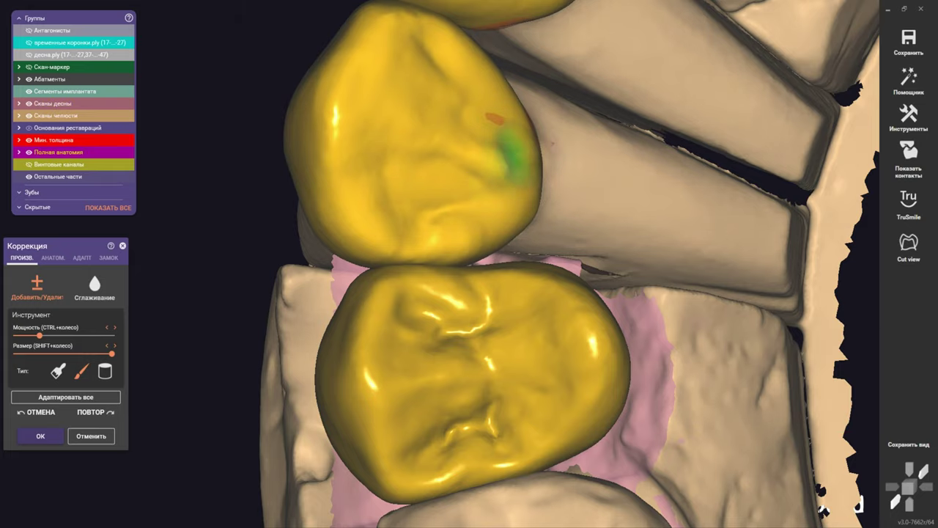
scroll(469, 308, "up", 2)
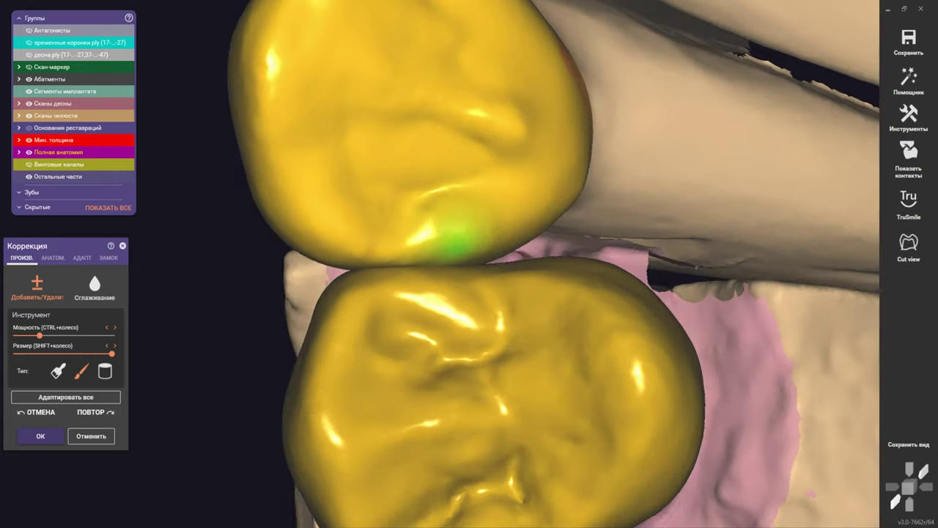
scroll(411, 242, "down", 1)
right_click_drag(447, 290, 400, 246)
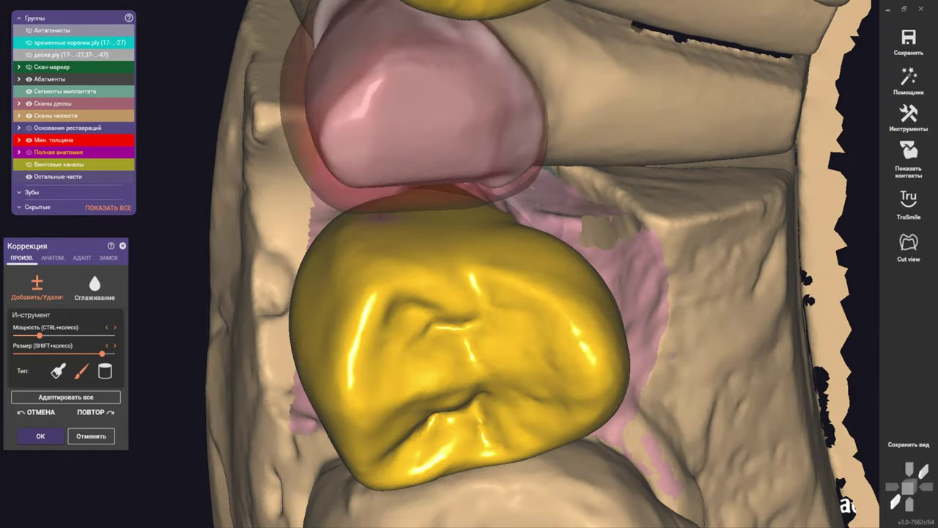
scroll(480, 153, "down", 4)
right_click_drag(457, 82, 294, 220)
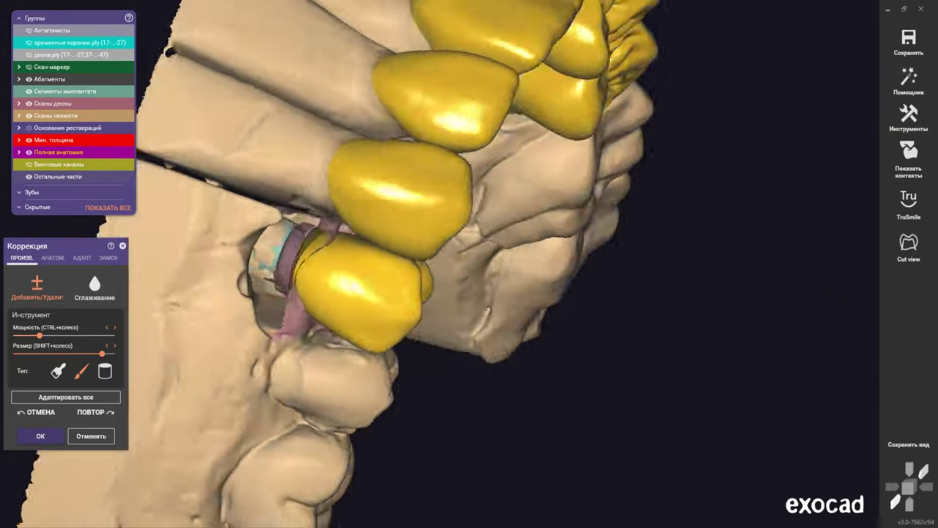
scroll(330, 264, "up", 3)
scroll(330, 264, "up", 1)
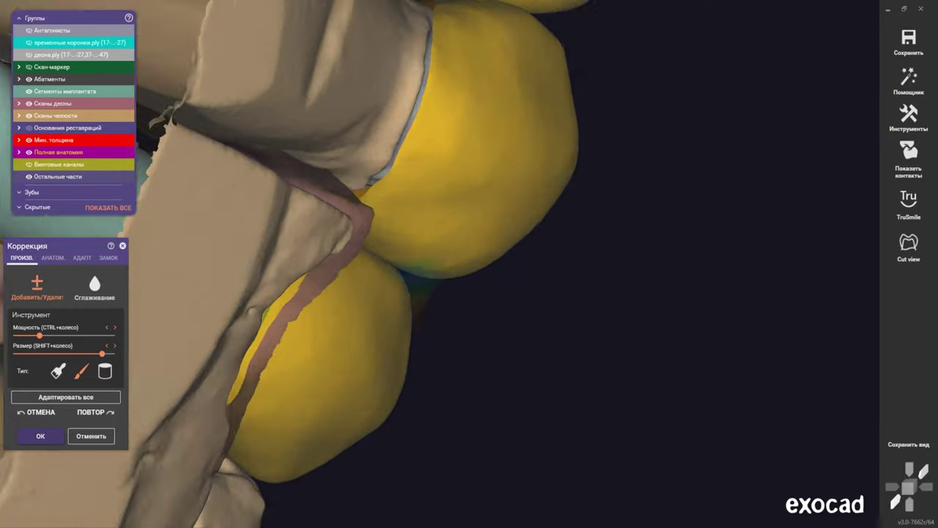
right_click_drag(366, 264, 411, 242)
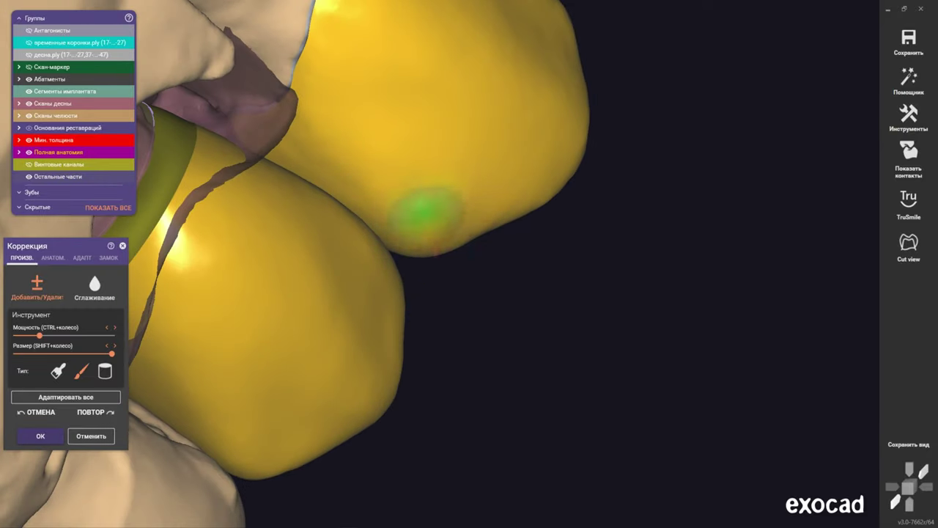
right_click_drag(439, 194, 436, 308)
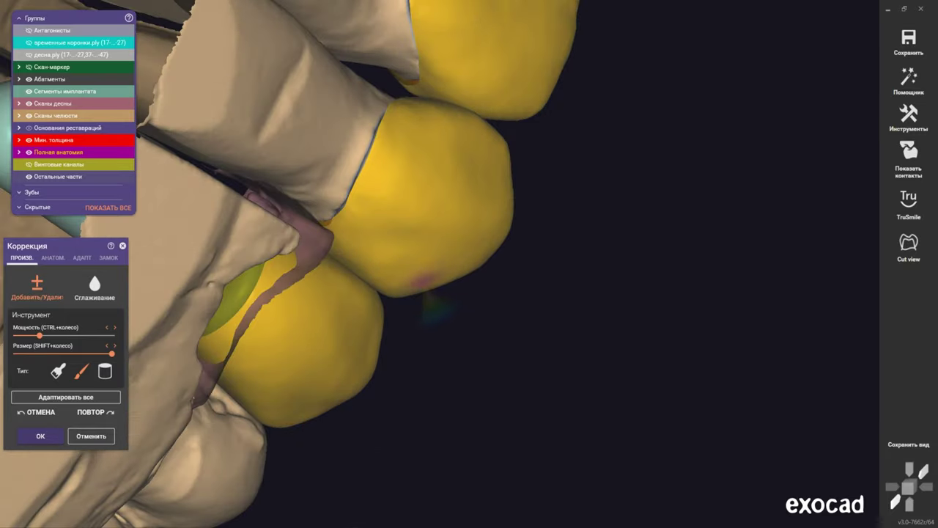
mouse_move(440, 266)
right_mouse_down()
mouse_move(411, 308)
mouse_move(450, 242)
right_mouse_up()
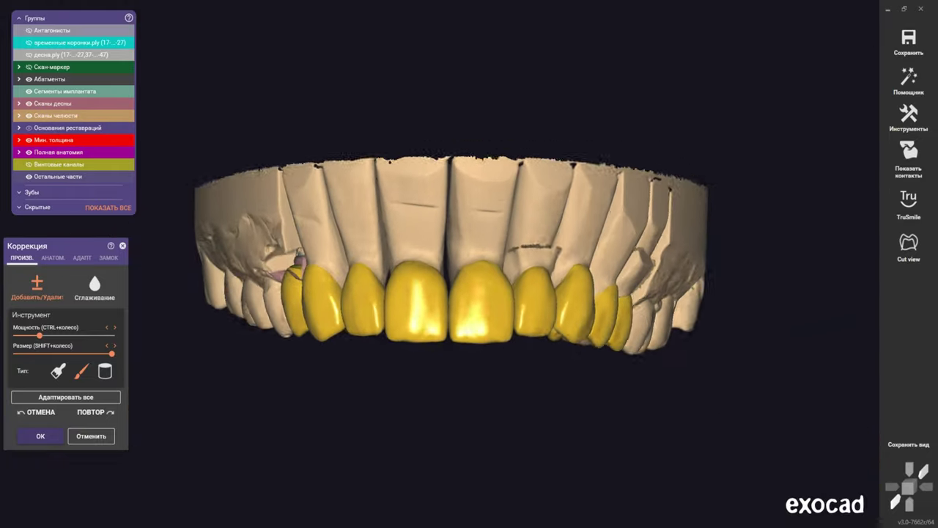
Shrink the free-form brush and reshape the left central crown's labial surface near the gum line
scroll(432, 327, "up", 2)
scroll(377, 288, "up", 3)
scroll(342, 262, "up", 3)
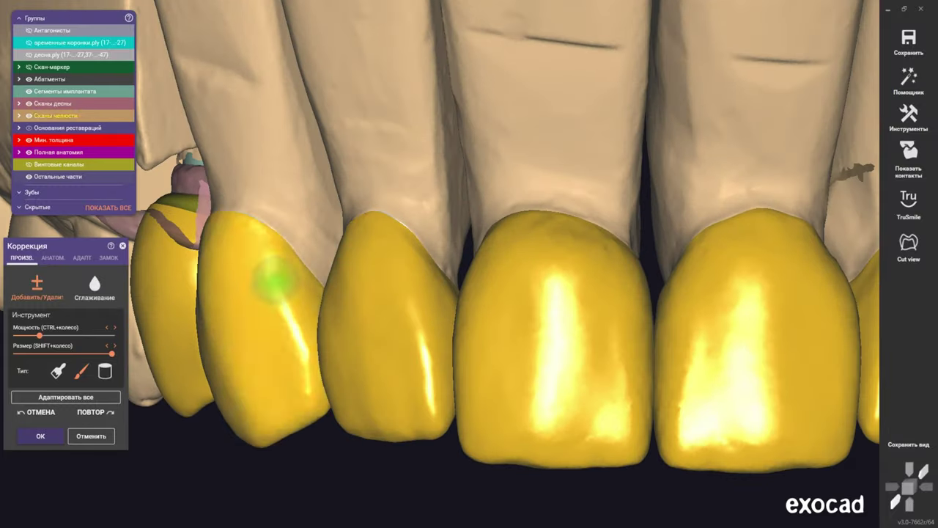
scroll(356, 241, "down", 5, "shift")
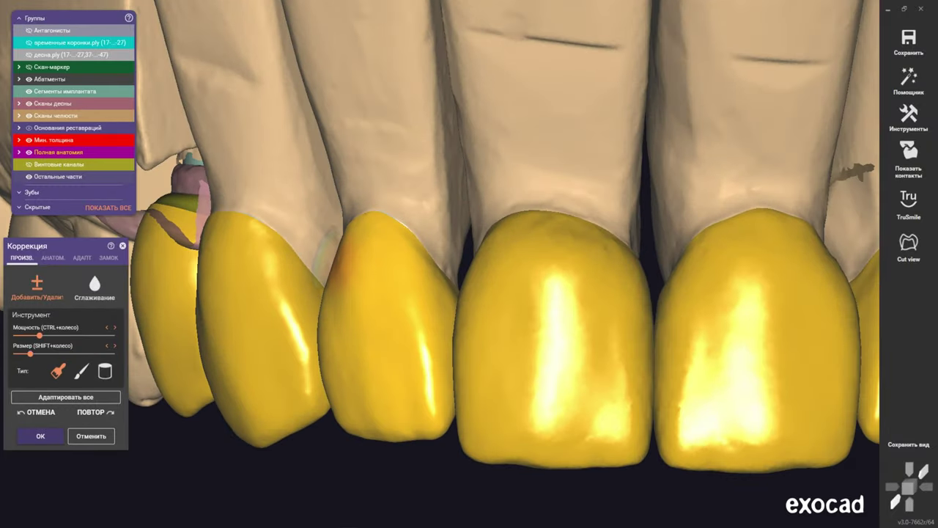
scroll(334, 250, "up", 2)
scroll(440, 263, "up", 1)
right_click_drag(440, 263, 841, 506)
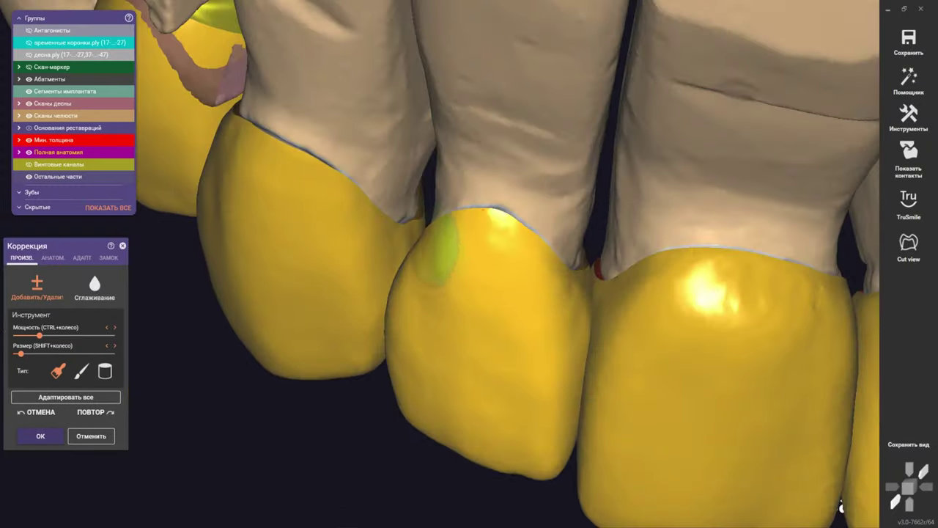
right_click_drag(408, 287, 410, 238)
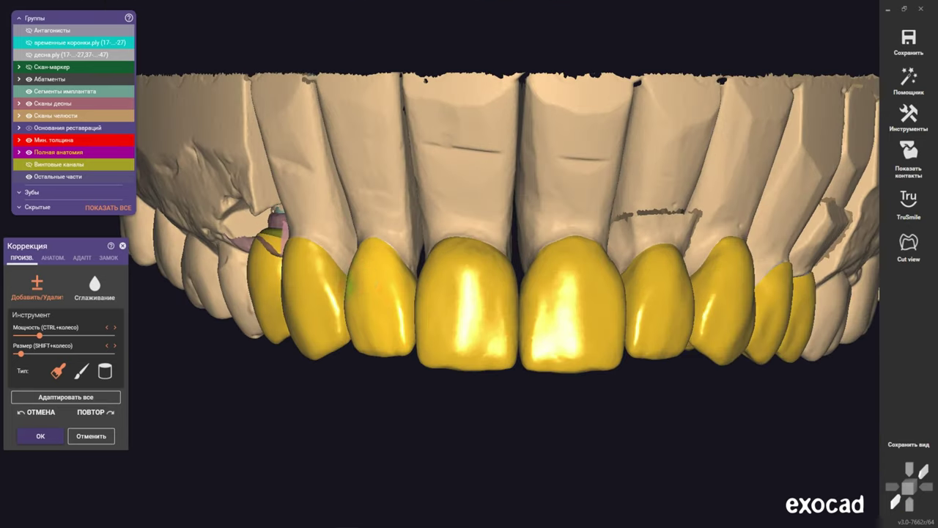
scroll(351, 278, "up", 2)
left_click_drag(350, 290, 343, 306)
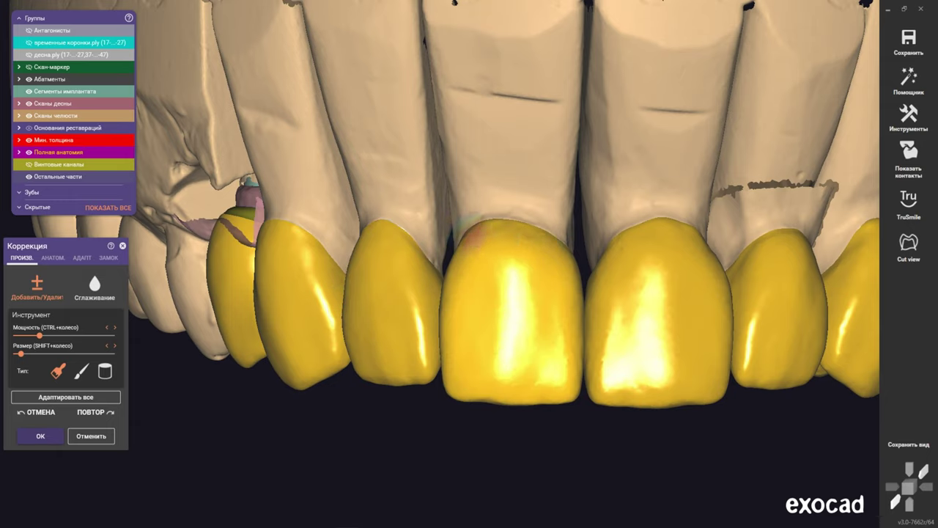
Inspect the reshaped front crowns from below, front and occlusal angles, ending on a frontal arch view
scroll(503, 272, "down", 3)
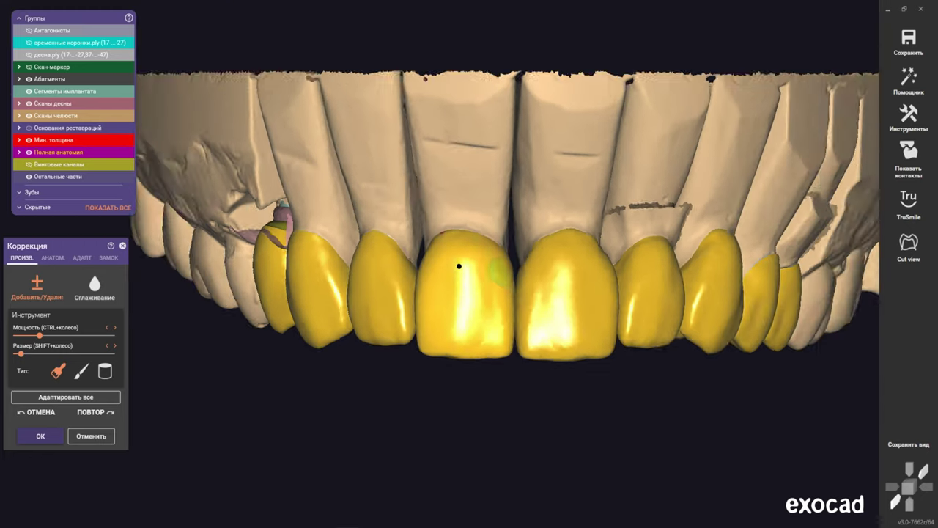
right_click_drag(459, 266, 503, 268)
scroll(503, 268, "up", 3)
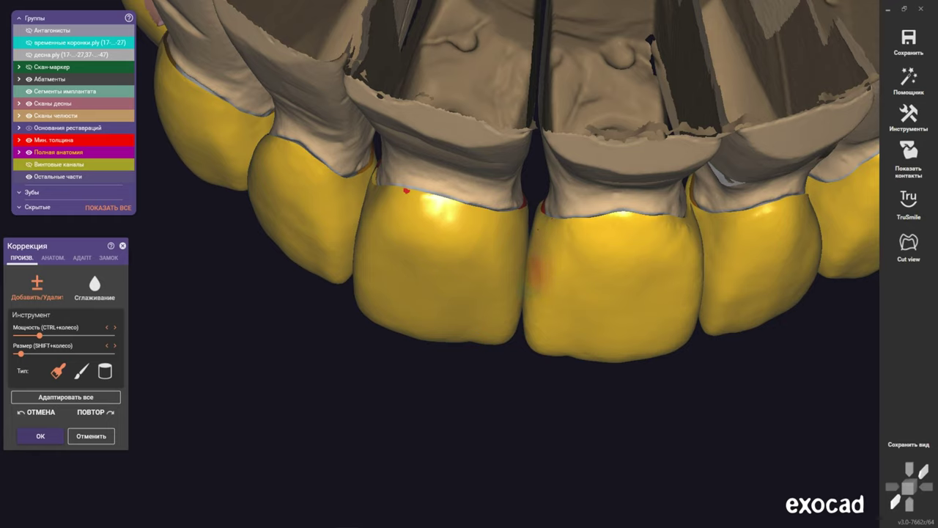
scroll(535, 272, "down", 3)
right_click_drag(535, 271, 506, 275)
scroll(506, 275, "up", 3)
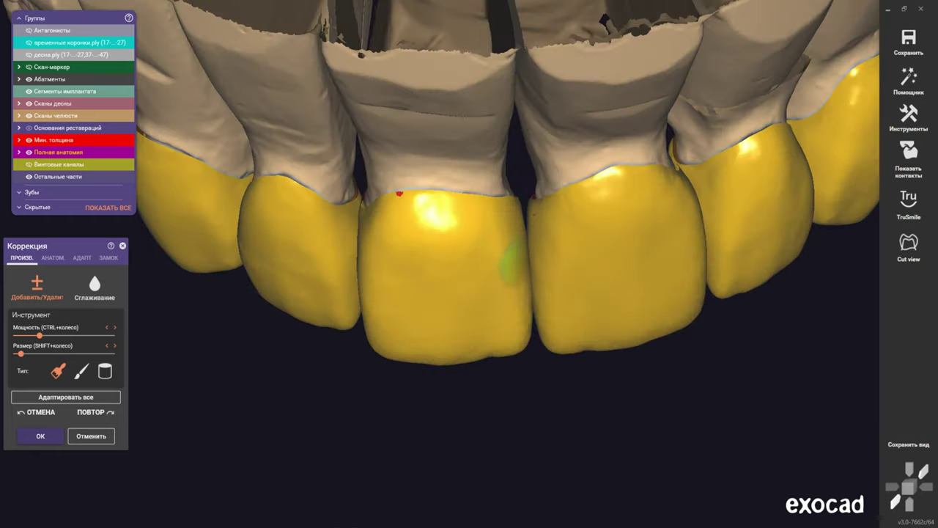
right_click_drag(518, 300, 519, 249)
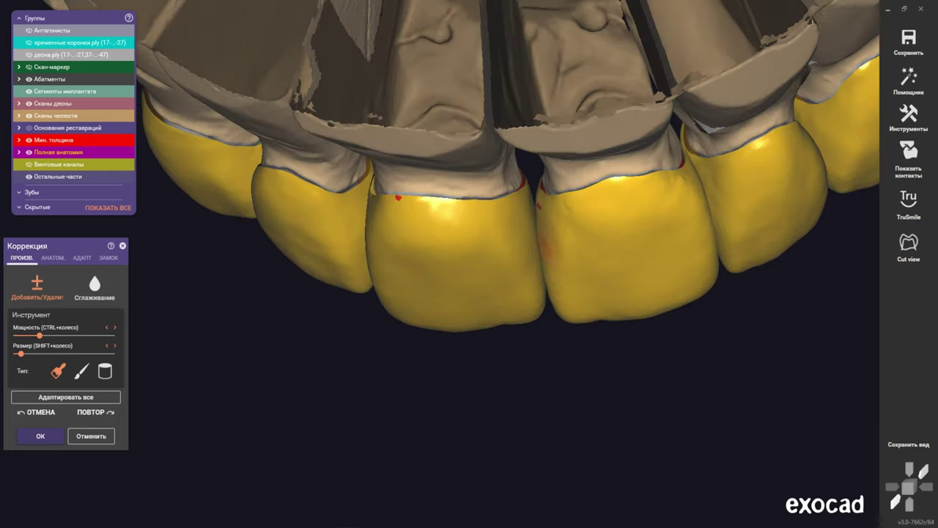
scroll(411, 199, "down", 3)
right_click_drag(411, 200, 414, 249)
scroll(414, 249, "up", 3)
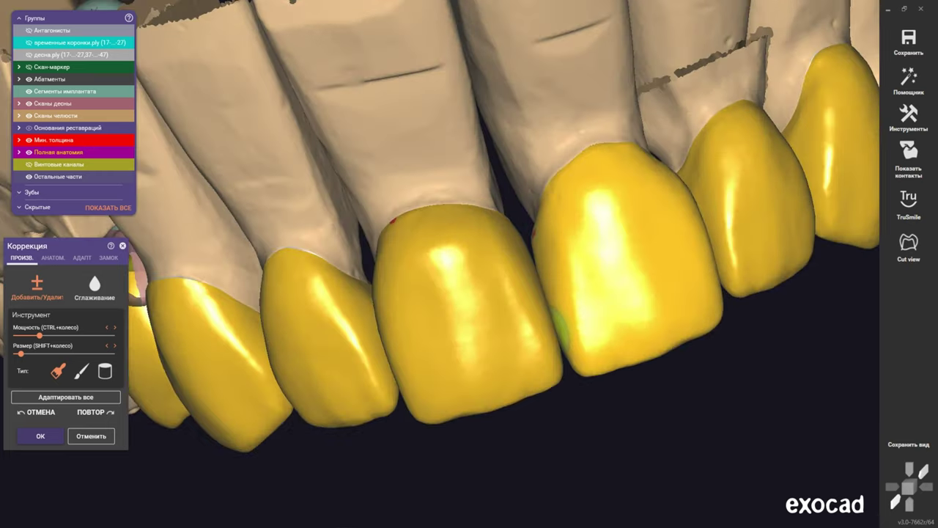
scroll(557, 326, "down", 3)
right_click_drag(557, 326, 542, 279)
scroll(543, 278, "up", 2)
scroll(539, 315, "up", 2)
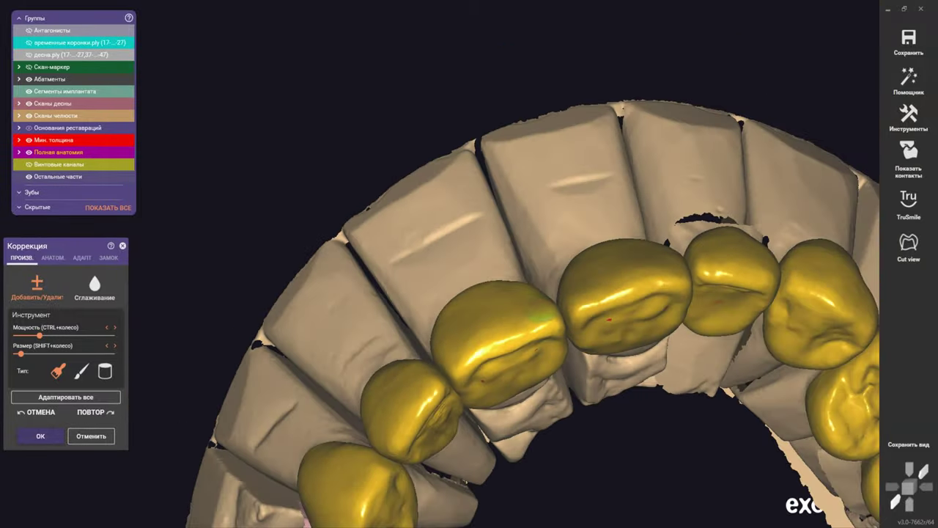
right_click_drag(539, 315, 520, 388)
scroll(498, 315, "up", 3)
mouse_move(477, 300)
right_mouse_down()
mouse_move(453, 255)
mouse_move(398, 272)
mouse_move(452, 223)
right_mouse_up()
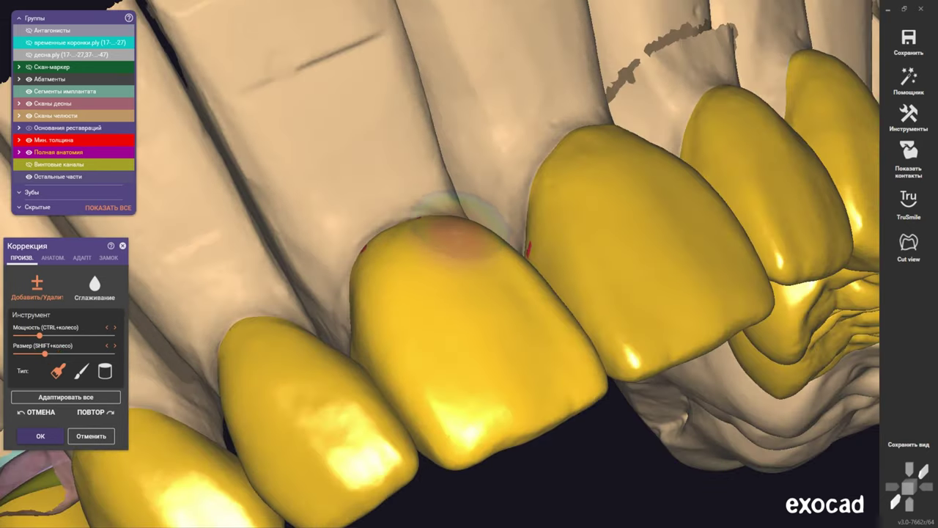
right_click_drag(373, 226, 418, 223)
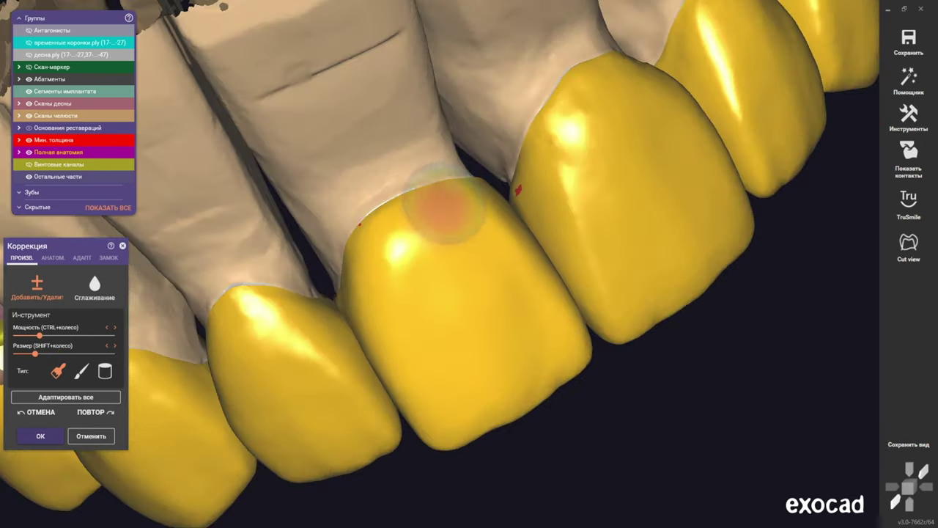
scroll(440, 213, "down", 5)
mouse_move(434, 264)
right_mouse_down()
mouse_move(470, 234)
mouse_move(439, 264)
mouse_move(462, 308)
right_mouse_up()
scroll(487, 230, "up", 5)
scroll(469, 337, "up", 3)
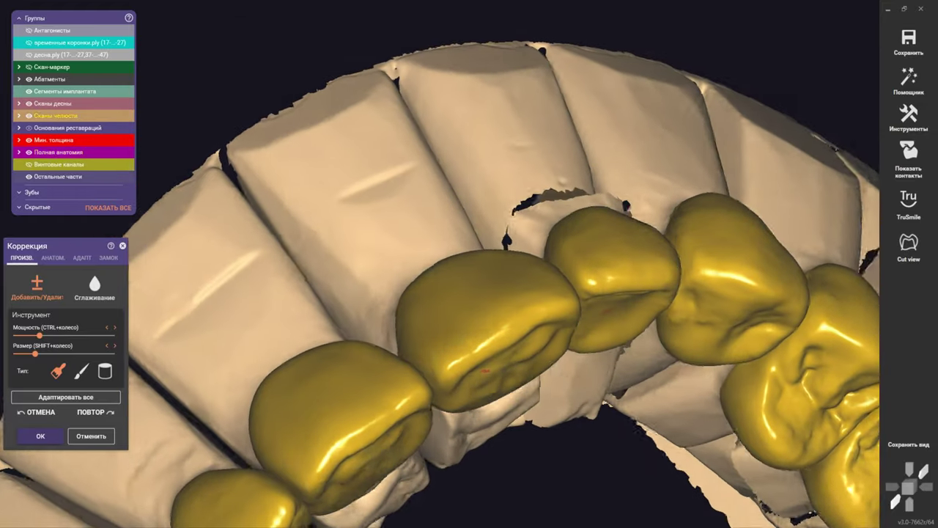
scroll(432, 300, "up", 3)
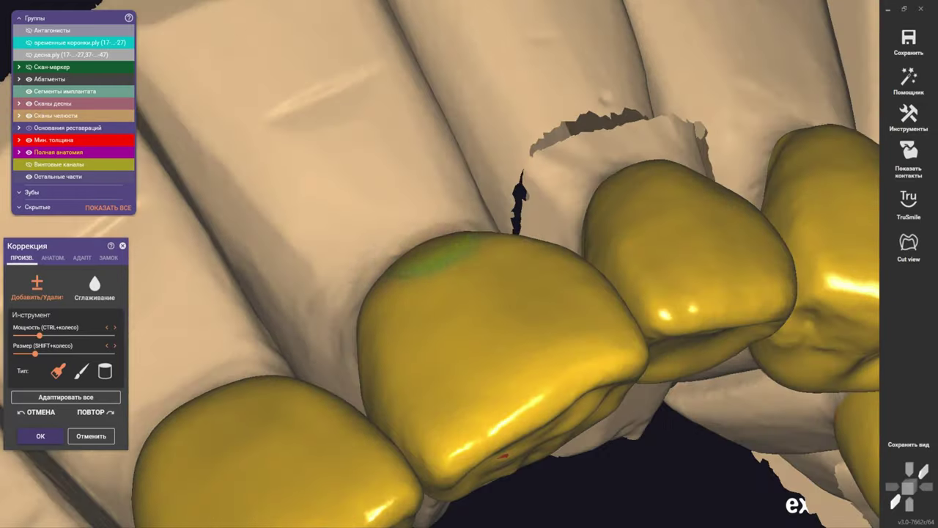
right_click_drag(422, 260, 440, 249)
scroll(476, 206, "down", 3)
scroll(484, 191, "down", 3)
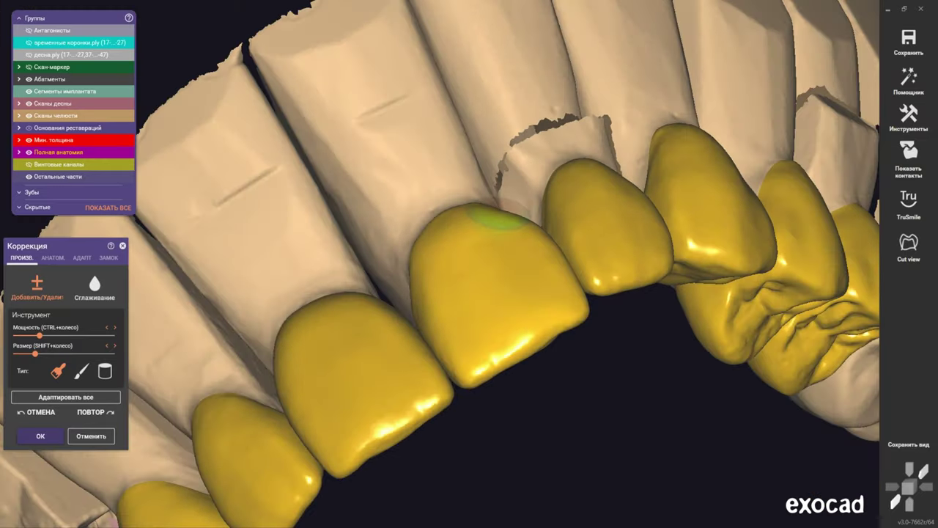
right_click_drag(486, 217, 483, 272)
scroll(488, 275, "up", 3)
scroll(498, 209, "up", 3)
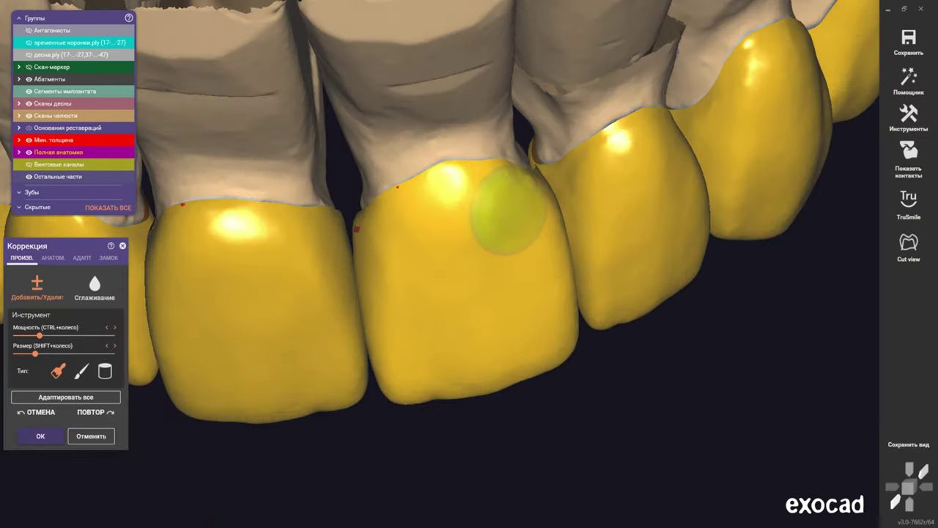
right_click_drag(546, 217, 555, 202)
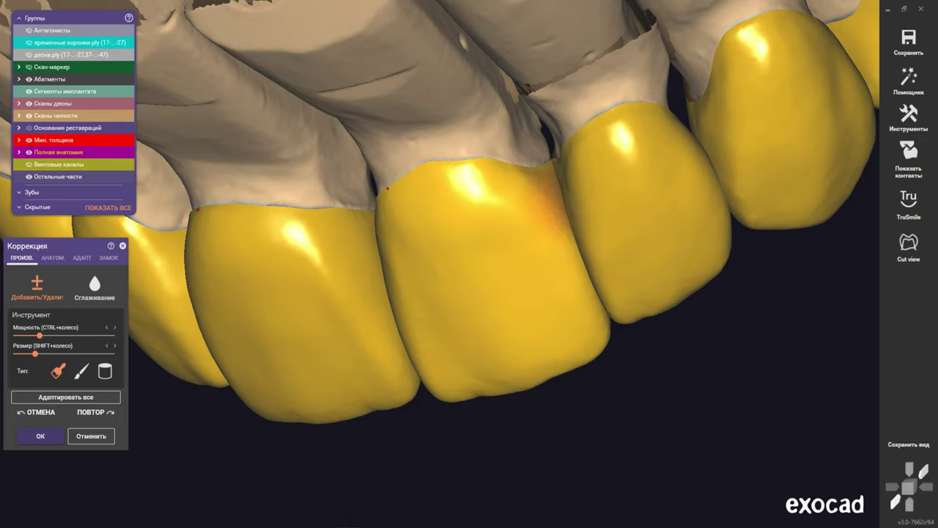
left_click(895, 501)
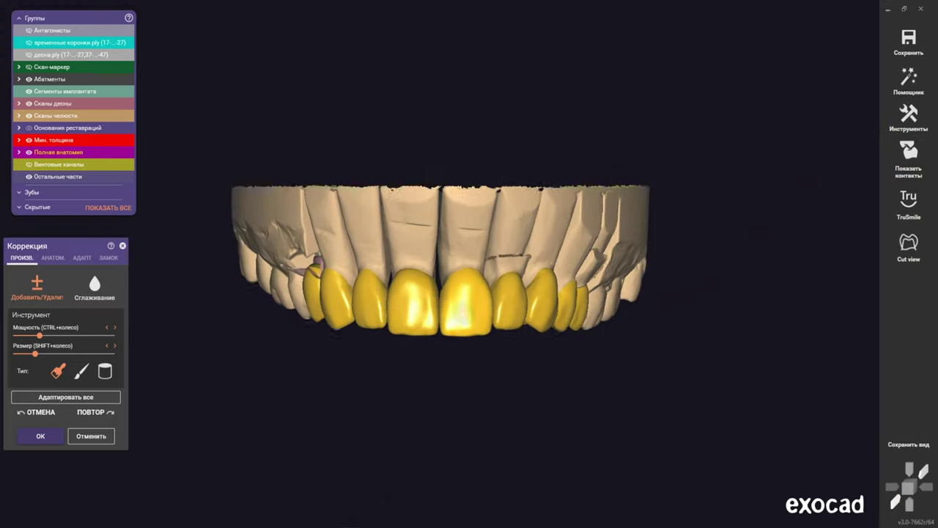
scroll(373, 273, "up", 3)
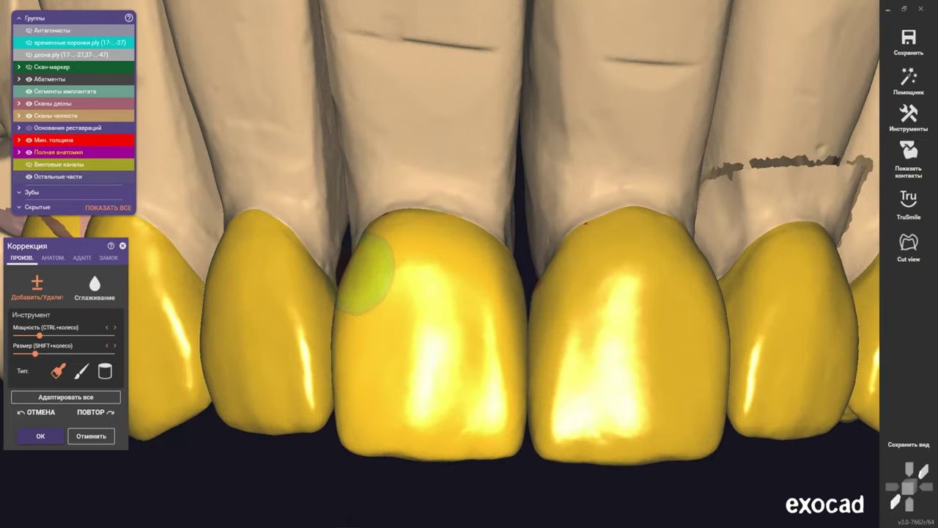
scroll(376, 157, "up", 2)
right_click_drag(389, 242, 396, 213)
scroll(395, 213, "down", 3, "shift")
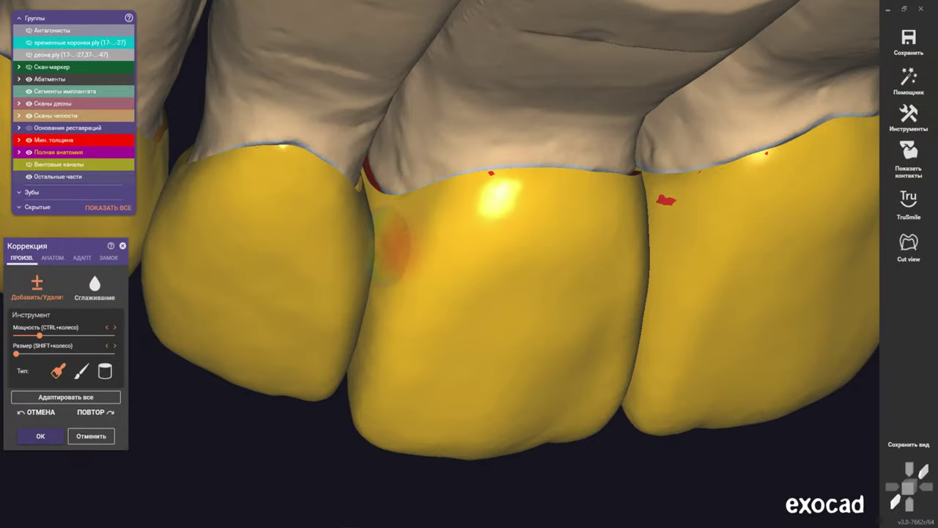
scroll(403, 220, "down", 3)
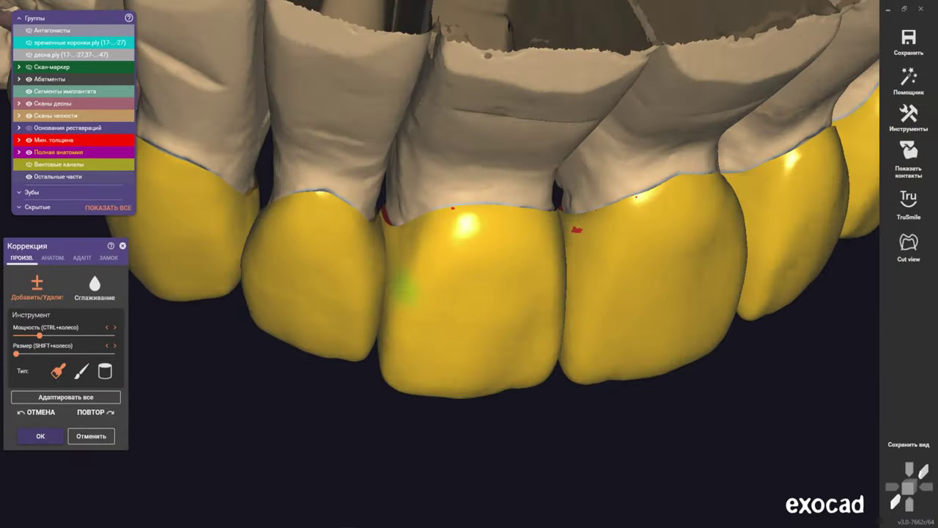
right_click_drag(410, 226, 415, 249)
scroll(418, 230, "up", 3)
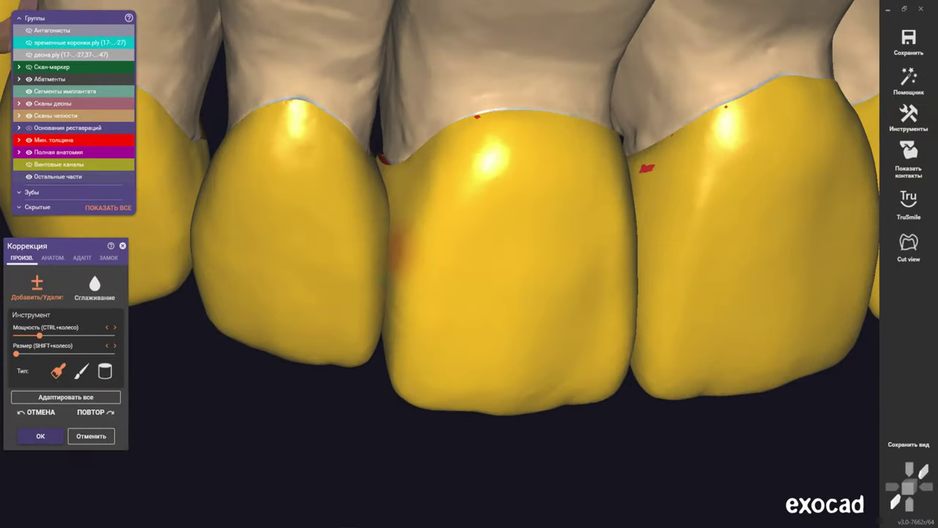
scroll(440, 257, "down", 2)
left_click(440, 257)
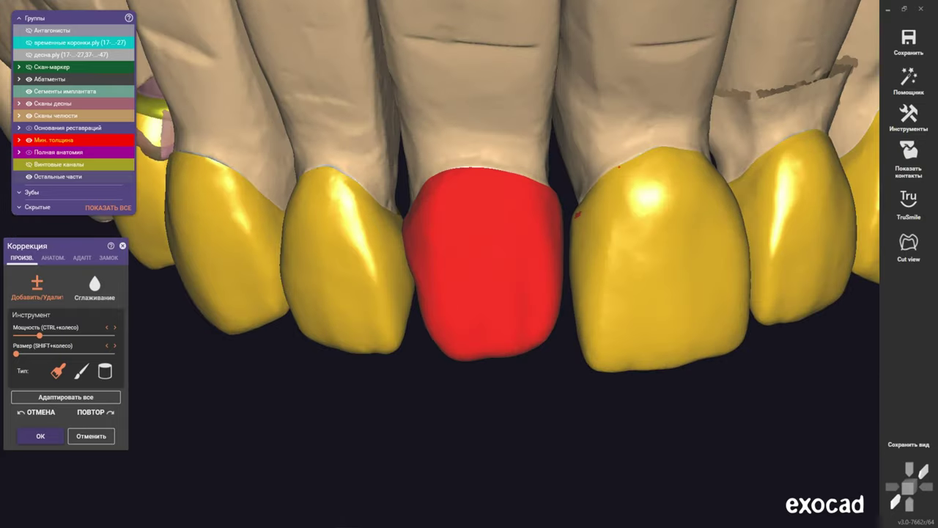
scroll(440, 257, "up", 2)
scroll(439, 256, "down", 2)
mouse_move(440, 256)
right_mouse_down()
mouse_move(469, 242)
mouse_move(469, 264)
mouse_move(440, 183)
right_mouse_up()
scroll(440, 256, "up", 2)
scroll(439, 256, "down", 2)
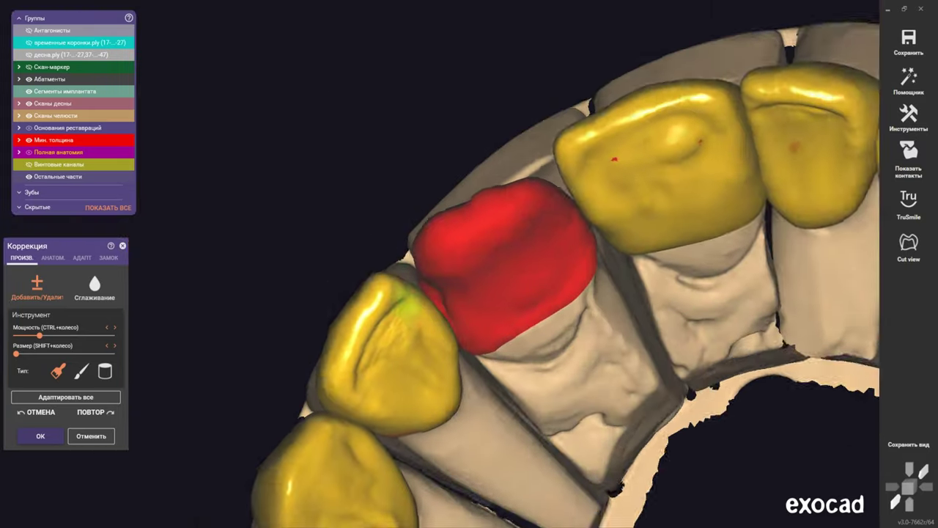
scroll(440, 256, "up", 2)
mouse_move(400, 326)
right_mouse_down()
mouse_move(415, 326)
mouse_move(431, 272)
right_mouse_up()
scroll(407, 334, "down", 1)
scroll(425, 293, "up", 2)
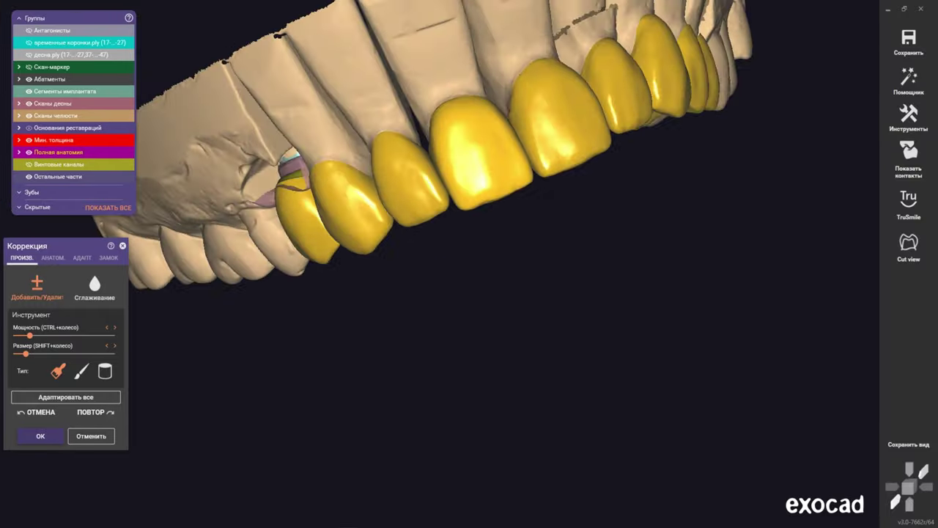
Shrink the brush size and view the anterior arch from occlusal and frontal angles
scroll(451, 165, "up", 3)
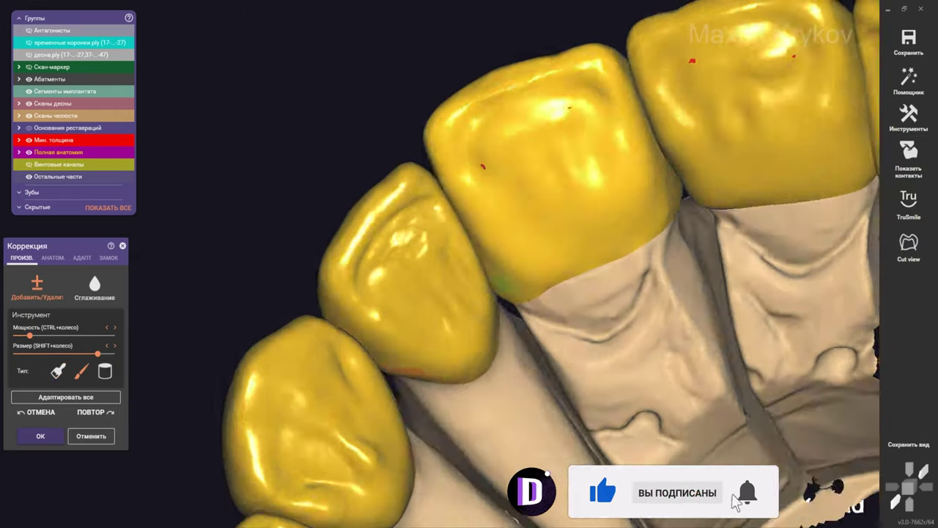
scroll(503, 267, "up", 5)
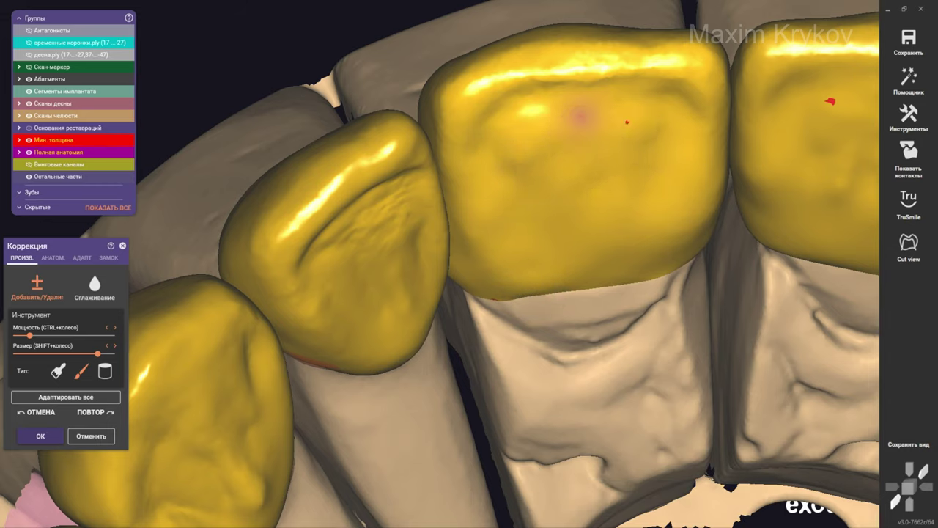
scroll(582, 102, "down", 5)
right_click_drag(586, 94, 580, 174)
scroll(558, 209, "up", 4)
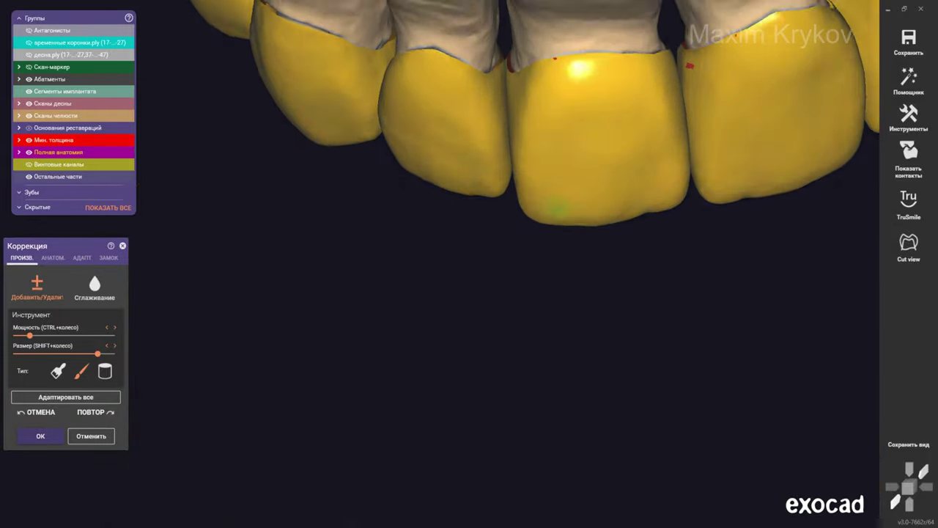
mouse_move(557, 209)
right_mouse_down()
mouse_move(565, 125)
mouse_move(439, 264)
mouse_move(440, 289)
right_mouse_up()
scroll(440, 264, "up", 3)
scroll(440, 290, "up", 3)
scroll(440, 290, "up", 2, "shift")
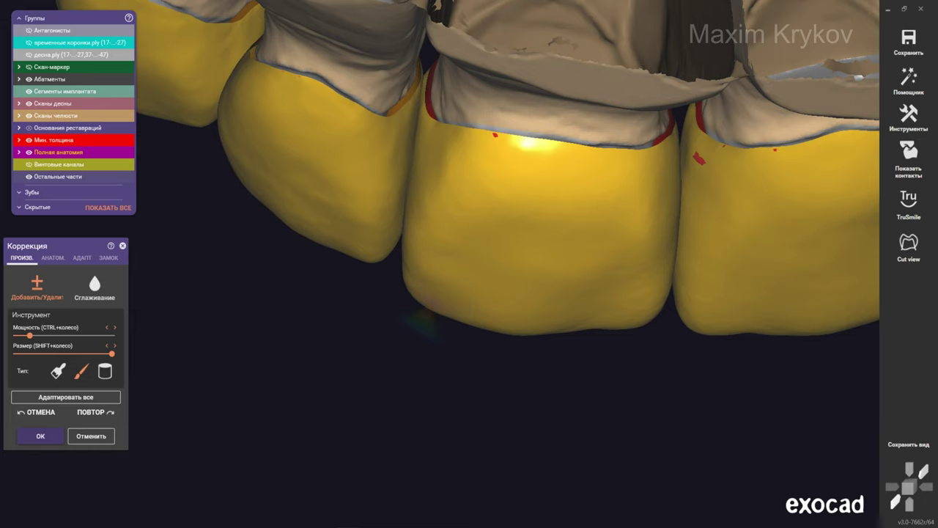
scroll(528, 142, "down", 5)
mouse_move(527, 143)
right_mouse_down()
mouse_move(528, 191)
mouse_move(528, 147)
right_mouse_up()
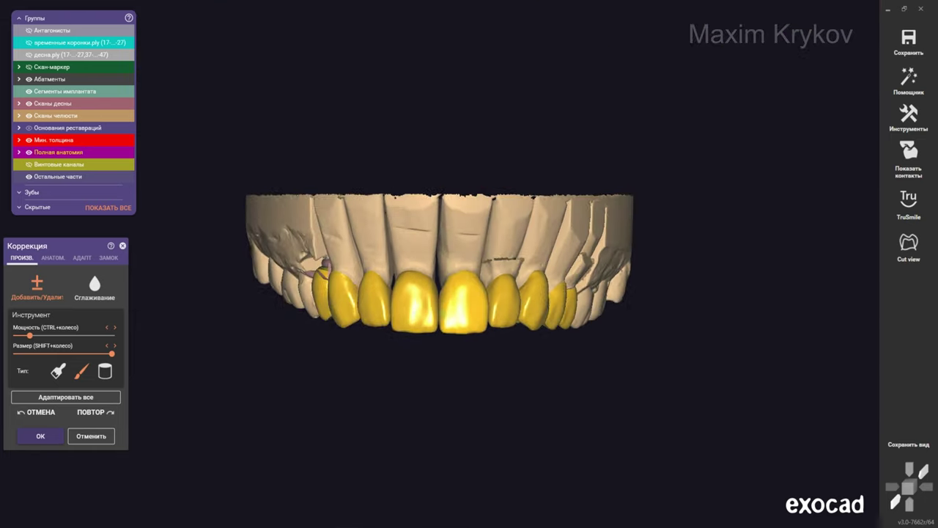
scroll(453, 315, "up", 2)
scroll(431, 253, "up", 2)
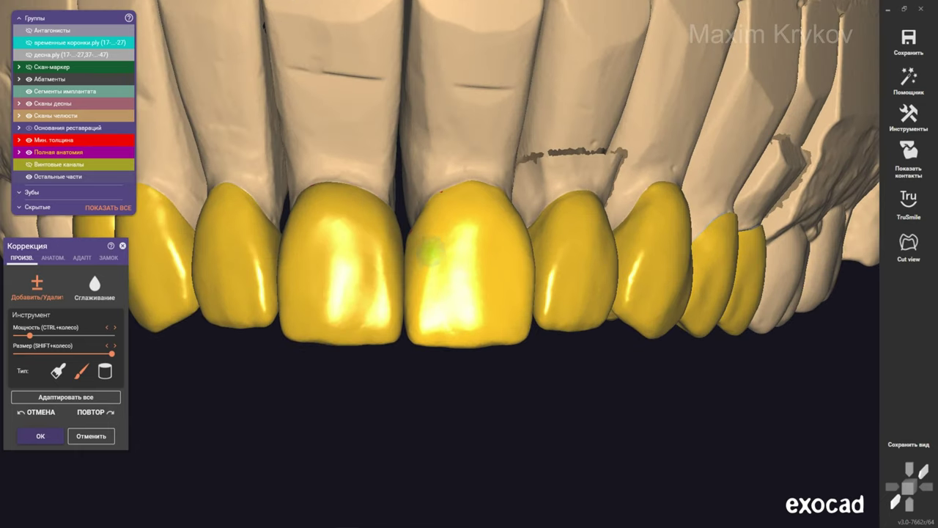
scroll(421, 224, "up", 2)
Switch to the flat brush profile and sculpt the central crown along its contact area
left_click(57, 370)
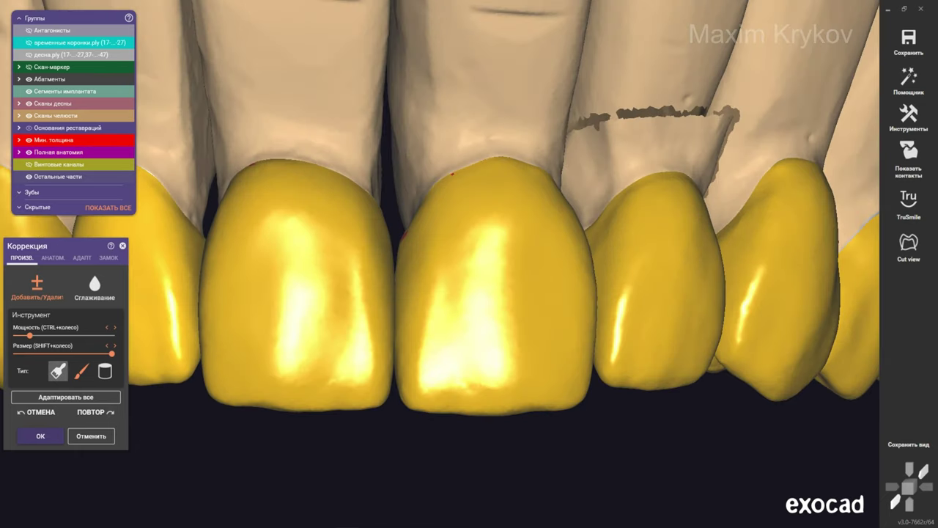
scroll(396, 212, "down", 5, "shift")
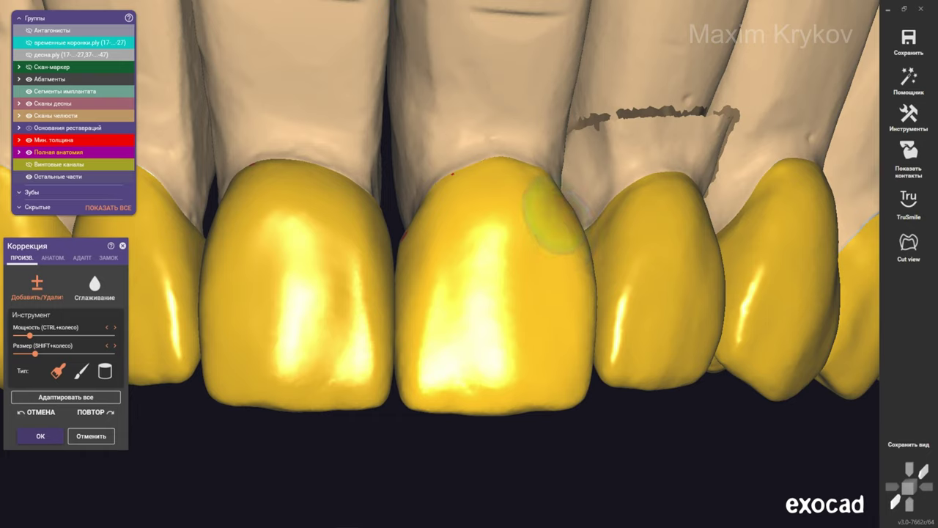
right_click_drag(557, 209, 440, 262)
scroll(440, 267, "up", 3)
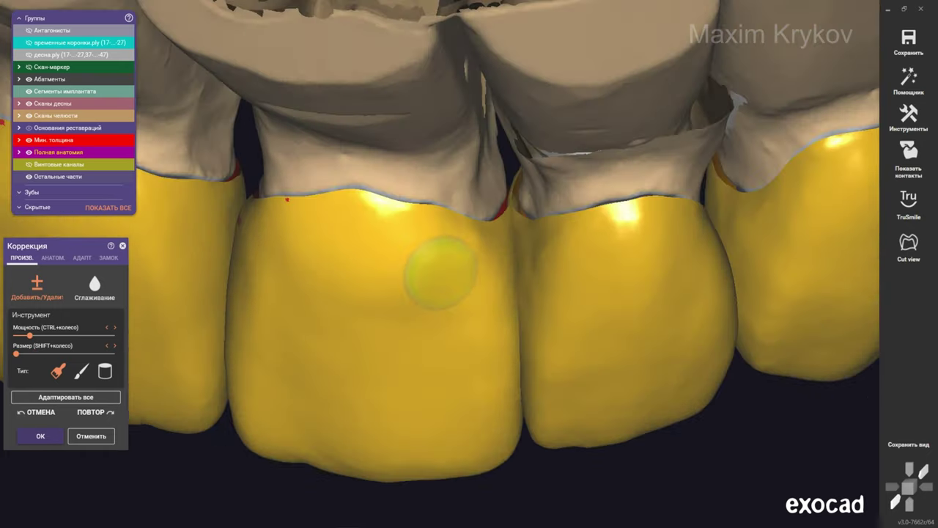
scroll(411, 257, "up", 1)
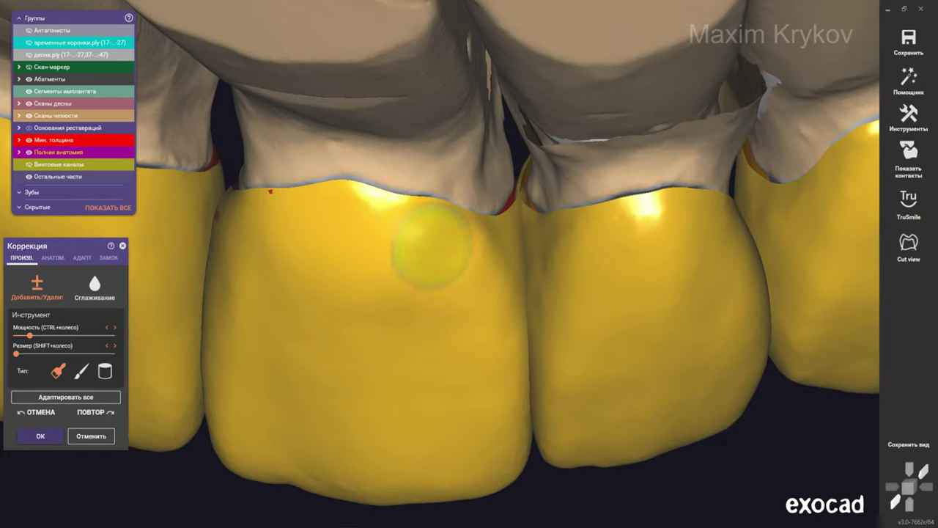
left_click_drag(430, 247, 506, 246)
scroll(461, 283, "down", 3)
scroll(461, 283, "down", 2)
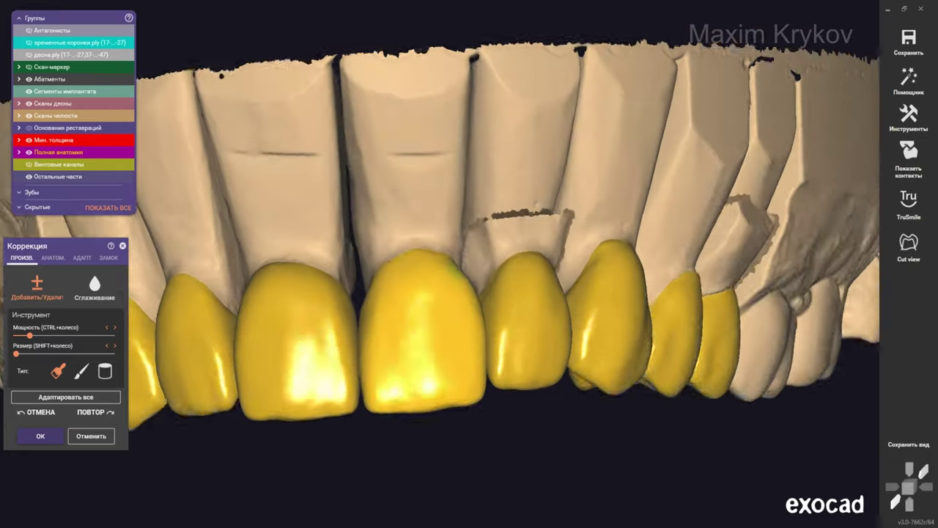
scroll(477, 330, "up", 2)
scroll(477, 352, "up", 2)
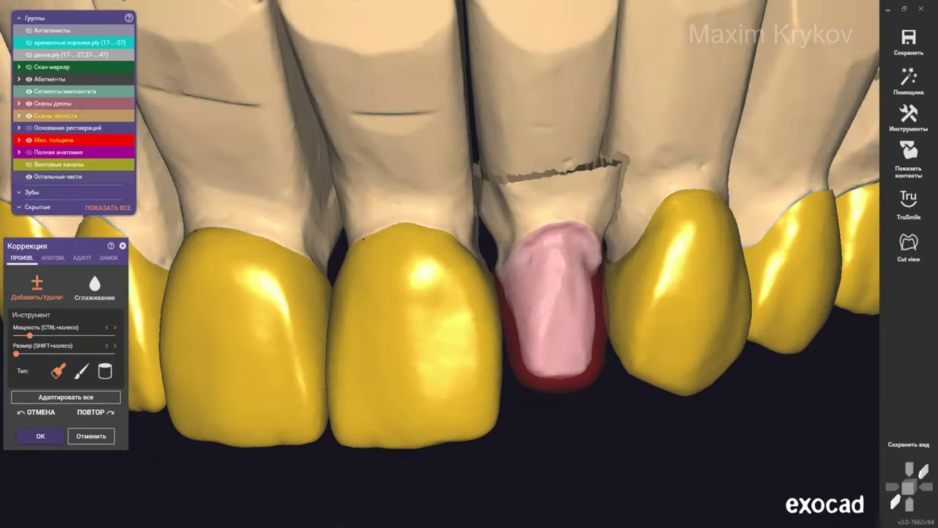
Check the two red left incisor crowns from below, then confirm the free-form correction
scroll(514, 308, "up", 1)
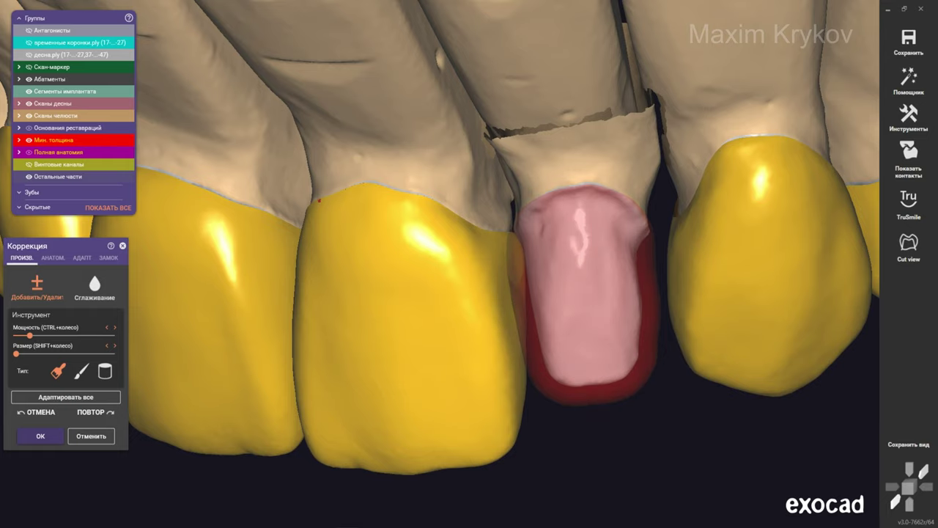
right_click_drag(586, 308, 586, 286)
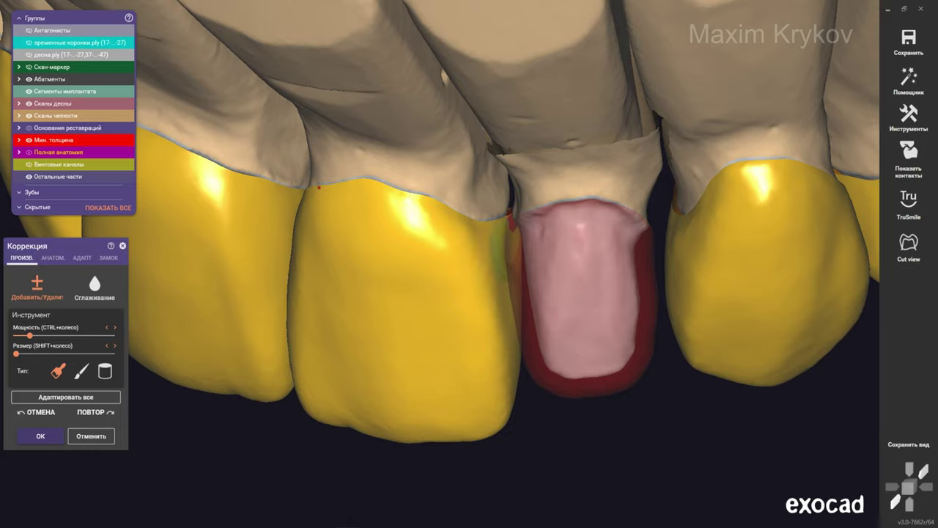
scroll(513, 293, "up", 2)
scroll(513, 293, "up", 2)
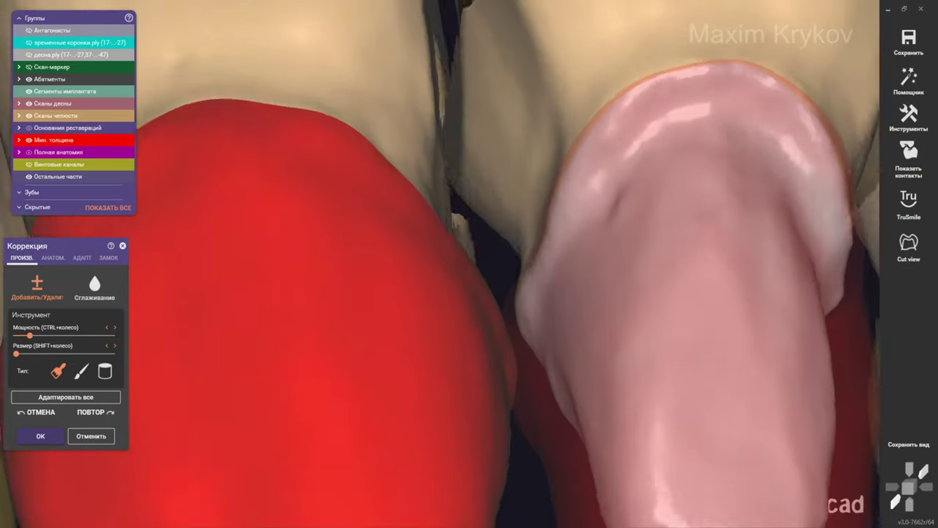
scroll(484, 432, "down", 2)
scroll(506, 308, "up", 3)
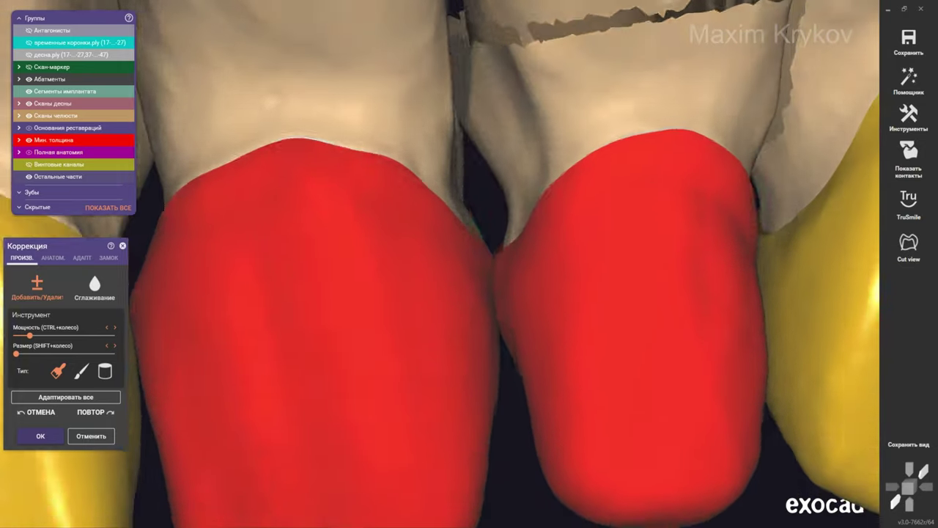
scroll(505, 308, "up", 1)
scroll(469, 293, "down", 2)
mouse_move(469, 294)
right_mouse_down()
mouse_move(440, 250)
mouse_move(396, 213)
mouse_move(470, 241)
mouse_move(470, 191)
right_mouse_up()
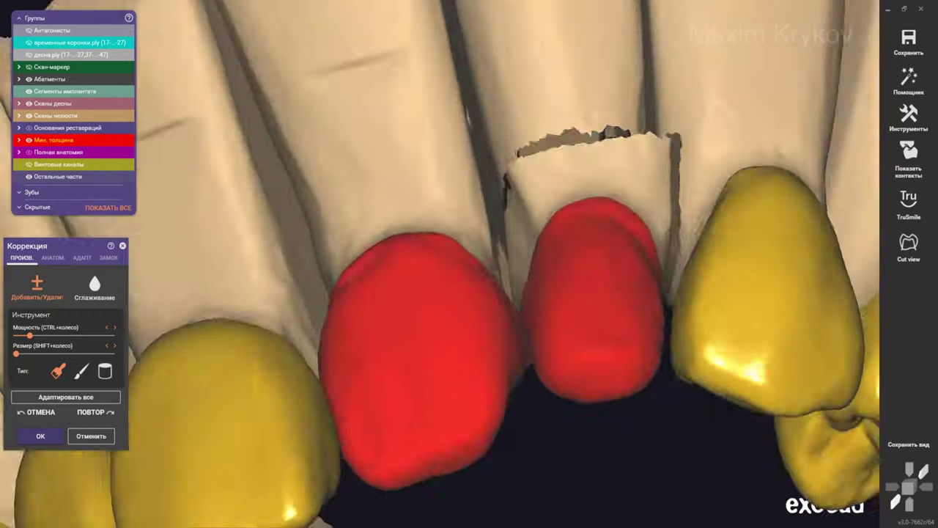
scroll(469, 293, "up", 2)
mouse_move(469, 293)
right_mouse_down()
mouse_move(484, 286)
mouse_move(469, 323)
right_mouse_up()
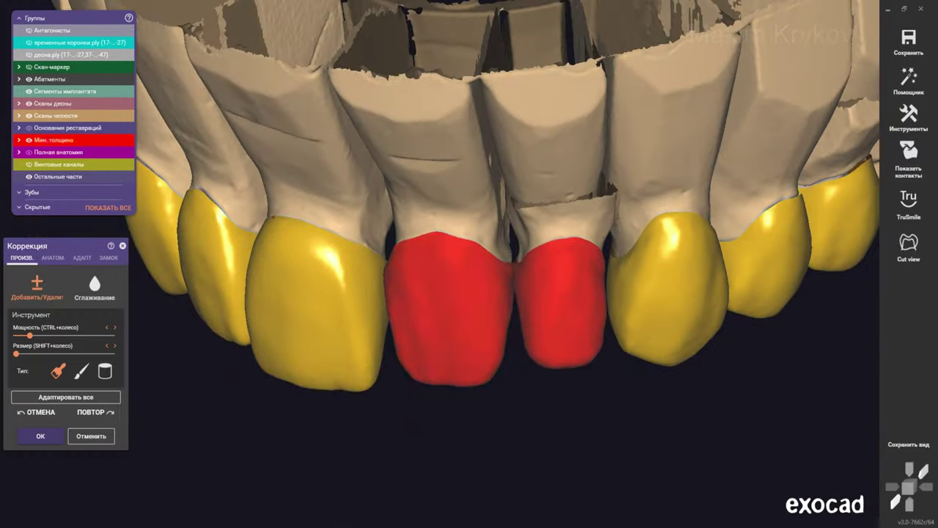
key("Return")
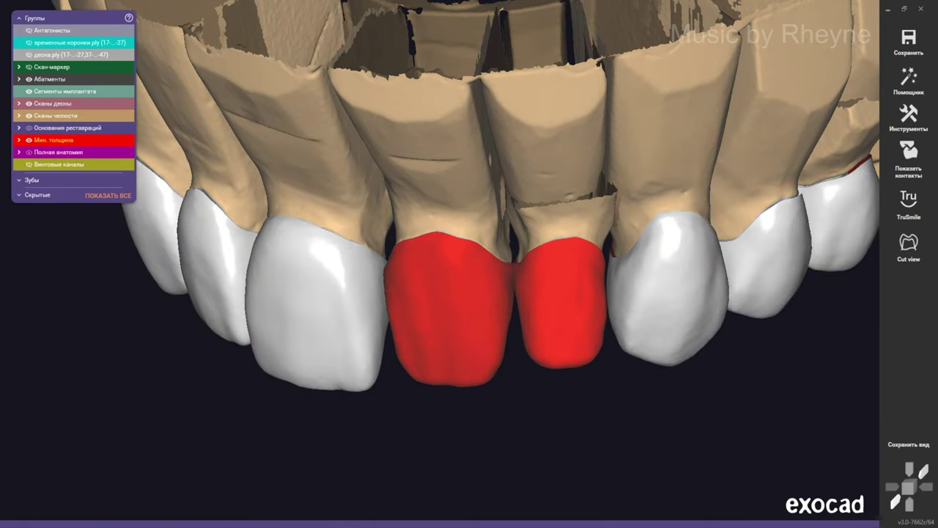
Select tooth 21, apply minimum thickness to it and review the thickness result
right_click(447, 308)
left_click(660, 438)
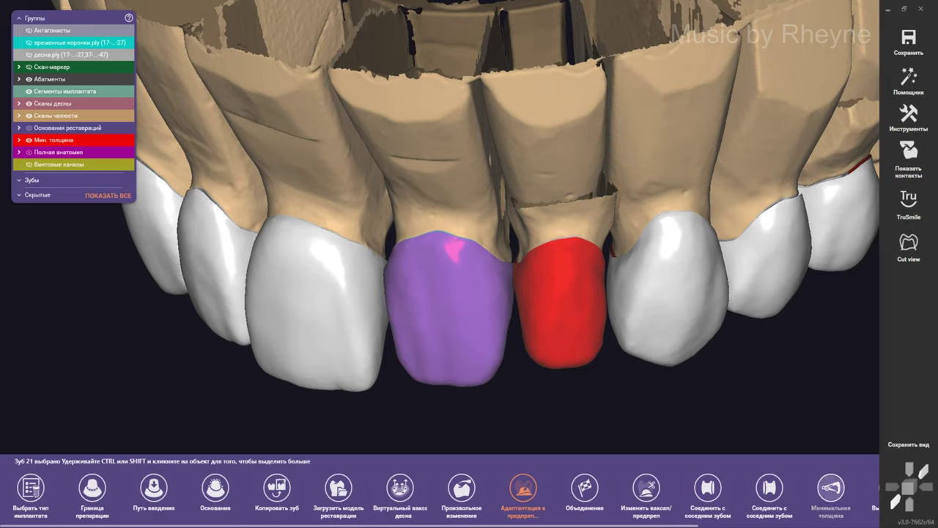
left_click(831, 488)
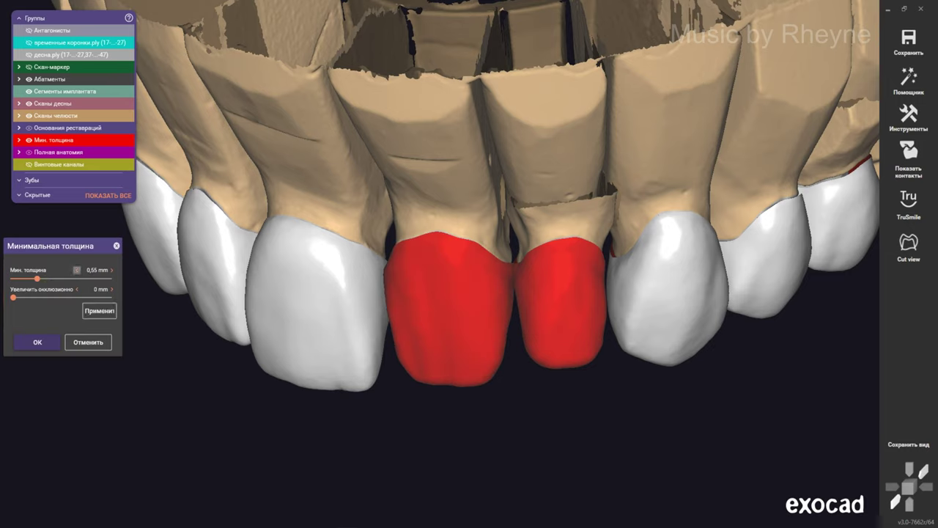
left_click(100, 311)
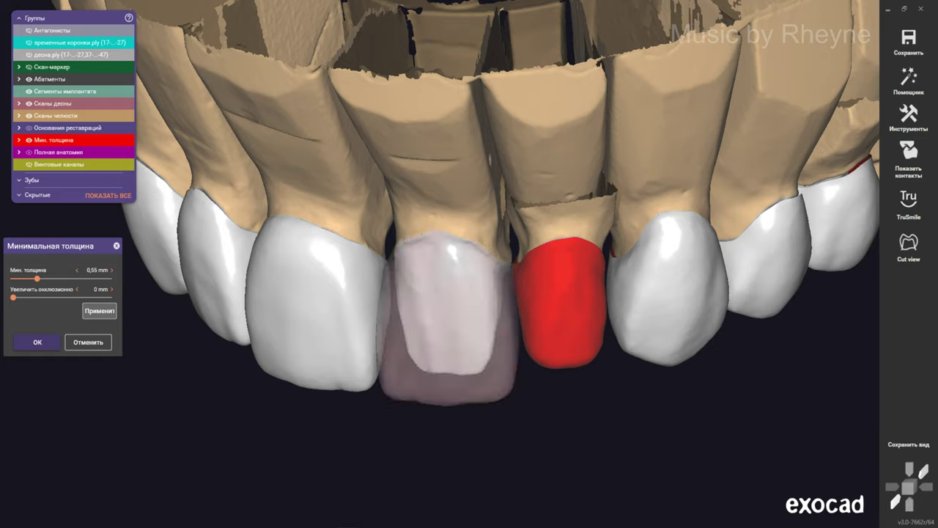
left_click(99, 310)
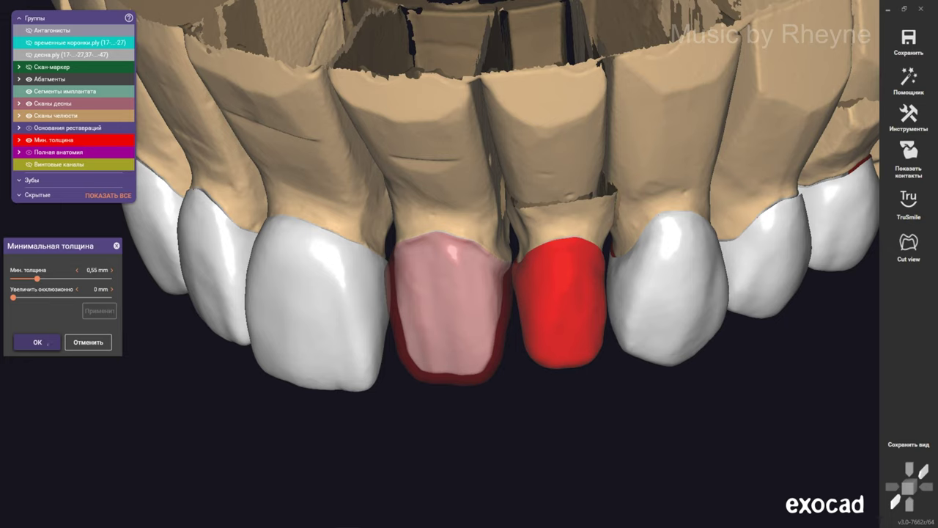
left_click(46, 343)
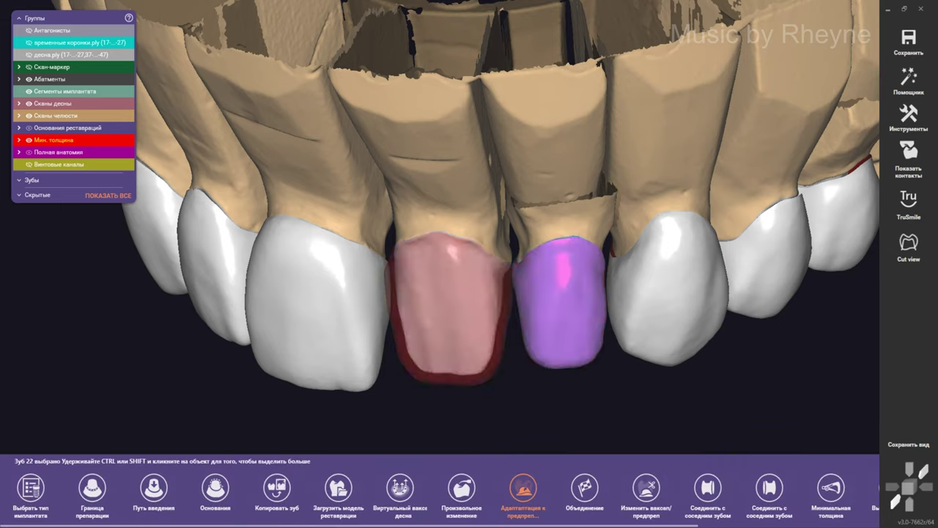
Apply the 0.5 mm minimum thickness to tooth 22, confirm, then apply it to tooth 21
left_click(831, 487)
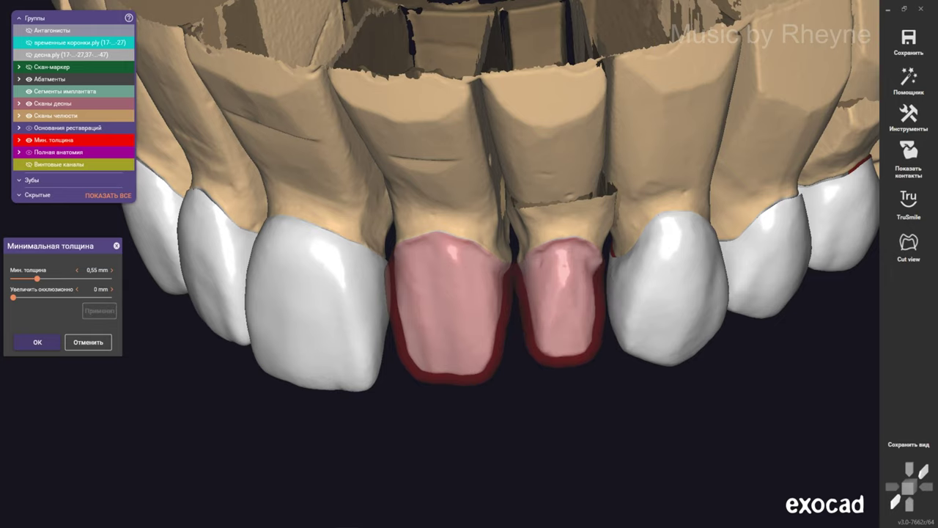
scroll(550, 271, "up", 2)
scroll(550, 271, "up", 2)
scroll(550, 271, "up", 2)
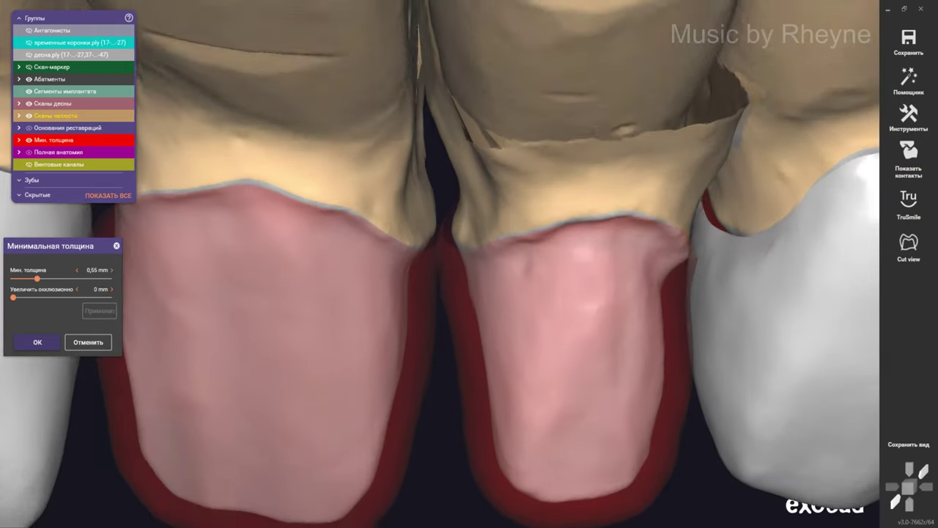
scroll(550, 271, "up", 1)
right_click_drag(513, 308, 513, 264)
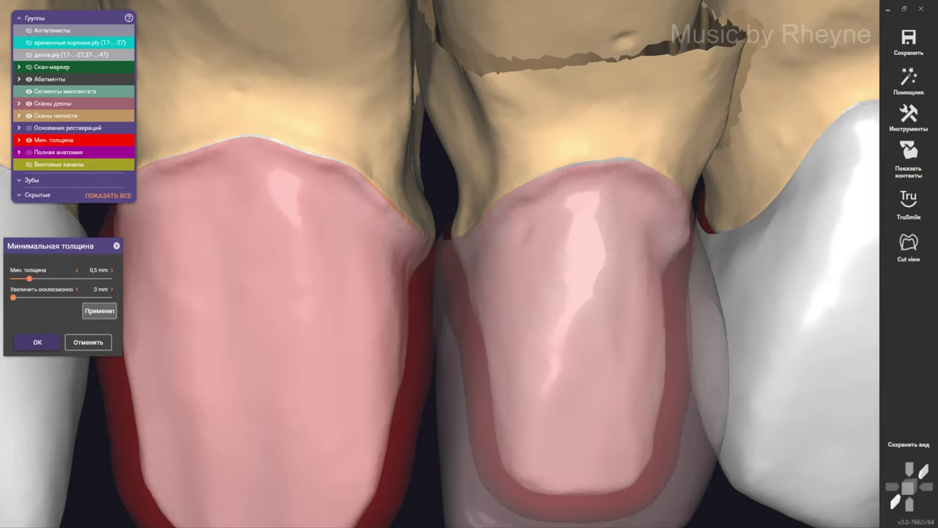
left_click(100, 310)
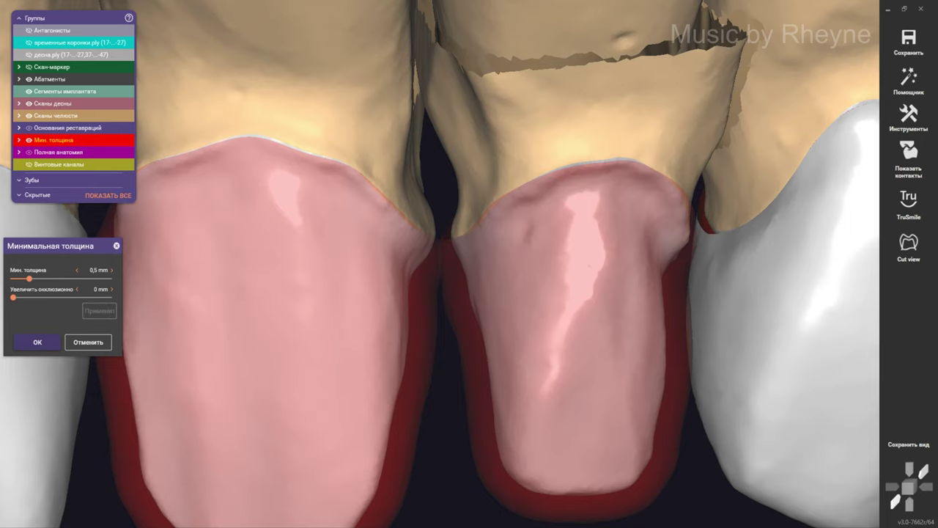
key("Return")
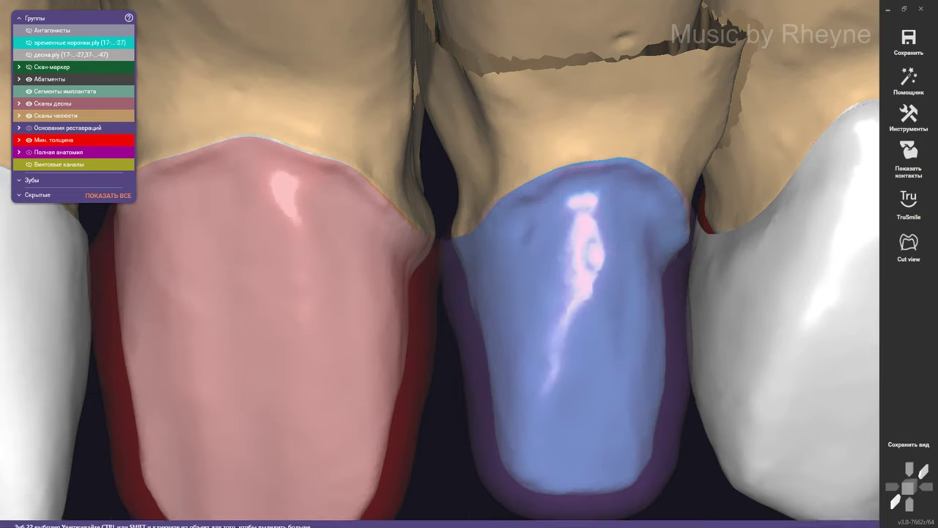
left_click(264, 308)
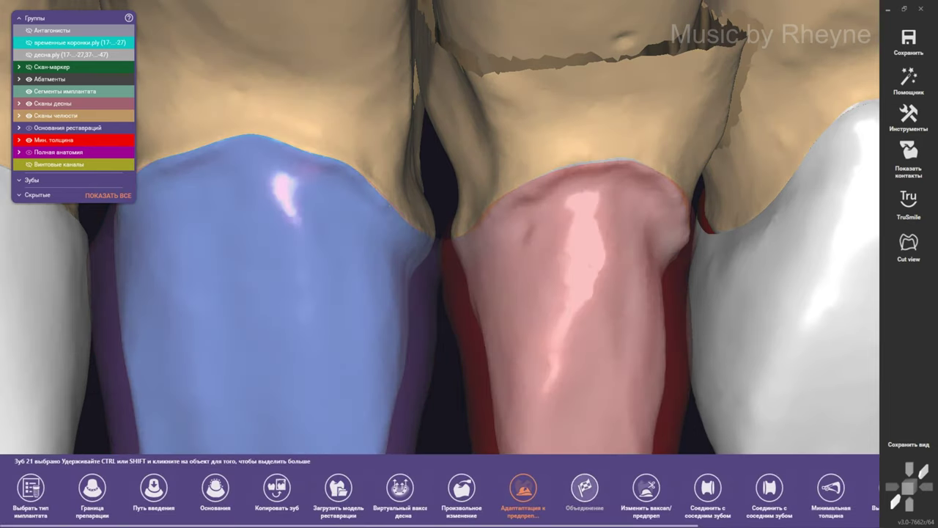
left_click(831, 489)
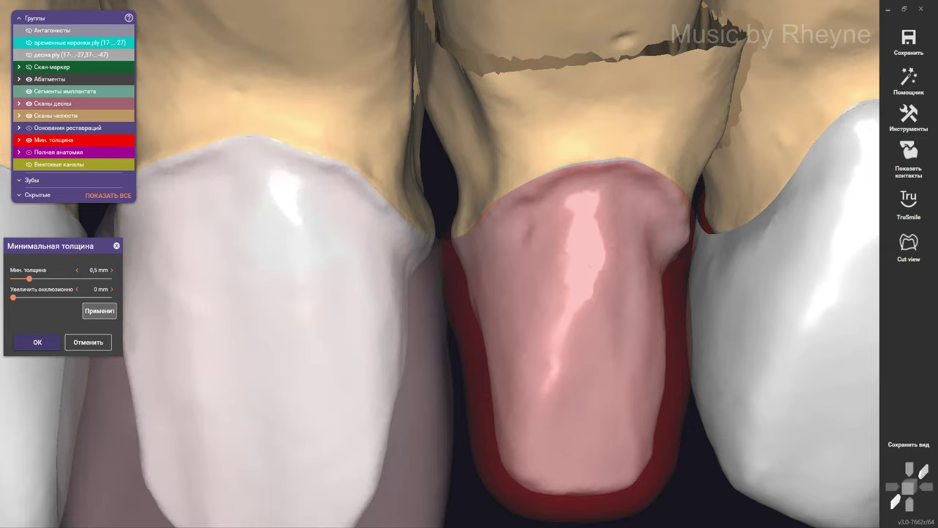
left_click(99, 311)
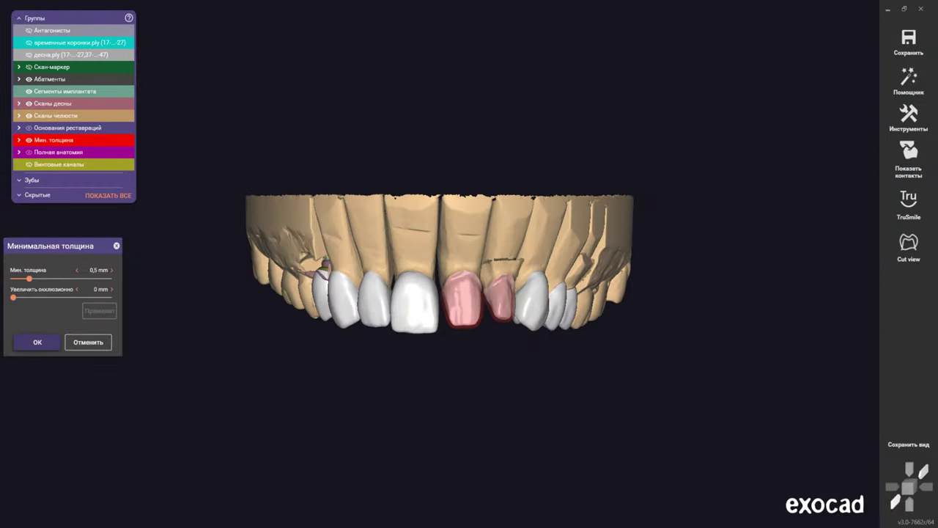
Confirm minimum thickness, select the whole upper jaw and start free-form correction with the ПРОИЗВ. Добавить/Удалить brush
key("Return")
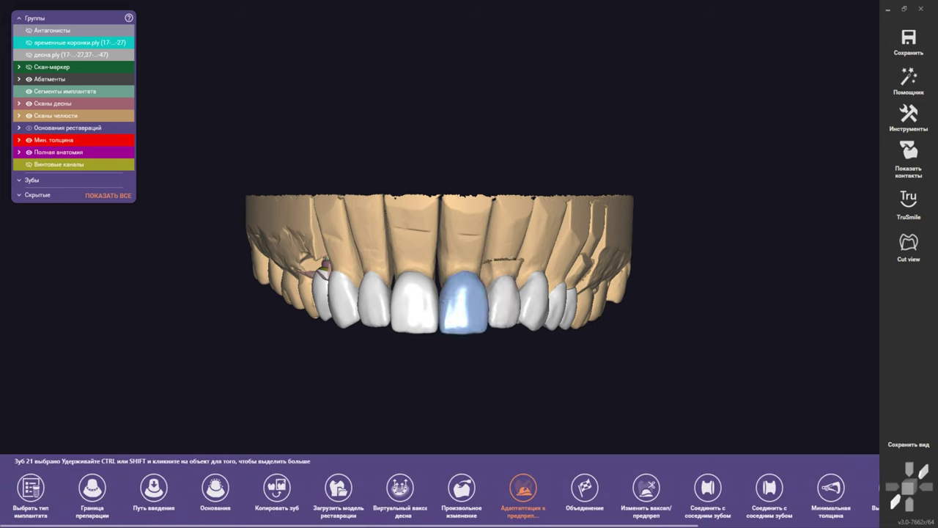
left_click(504, 300)
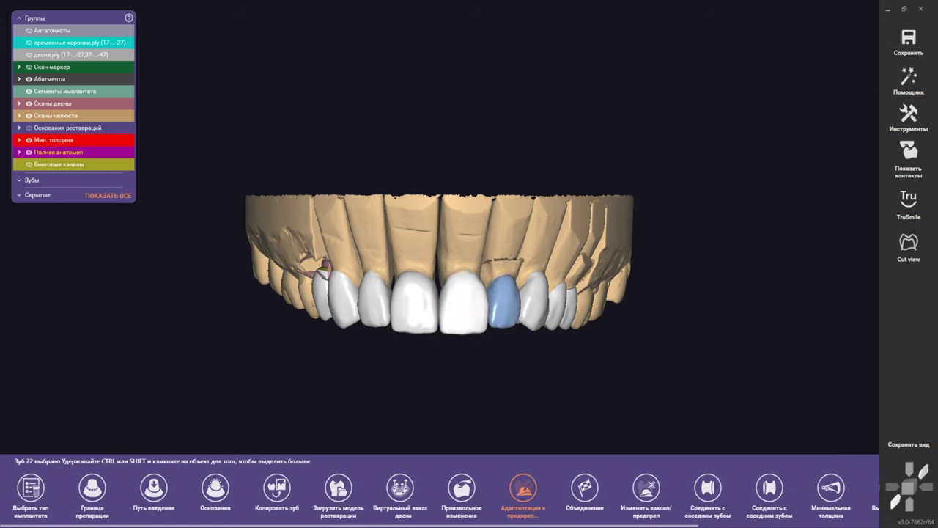
left_click(464, 300, "ctrl")
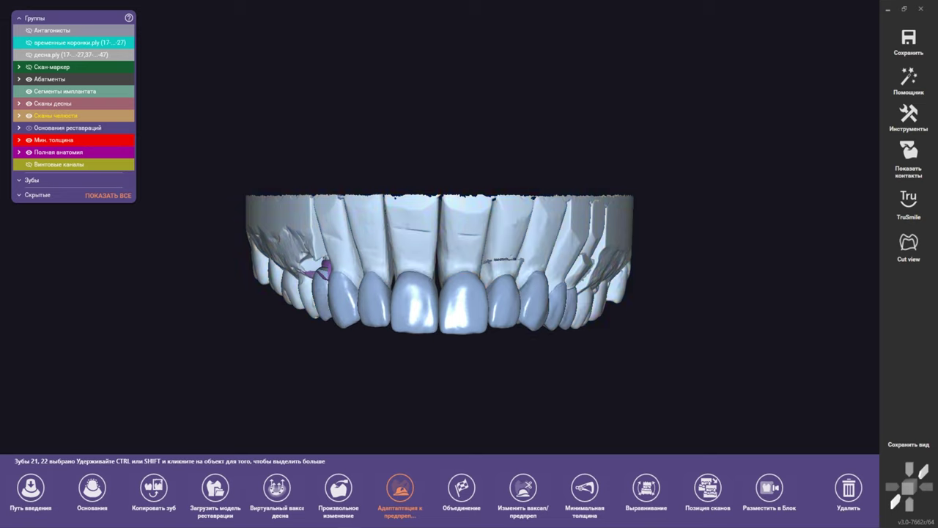
left_click(513, 220)
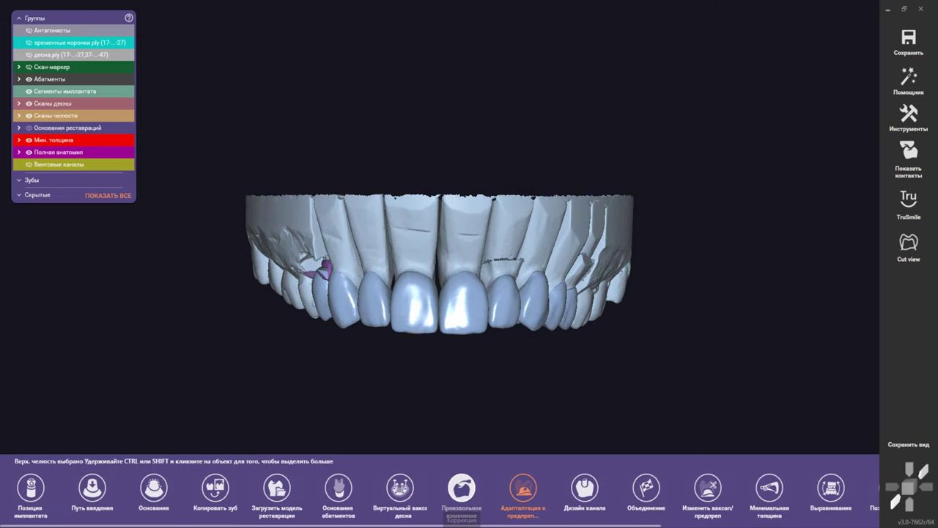
left_click(461, 488)
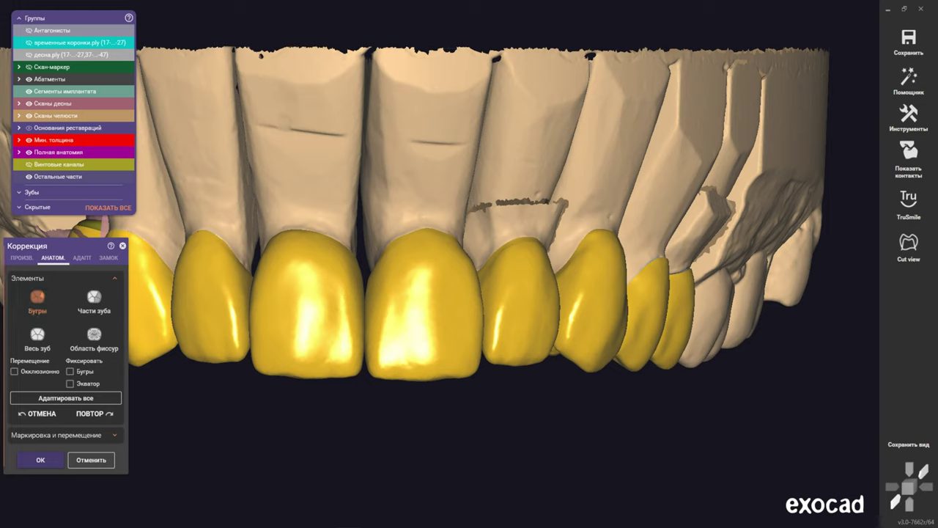
left_click(21, 258)
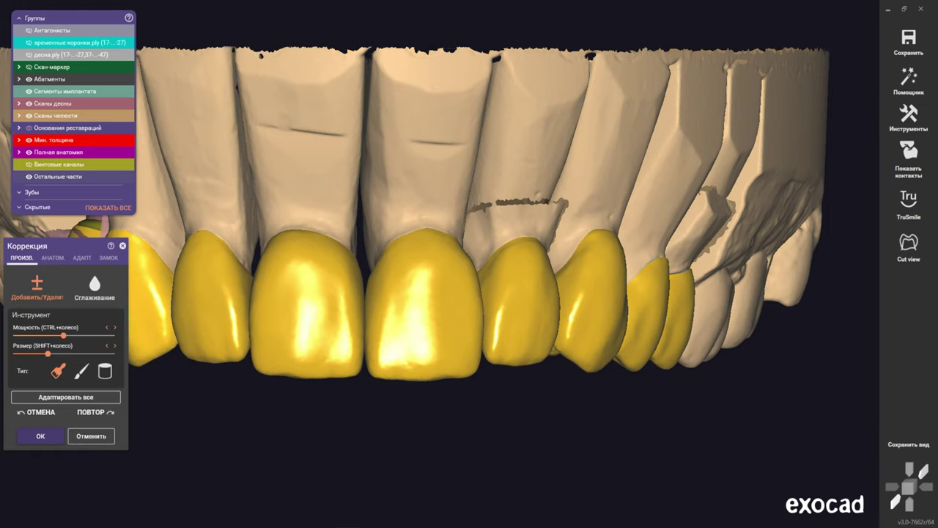
Shrink the brush and examine the crowns' biting edges from frontal and occlusal views
scroll(477, 272, "up", 2)
scroll(513, 240, "down", 5, "shift")
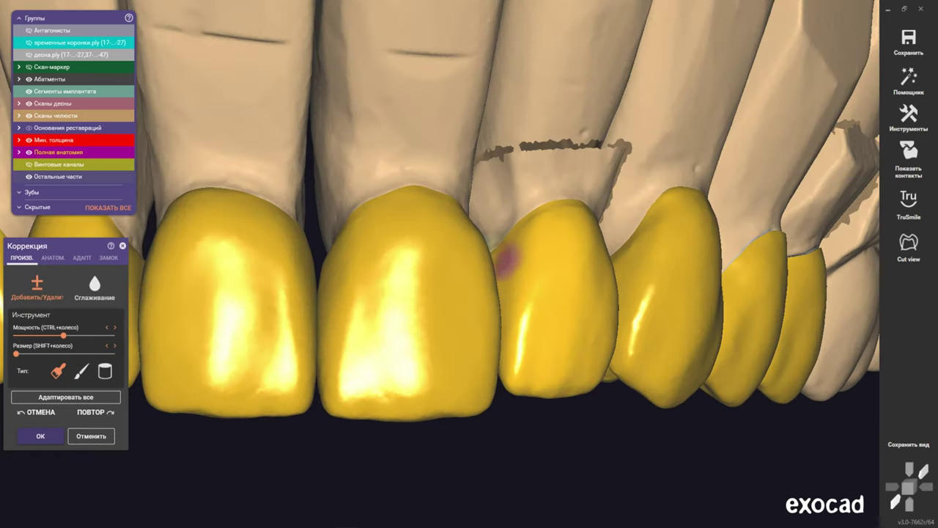
scroll(330, 264, "down", 3)
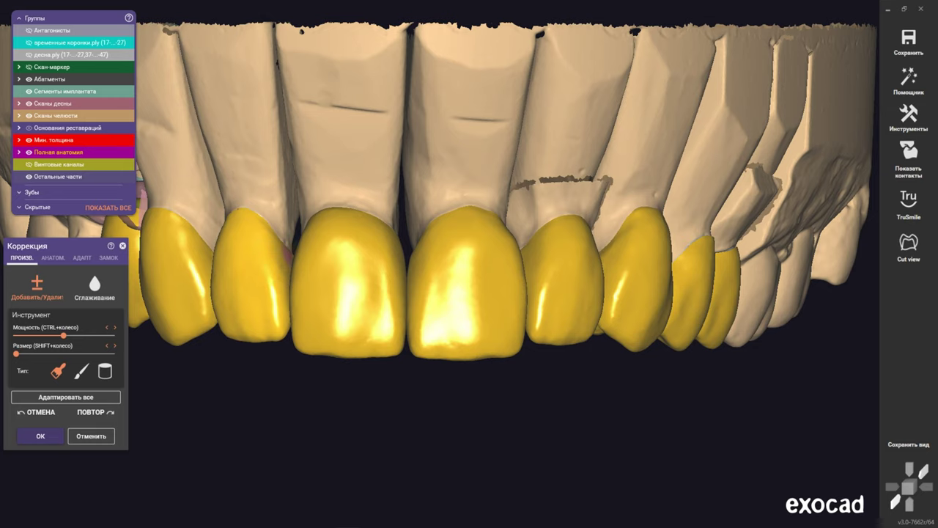
scroll(307, 220, "down", 2)
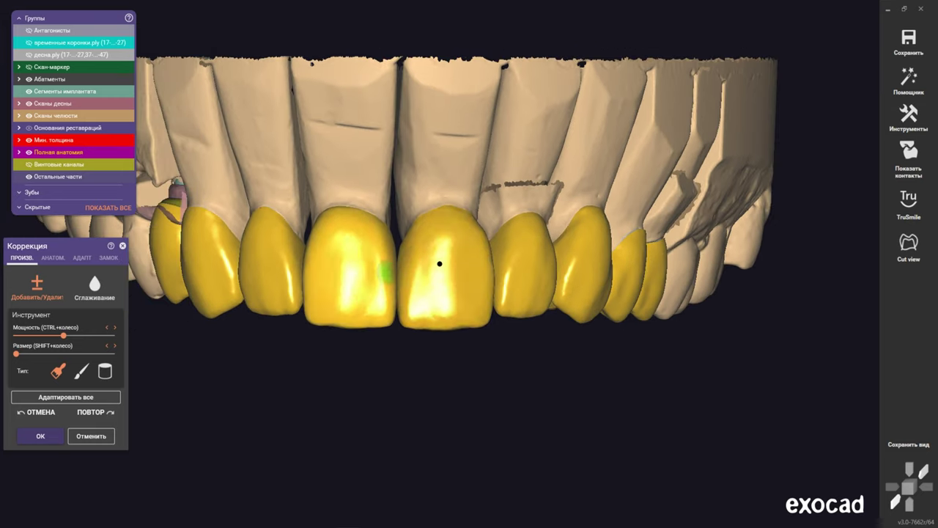
mouse_move(435, 233)
right_mouse_down()
mouse_move(439, 337)
mouse_move(471, 287)
right_mouse_up()
scroll(491, 335, "up", 3)
scroll(520, 335, "up", 2)
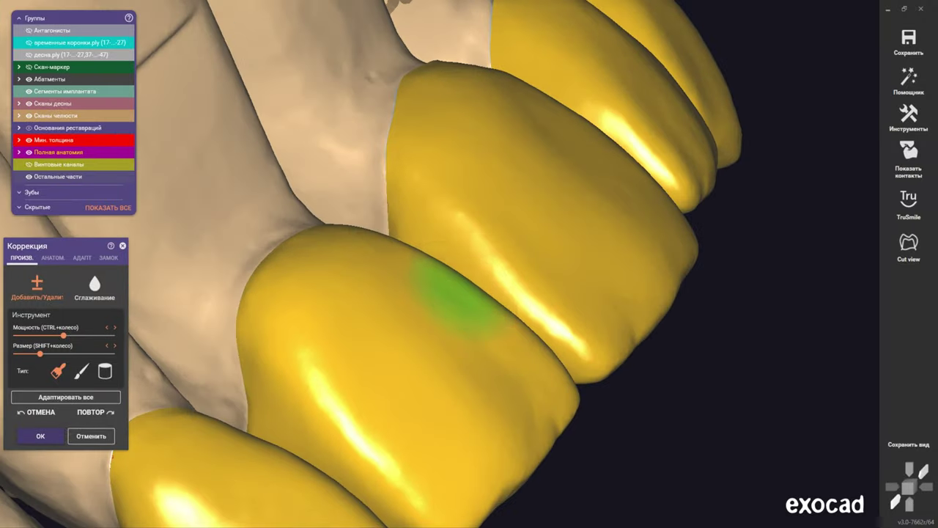
scroll(480, 312, "up", 3, "shift")
mouse_move(440, 262)
right_mouse_down()
mouse_move(429, 220)
mouse_move(477, 294)
mouse_move(363, 272)
right_mouse_up()
scroll(330, 263, "up", 1)
scroll(294, 264, "down", 3, "shift")
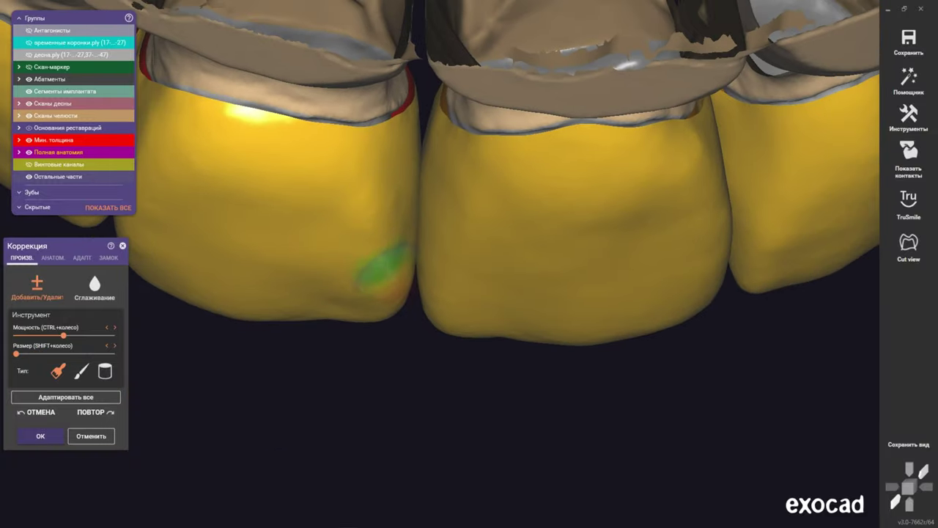
right_click_drag(469, 286, 440, 289)
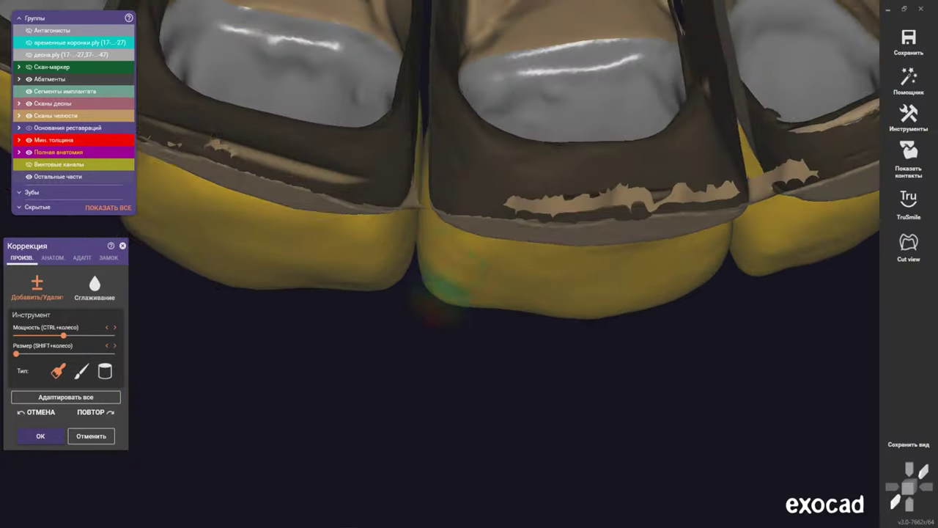
mouse_move(433, 323)
right_mouse_down()
mouse_move(446, 330)
mouse_move(343, 303)
mouse_move(435, 294)
mouse_move(427, 220)
right_mouse_up()
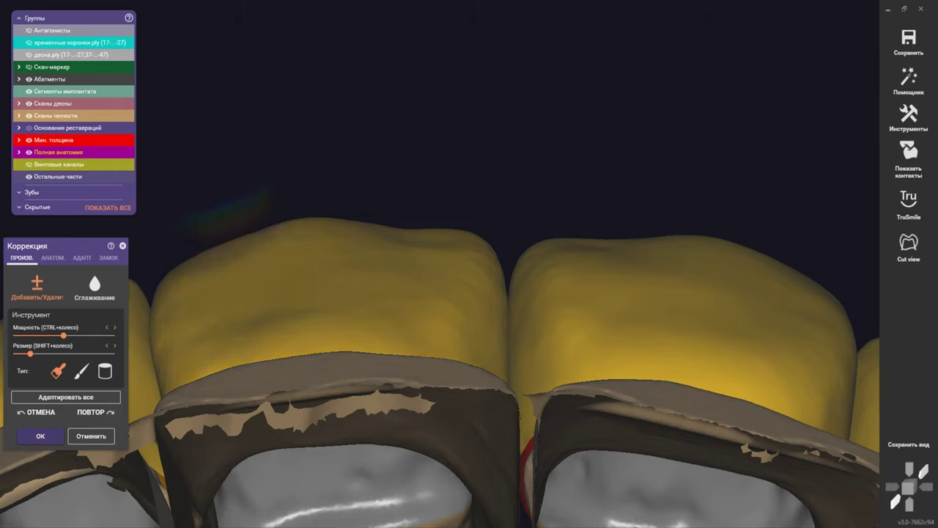
mouse_move(226, 220)
right_mouse_down()
mouse_move(198, 188)
mouse_move(208, 209)
right_mouse_up()
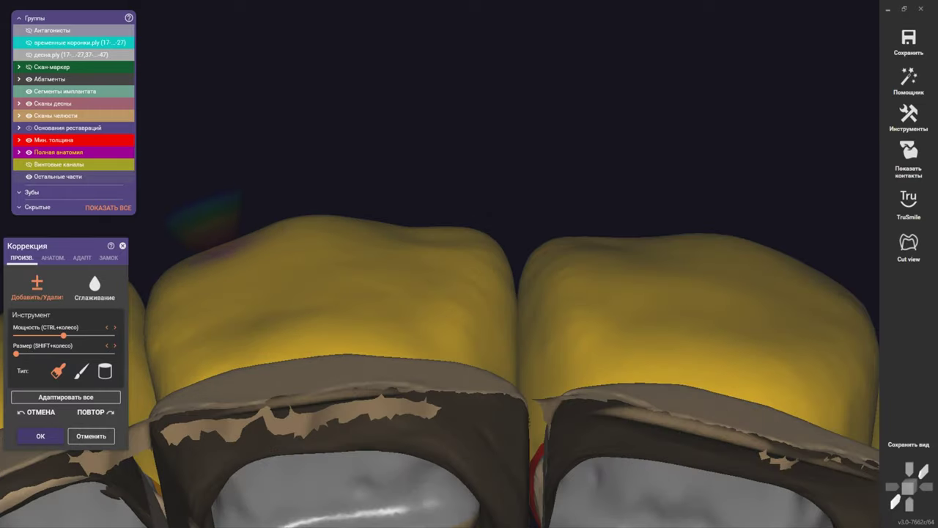
scroll(204, 219, "down", 3)
right_click_drag(210, 249, 220, 345)
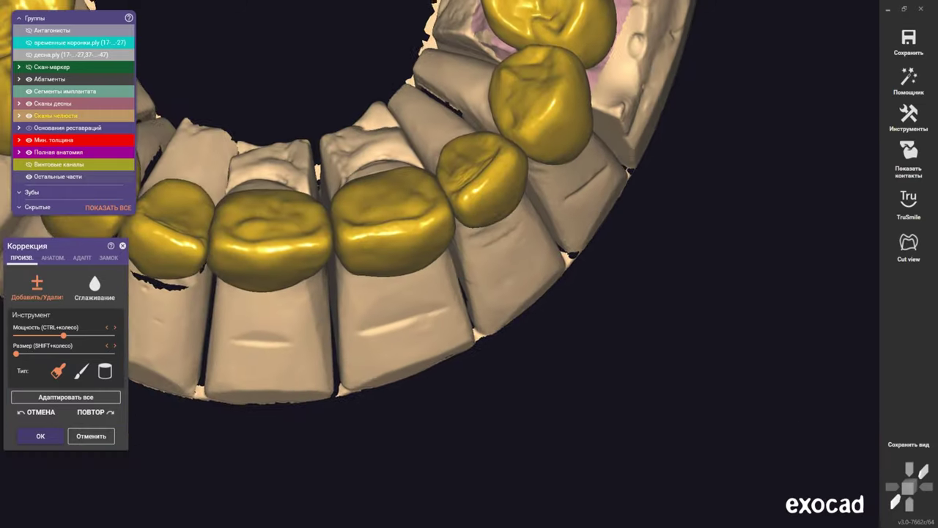
scroll(357, 212, "down", 2)
scroll(356, 212, "up", 3)
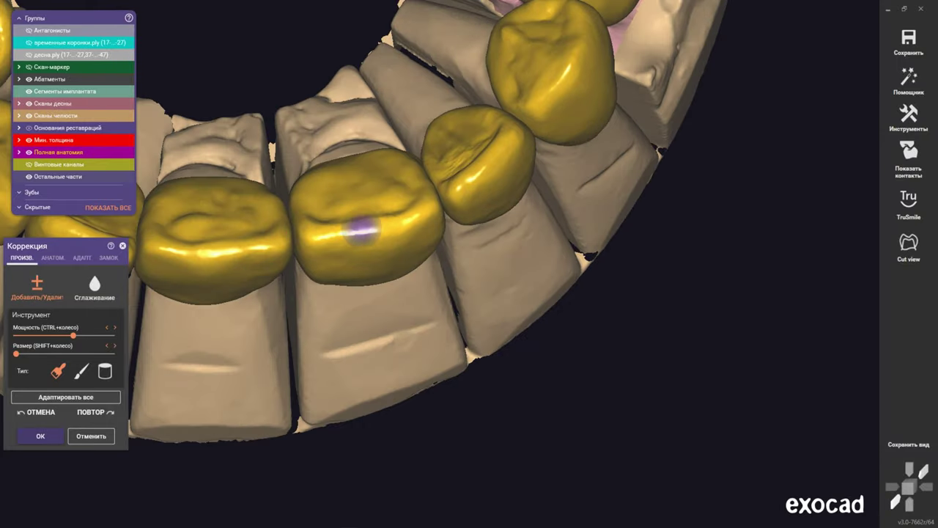
scroll(363, 220, "down", 1)
scroll(366, 222, "up", 2)
mouse_move(369, 224)
right_mouse_down()
mouse_move(199, 256)
mouse_move(375, 268)
mouse_move(366, 274)
right_mouse_up()
Switch to anatomical adjustment of tooth parts and sculpt material along the left crown's lower edge
left_click(53, 257)
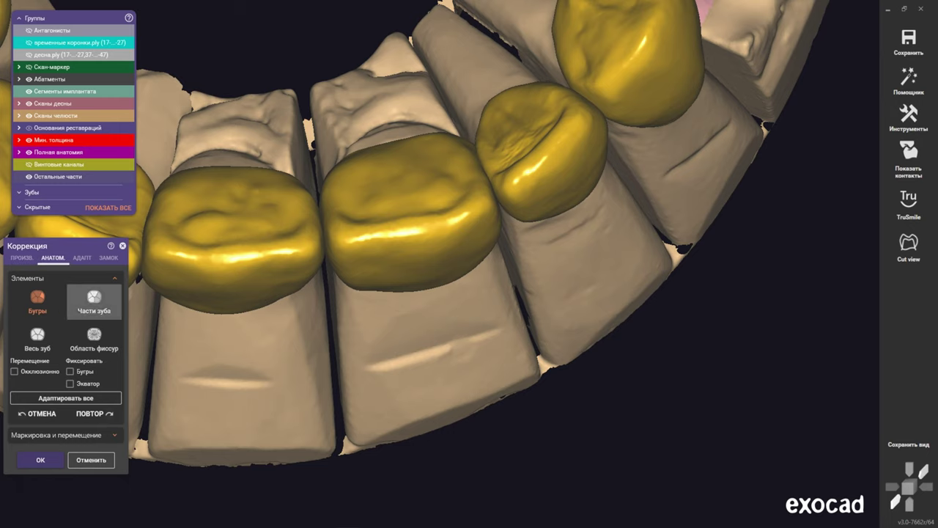
left_click(93, 301)
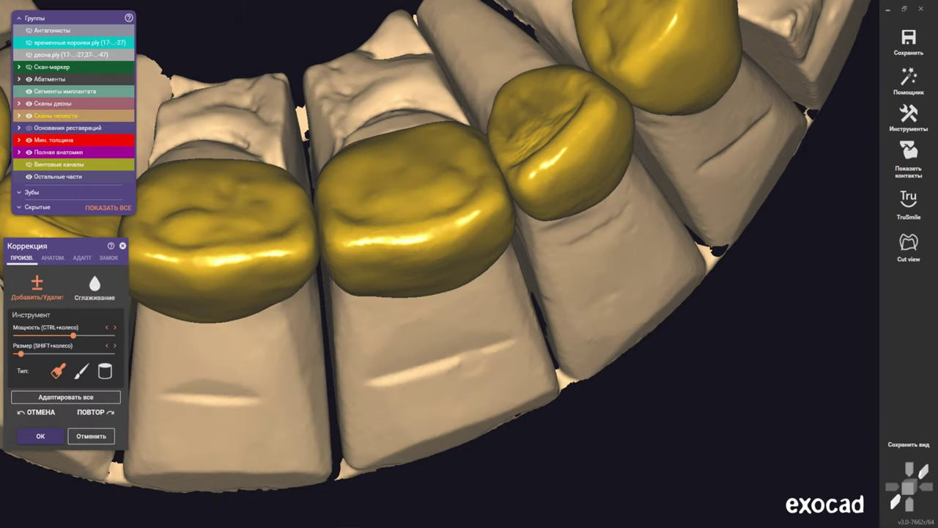
scroll(408, 242, "up", 2, "shift")
right_click_drag(408, 242, 360, 192)
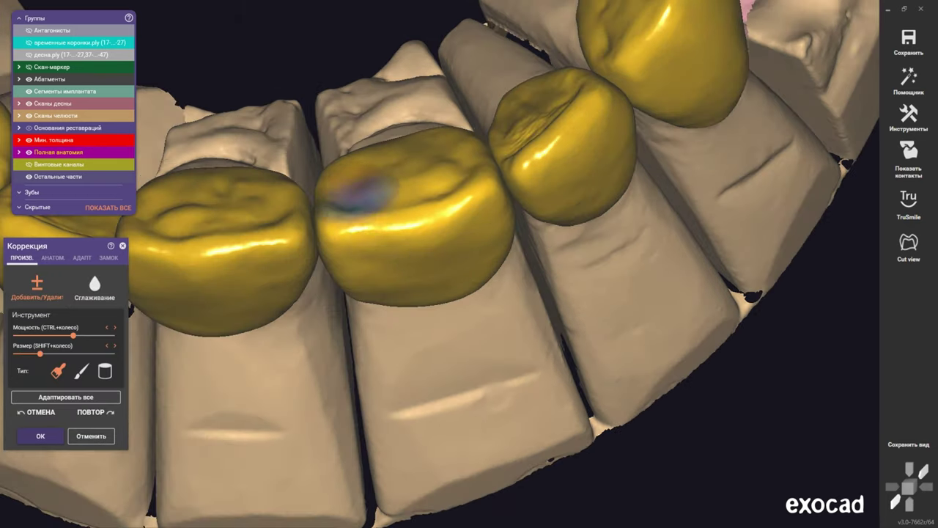
scroll(277, 235, "down", 3)
right_click_drag(277, 234, 287, 251)
scroll(329, 251, "up", 3)
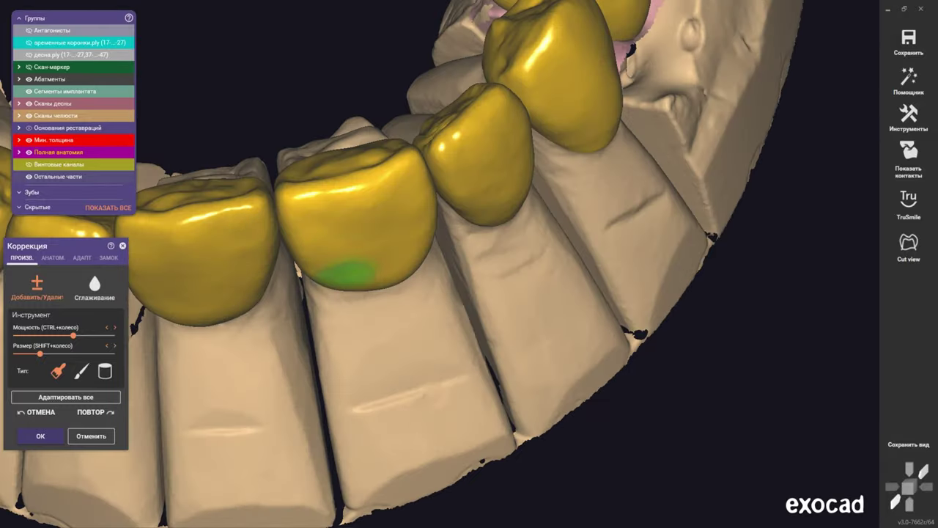
right_click_drag(345, 273, 345, 262)
scroll(344, 262, "up", 2)
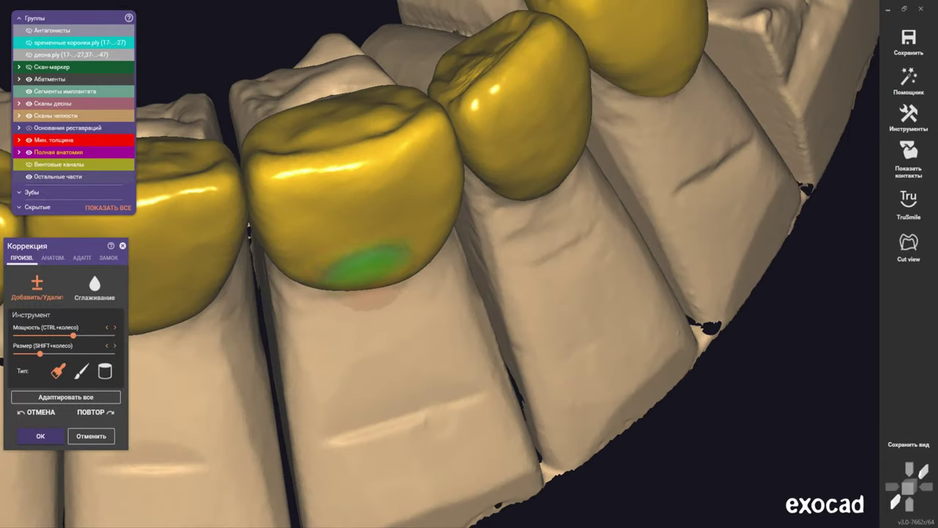
mouse_move(325, 272)
right_mouse_down()
mouse_move(194, 289)
mouse_move(310, 220)
right_mouse_up()
scroll(367, 293, "up", 1)
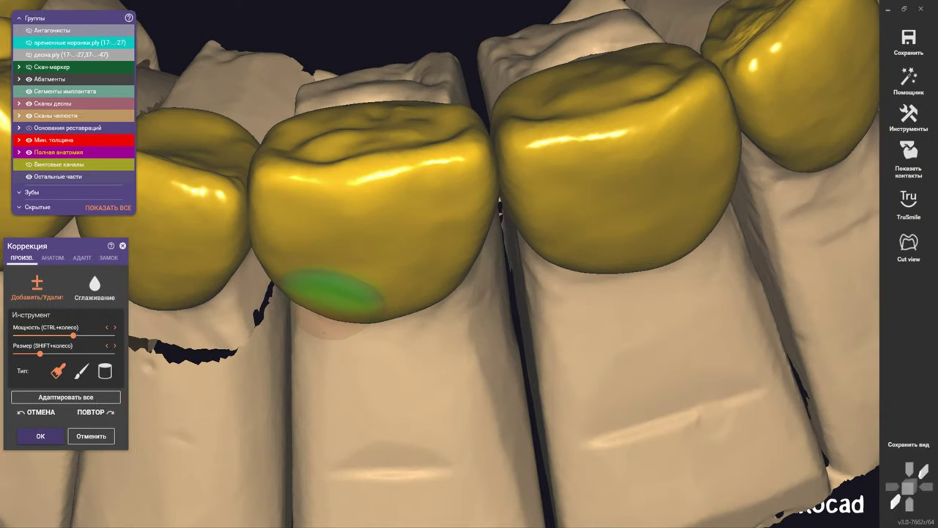
left_click_drag(333, 292, 352, 295)
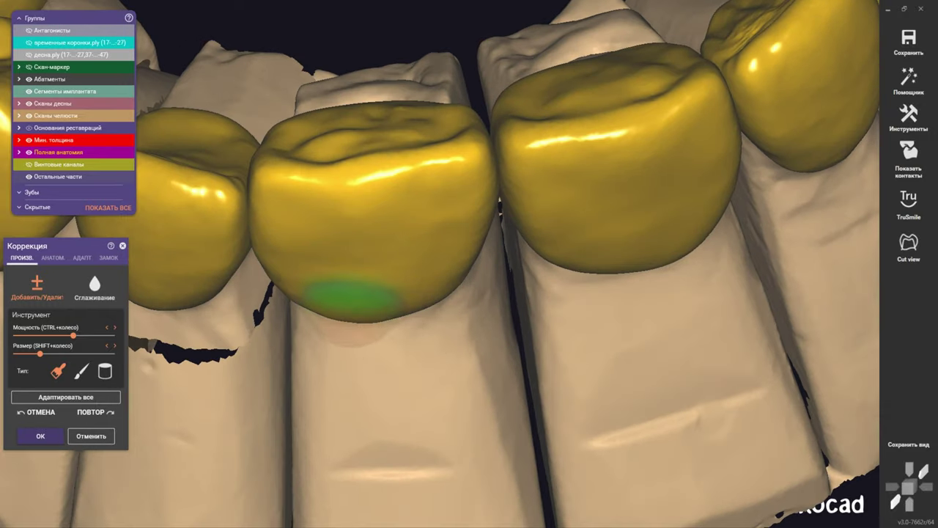
scroll(352, 294, "down", 1)
left_click_drag(339, 239, 310, 218)
scroll(310, 218, "down", 3)
mouse_move(310, 218)
right_mouse_down()
mouse_move(345, 266)
mouse_move(352, 248)
right_mouse_up()
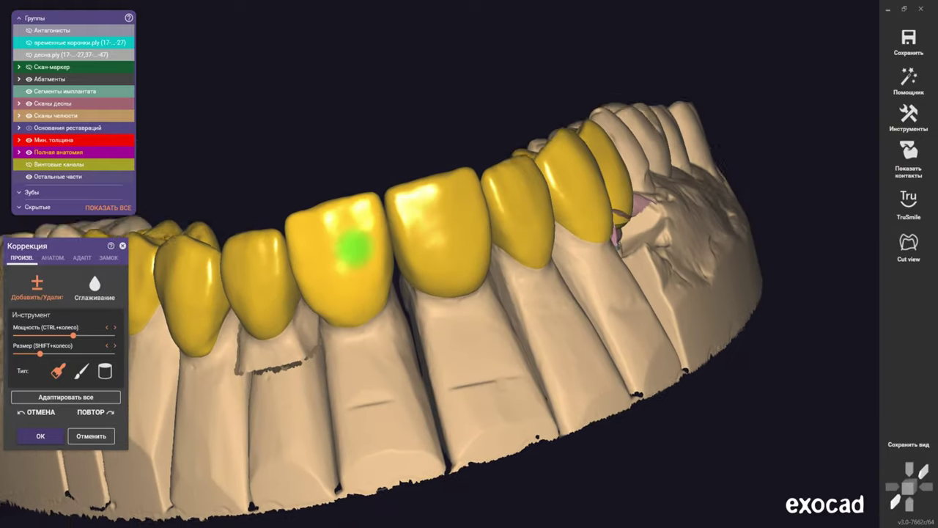
scroll(352, 248, "up", 2)
scroll(345, 319, "up", 3)
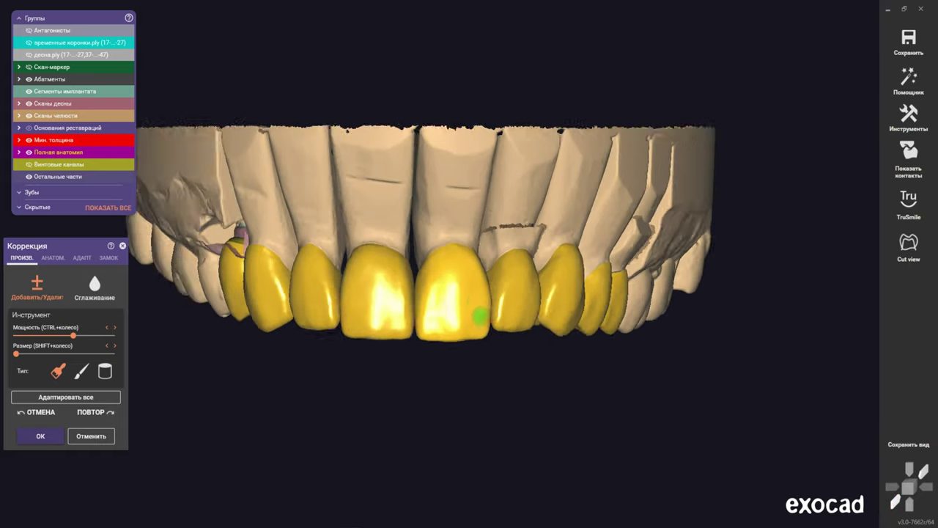
scroll(473, 289, "up", 3)
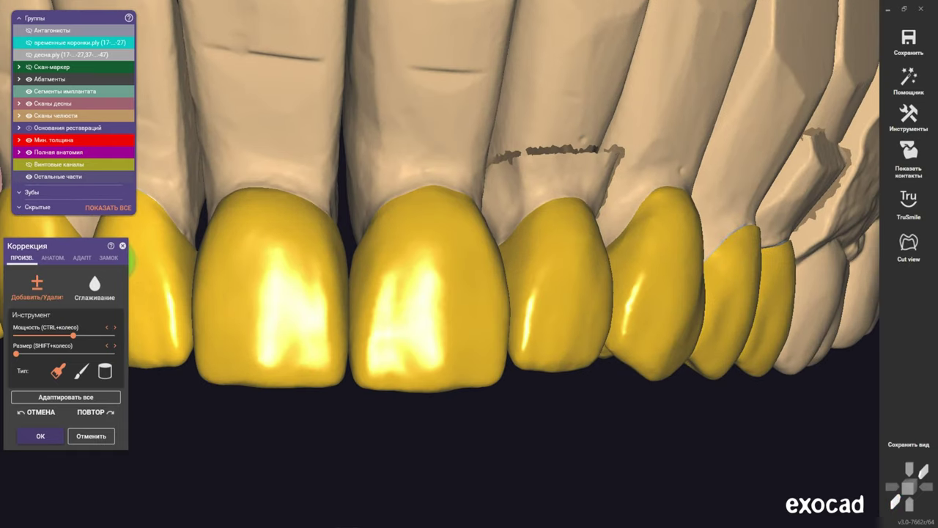
left_click(53, 257)
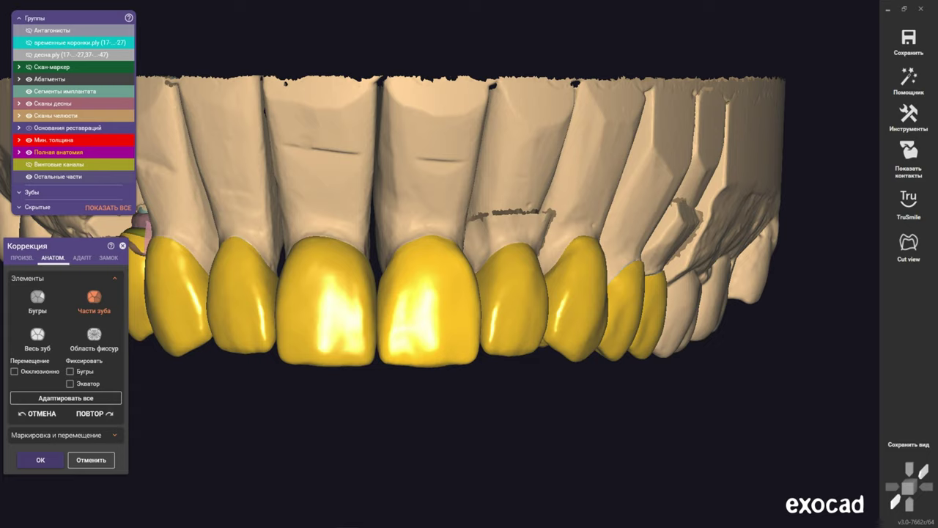
scroll(396, 286, "down", 3)
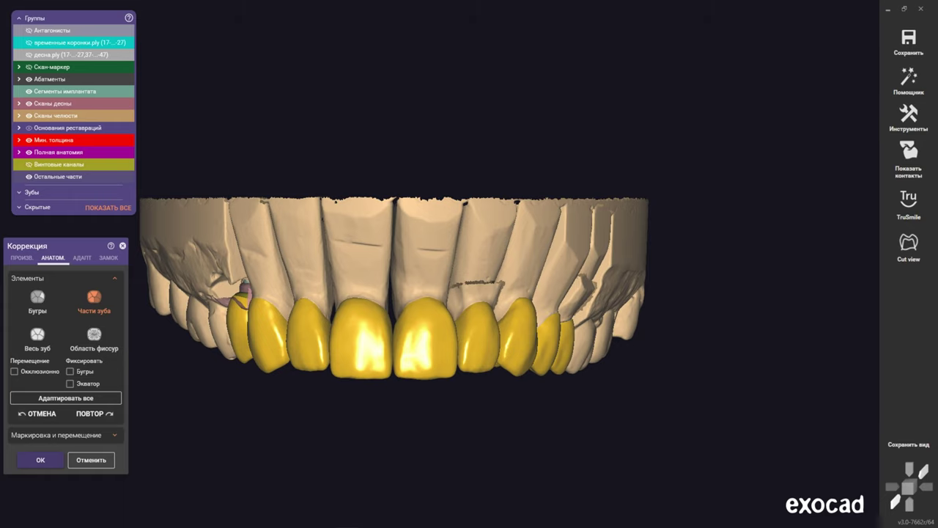
scroll(427, 360, "up", 2)
scroll(427, 360, "up", 2)
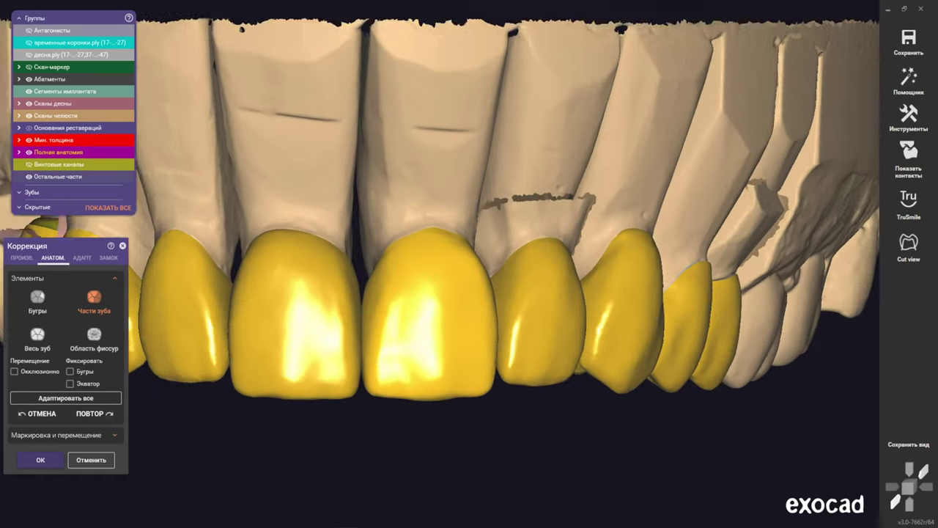
scroll(427, 360, "up", 2)
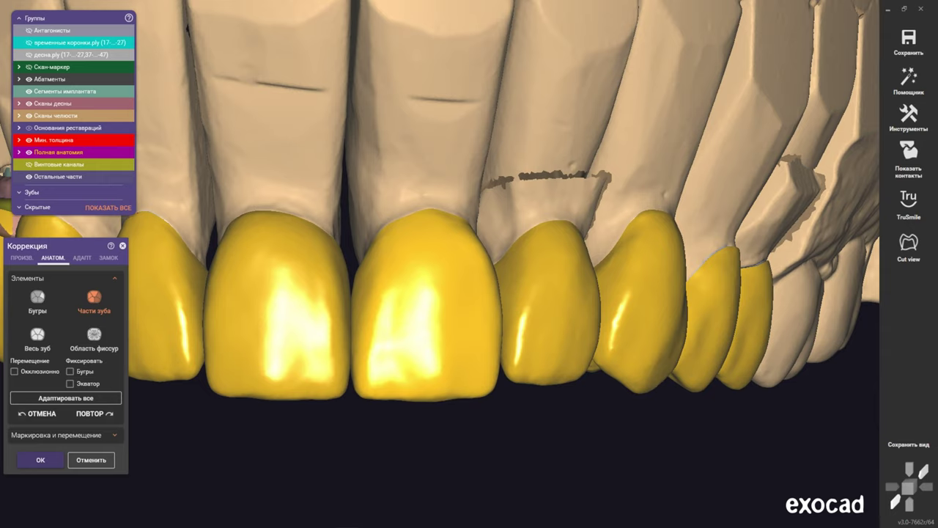
scroll(440, 294, "down", 3)
scroll(440, 293, "down", 1)
scroll(440, 293, "up", 3)
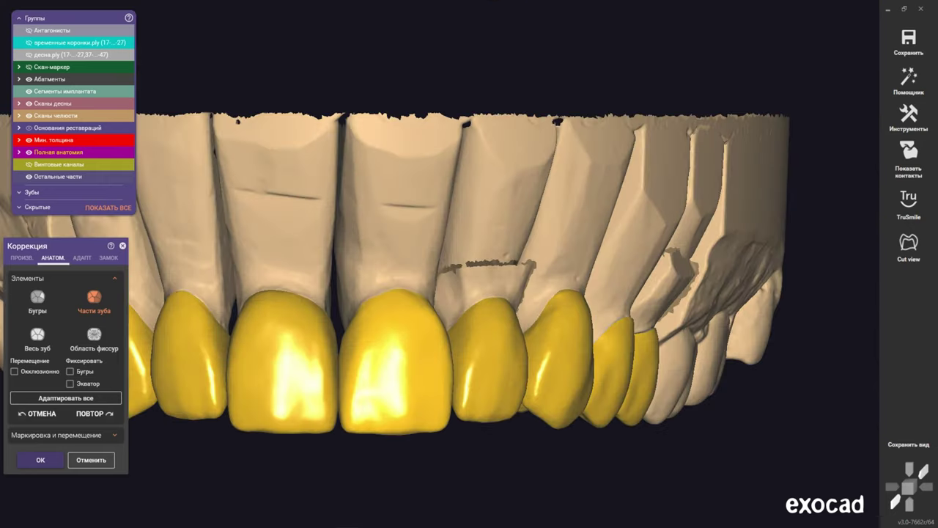
right_click_drag(440, 308, 437, 154)
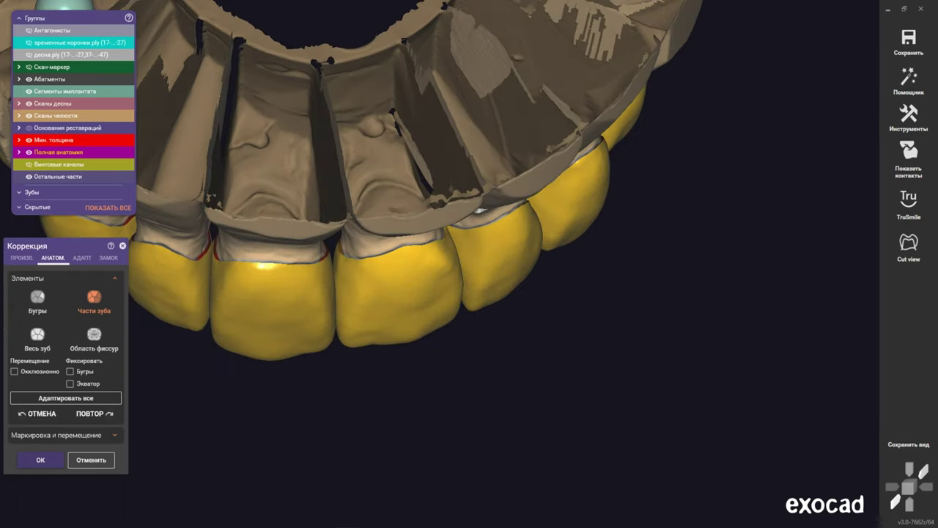
Switch to freeform add/remove sculpting (ПРОИЗВ.) and inspect the front crowns from the front
left_click(21, 257)
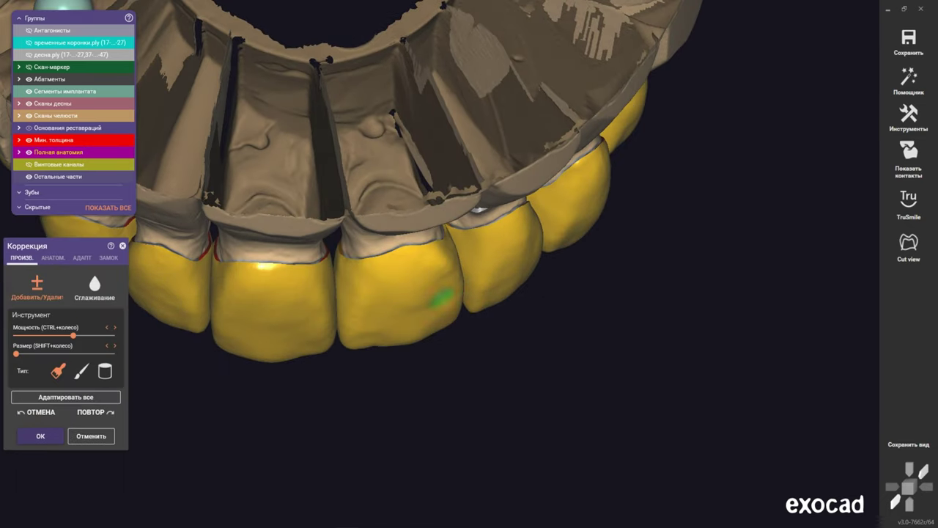
right_click_drag(440, 297, 393, 235)
scroll(445, 232, "up", 2)
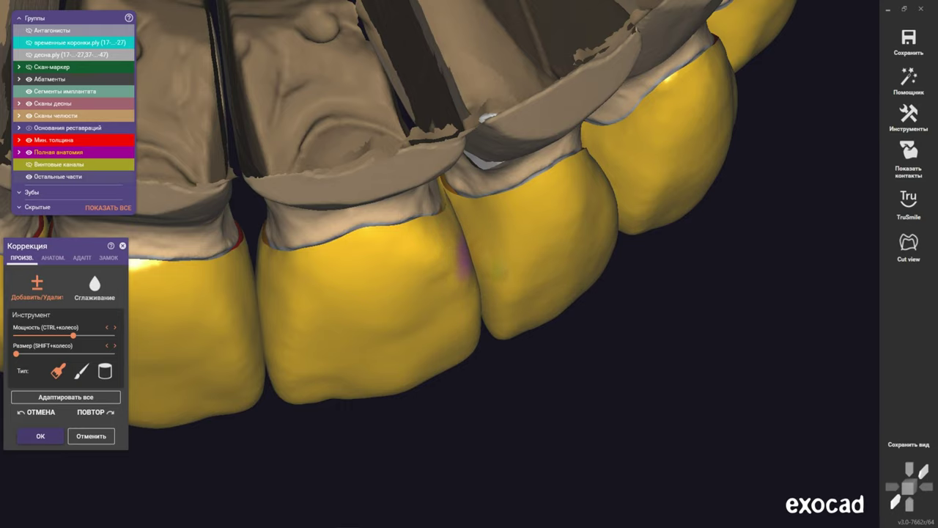
mouse_move(400, 256)
right_mouse_down()
mouse_move(448, 314)
mouse_move(462, 308)
right_mouse_up()
left_click(895, 502)
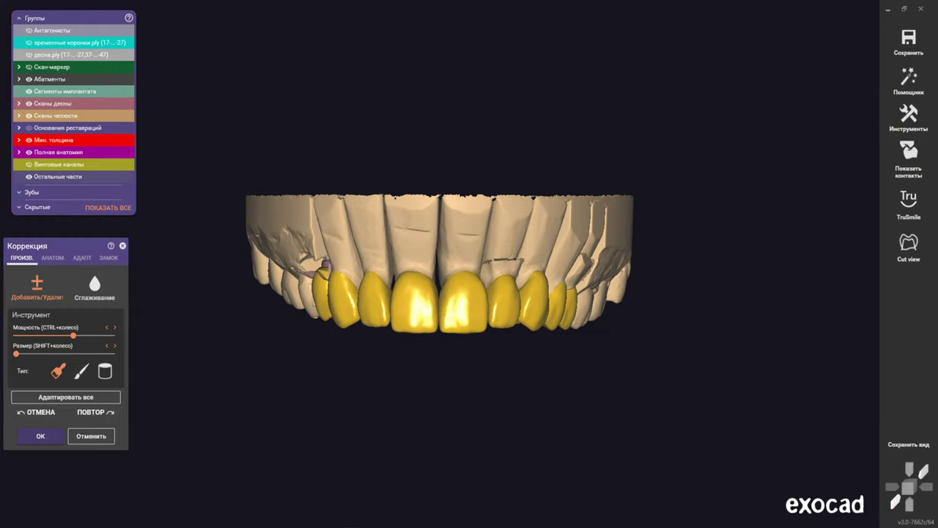
scroll(478, 299, "up", 2)
scroll(469, 294, "up", 2)
scroll(485, 282, "up", 2)
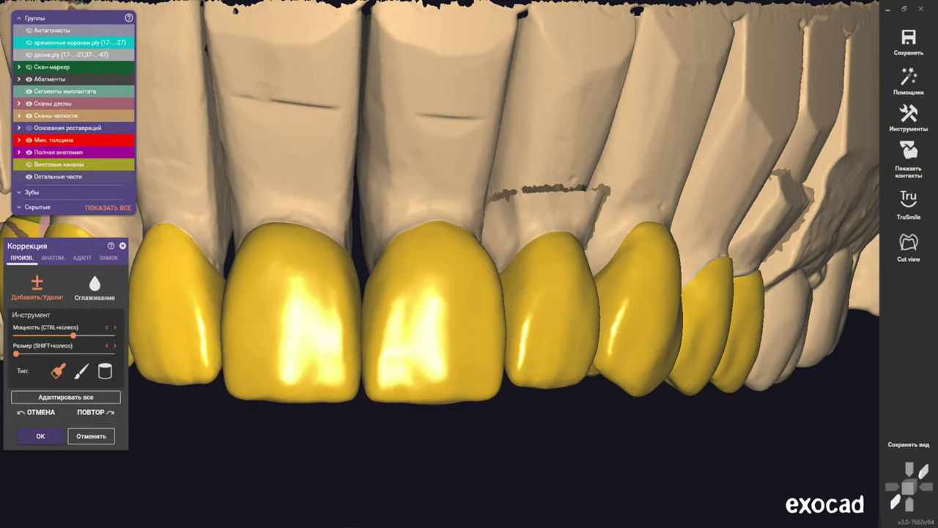
In the АНАТОМ. tab choose Бугры (cusps) and view the arch from below
left_click(53, 257)
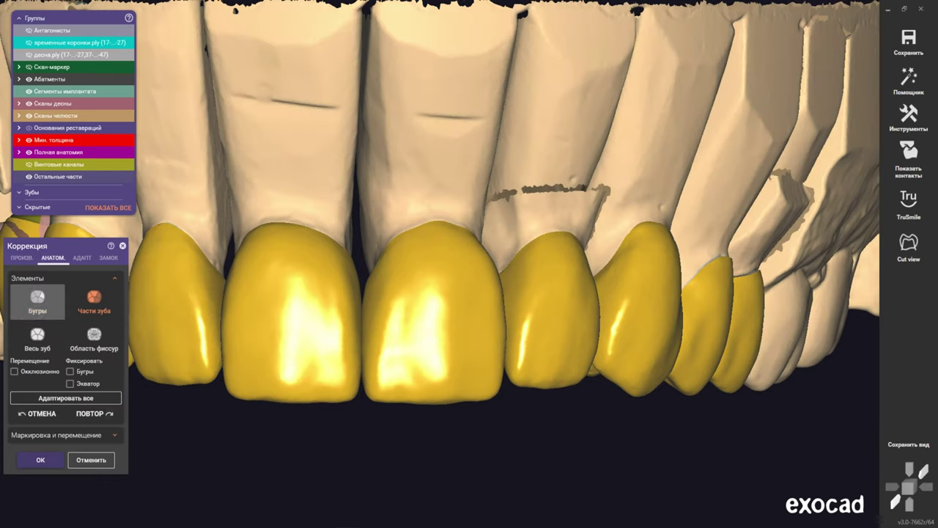
left_click(37, 299)
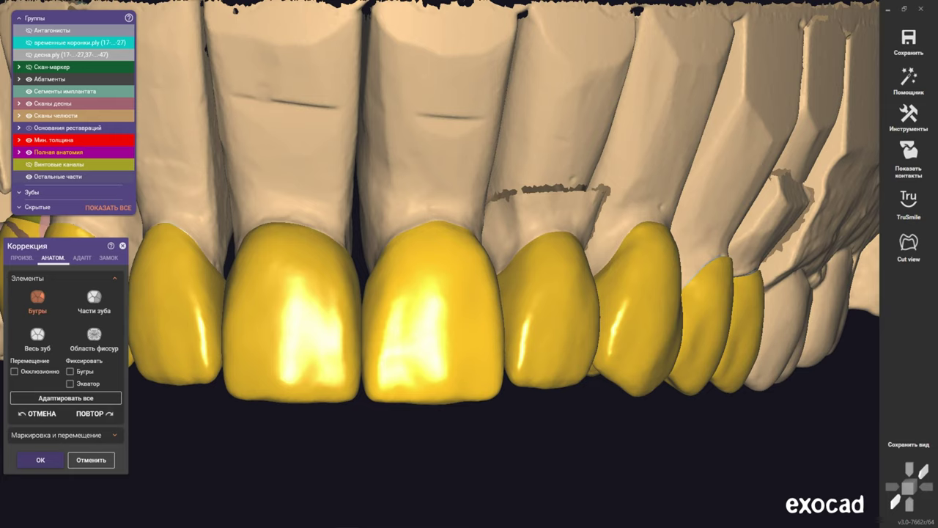
scroll(440, 293, "down", 5)
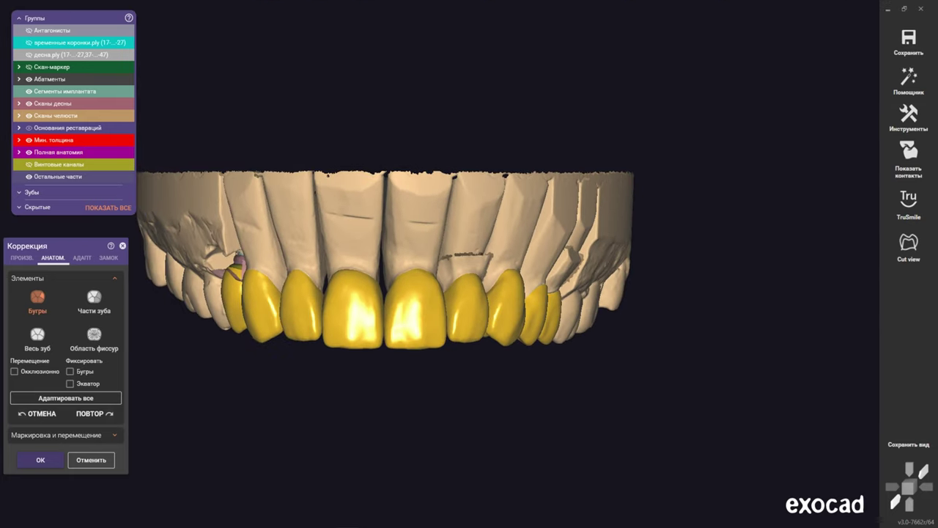
scroll(388, 291, "up", 2)
scroll(389, 291, "up", 2)
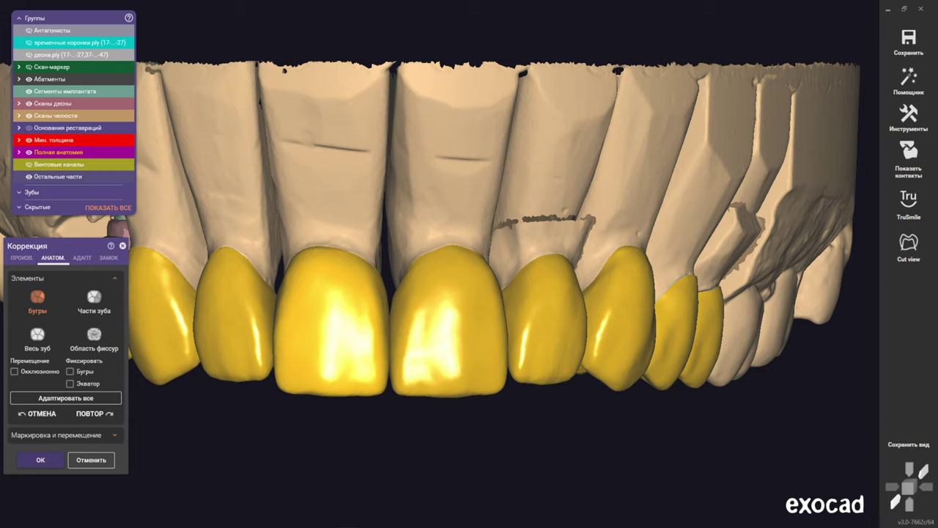
scroll(389, 293, "down", 1)
mouse_move(469, 330)
right_mouse_down()
mouse_move(469, 220)
mouse_move(440, 279)
right_mouse_up()
scroll(389, 242, "up", 1)
scroll(440, 220, "up", 2)
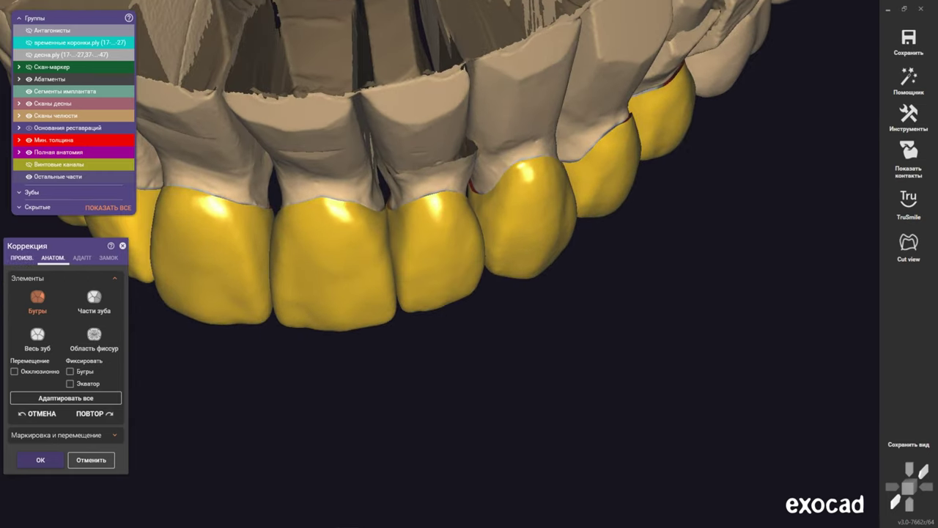
Switch to freeform sculpting (ПРОИЗВ.) and tilt to a close front-occlusal view of the anterior crowns
left_click(21, 258)
scroll(382, 249, "up", 2, "shift")
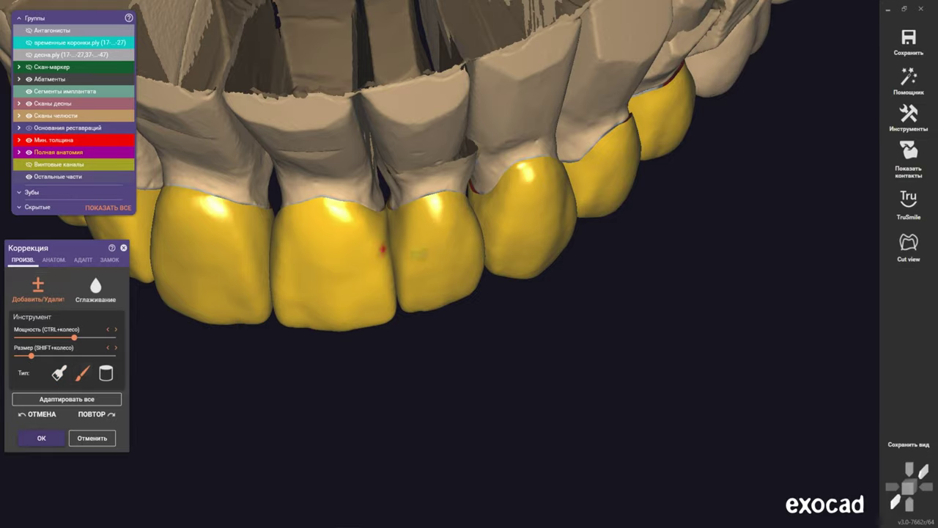
right_click_drag(387, 248, 410, 308)
scroll(430, 339, "up", 2)
right_click_drag(429, 339, 413, 329)
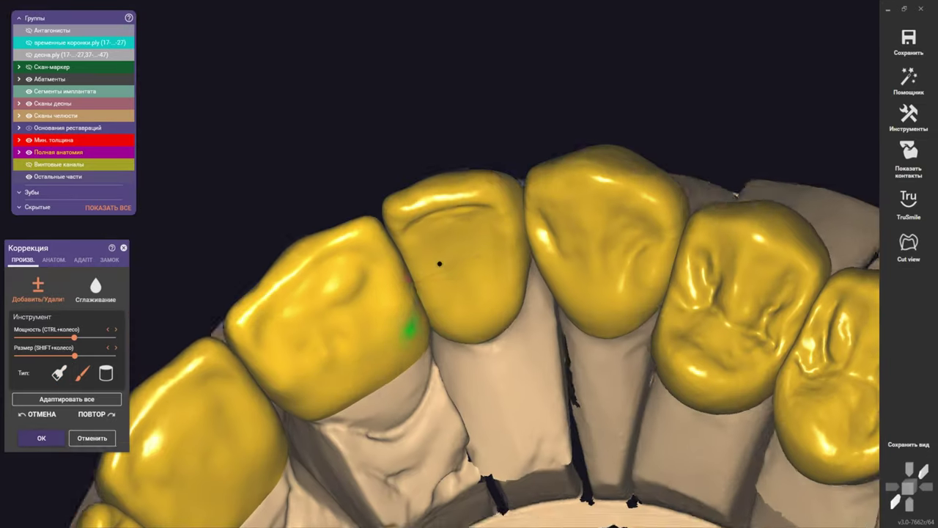
mouse_move(419, 283)
right_mouse_down()
mouse_move(425, 299)
mouse_move(332, 335)
right_mouse_up()
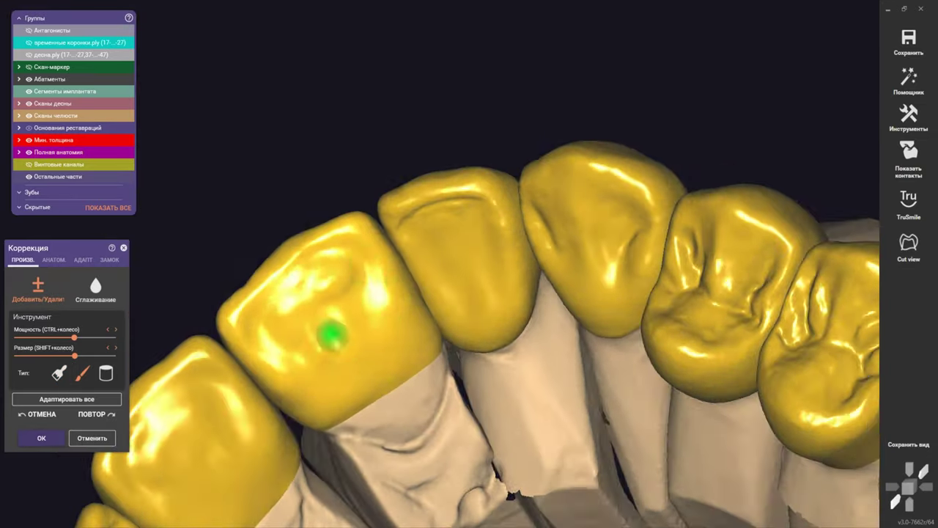
Work around the lingual surfaces and contacts of the anterior crowns
scroll(478, 283, "down", 8, "shift")
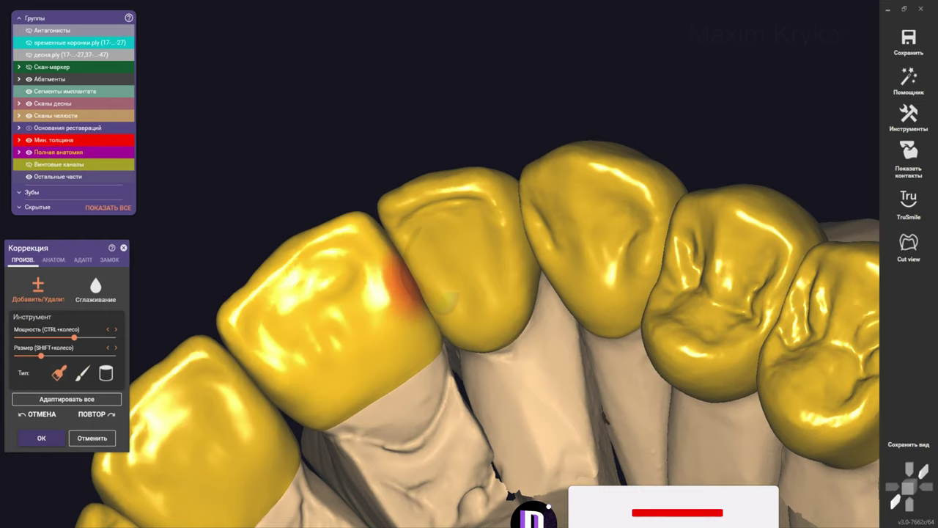
right_click_drag(478, 283, 381, 261)
scroll(381, 261, "up", 3)
right_click_drag(439, 293, 447, 268)
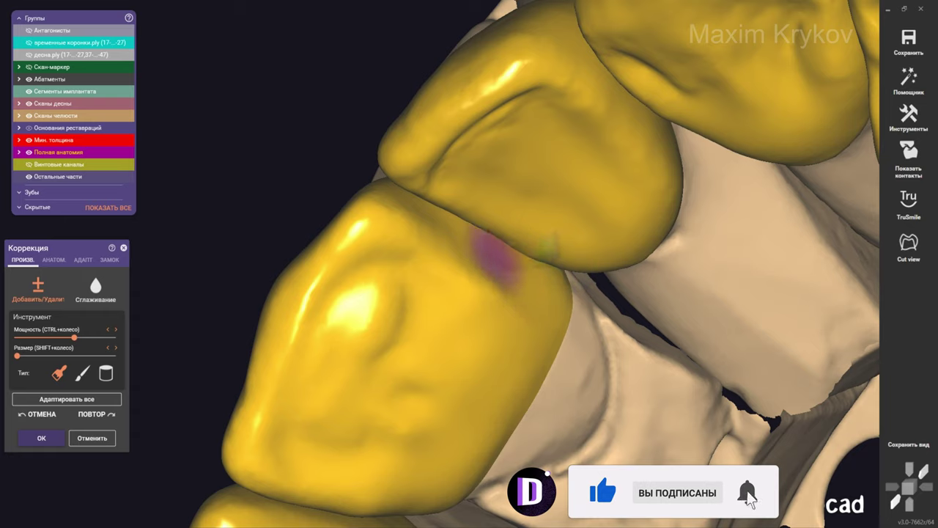
mouse_move(450, 278)
right_mouse_down()
mouse_move(440, 256)
mouse_move(473, 233)
mouse_move(450, 210)
mouse_move(392, 199)
right_mouse_up()
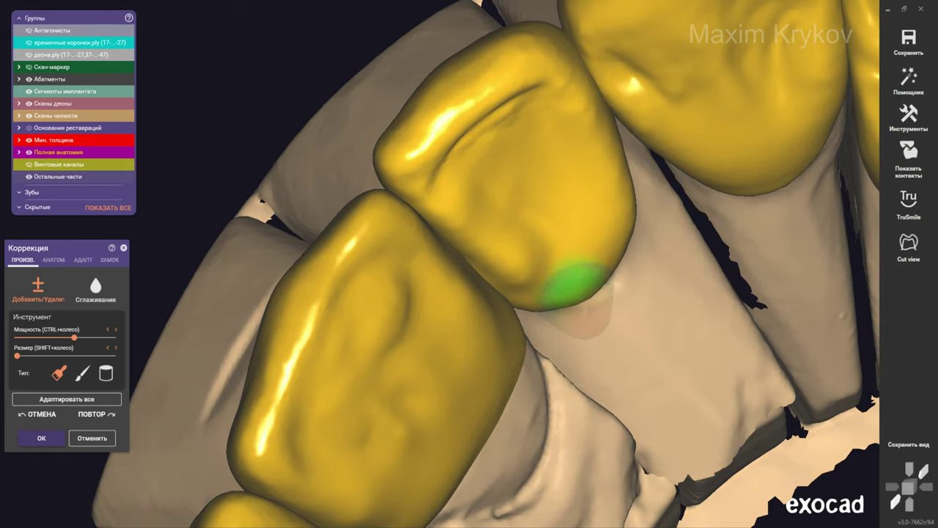
scroll(513, 273, "down", 5)
View the whole arch occlusally and set anatomic correction back to Части зуба (tooth parts)
mouse_move(513, 272)
right_mouse_down()
mouse_move(356, 198)
mouse_move(429, 235)
mouse_move(653, 147)
right_mouse_up()
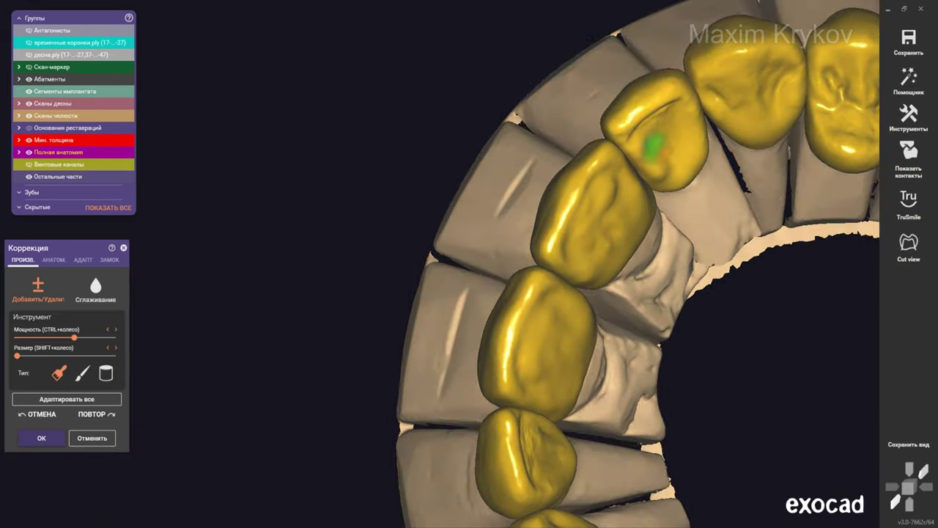
scroll(654, 147, "up", 3)
mouse_move(594, 110)
right_mouse_down()
mouse_move(607, 142)
mouse_move(572, 176)
right_mouse_up()
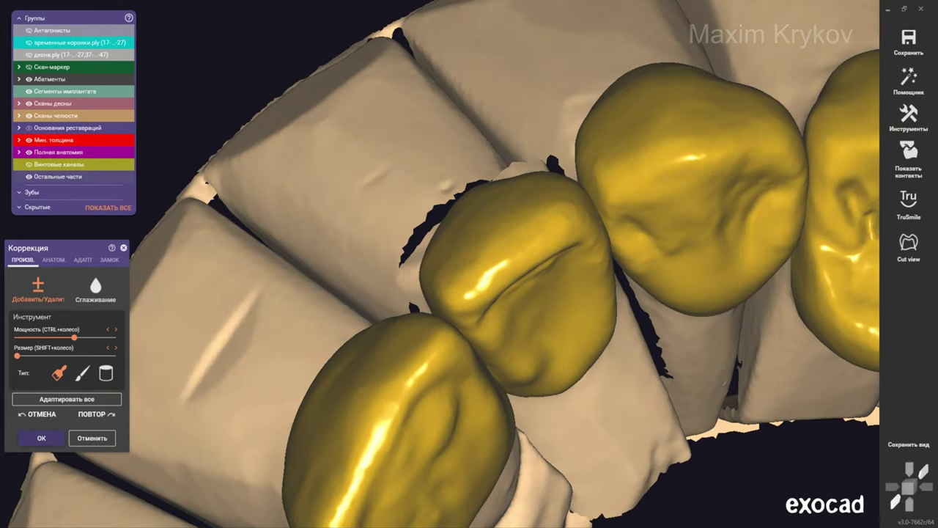
left_click(54, 259)
scroll(352, 242, "up", 2)
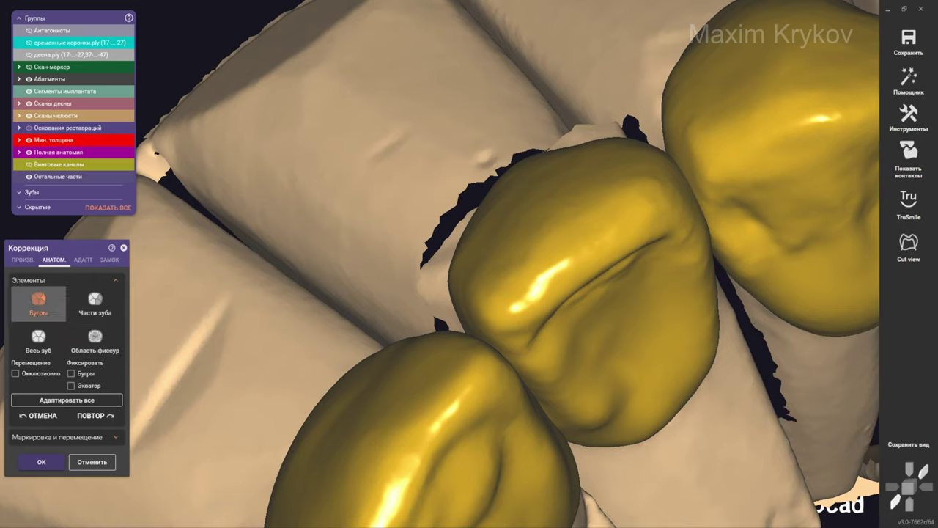
left_click(94, 301)
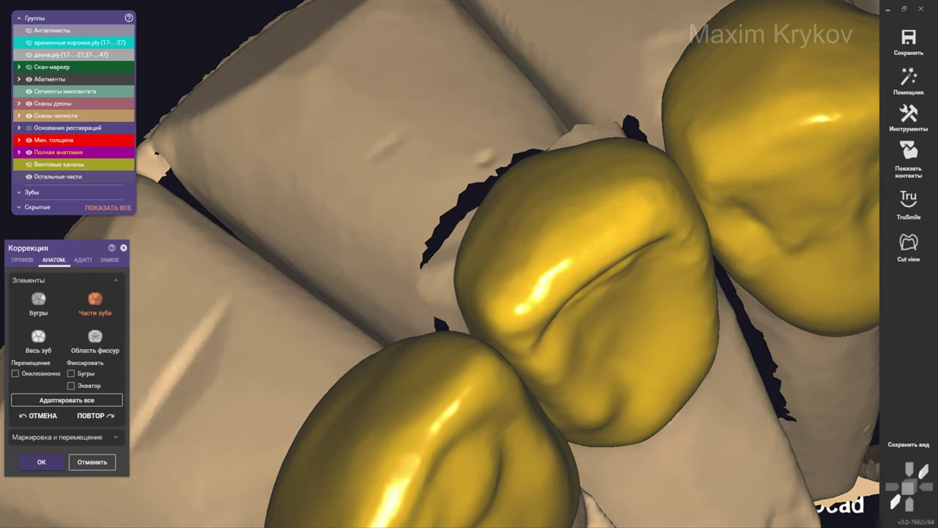
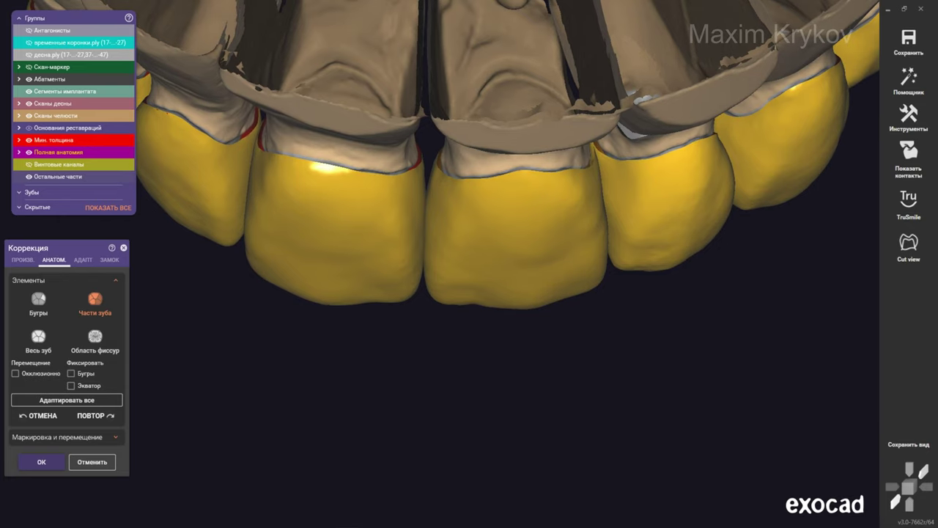
Switch correction to the ПРОИЗВ. free-form mode and lower the Мощность sculpting strength
left_click(22, 260)
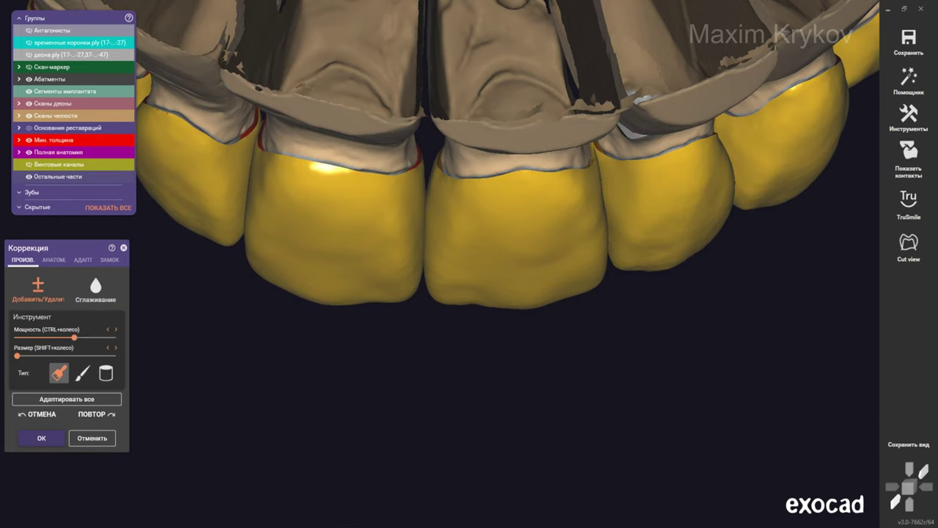
scroll(634, 229, "down", 2, "ctrl")
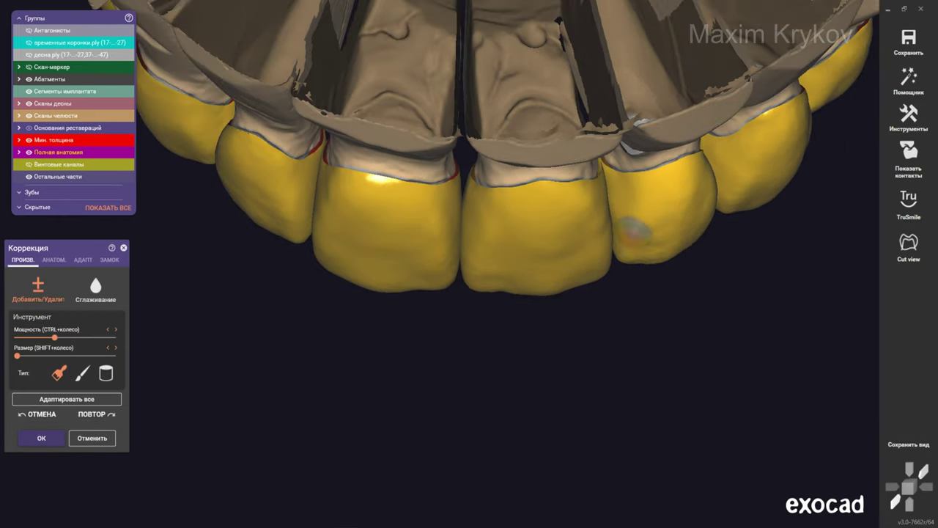
mouse_move(634, 228)
right_mouse_down()
mouse_move(395, 315)
mouse_move(413, 279)
mouse_move(460, 275)
mouse_move(513, 122)
right_mouse_up()
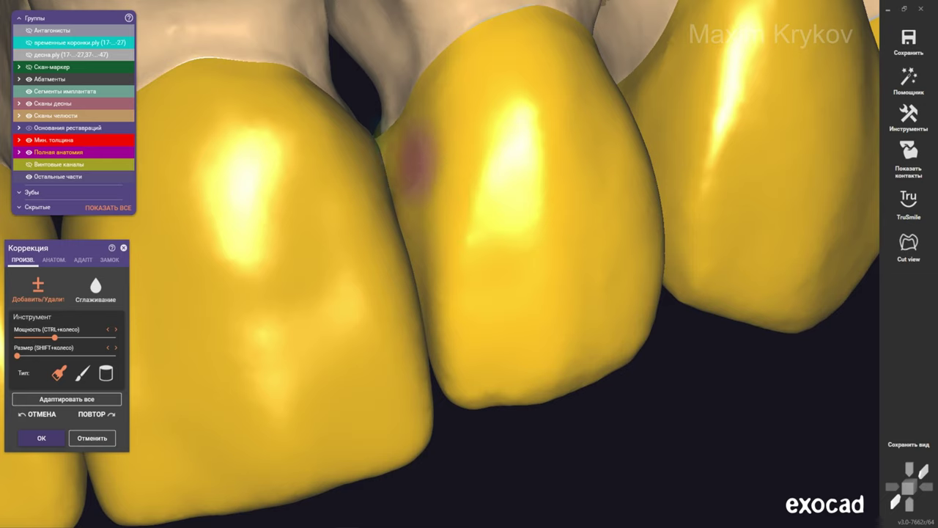
Touch up the upper front crowns with Добавить/Удалить while viewing them from below
scroll(618, 360, "down", 5)
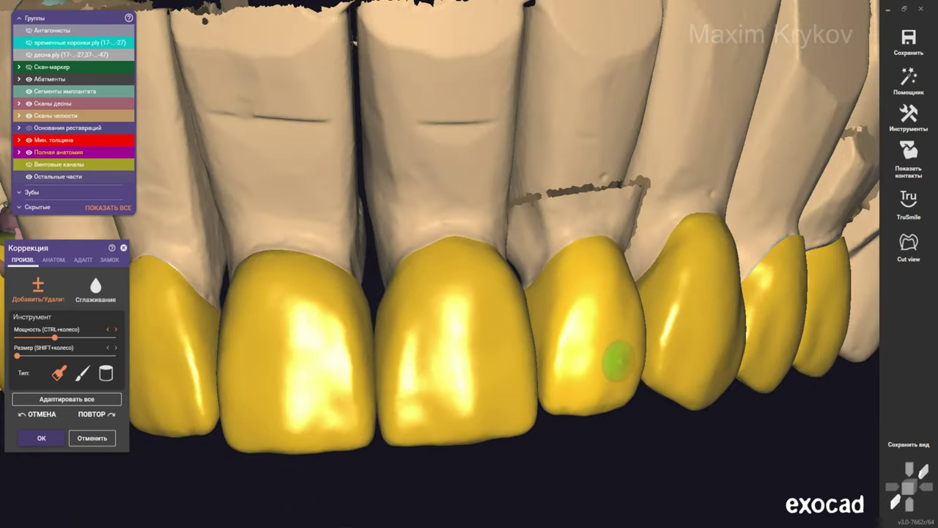
scroll(618, 359, "down", 5)
scroll(498, 307, "up", 2)
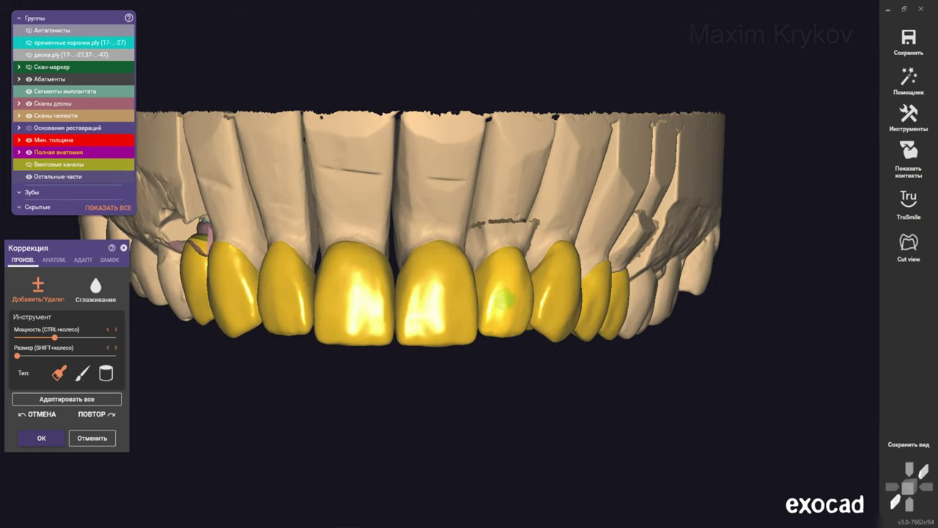
scroll(498, 305, "up", 3)
scroll(514, 339, "up", 2)
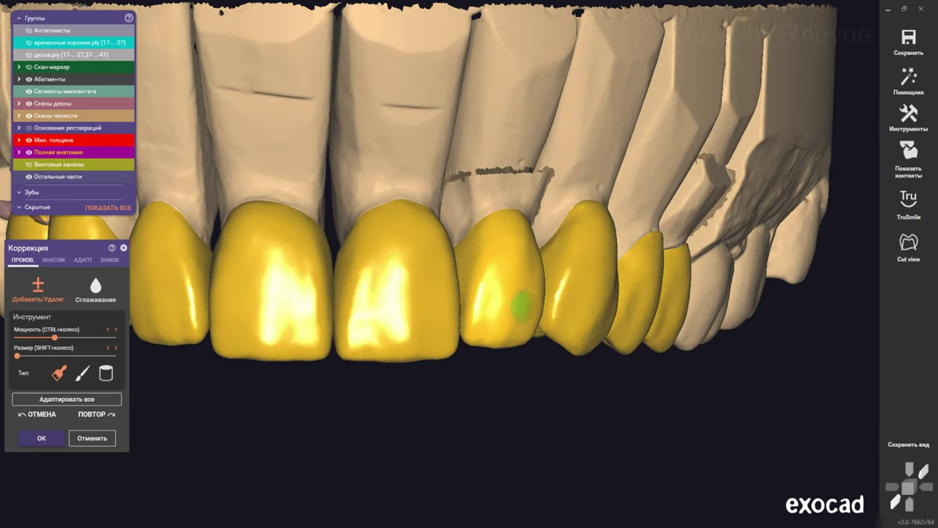
scroll(506, 301, "down", 3)
scroll(518, 311, "up", 2)
scroll(505, 293, "up", 2)
right_click_drag(488, 268, 544, 200)
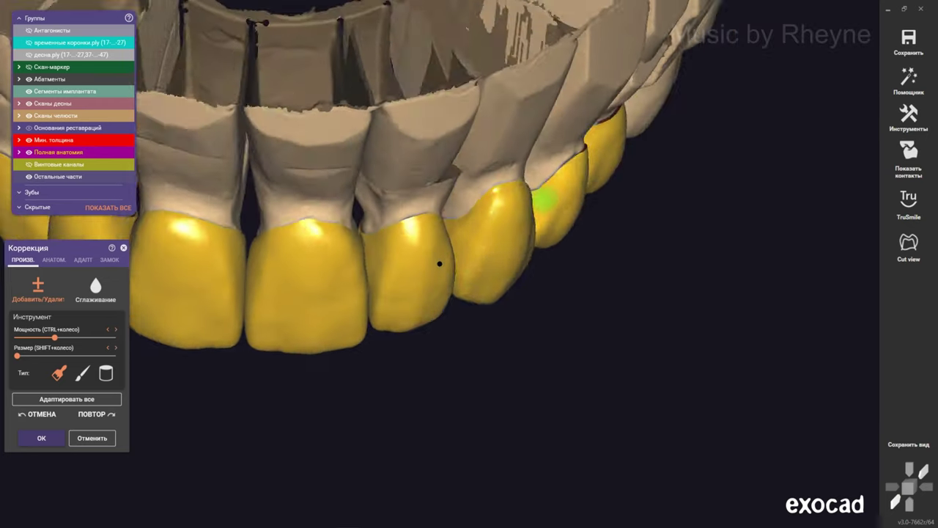
scroll(372, 189, "up", 2)
scroll(414, 216, "up", 2)
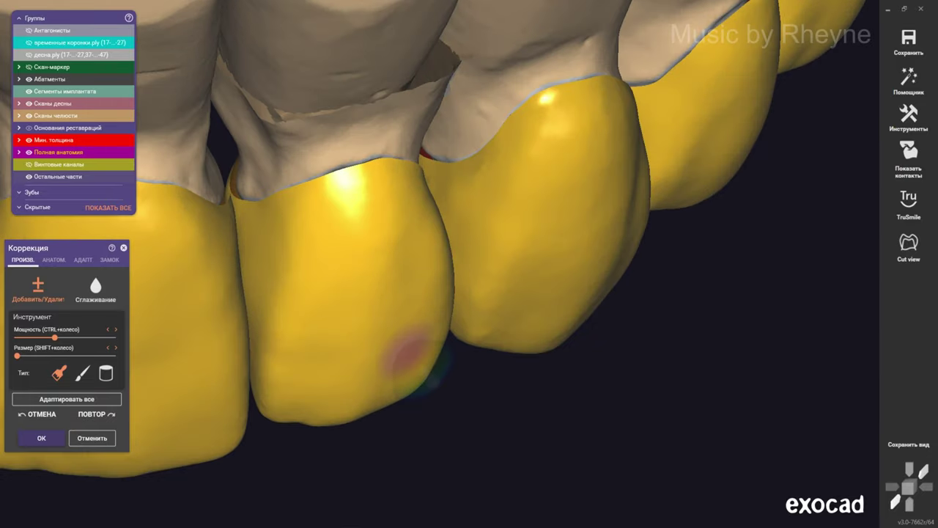
scroll(398, 242, "down", 2)
scroll(373, 210, "up", 2)
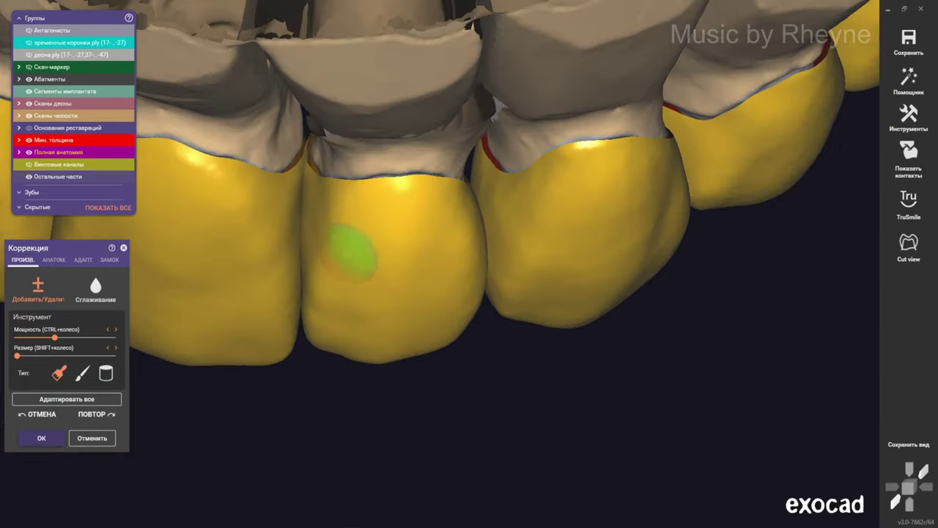
Continue small add/remove touch-ups on the front crowns from frontal and occlusal views
right_click_drag(299, 252, 283, 209)
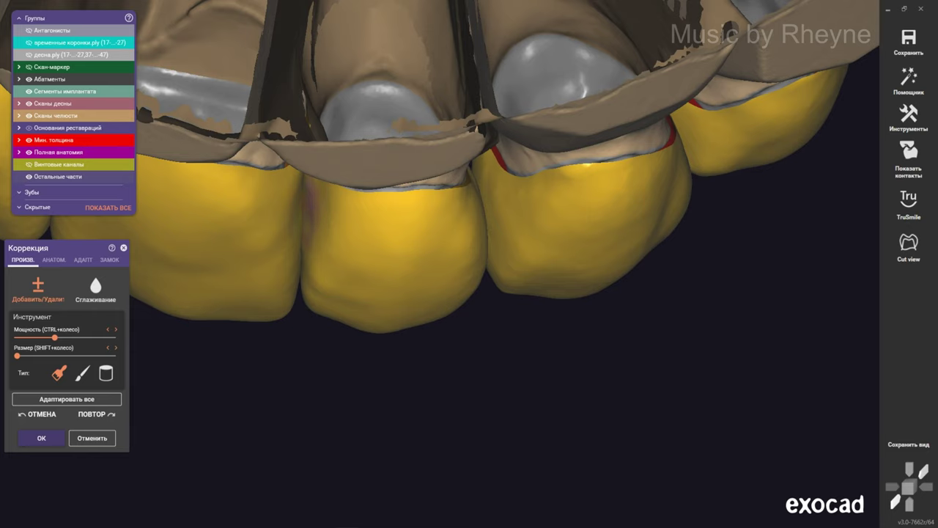
scroll(469, 191, "down", 2)
scroll(469, 190, "up", 2)
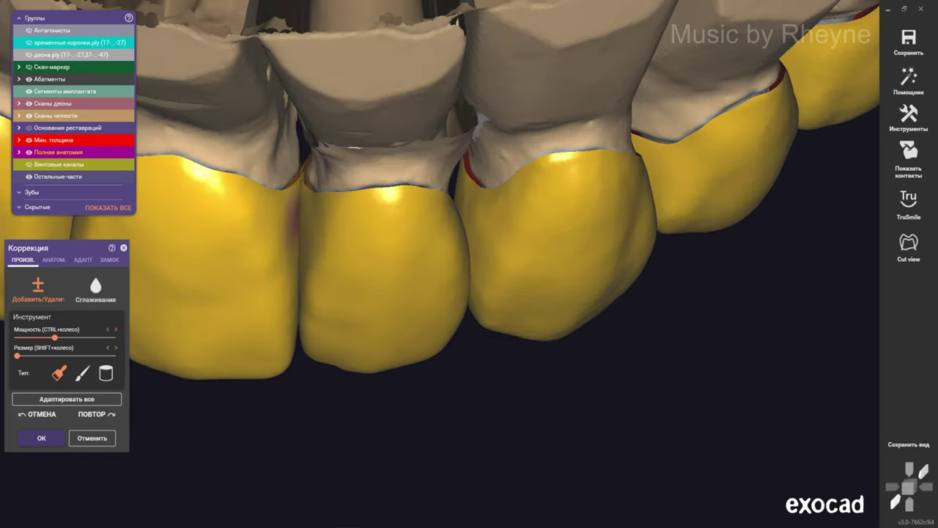
scroll(308, 216, "down", 2)
right_click_drag(308, 215, 339, 211)
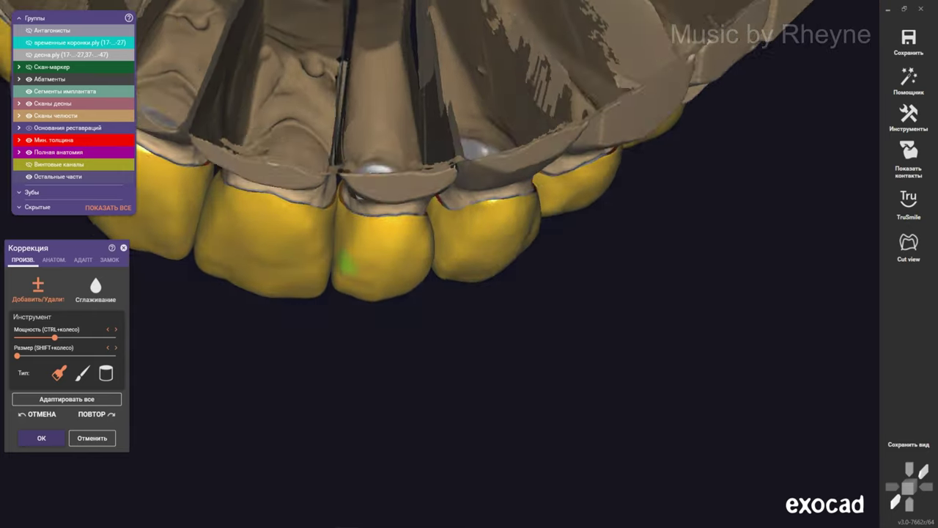
scroll(323, 227, "up", 2)
scroll(315, 270, "down", 2)
right_click_drag(303, 251, 279, 242)
scroll(308, 256, "up", 2)
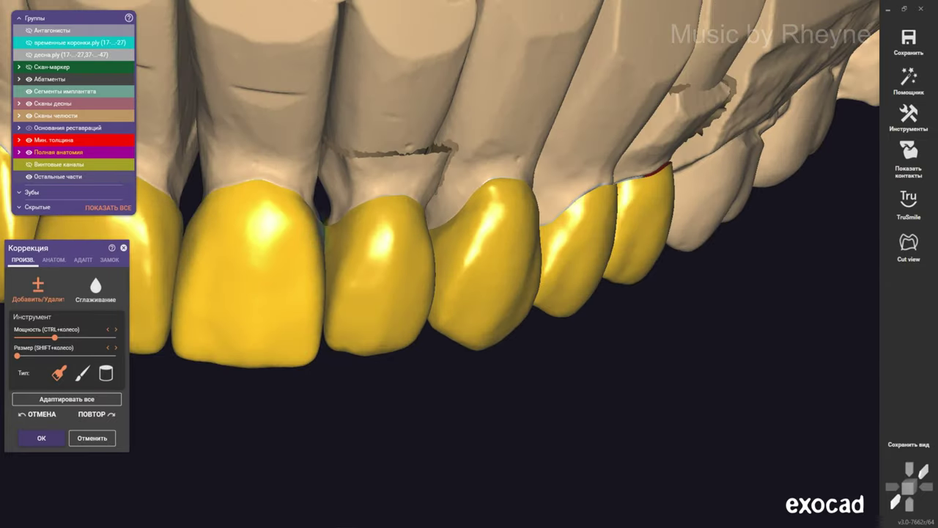
scroll(315, 257, "down", 2)
right_click_drag(315, 256, 315, 183)
scroll(315, 219, "up", 2)
scroll(363, 261, "up", 2)
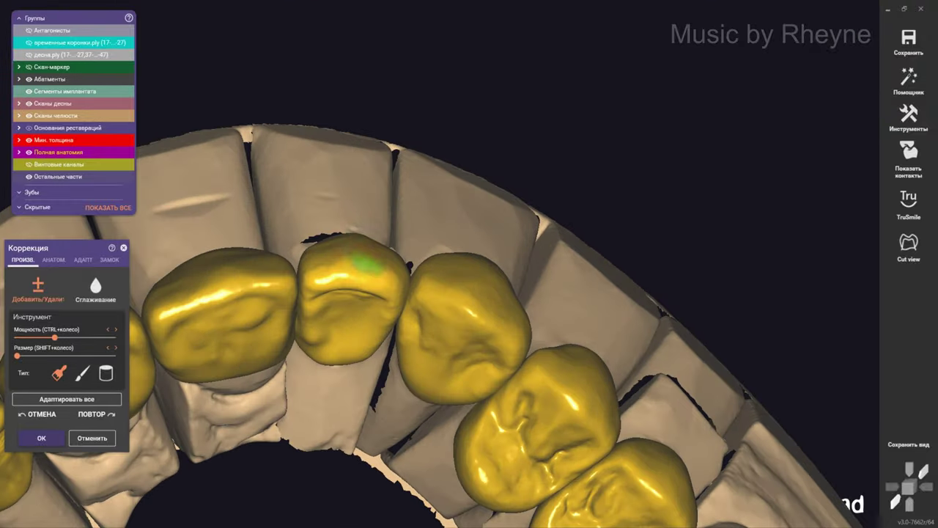
right_click_drag(363, 262, 345, 220)
scroll(348, 236, "up", 2)
scroll(344, 219, "up", 2)
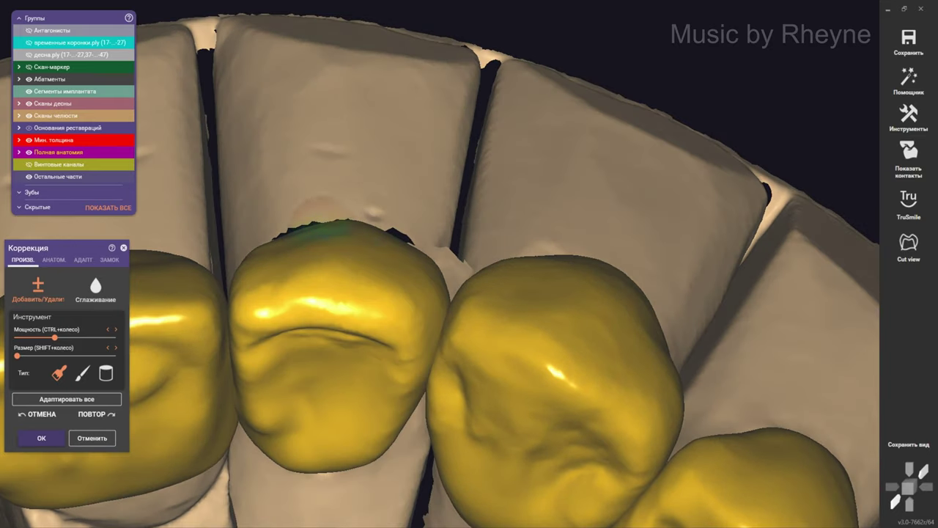
scroll(440, 294, "down", 3)
Return to the АНАТОМ. tab and zoom into a frontal view of the upper arch
left_click(54, 260)
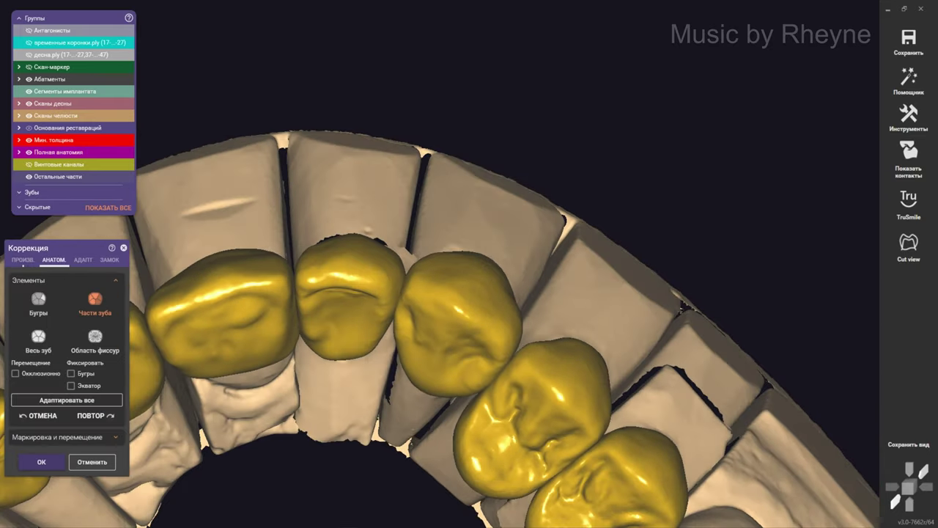
scroll(440, 294, "up", 2)
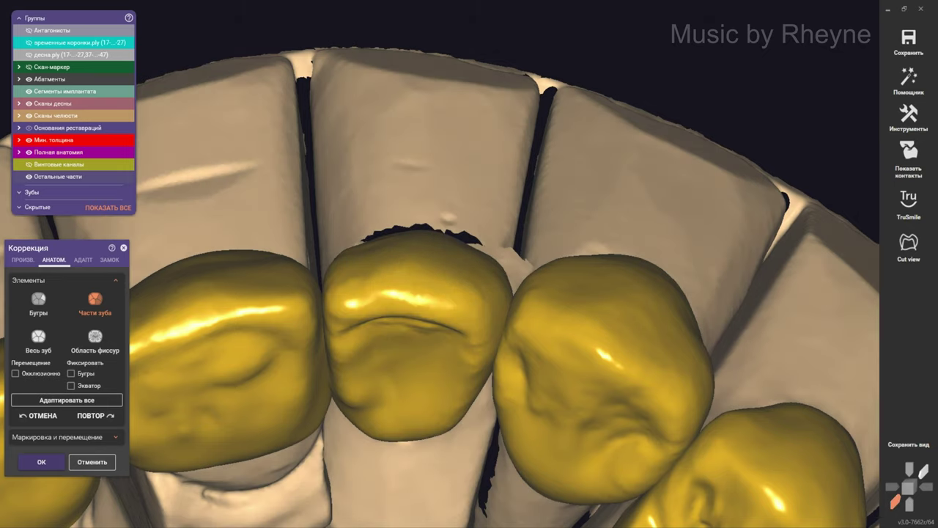
left_click(895, 501)
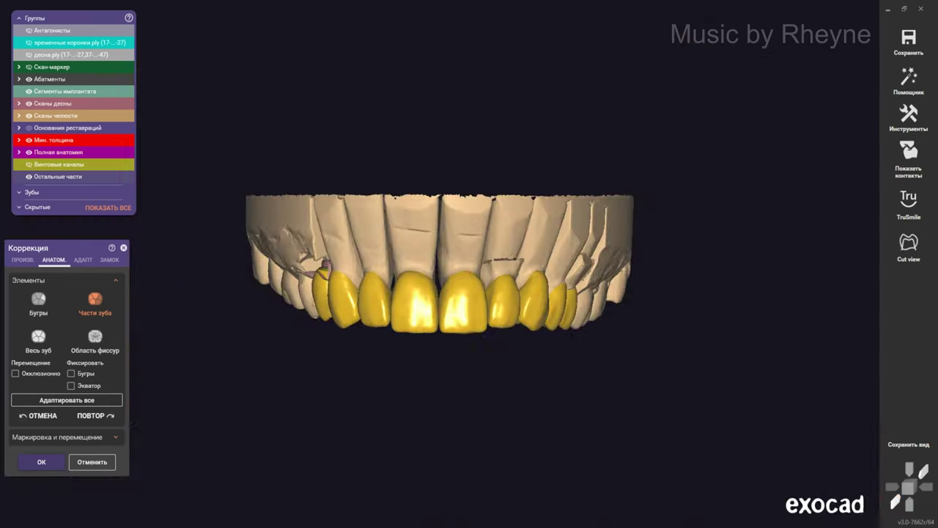
scroll(519, 291, "up", 1)
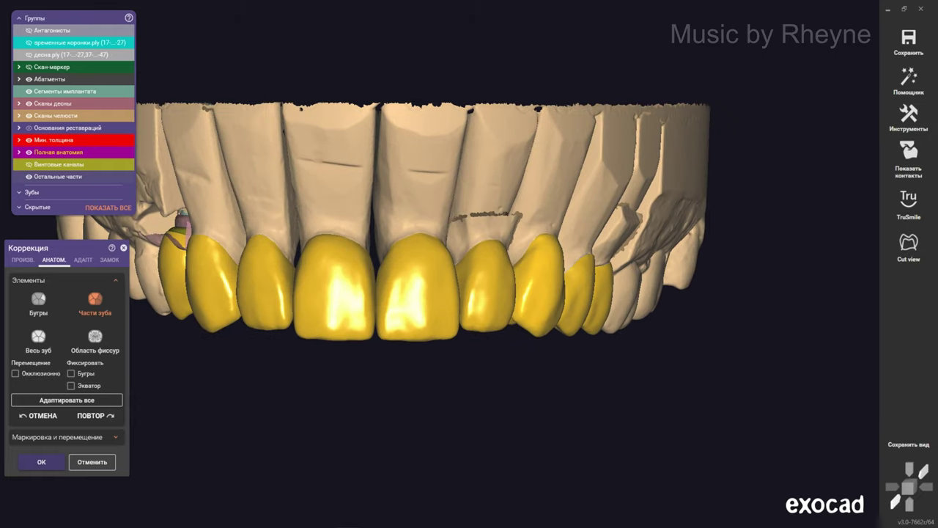
scroll(539, 329, "up", 1)
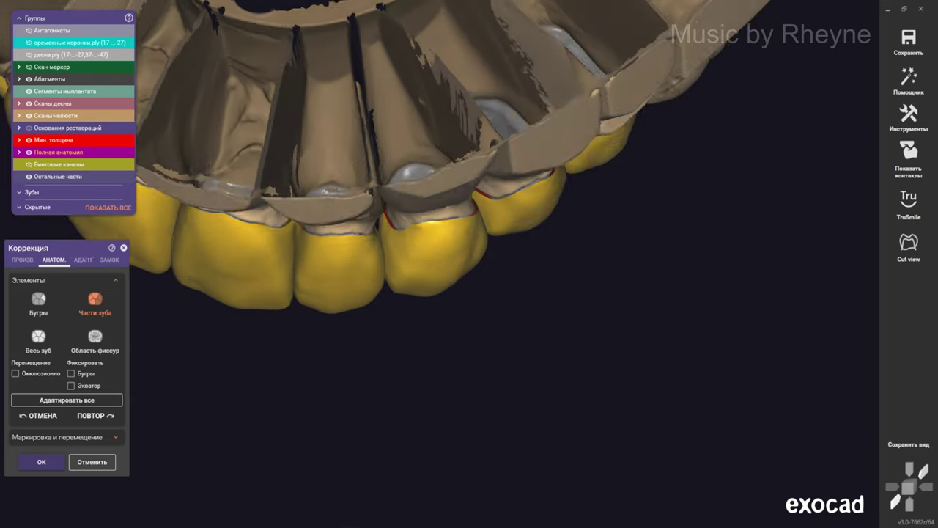
left_click(22, 260)
scroll(446, 220, "up", 3)
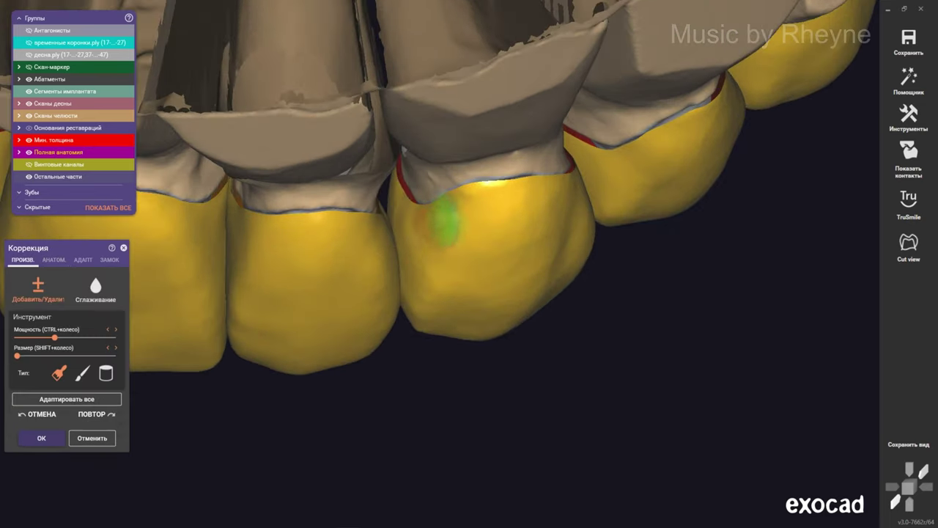
mouse_move(399, 218)
right_mouse_down()
mouse_move(388, 247)
mouse_move(449, 220)
right_mouse_up()
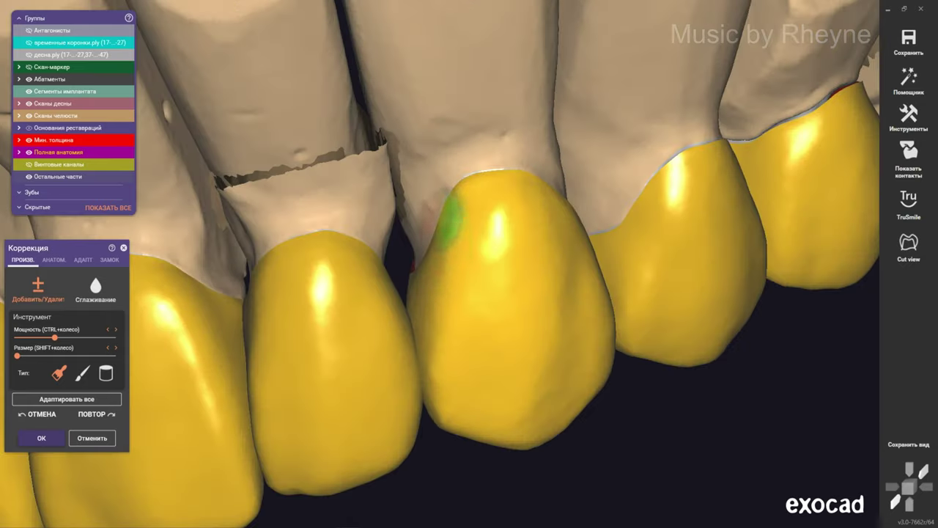
right_click_drag(440, 323, 433, 330)
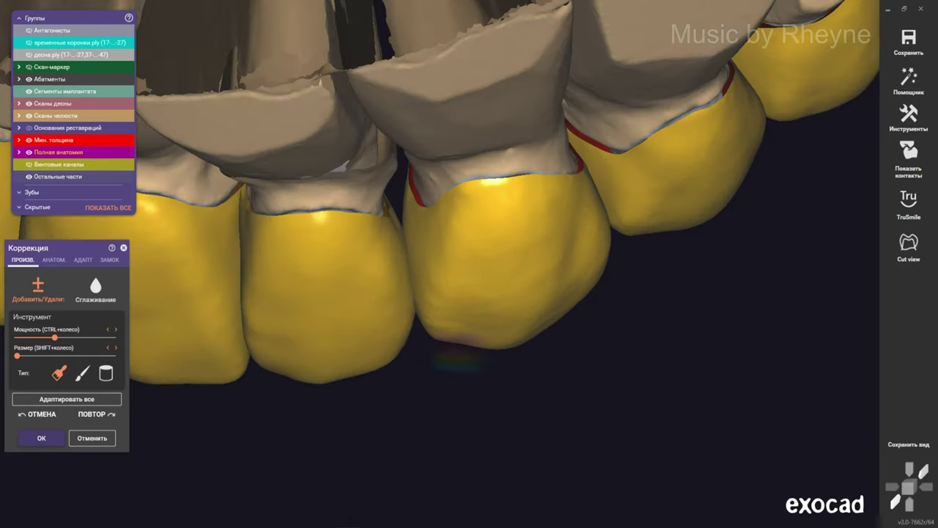
mouse_move(568, 268)
right_mouse_down()
mouse_move(471, 257)
mouse_move(534, 266)
mouse_move(440, 340)
mouse_move(458, 190)
right_mouse_up()
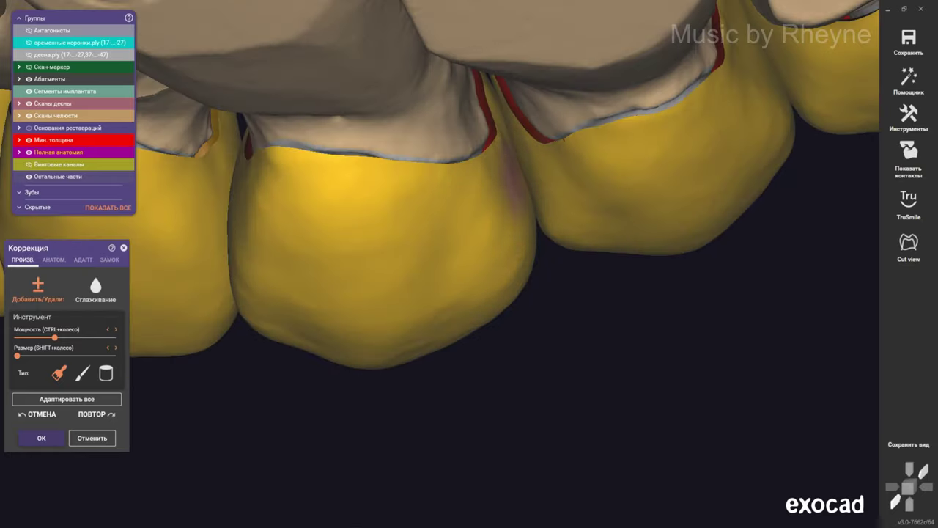
mouse_move(526, 212)
right_mouse_down()
mouse_move(497, 272)
mouse_move(604, 216)
mouse_move(440, 297)
mouse_move(461, 330)
mouse_move(496, 318)
right_mouse_up()
scroll(496, 318, "up", 5)
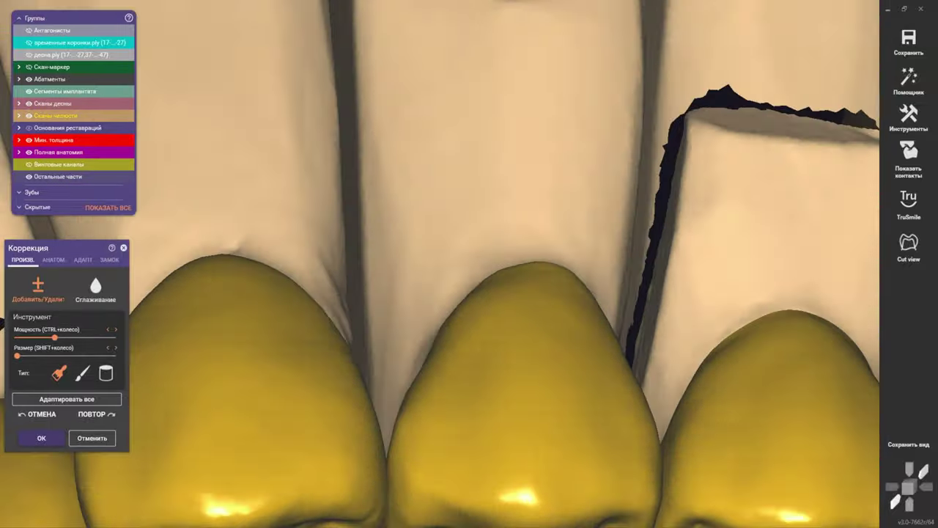
right_click_drag(477, 352, 447, 389)
scroll(447, 388, "down", 3)
right_click_drag(464, 251, 472, 351)
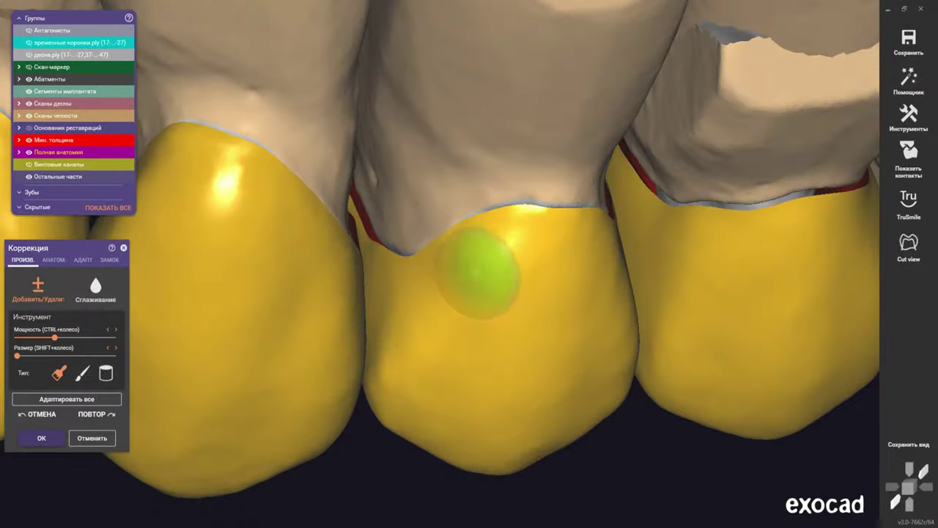
mouse_move(401, 337)
right_mouse_down()
mouse_move(400, 407)
mouse_move(454, 316)
mouse_move(374, 235)
right_mouse_up()
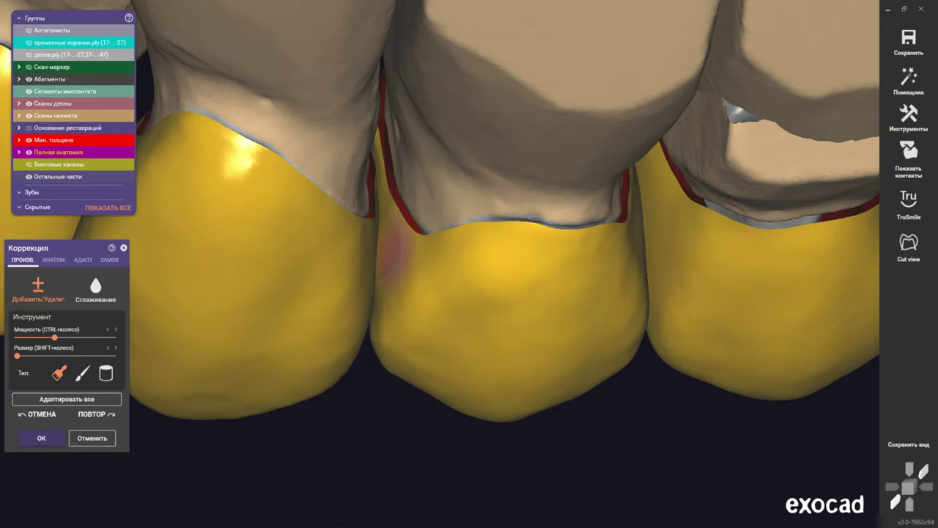
mouse_move(429, 322)
right_mouse_down()
mouse_move(503, 340)
mouse_move(496, 252)
mouse_move(568, 257)
right_mouse_up()
mouse_move(624, 272)
right_mouse_down()
mouse_move(618, 252)
mouse_move(624, 278)
right_mouse_up()
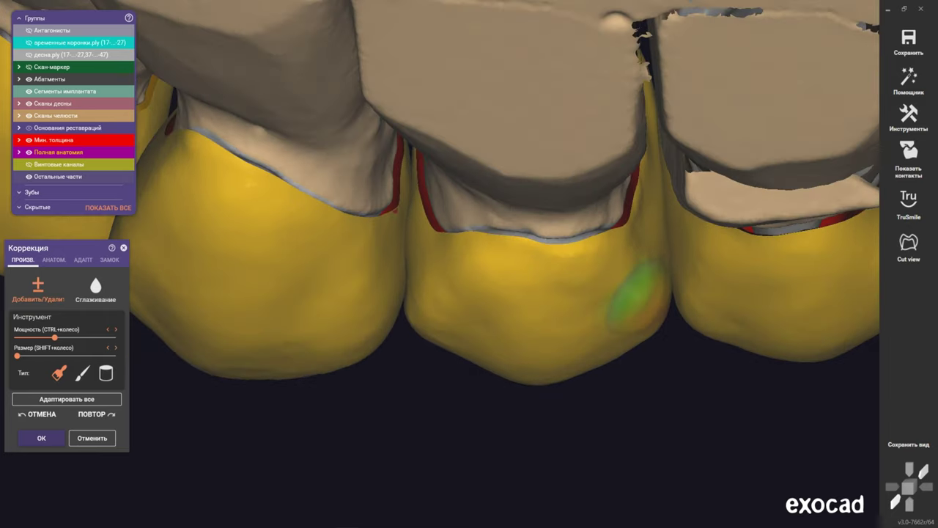
mouse_move(668, 341)
right_mouse_down()
mouse_move(629, 314)
mouse_move(628, 367)
right_mouse_up()
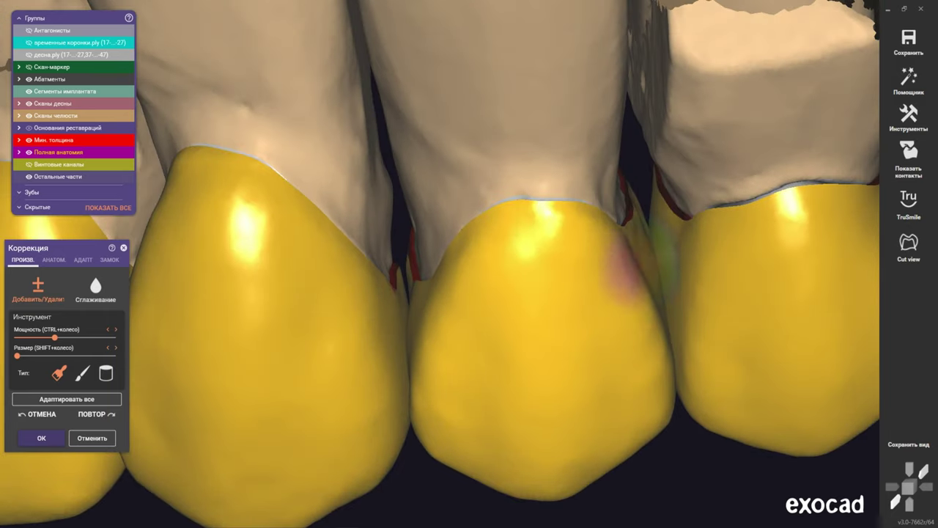
scroll(481, 304, "down", 5)
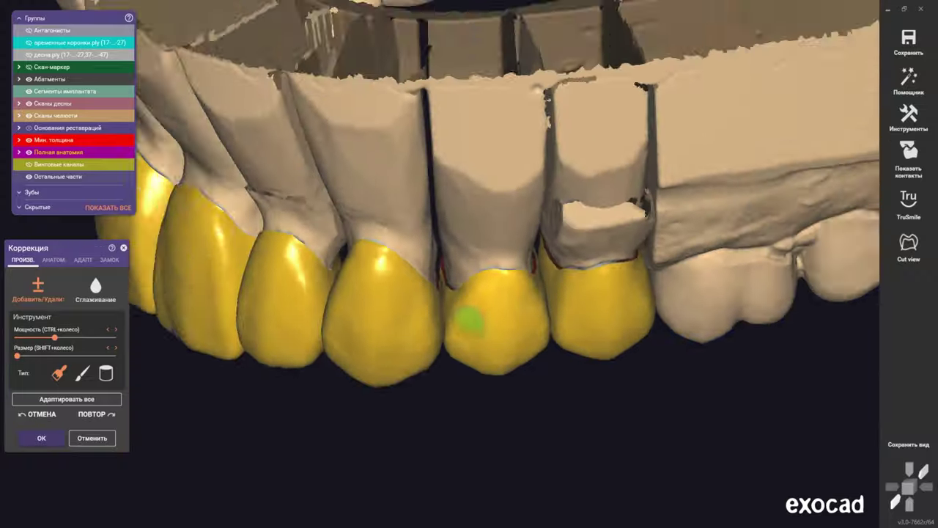
right_click_drag(471, 320, 447, 352)
scroll(435, 294, "down", 3)
mouse_move(434, 294)
right_mouse_down()
mouse_move(442, 335)
mouse_move(323, 344)
right_mouse_up()
scroll(442, 335, "down", 2)
scroll(462, 326, "up", 2)
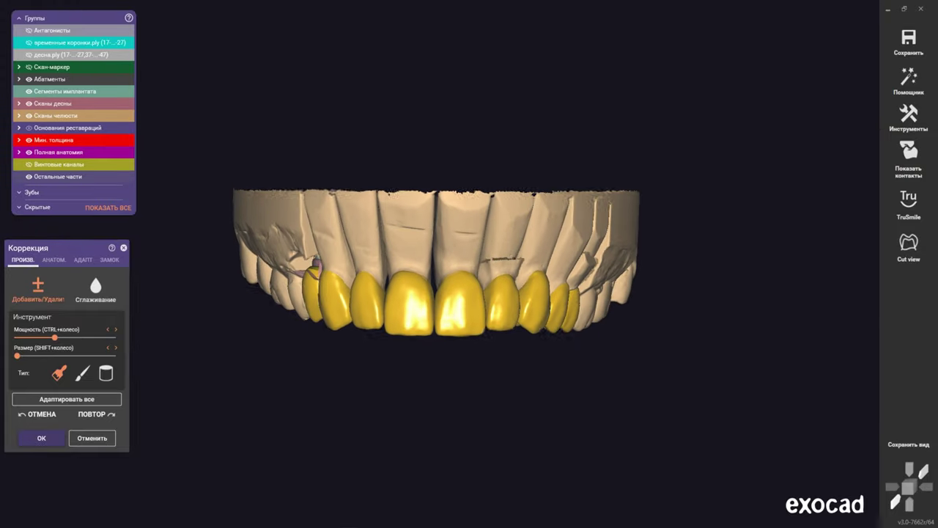
scroll(411, 242, "down", 2)
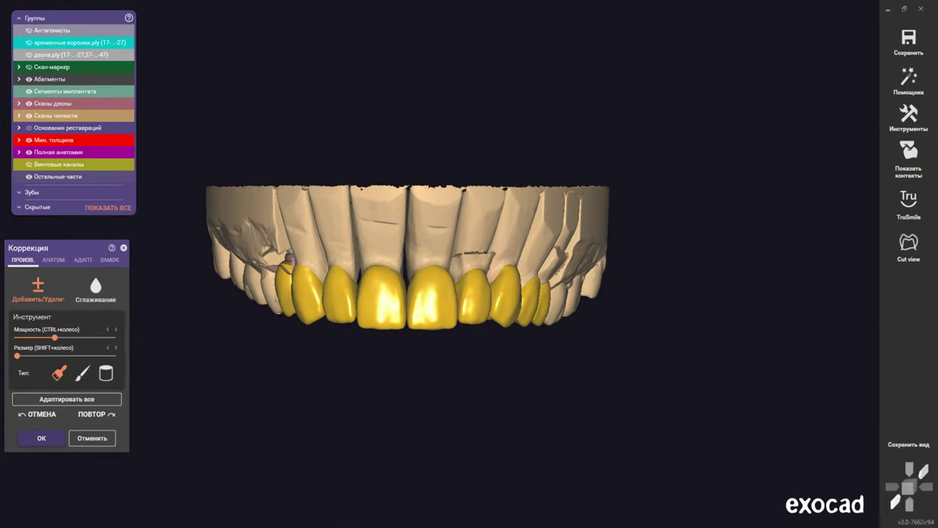
scroll(369, 335, "up", 2)
scroll(369, 335, "up", 2)
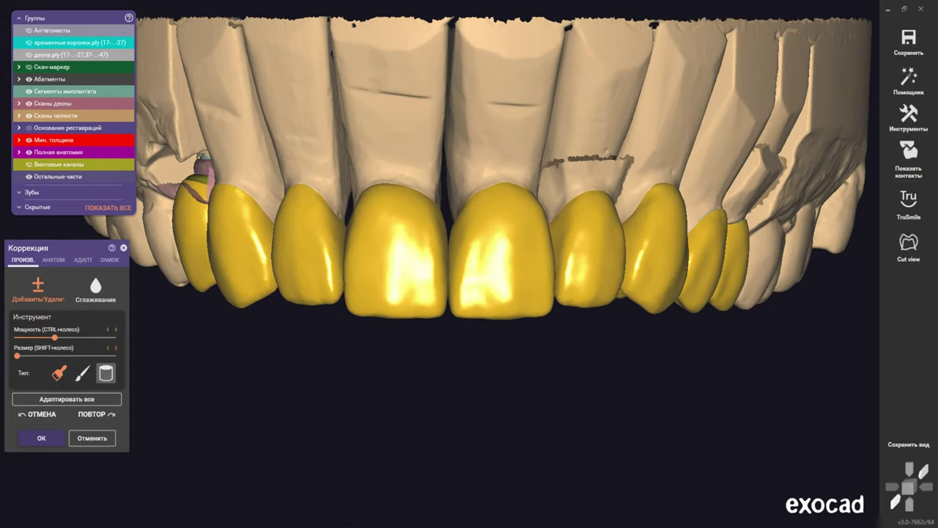
Smooth the two upper central crowns' surfaces with a maximum-size Сглаживание brush
left_click(96, 287)
scroll(404, 354, "up", 2)
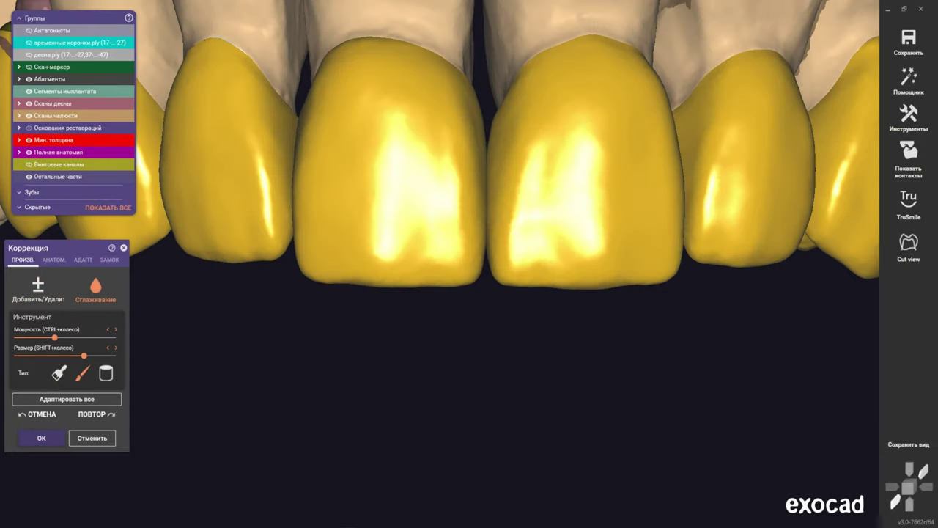
scroll(321, 276, "up", 3, "shift")
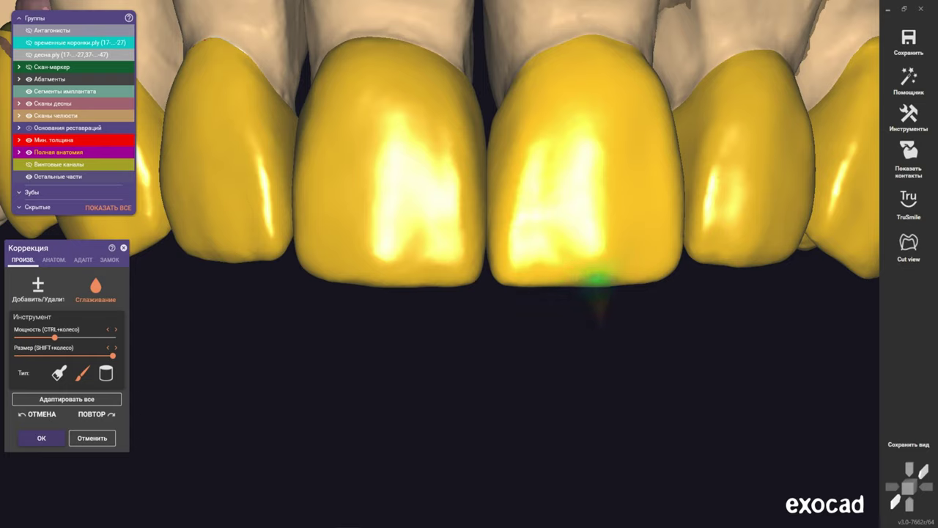
Refine the central crowns' incisal edge with the Добавить/Удалить tool
left_click(38, 288)
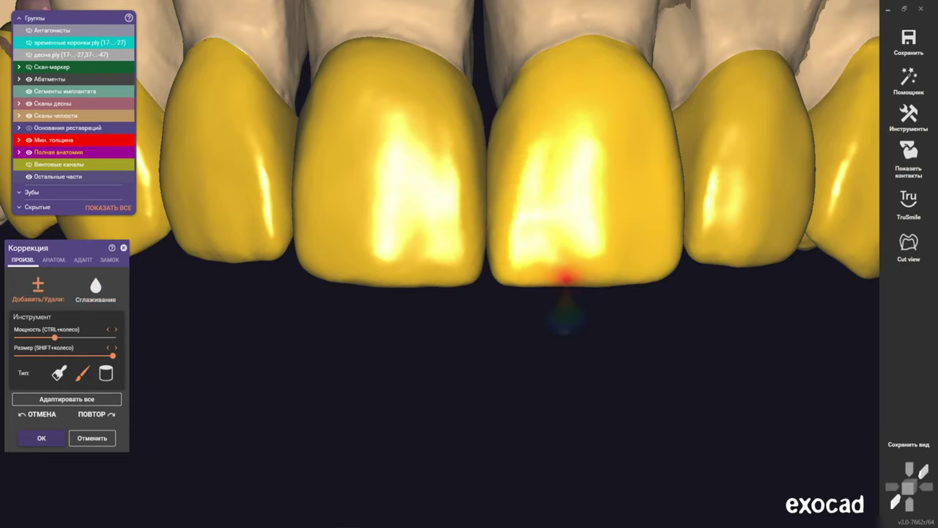
scroll(565, 279, "down", 3, "shift")
scroll(579, 280, "down", 3, "ctrl")
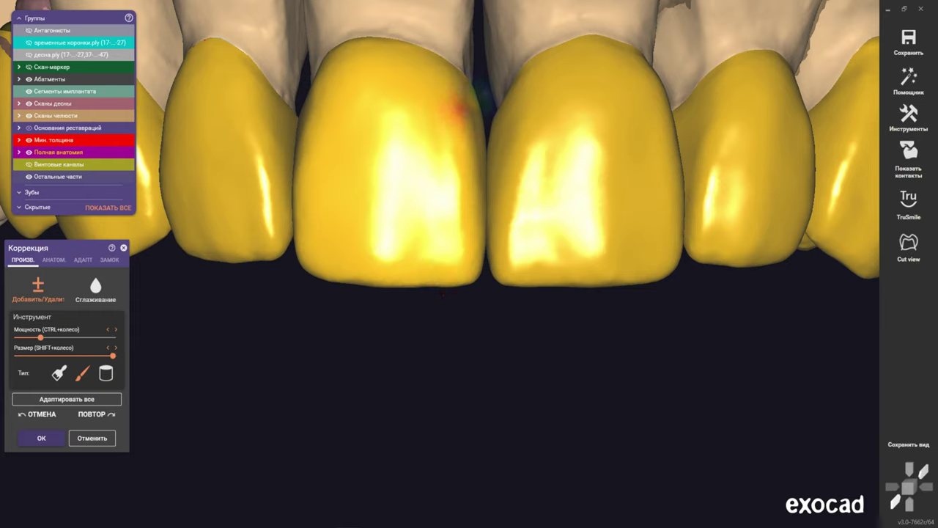
scroll(448, 74, "up", 5, "shift")
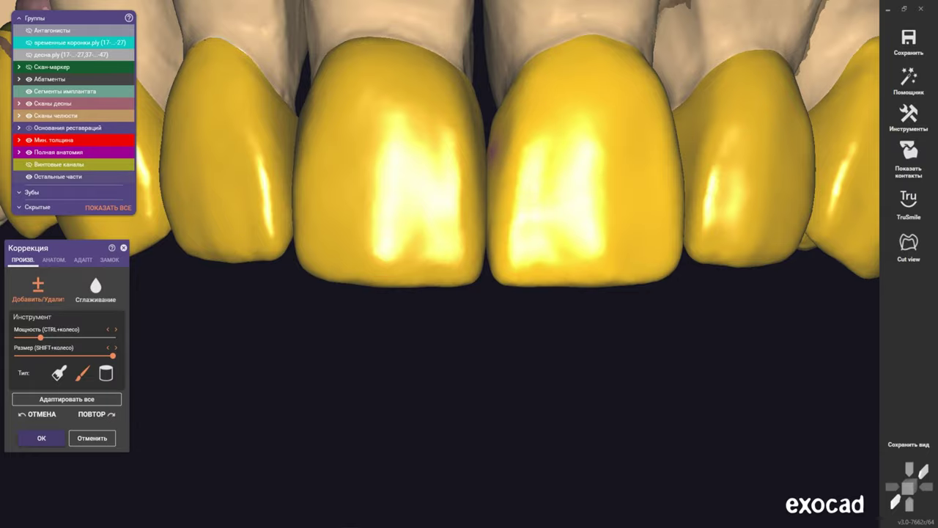
Sculpt a stroke across the central crown's surface from the tongue side
scroll(469, 184, "down", 3)
right_click_drag(469, 184, 470, 286)
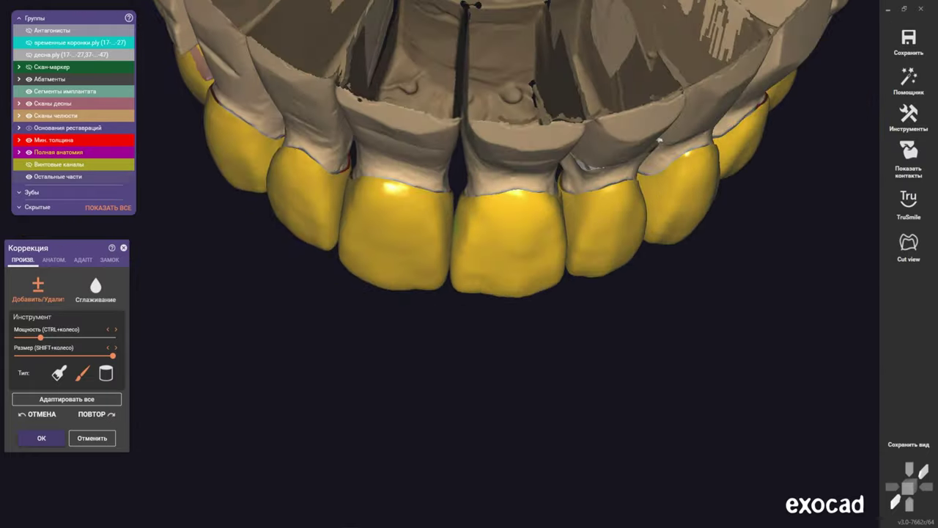
right_click_drag(440, 367, 413, 267)
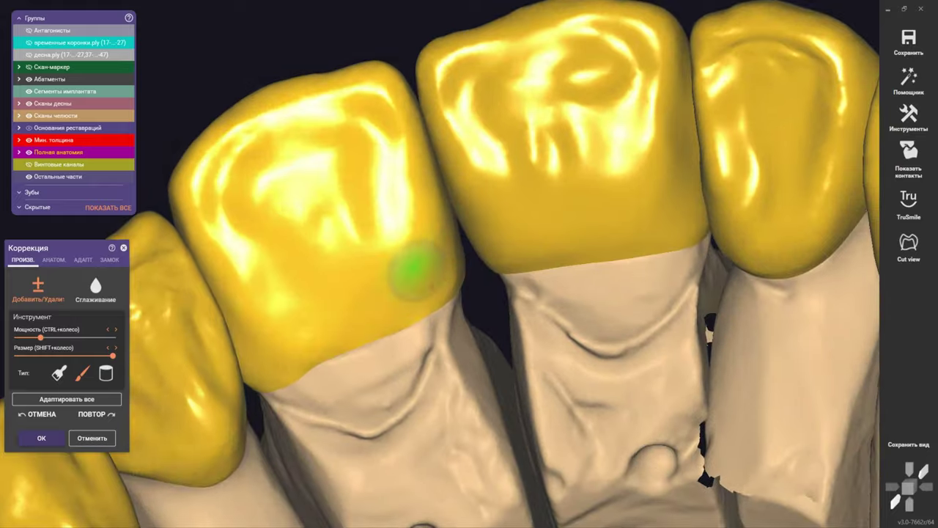
left_click_drag(413, 267, 147, 294)
scroll(451, 246, "down", 4, "shift")
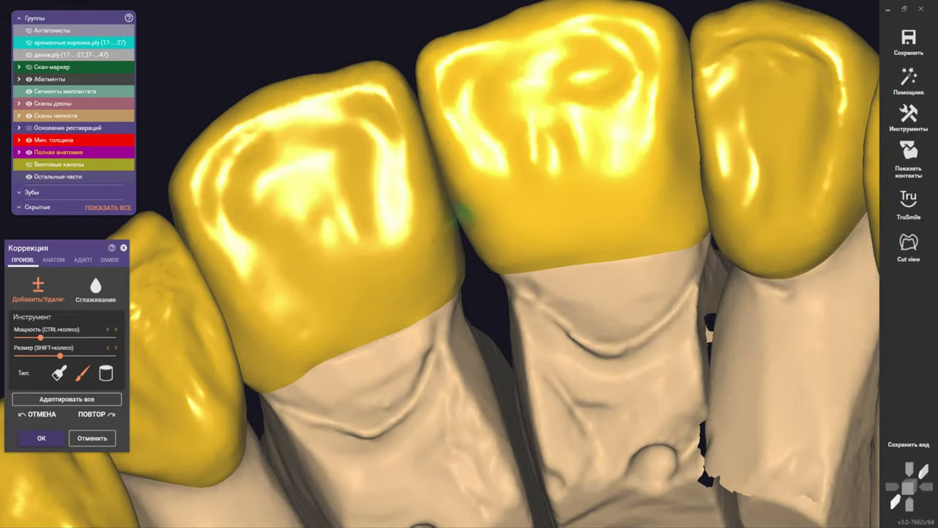
Pick the first Тип brush and add material at the central crown's left margin
left_click(59, 374)
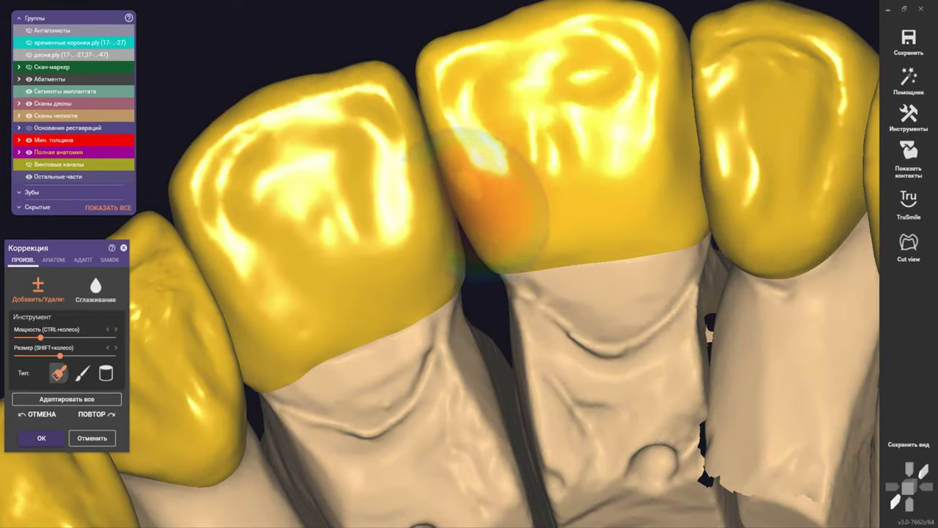
scroll(469, 191, "down", 5, "shift")
scroll(440, 266, "up", 3)
scroll(425, 270, "up", 2)
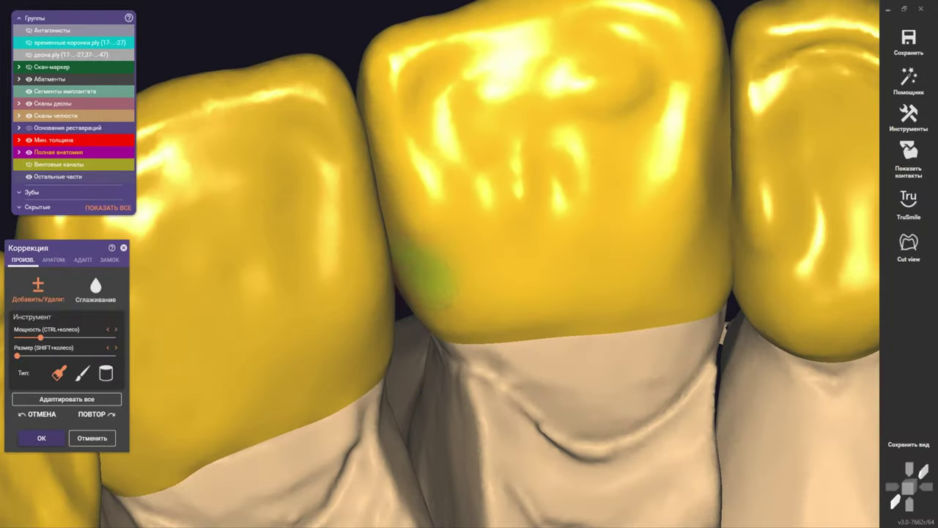
scroll(418, 251, "up", 1)
scroll(414, 227, "up", 2)
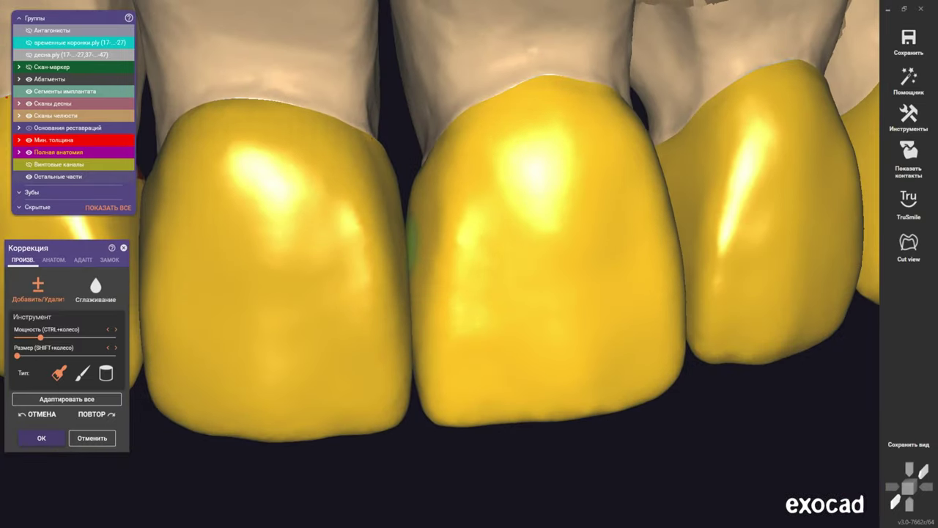
left_click(447, 339)
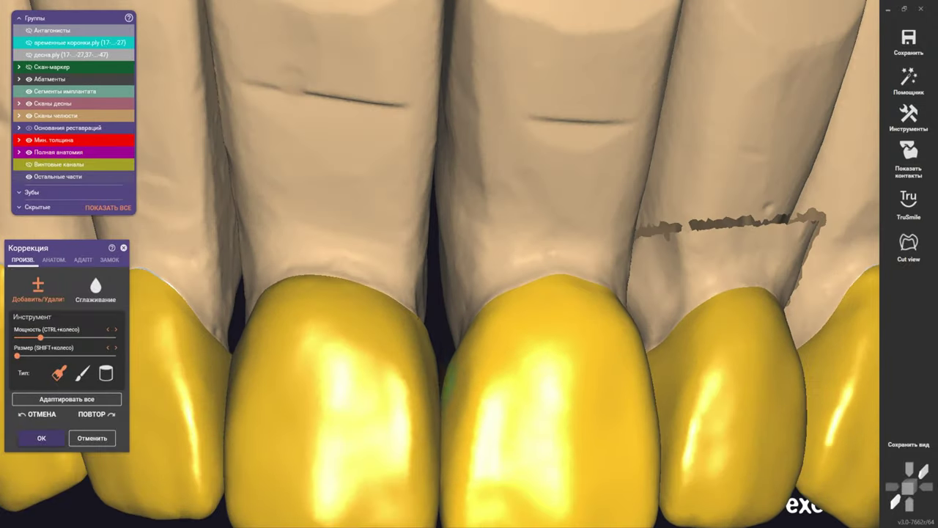
Inspect the central crowns' tops and gum side from tilted views
right_click_drag(444, 308, 446, 366)
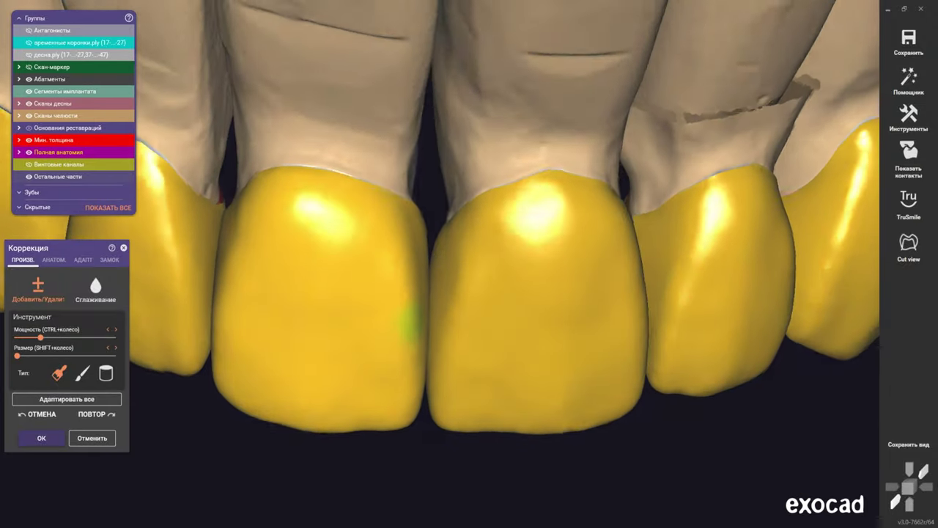
scroll(445, 325, "up", 3)
right_click_drag(440, 267, 453, 264)
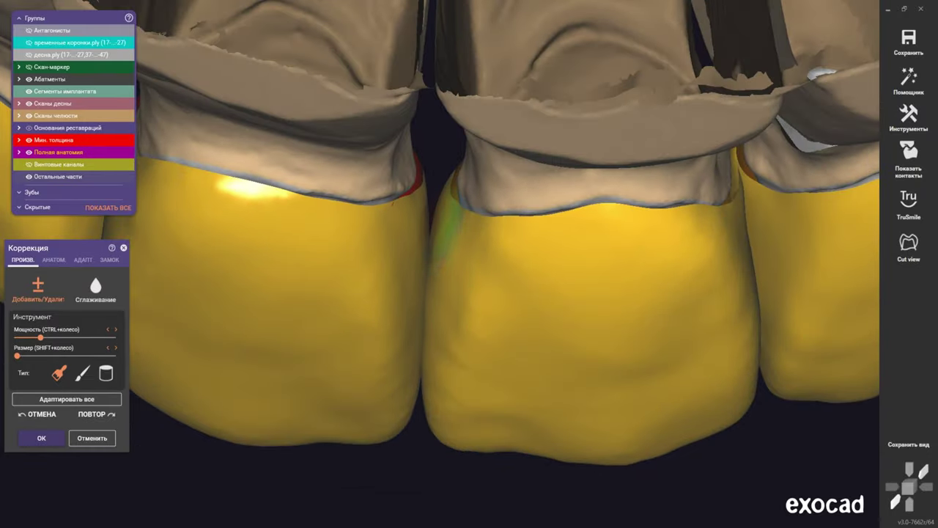
mouse_move(452, 264)
right_mouse_down()
mouse_move(452, 275)
mouse_move(452, 242)
mouse_move(439, 227)
right_mouse_up()
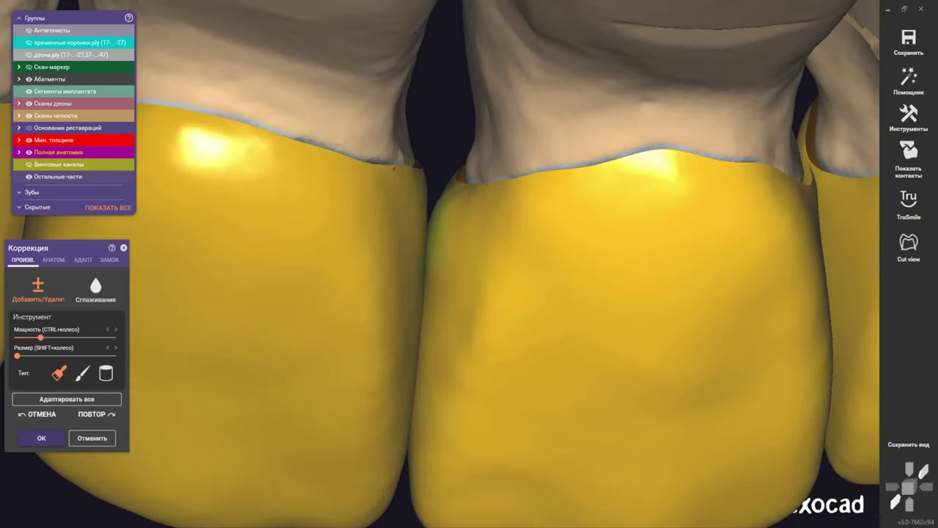
scroll(440, 264, "down", 5)
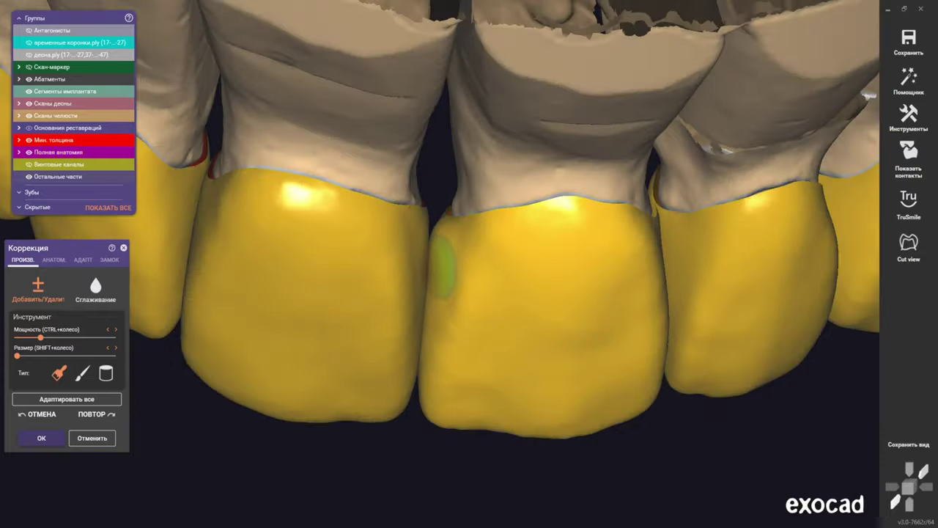
scroll(448, 305, "down", 3)
scroll(448, 305, "down", 3)
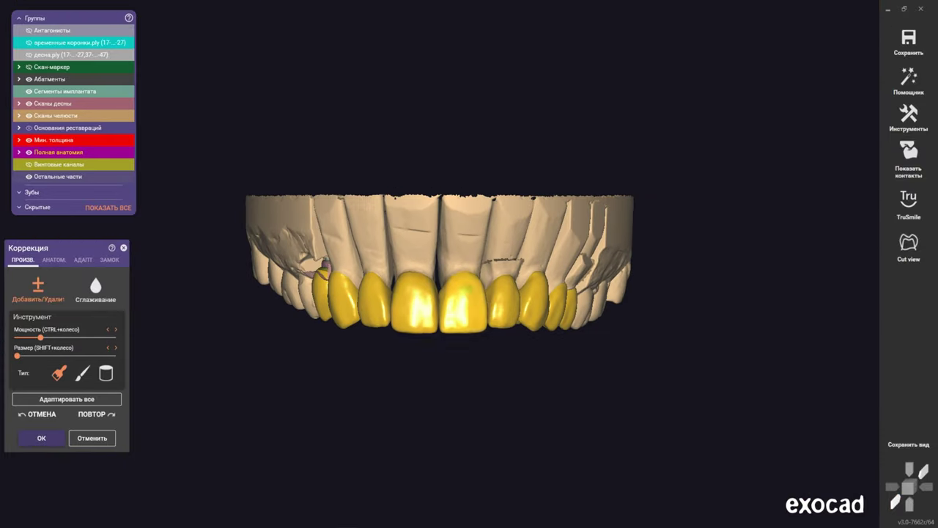
scroll(448, 305, "up", 4)
scroll(448, 305, "up", 2)
scroll(449, 307, "up", 2)
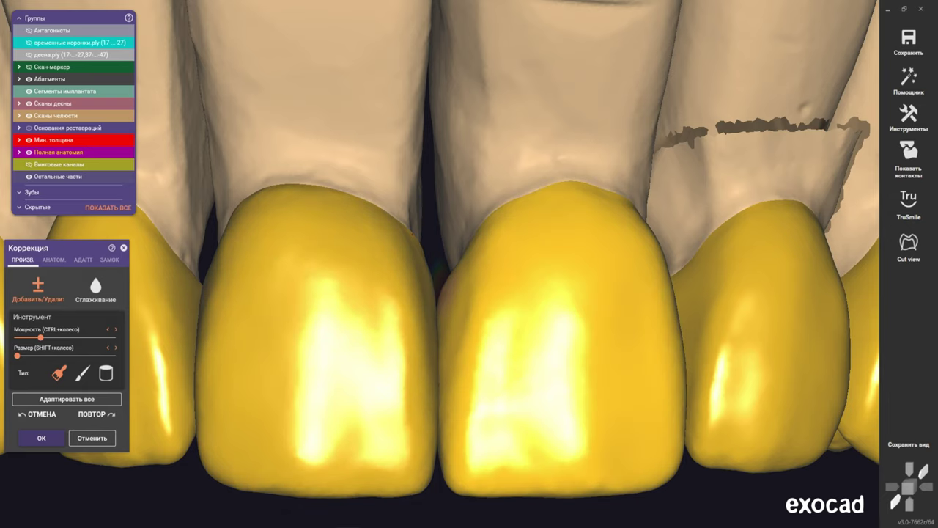
scroll(449, 306, "down", 2)
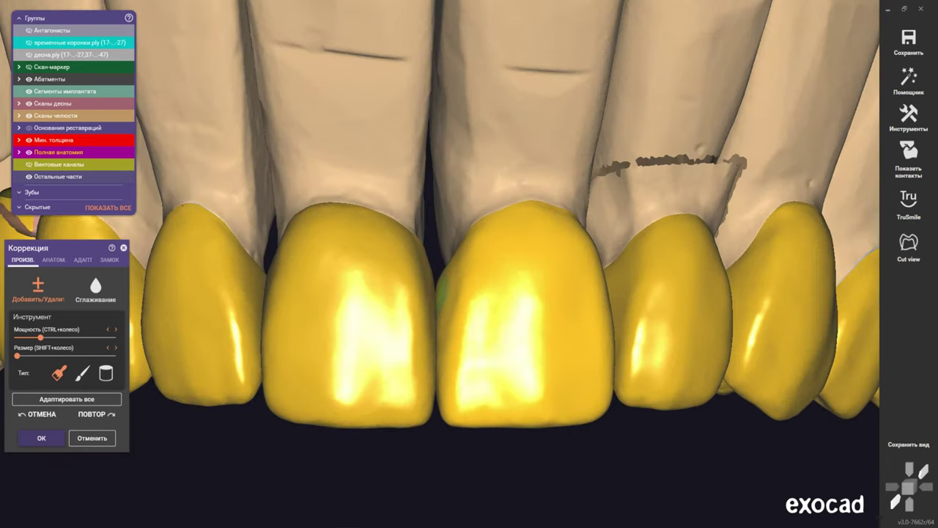
Show the jaw scans and pink gum model around the upper crowns
right_click_drag(449, 307, 440, 242)
scroll(440, 242, "up", 3)
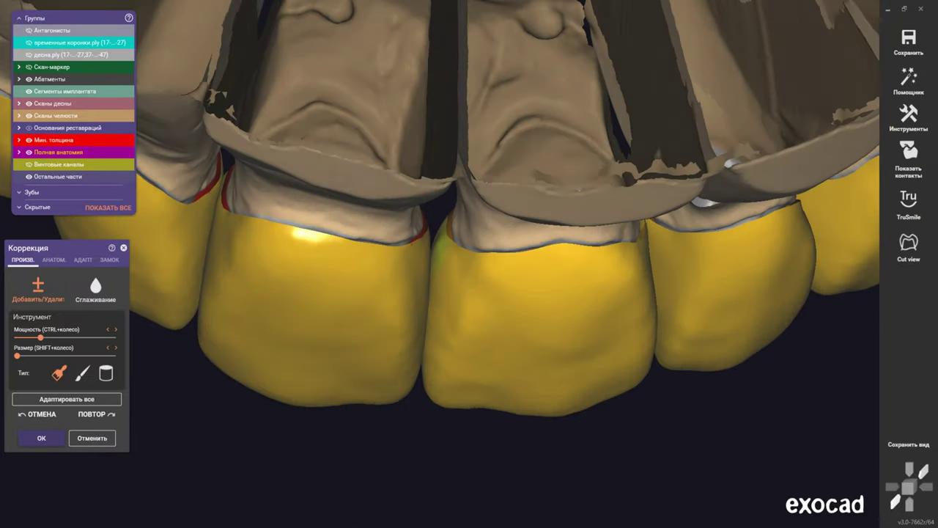
mouse_move(439, 242)
right_mouse_down()
mouse_move(447, 178)
mouse_move(447, 250)
right_mouse_up()
scroll(440, 242, "up", 2)
scroll(452, 198, "up", 2)
scroll(448, 249, "up", 2)
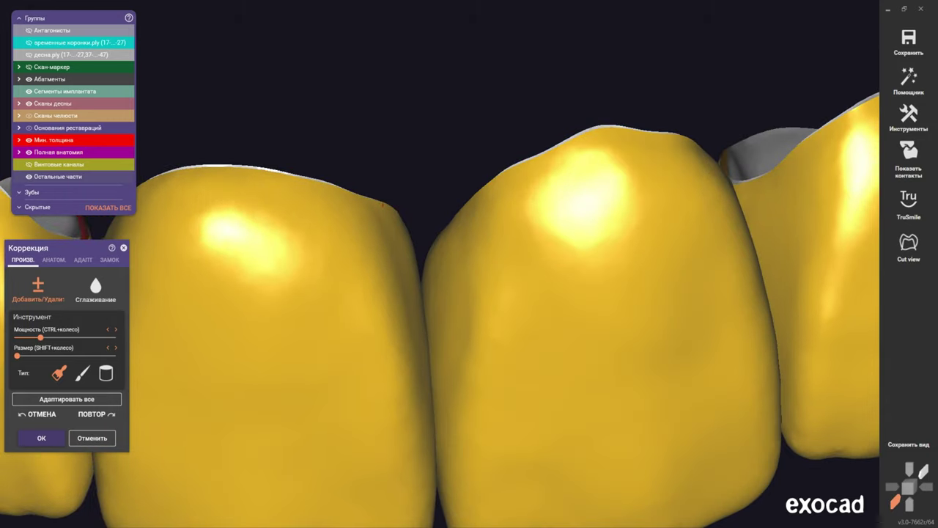
scroll(733, 391, "down", 2)
scroll(733, 392, "down", 3)
left_click(29, 115)
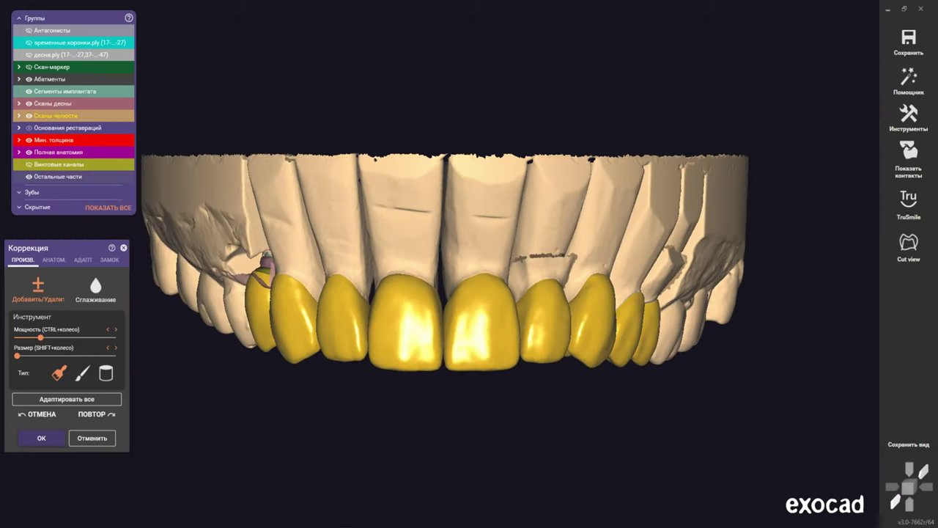
scroll(73, 54, "up", 2)
scroll(73, 55, "down", 2)
Hide Сканы челюсти, zoom in, and open the АНАТОМ. correction options
scroll(73, 55, "up", 5)
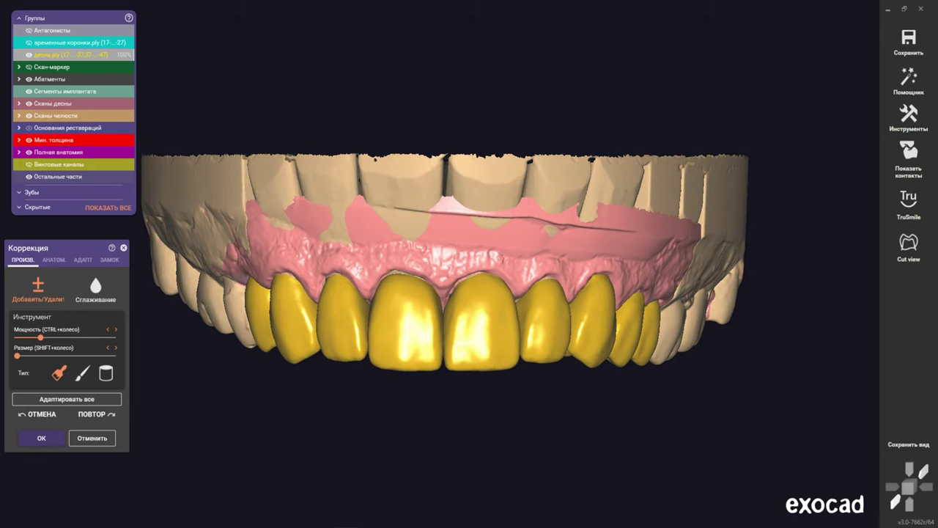
left_click(29, 115)
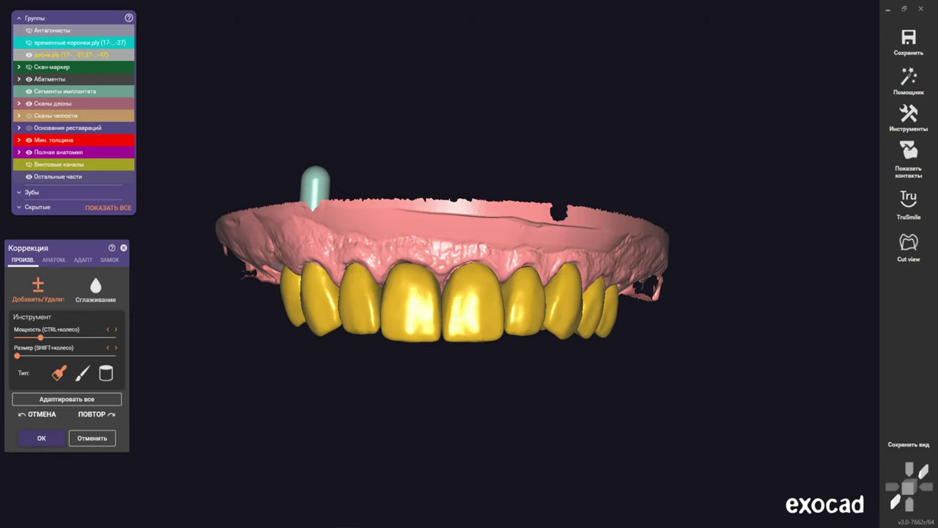
scroll(444, 322, "up", 1)
scroll(443, 323, "up", 1)
scroll(444, 323, "up", 1)
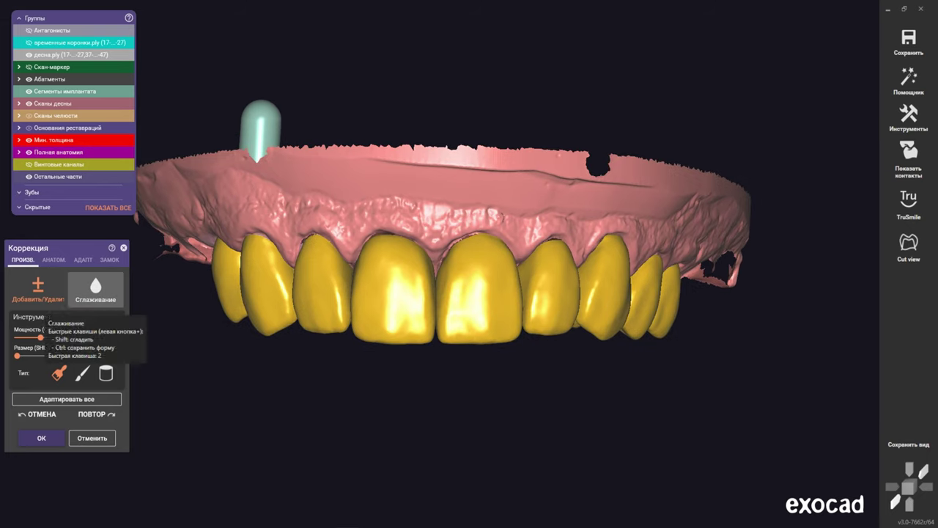
left_click(53, 259)
scroll(491, 362, "up", 2)
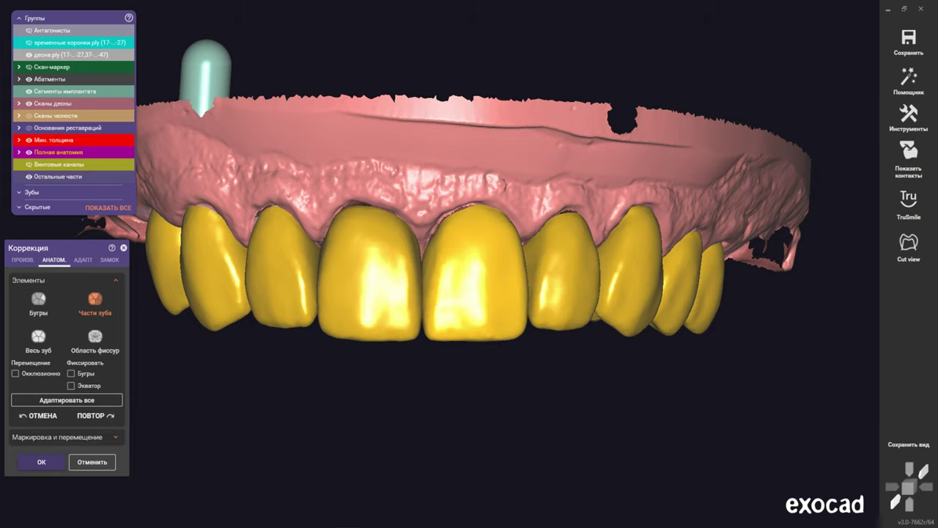
Pan and zoom around the upper arch to review the crowns with only the gum shown
scroll(481, 369, "down", 2)
scroll(481, 369, "down", 6)
scroll(482, 369, "down", 5)
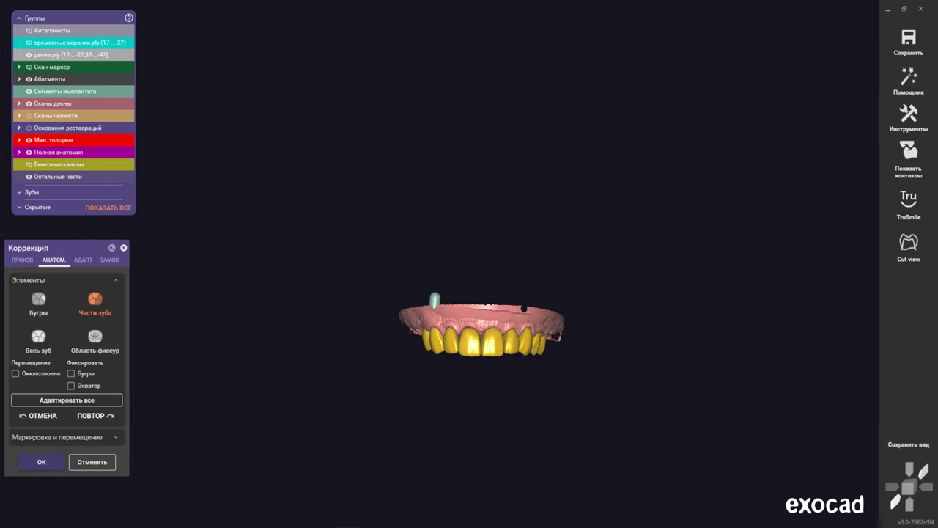
middle_click_drag(481, 326, 446, 340)
scroll(462, 344, "up", 2)
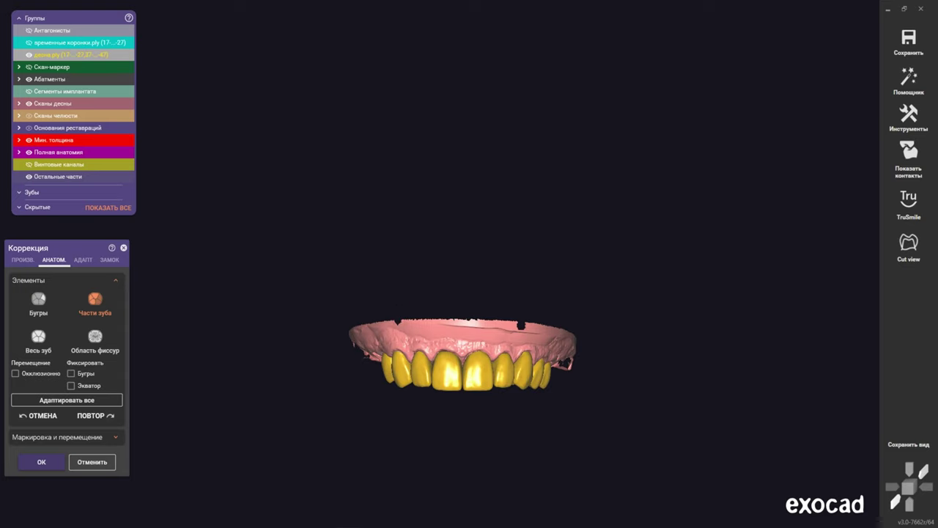
scroll(474, 342, "up", 2)
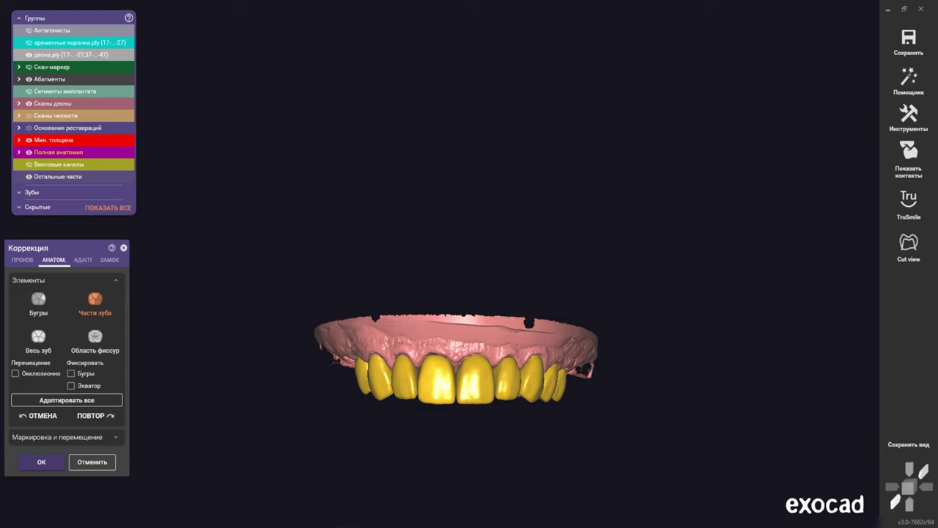
scroll(451, 349, "down", 1)
scroll(469, 363, "up", 2)
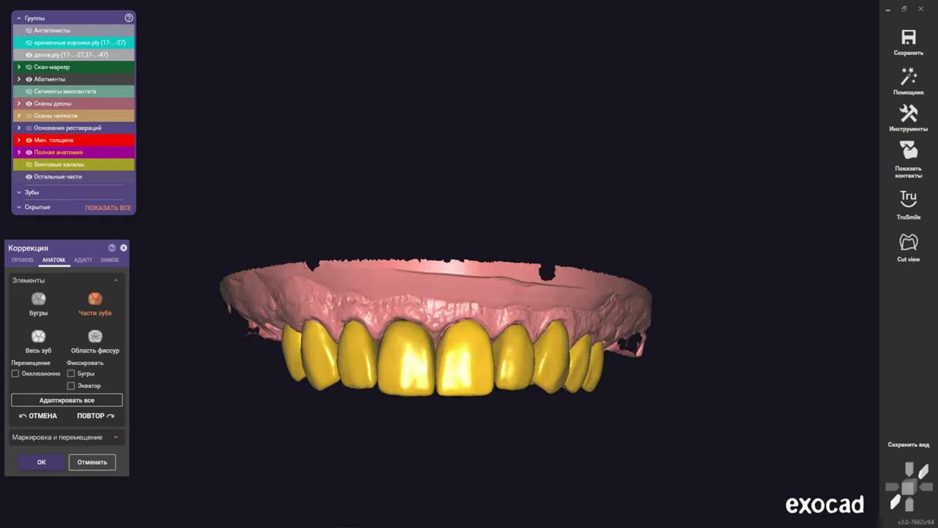
scroll(470, 363, "up", 2)
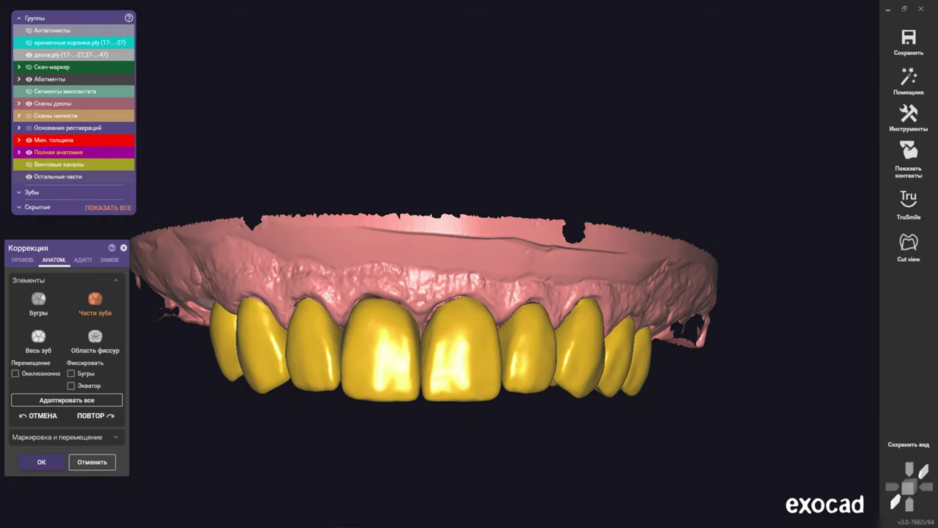
scroll(462, 402, "up", 1)
scroll(461, 402, "up", 1)
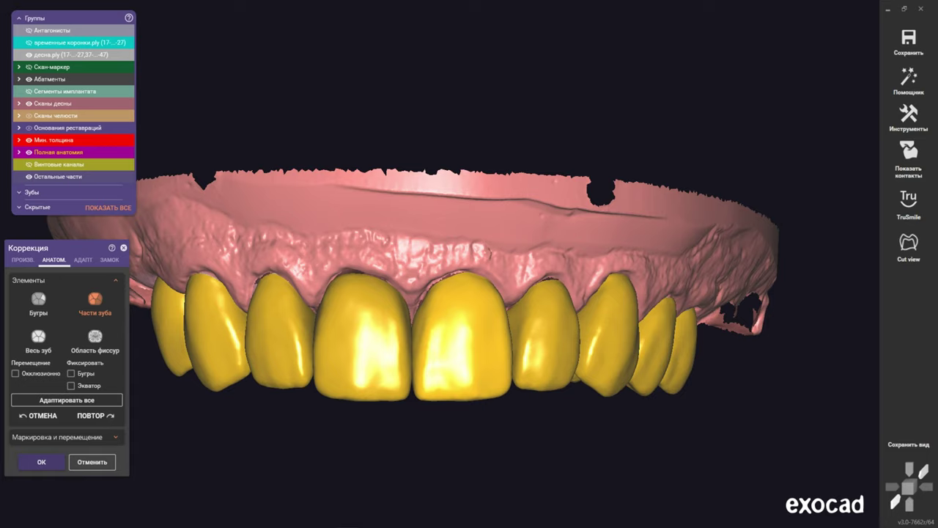
scroll(456, 412, "down", 2)
scroll(456, 412, "down", 2)
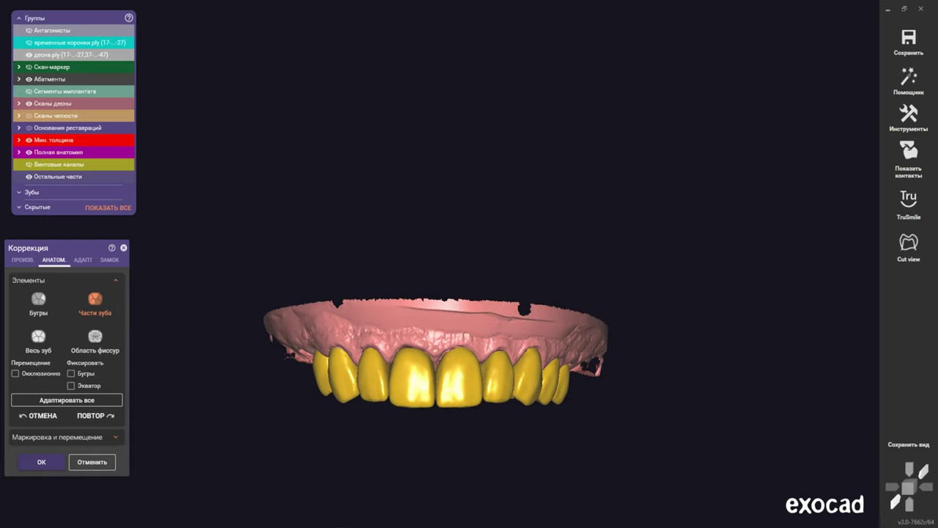
scroll(455, 404, "up", 1)
scroll(455, 404, "up", 2)
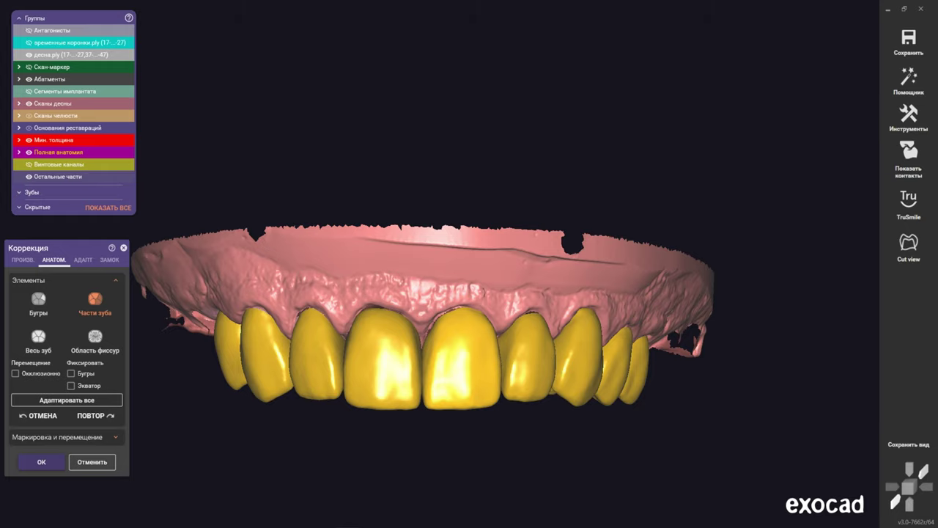
scroll(423, 330, "down", 2)
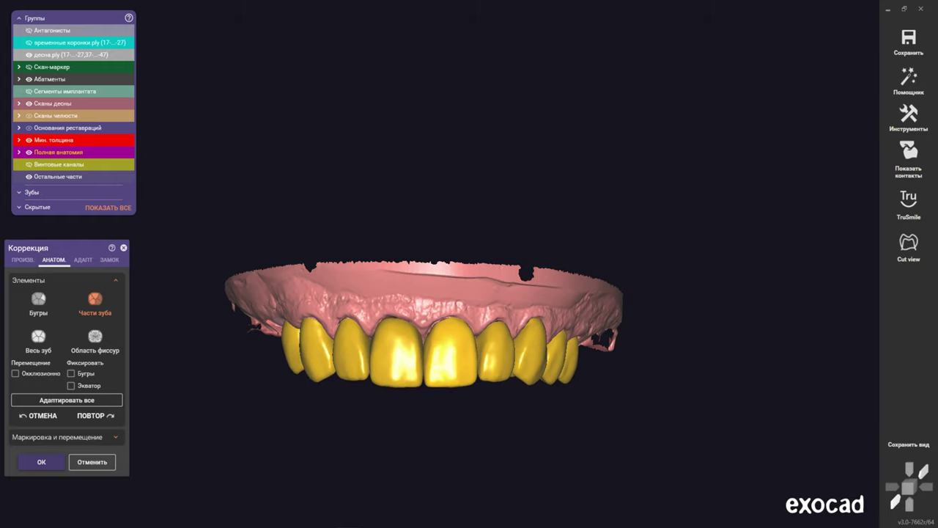
scroll(425, 333, "down", 2)
Switch the correction to Бугры and rotate the arch to a frontal view
right_click_drag(426, 330, 425, 396)
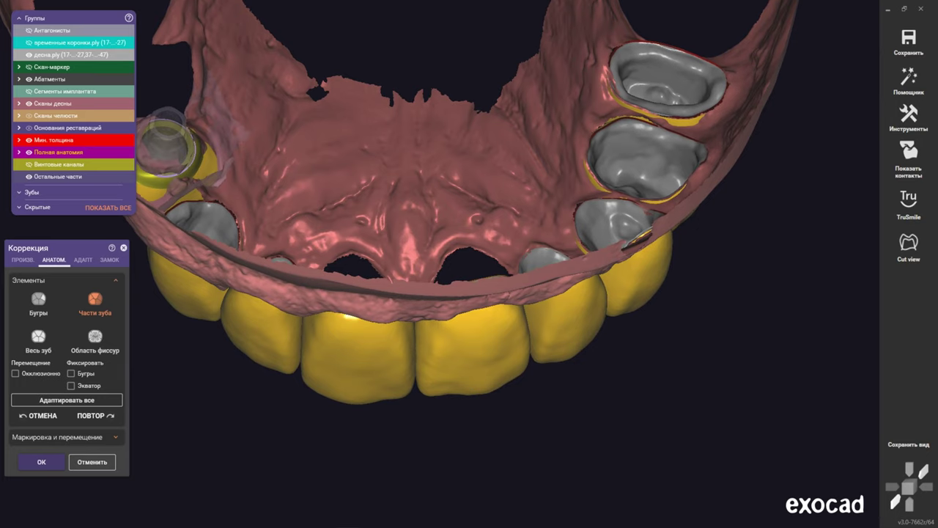
right_click_drag(425, 395, 425, 405)
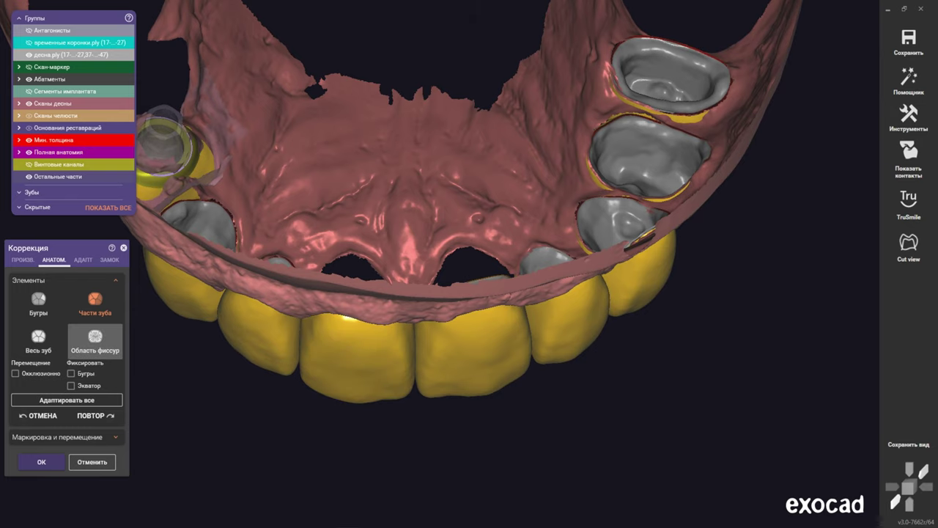
left_click(38, 299)
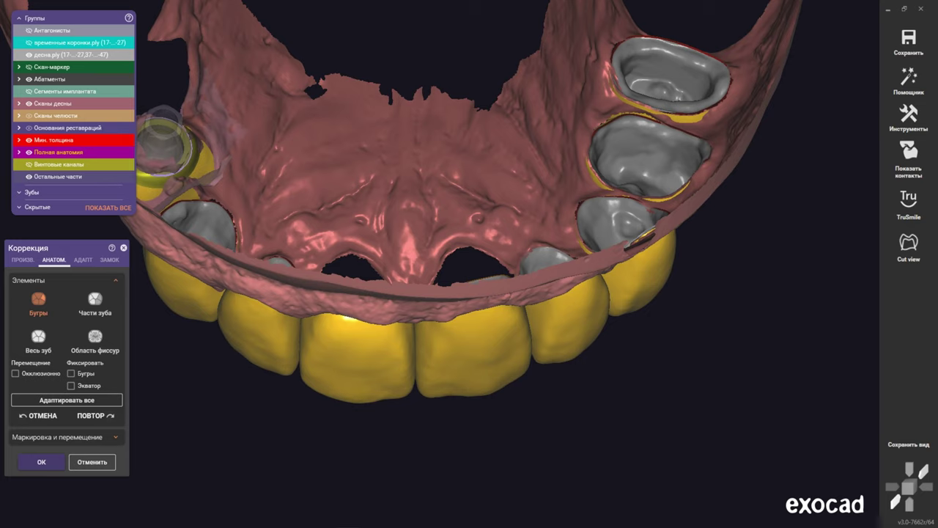
right_click_drag(359, 345, 359, 121)
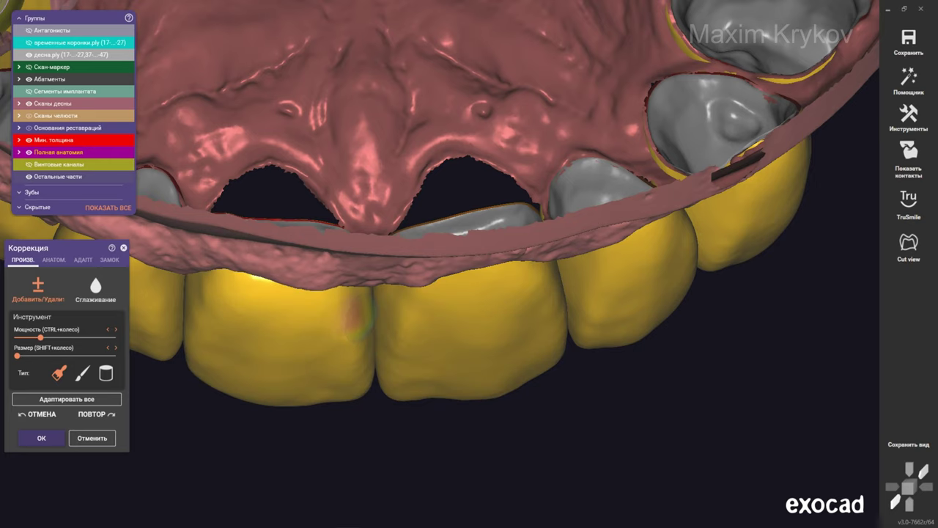
scroll(367, 307, "up", 3)
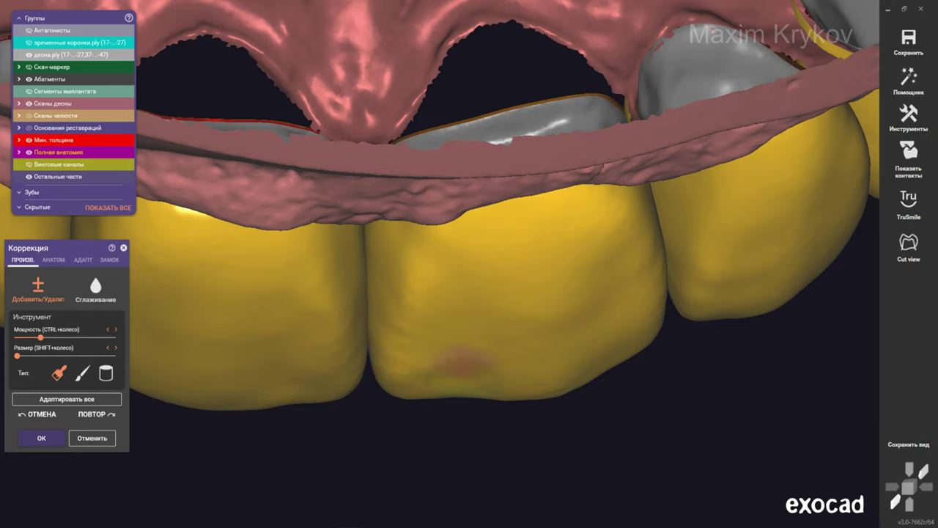
mouse_move(440, 283)
right_mouse_down()
mouse_move(440, 411)
mouse_move(440, 264)
mouse_move(316, 393)
right_mouse_up()
scroll(316, 394, "up", 3)
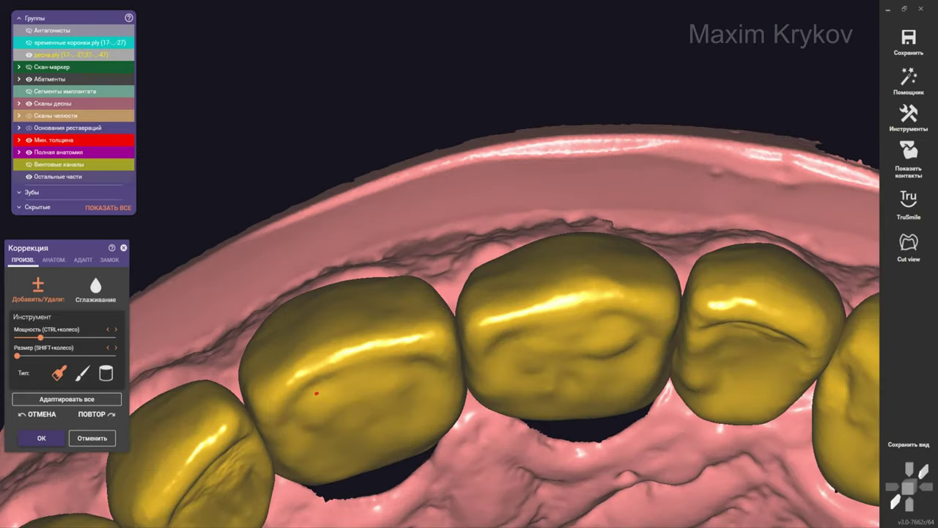
scroll(316, 393, "up", 3)
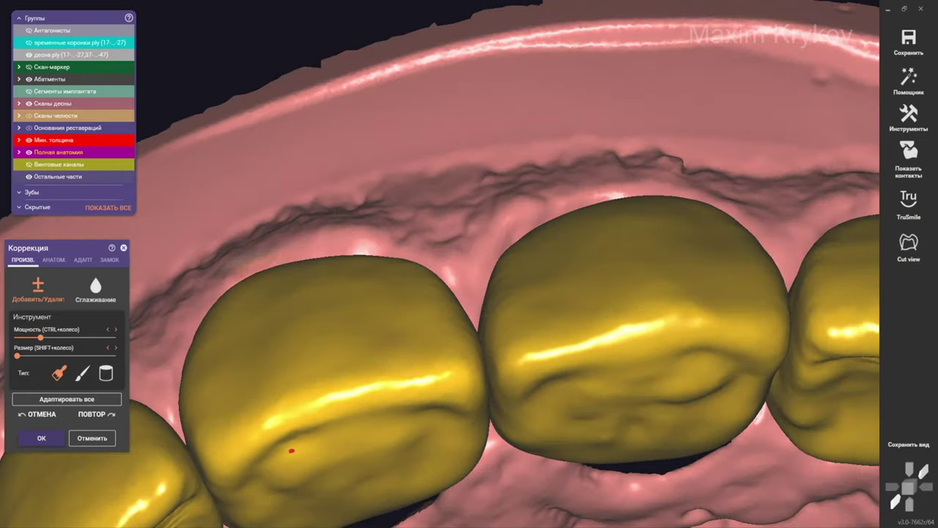
scroll(440, 294, "down", 5)
right_click_drag(440, 264, 440, 337)
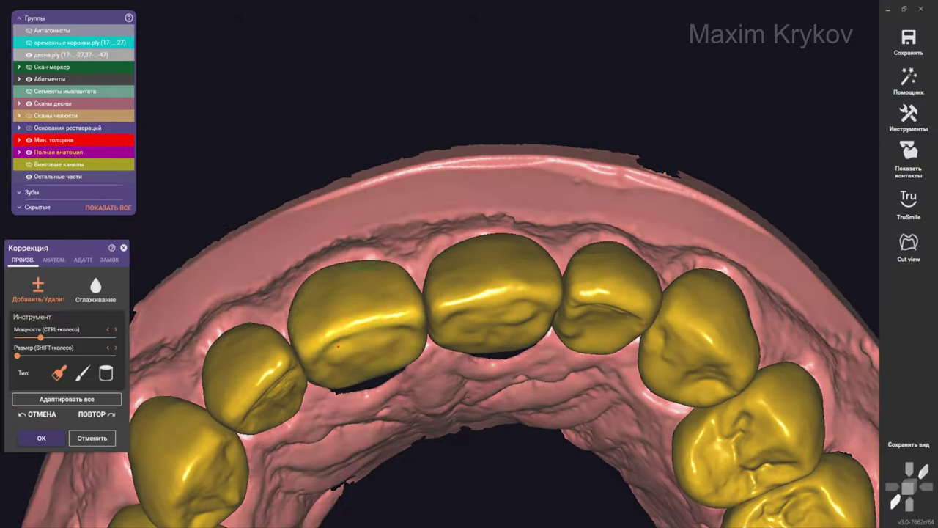
scroll(469, 330, "up", 3)
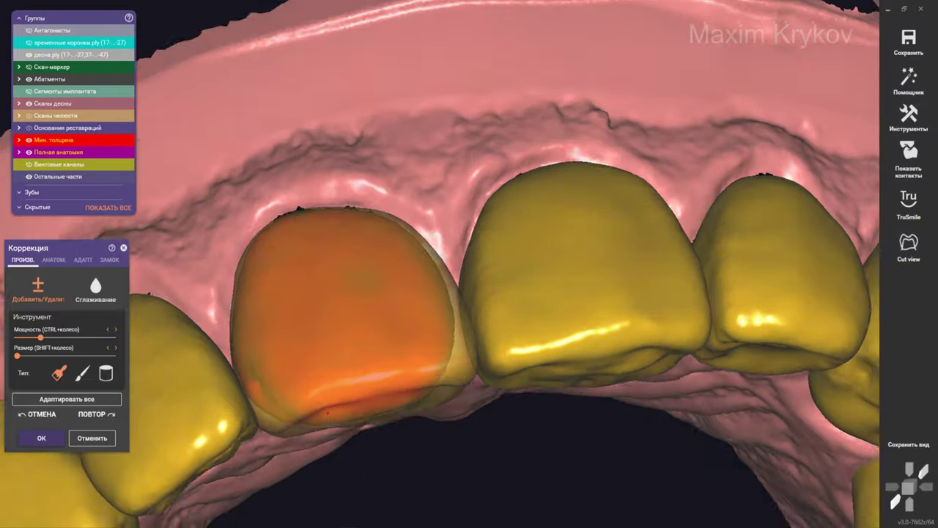
right_click_drag(327, 413, 411, 330)
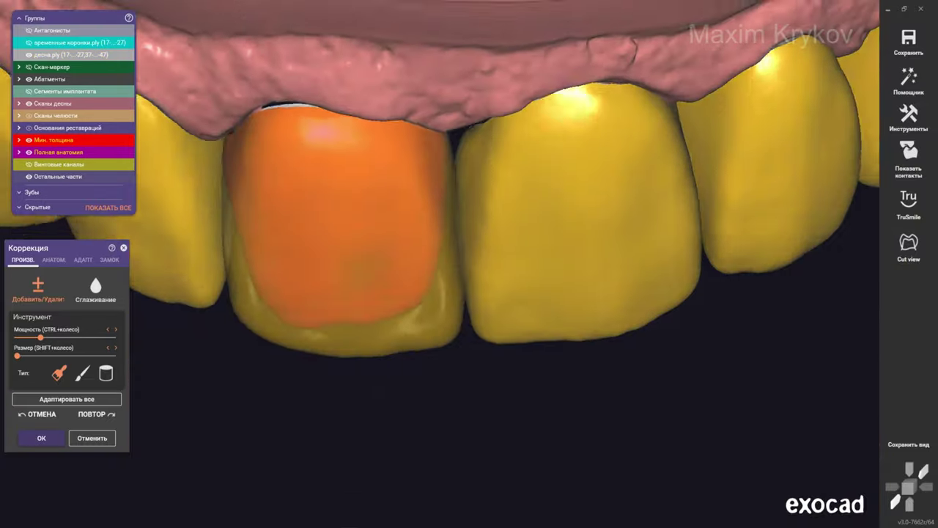
scroll(325, 215, "down", 3)
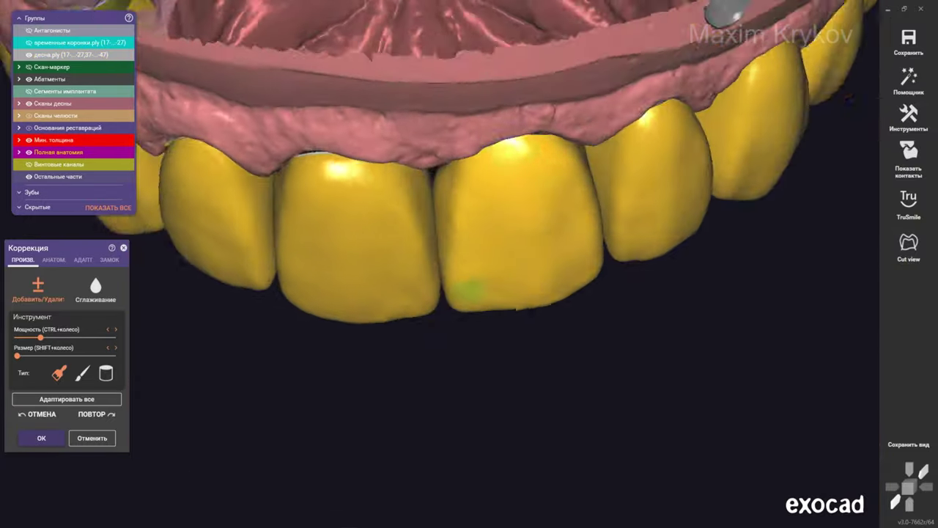
right_click_drag(325, 215, 477, 296)
scroll(469, 264, "down", 2)
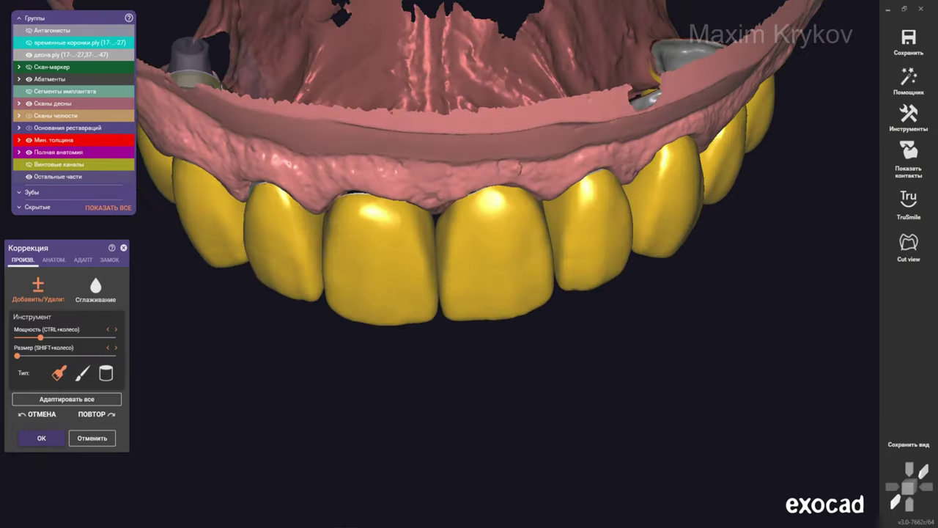
scroll(469, 263, "down", 2)
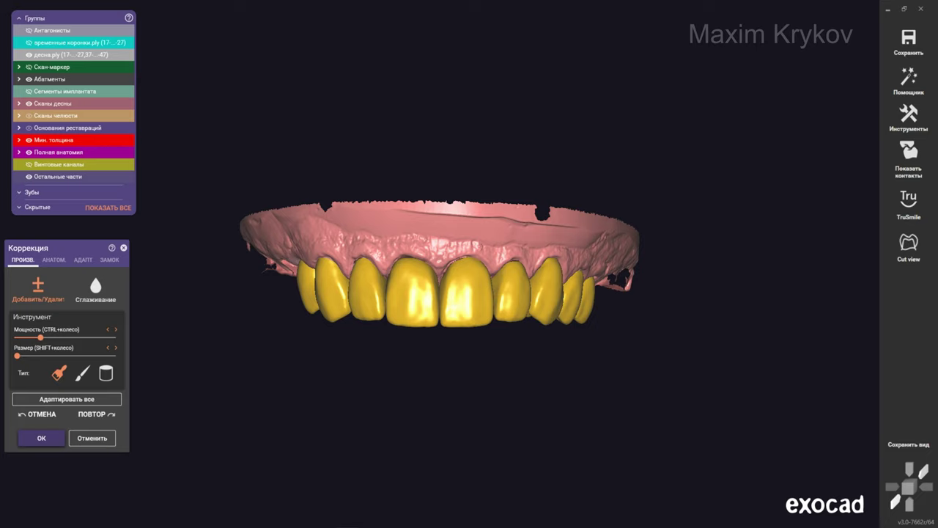
Apply the free-form correction, then show the upper jaw and antagonist scans in a fitted view
key("Return")
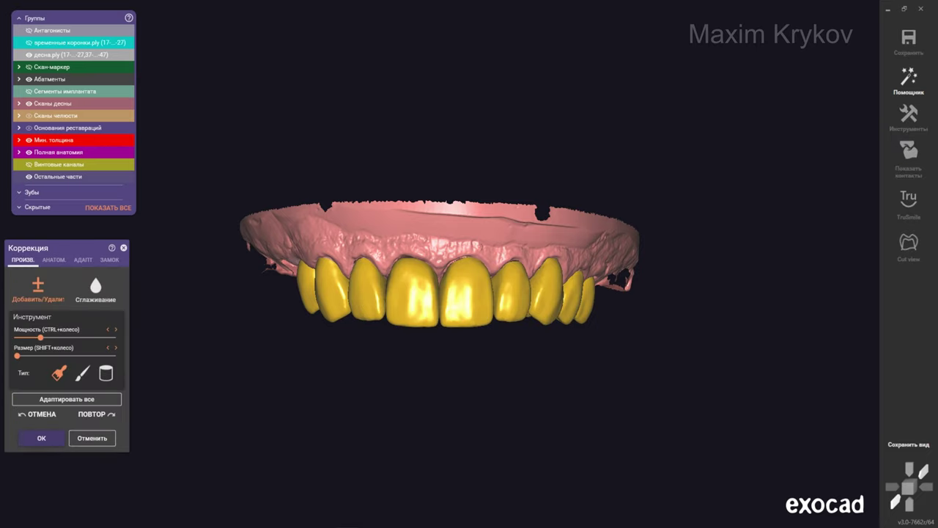
key("Return")
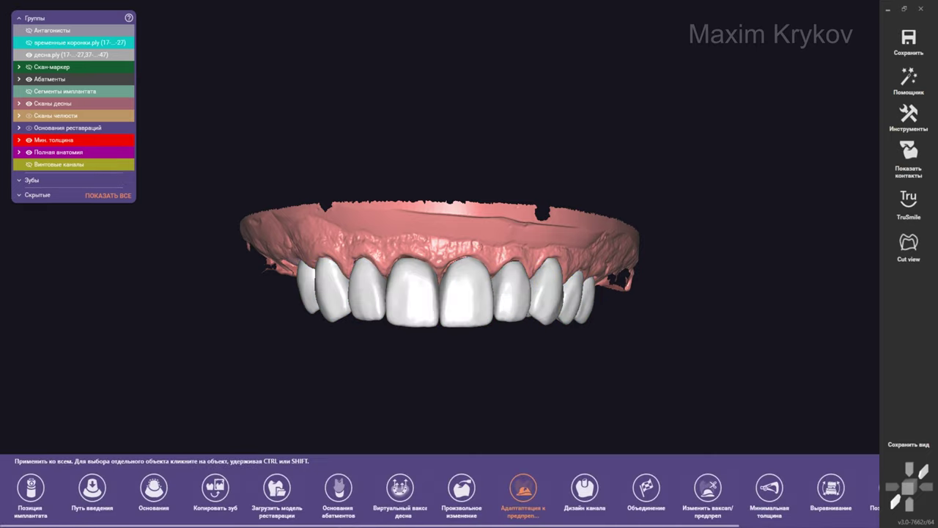
left_click(29, 115)
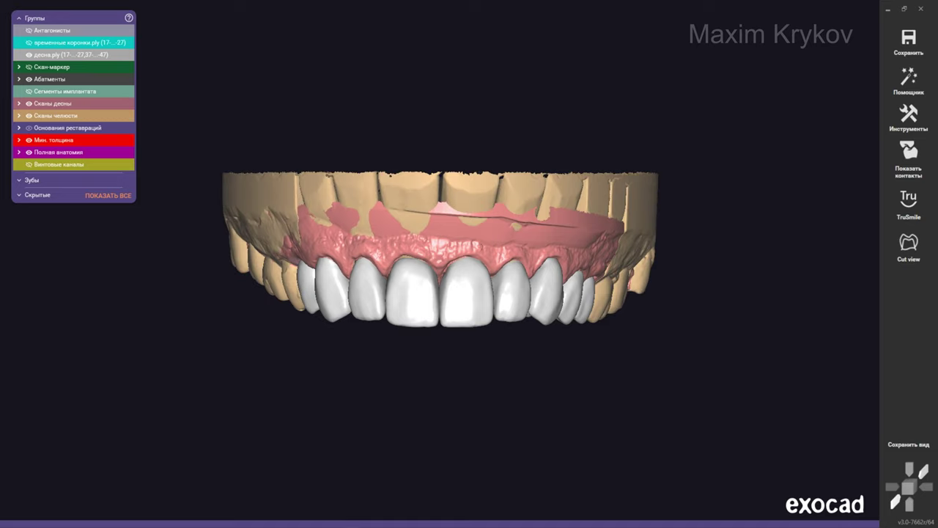
left_click(28, 31)
scroll(503, 348, "down", 3)
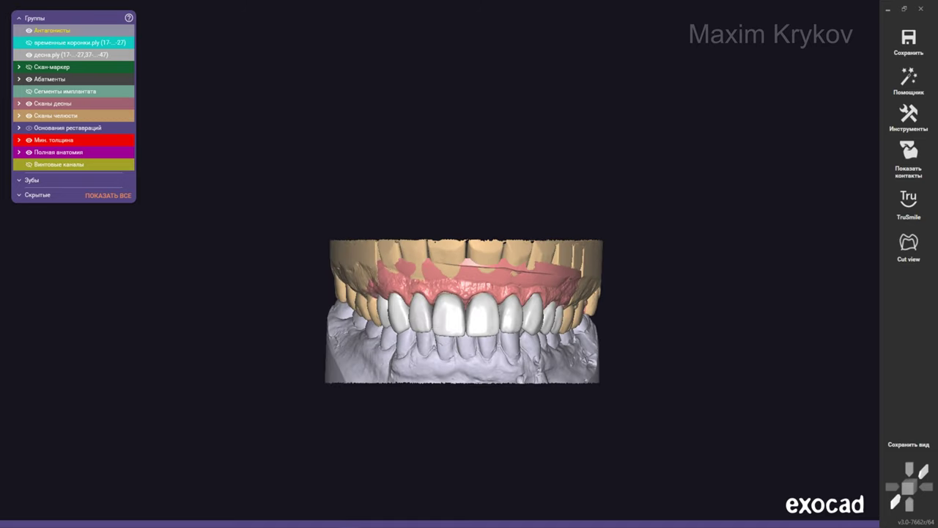
left_click(895, 501)
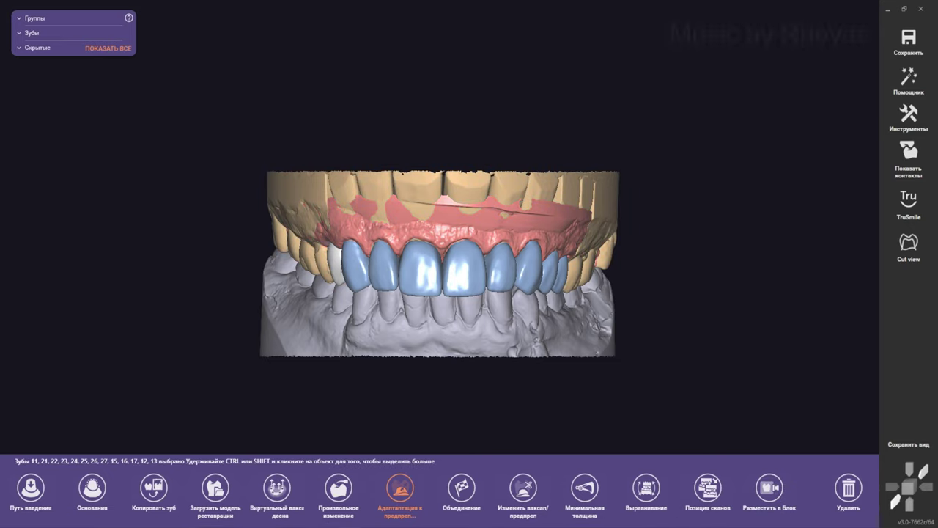
Change teeth 13, 21, 24 and 25 to the reduced reconstruction type
left_click(909, 117)
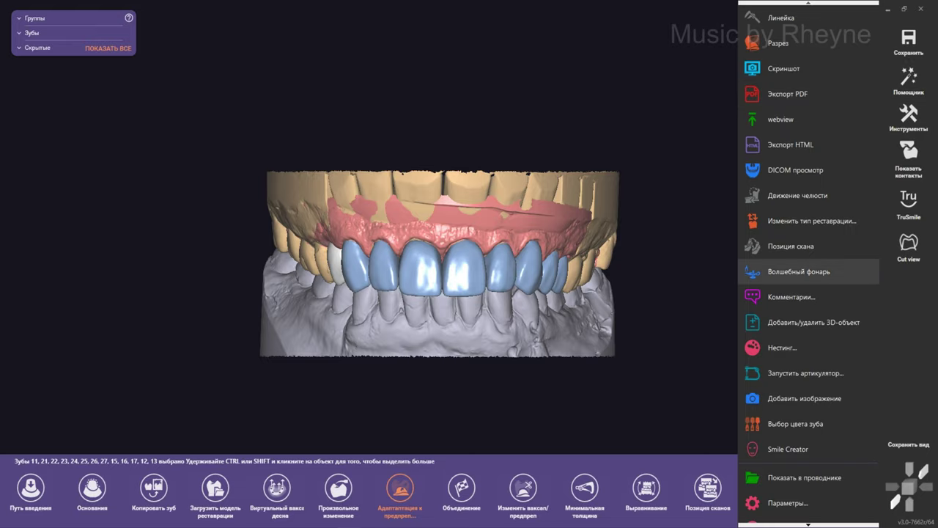
left_click(807, 221)
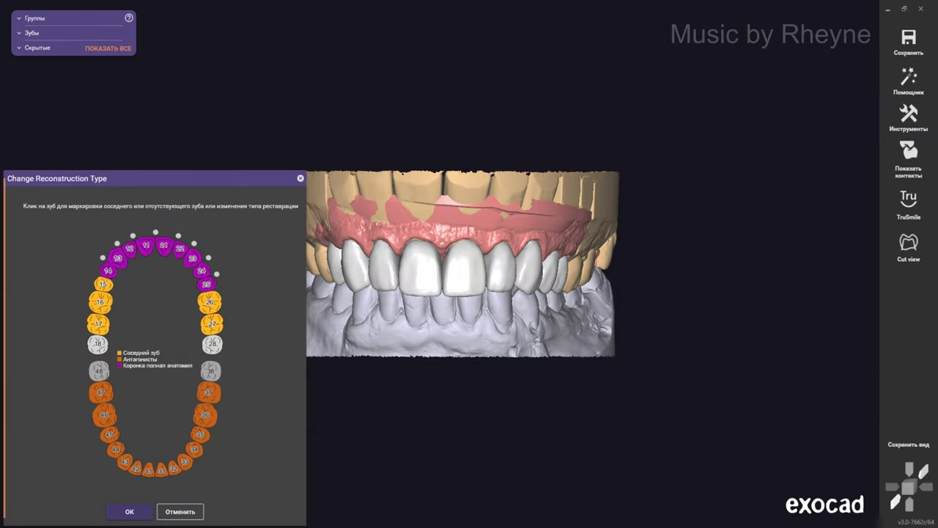
left_click(355, 268)
left_click(527, 316)
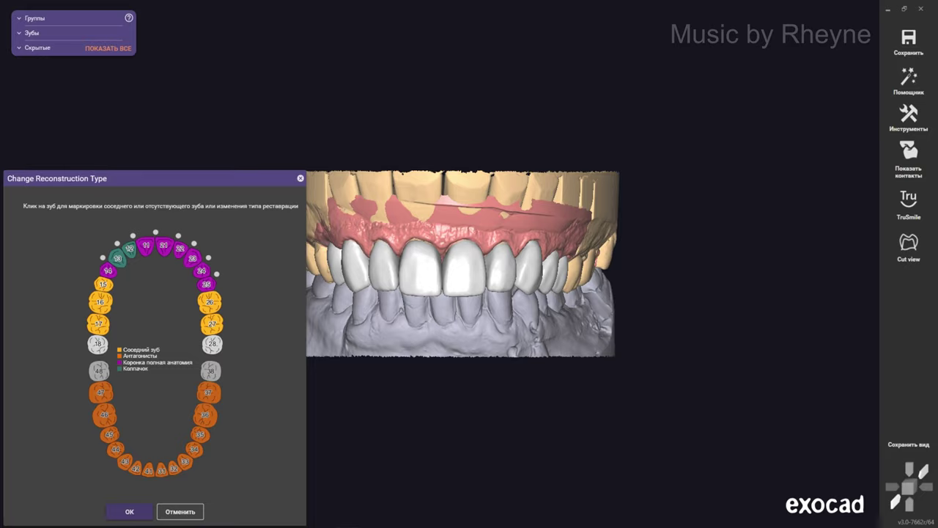
left_click(162, 245)
key("Return")
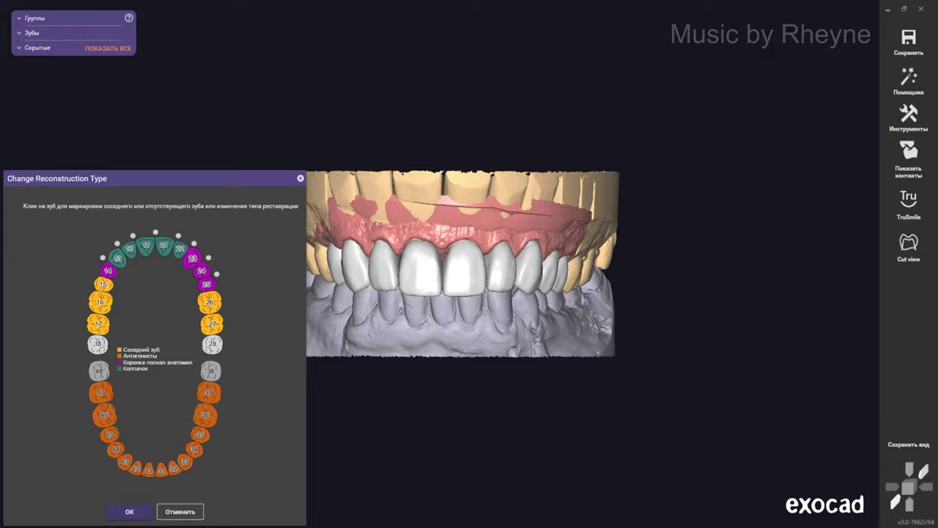
left_click(192, 256)
key("Return")
left_click(206, 284)
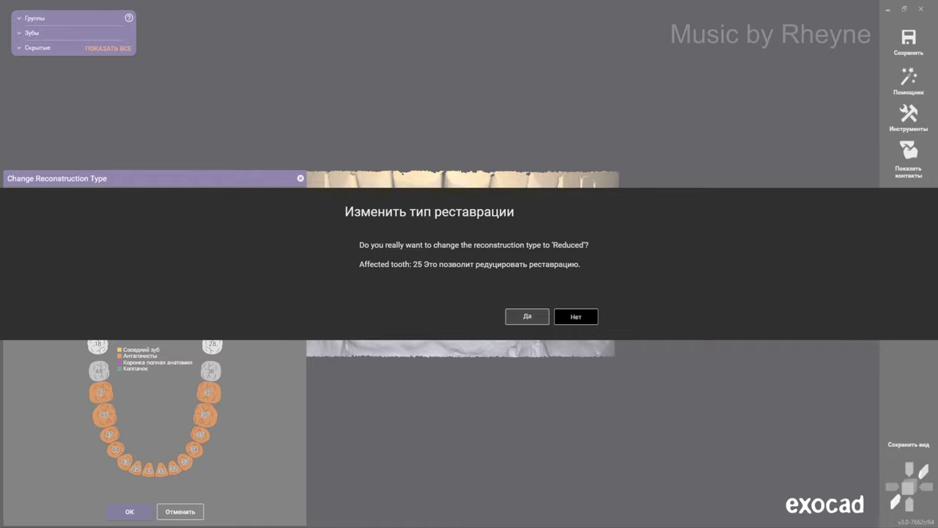
key("Return")
key("Return")
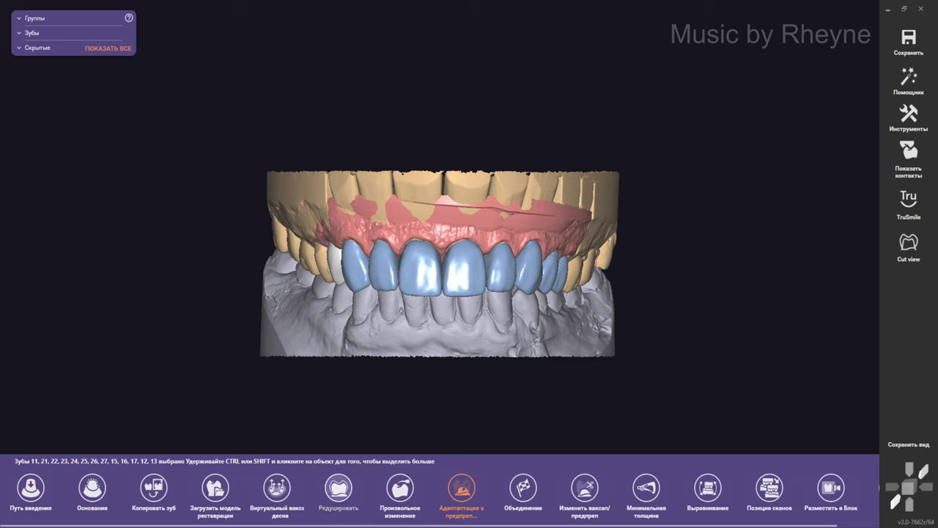
Reduce the crowns by a simple 1 mm cut-back with library 'Нет (простая редукция)'
left_click(339, 487)
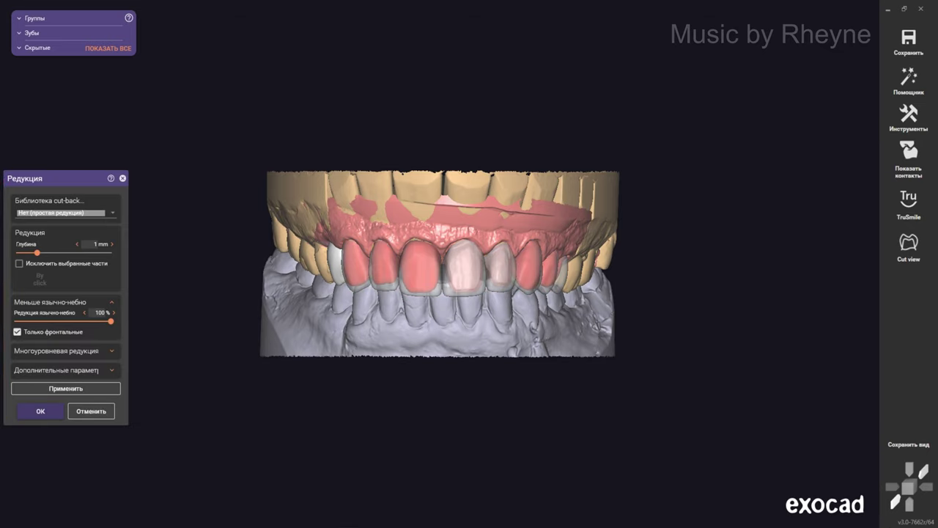
left_click(66, 213)
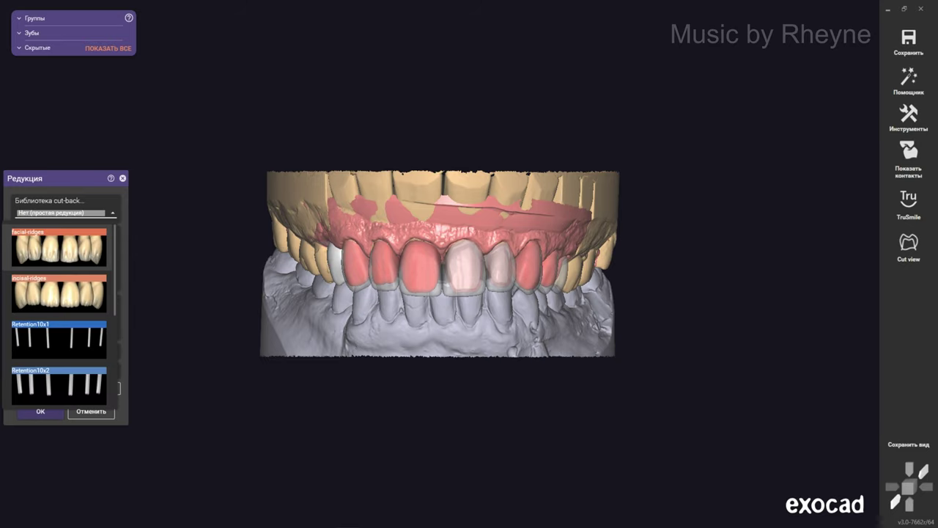
scroll(59, 316, "down", 2)
key("Escape")
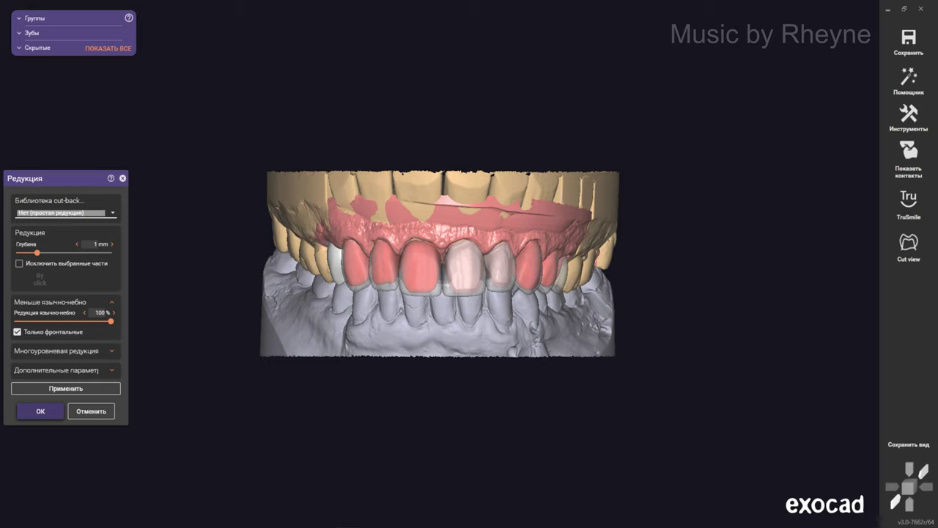
left_click(50, 411)
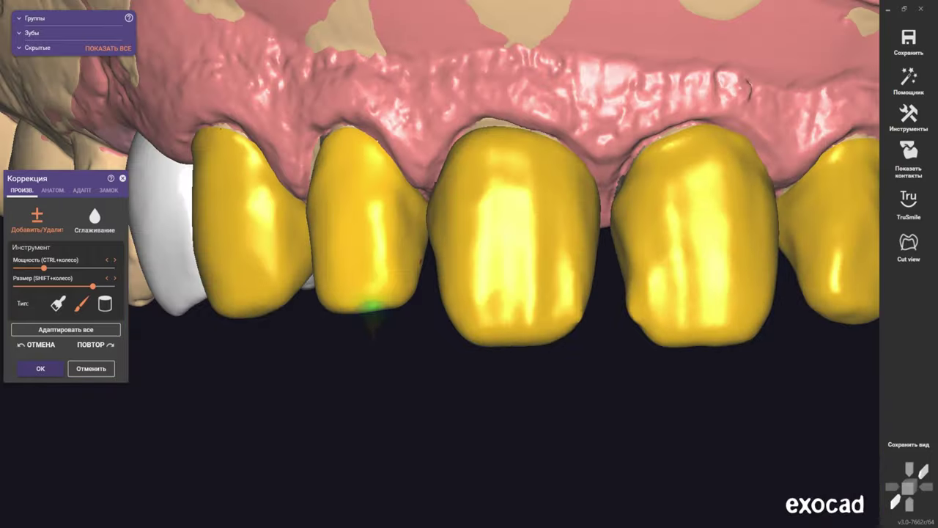
Tilt the model to view the yellow crowns from below and from the side
scroll(371, 307, "up", 3)
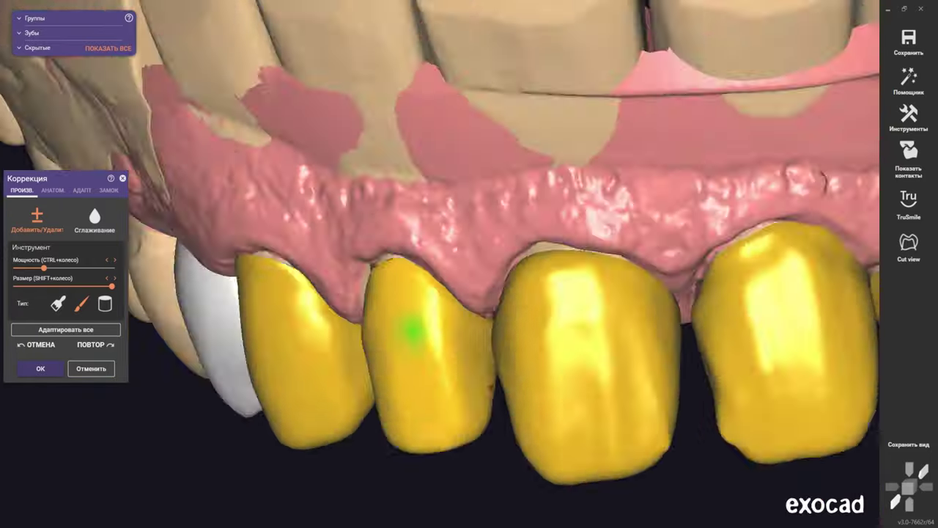
mouse_move(413, 331)
right_mouse_down()
mouse_move(364, 327)
mouse_move(534, 370)
right_mouse_up()
scroll(463, 194, "up", 3)
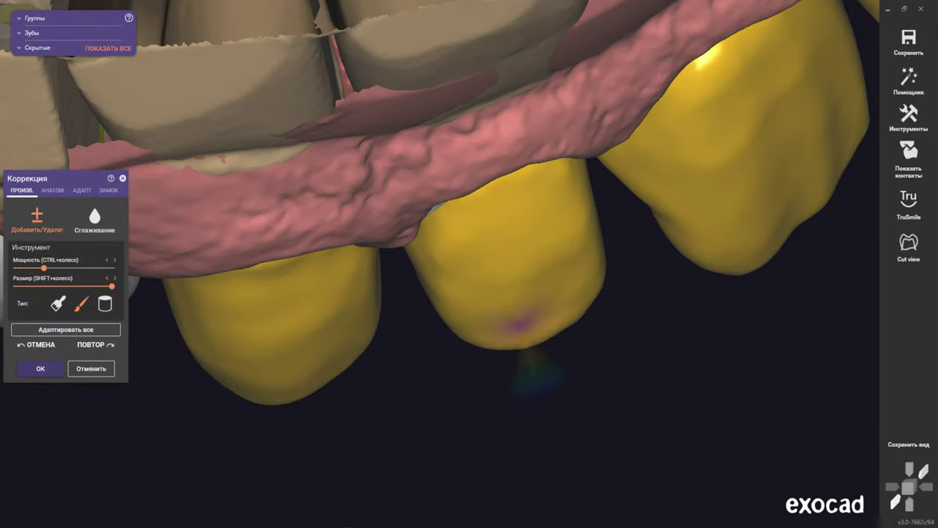
right_click_drag(571, 253, 514, 264)
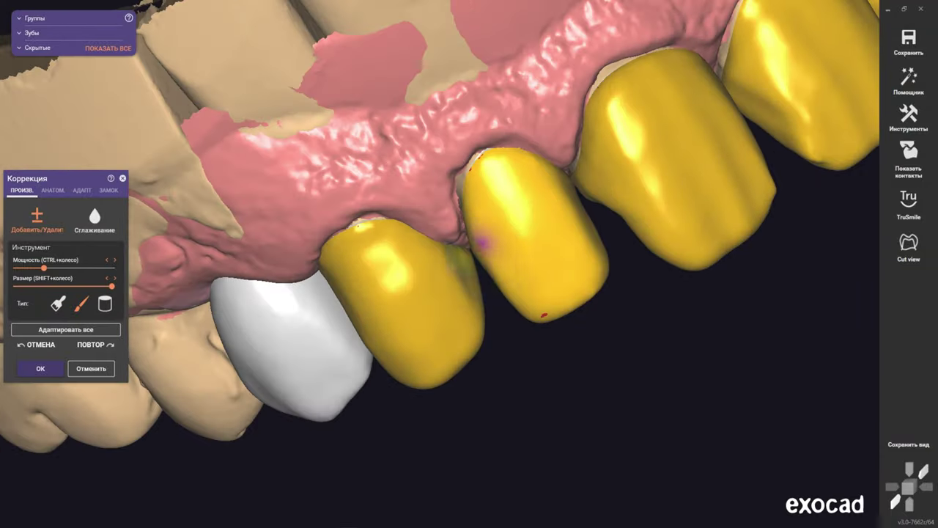
scroll(513, 264, "down", 3)
scroll(540, 247, "up", 5)
scroll(555, 268, "down", 3, "shift")
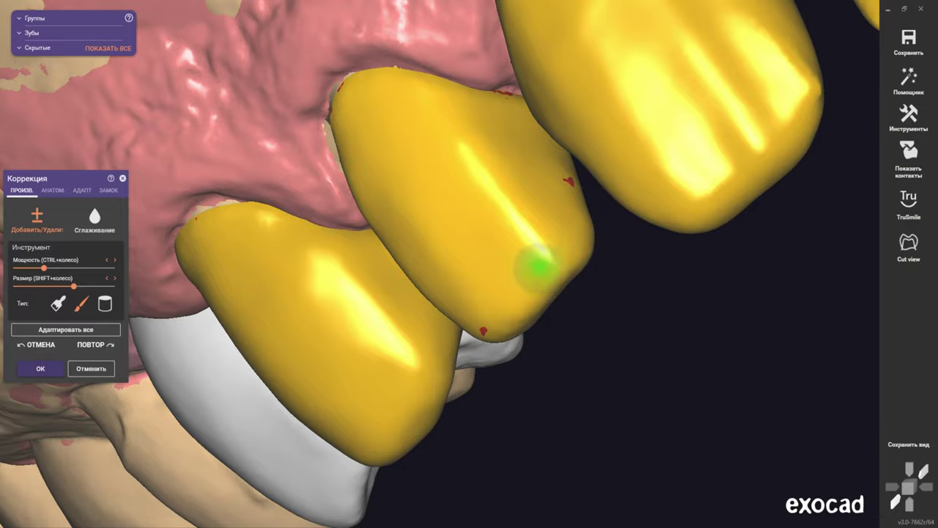
scroll(540, 267, "down", 2)
scroll(548, 325, "down", 3)
scroll(513, 293, "up", 3, "shift")
Swing the arch to an occlusal view of the premolar crowns, then reach the lower yellow crown
right_click_drag(548, 325, 478, 270)
scroll(478, 270, "up", 4)
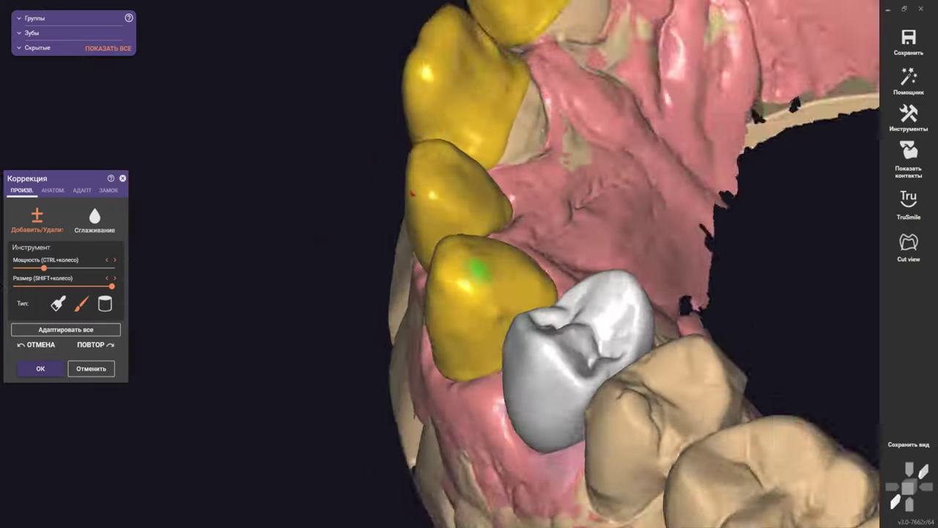
scroll(478, 270, "up", 3)
right_click_drag(445, 329, 429, 203)
scroll(428, 203, "up", 2)
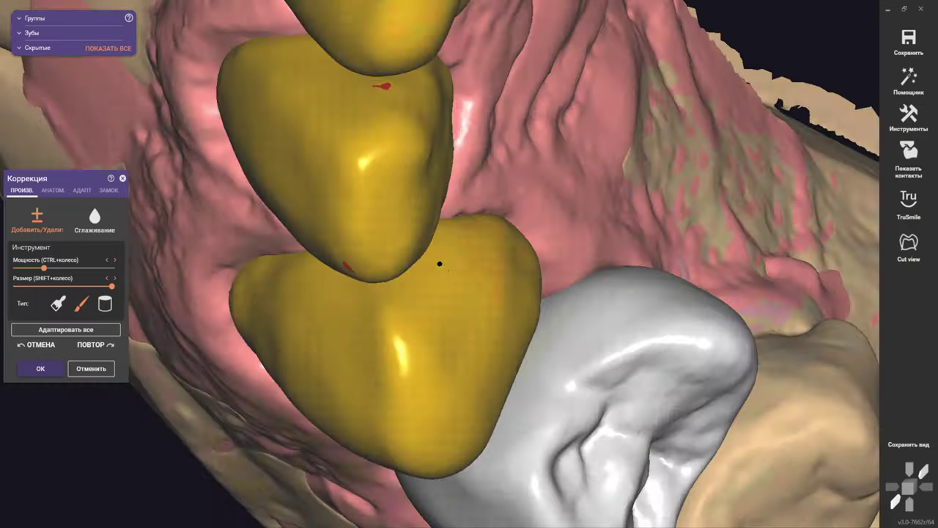
right_click_drag(437, 264, 410, 242)
mouse_move(551, 236)
right_mouse_down()
mouse_move(546, 351)
mouse_move(557, 366)
mouse_move(540, 351)
right_mouse_up()
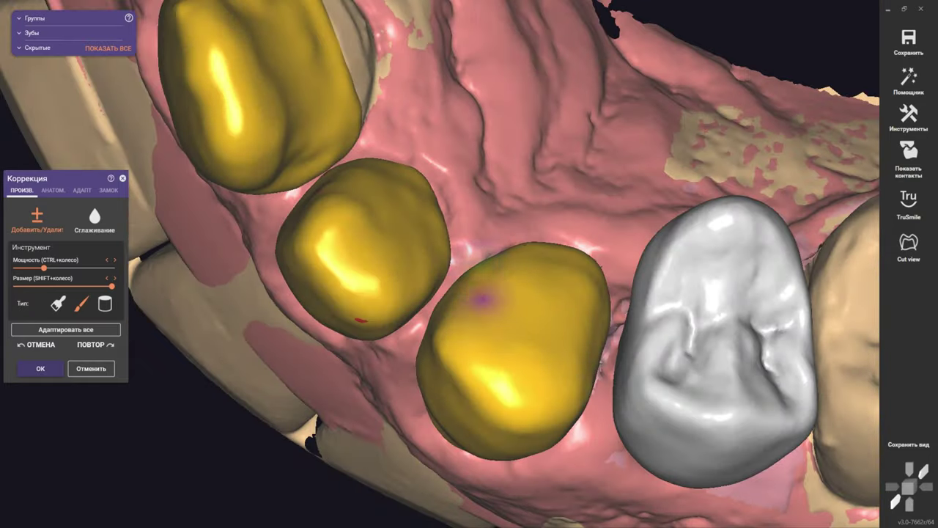
right_click_drag(481, 299, 440, 264)
Inspect the front crowns, the whole upper arch and a side view of the crowns
scroll(440, 264, "up", 2)
scroll(440, 264, "up", 3)
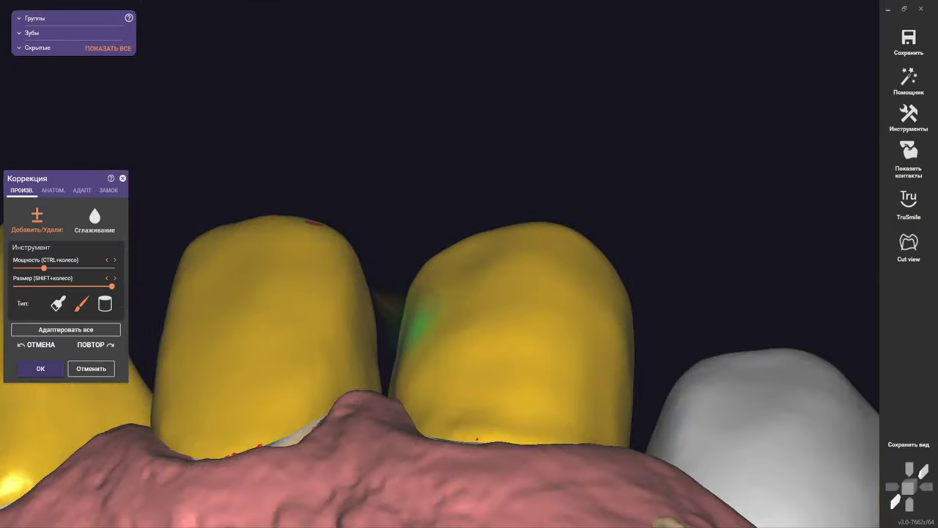
mouse_move(389, 300)
right_mouse_down()
mouse_move(366, 277)
mouse_move(430, 203)
mouse_move(434, 117)
mouse_move(366, 241)
right_mouse_up()
scroll(472, 209, "down", 2)
mouse_move(472, 210)
right_mouse_down()
mouse_move(492, 210)
mouse_move(470, 264)
right_mouse_up()
scroll(484, 220, "down", 2)
scroll(483, 220, "up", 2)
scroll(469, 264, "up", 3)
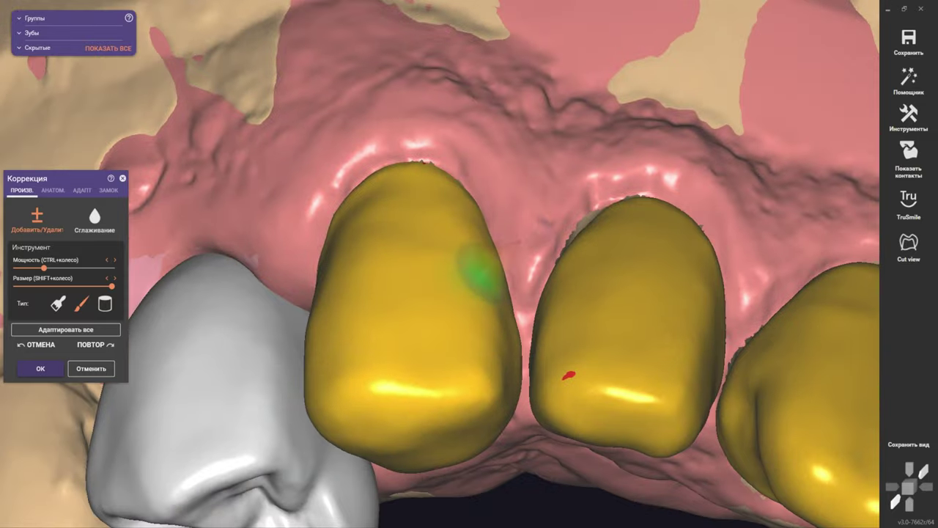
mouse_move(469, 263)
right_mouse_down()
mouse_move(470, 183)
mouse_move(469, 235)
right_mouse_up()
scroll(469, 234, "up", 2)
Return to an occlusal view and zoom in on the yellow crowns from a new angle
mouse_move(689, 315)
right_mouse_down()
mouse_move(689, 278)
mouse_move(689, 316)
right_mouse_up()
scroll(645, 317, "up", 3)
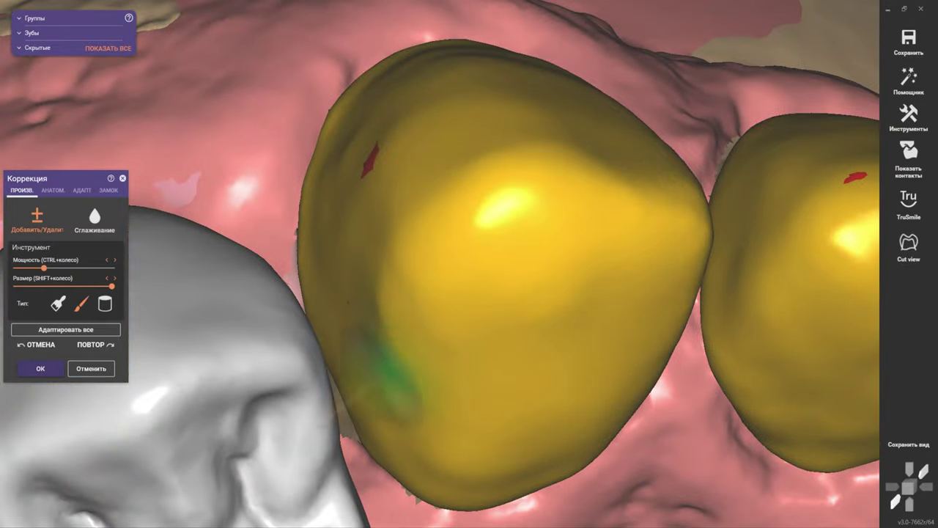
scroll(469, 263, "down", 3)
scroll(469, 264, "down", 2)
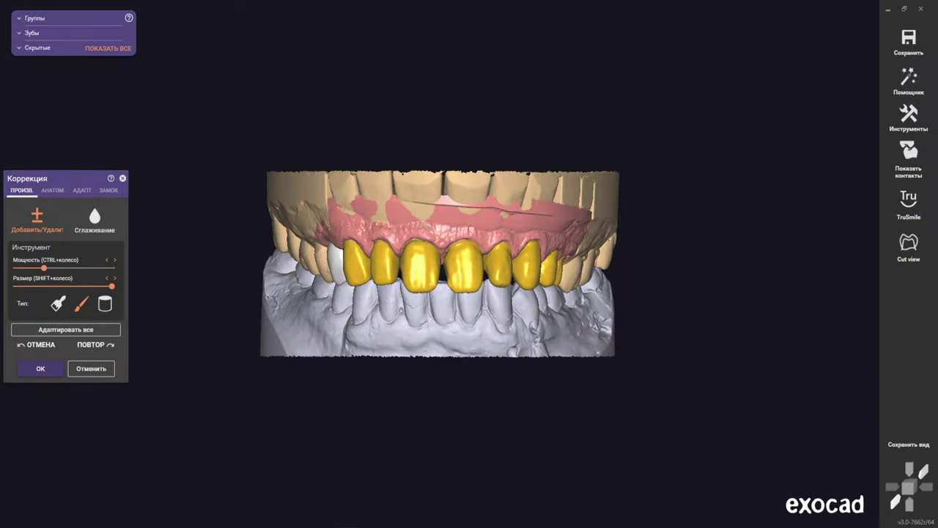
scroll(352, 178, "up", 2)
scroll(351, 178, "up", 3)
right_click_drag(352, 178, 381, 216)
scroll(394, 335, "up", 2)
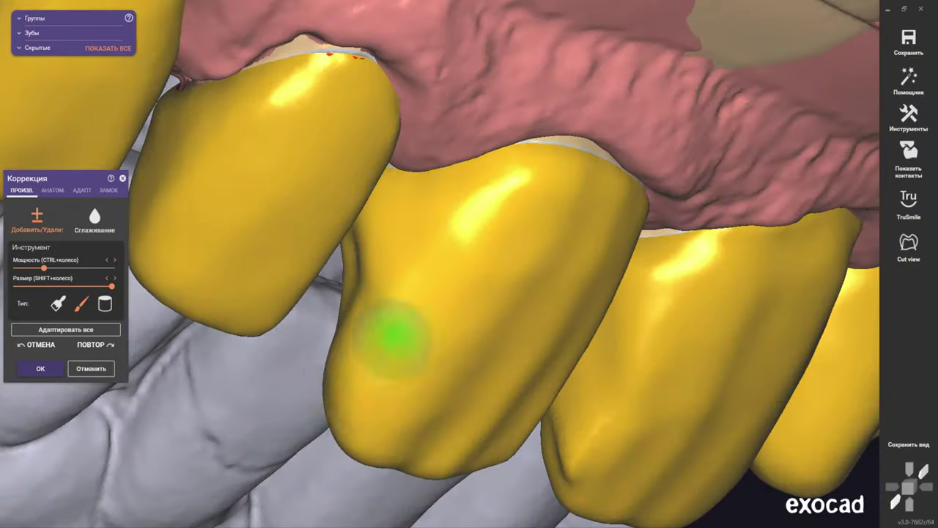
mouse_move(394, 335)
right_mouse_down()
mouse_move(360, 391)
mouse_move(440, 264)
right_mouse_up()
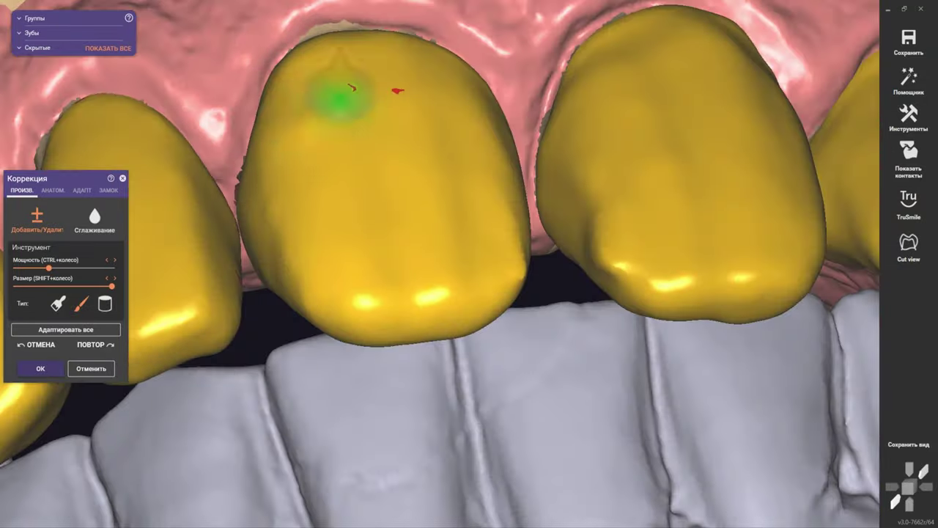
Orbit past the gum and back teeth to a close-up of the two central incisors
scroll(469, 273, "down", 3, "shift")
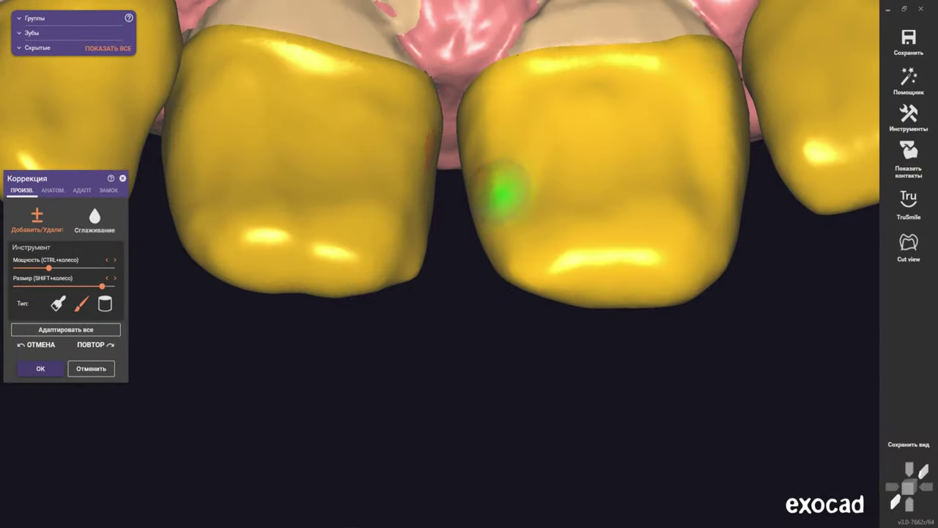
mouse_move(513, 175)
right_mouse_down()
mouse_move(458, 132)
mouse_move(480, 229)
mouse_move(506, 235)
right_mouse_up()
scroll(513, 236, "up", 3)
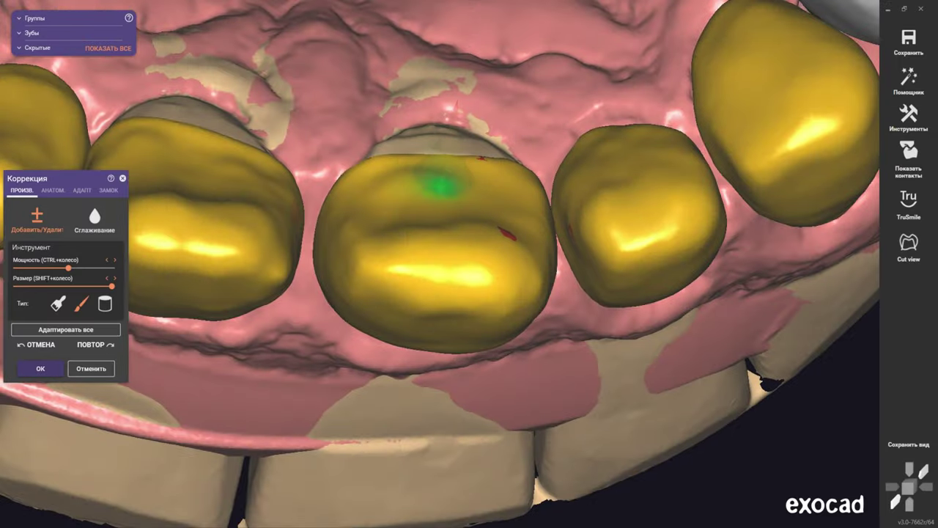
scroll(440, 185, "down", 5)
scroll(396, 220, "up", 5)
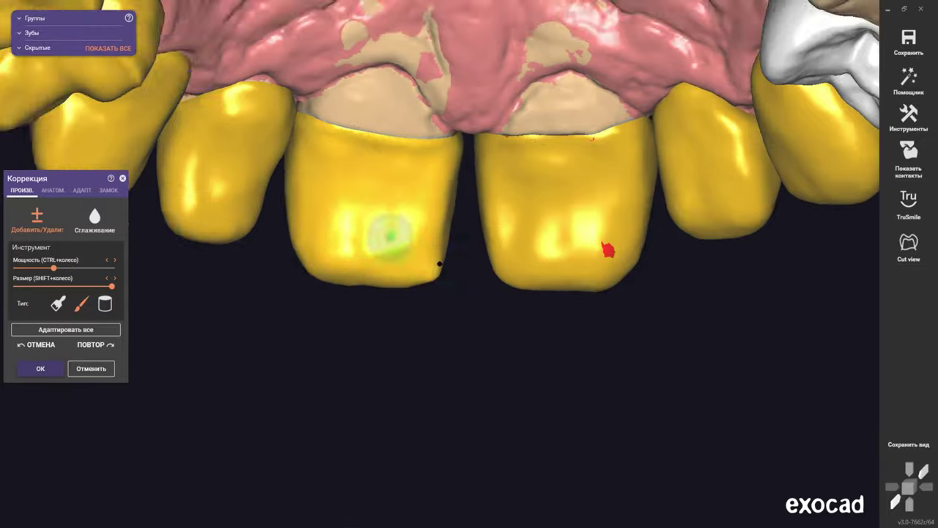
scroll(430, 241, "up", 5)
mouse_move(383, 174)
right_mouse_down()
mouse_move(429, 241)
mouse_move(449, 314)
right_mouse_up()
scroll(436, 282, "down", 5)
scroll(449, 314, "up", 5)
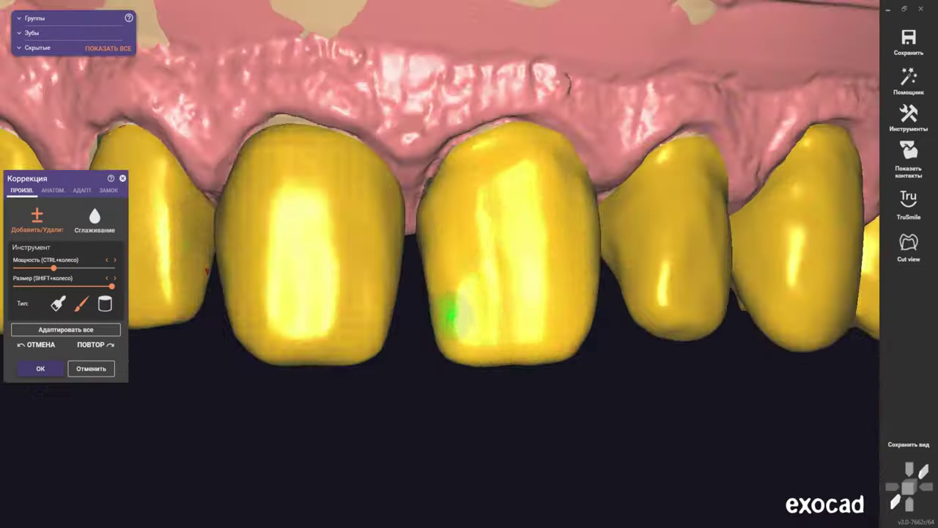
Check the АНАТОМ. tooth-parts options, then return to the ПРОИЗВ. free-form brushes
left_click(52, 190)
left_click(94, 230)
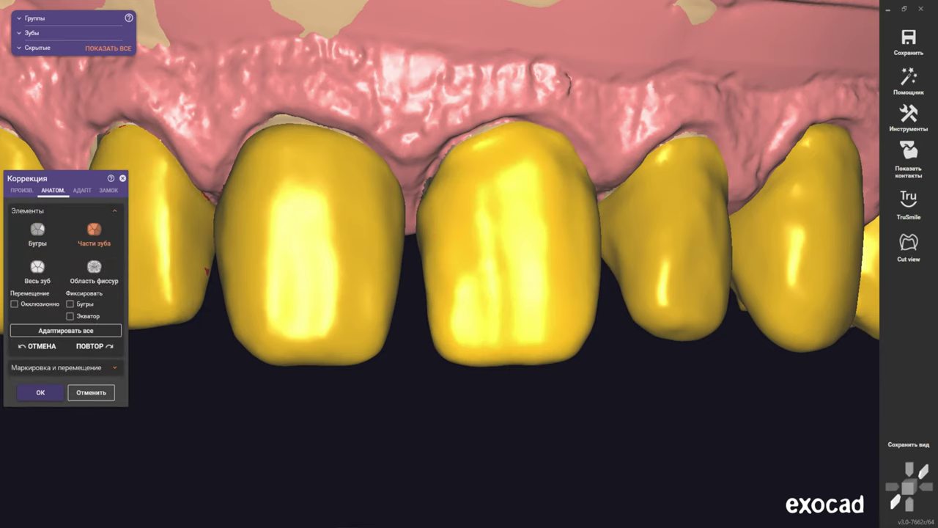
left_click(22, 190)
Look up at the upper jaw, bringing the view onto the incisors' facial surfaces
mouse_move(429, 230)
right_mouse_down()
mouse_move(492, 247)
mouse_move(429, 324)
right_mouse_up()
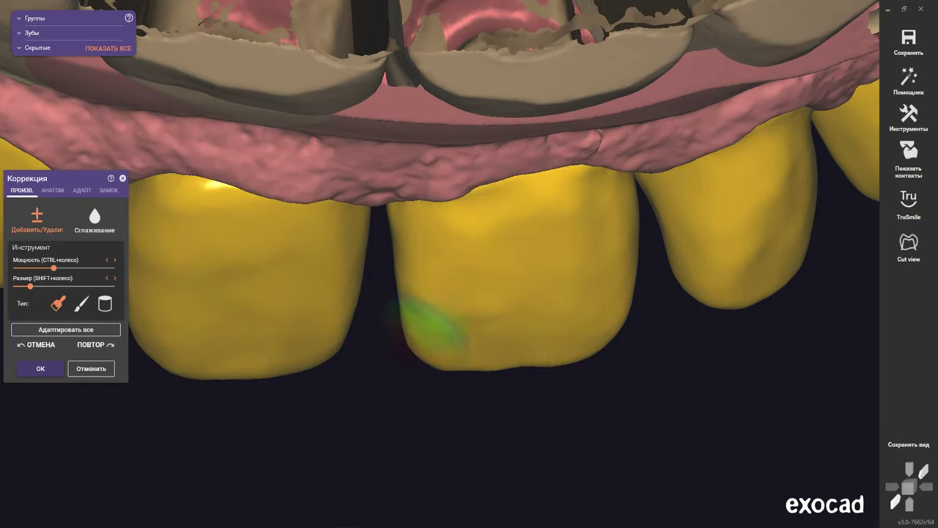
scroll(455, 411, "up", 2)
scroll(445, 432, "up", 2)
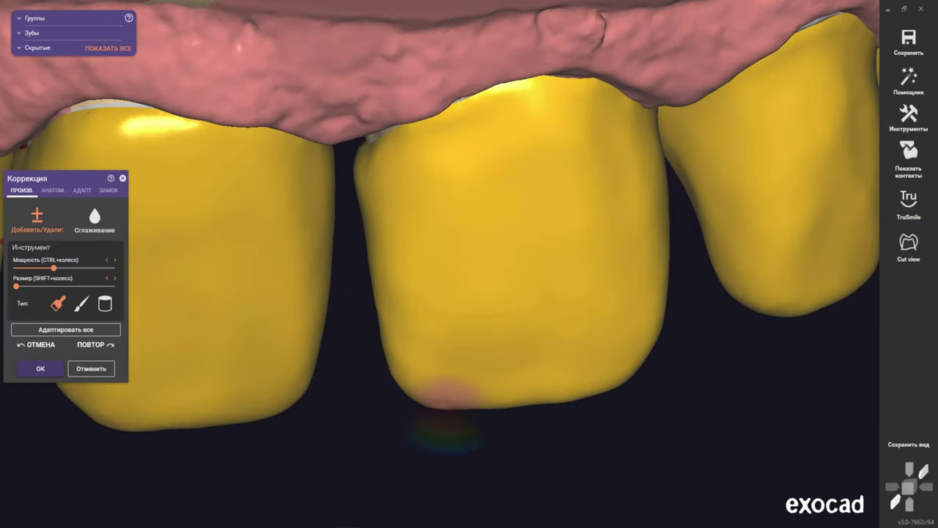
right_click_drag(636, 146, 484, 165)
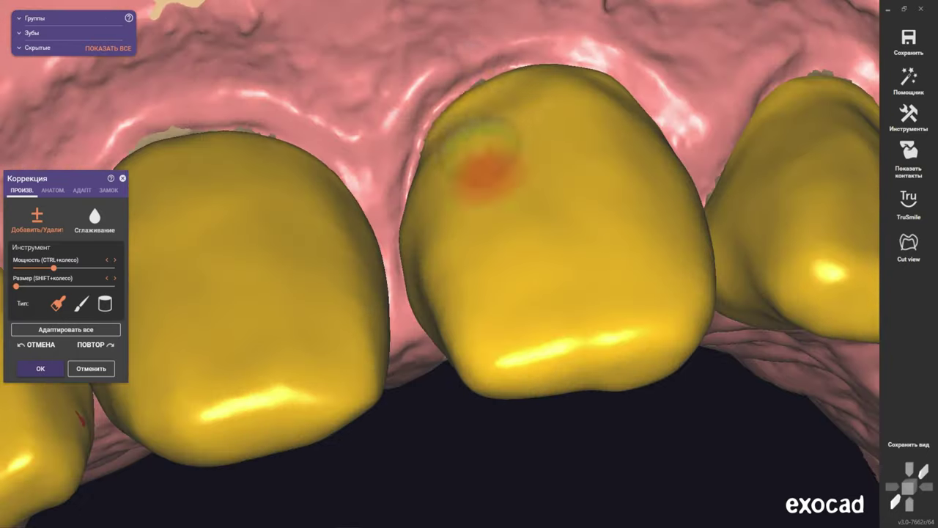
mouse_move(490, 103)
right_mouse_down()
mouse_move(429, 198)
mouse_move(419, 193)
mouse_move(141, 275)
mouse_move(433, 163)
right_mouse_up()
scroll(433, 163, "up", 3)
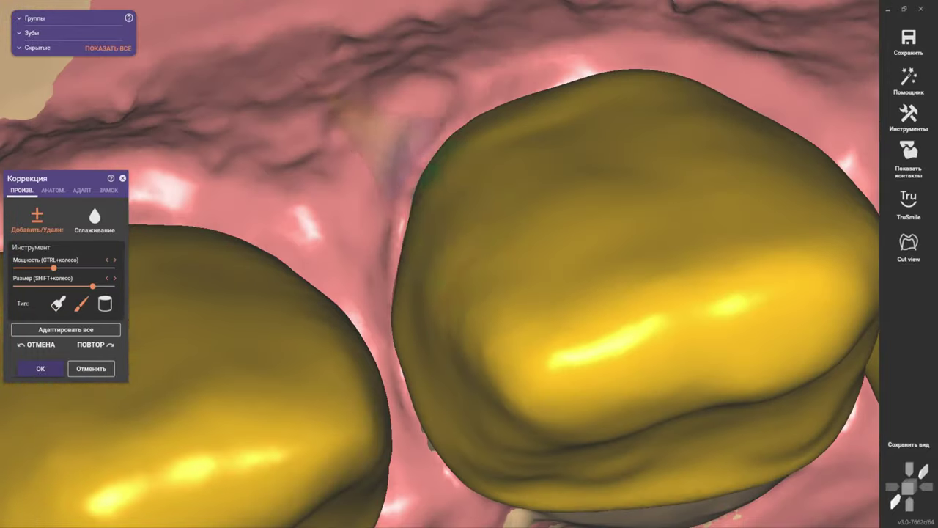
scroll(505, 271, "down", 5)
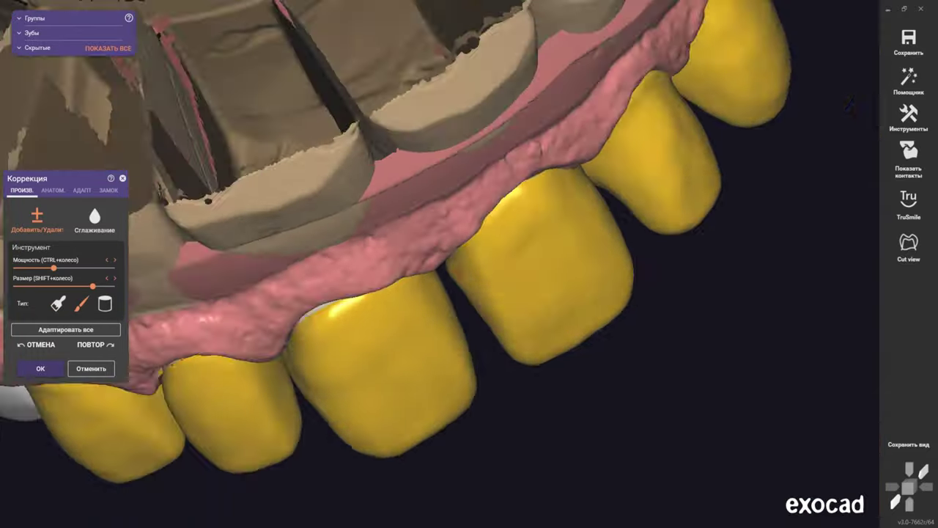
Set a frontal view of the front teeth and expand the Группы layer list
right_click_drag(474, 293, 474, 220)
scroll(474, 220, "up", 3)
scroll(506, 278, "up", 3)
scroll(440, 286, "down", 5, "shift")
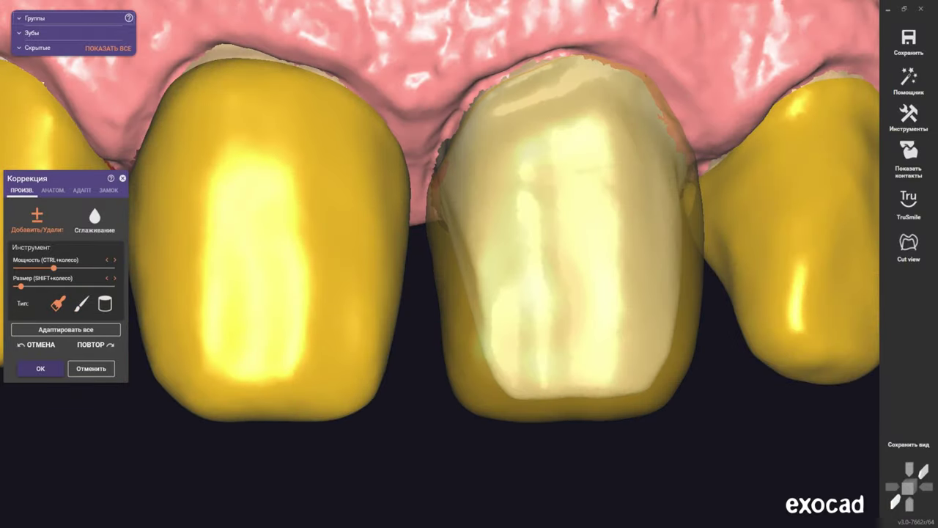
left_click(22, 17)
scroll(28, 139, "down", 1, "shift")
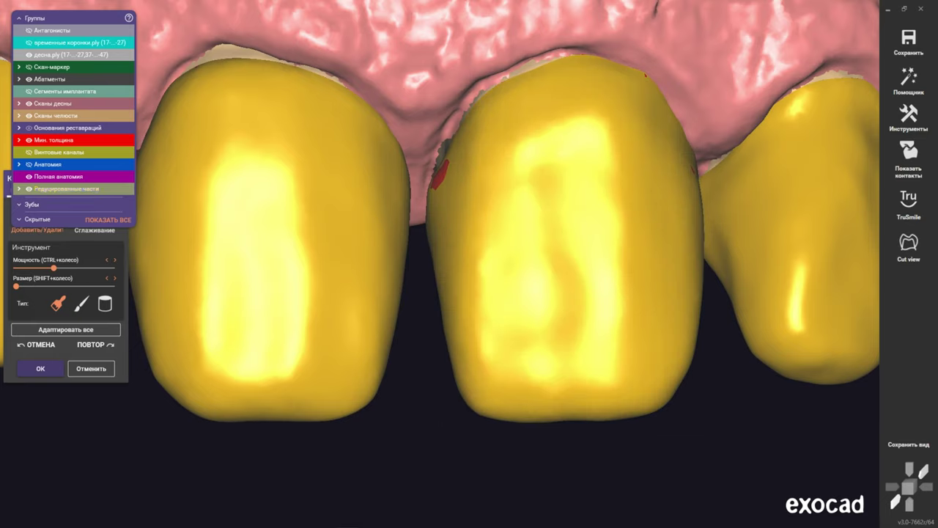
Sculpt the central incisor crown's incisal edge and view the upper crowns from below
left_click_drag(439, 388, 506, 402)
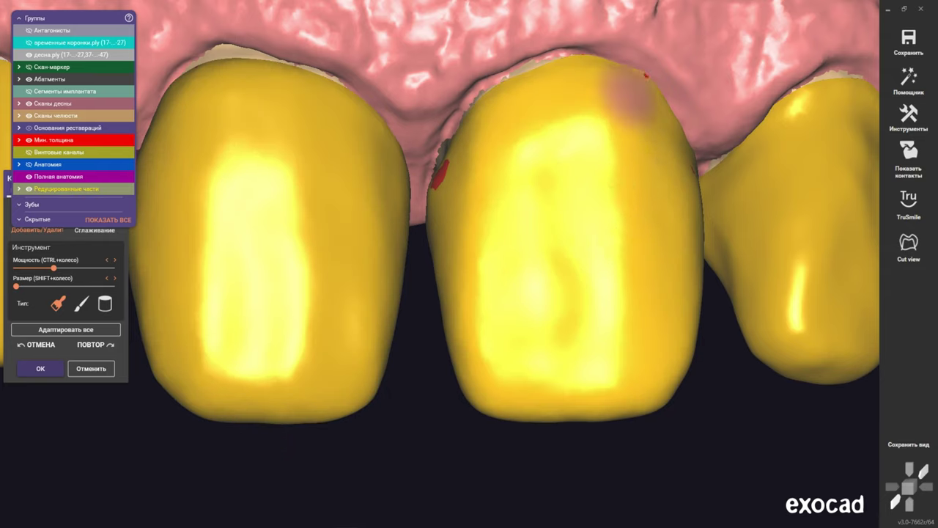
scroll(296, 410, "down", 3)
right_click_drag(297, 411, 523, 235)
scroll(480, 220, "up", 3)
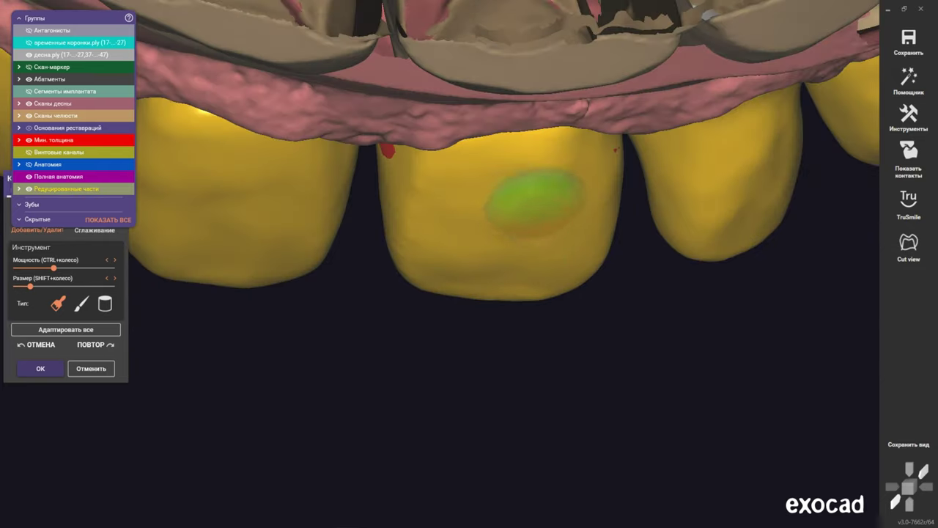
scroll(534, 197, "down", 2)
scroll(410, 231, "down", 3, "shift")
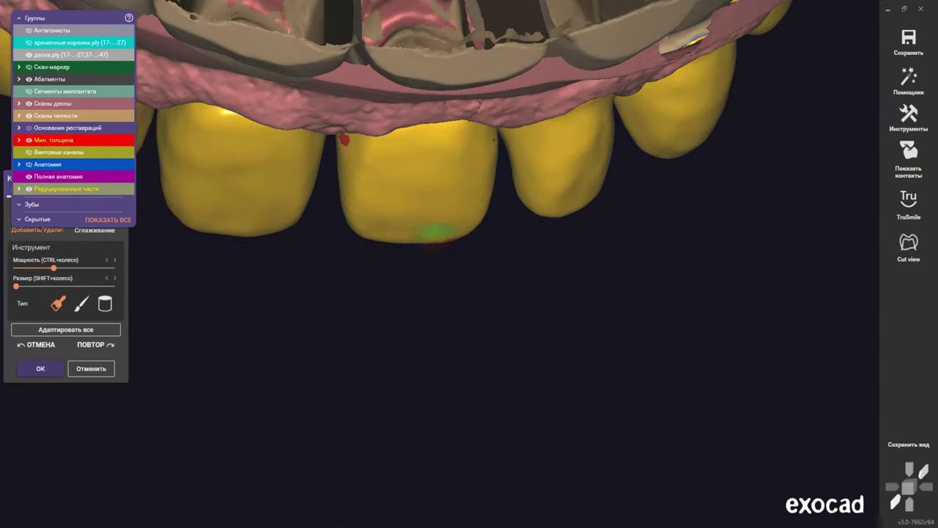
Inspect the crowns' underside and the upper arch from several tilted angles
mouse_move(400, 217)
right_mouse_down()
mouse_move(454, 157)
mouse_move(469, 278)
right_mouse_up()
scroll(454, 157, "up", 3)
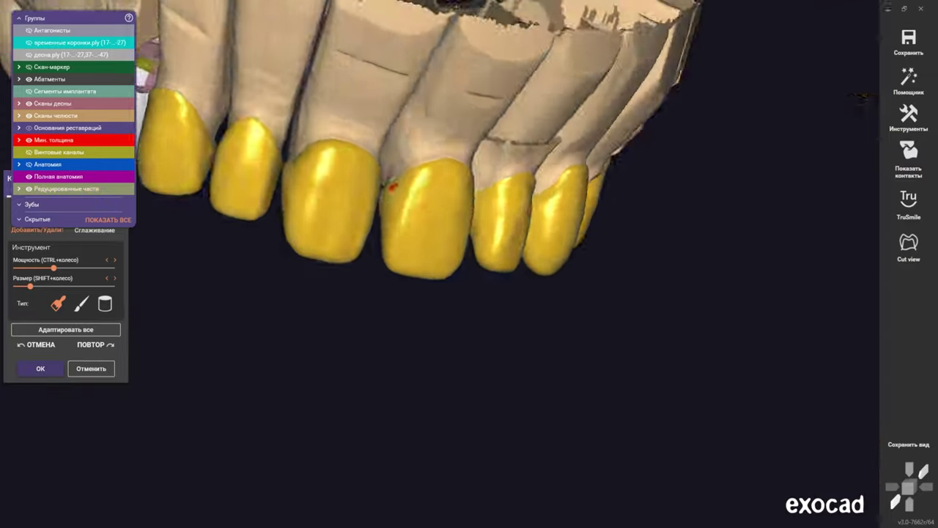
scroll(455, 183, "up", 4)
scroll(429, 260, "down", 3, "shift")
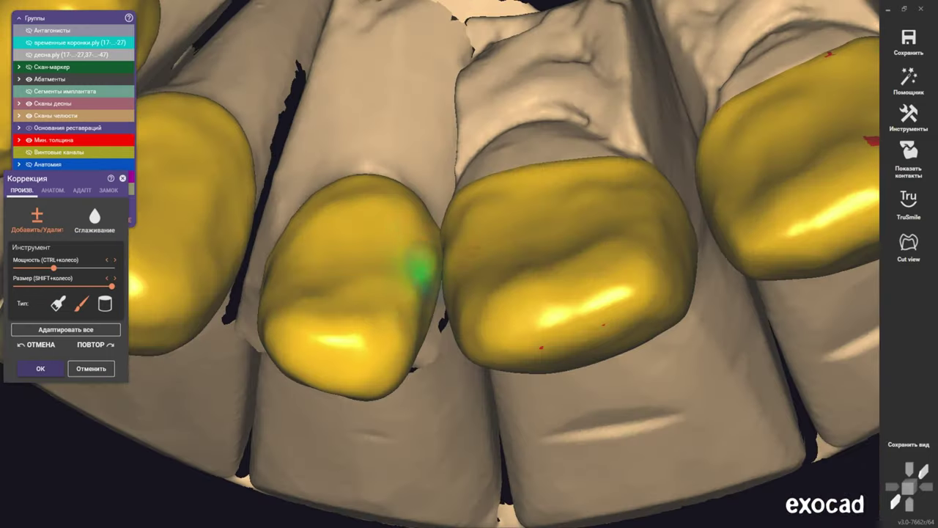
mouse_move(421, 267)
right_mouse_down()
mouse_move(439, 377)
mouse_move(440, 264)
mouse_move(377, 293)
mouse_move(378, 341)
right_mouse_up()
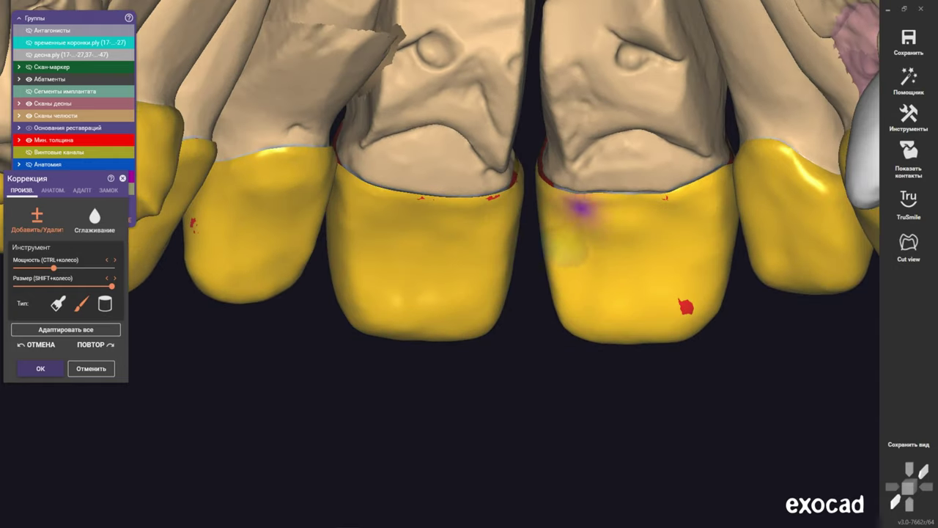
scroll(396, 208, "down", 2, "shift")
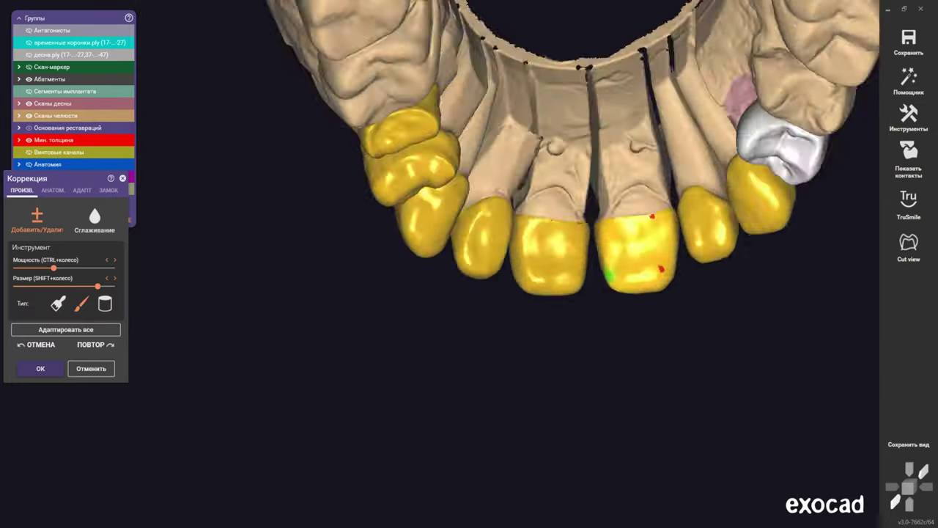
scroll(427, 307, "up", 2, "shift")
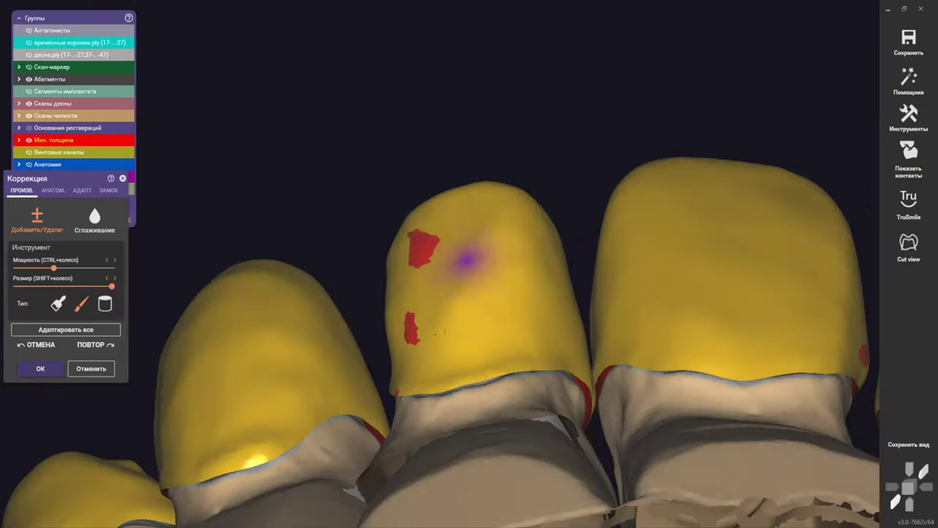
scroll(467, 237, "up", 5)
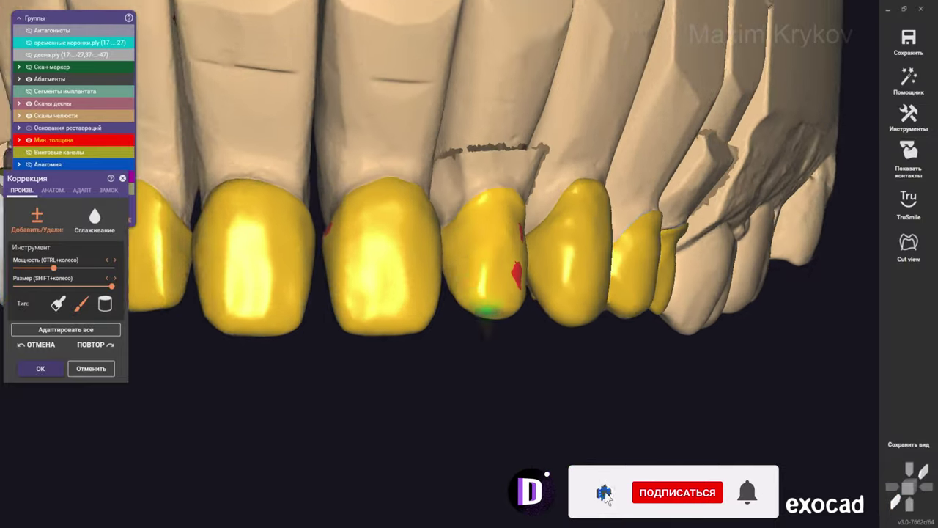
View the crowns in occlusal close-up, then pull back to a frontal view
scroll(481, 293, "up", 3)
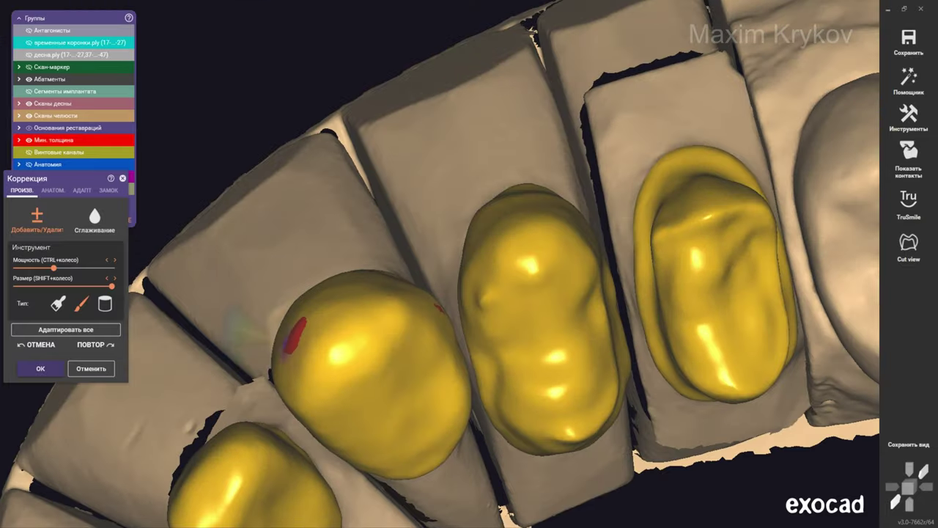
scroll(443, 268, "down", 3, "shift")
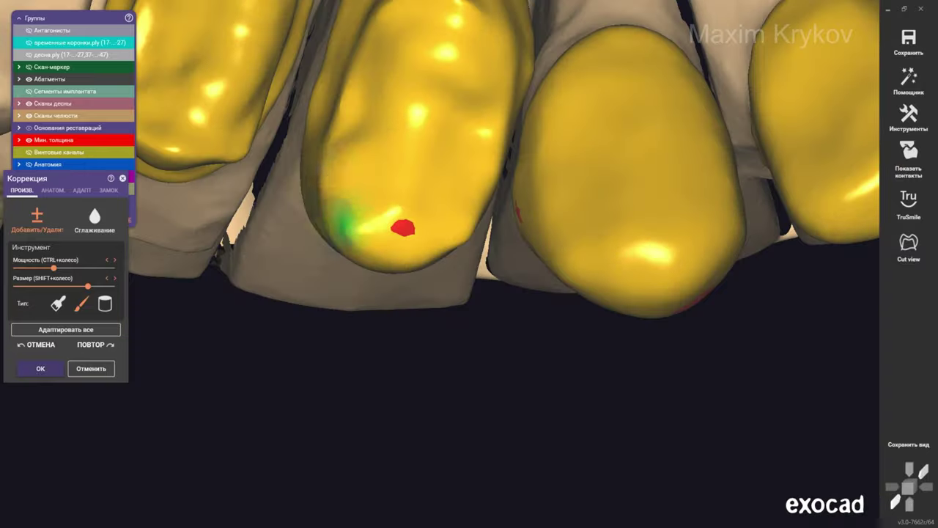
scroll(385, 154, "up", 3, "shift")
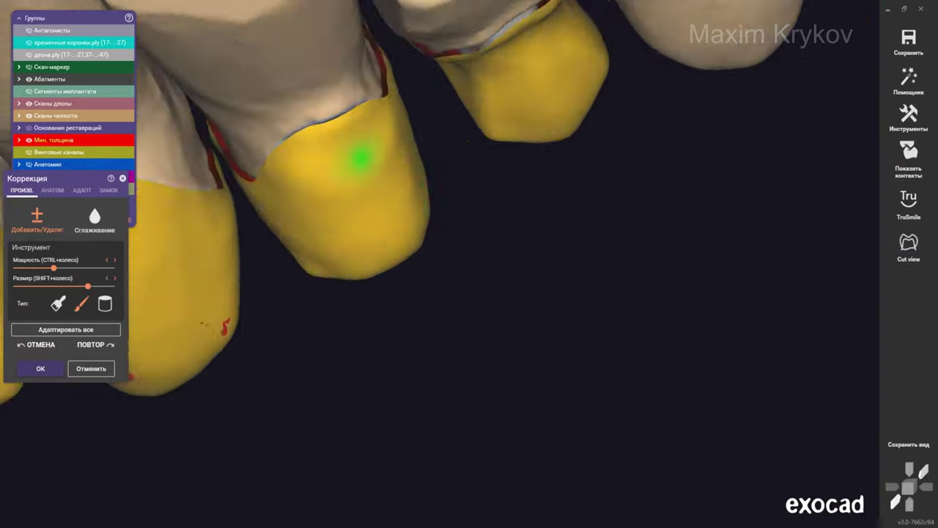
mouse_move(385, 154)
right_mouse_down()
mouse_move(542, 400)
mouse_move(306, 167)
mouse_move(356, 189)
right_mouse_up()
scroll(542, 401, "down", 2, "shift")
scroll(307, 167, "up", 2, "shift")
scroll(356, 188, "down", 2, "shift")
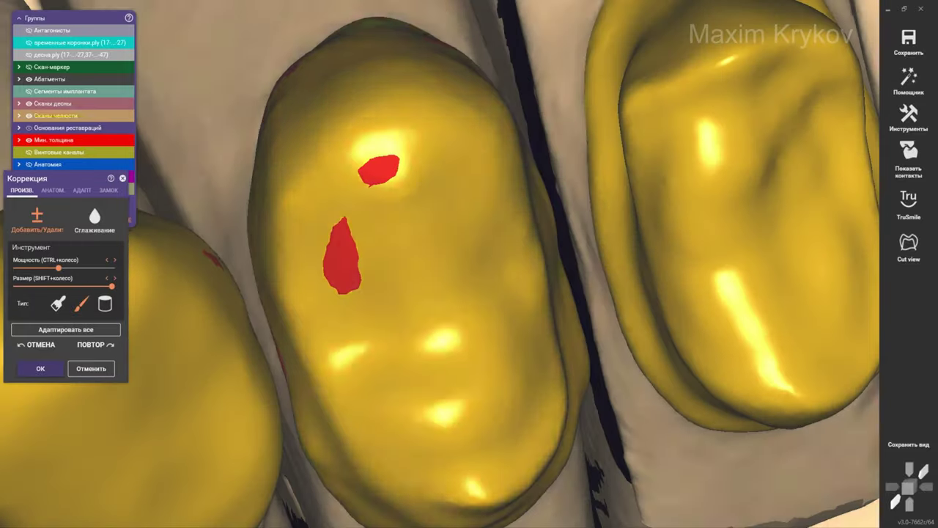
mouse_move(329, 22)
right_mouse_down()
mouse_move(375, 143)
mouse_move(342, 192)
mouse_move(439, 184)
mouse_move(430, 272)
right_mouse_up()
scroll(500, 253, "up", 2)
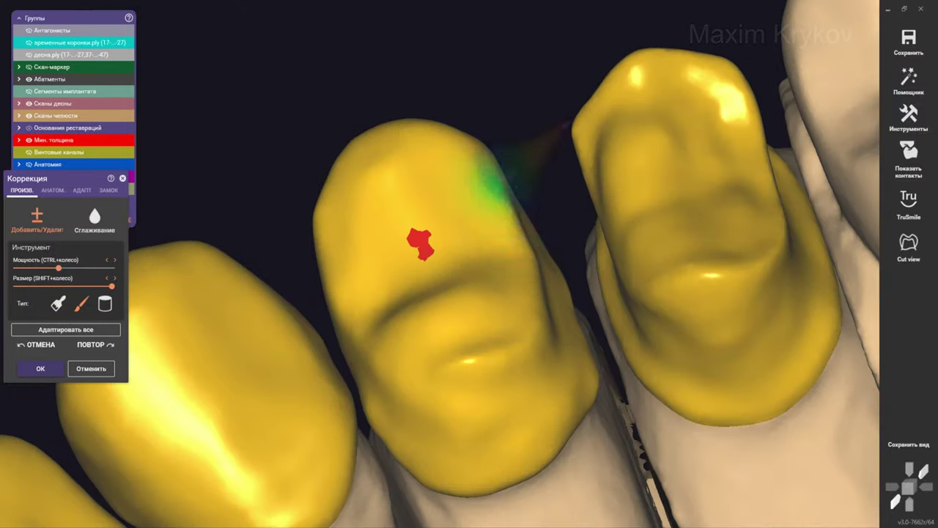
mouse_move(491, 184)
right_mouse_down()
mouse_move(492, 52)
mouse_move(313, 219)
mouse_move(388, 425)
mouse_move(439, 396)
mouse_move(396, 315)
right_mouse_up()
scroll(323, 220, "up", 2)
scroll(323, 220, "down", 1, "shift")
scroll(395, 315, "up", 1, "shift")
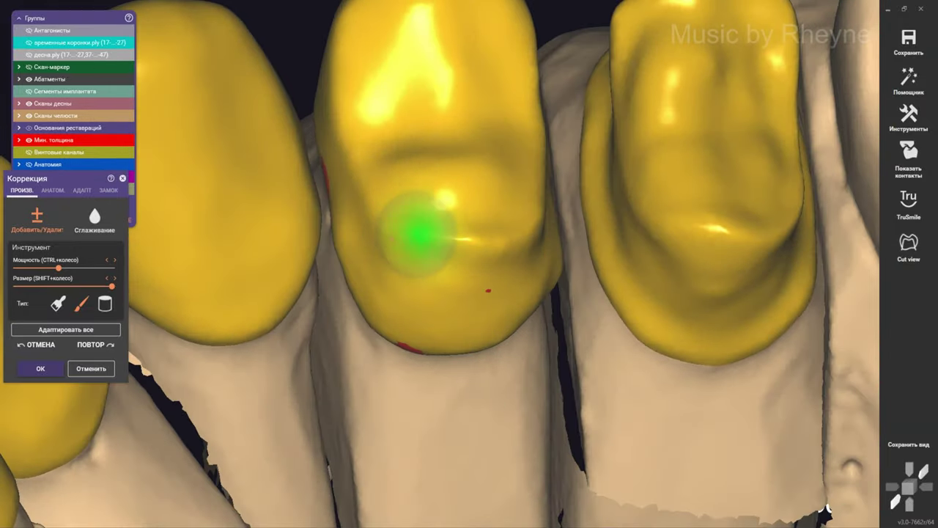
Inspect the central crown and its neighbours from the front and underneath
mouse_move(422, 234)
right_mouse_down()
mouse_move(482, 231)
mouse_move(501, 201)
right_mouse_up()
mouse_move(406, 236)
right_mouse_down()
mouse_move(440, 209)
mouse_move(448, 110)
right_mouse_up()
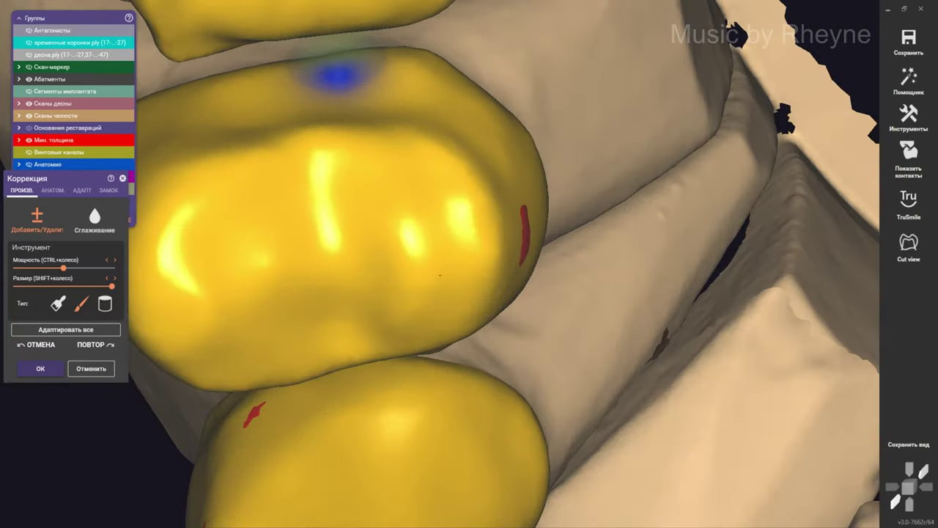
mouse_move(440, 275)
right_mouse_down()
mouse_move(389, 272)
mouse_move(482, 134)
right_mouse_up()
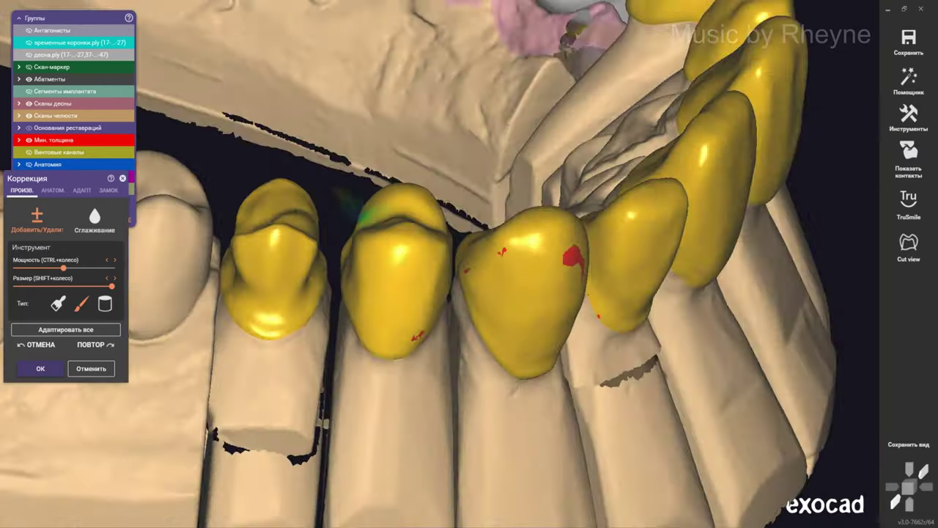
mouse_move(428, 126)
right_mouse_down()
mouse_move(392, 176)
mouse_move(286, 213)
right_mouse_up()
scroll(392, 176, "down", 3, "shift")
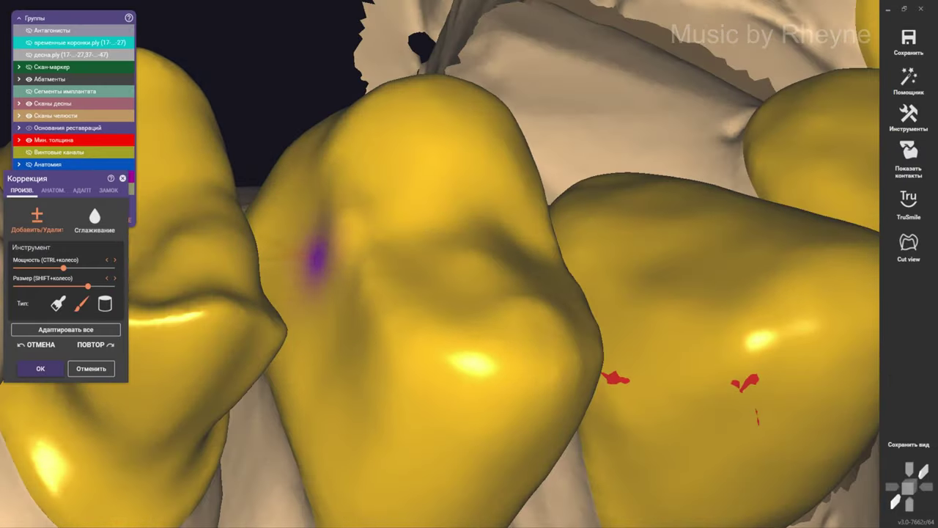
scroll(373, 233, "down", 5)
mouse_move(372, 233)
right_mouse_down()
mouse_move(410, 272)
mouse_move(505, 260)
mouse_move(540, 157)
mouse_move(446, 255)
mouse_move(391, 296)
right_mouse_up()
scroll(410, 271, "up", 5)
scroll(433, 291, "up", 2, "shift")
scroll(505, 259, "down", 3)
scroll(447, 256, "up", 4)
Study two crowns from the front, side, cheek side and a tilted occlusal view
mouse_move(396, 238)
right_mouse_down()
mouse_move(398, 293)
mouse_move(440, 266)
mouse_move(453, 314)
mouse_move(557, 174)
right_mouse_up()
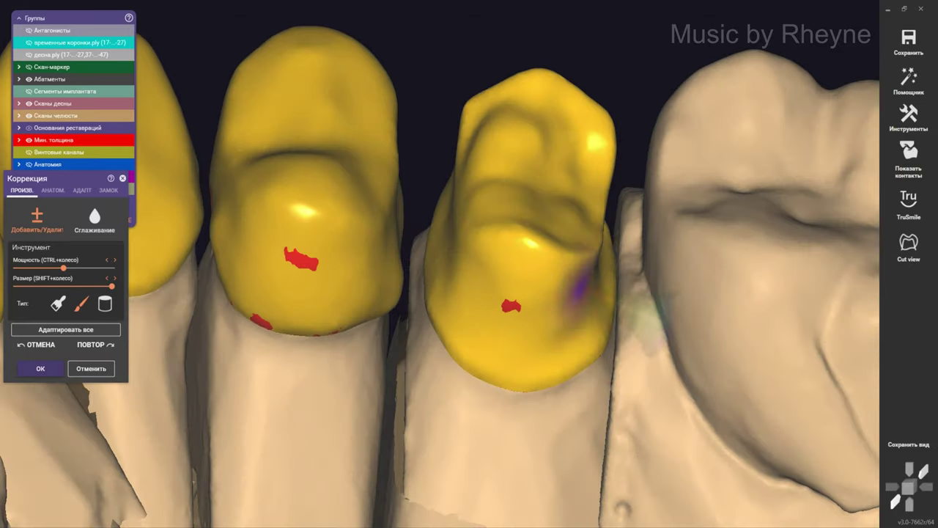
scroll(488, 157, "up", 2)
mouse_move(488, 157)
right_mouse_down()
mouse_move(516, 180)
mouse_move(488, 109)
mouse_move(470, 143)
right_mouse_up()
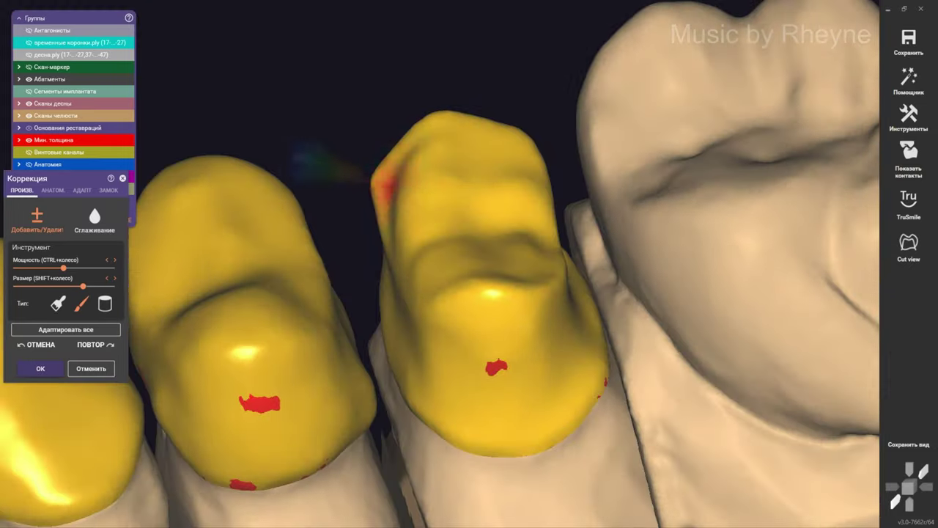
mouse_move(384, 183)
right_mouse_down()
mouse_move(325, 210)
mouse_move(439, 264)
mouse_move(419, 258)
right_mouse_up()
scroll(440, 264, "up", 3, "shift")
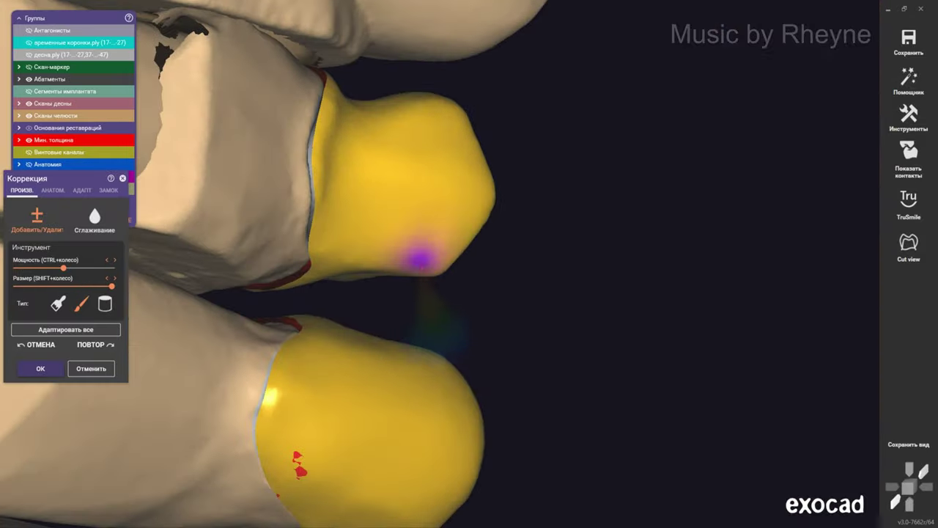
right_click_drag(470, 198, 438, 132)
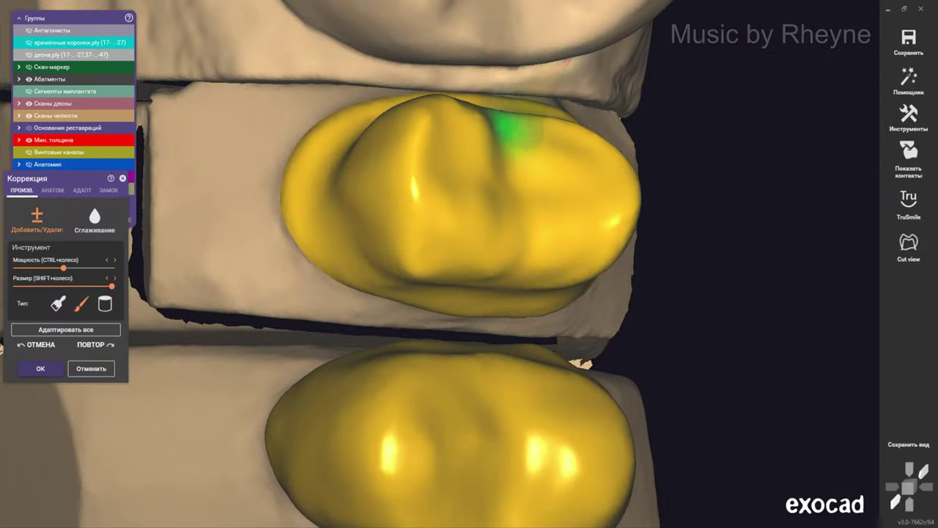
mouse_move(511, 128)
right_mouse_down()
mouse_move(495, 130)
mouse_move(410, 329)
mouse_move(440, 279)
right_mouse_up()
mouse_move(401, 211)
right_mouse_down()
mouse_move(440, 212)
mouse_move(360, 235)
mouse_move(383, 230)
right_mouse_up()
mouse_move(437, 214)
right_mouse_down()
mouse_move(440, 315)
mouse_move(405, 292)
right_mouse_up()
Add material to the crown's occlusal surface, then remove the excess bulge
scroll(421, 318, "down", 3, "shift")
right_click_drag(422, 318, 496, 244)
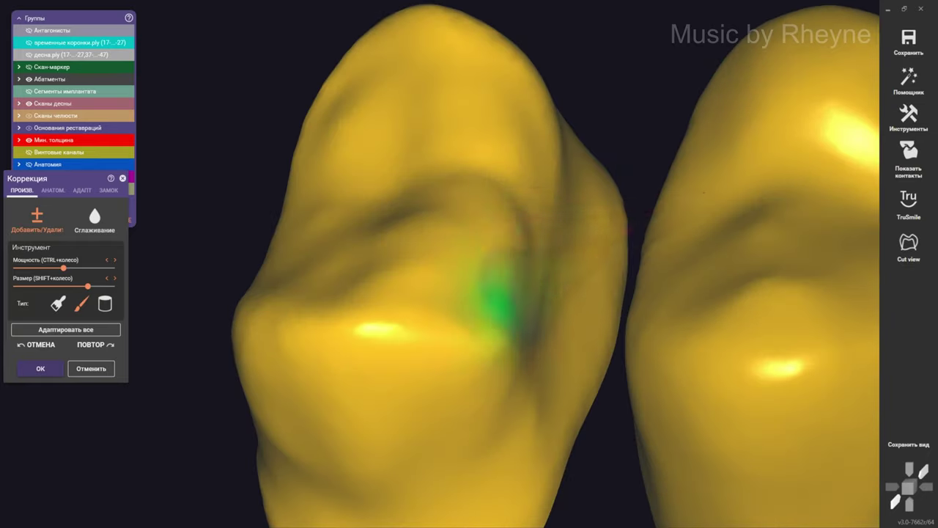
left_click(488, 223, "ctrl")
left_click(440, 224)
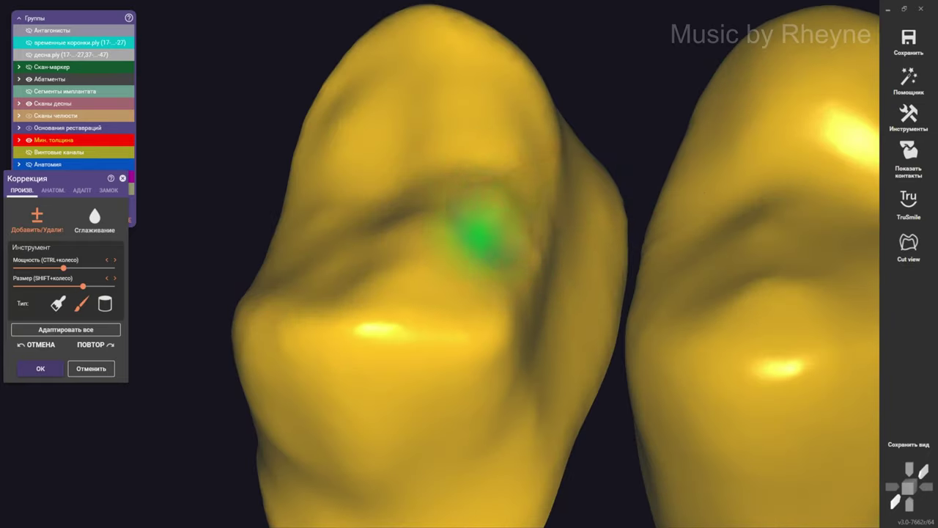
scroll(399, 194, "up", 2, "shift")
Zoom in on the left crown's surface, then out to the whole upper arch
mouse_move(399, 194)
right_mouse_down()
mouse_move(409, 176)
mouse_move(336, 251)
mouse_move(356, 210)
right_mouse_up()
scroll(356, 209, "up", 2, "shift")
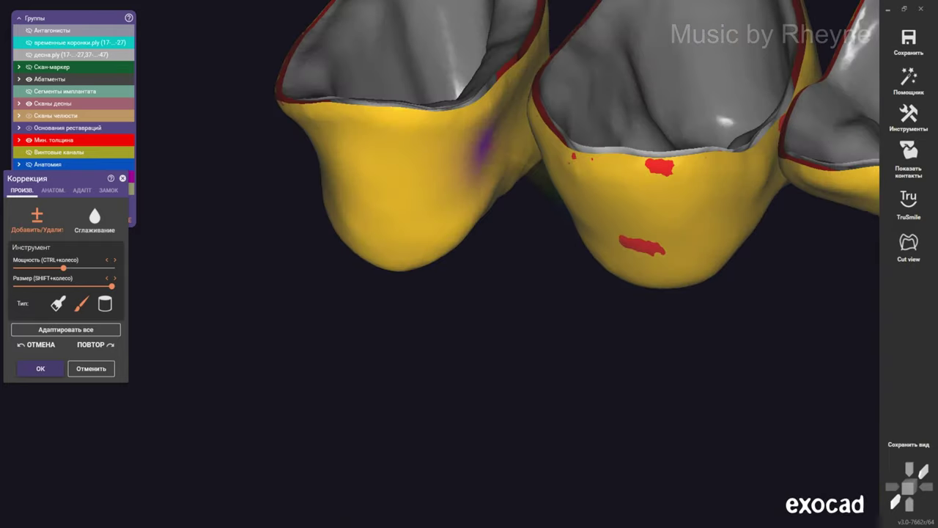
right_click_drag(410, 176, 410, 162)
scroll(411, 176, "up", 5)
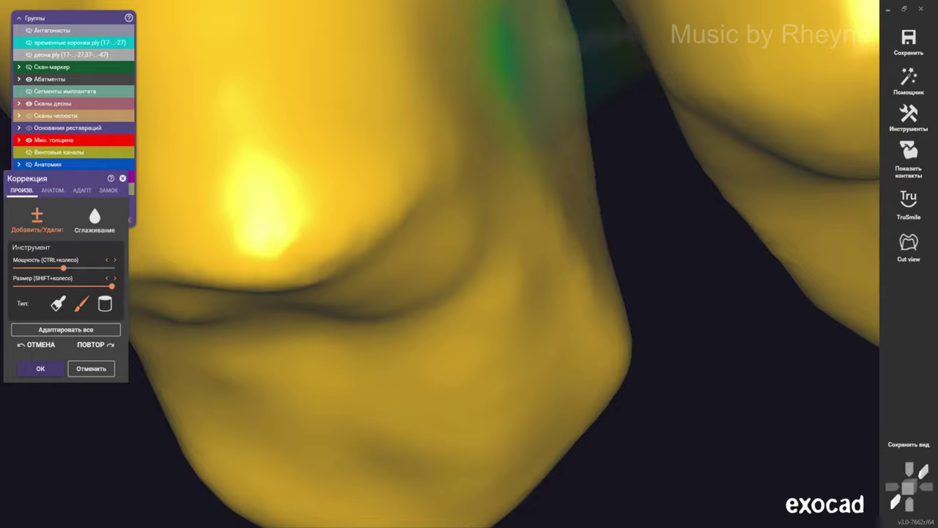
scroll(440, 264, "down", 5)
right_click_drag(439, 264, 440, 147)
scroll(440, 220, "down", 3)
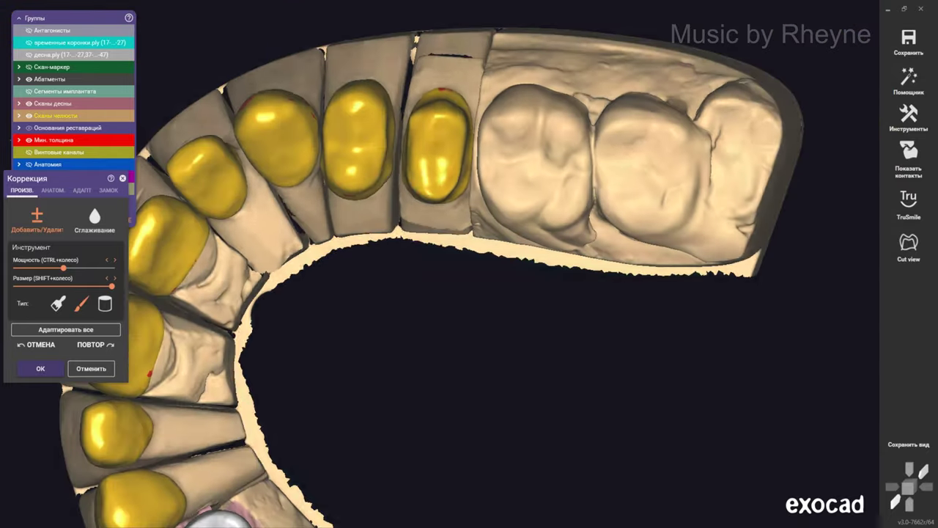
right_click_drag(440, 220, 373, 245)
scroll(373, 245, "up", 3)
scroll(374, 184, "up", 2)
Re-centre the view to face the front crowns
right_click_drag(360, 203, 388, 184)
scroll(388, 184, "up", 3)
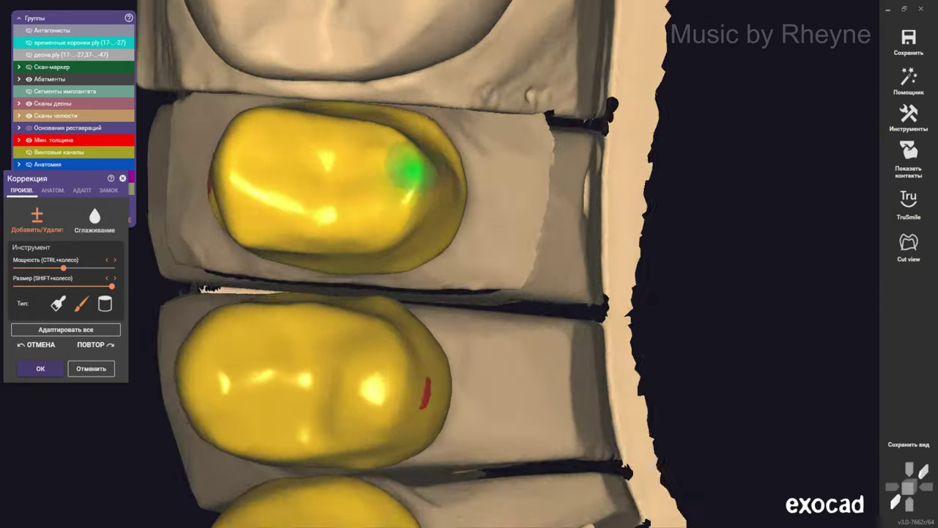
scroll(345, 164, "up", 3)
scroll(352, 110, "down", 1)
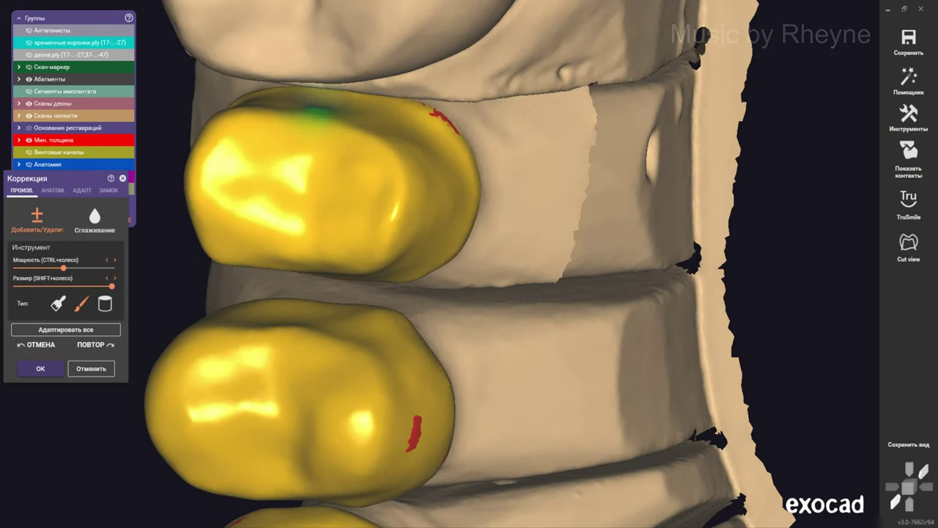
scroll(303, 104, "down", 4)
scroll(308, 147, "up", 5)
right_click_drag(314, 178, 294, 184)
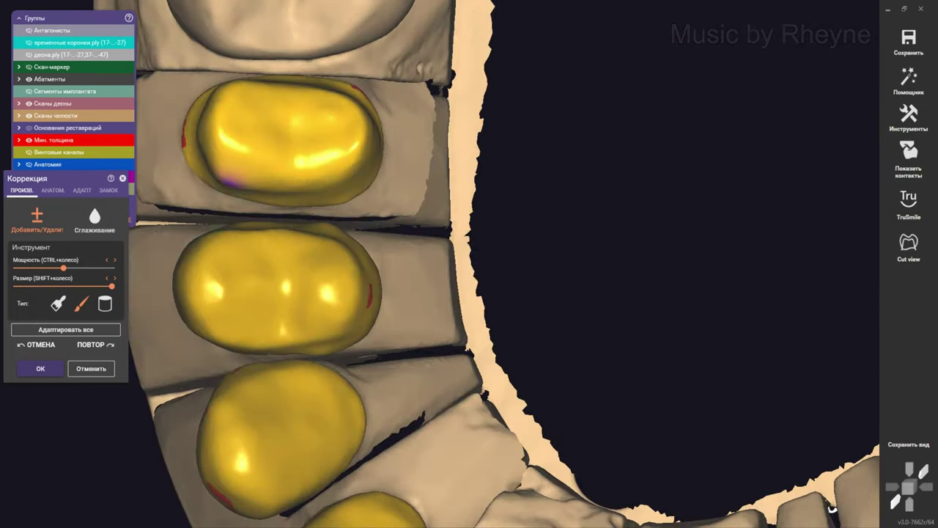
scroll(345, 326, "down", 5, "shift")
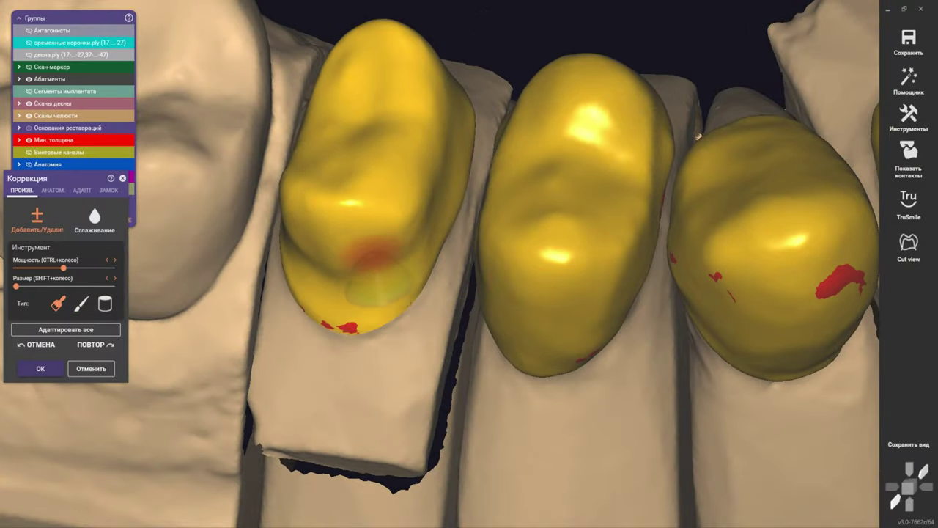
right_click_drag(335, 304, 308, 220)
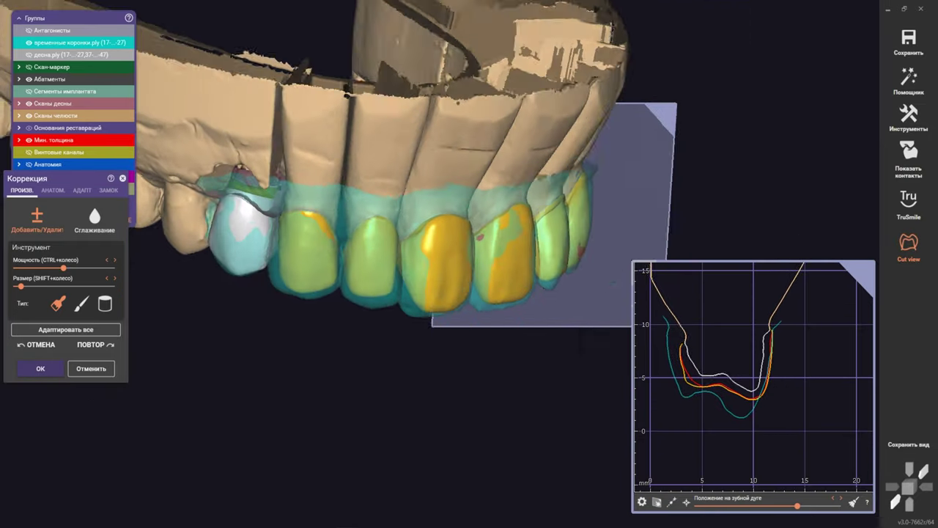
Draw a two-point cut line across the front crown to see its profile, then close Cut view
left_click(464, 288)
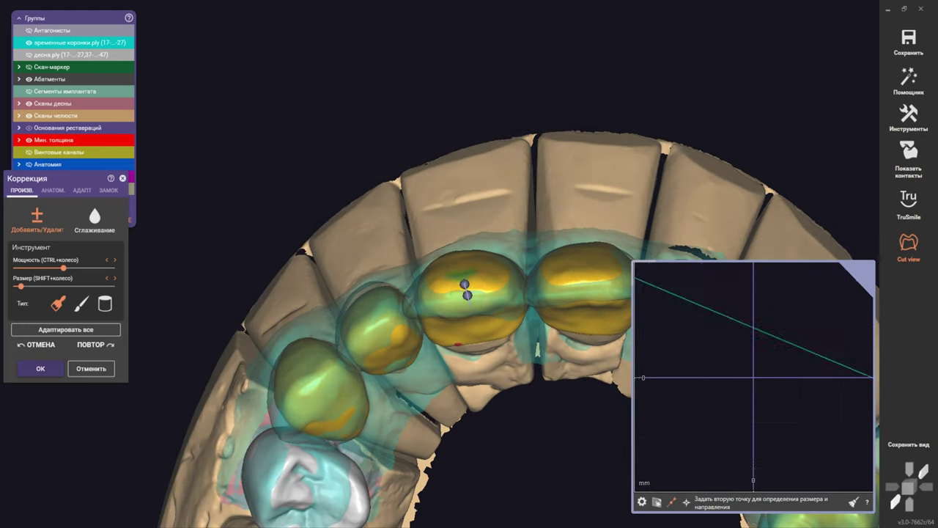
left_click(467, 294)
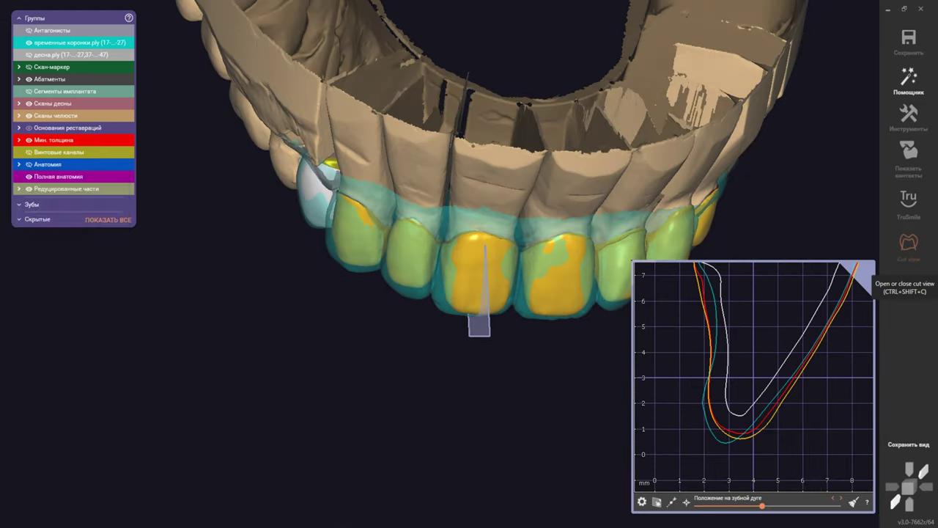
left_click(909, 243)
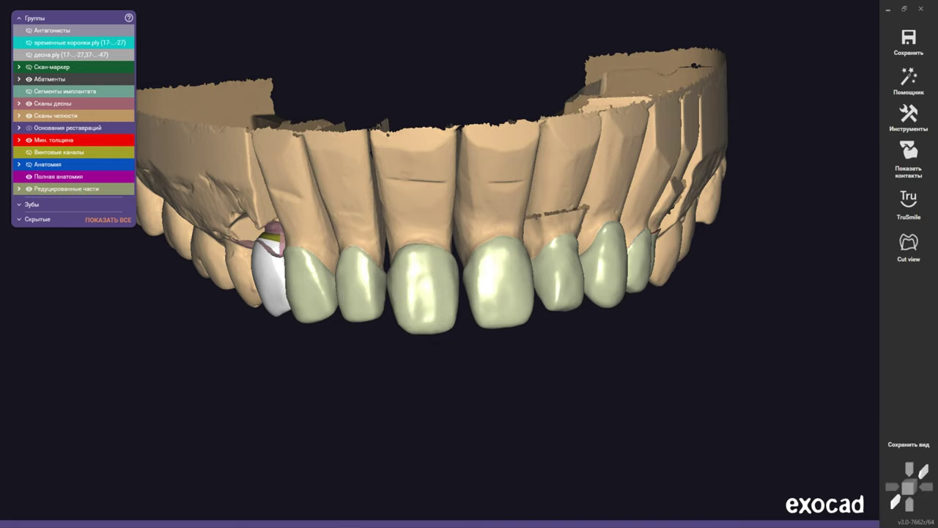
Turn the jaw to a frontal view, select the upper jaw scan and open the extra tools list
left_click(896, 502)
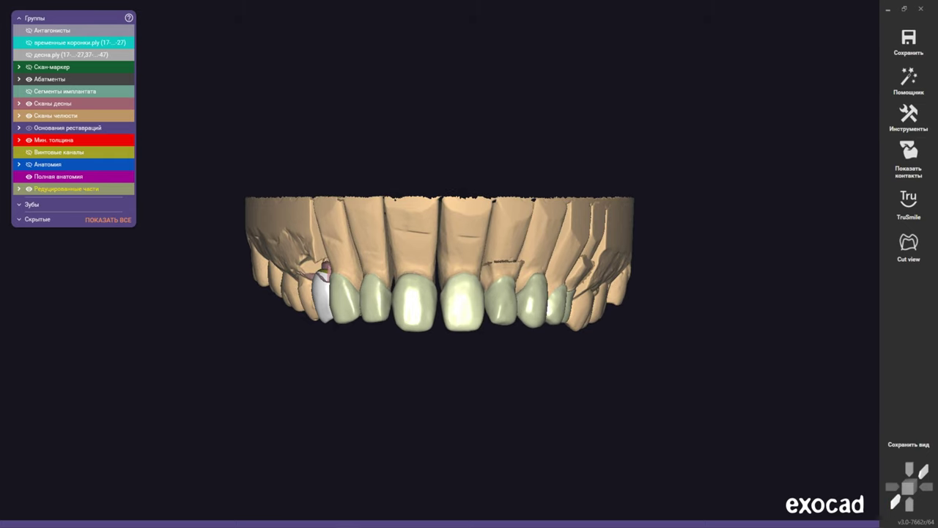
left_click(55, 115)
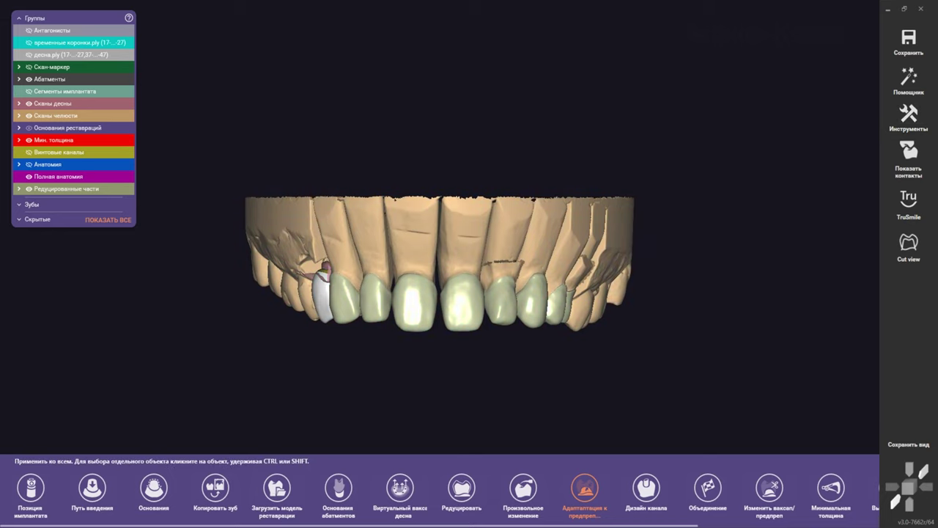
left_click(909, 118)
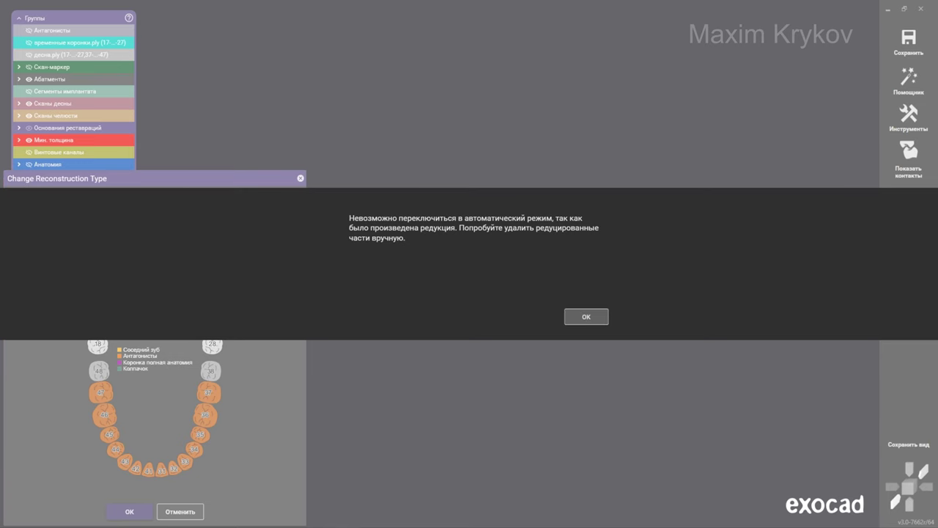
Dismiss the warning and chart, then erase only tooth 25's reduced parts (Только редуцированные)
key("Return")
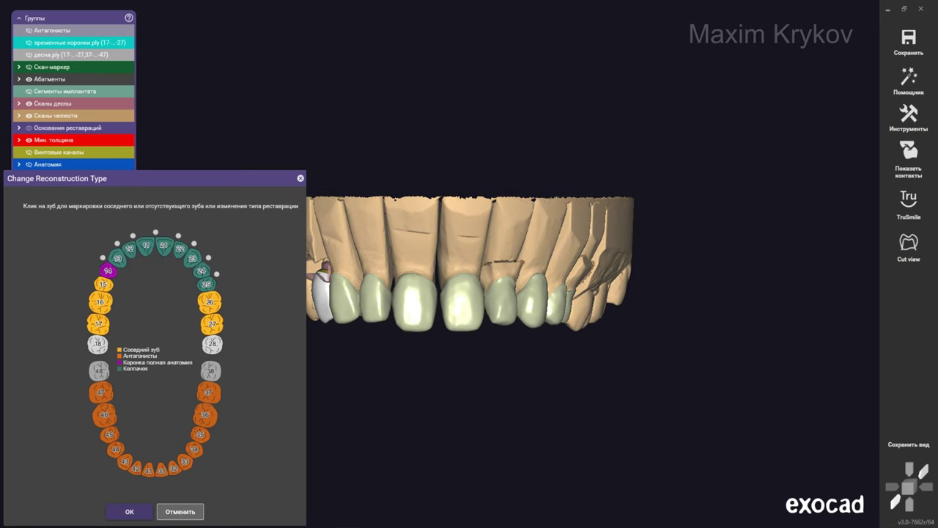
key("Return")
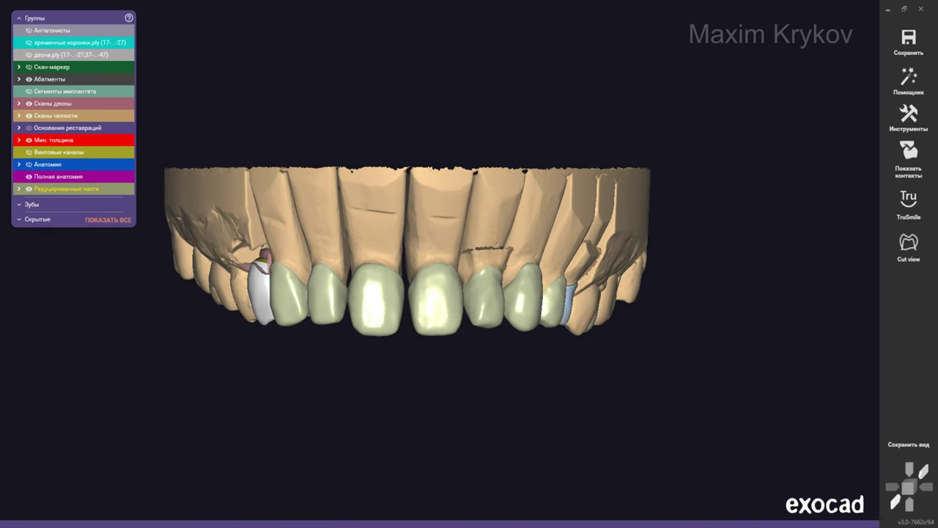
left_click(569, 300)
right_click(569, 301)
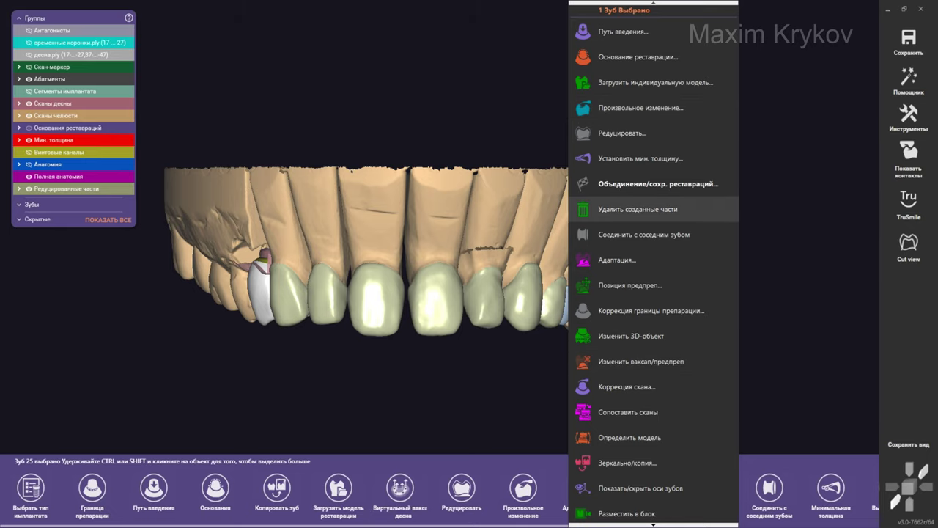
left_click(636, 209)
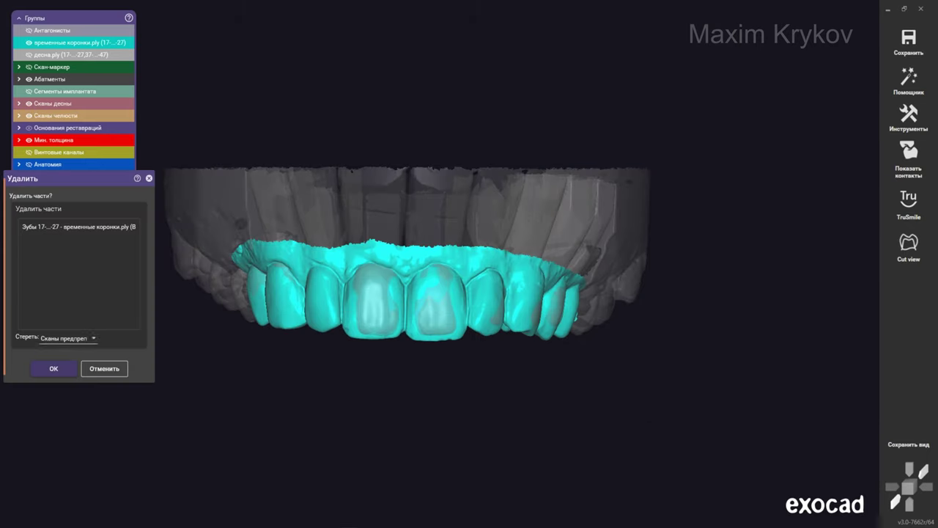
left_click(67, 338)
left_click(63, 388)
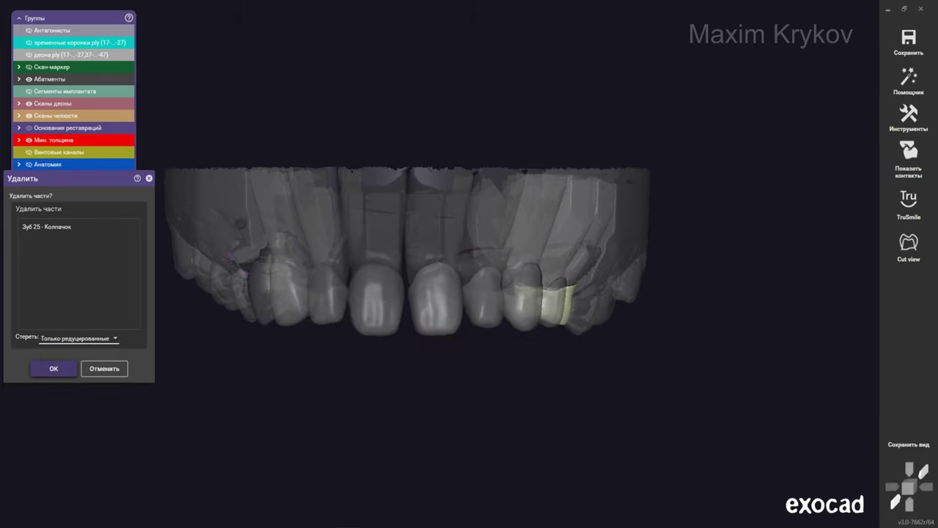
left_click(53, 369)
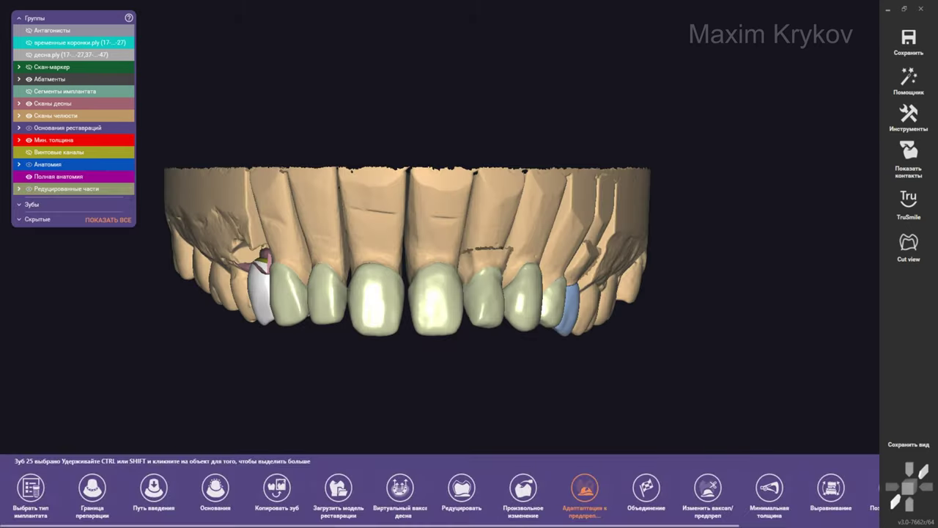
In the reconstruction-type chart, set tooth 25 to Full Anatomic and tooth 14 to Reduced
left_click(261, 293)
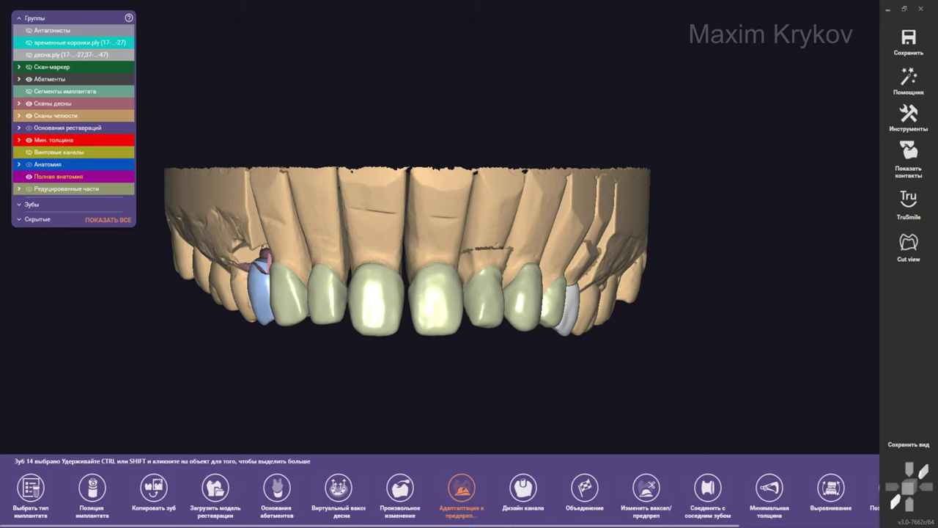
key("Escape")
left_click(909, 117)
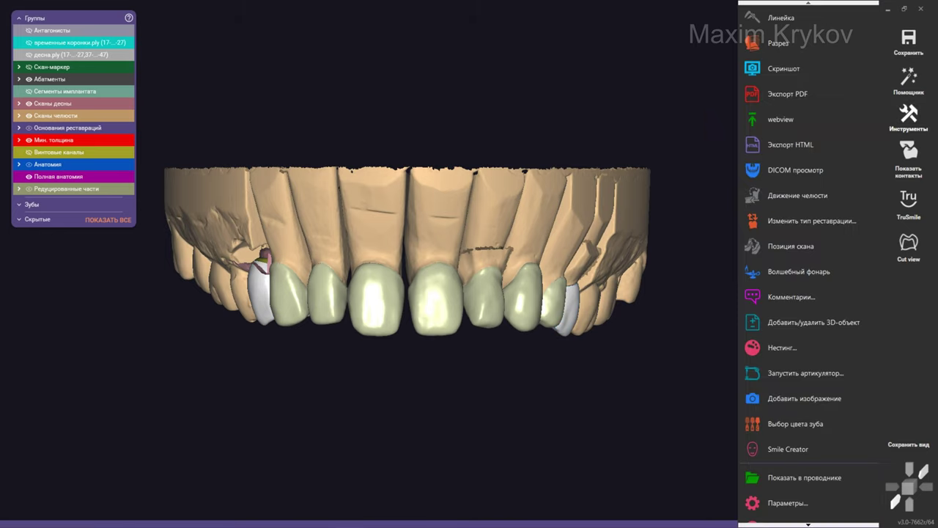
key("Escape")
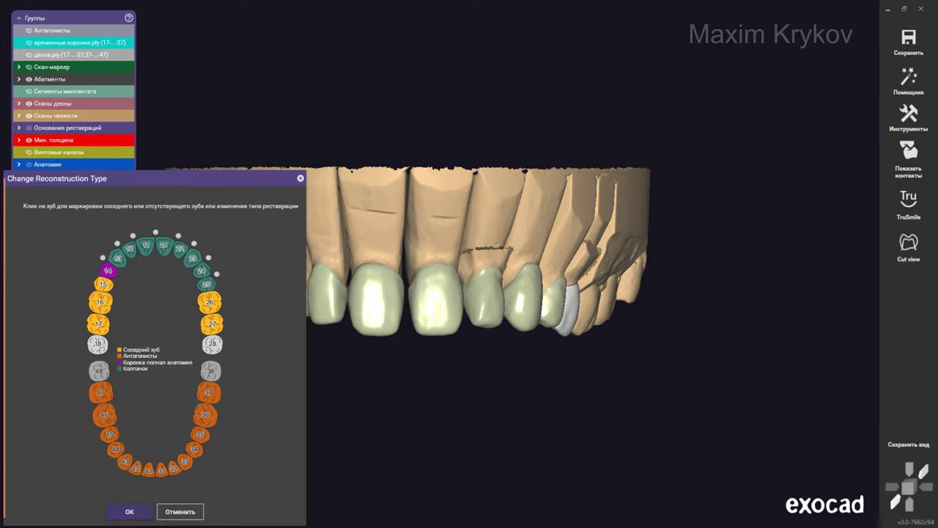
left_click(206, 284)
left_click(532, 323)
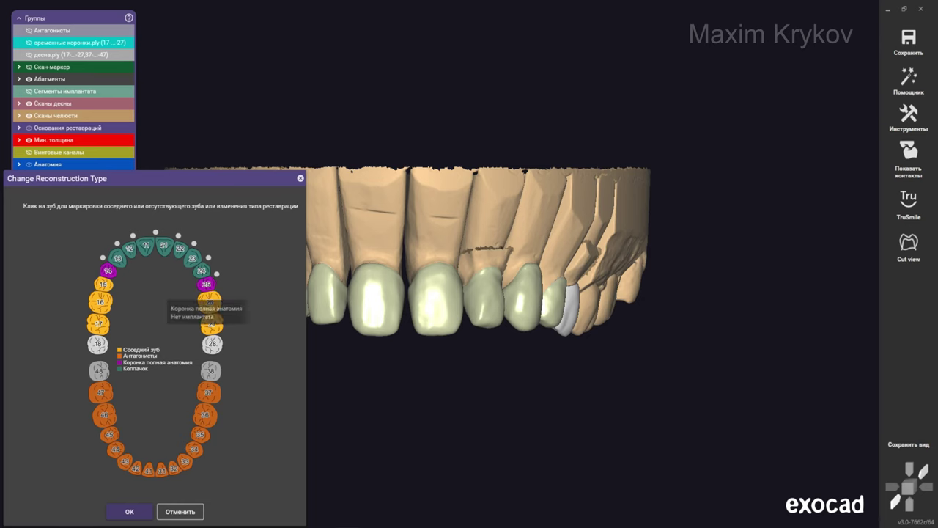
left_click(108, 270)
left_click(527, 316)
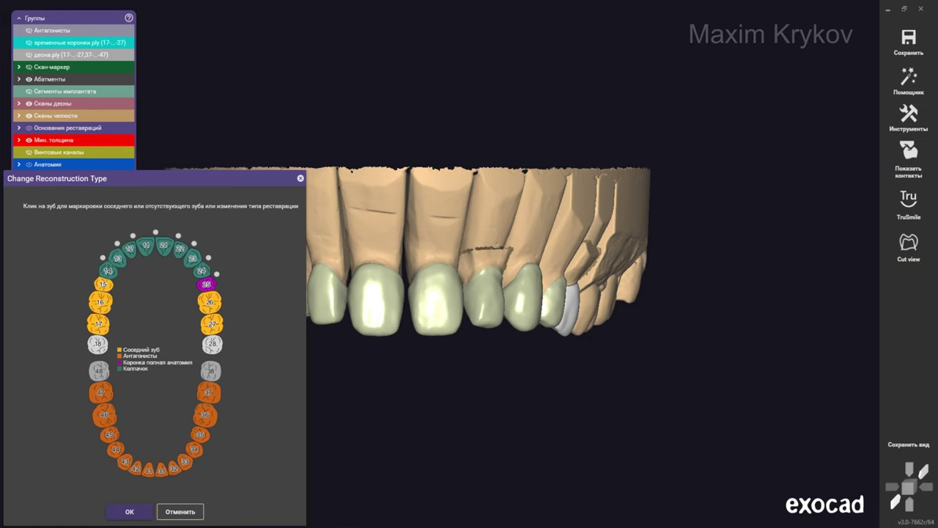
left_click(129, 511)
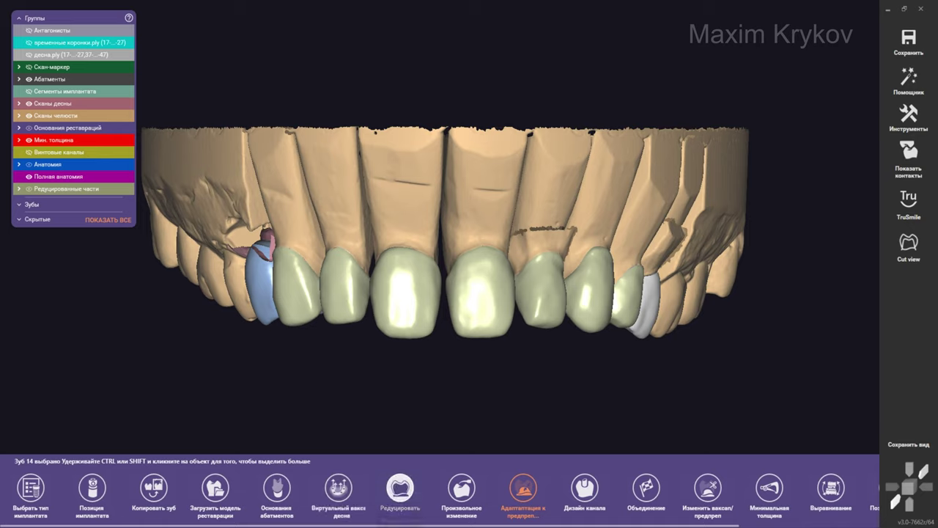
Apply a 1 mm simple cut-back reduction to tooth 14 and accept it
left_click(401, 488)
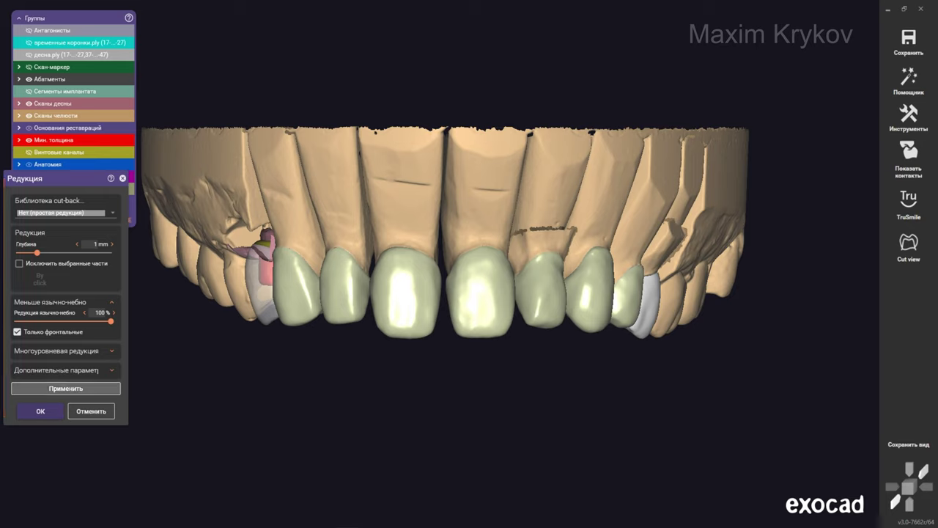
left_click(66, 388)
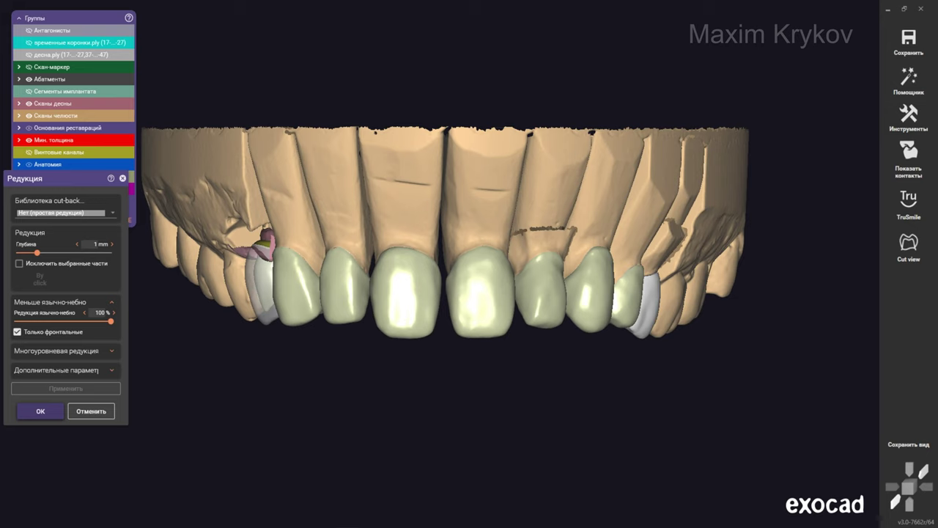
key("Return")
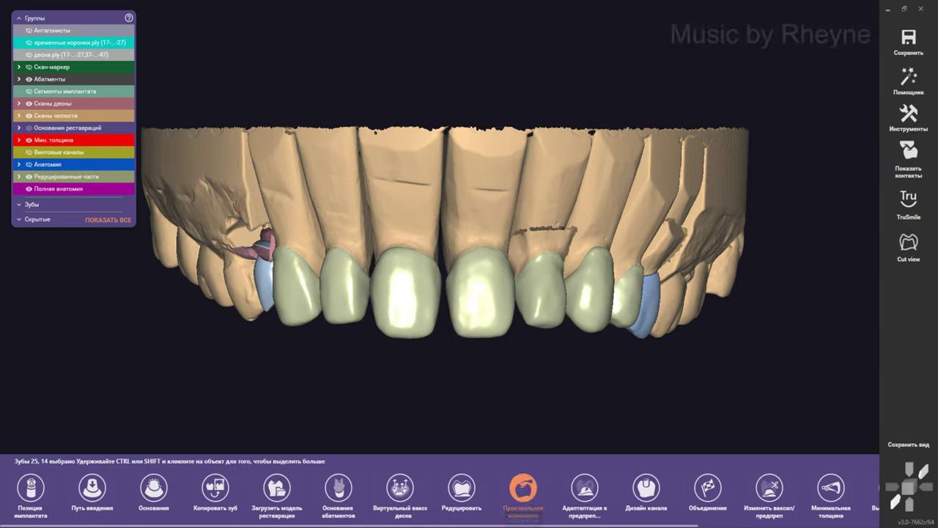
Start free-form Add/Remove correction with the second brush type and an adjusted brush size
left_click(523, 488)
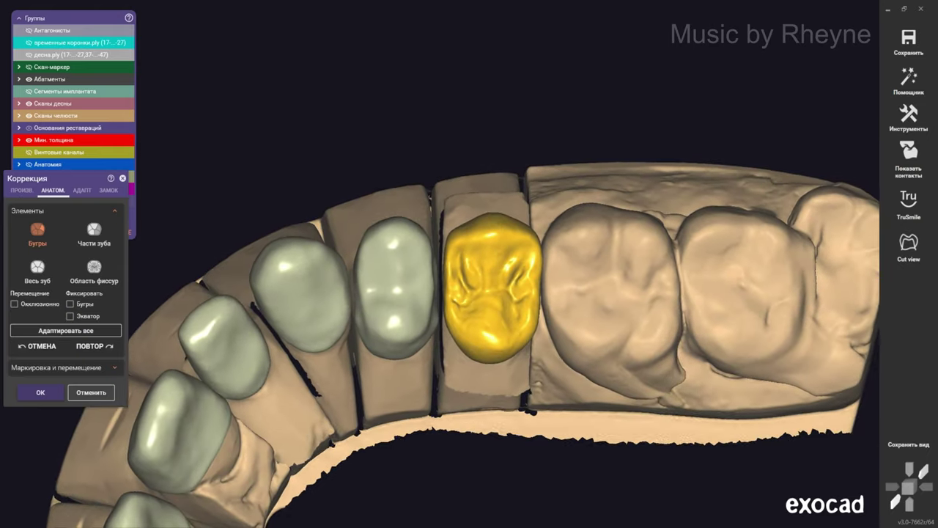
left_click(22, 189)
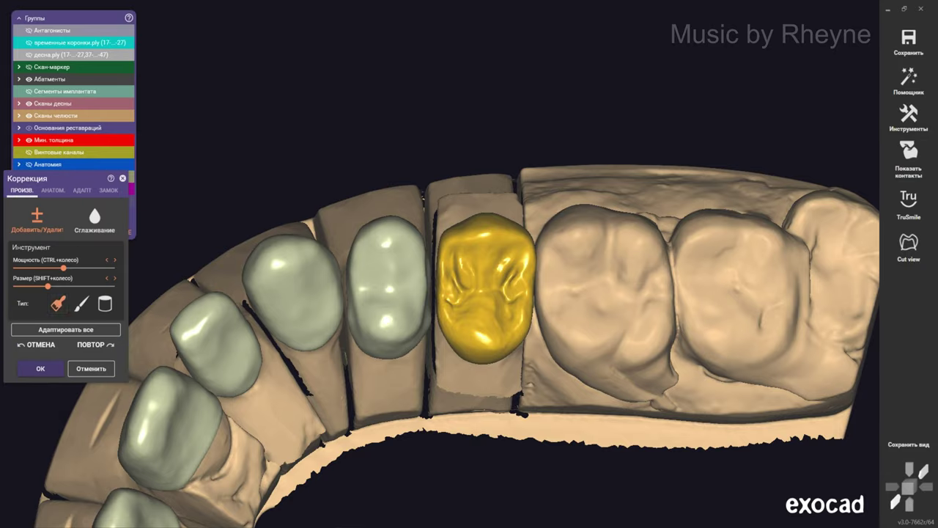
left_click(82, 303)
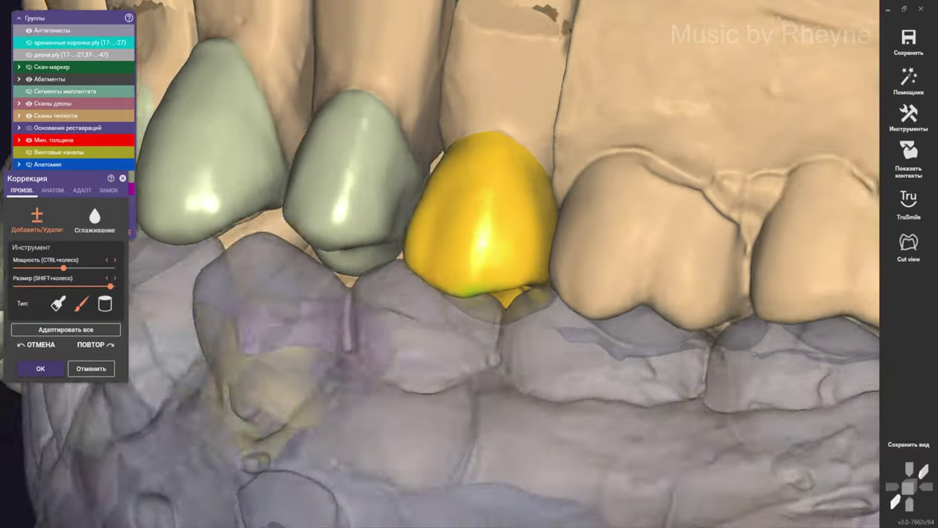
scroll(484, 256, "up", 2)
scroll(470, 279, "up", 2)
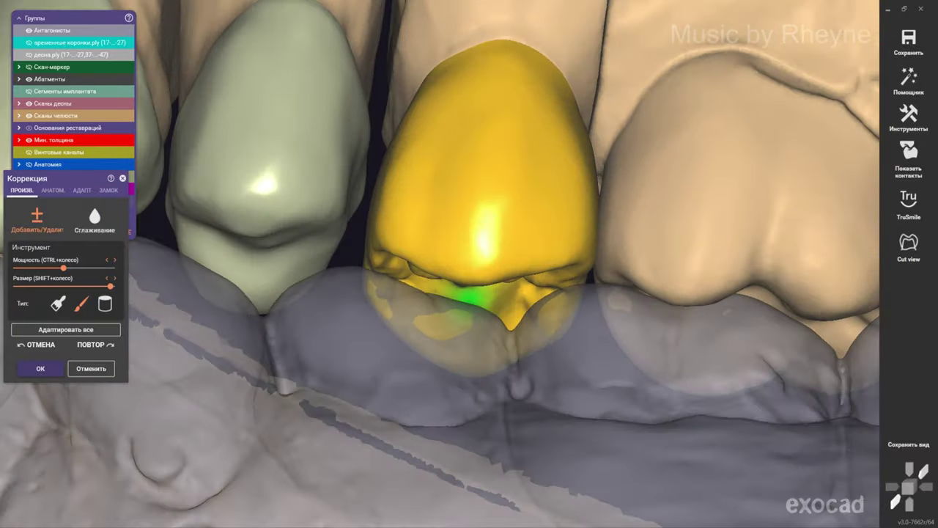
scroll(454, 300, "up", 2)
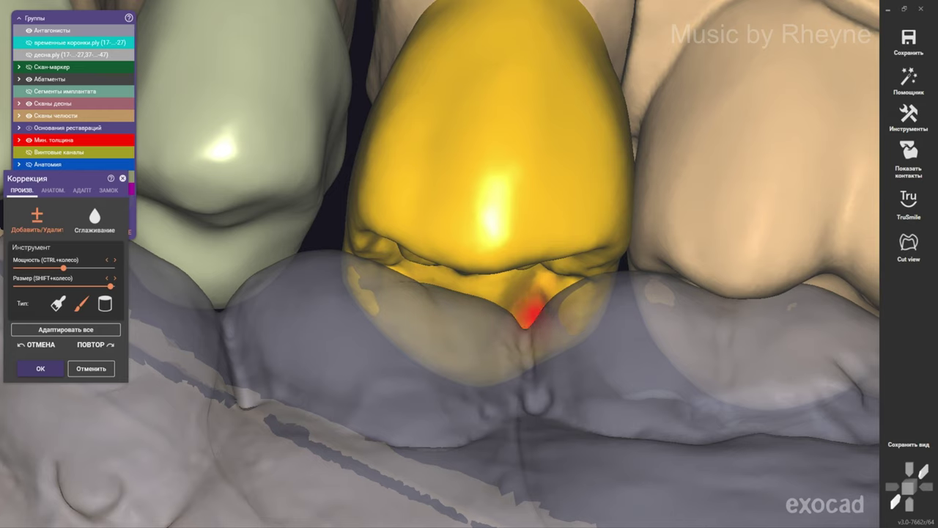
Sculpt the yellow premolar crown's surface with the add/remove brush from several angles
right_click_drag(557, 286, 545, 293)
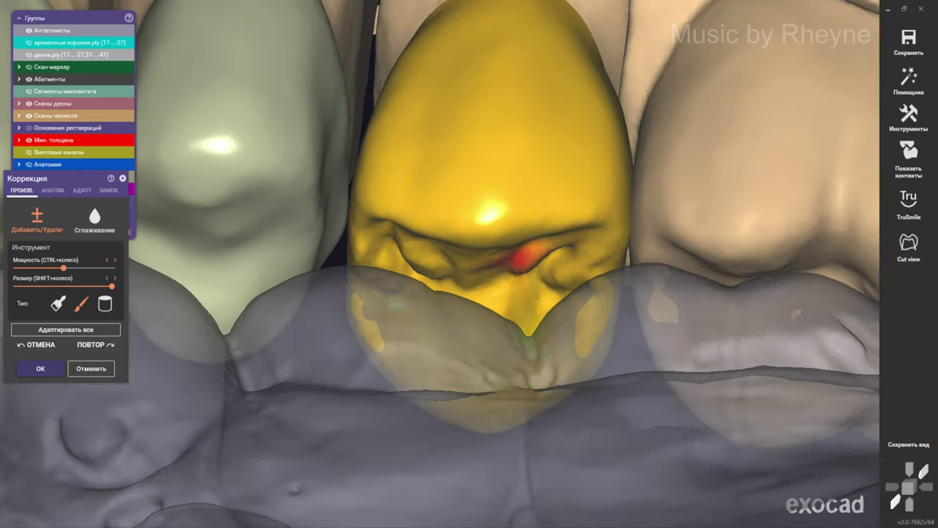
right_click_drag(576, 251, 496, 247)
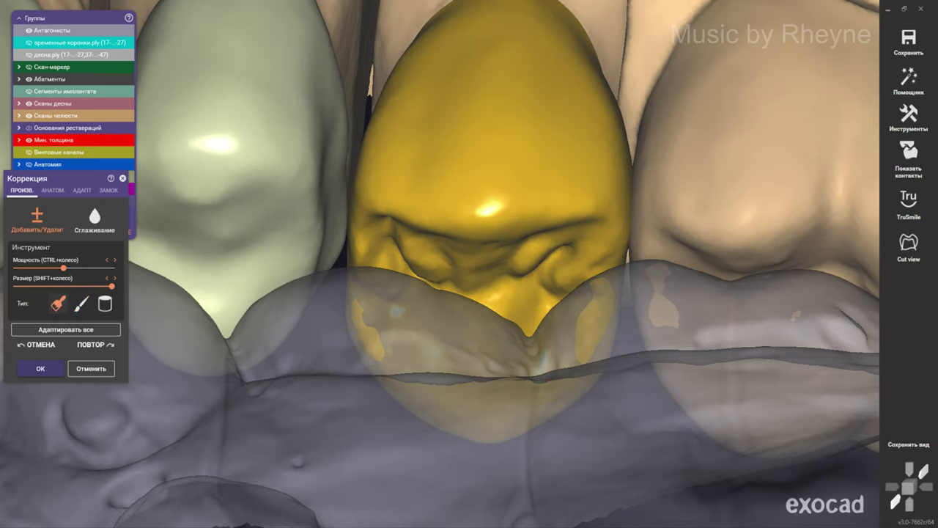
scroll(491, 279, "down", 5, "shift")
scroll(491, 278, "down", 3, "shift")
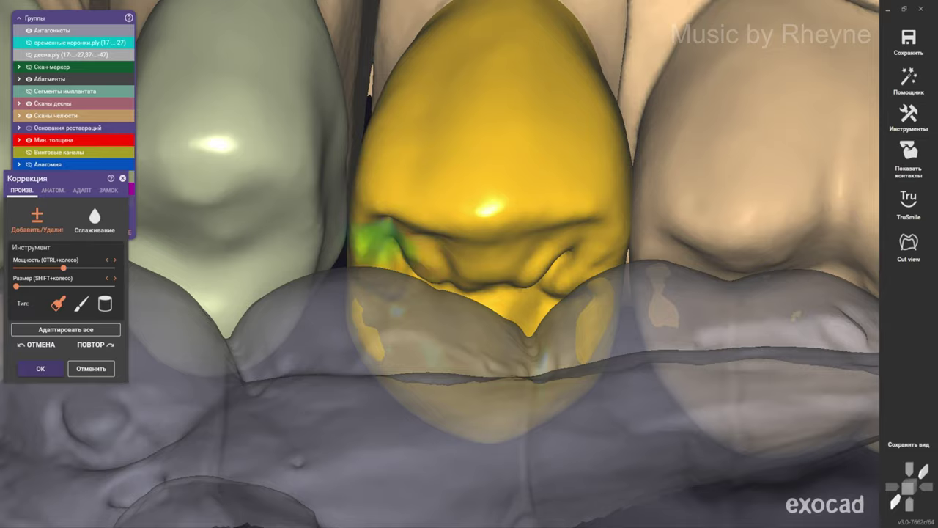
right_click_drag(422, 251, 411, 239)
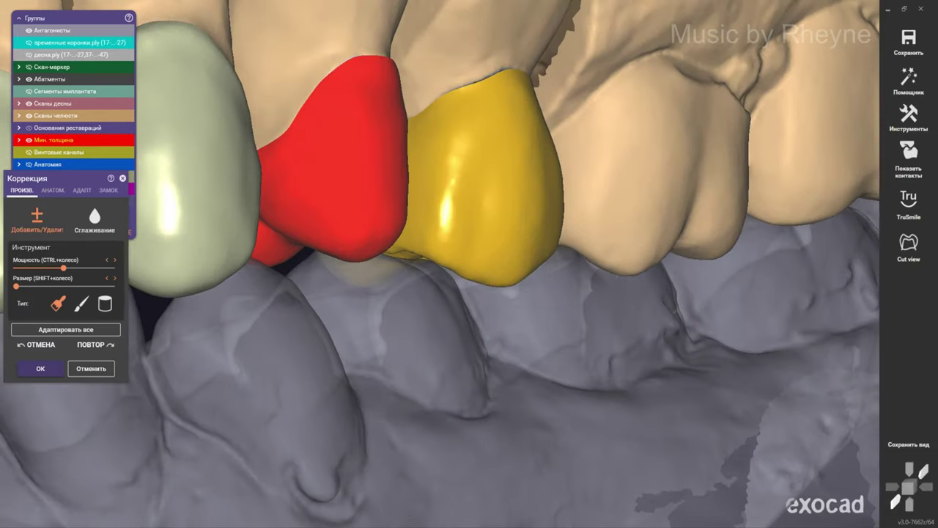
right_click_drag(469, 263, 439, 250)
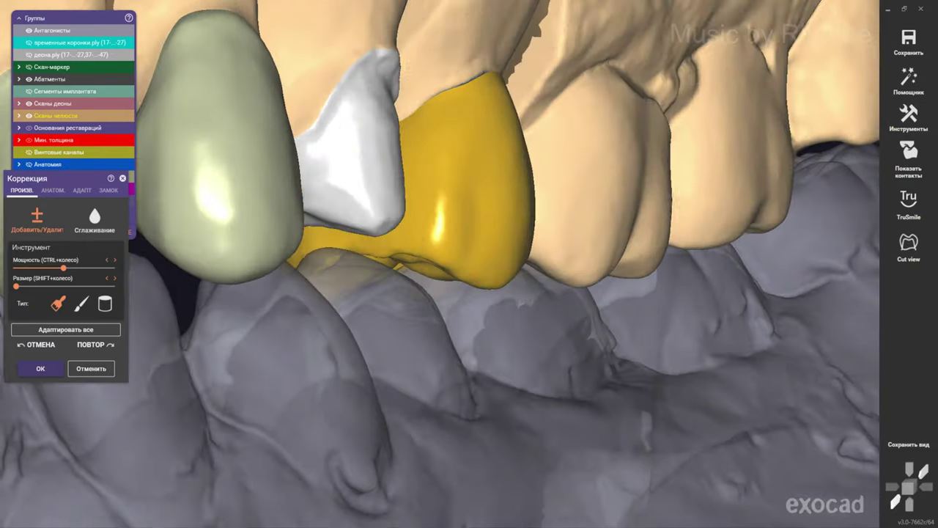
scroll(469, 264, "up", 2)
Switch to the finer brush type and detail the yellow crown's chewing surface and edges
left_click(82, 302)
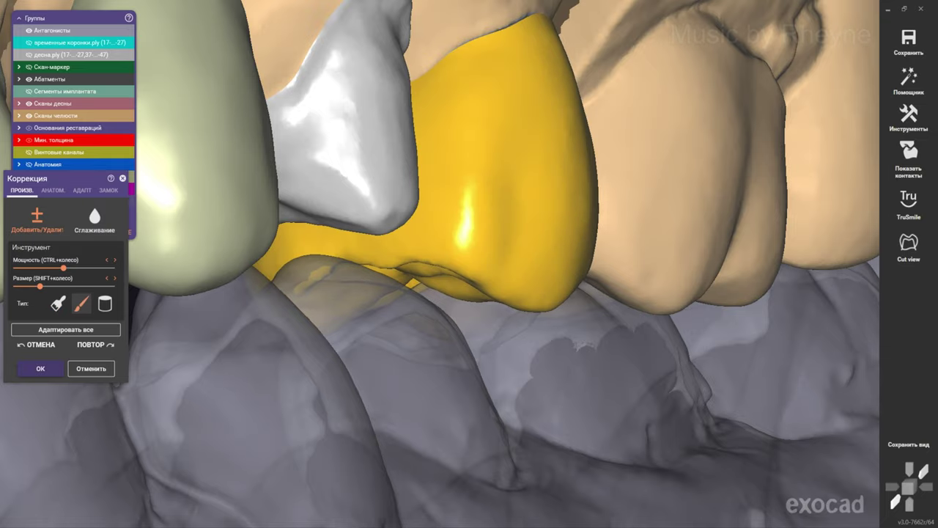
scroll(448, 255, "up", 2, "shift")
scroll(440, 255, "up", 2)
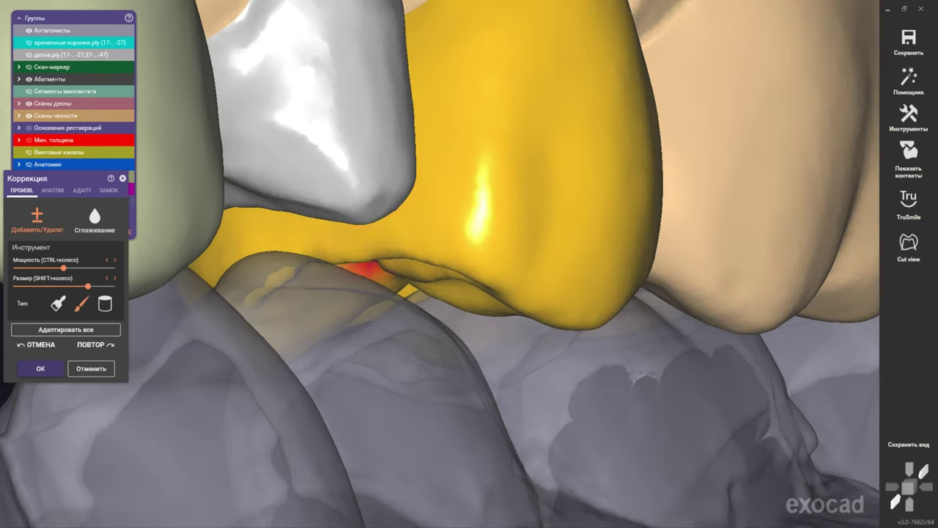
right_click_drag(348, 245, 396, 304)
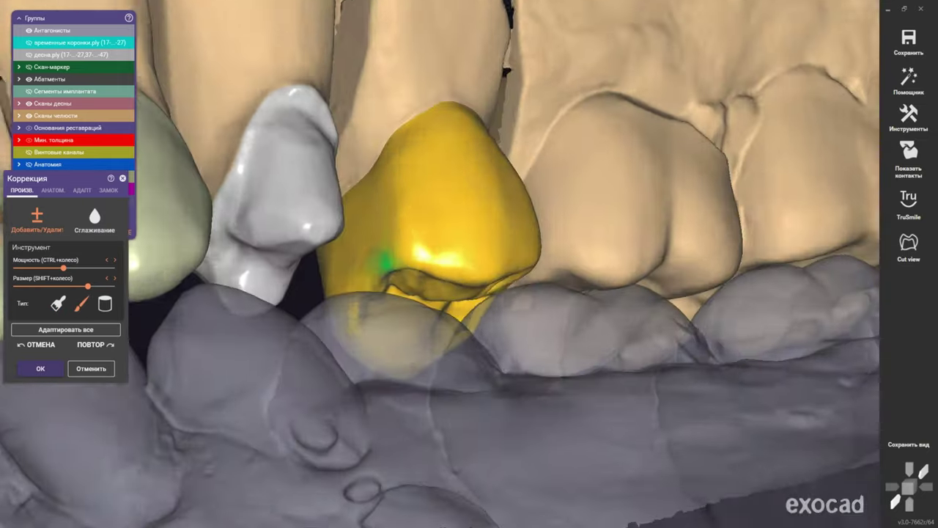
scroll(555, 293, "up", 2)
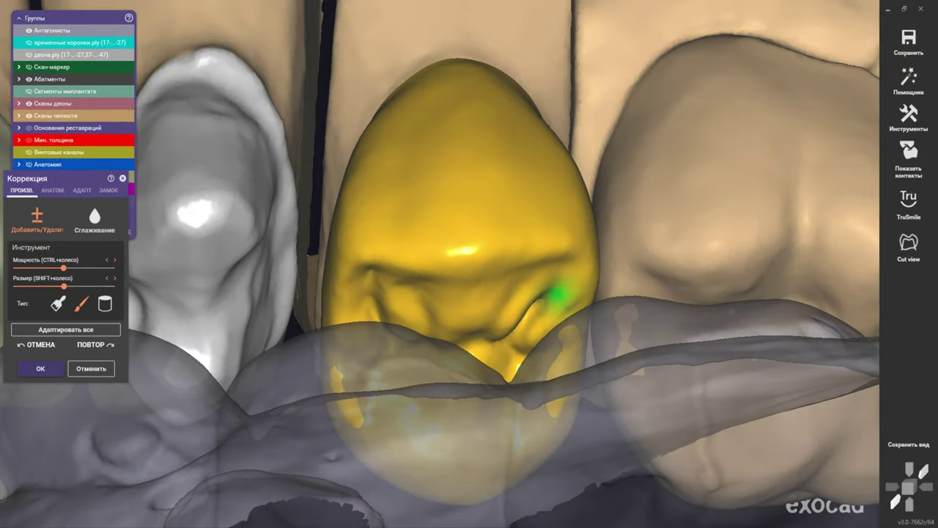
right_click_drag(557, 293, 578, 253)
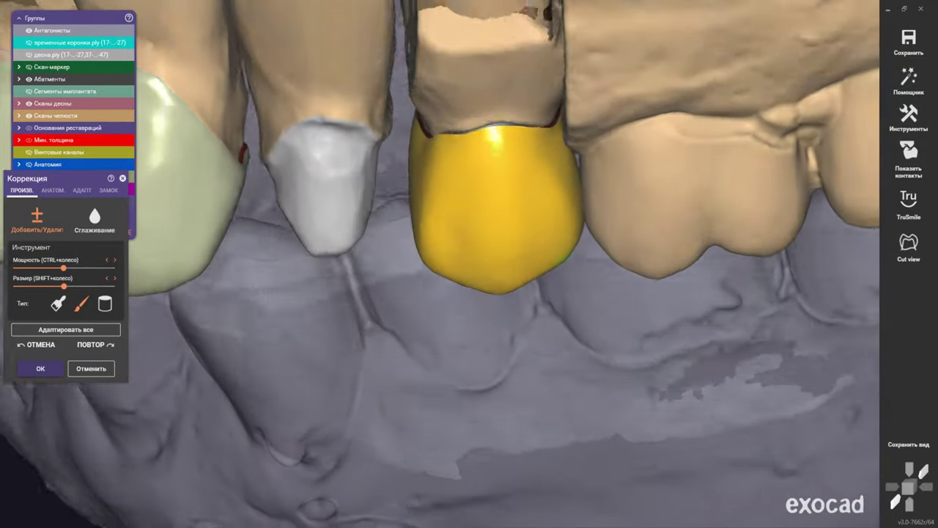
scroll(557, 257, "up", 2)
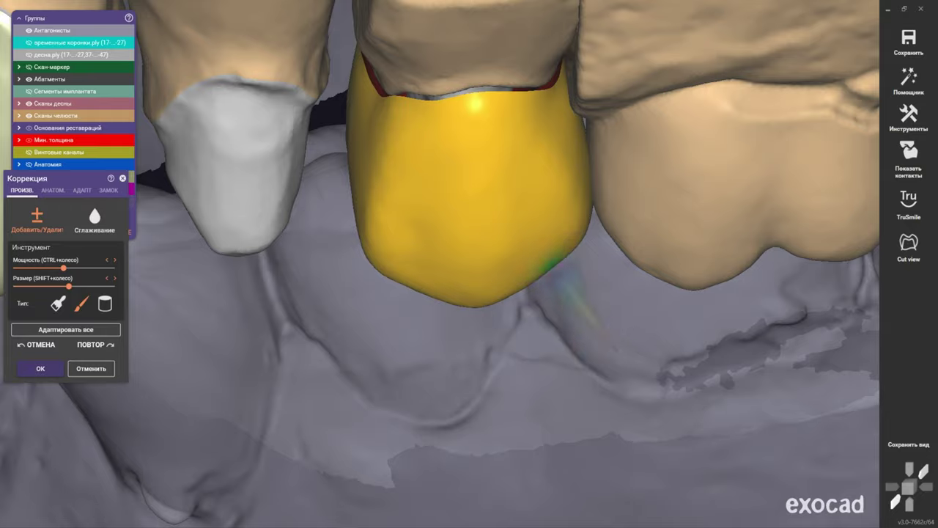
mouse_move(554, 264)
right_mouse_down()
mouse_move(578, 288)
mouse_move(410, 331)
right_mouse_up()
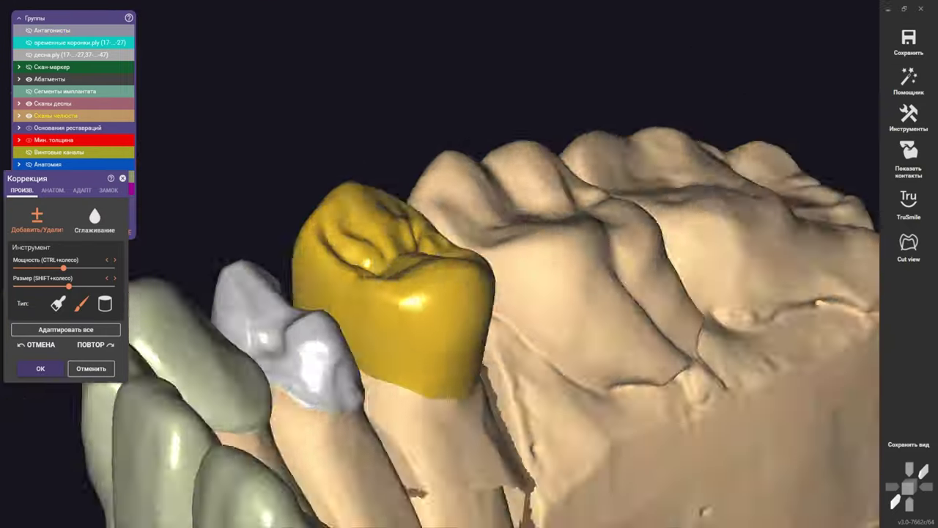
mouse_move(367, 262)
right_mouse_down()
mouse_move(369, 184)
mouse_move(377, 218)
right_mouse_up()
scroll(369, 184, "up", 2, "shift")
scroll(377, 218, "up", 3)
scroll(334, 246, "down", 2, "ctrl")
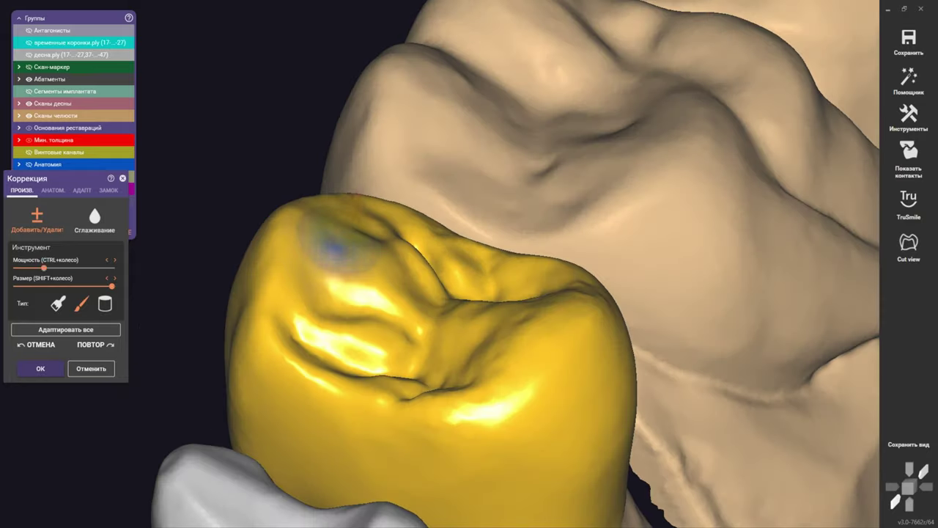
scroll(334, 248, "down", 2)
right_click_drag(269, 182, 322, 187)
scroll(322, 187, "down", 1, "shift")
scroll(322, 187, "down", 1, "ctrl")
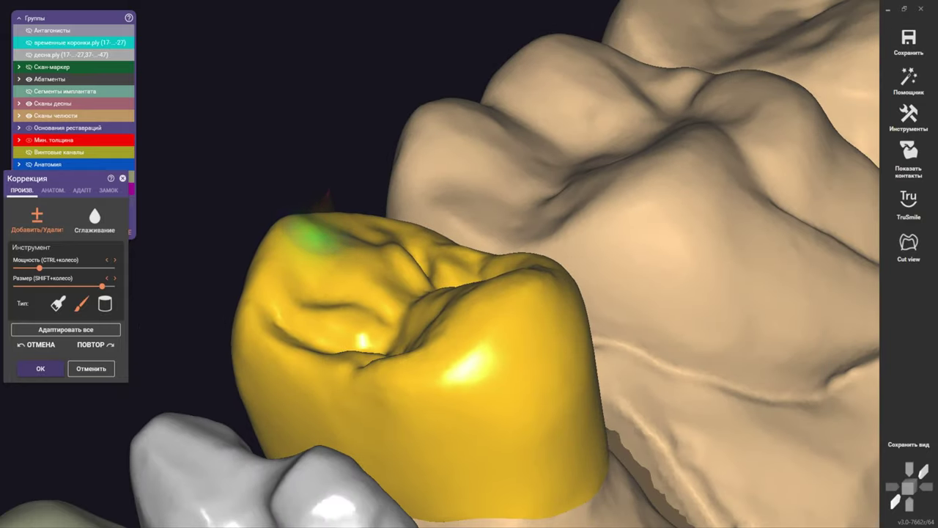
scroll(381, 267, "down", 1)
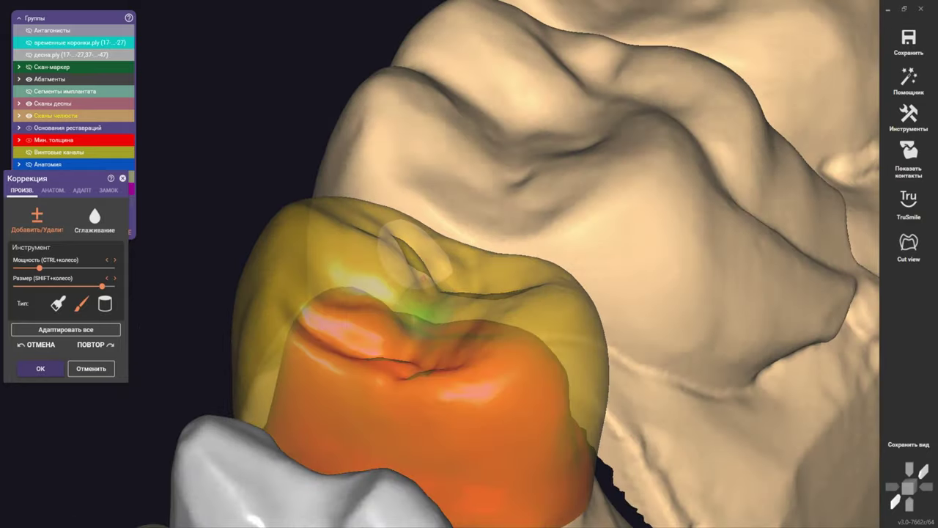
mouse_move(381, 267)
right_mouse_down()
mouse_move(440, 282)
mouse_move(195, 335)
right_mouse_up()
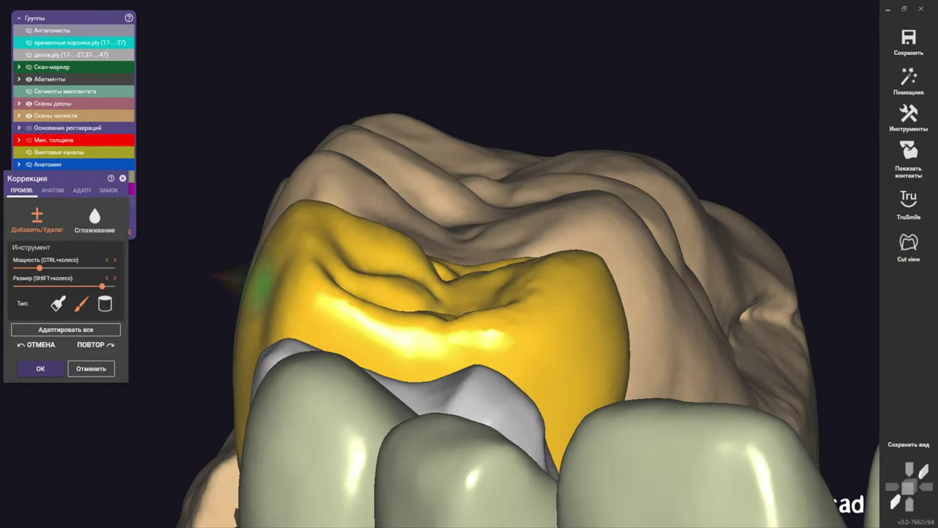
With Фиксировать Бугры and Весь зуб in the anatomic tab, reshape the crown's central groove
left_click(53, 190)
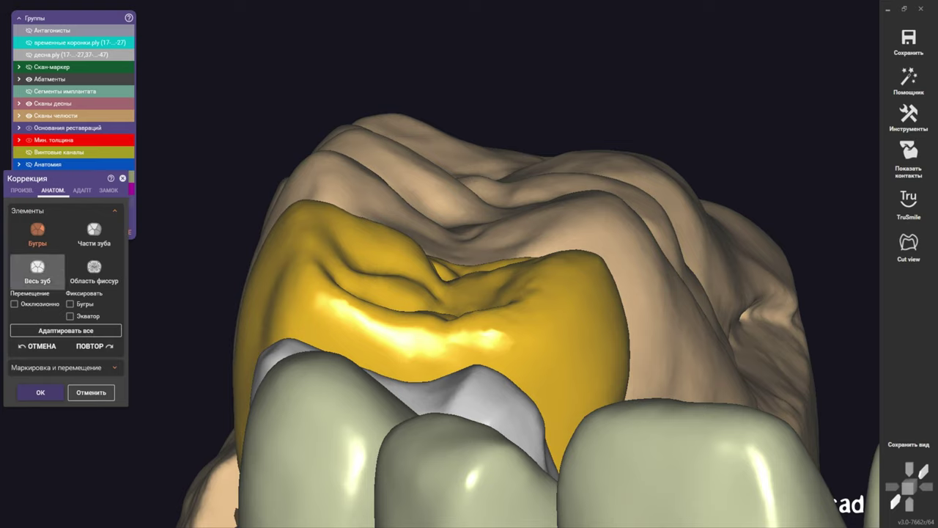
left_click(70, 304)
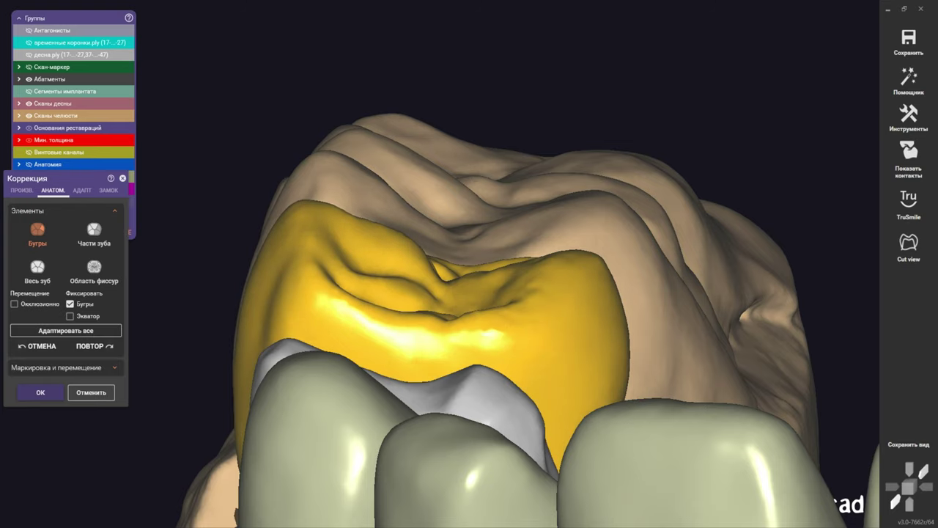
left_click(37, 267)
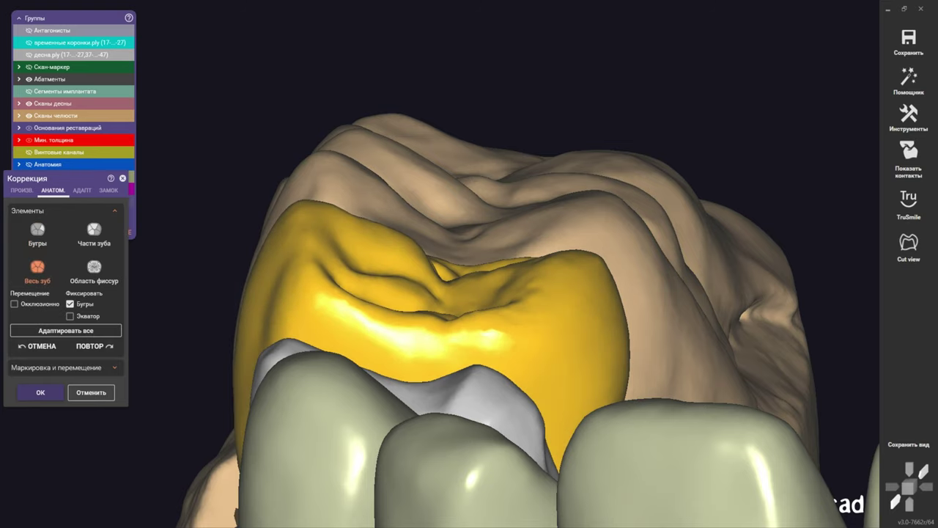
left_click_drag(434, 293, 436, 317)
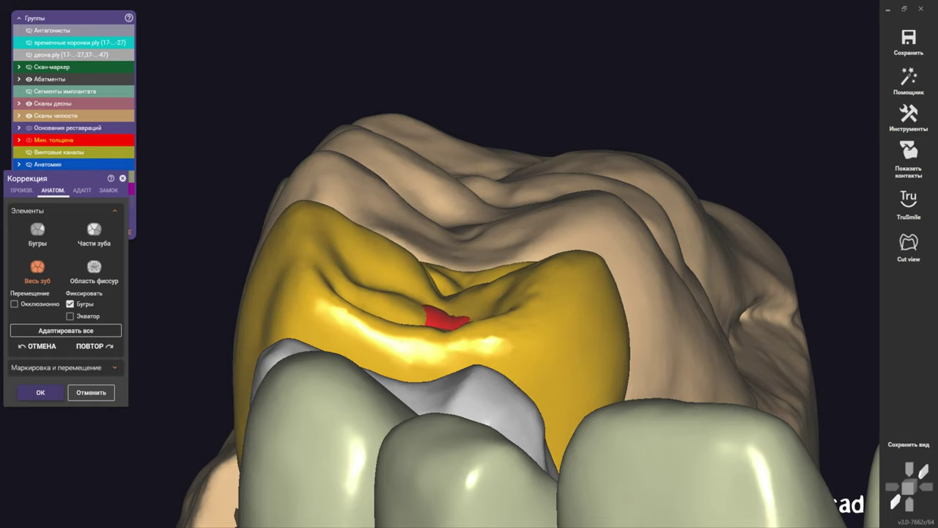
left_click(21, 190)
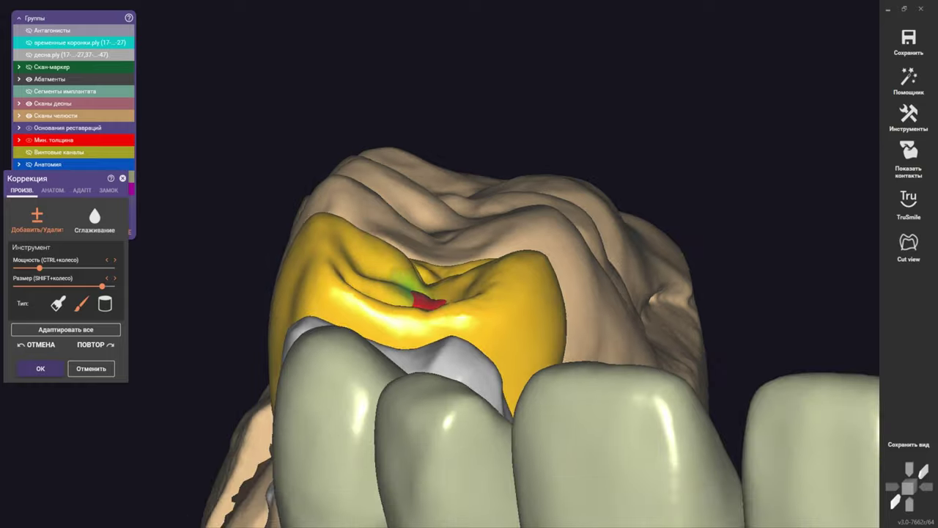
Build up material over the red thin spot in the central fissure and raise an adjacent cusp peak
right_click_drag(446, 268, 482, 220)
scroll(477, 271, "up", 5)
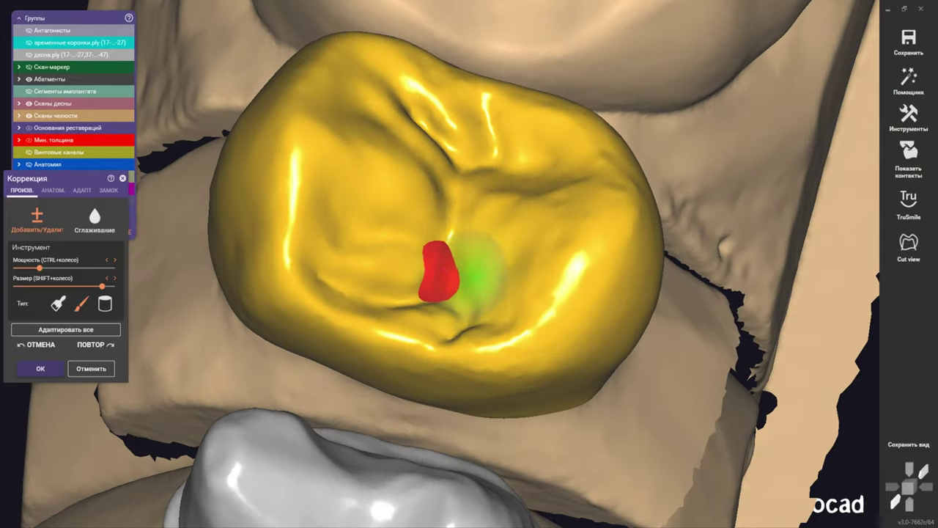
mouse_move(447, 279)
left_mouse_down()
mouse_move(400, 268)
mouse_move(443, 275)
mouse_move(433, 281)
mouse_move(436, 290)
left_mouse_up()
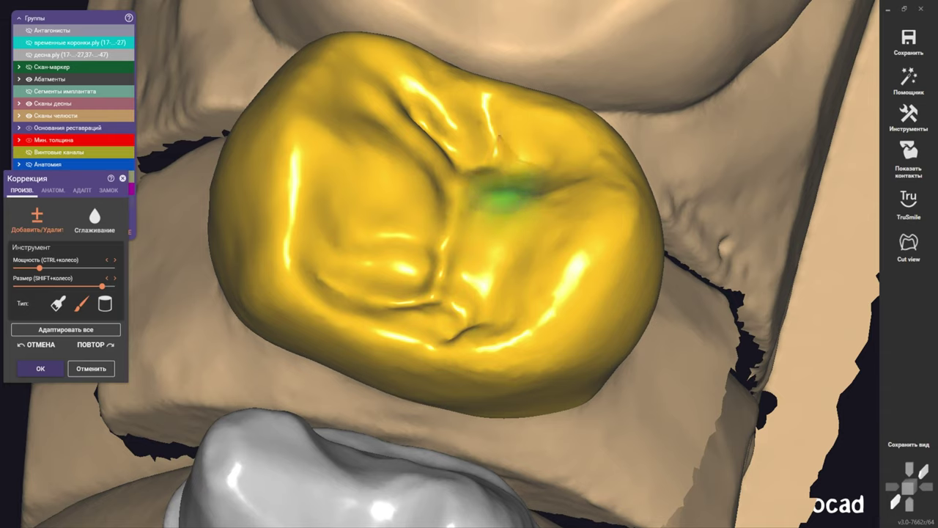
mouse_move(502, 194)
left_mouse_down()
mouse_move(492, 165)
mouse_move(540, 163)
mouse_move(524, 172)
mouse_move(522, 156)
left_mouse_up()
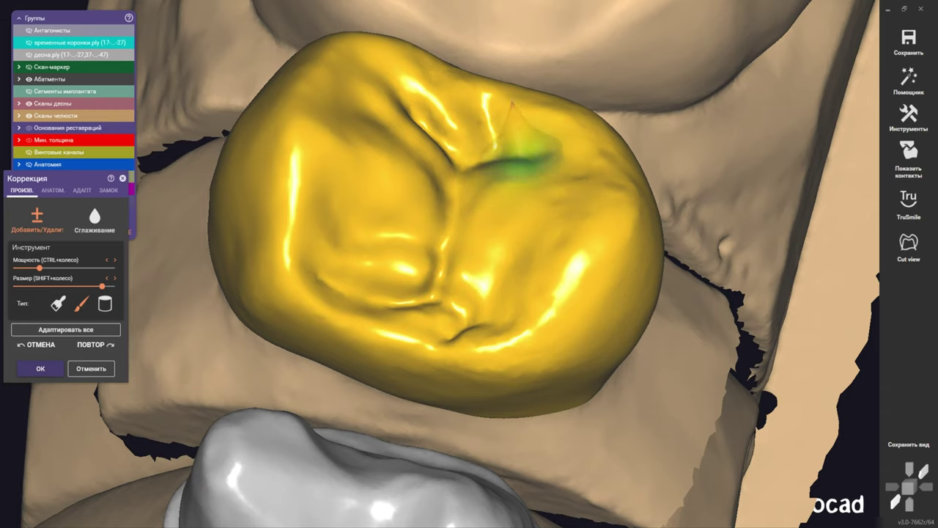
right_click_drag(522, 154, 469, 143)
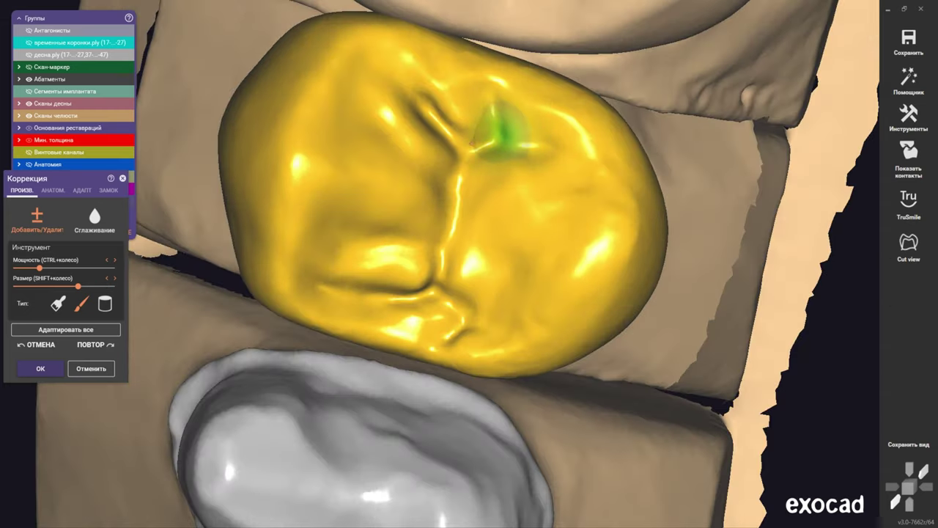
scroll(506, 121, "down", 2)
mouse_move(498, 109)
right_mouse_down()
mouse_move(440, 262)
mouse_move(408, 98)
mouse_move(487, 223)
right_mouse_up()
scroll(488, 223, "up", 2)
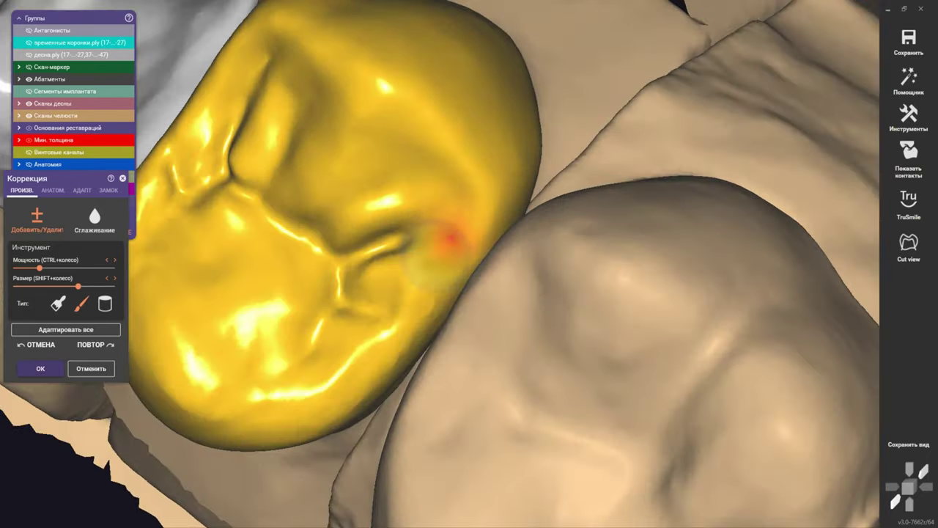
right_click_drag(389, 169, 399, 121)
scroll(524, 212, "up", 2)
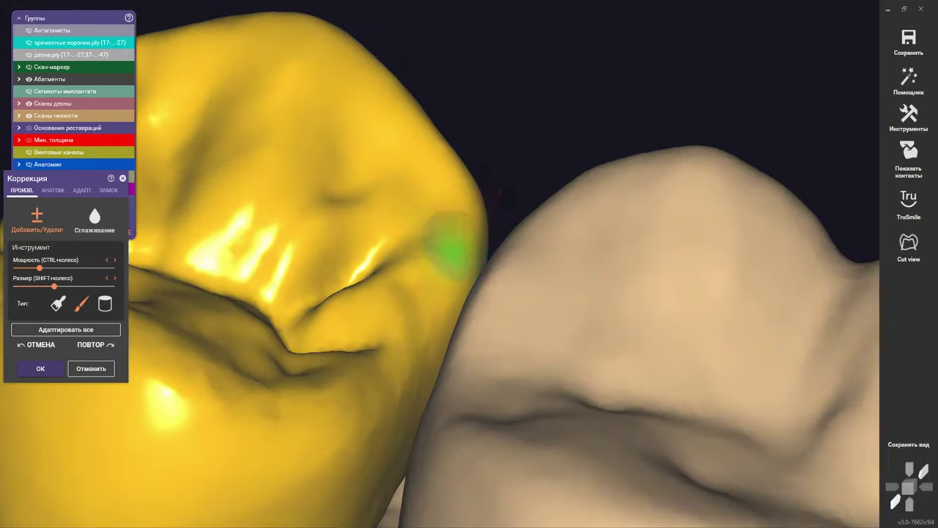
right_click_drag(398, 251, 435, 272)
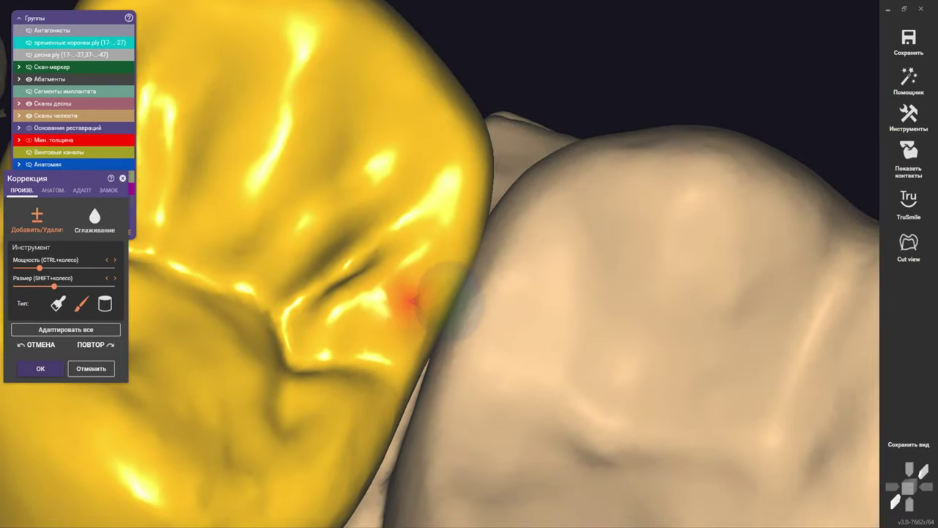
scroll(384, 315, "down", 3)
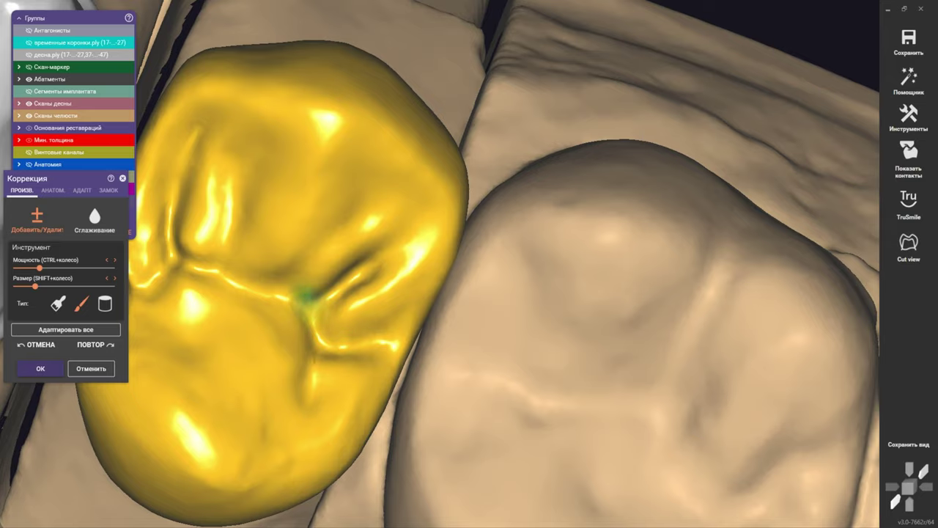
mouse_move(304, 297)
right_mouse_down()
mouse_move(437, 262)
mouse_move(426, 174)
mouse_move(551, 234)
mouse_move(554, 227)
right_mouse_up()
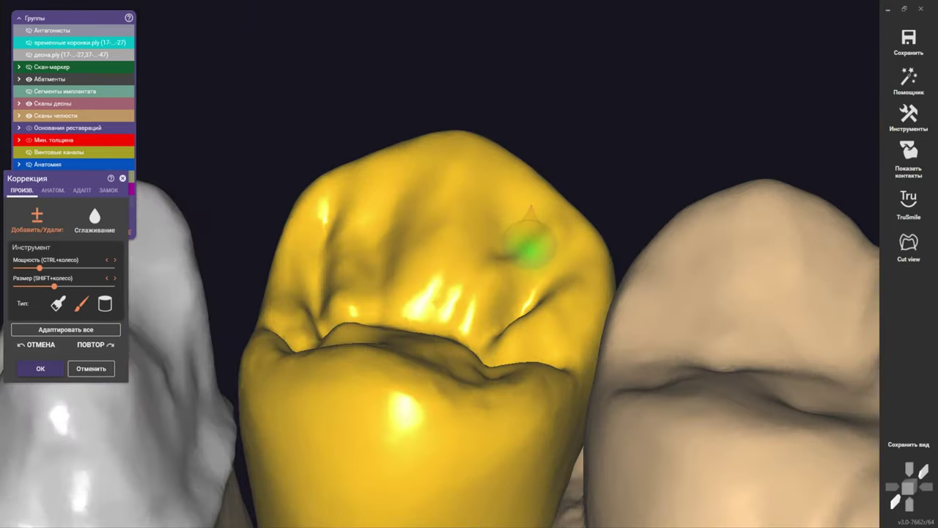
Sharpen the fissures and define the cusp ridges on the premolar's occlusal surface from several angles
mouse_move(528, 231)
right_mouse_down()
mouse_move(507, 253)
mouse_move(506, 169)
mouse_move(489, 271)
mouse_move(528, 250)
right_mouse_up()
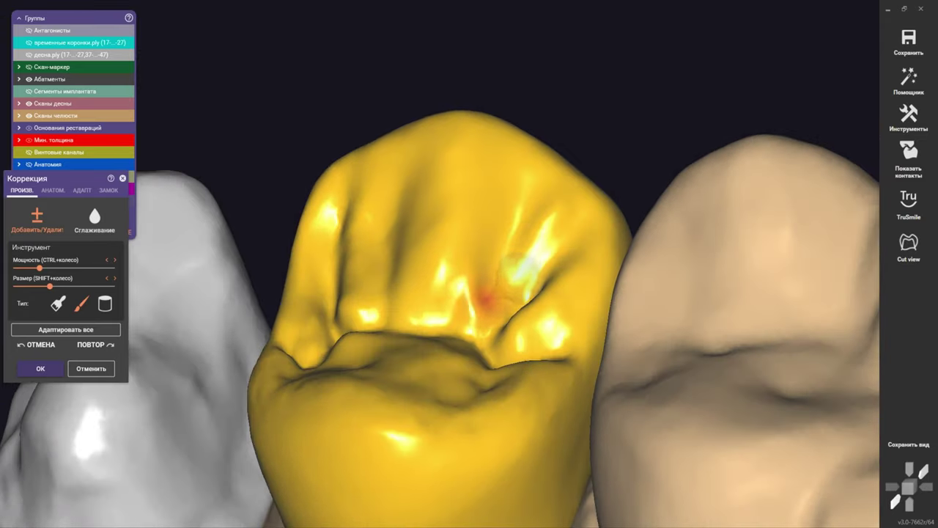
mouse_move(487, 297)
right_mouse_down()
mouse_move(478, 238)
mouse_move(429, 220)
mouse_move(496, 210)
right_mouse_up()
scroll(496, 210, "up", 2)
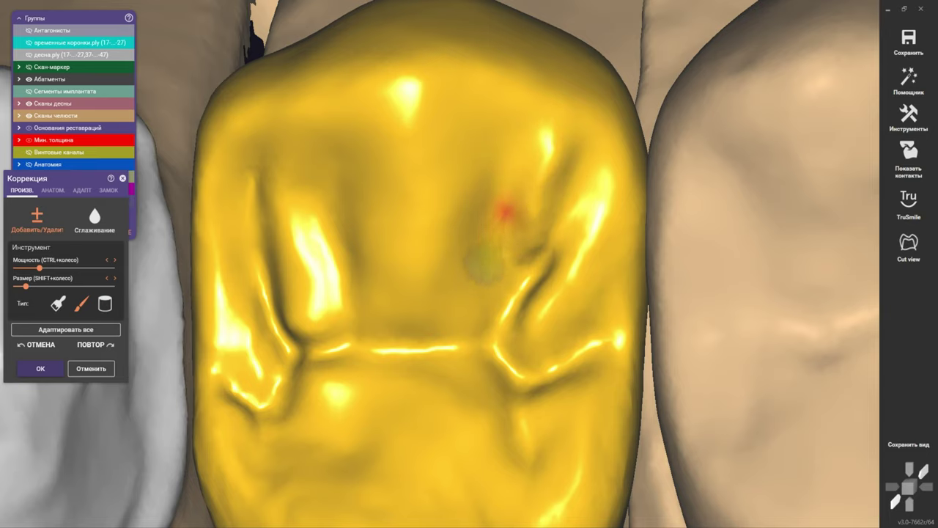
mouse_move(509, 140)
right_mouse_down()
mouse_move(496, 120)
mouse_move(433, 188)
right_mouse_up()
scroll(486, 288, "down", 2)
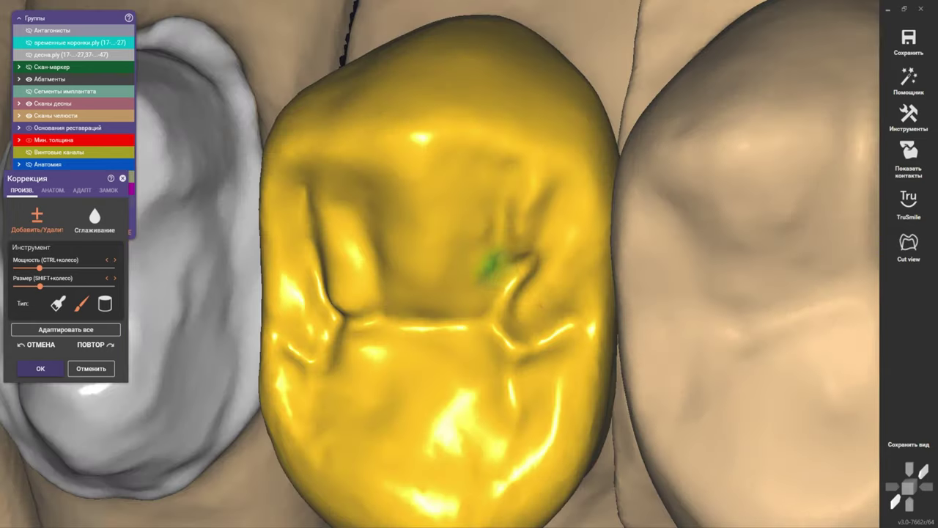
scroll(491, 261, "up", 2)
right_click_drag(472, 271, 508, 168)
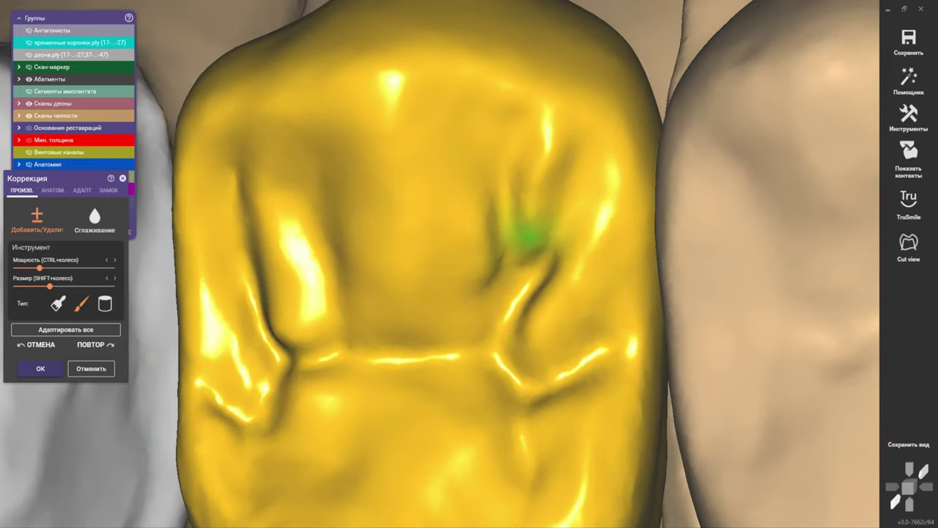
scroll(512, 183, "down", 3, "shift")
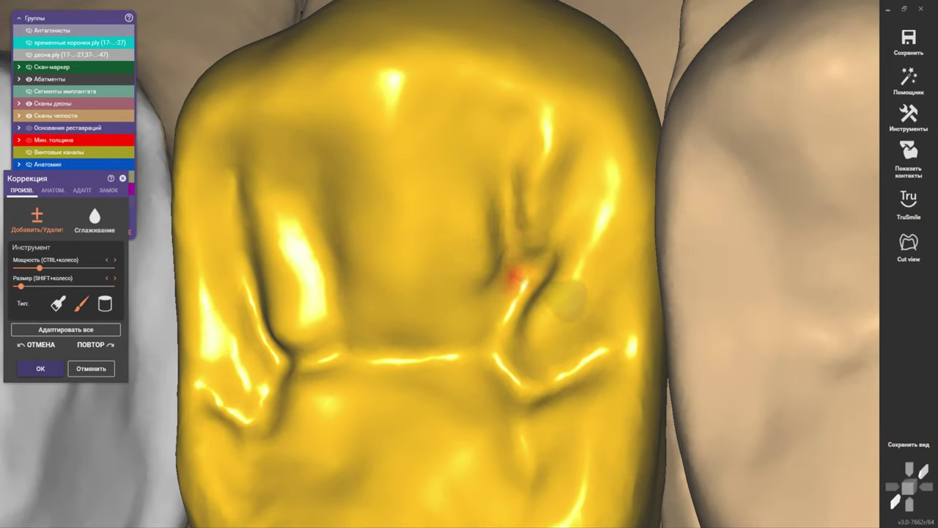
mouse_move(568, 296)
right_mouse_down()
mouse_move(456, 157)
mouse_move(506, 121)
right_mouse_up()
scroll(470, 230, "up", 3, "shift")
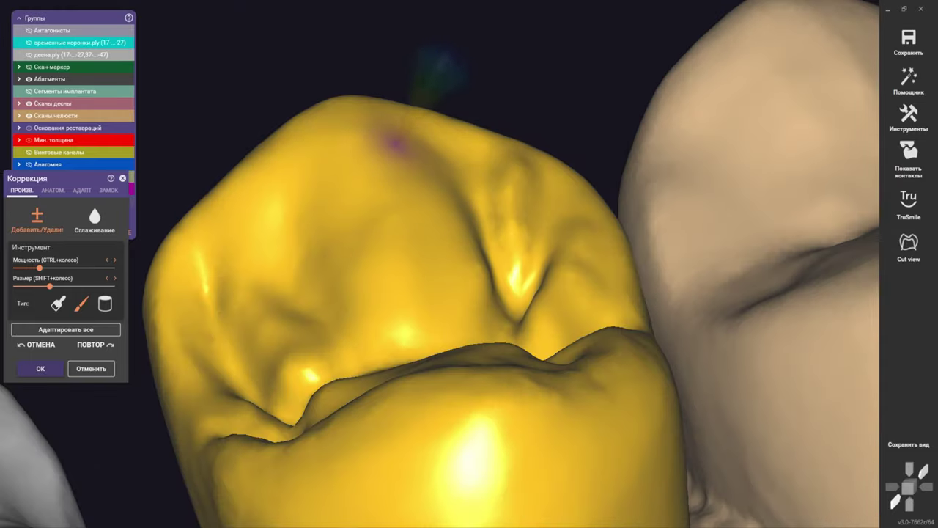
mouse_move(443, 192)
right_mouse_down()
mouse_move(439, 264)
mouse_move(403, 257)
mouse_move(460, 264)
right_mouse_up()
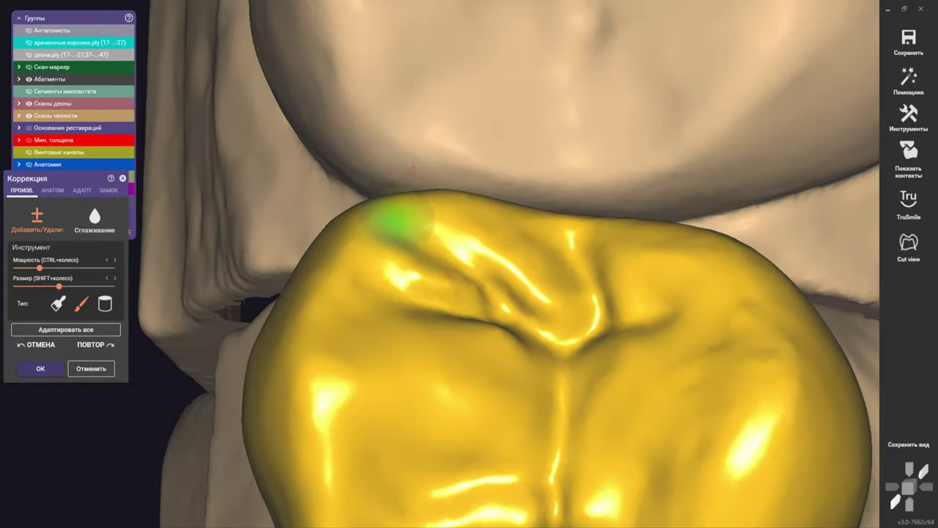
right_click_drag(449, 208, 407, 293)
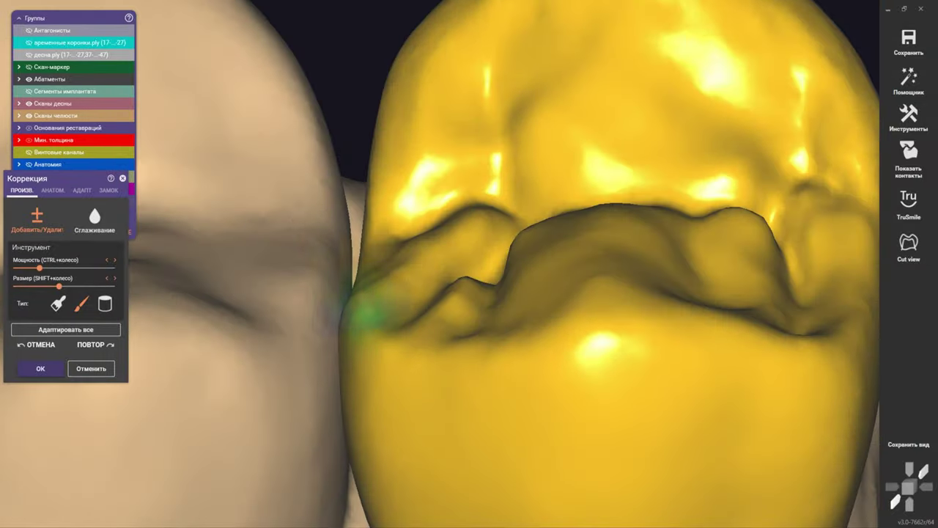
mouse_move(357, 314)
right_mouse_down()
mouse_move(429, 238)
mouse_move(446, 304)
right_mouse_up()
scroll(469, 323, "up", 3, "shift")
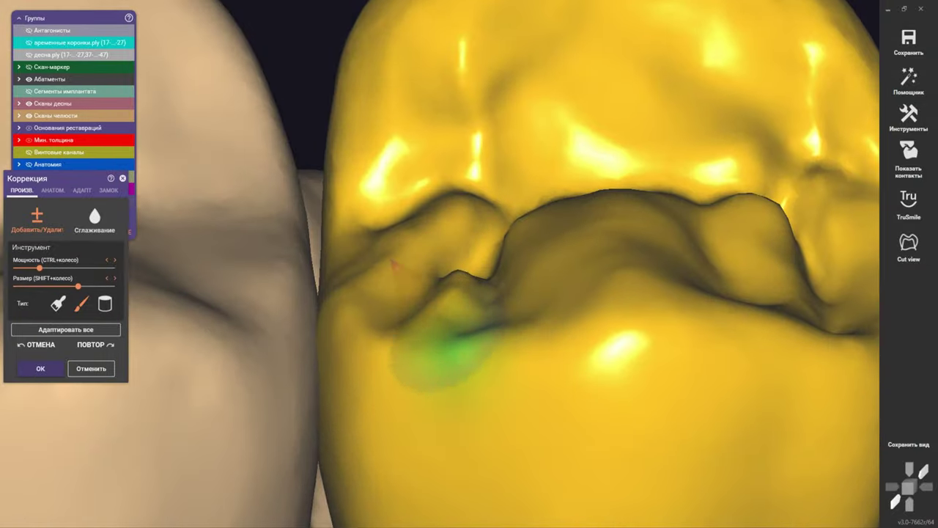
right_click_drag(411, 344, 491, 262)
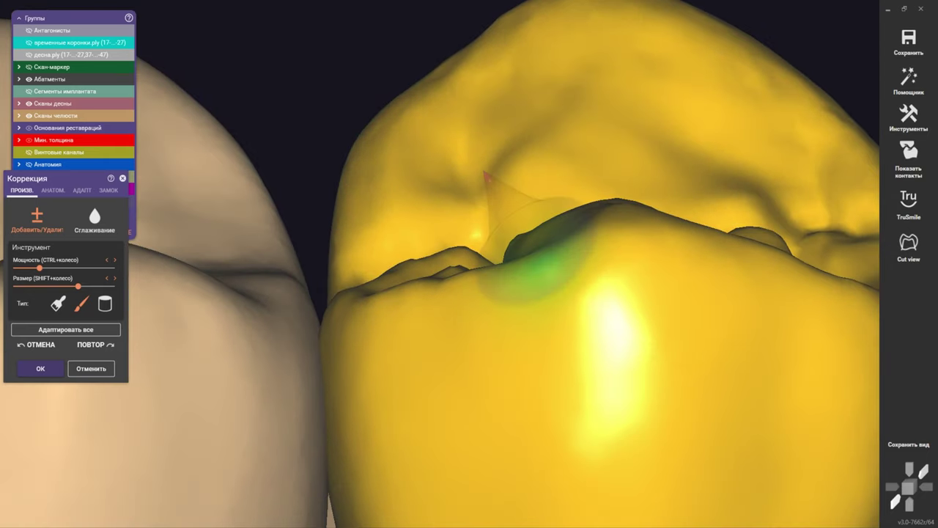
right_click_drag(598, 198, 608, 236)
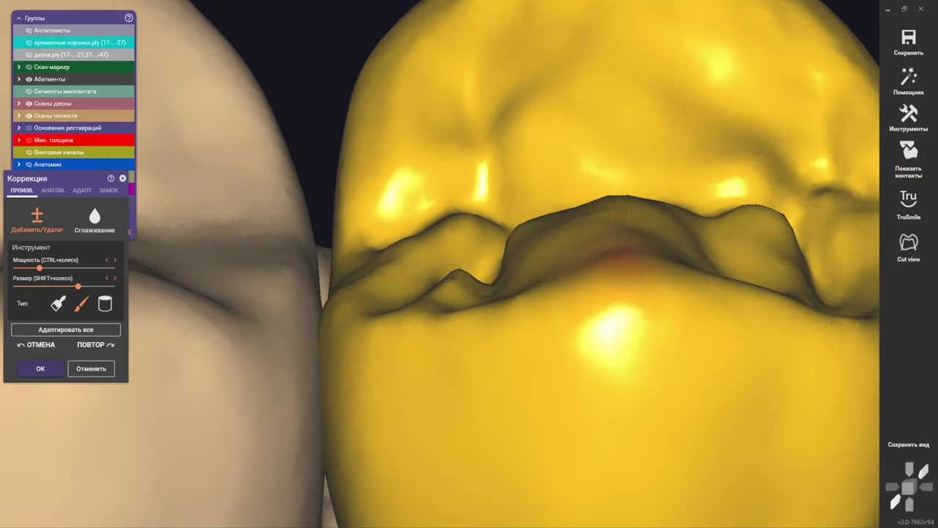
right_click_drag(623, 201, 628, 211)
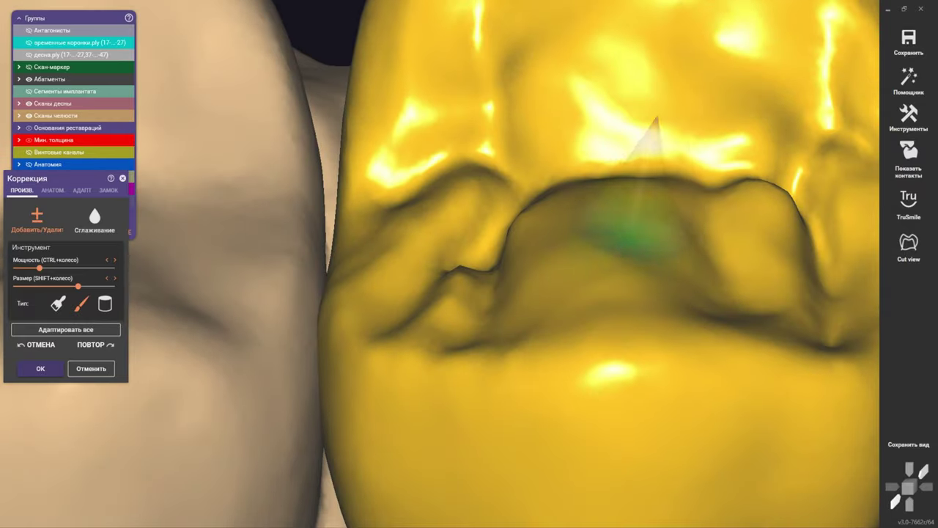
right_click_drag(579, 227, 561, 220)
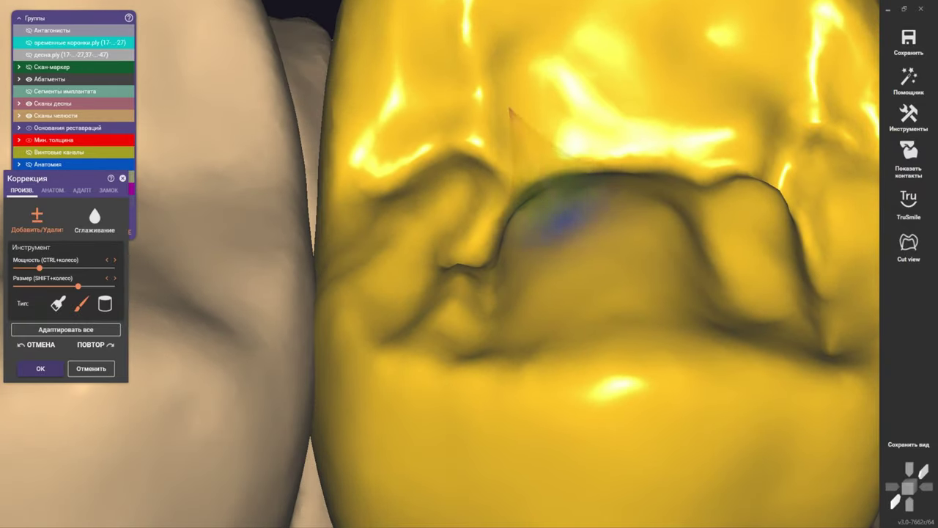
scroll(543, 213, "down", 5)
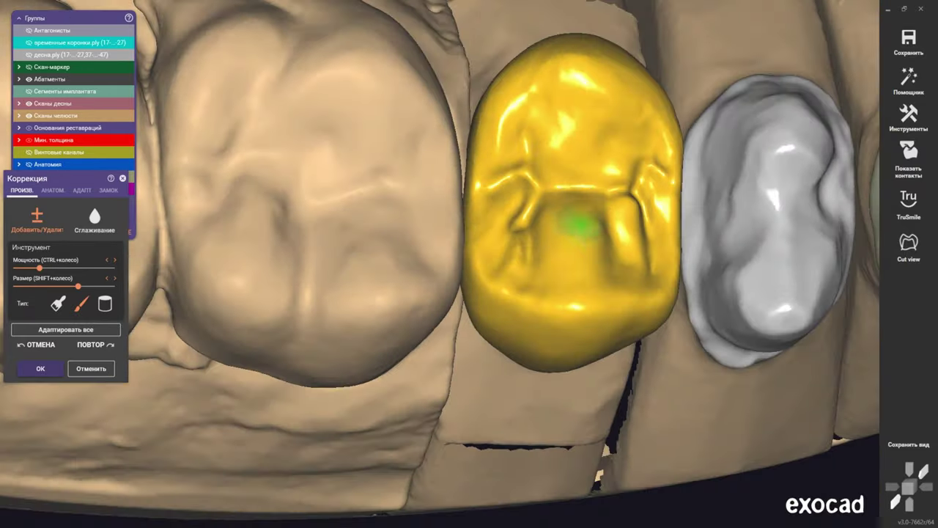
Deepen the yellow crown's occlusal grooves with the add/remove brush, resizing it as needed
scroll(522, 224, "up", 2)
scroll(491, 209, "up", 3)
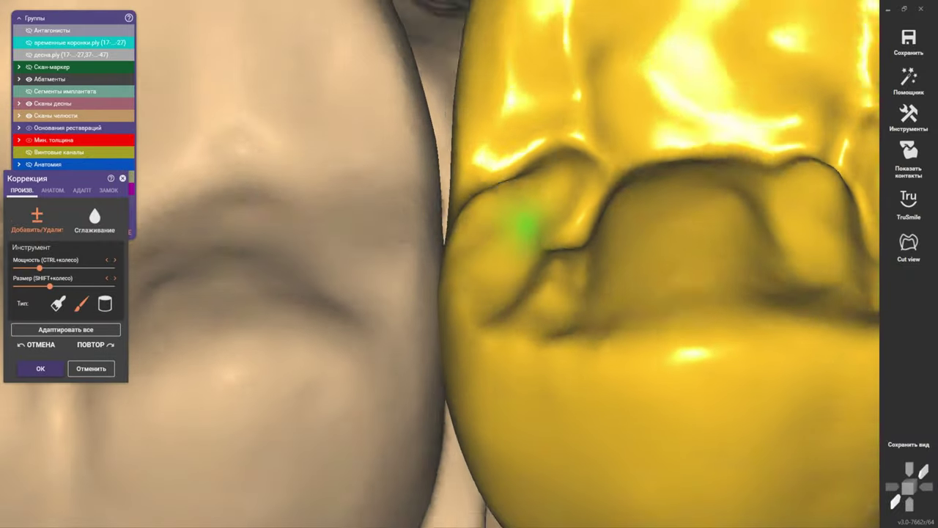
right_click_drag(463, 216, 502, 245)
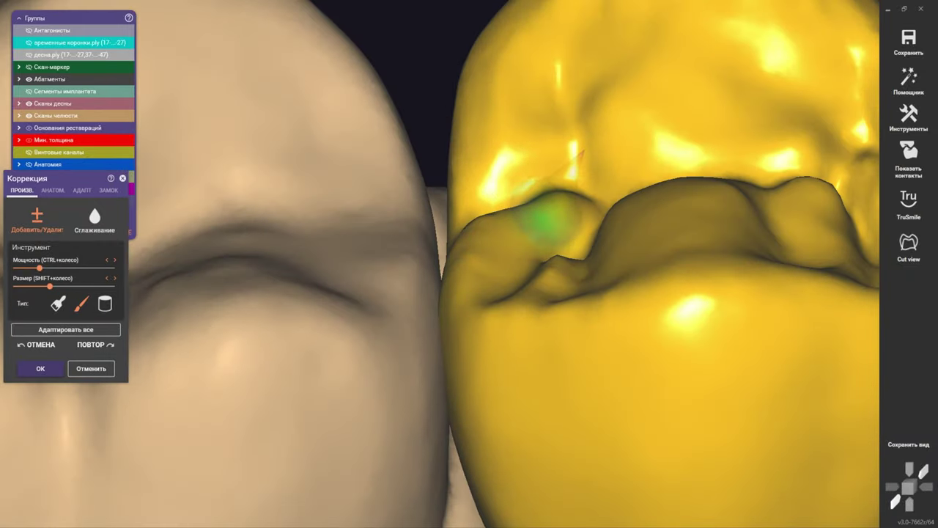
scroll(520, 238, "down", 3, "shift")
mouse_move(546, 216)
right_mouse_down()
mouse_move(520, 238)
mouse_move(576, 199)
right_mouse_up()
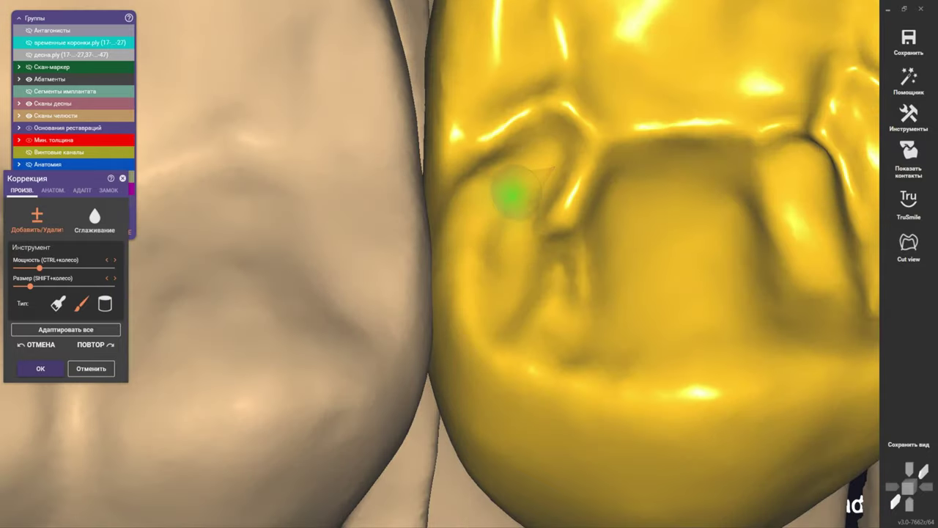
scroll(525, 223, "down", 5)
mouse_move(503, 266)
right_mouse_down()
mouse_move(486, 220)
mouse_move(496, 195)
mouse_move(475, 220)
mouse_move(601, 220)
right_mouse_up()
scroll(502, 174, "down", 3)
scroll(475, 220, "up", 3)
scroll(602, 220, "up", 3)
scroll(642, 220, "up", 2, "shift")
scroll(438, 262, "down", 2)
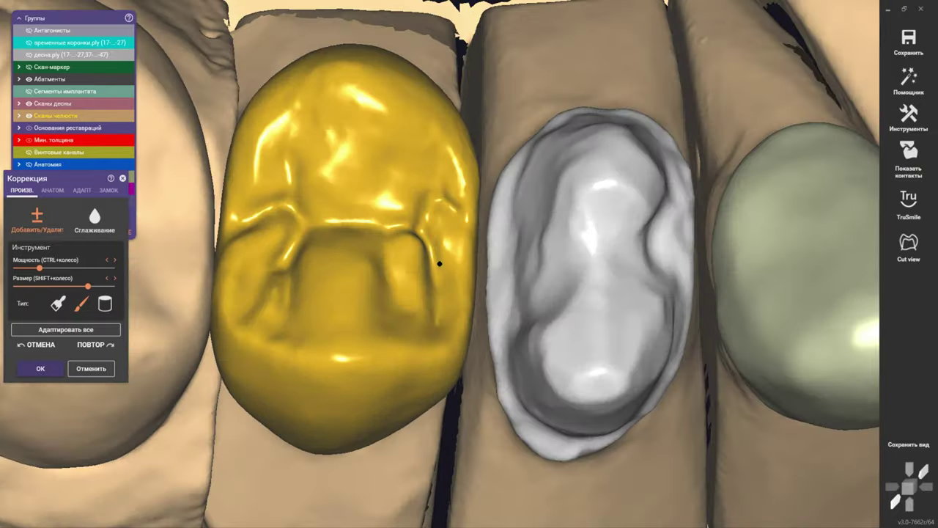
Refine the cusp slopes from facial, side and occlusal views, adding and removing material
right_click_drag(438, 262, 398, 235)
scroll(398, 235, "up", 3)
scroll(465, 265, "up", 1, "shift")
mouse_move(466, 265)
right_mouse_down()
mouse_move(430, 262)
mouse_move(440, 335)
right_mouse_up()
scroll(364, 299, "up", 2)
scroll(364, 299, "down", 2, "shift")
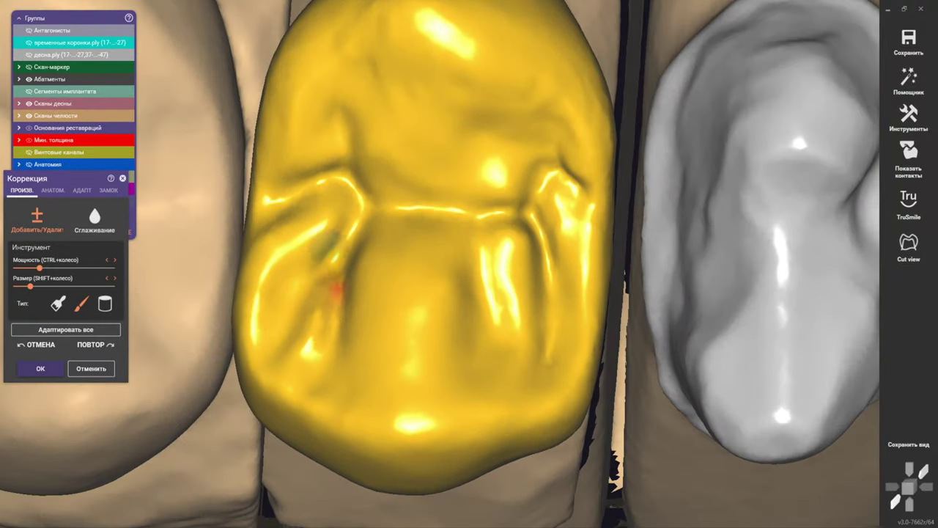
scroll(333, 291, "down", 3)
right_click_drag(333, 291, 367, 336)
scroll(360, 268, "up", 3)
scroll(379, 215, "down", 3)
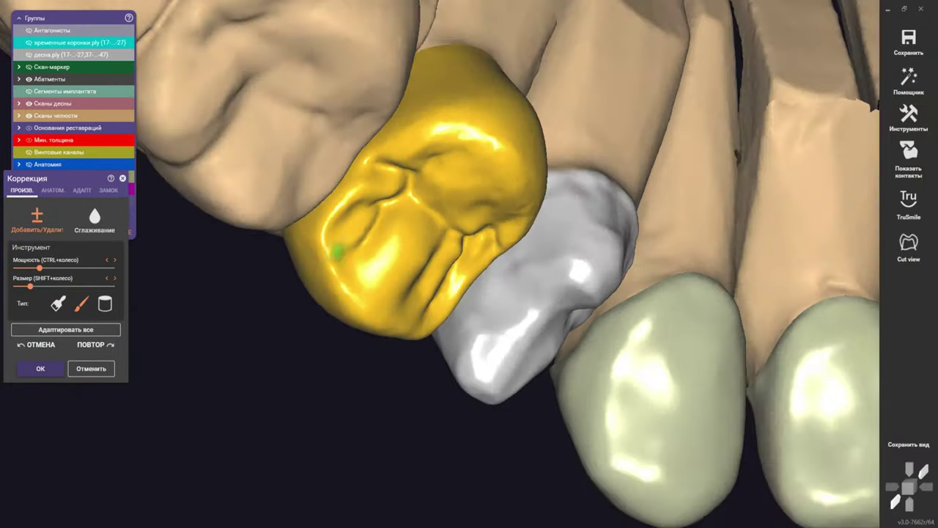
right_click_drag(335, 247, 342, 151)
scroll(342, 151, "up", 3)
scroll(328, 234, "up", 2)
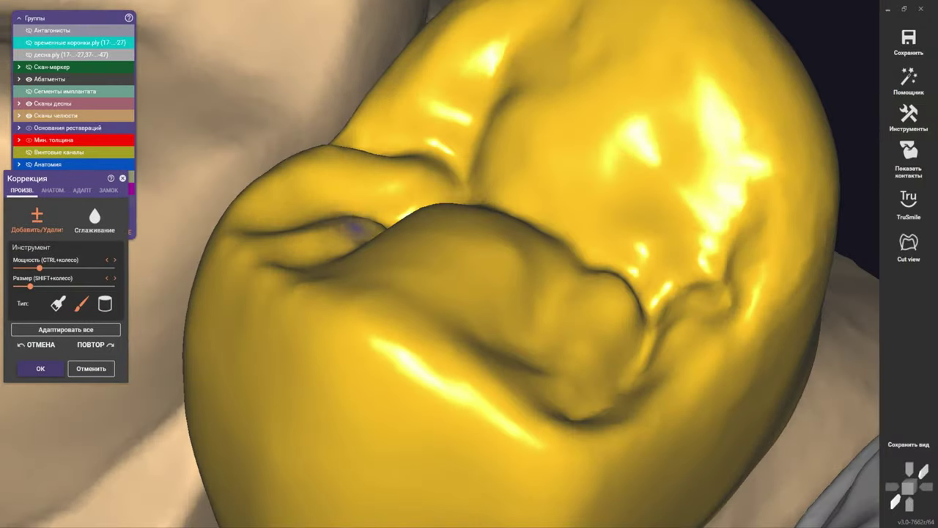
scroll(355, 229, "down", 3)
mouse_move(329, 203)
right_mouse_down()
mouse_move(411, 184)
mouse_move(439, 263)
mouse_move(308, 142)
right_mouse_up()
scroll(410, 184, "up", 2)
scroll(410, 183, "up", 3, "shift")
scroll(440, 263, "down", 3)
scroll(308, 142, "up", 3)
scroll(451, 224, "up", 2, "shift")
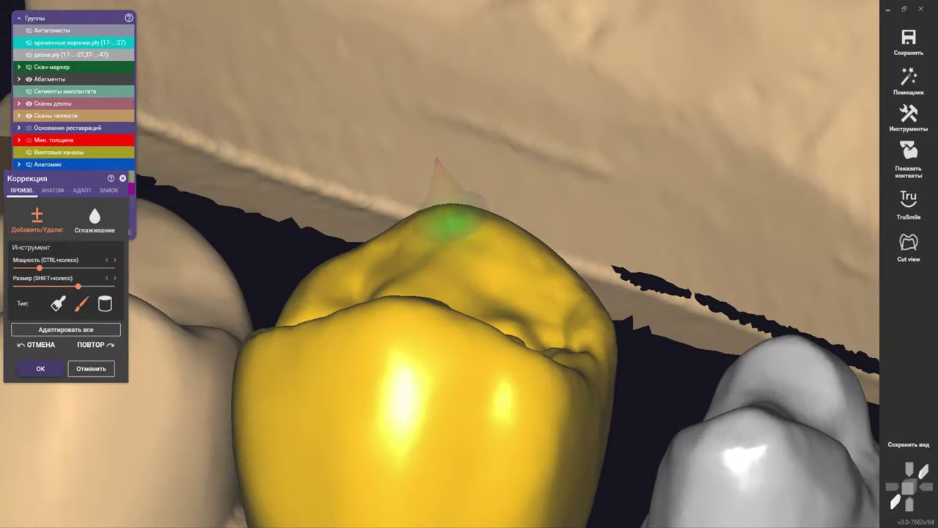
scroll(429, 277, "down", 3)
right_click_drag(429, 277, 381, 154)
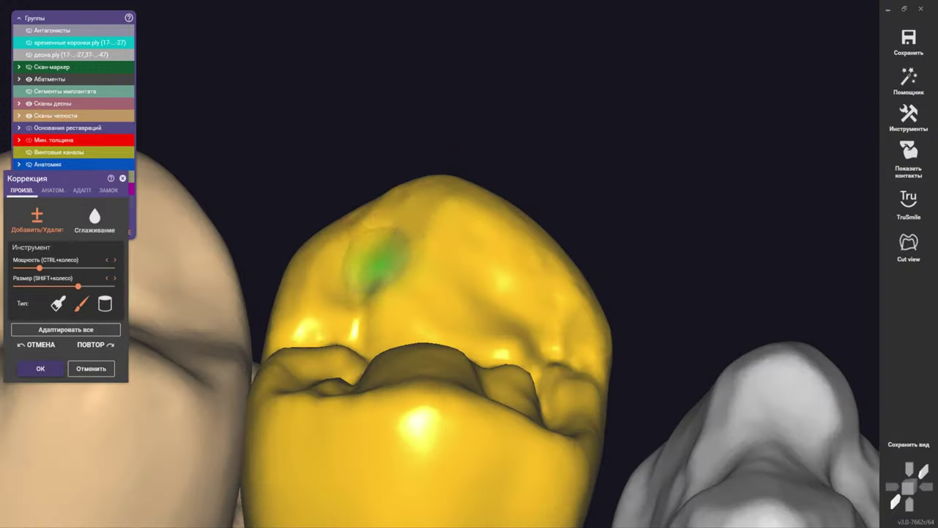
scroll(316, 207, "up", 3)
scroll(370, 293, "down", 3)
right_click_drag(373, 257, 377, 216)
scroll(376, 216, "up", 3)
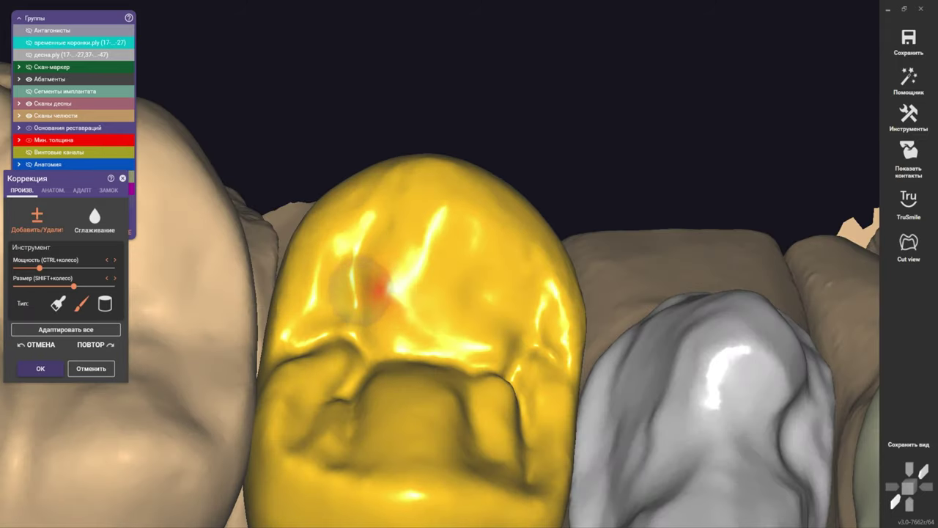
scroll(418, 215, "down", 2, "shift")
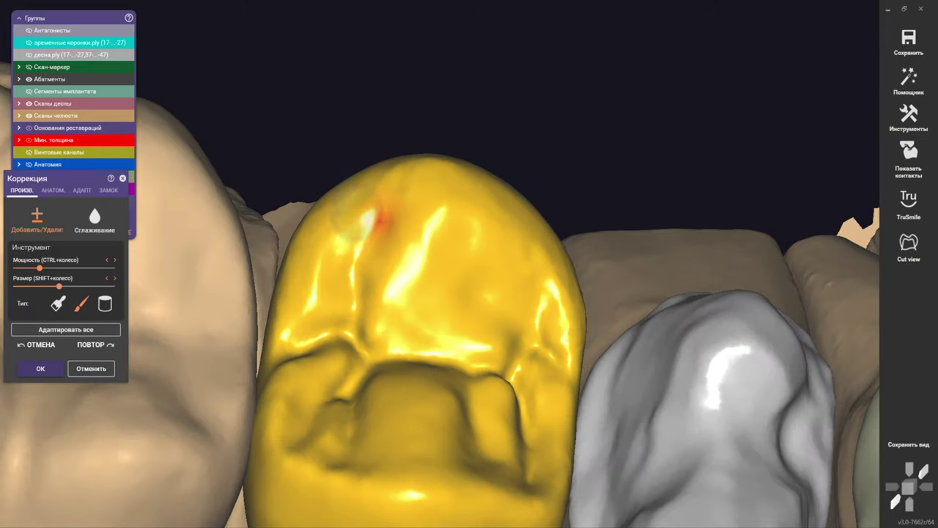
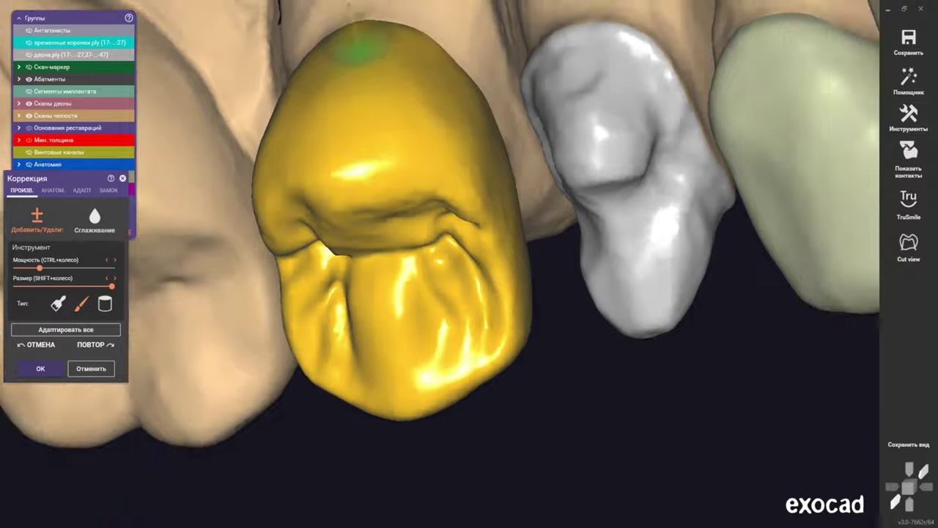
Inspect the yellow crown against the lower jaw from below, above and around
right_click_drag(310, 42, 418, 183)
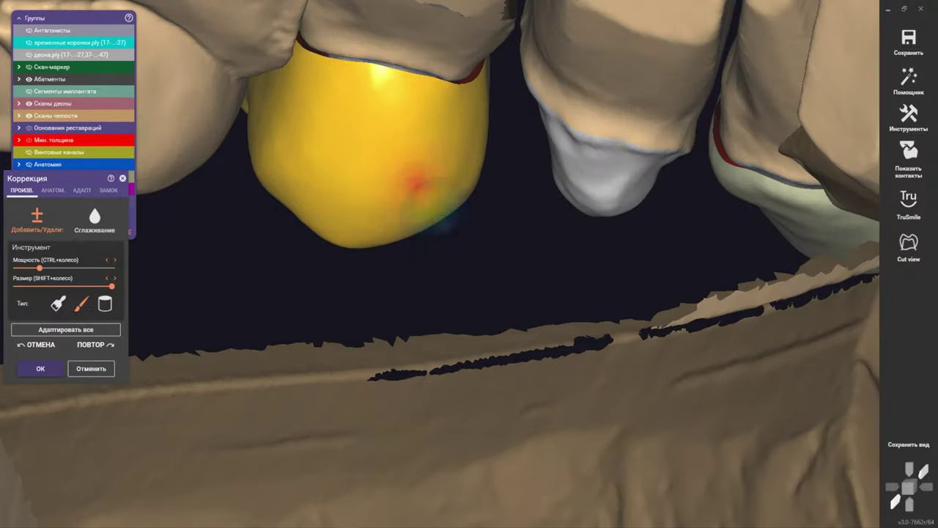
right_click_drag(297, 253, 316, 132)
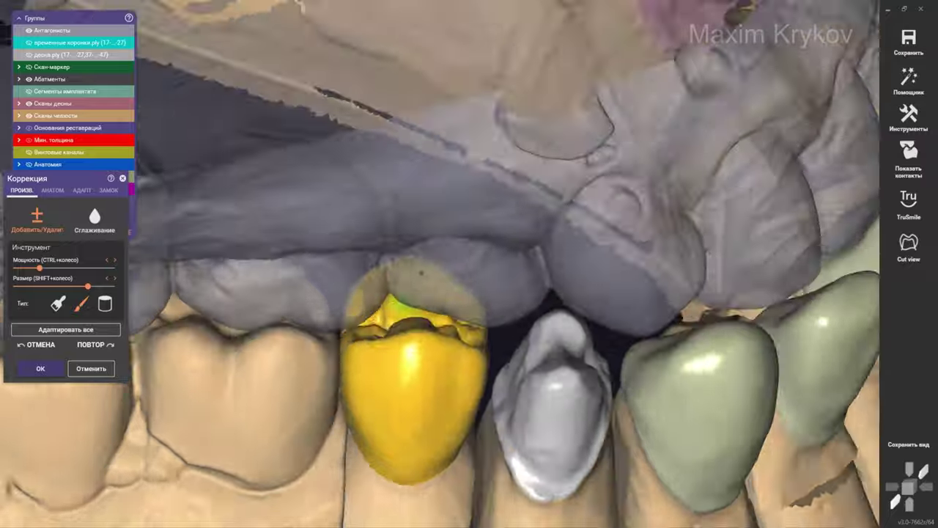
right_click_drag(454, 261, 473, 220)
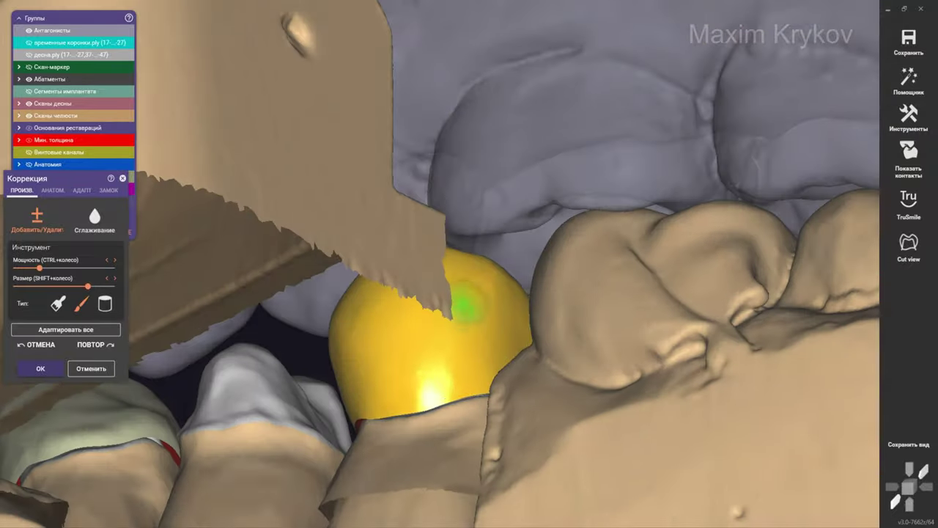
Lower the Размер brush size while viewing the yellow crown within the arch
scroll(473, 220, "up", 3, "shift")
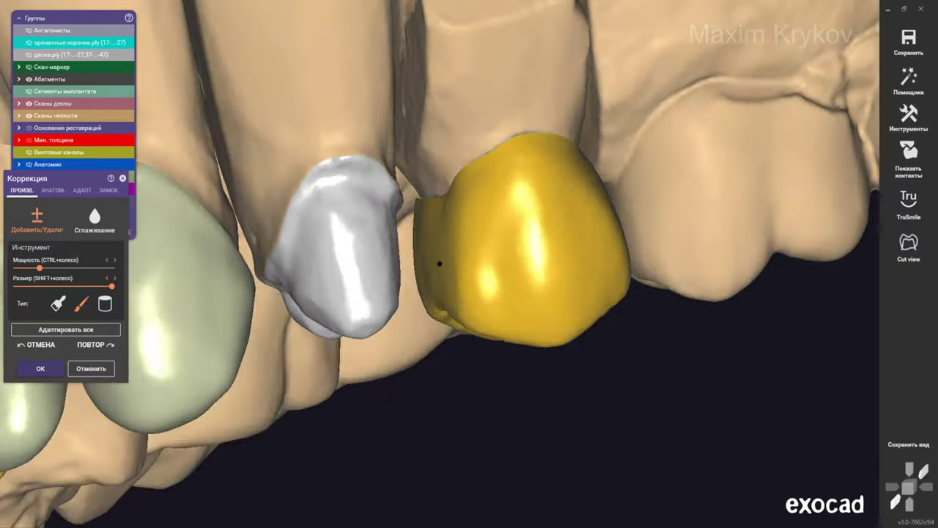
scroll(451, 263, "up", 2)
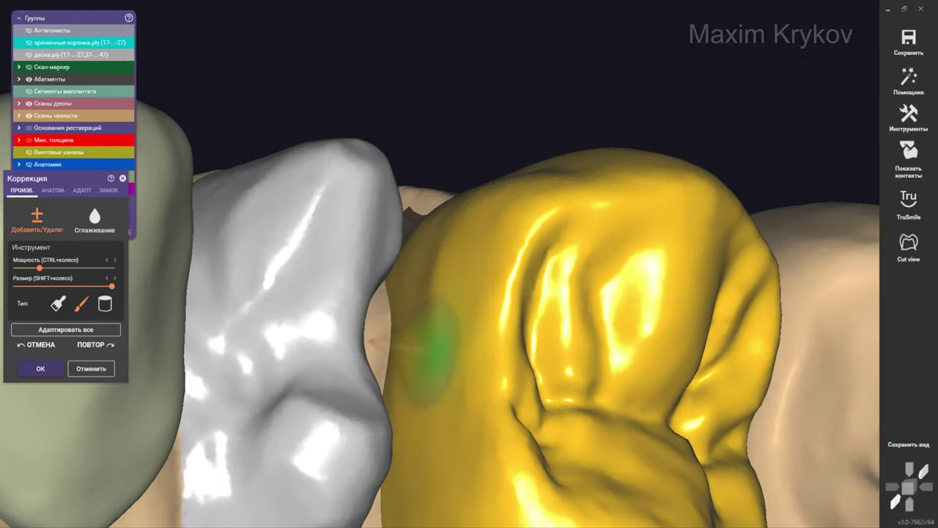
scroll(436, 352, "down", 3, "shift")
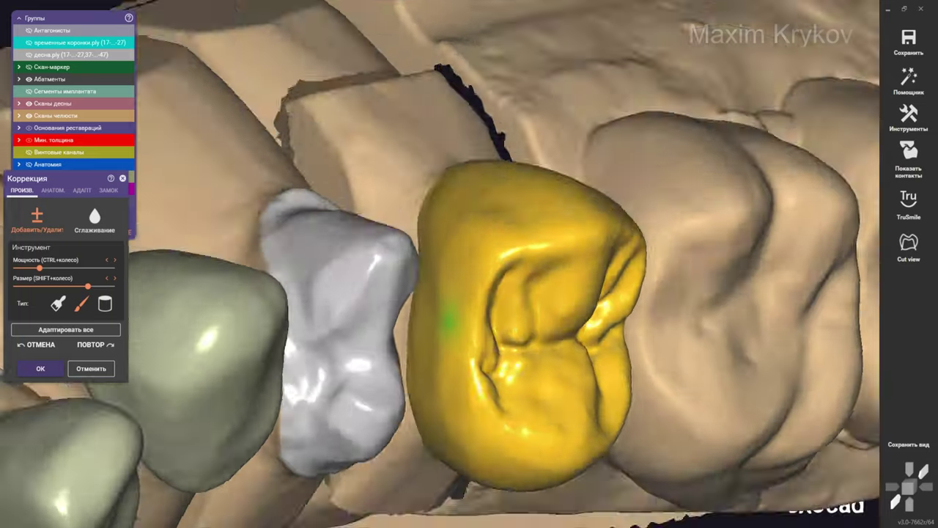
right_click_drag(407, 253, 406, 220)
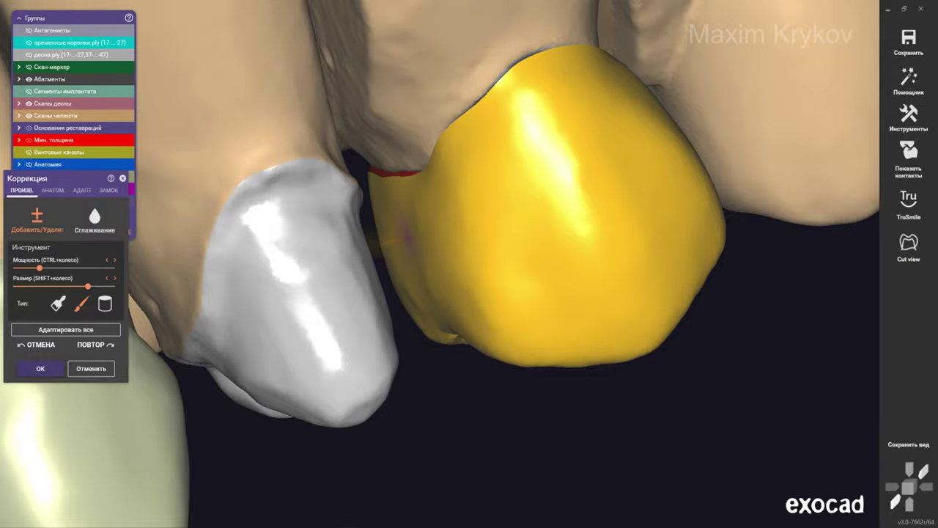
scroll(470, 264, "down", 5)
right_click_drag(469, 264, 469, 220)
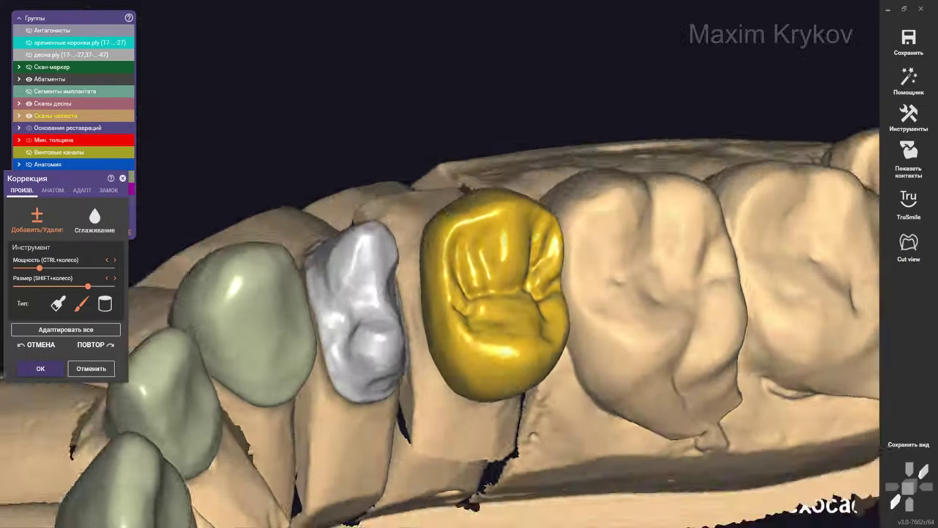
Zoom in on the crown's biting surface and shrink the Размер brush size
mouse_move(469, 294)
right_mouse_down()
mouse_move(491, 346)
mouse_move(541, 383)
right_mouse_up()
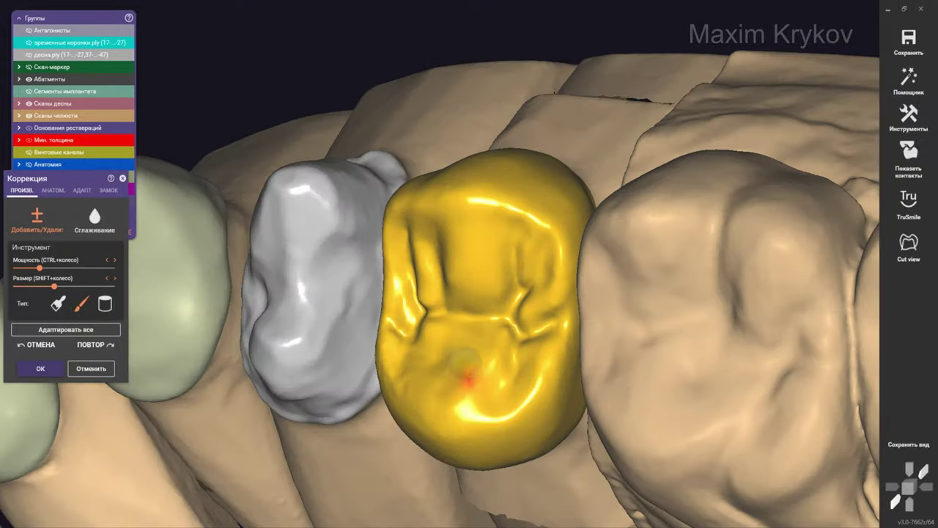
scroll(538, 351, "up", 3)
scroll(616, 348, "up", 2)
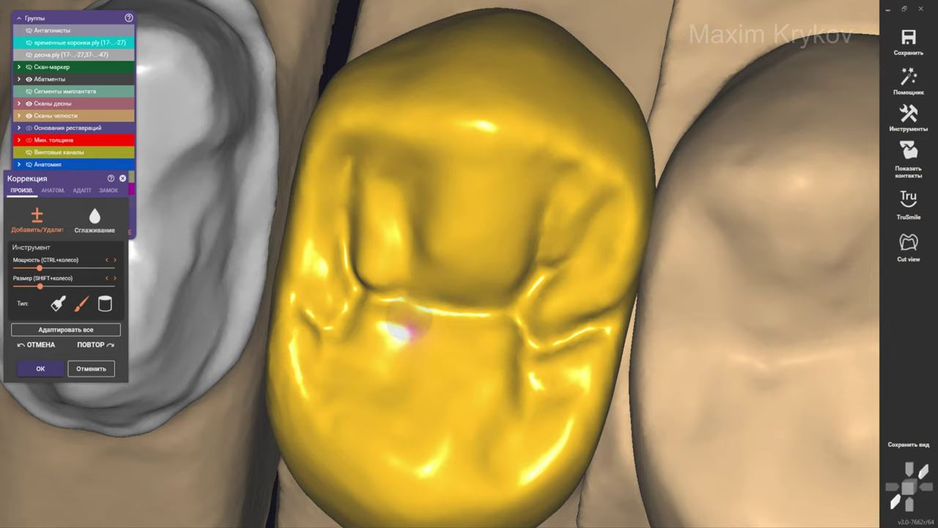
scroll(359, 304, "up", 2, "shift")
scroll(380, 269, "down", 3)
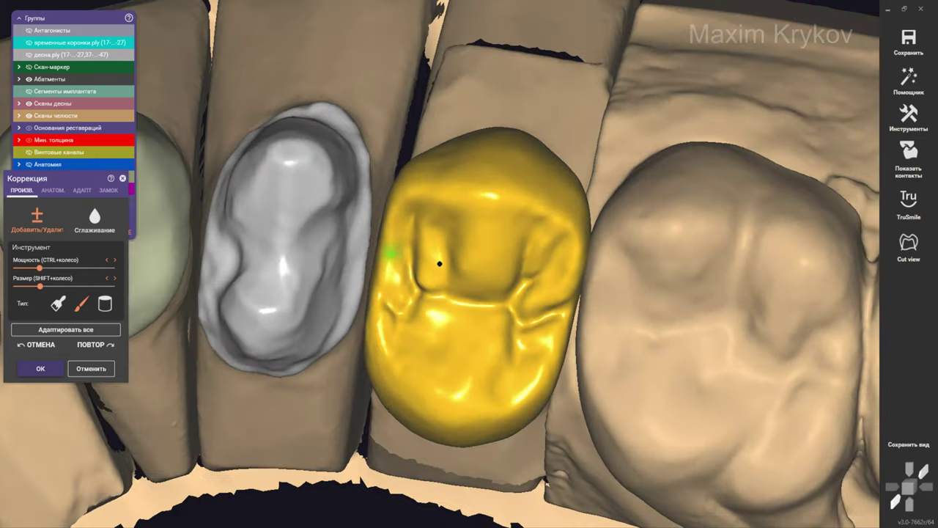
mouse_move(379, 266)
right_mouse_down()
mouse_move(433, 262)
mouse_move(428, 303)
mouse_move(446, 291)
right_mouse_up()
scroll(428, 302, "up", 3)
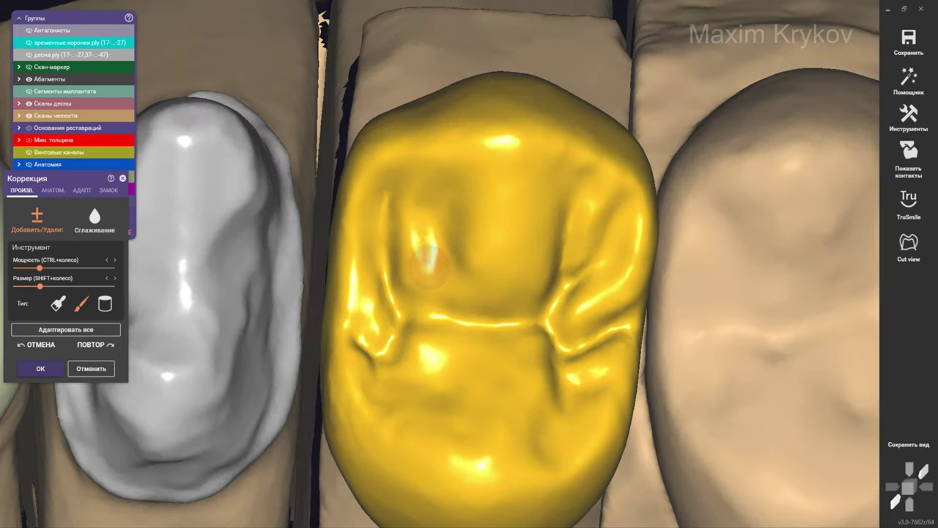
Inspect the crown's front, biting surface, upper edge and cheek side
right_click_drag(423, 212, 418, 209)
scroll(456, 187, "up", 3, "shift")
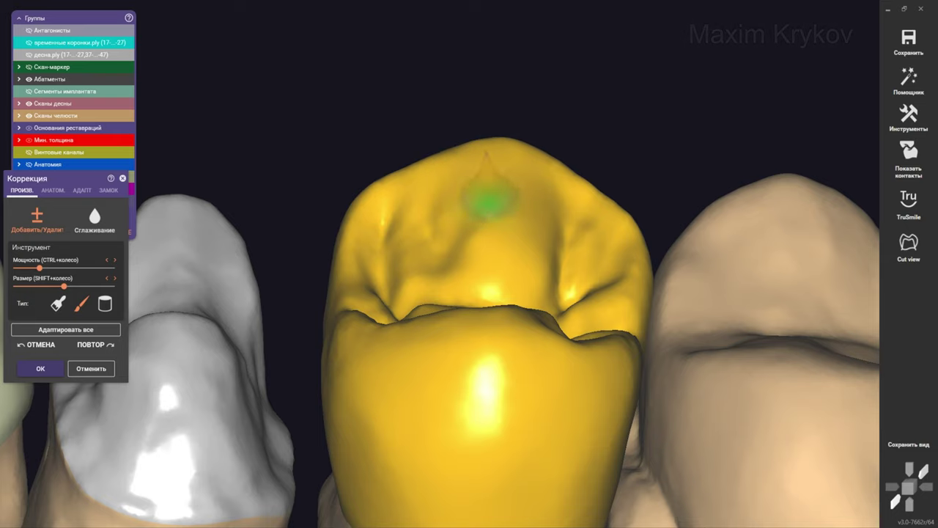
right_click_drag(419, 188, 438, 239)
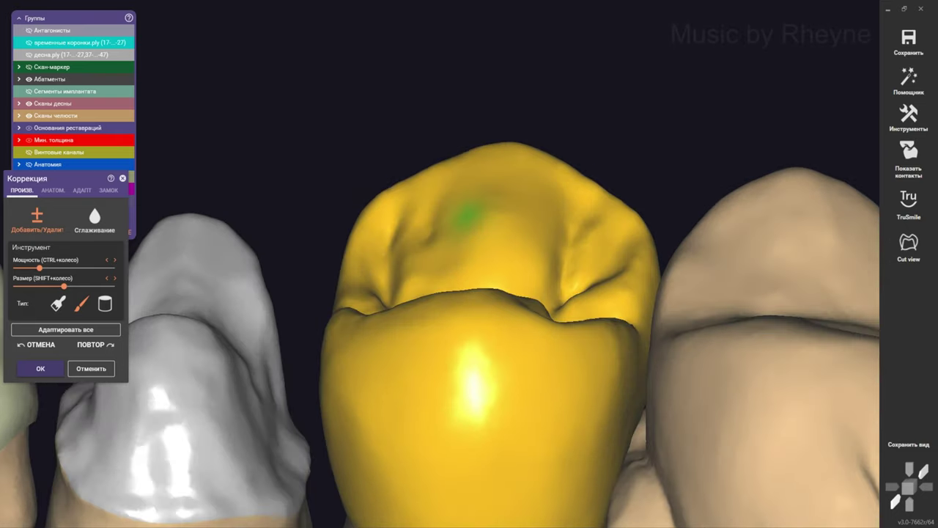
right_click_drag(454, 205, 486, 155)
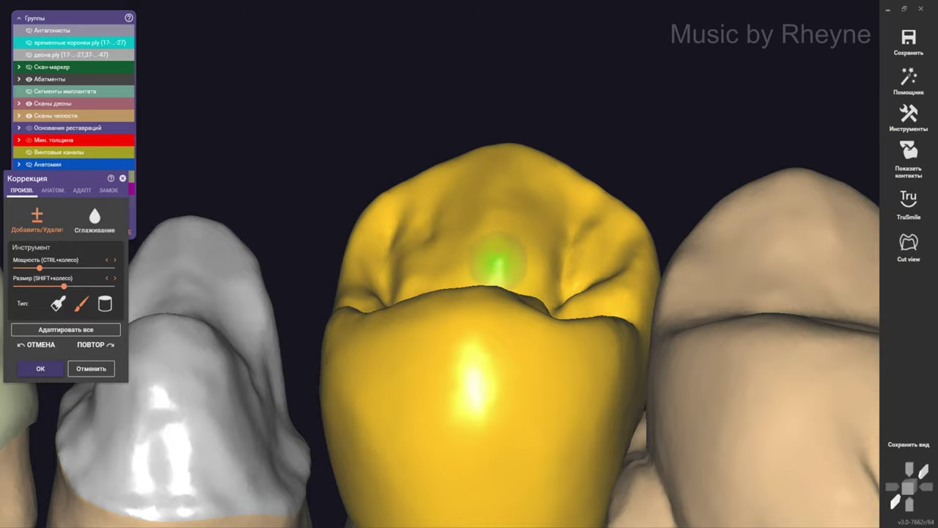
mouse_move(499, 262)
right_mouse_down()
mouse_move(488, 335)
mouse_move(474, 228)
mouse_move(496, 340)
mouse_move(433, 247)
mouse_move(469, 210)
right_mouse_up()
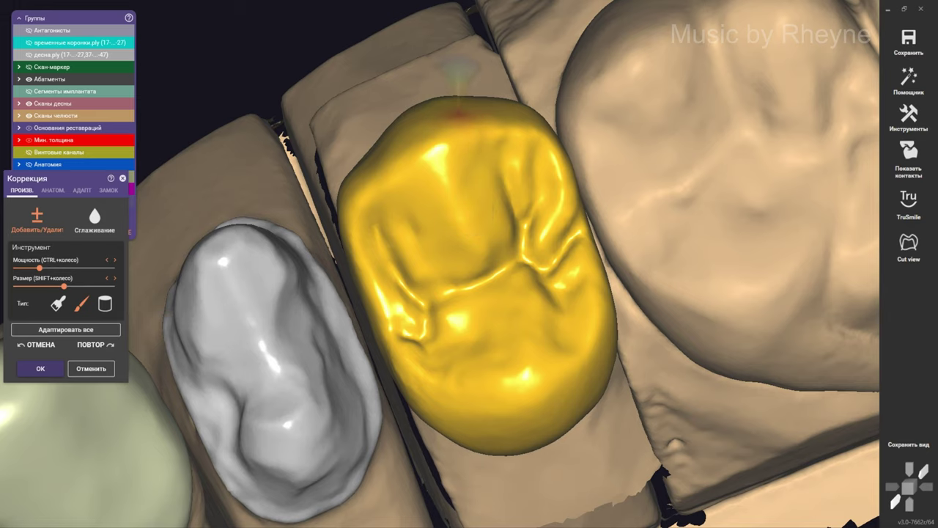
mouse_move(458, 73)
right_mouse_down()
mouse_move(389, 151)
mouse_move(363, 139)
right_mouse_up()
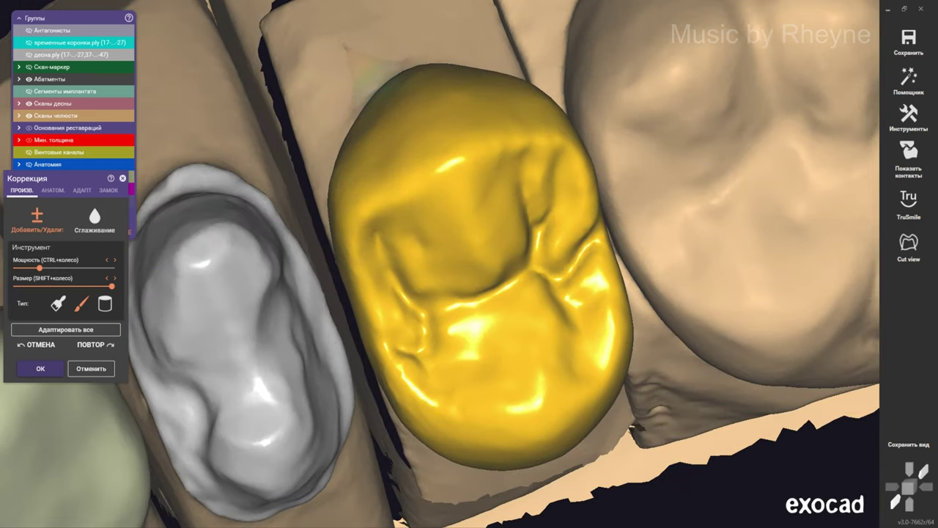
right_click_drag(403, 62, 396, 124)
Drop the brush Размер to about 28 while viewing the crown from the cheek side
scroll(388, 92, "down", 5, "shift")
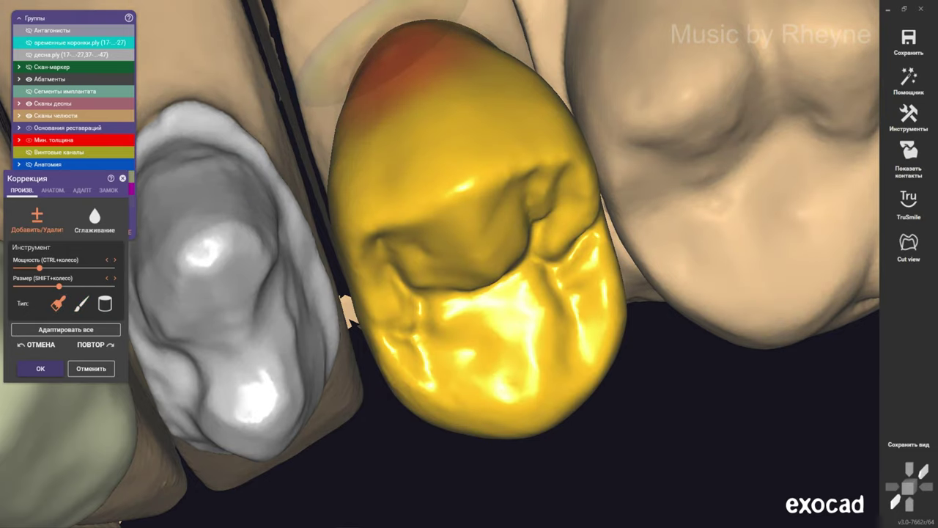
mouse_move(455, 44)
right_mouse_down()
mouse_move(421, 30)
mouse_move(498, 139)
mouse_move(383, 178)
mouse_move(330, 158)
right_mouse_up()
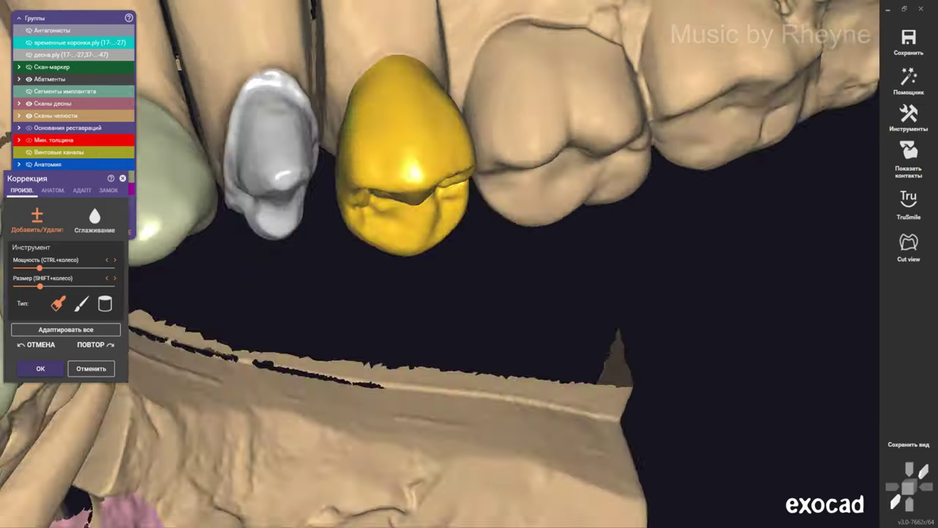
scroll(330, 157, "up", 3)
scroll(329, 157, "up", 2)
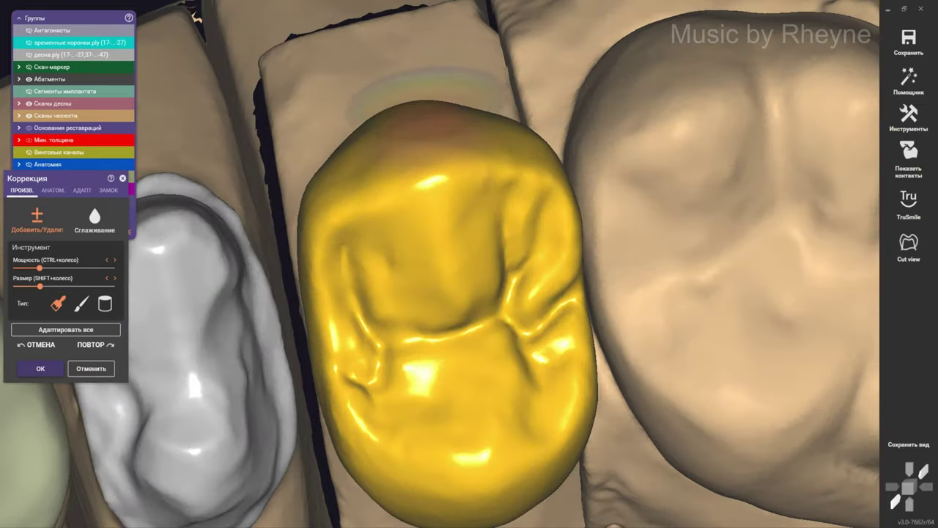
scroll(378, 114, "down", 3)
scroll(377, 113, "down", 2)
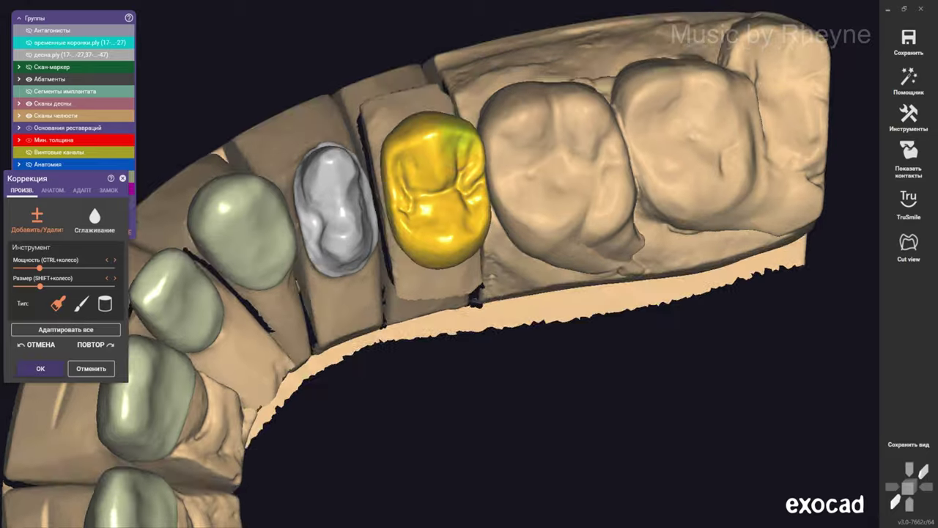
Get a close view of the yellow crown's grooves
right_click_drag(378, 114, 366, 147)
mouse_move(422, 180)
right_mouse_down()
mouse_move(410, 158)
mouse_move(381, 191)
mouse_move(425, 183)
right_mouse_up()
scroll(411, 184, "down", 3)
scroll(425, 183, "up", 4)
scroll(589, 316, "down", 3, "shift")
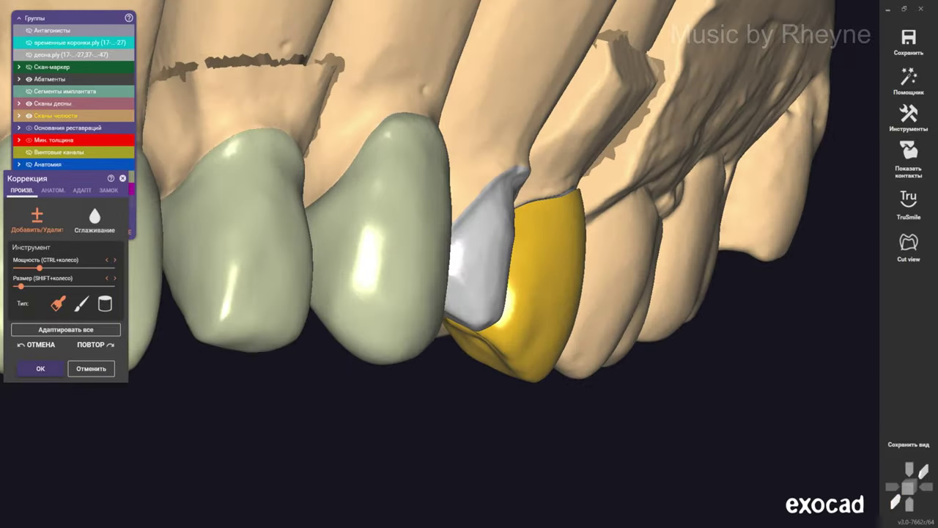
mouse_move(546, 338)
right_mouse_down()
mouse_move(447, 268)
mouse_move(440, 278)
mouse_move(682, 379)
mouse_move(418, 314)
mouse_move(440, 261)
mouse_move(446, 317)
mouse_move(449, 296)
right_mouse_up()
scroll(440, 279, "up", 3)
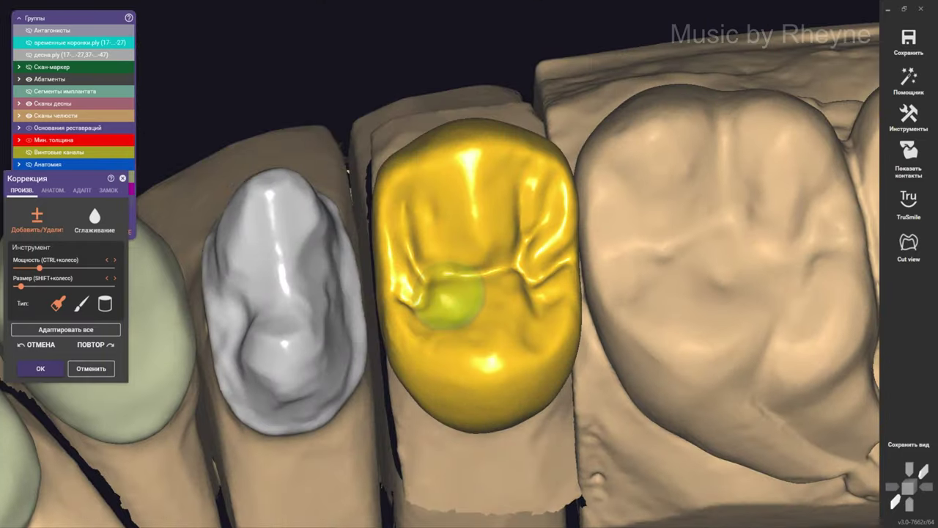
right_click(448, 297)
right_click_drag(424, 233, 440, 263)
Switch to the brush tip type (2) and sculpt new ridges onto the crown's biting surface
key("2")
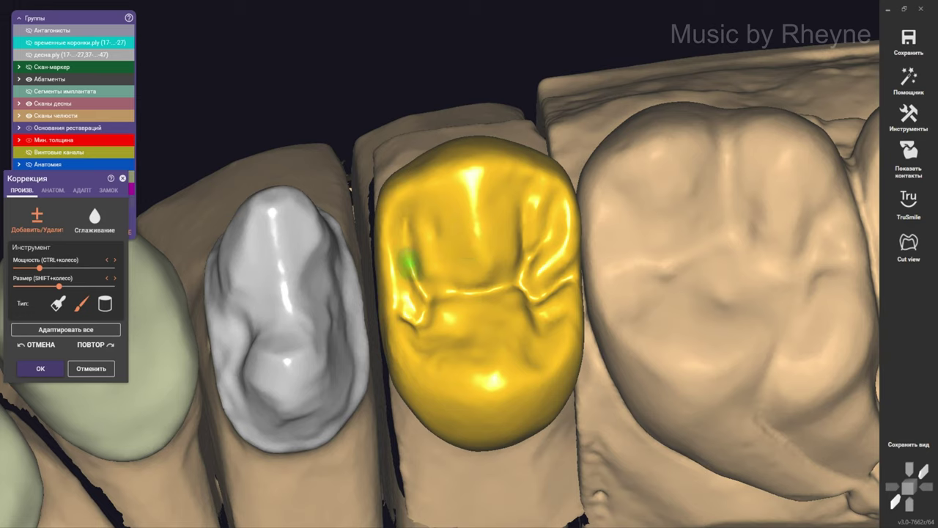
scroll(408, 262, "up", 3)
scroll(400, 234, "up", 2)
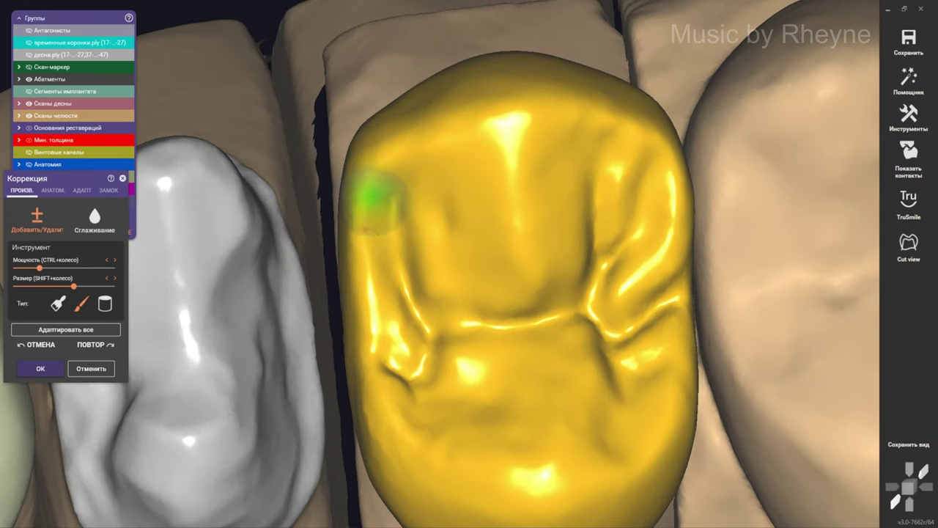
scroll(359, 301, "down", 3, "shift")
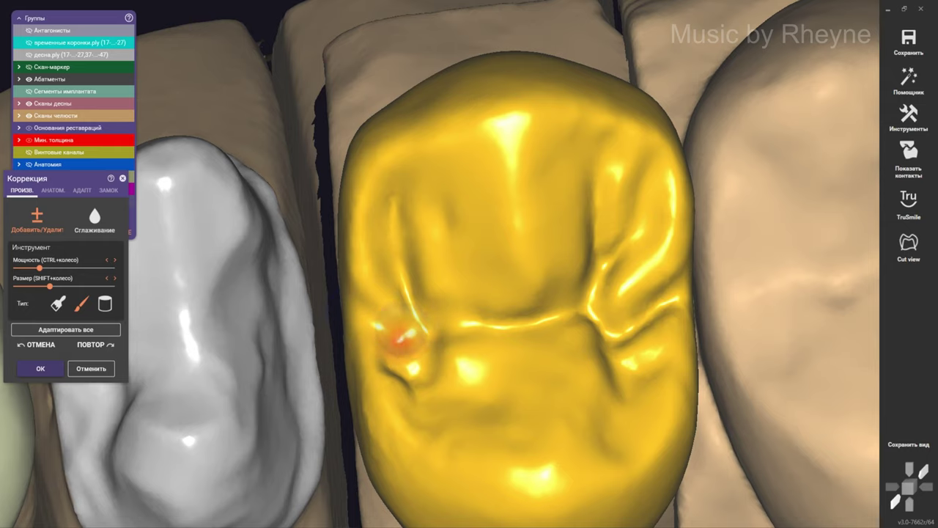
left_click_drag(412, 330, 394, 224)
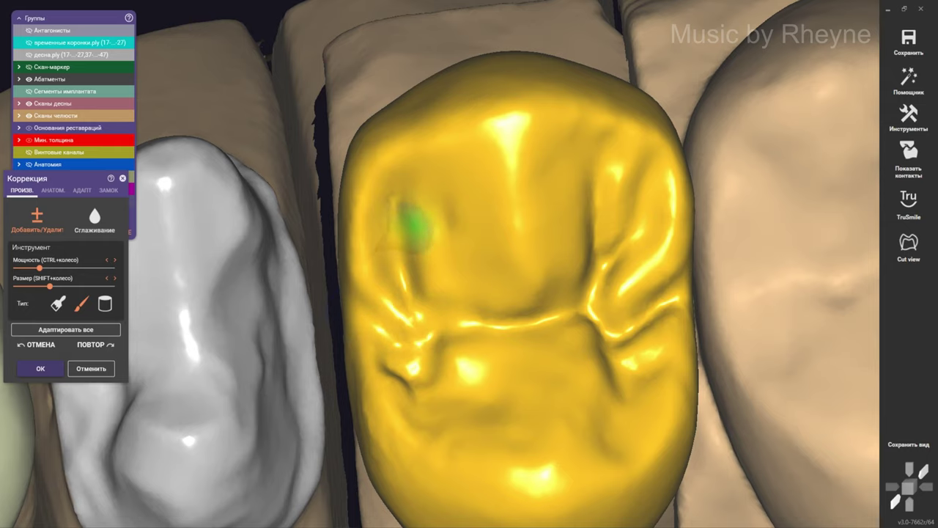
scroll(406, 205, "up", 2)
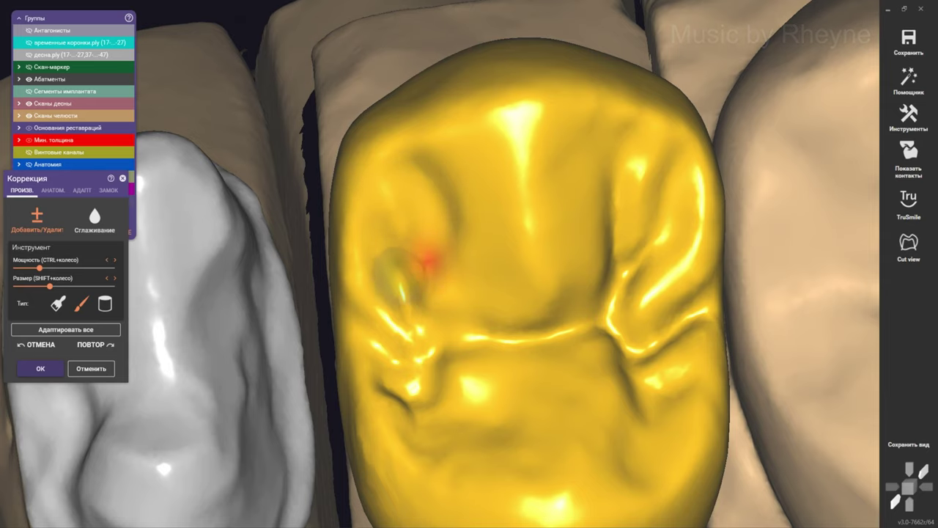
scroll(437, 224, "up", 2, "shift")
Refine the crown's cusp tip and cusp slope with small Добавить/Удалить touches
mouse_move(436, 224)
right_mouse_down()
mouse_move(369, 189)
mouse_move(367, 210)
right_mouse_up()
scroll(403, 235, "down", 4, "shift")
scroll(403, 234, "up", 4, "ctrl")
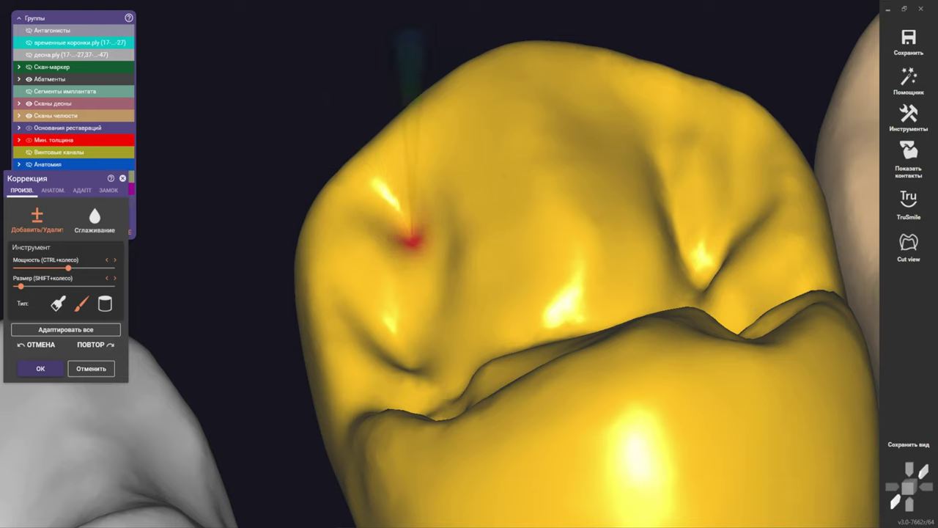
right_click_drag(420, 284, 407, 300)
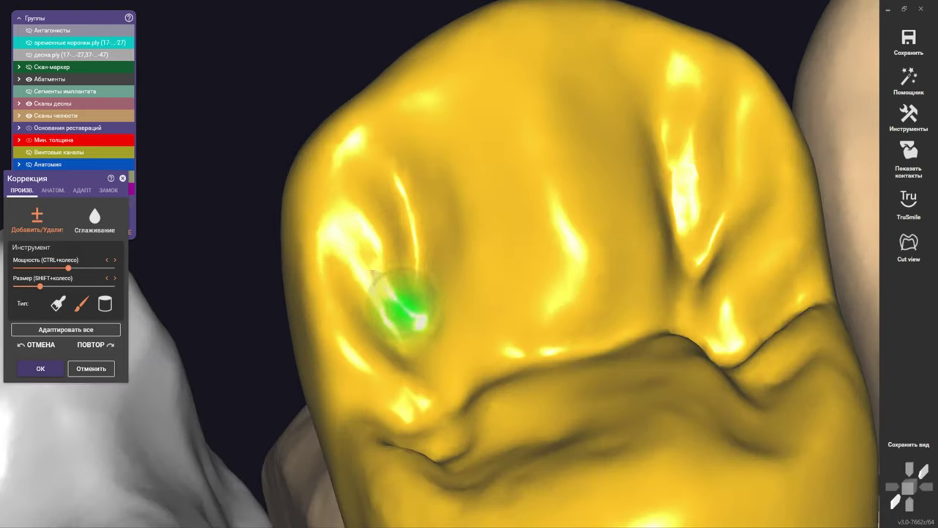
scroll(398, 287, "up", 3, "shift")
mouse_move(352, 192)
right_mouse_down()
mouse_move(346, 184)
mouse_move(436, 224)
right_mouse_up()
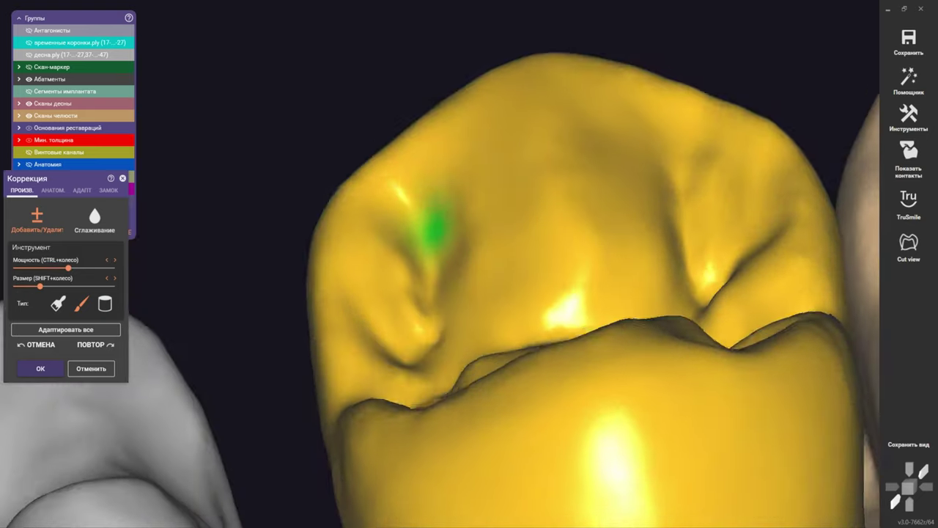
scroll(451, 190, "up", 4, "shift")
scroll(440, 272, "up", 3)
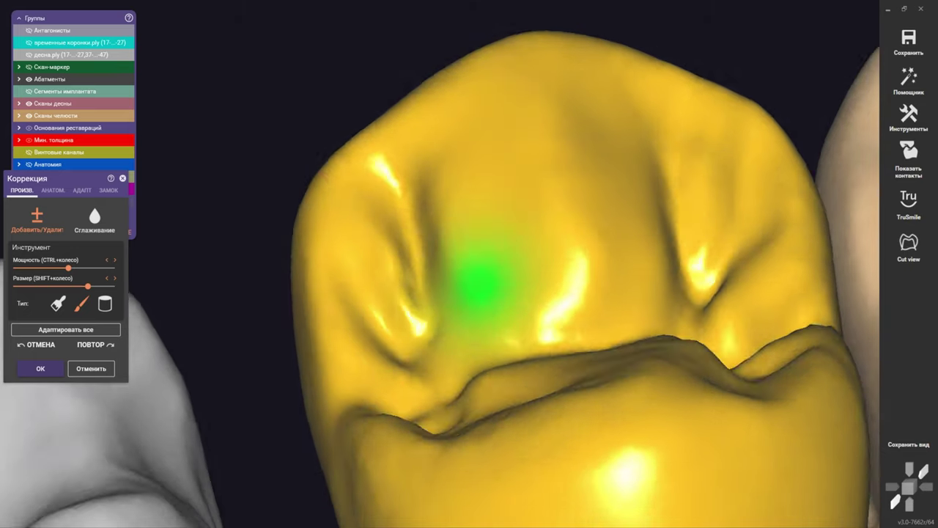
scroll(432, 302, "up", 1, "shift")
right_click_drag(430, 157, 486, 147)
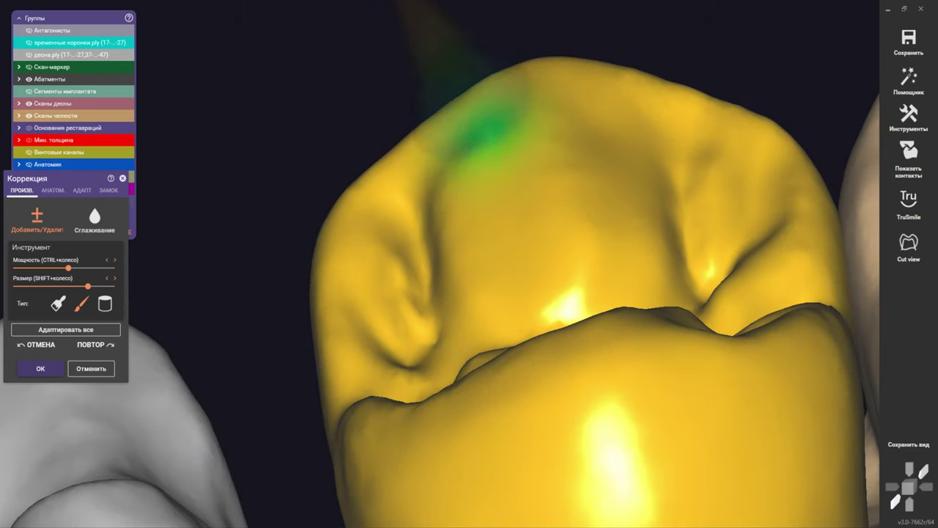
scroll(609, 183, "down", 3, "ctrl")
scroll(528, 99, "down", 2, "shift")
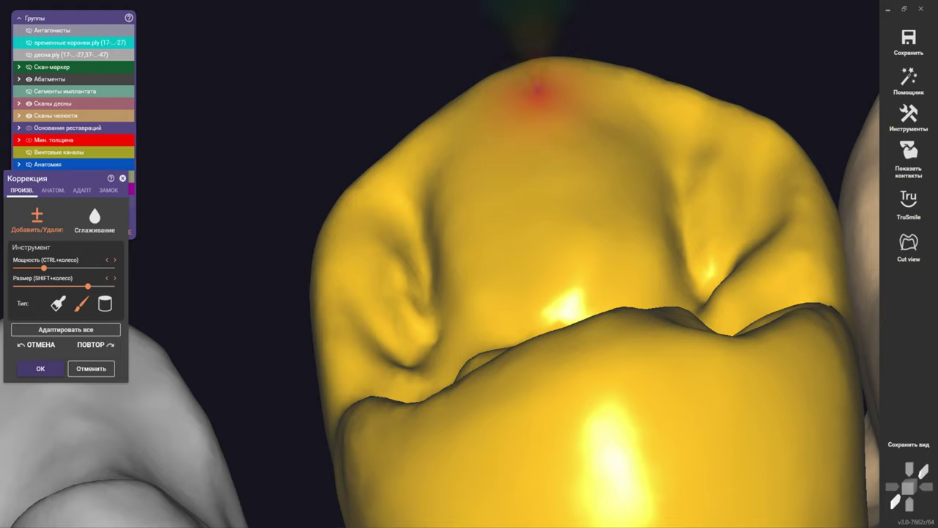
right_click_drag(513, 157, 555, 335)
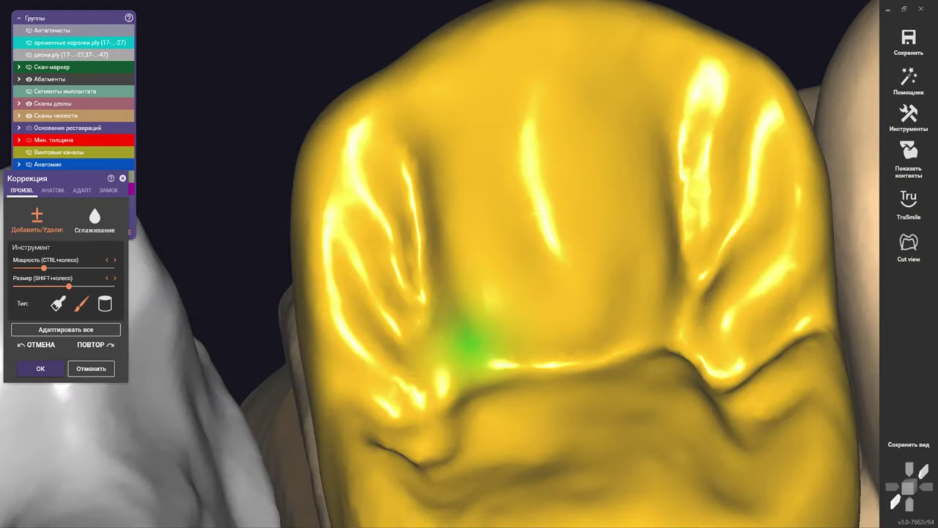
scroll(396, 319, "down", 3)
Refine the crown's occlusal and palatal surfaces, checking it against the anterior row
mouse_move(396, 318)
right_mouse_down()
mouse_move(486, 356)
mouse_move(356, 268)
right_mouse_up()
scroll(356, 268, "up", 3)
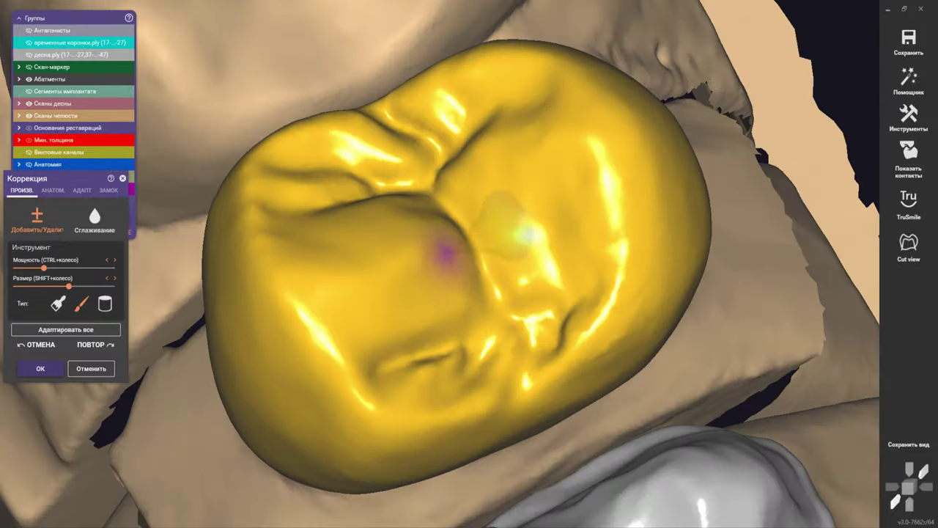
scroll(303, 184, "up", 1)
scroll(293, 209, "up", 2, "shift")
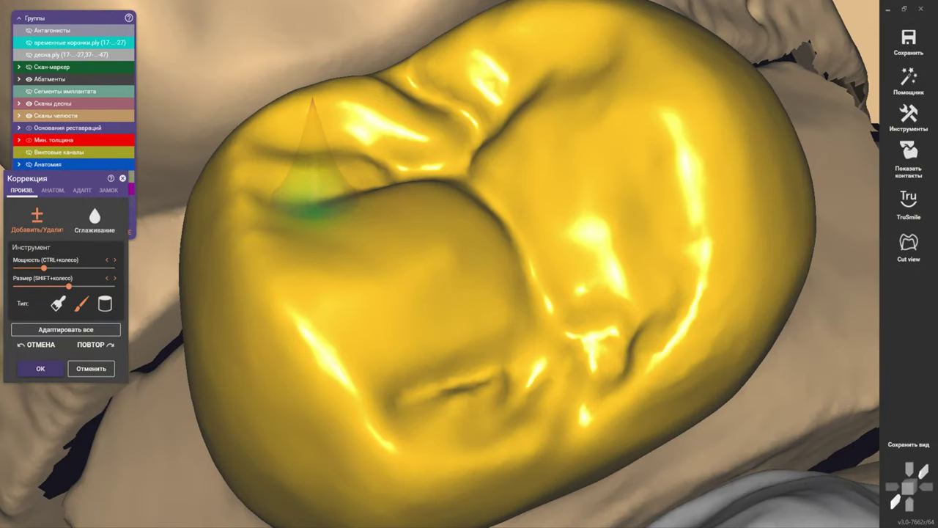
scroll(293, 210, "up", 2)
scroll(293, 212, "up", 1)
scroll(271, 208, "down", 2, "shift")
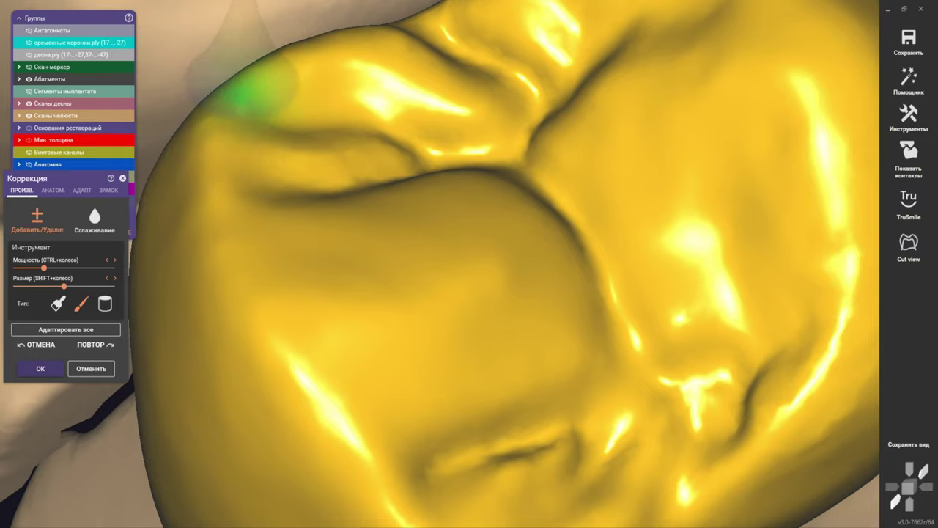
scroll(251, 94, "down", 3)
mouse_move(251, 95)
right_mouse_down()
mouse_move(325, 140)
mouse_move(317, 213)
right_mouse_up()
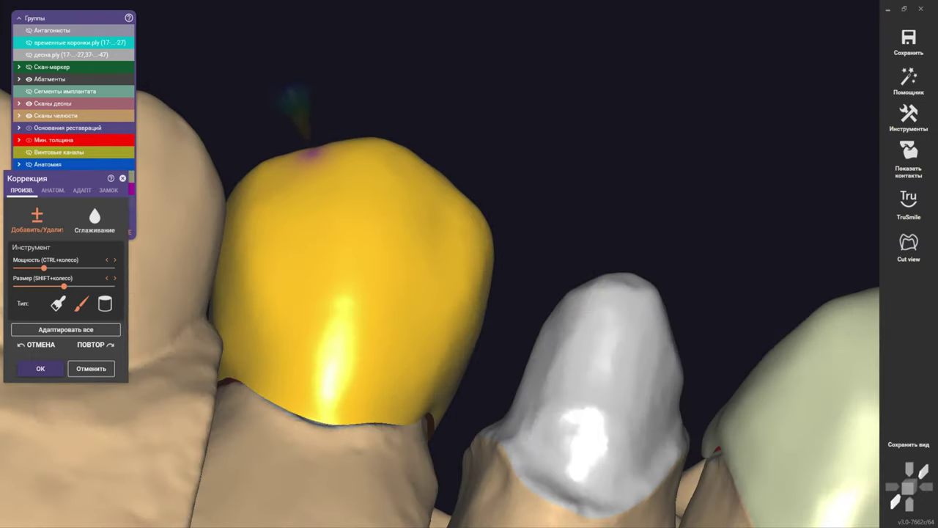
right_click_drag(253, 110, 256, 117)
scroll(319, 197, "up", 2)
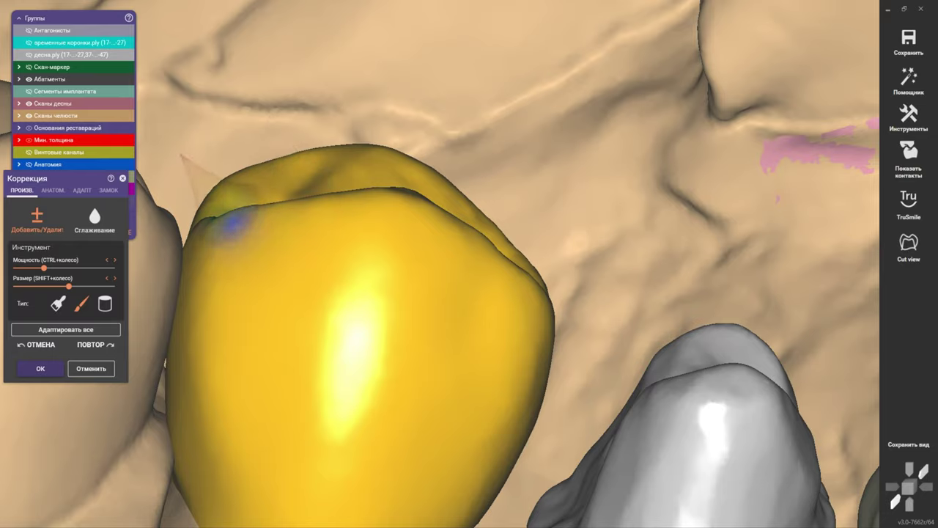
scroll(237, 215, "down", 3)
right_click_drag(245, 356, 287, 210)
scroll(286, 210, "down", 1)
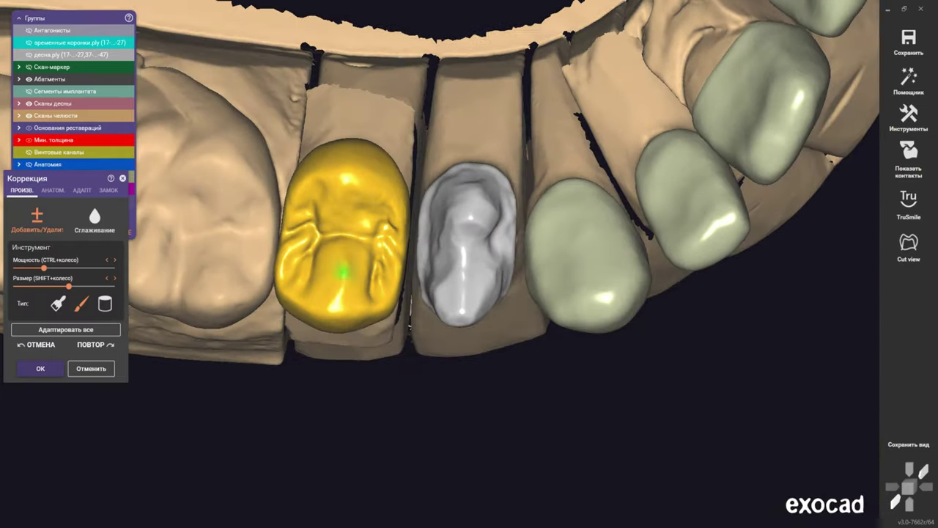
scroll(343, 271, "up", 2)
scroll(343, 186, "up", 2)
scroll(315, 178, "up", 1)
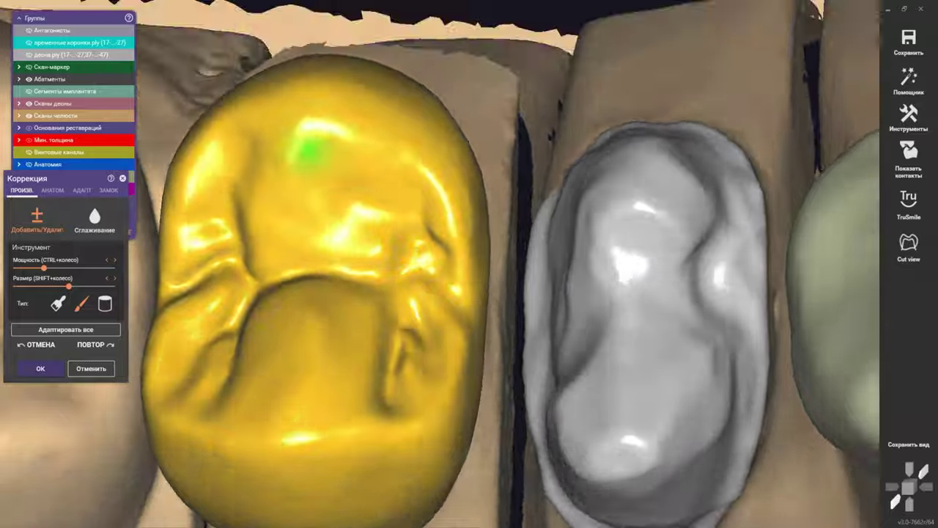
Shape the crown's edges near the gum and along its top edge
right_click_drag(308, 150, 213, 167)
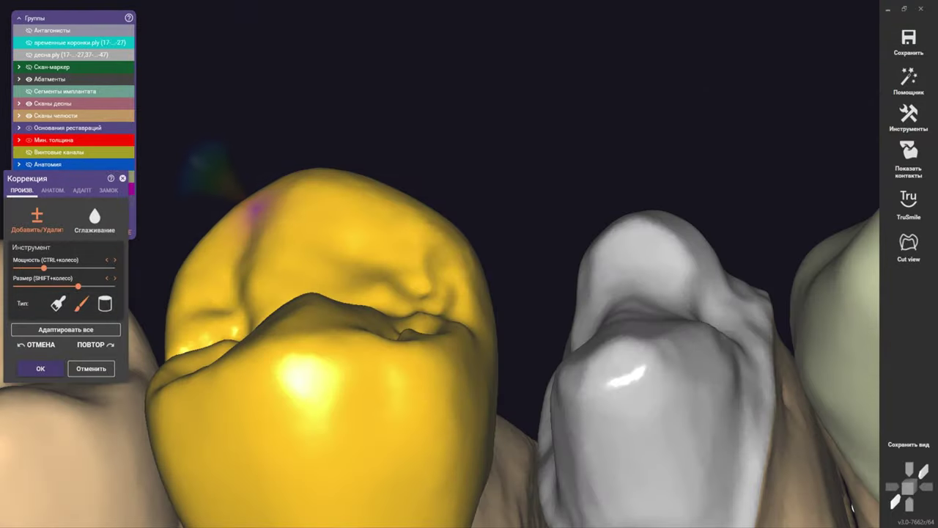
mouse_move(251, 219)
right_mouse_down()
mouse_move(322, 189)
mouse_move(355, 234)
right_mouse_up()
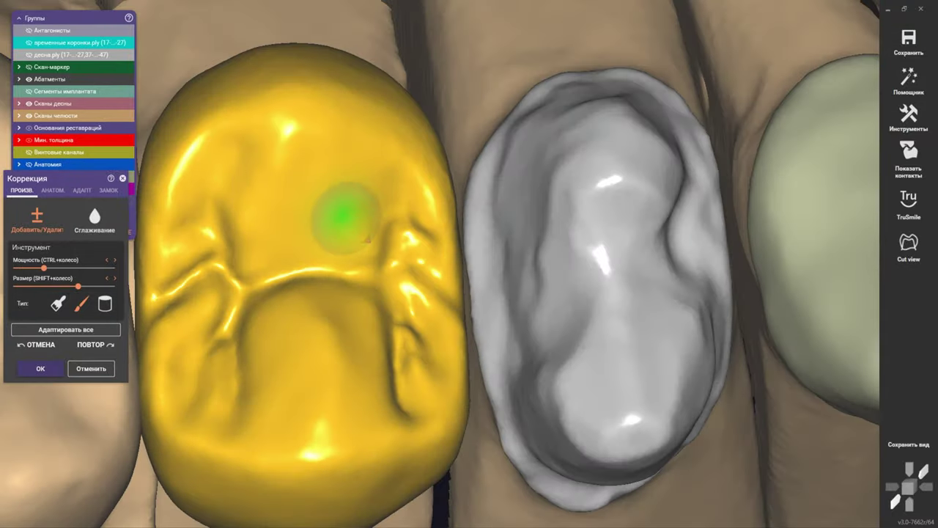
scroll(335, 210, "down", 5)
mouse_move(371, 203)
right_mouse_down()
mouse_move(360, 249)
mouse_move(168, 224)
right_mouse_up()
scroll(304, 266, "up", 3)
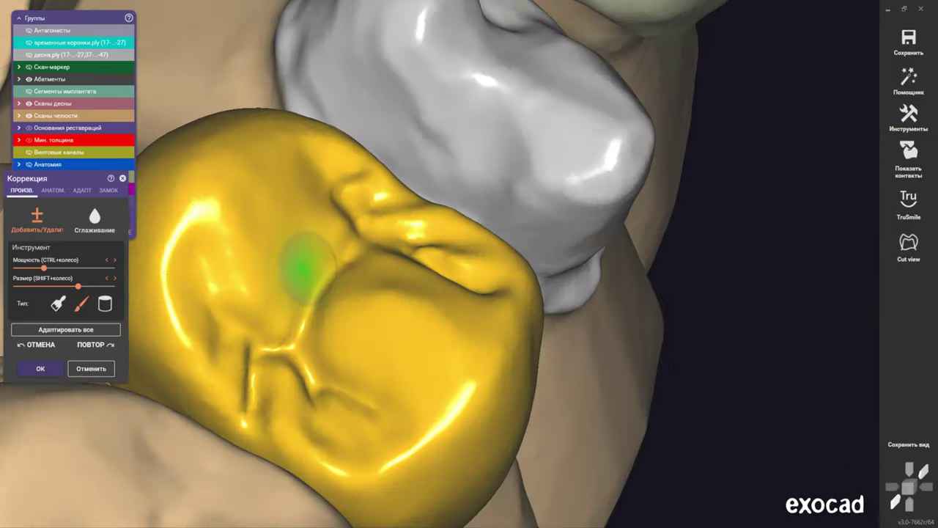
scroll(283, 272, "up", 2)
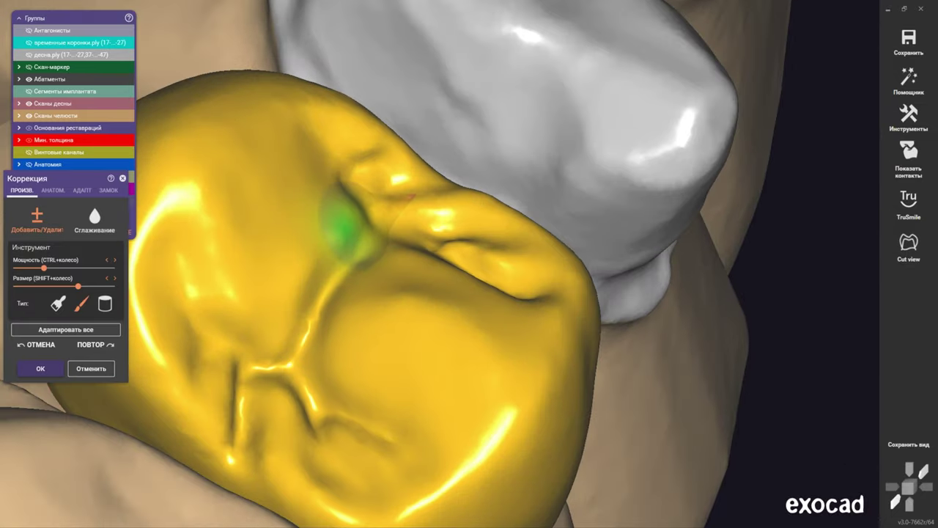
right_click_drag(355, 216, 340, 246)
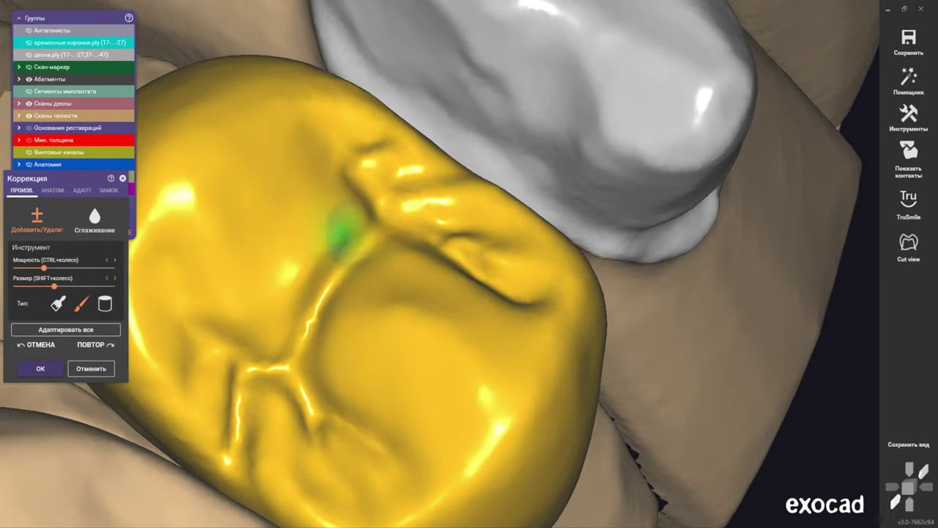
scroll(329, 203, "down", 2)
mouse_move(440, 261)
right_mouse_down()
mouse_move(406, 243)
mouse_move(369, 157)
mouse_move(379, 200)
mouse_move(414, 184)
mouse_move(391, 203)
right_mouse_up()
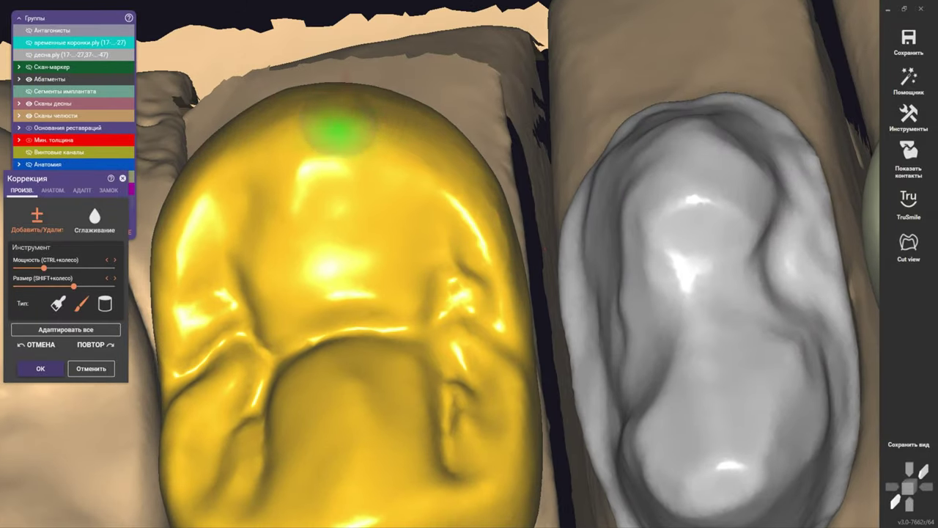
mouse_move(359, 165)
right_mouse_down()
mouse_move(377, 189)
mouse_move(312, 179)
right_mouse_up()
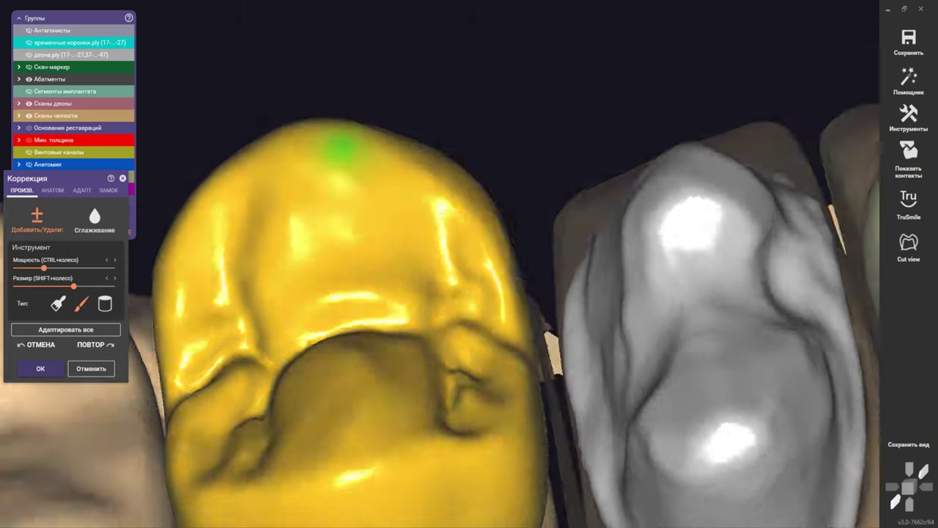
mouse_move(335, 146)
right_mouse_down()
mouse_move(352, 169)
mouse_move(330, 165)
right_mouse_up()
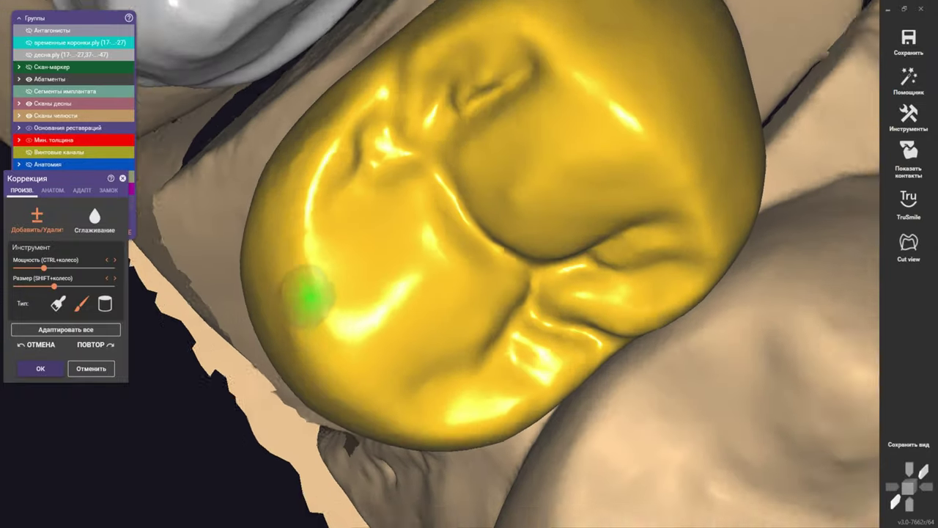
Touch up the crown's cervical palatal area near the gum line with a larger Размер
scroll(308, 294, "up", 2)
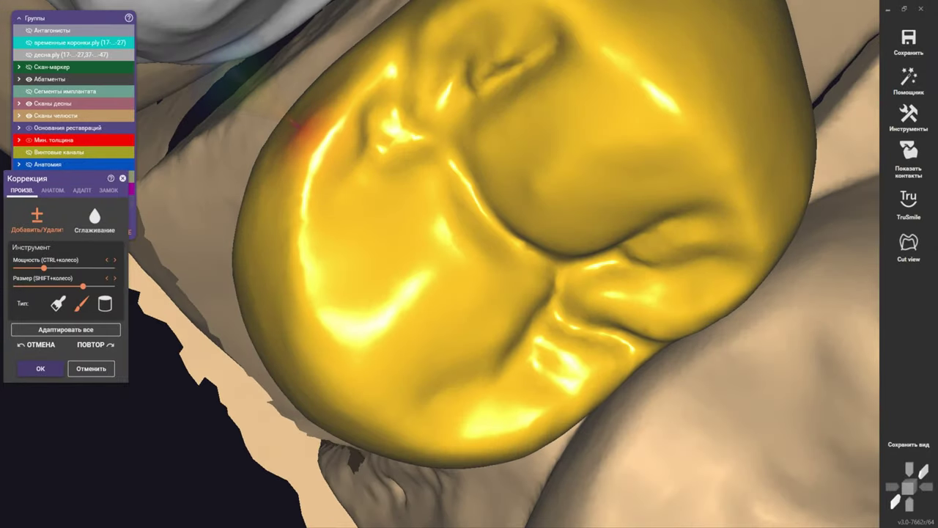
right_click_drag(296, 129, 314, 105)
scroll(257, 103, "up", 2, "shift")
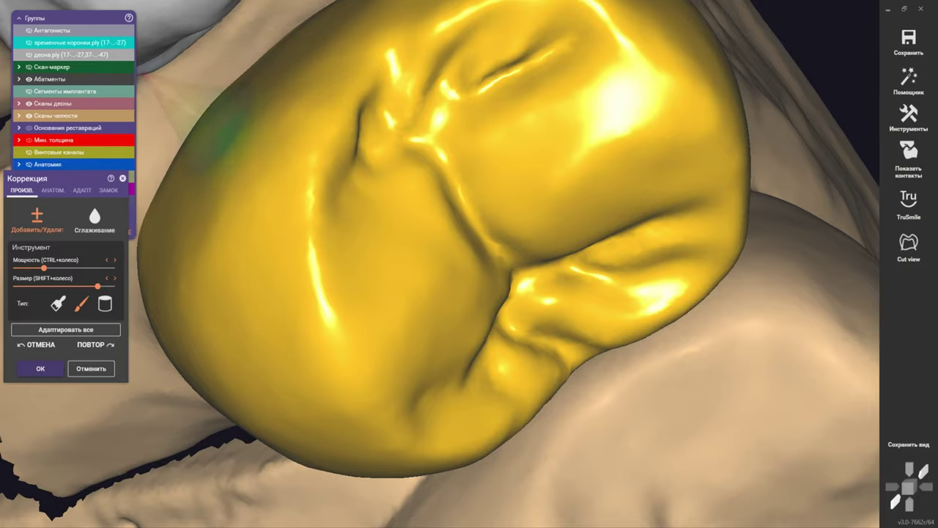
mouse_move(220, 135)
right_mouse_down()
mouse_move(303, 157)
mouse_move(398, 213)
right_mouse_up()
scroll(310, 184, "up", 2)
right_click_drag(310, 184, 412, 249)
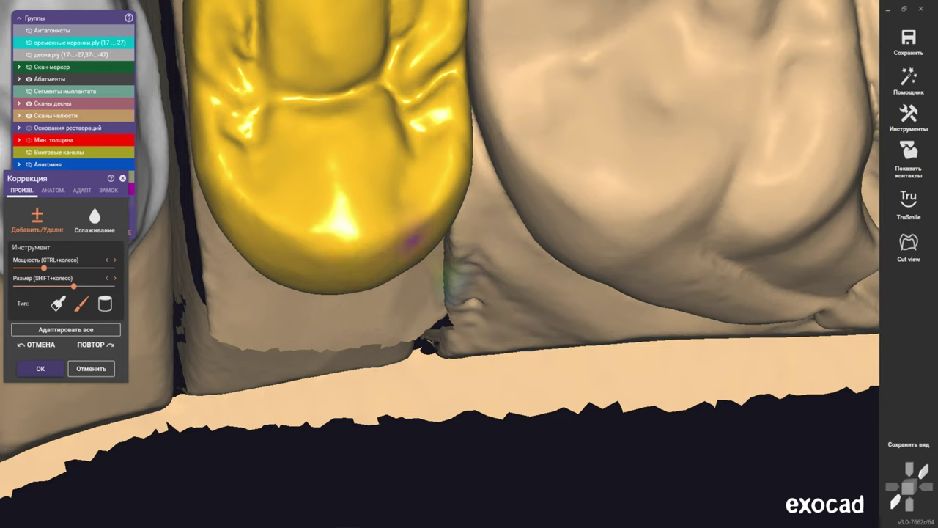
right_click_drag(236, 215, 279, 218)
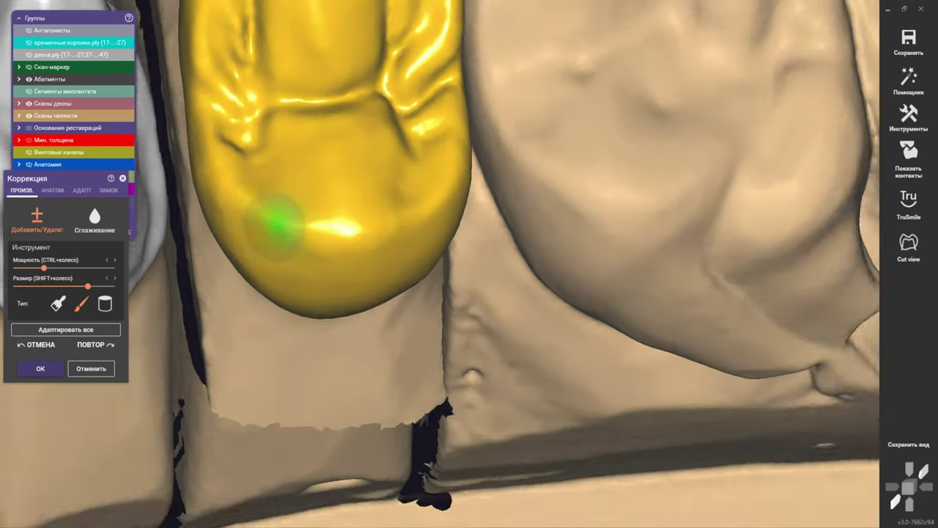
scroll(279, 218, "up", 1)
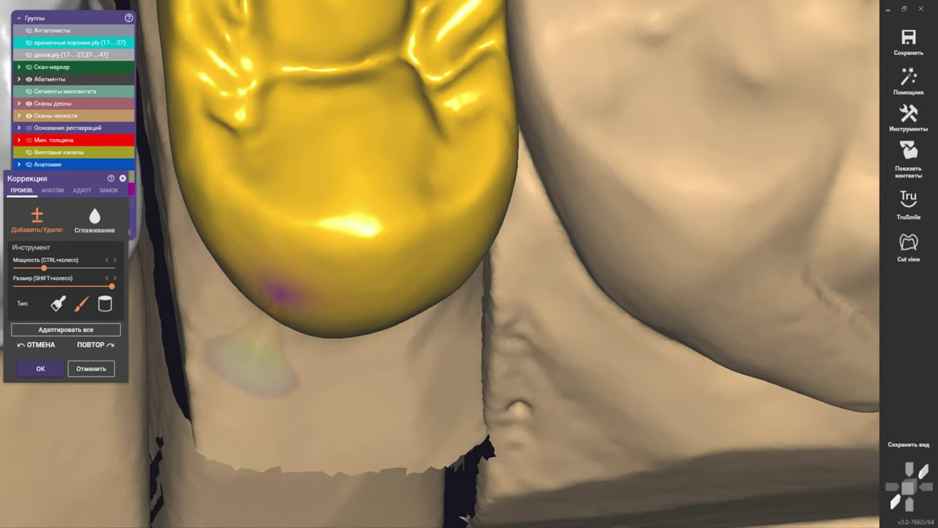
scroll(242, 219, "down", 3)
Inspect the crown's incisal edge from a low side view with neighbouring teeth
right_click_drag(220, 188, 264, 146)
mouse_move(278, 220)
right_mouse_down()
mouse_move(304, 215)
mouse_move(308, 242)
right_mouse_up()
scroll(337, 235, "up", 2)
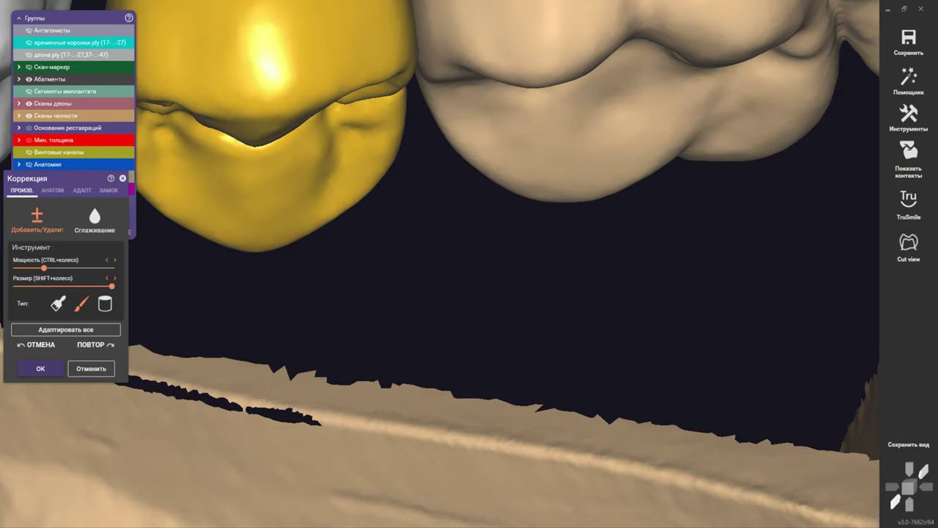
scroll(252, 242, "down", 5)
Check the yellow crown's occlusal contacts against the translucent antagonist from side and angled views
mouse_move(251, 242)
right_mouse_down()
mouse_move(367, 257)
mouse_move(425, 191)
right_mouse_up()
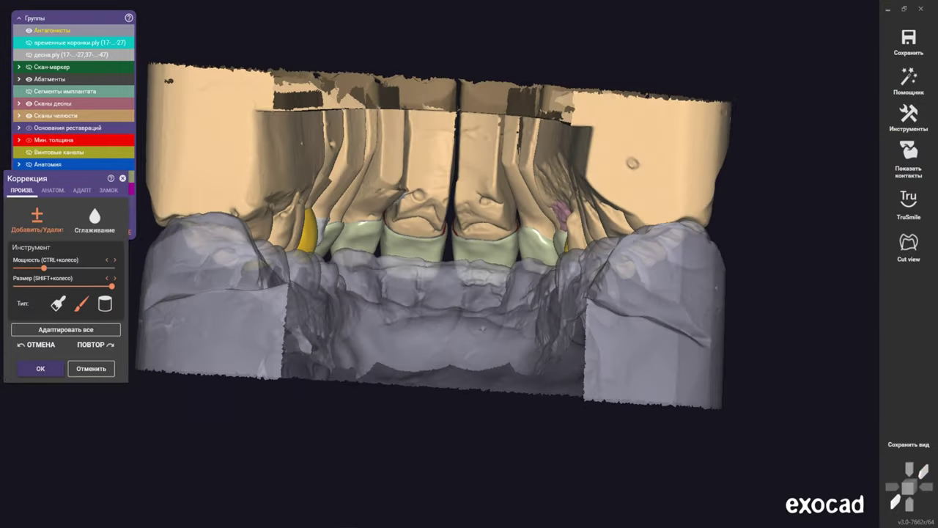
scroll(469, 264, "down", 3)
scroll(469, 264, "up", 3)
scroll(469, 263, "up", 4)
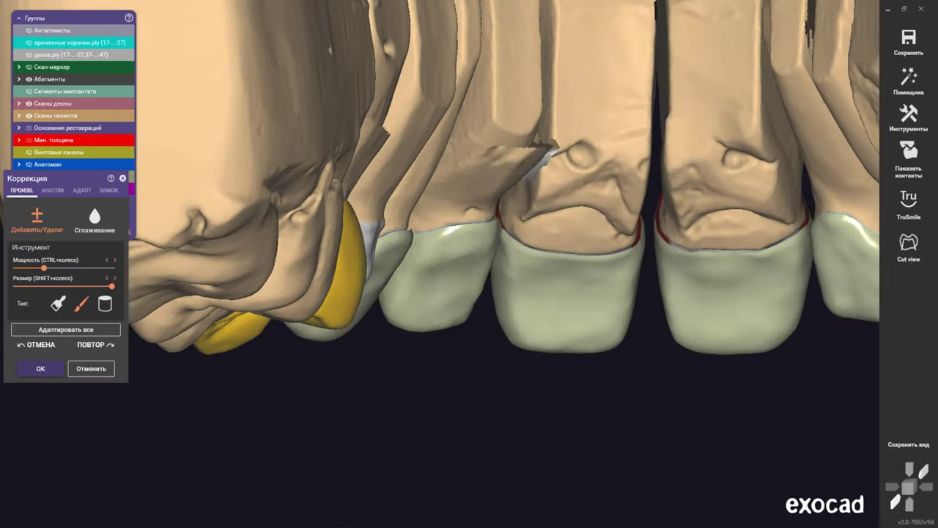
scroll(418, 275, "up", 3)
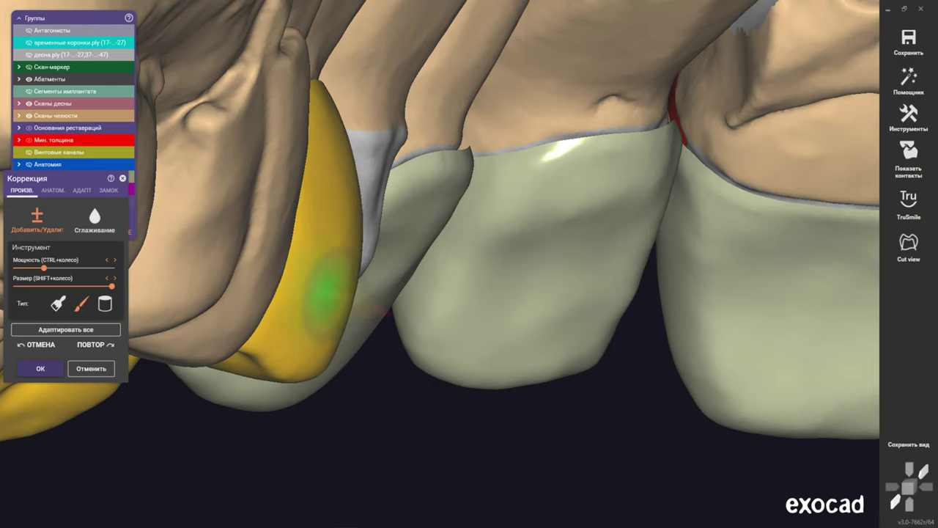
mouse_move(319, 350)
right_mouse_down()
mouse_move(439, 264)
mouse_move(461, 280)
mouse_move(456, 215)
mouse_move(419, 318)
mouse_move(433, 308)
mouse_move(422, 367)
mouse_move(389, 377)
mouse_move(396, 344)
right_mouse_up()
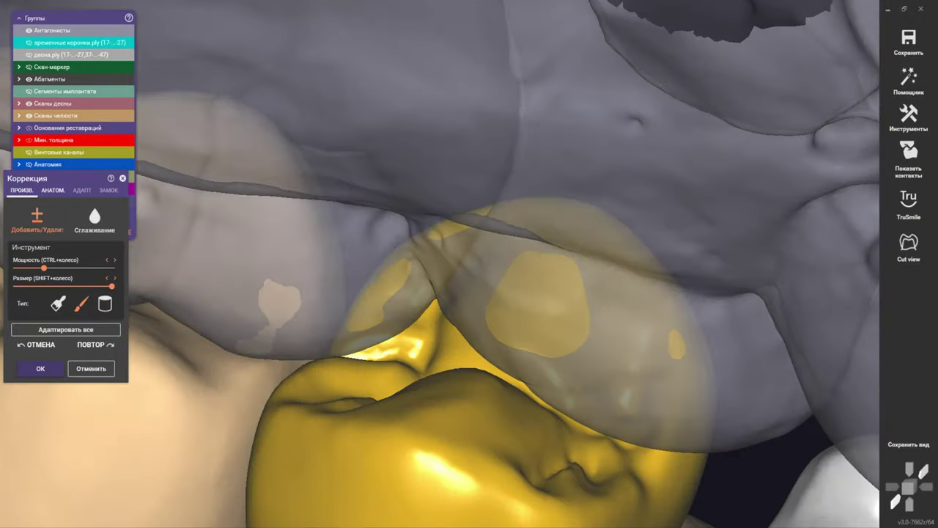
Switch Коррекция to the АНАТОМ. tab and select Бугры to edit the cusps only
left_click(53, 190)
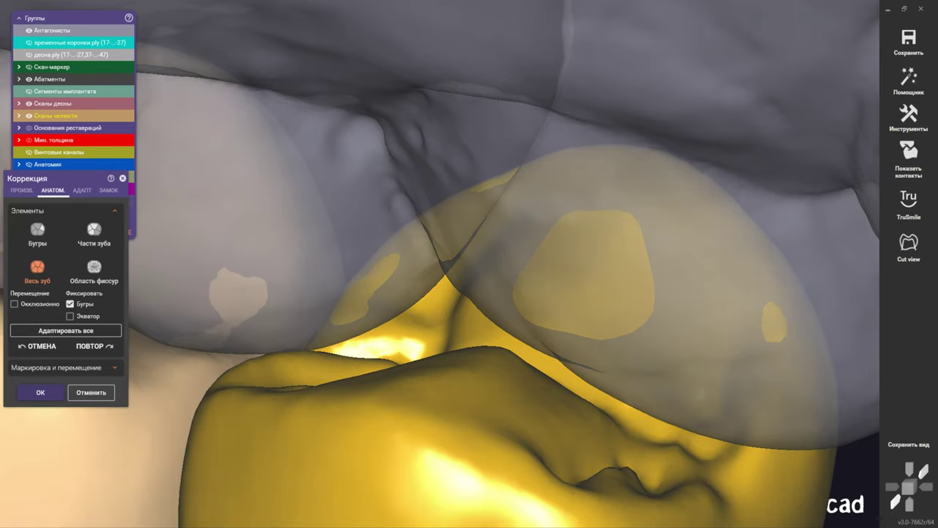
left_click(37, 229)
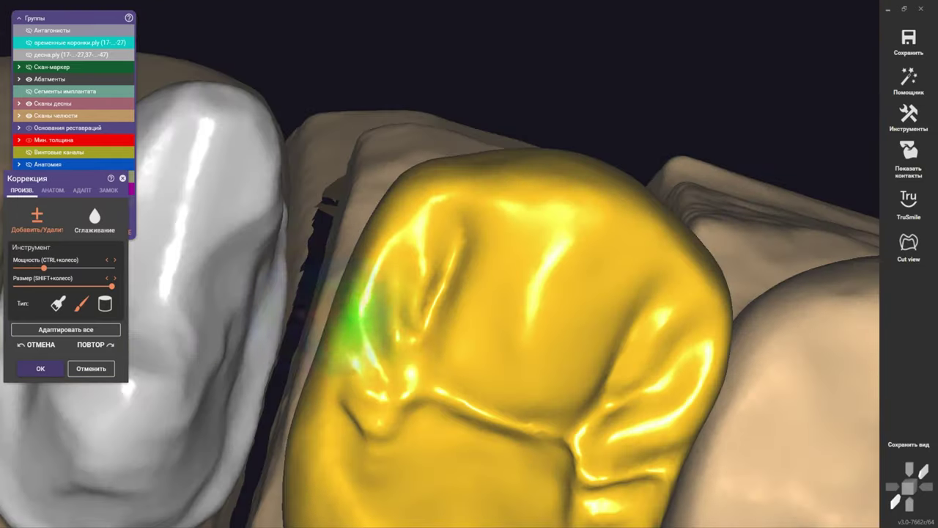
Adjust the Размер brush size in the Коррекция panel
scroll(454, 242, "down", 2, "shift")
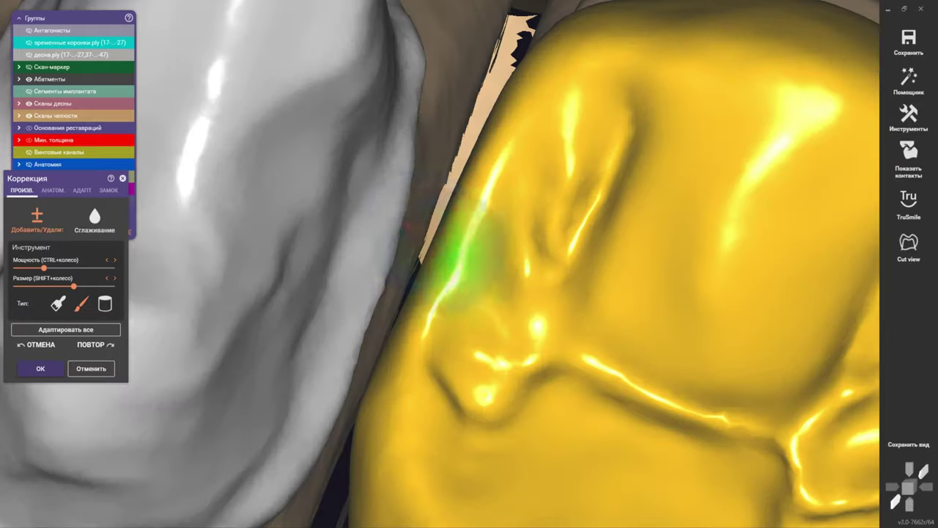
scroll(477, 290, "down", 4, "shift")
scroll(524, 172, "up", 2, "shift")
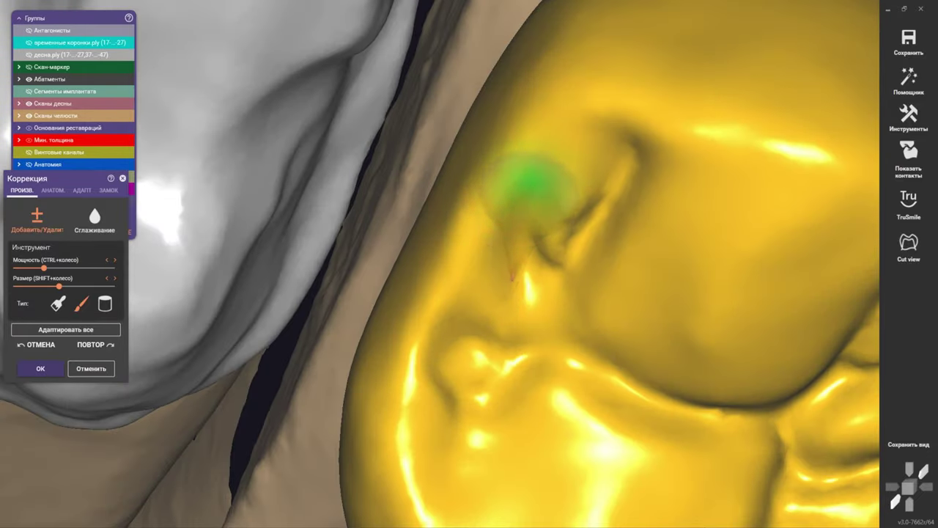
scroll(530, 180, "down", 3)
Switch the premolar crown to АНАТОМ. editing with Область фиссур active
right_click_drag(519, 193, 522, 242)
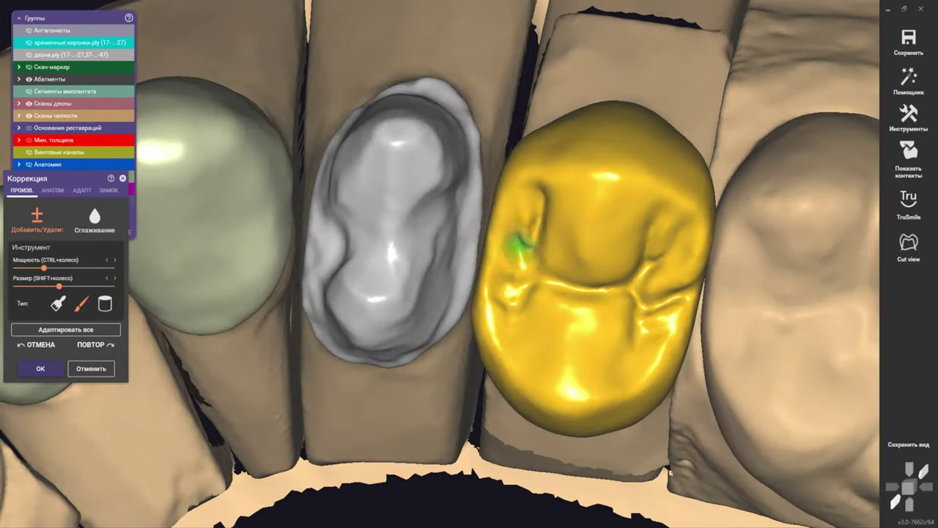
scroll(520, 242, "up", 2)
scroll(542, 198, "up", 2)
scroll(561, 172, "down", 2, "shift")
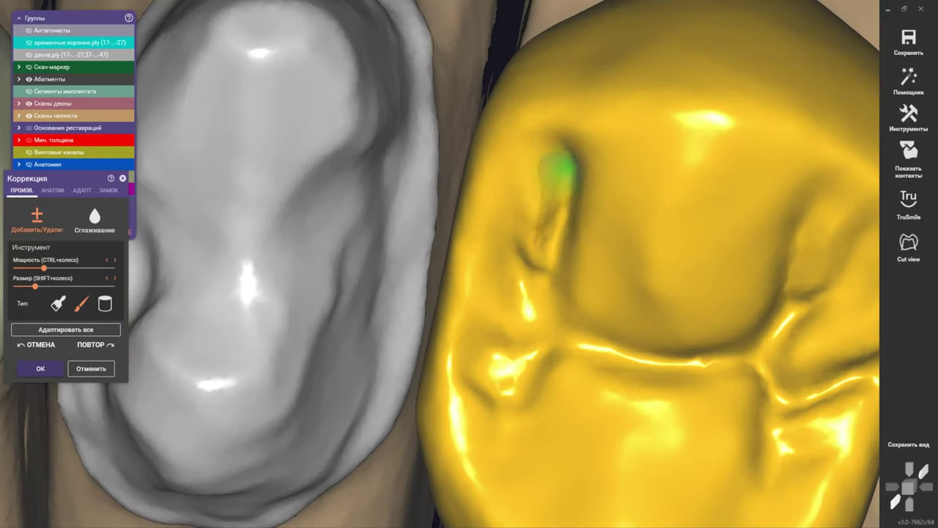
scroll(559, 167, "up", 1)
scroll(555, 210, "up", 2, "shift")
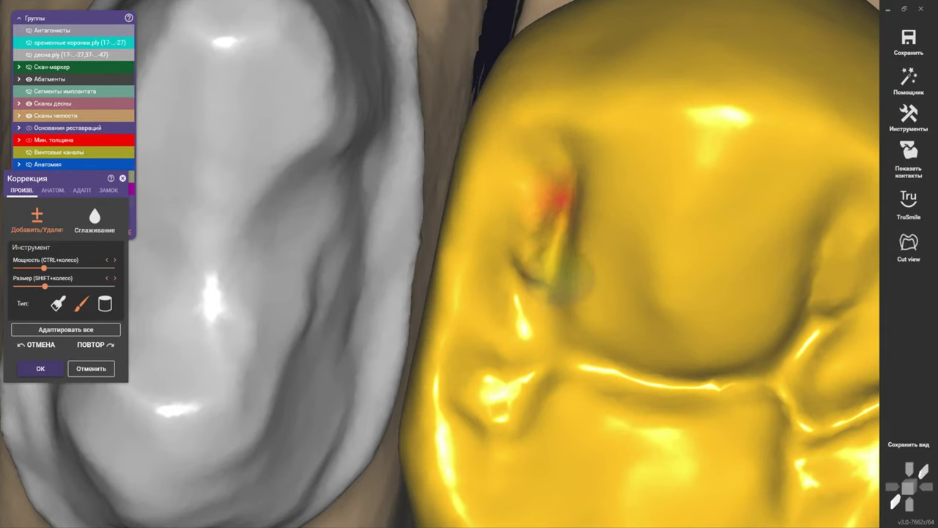
scroll(550, 234, "down", 3)
left_click(52, 190)
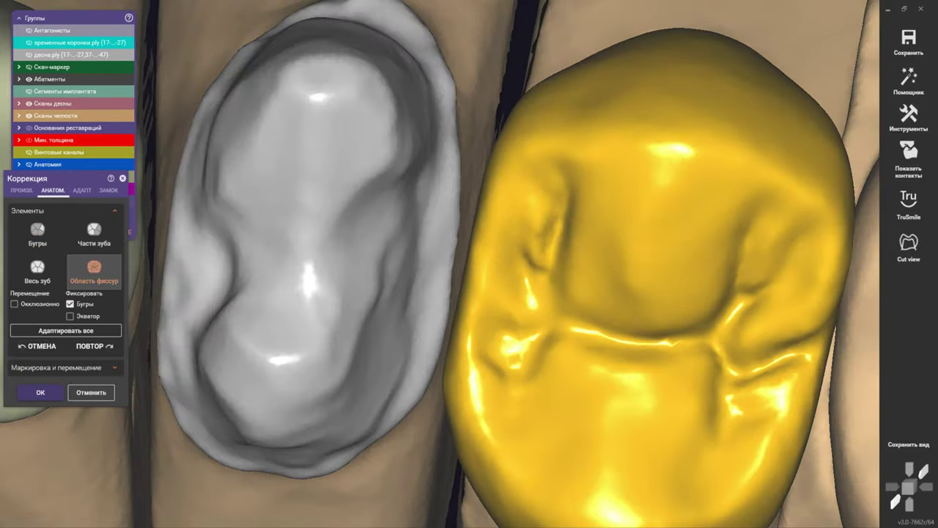
scroll(612, 283, "up", 2)
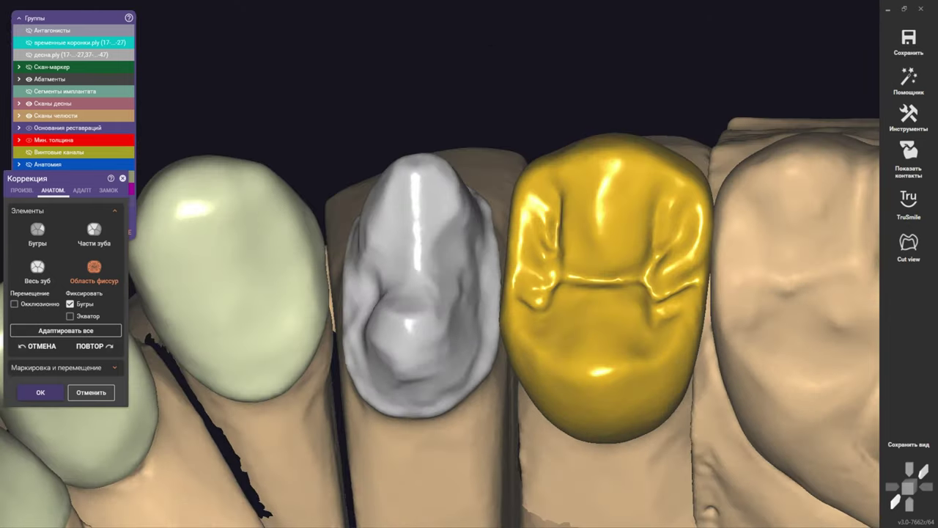
Reshape the grooves near the crown's top pit and mesial pit with the free-form Добавить/Удалить brush
left_click(21, 190)
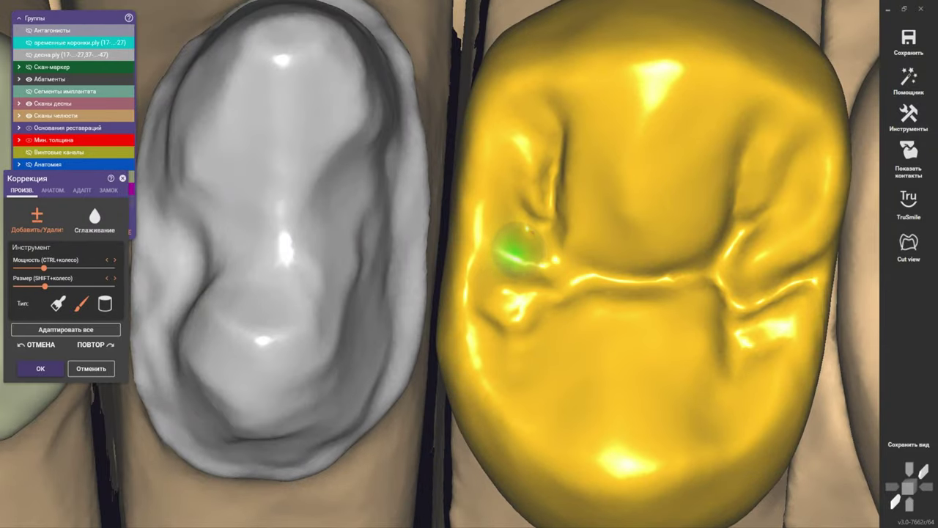
scroll(481, 178, "up", 2)
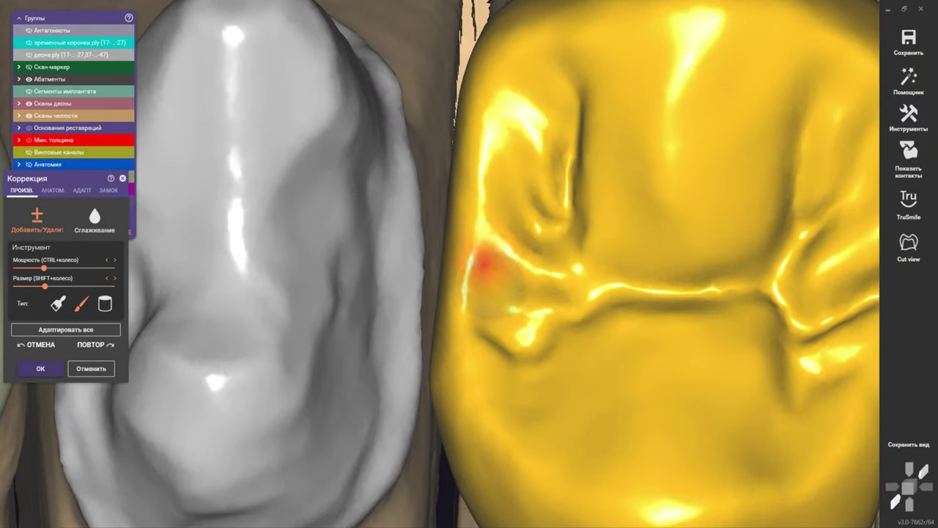
right_click_drag(511, 238, 538, 232)
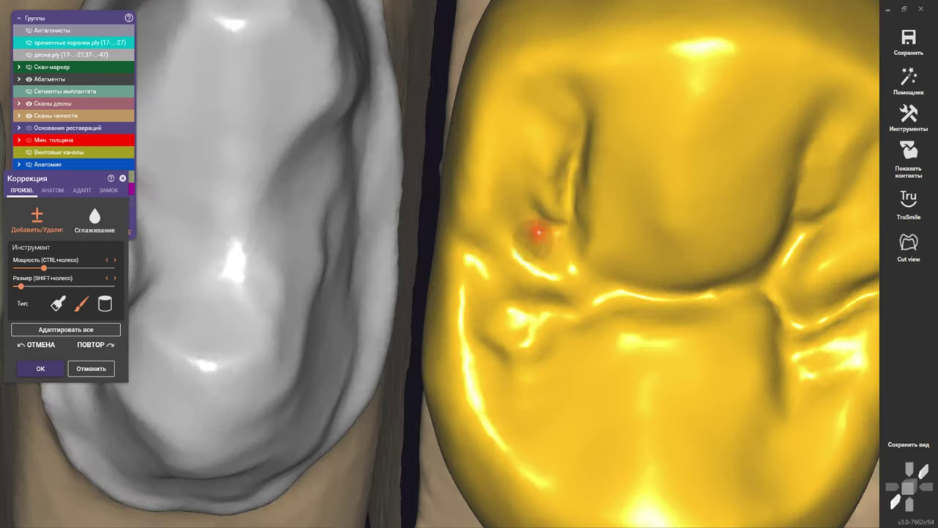
scroll(511, 180, "down", 3)
scroll(499, 217, "up", 1)
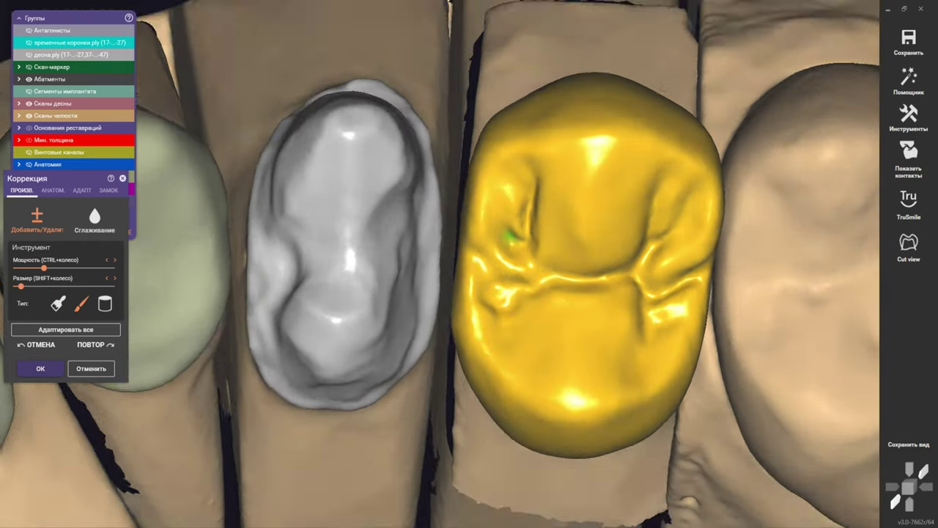
scroll(496, 220, "up", 3)
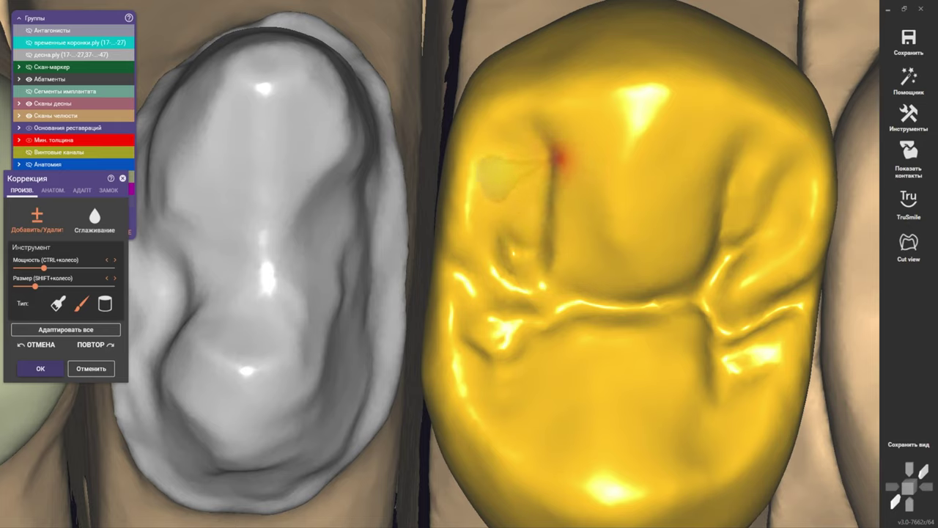
left_click_drag(495, 176, 505, 252)
left_click_drag(568, 273, 555, 266)
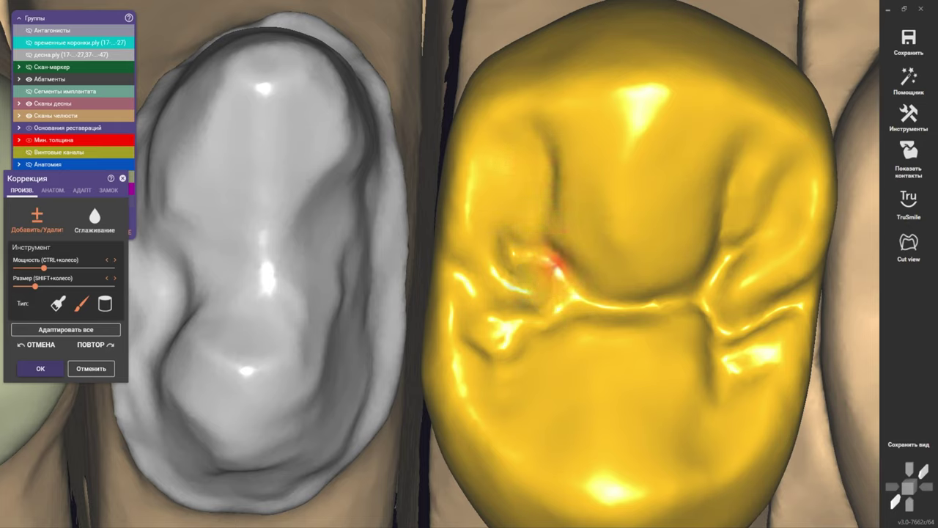
Orbit and zoom around the yellow crown to check the sculpted grooves from side and occlusal views
mouse_move(557, 283)
right_mouse_down()
mouse_move(520, 210)
mouse_move(509, 157)
mouse_move(485, 139)
right_mouse_up()
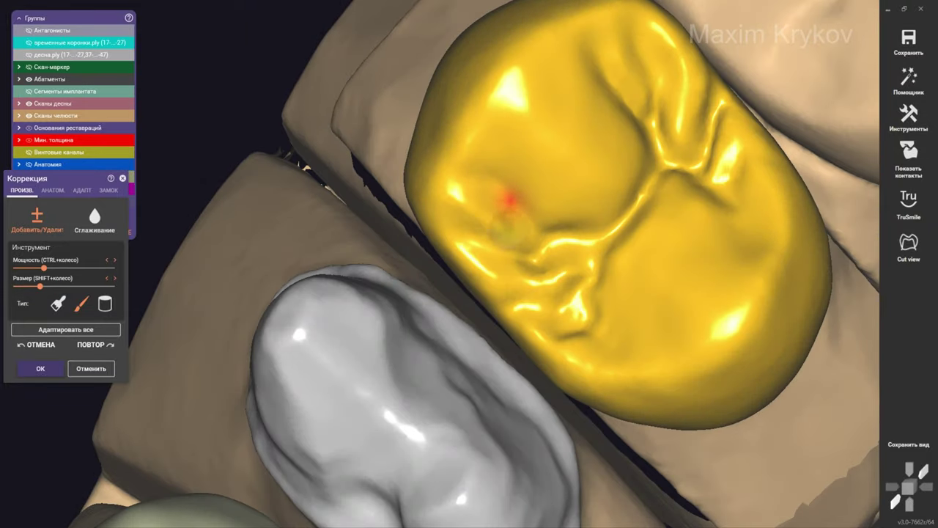
scroll(569, 216, "up", 2)
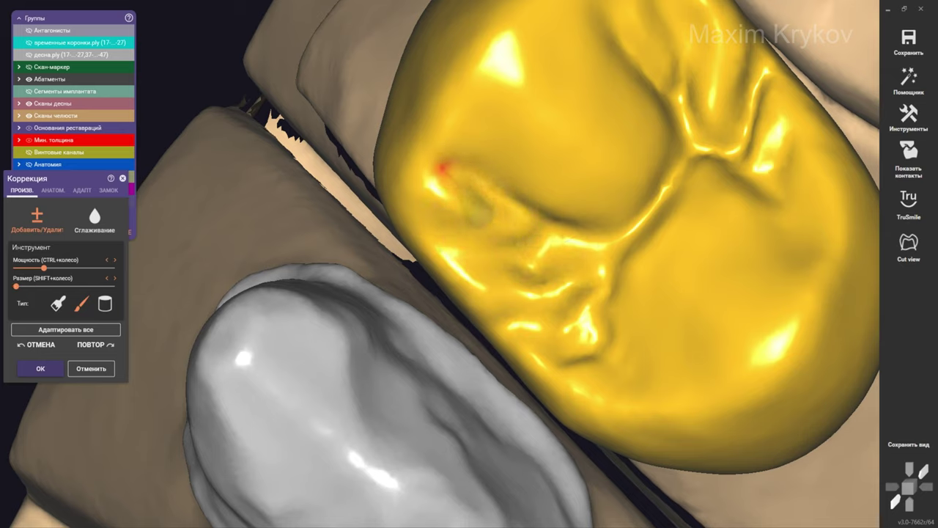
scroll(478, 180, "down", 3)
right_click_drag(478, 181, 440, 235)
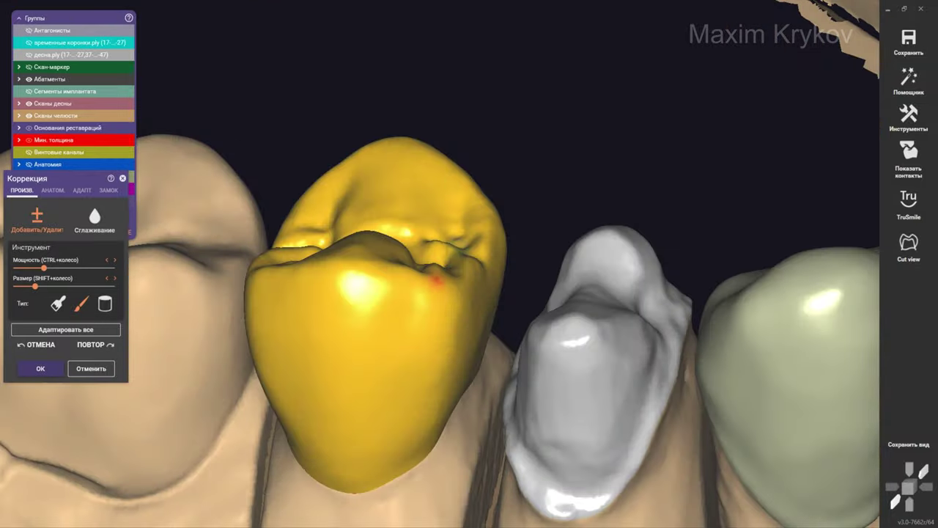
mouse_move(367, 272)
right_mouse_down()
mouse_move(340, 216)
mouse_move(388, 300)
right_mouse_up()
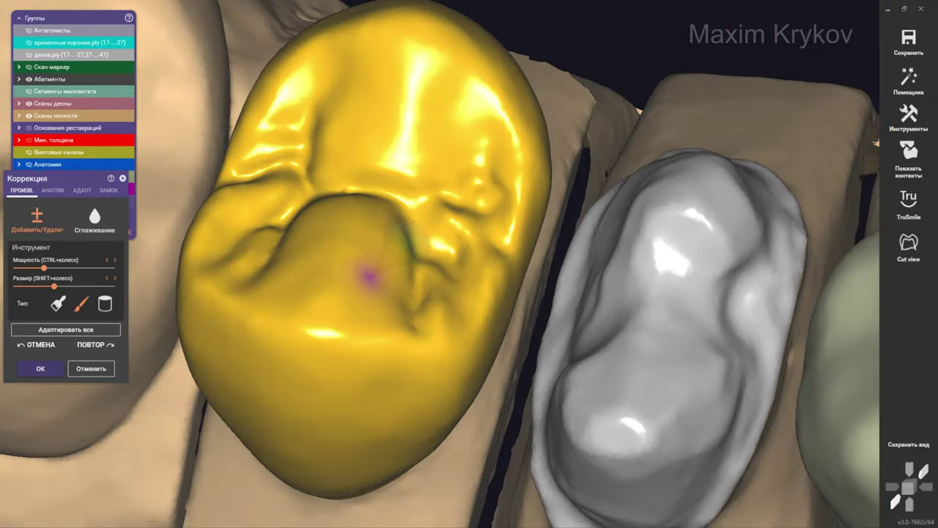
scroll(330, 286, "down", 3)
scroll(345, 341, "up", 4)
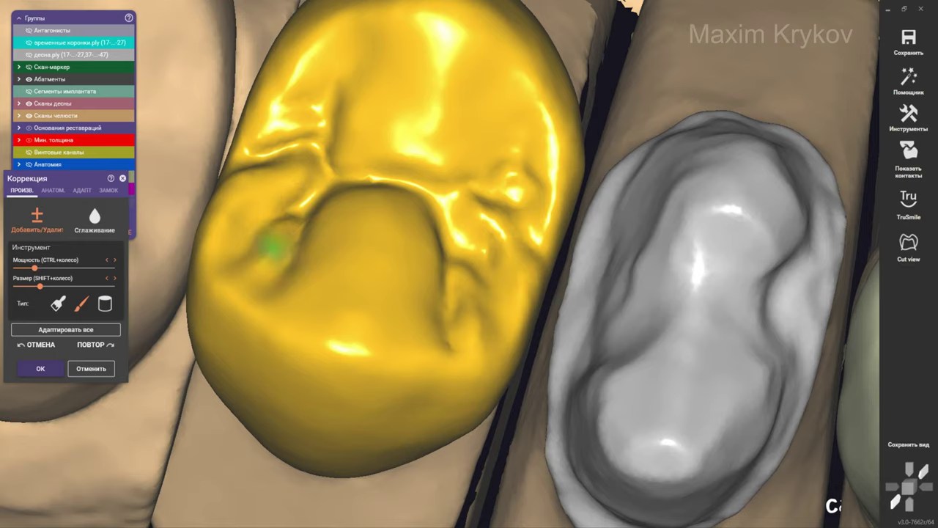
scroll(311, 217, "down", 2)
scroll(419, 262, "up", 2)
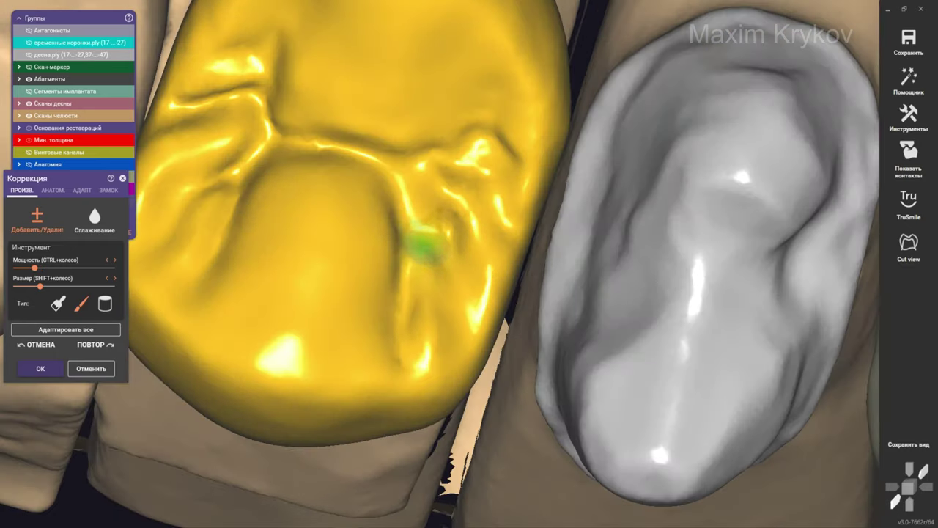
scroll(429, 245, "down", 3)
scroll(388, 241, "up", 3)
scroll(440, 238, "up", 2)
scroll(448, 249, "up", 1)
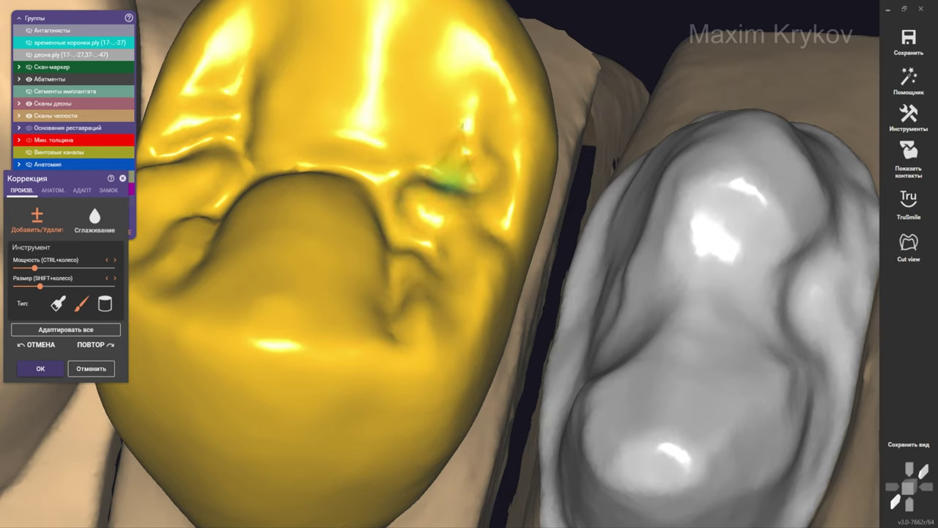
right_click_drag(405, 197, 453, 140)
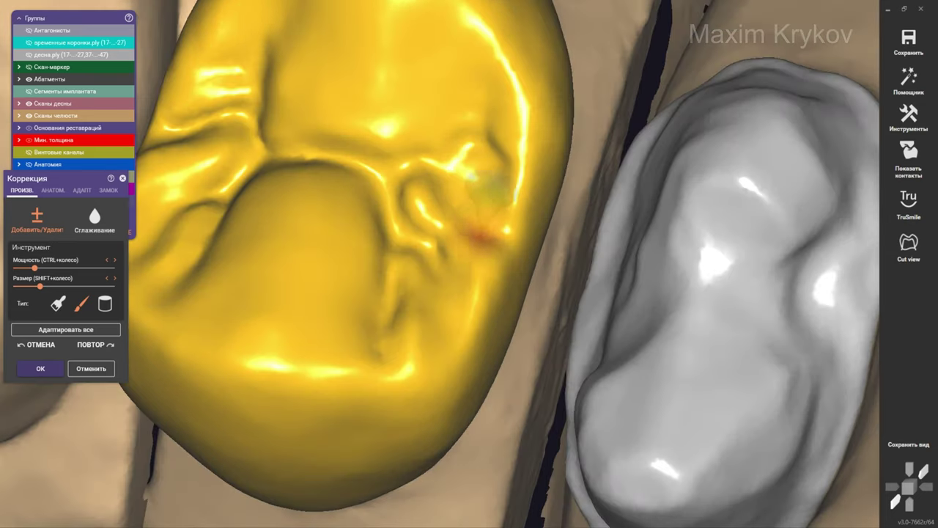
scroll(462, 213, "down", 2)
scroll(476, 220, "up", 1)
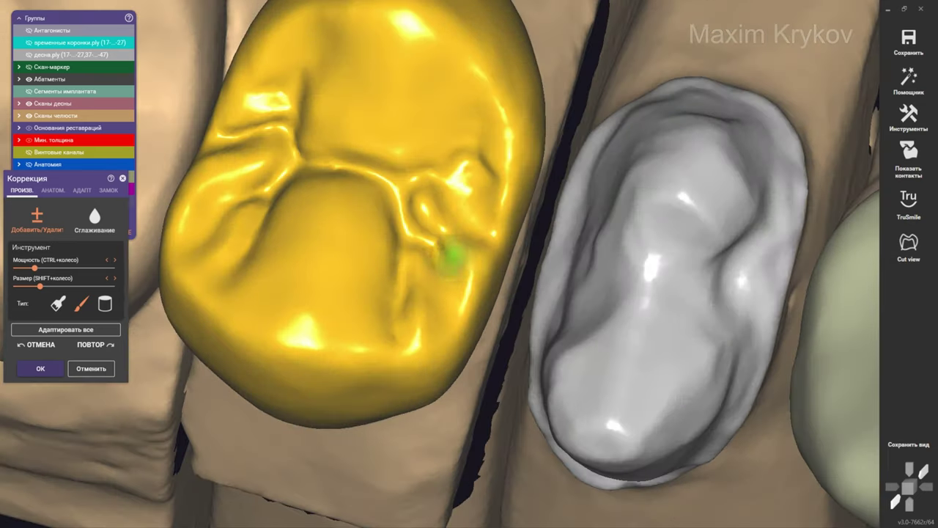
scroll(446, 256, "up", 2)
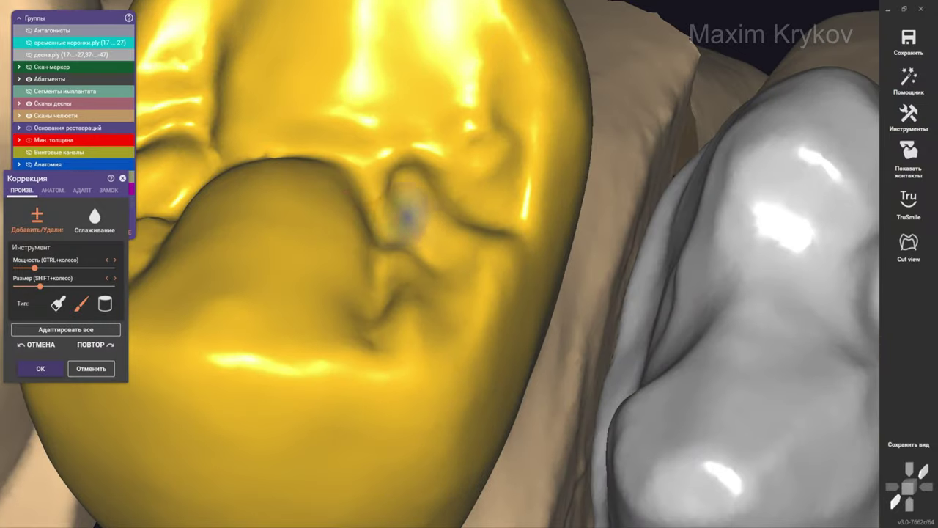
scroll(414, 212, "down", 3)
right_click_drag(450, 220, 477, 272)
scroll(465, 289, "up", 2)
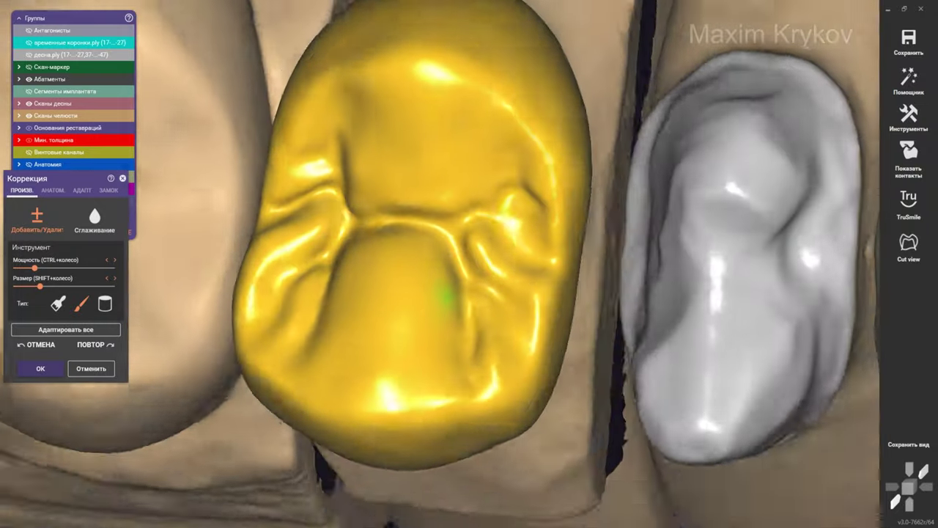
scroll(440, 255, "up", 1)
scroll(437, 239, "down", 2)
Deepen the yellow crown's central fissure by dragging the anatomical fissure area
left_click(52, 190)
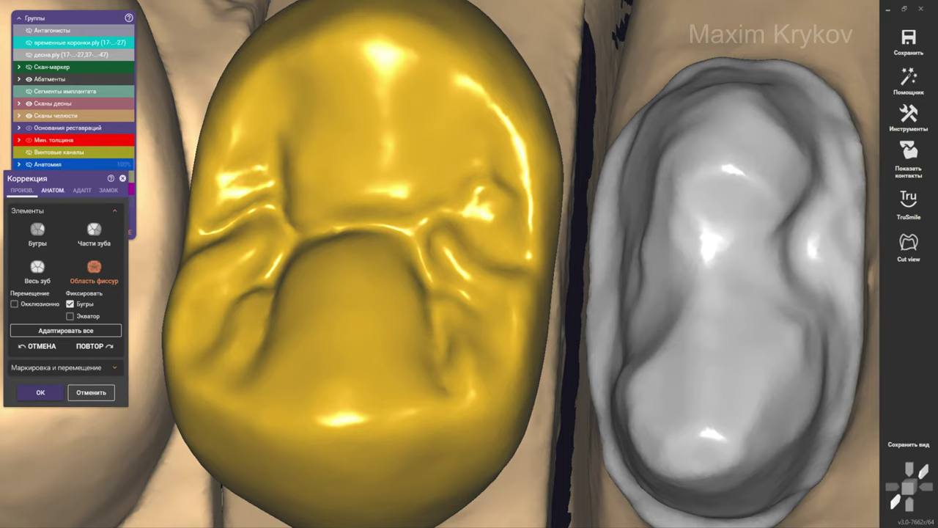
scroll(323, 245, "down", 3)
mouse_move(322, 245)
right_mouse_down()
mouse_move(290, 218)
mouse_move(326, 214)
right_mouse_up()
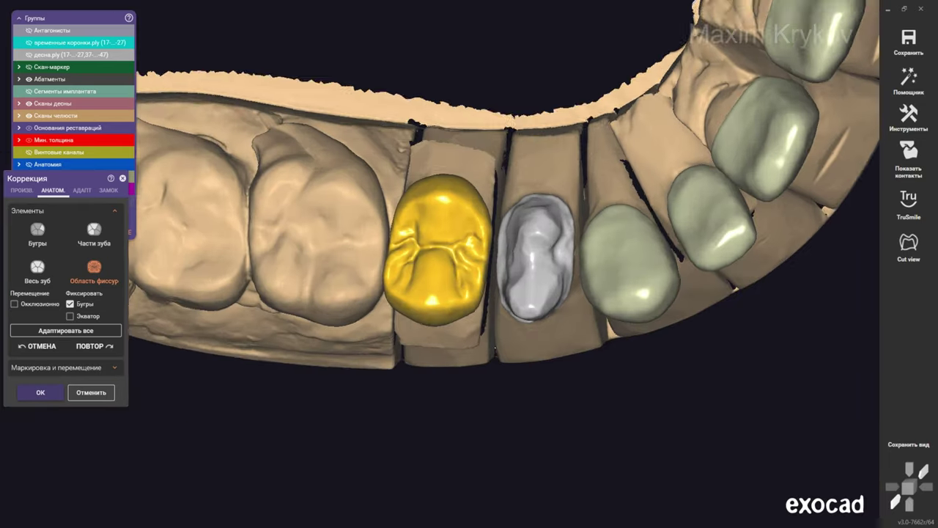
scroll(286, 215, "up", 2)
scroll(227, 297, "up", 2)
scroll(398, 249, "up", 2)
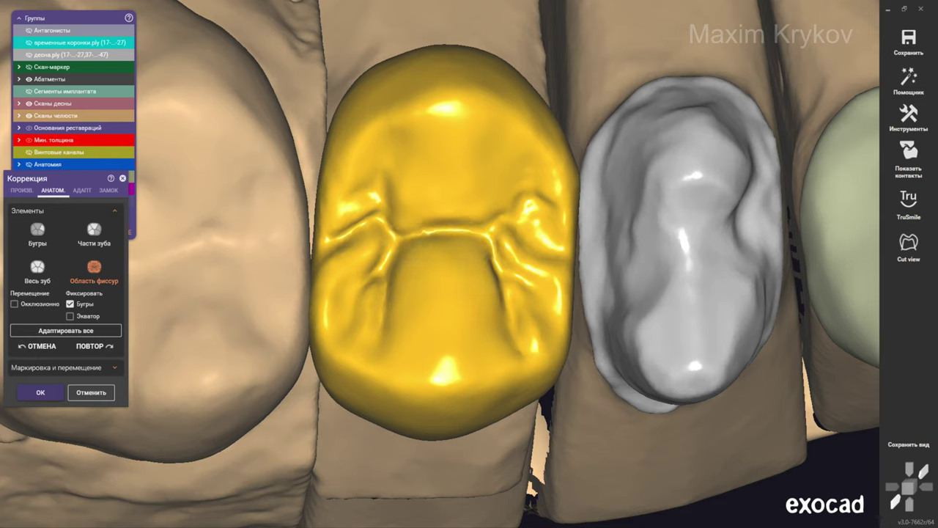
left_click_drag(449, 230, 448, 220)
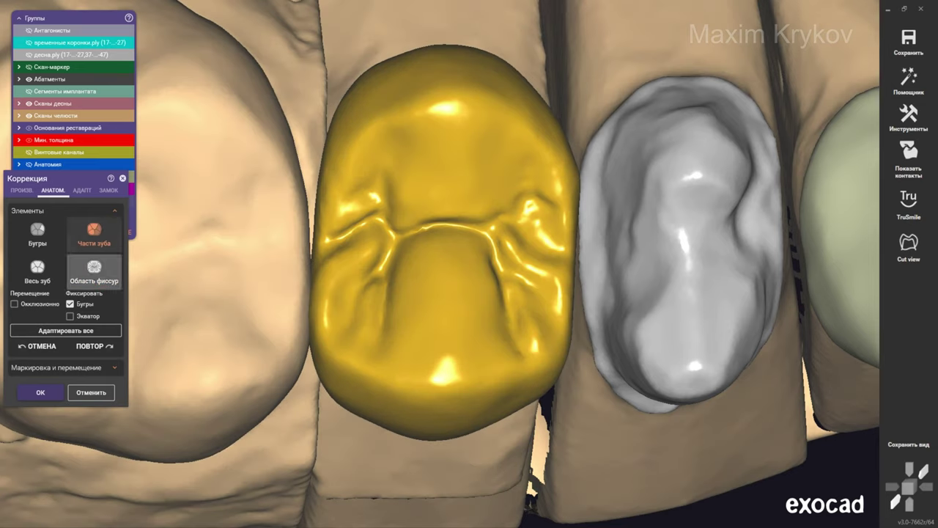
Select Бугры, tick Экватор to hold the equator fixed, and reselect Область фиссур
left_click(36, 229)
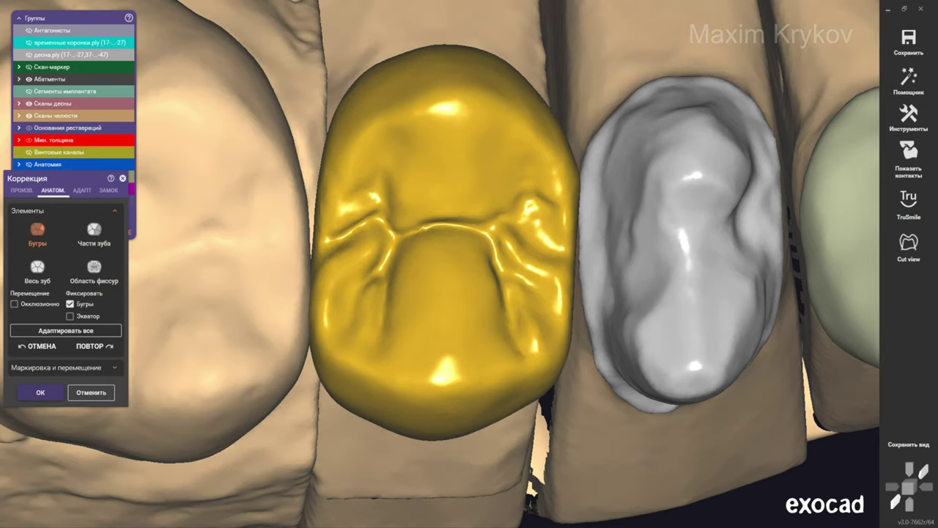
left_click(69, 316)
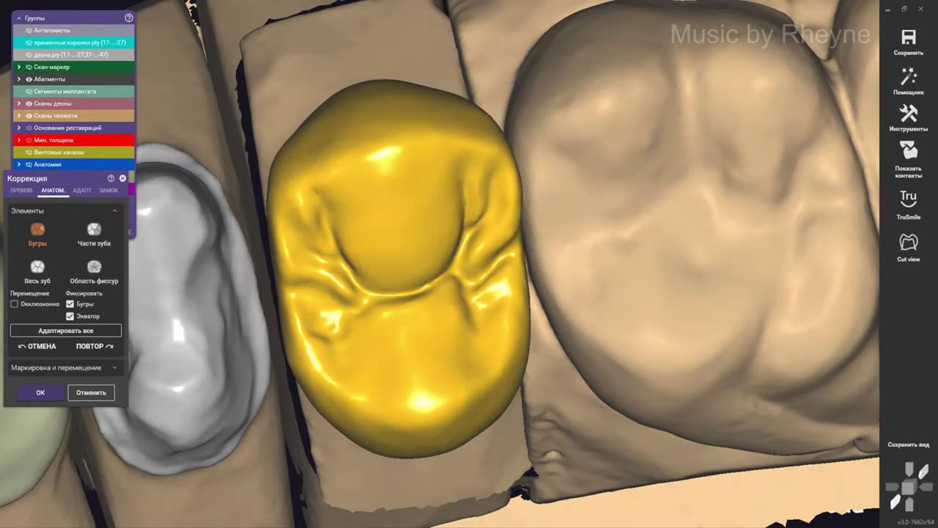
left_click(94, 266)
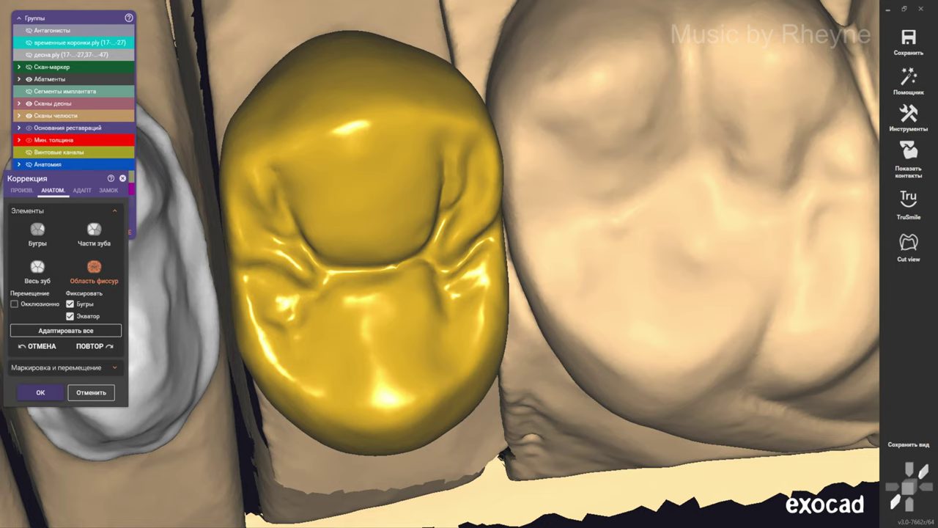
Add material to the premolar crown's cusp ridge with a smaller Add/Remove brush, rotating to check
left_click(21, 189)
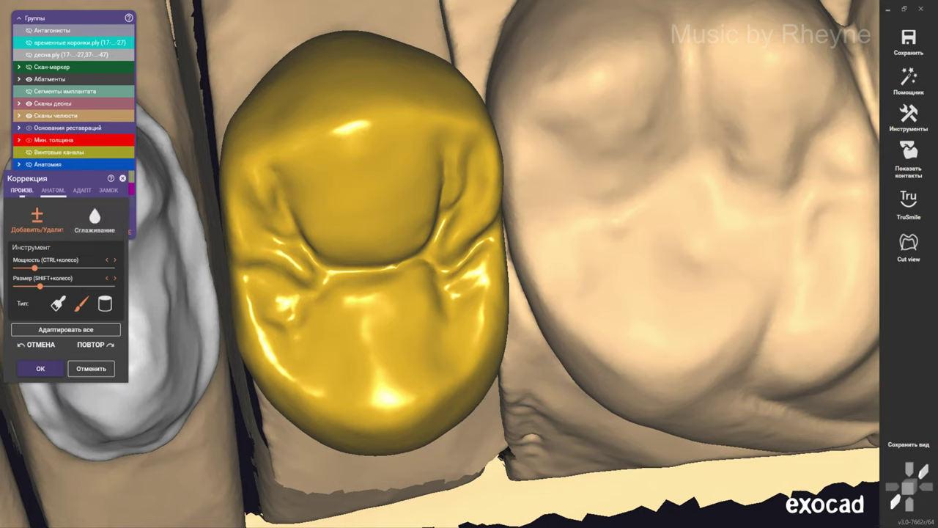
scroll(440, 249, "up", 2)
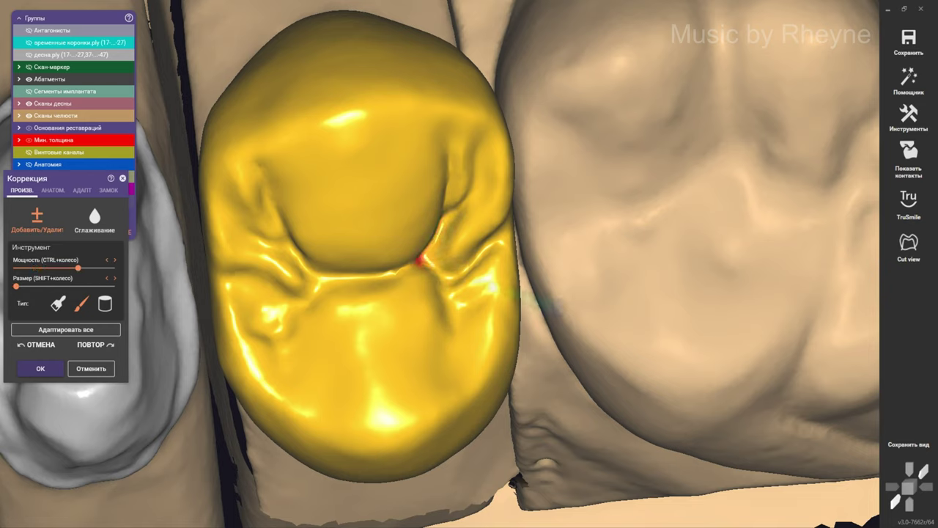
scroll(342, 272, "up", 5, "shift")
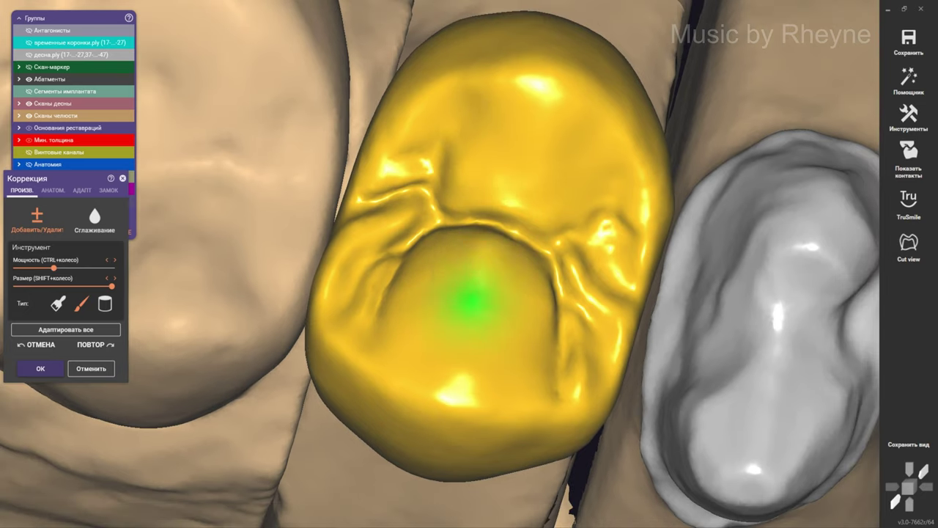
scroll(451, 301, "down", 3, "shift")
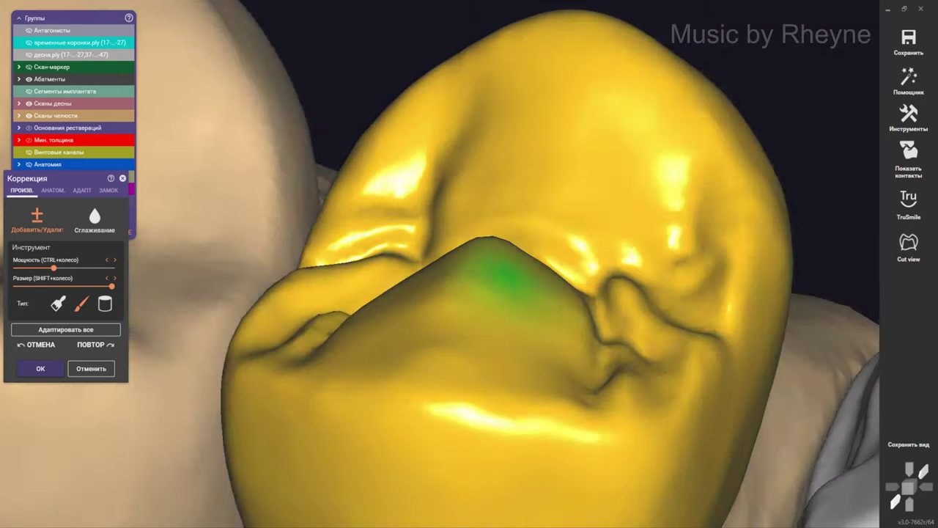
right_click_drag(507, 335, 539, 279)
left_click_drag(520, 315, 506, 262)
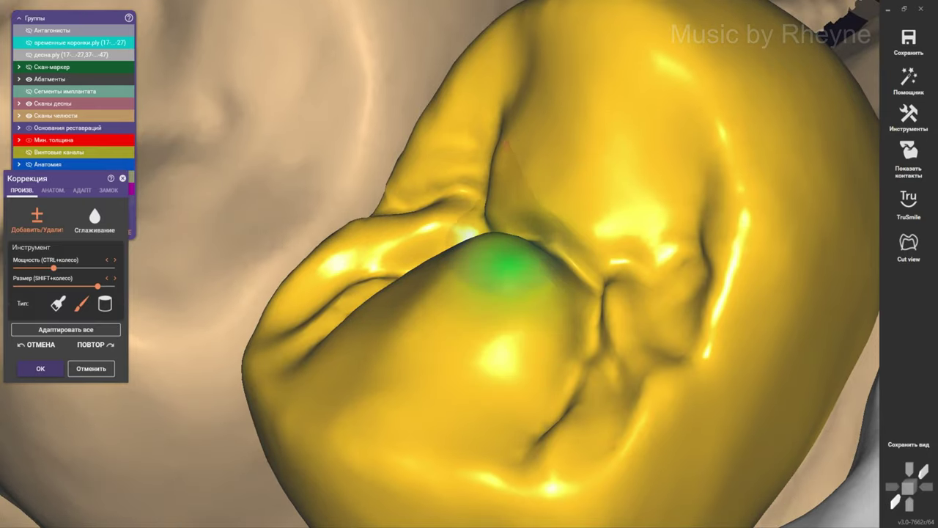
right_click_drag(469, 260, 451, 228)
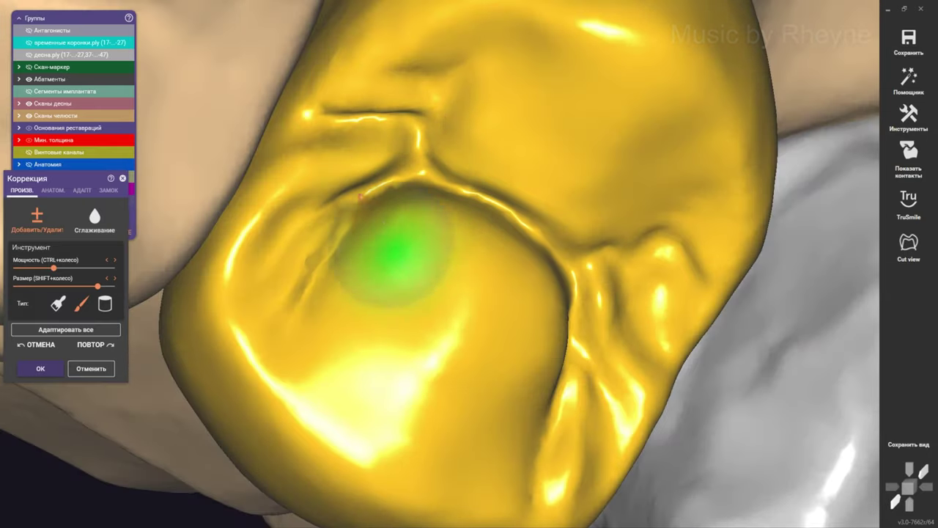
mouse_move(395, 252)
right_mouse_down()
mouse_move(392, 282)
mouse_move(313, 205)
mouse_move(311, 269)
mouse_move(481, 283)
mouse_move(432, 210)
mouse_move(490, 218)
right_mouse_up()
mouse_move(469, 278)
right_mouse_down()
mouse_move(469, 184)
mouse_move(440, 205)
right_mouse_up()
Zoom out to a front view of the whole arch, then zoom back in on the crown
scroll(469, 273, "up", 3)
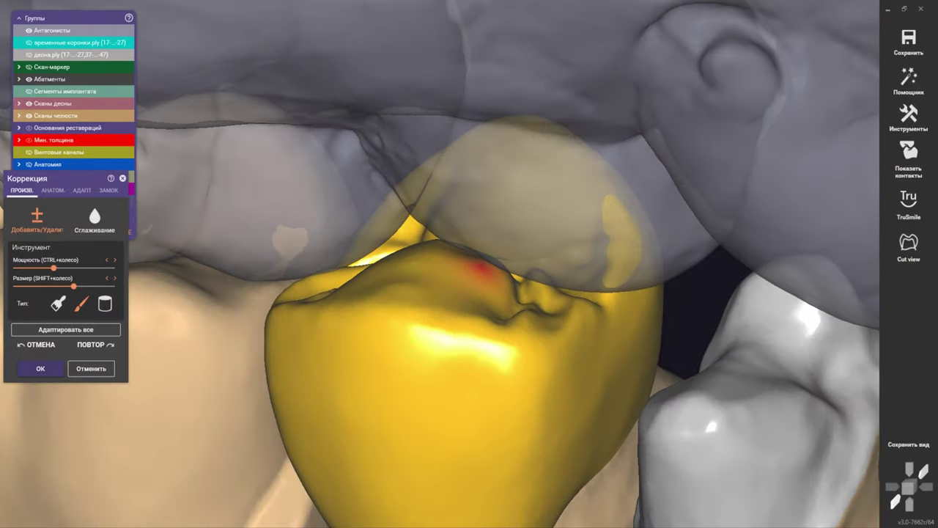
scroll(454, 254, "down", 3)
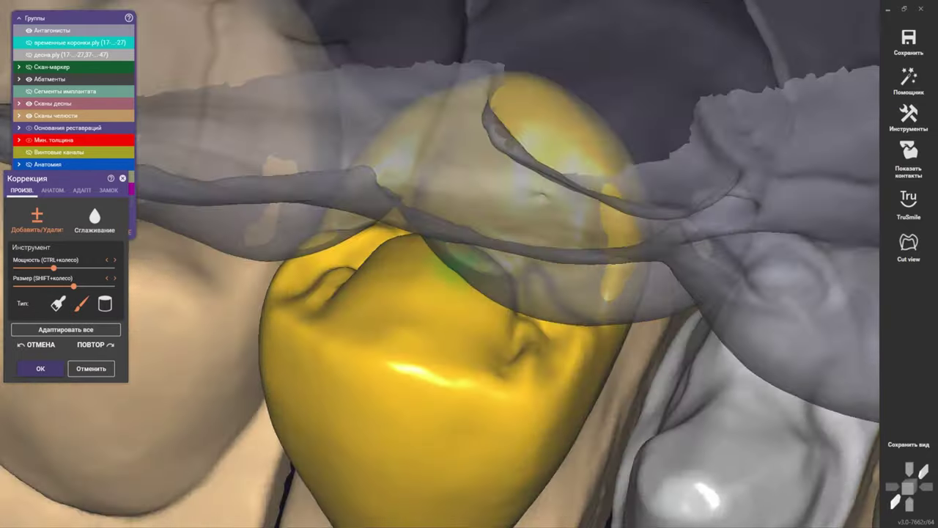
scroll(440, 260, "down", 3)
scroll(426, 246, "down", 3)
scroll(422, 235, "down", 1)
left_click(909, 486)
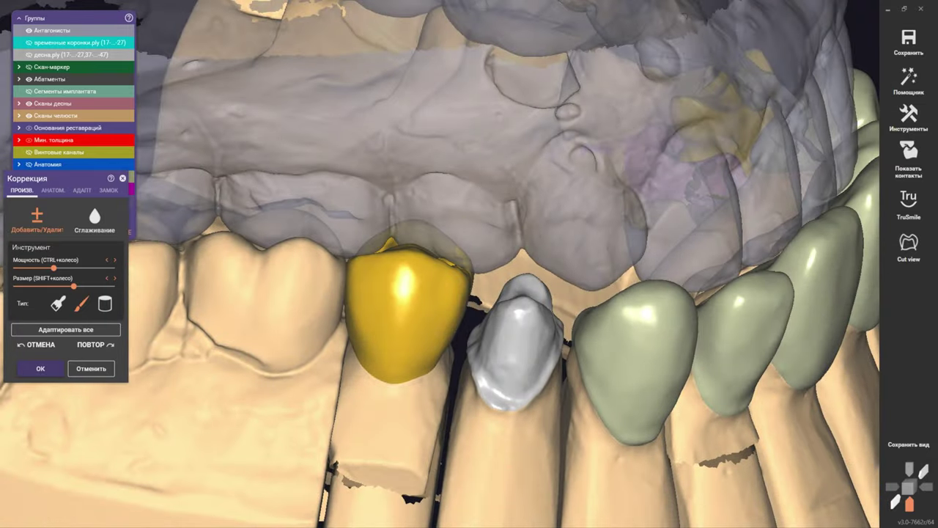
scroll(550, 280, "up", 3)
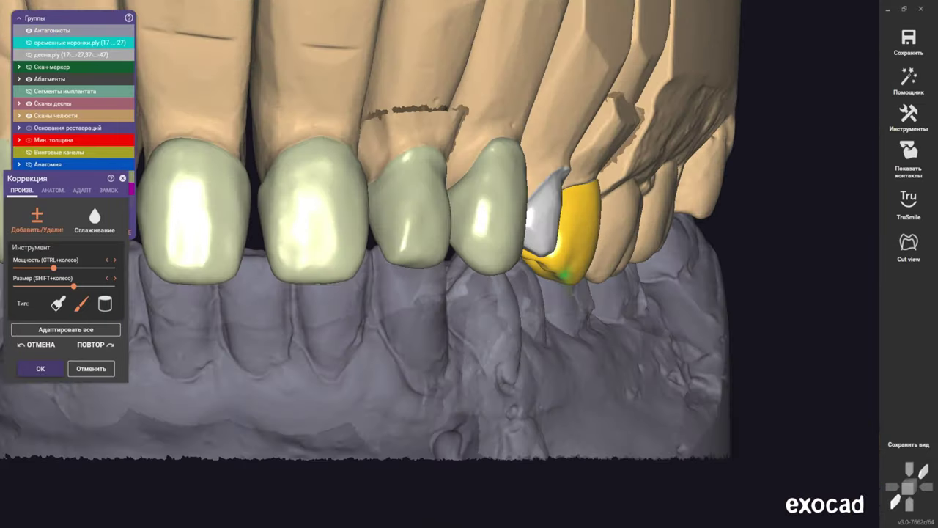
scroll(546, 280, "up", 3)
scroll(535, 280, "up", 2)
scroll(521, 280, "up", 2)
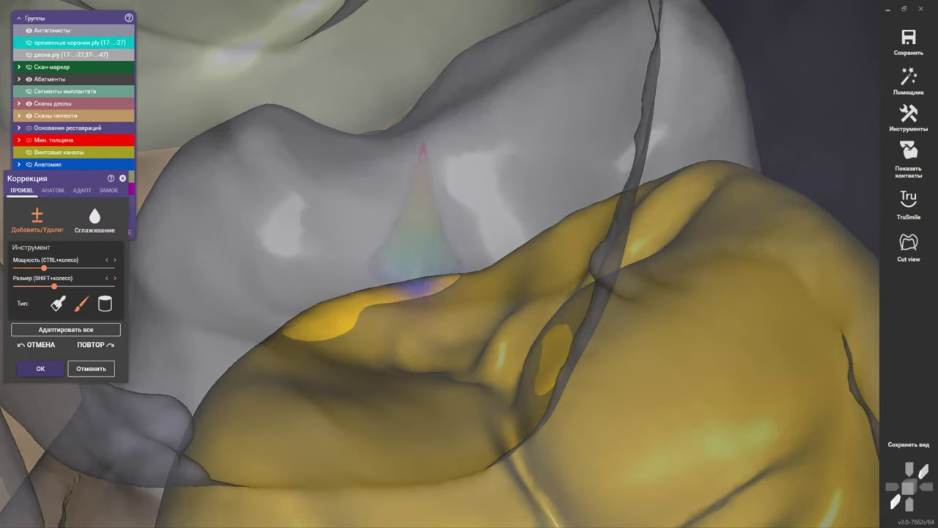
Build up material along the crown's upper edge under the antagonist, adjusting brush size
mouse_move(415, 284)
left_mouse_down()
mouse_move(314, 327)
mouse_move(390, 297)
mouse_move(458, 292)
left_mouse_up()
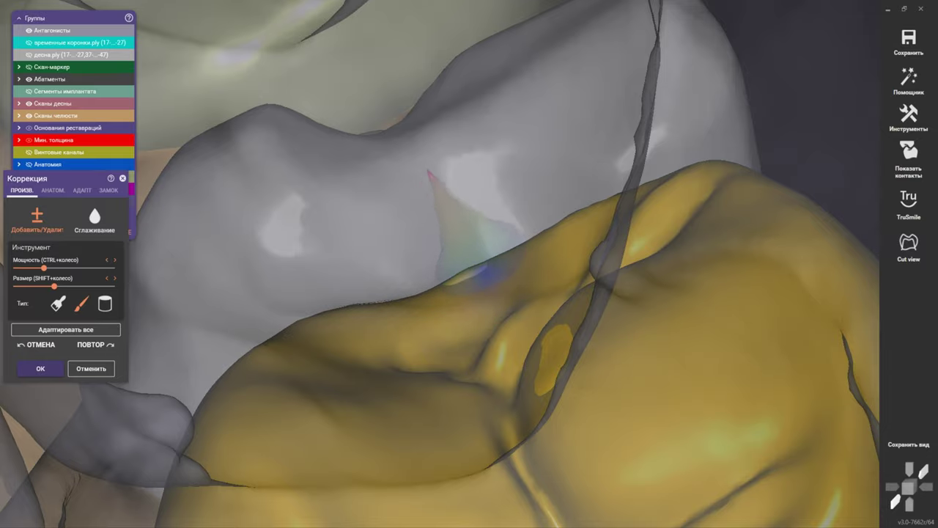
mouse_move(494, 272)
right_mouse_down()
mouse_move(455, 265)
mouse_move(506, 265)
right_mouse_up()
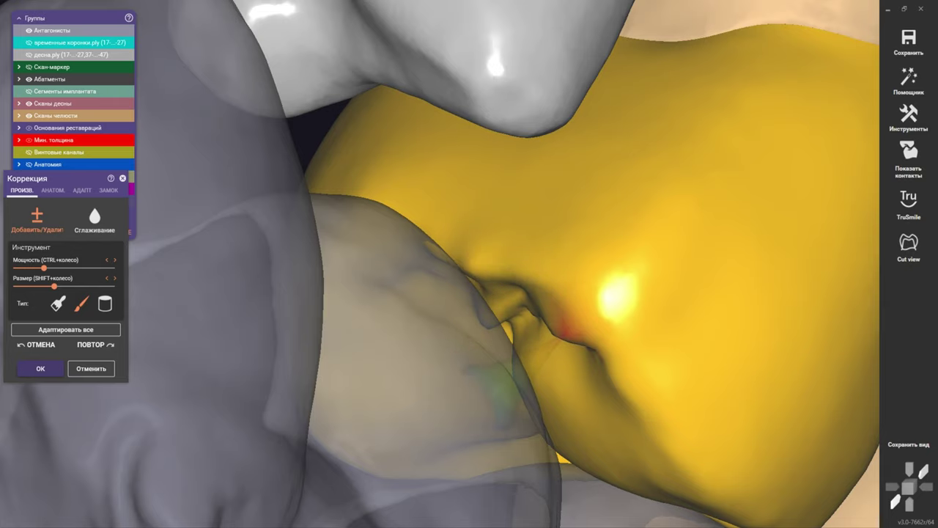
scroll(579, 326, "down", 4, "shift")
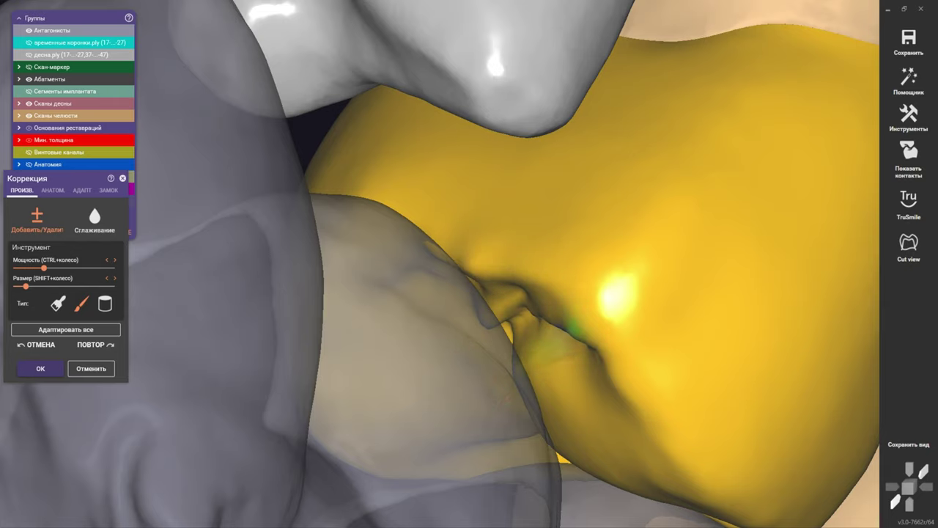
mouse_move(579, 326)
right_mouse_down()
mouse_move(579, 314)
mouse_move(608, 322)
right_mouse_up()
scroll(579, 315, "up", 5, "shift")
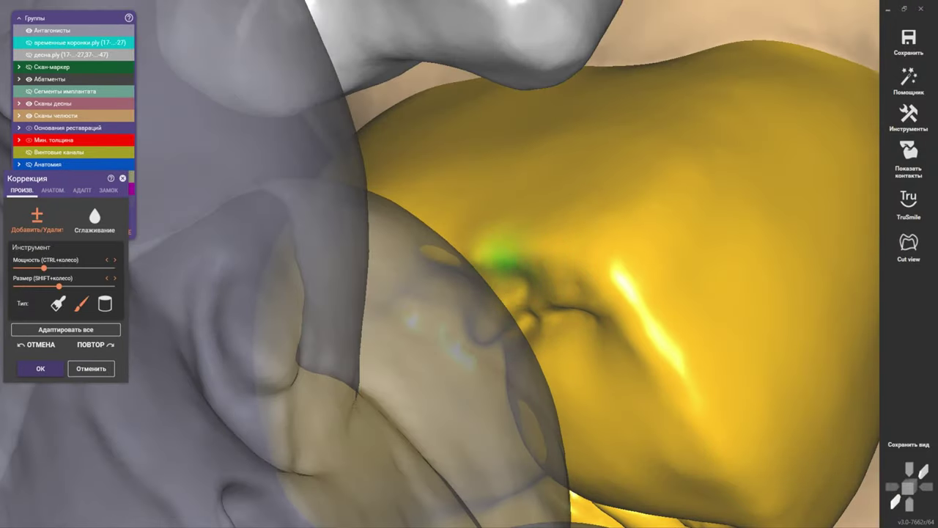
scroll(482, 256, "down", 2)
scroll(482, 257, "down", 4)
scroll(473, 258, "up", 3)
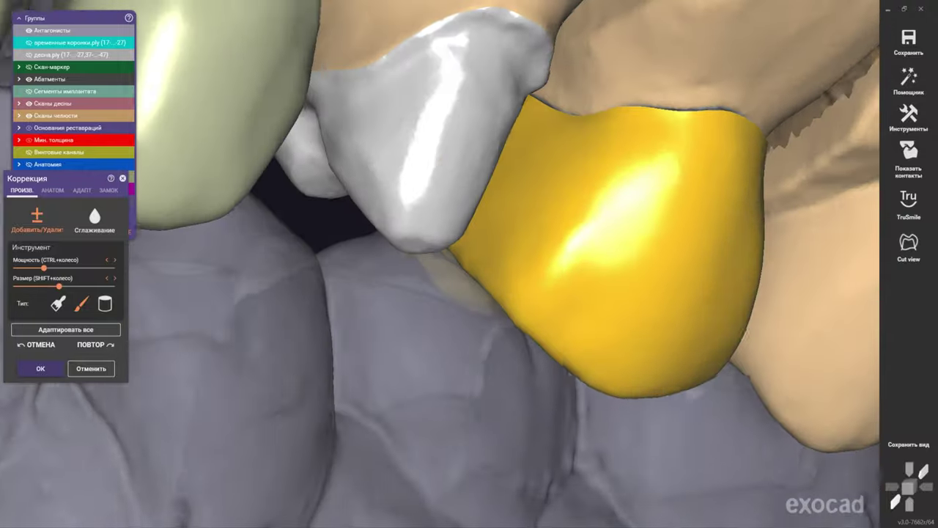
scroll(467, 260, "up", 2)
scroll(465, 265, "down", 3)
mouse_move(464, 265)
right_mouse_down()
mouse_move(469, 235)
mouse_move(484, 272)
right_mouse_up()
scroll(486, 274, "up", 3)
scroll(442, 247, "up", 2)
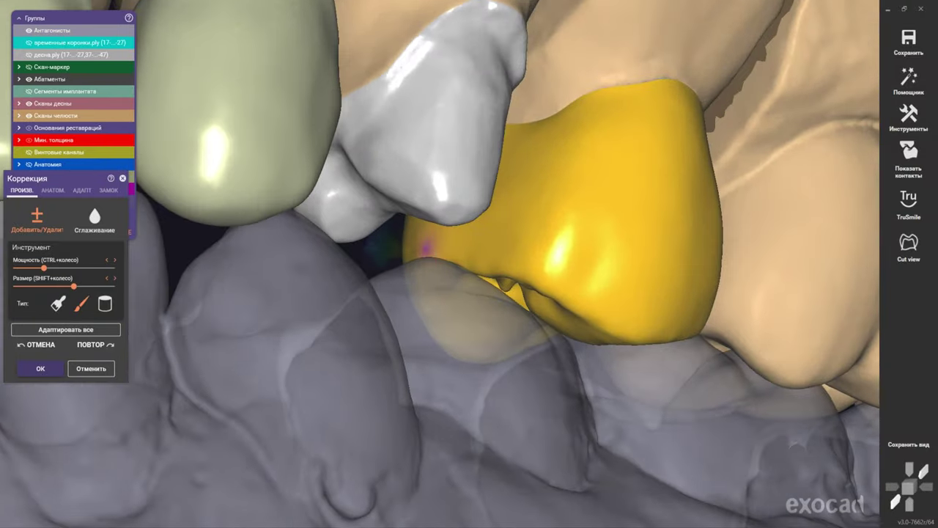
scroll(426, 249, "down", 3)
scroll(425, 249, "down", 2)
mouse_move(425, 249)
right_mouse_down()
mouse_move(513, 235)
mouse_move(432, 250)
right_mouse_up()
scroll(433, 249, "up", 3)
scroll(433, 249, "up", 3, "shift")
scroll(432, 249, "up", 2)
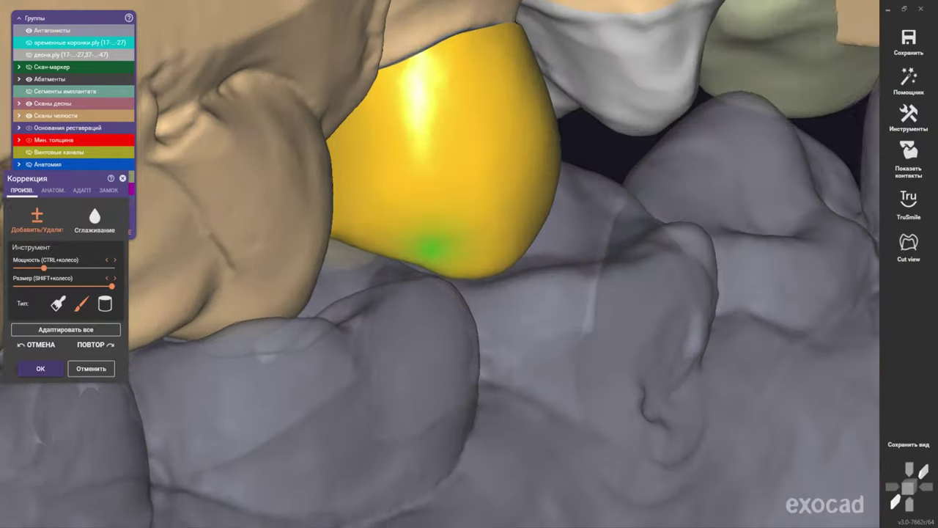
scroll(432, 248, "up", 2)
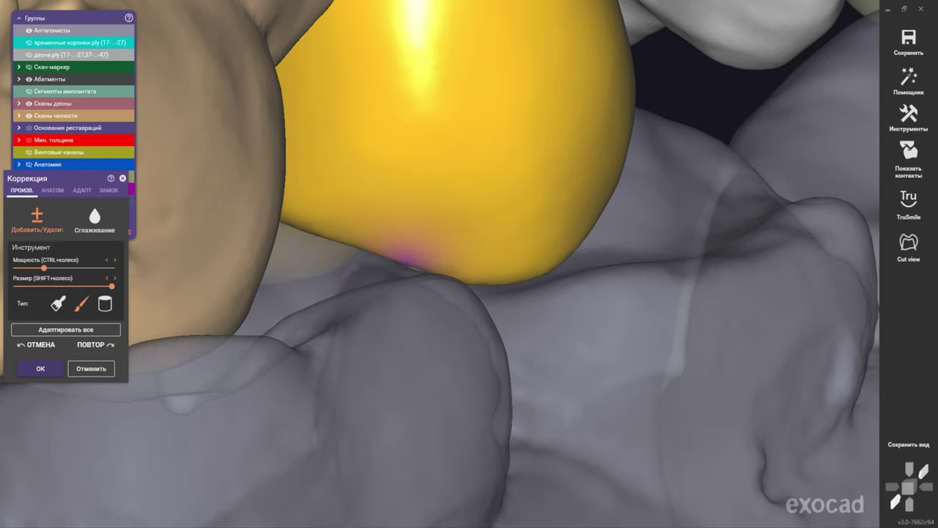
right_click_drag(506, 242, 462, 277)
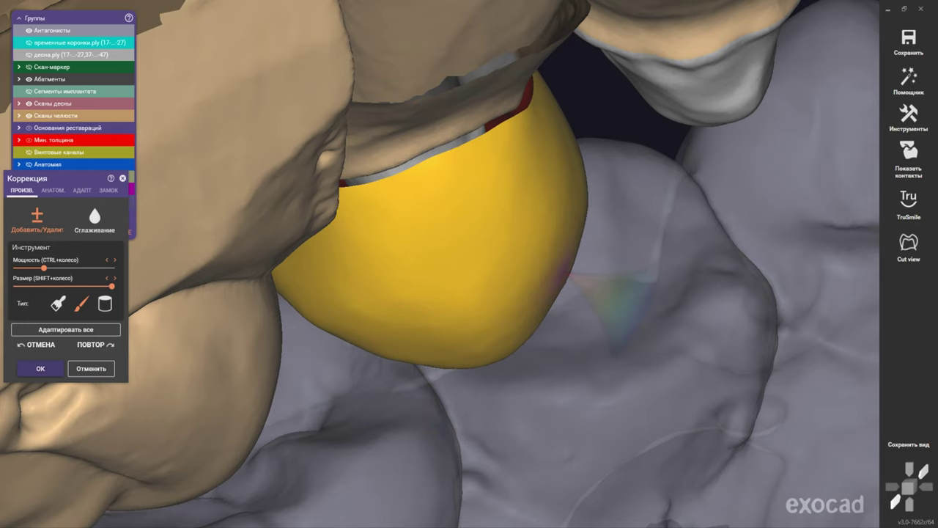
mouse_move(616, 278)
right_mouse_down()
mouse_move(430, 183)
mouse_move(564, 228)
right_mouse_up()
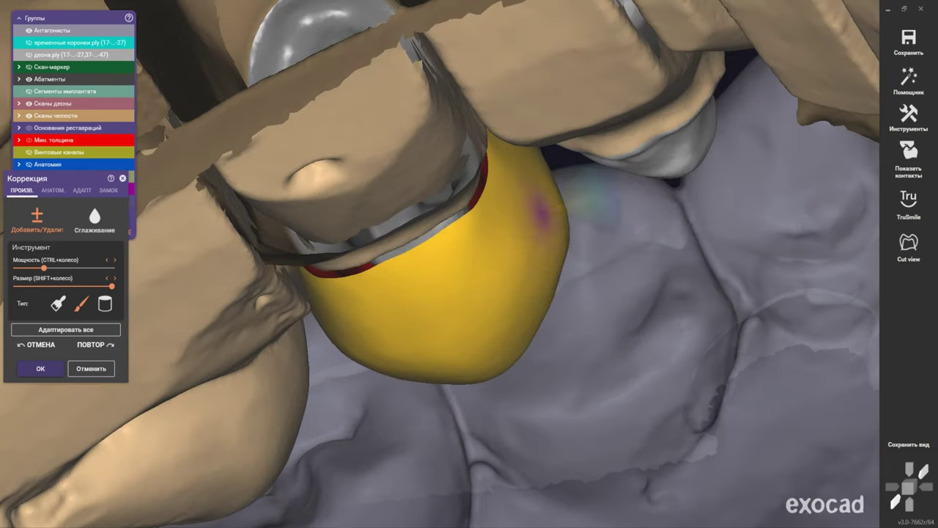
mouse_move(389, 341)
right_mouse_down()
mouse_move(450, 293)
mouse_move(410, 304)
right_mouse_up()
mouse_move(412, 389)
right_mouse_down()
mouse_move(390, 310)
mouse_move(440, 323)
right_mouse_up()
scroll(456, 299, "up", 3)
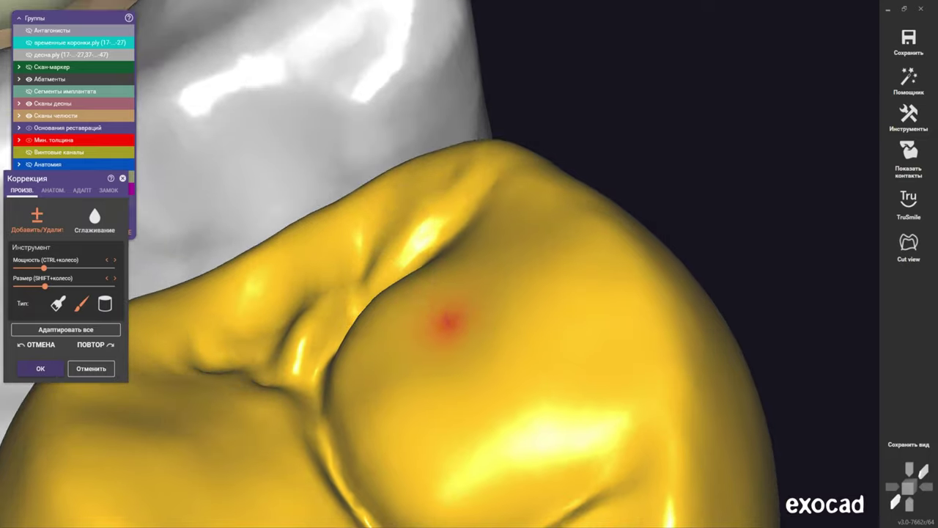
Rotate the premolar crown to inspect its occlusal surface from several angles
right_click_drag(427, 306, 448, 330)
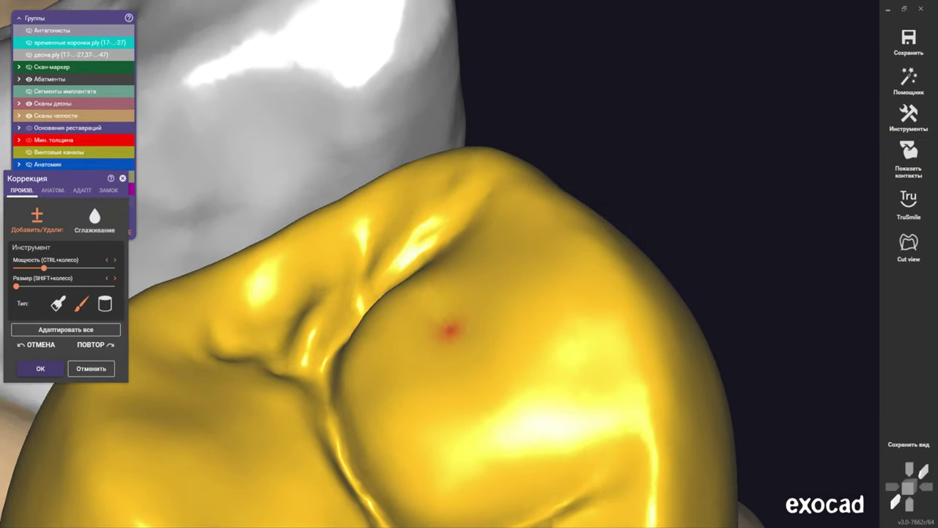
right_click_drag(416, 299, 440, 322)
scroll(444, 326, "up", 3, "shift")
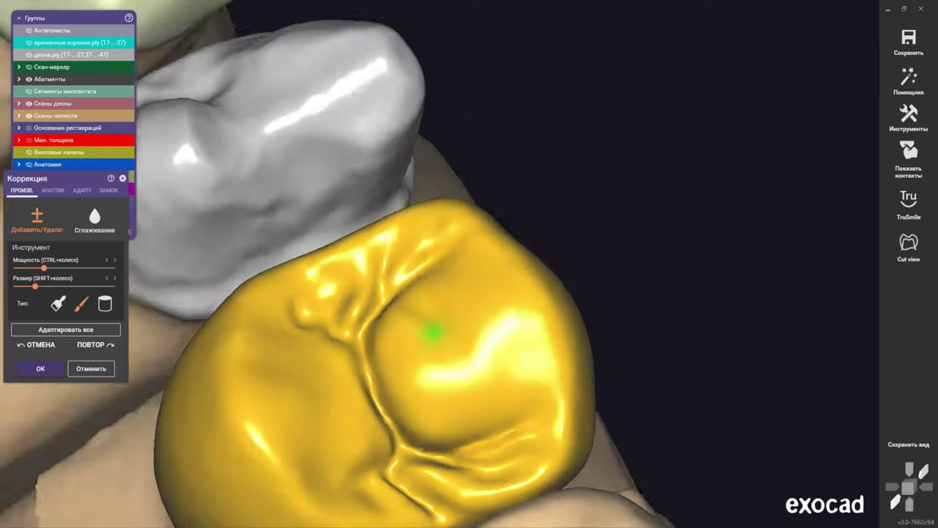
right_click_drag(430, 331, 463, 293)
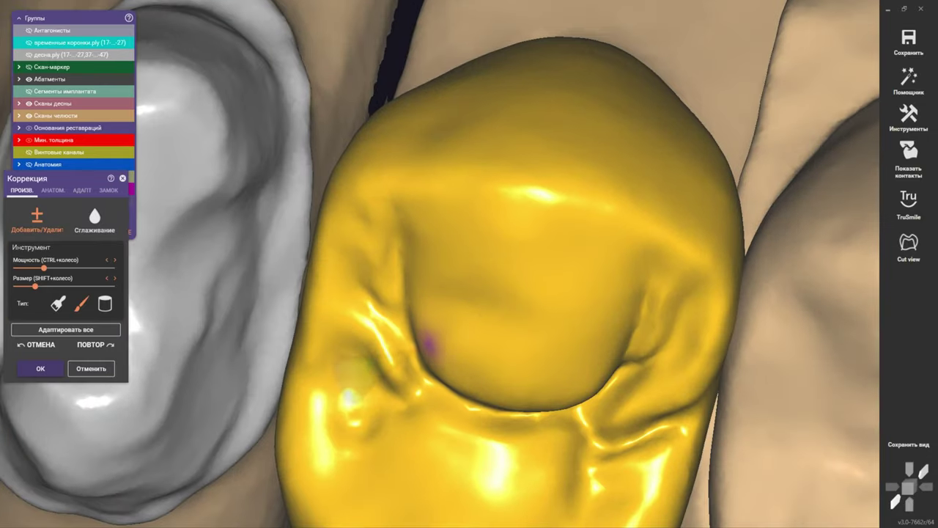
mouse_move(569, 339)
right_mouse_down()
mouse_move(555, 220)
mouse_move(543, 255)
right_mouse_up()
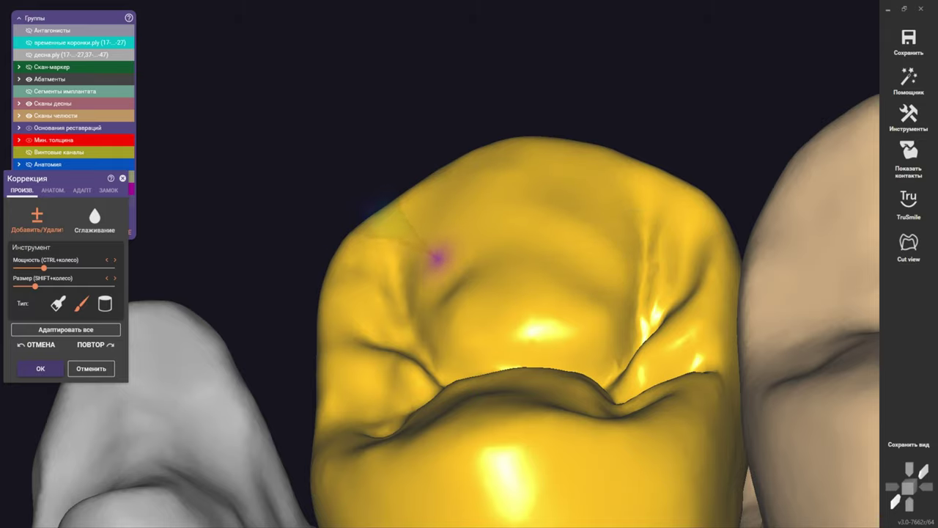
right_click_drag(438, 257, 518, 275)
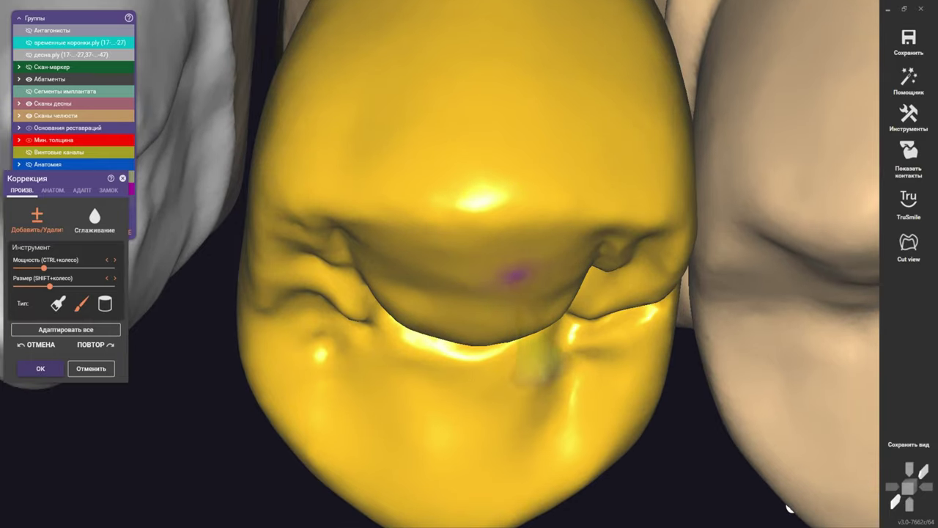
scroll(476, 337, "down", 3)
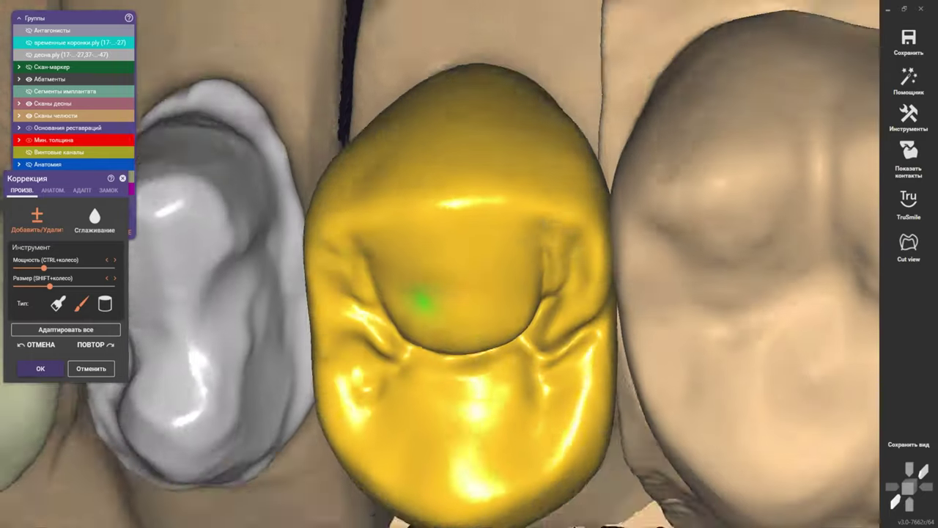
right_click_drag(418, 241, 430, 373)
scroll(430, 373, "up", 3)
scroll(451, 330, "up", 2)
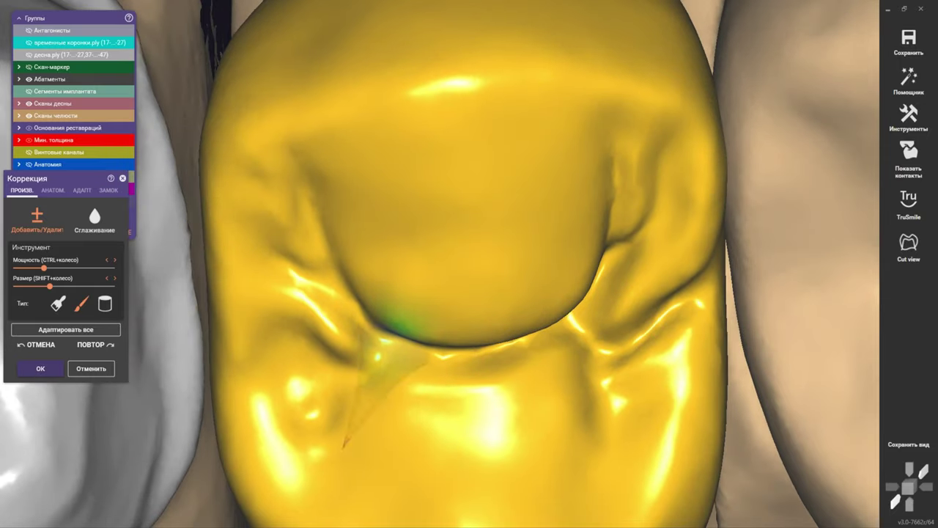
scroll(344, 439, "down", 3)
Refine the occlusal grooves and fossa top-down, resetting the brush to medium size and zooming out to the jaw
right_click_drag(344, 440, 439, 266)
scroll(439, 266, "up", 3)
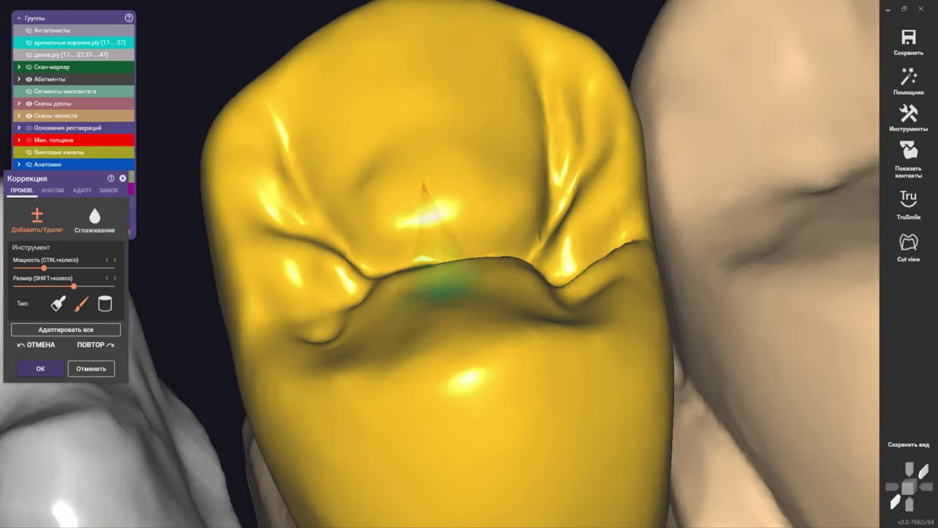
right_click_drag(395, 300, 371, 350)
scroll(373, 335, "down", 2)
scroll(379, 356, "up", 1)
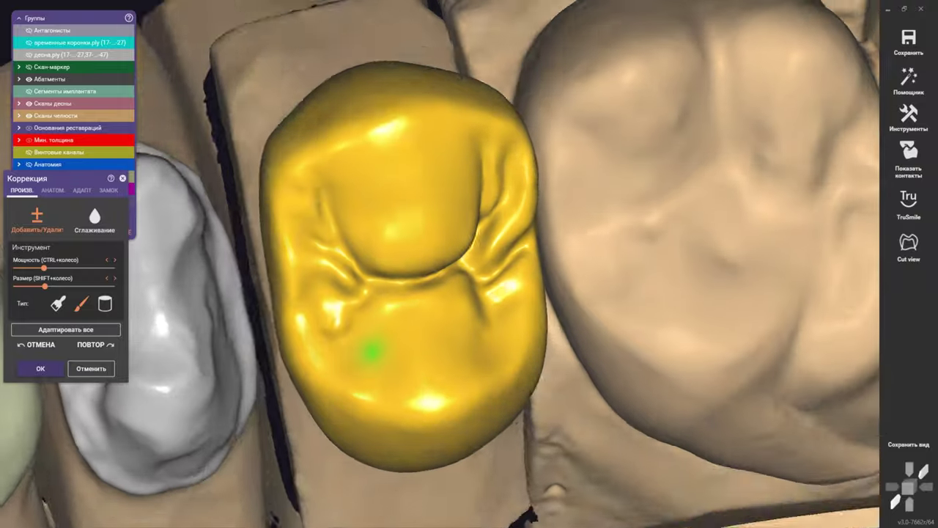
scroll(373, 345, "up", 1)
scroll(374, 345, "up", 3)
scroll(382, 287, "up", 1)
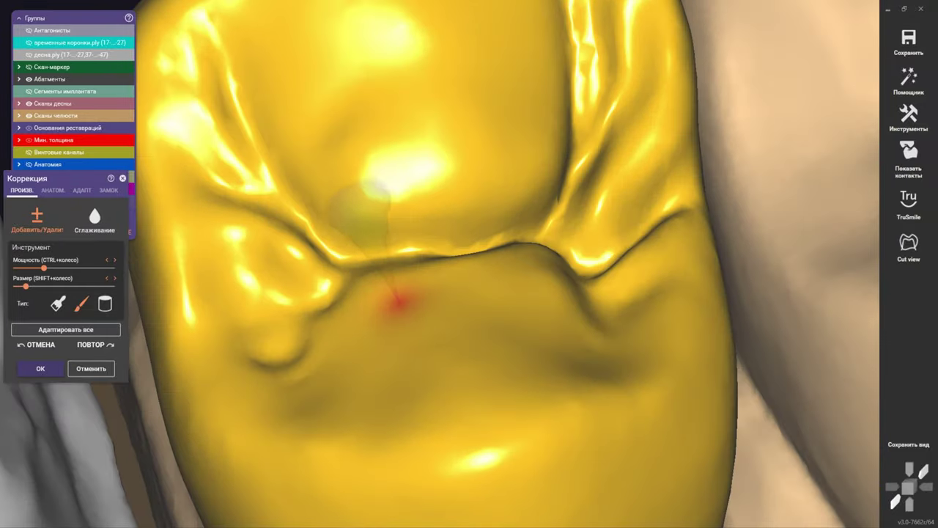
scroll(381, 287, "up", 3, "shift")
scroll(382, 287, "up", 2)
scroll(382, 288, "up", 1)
scroll(382, 287, "up", 1)
scroll(382, 287, "down", 4)
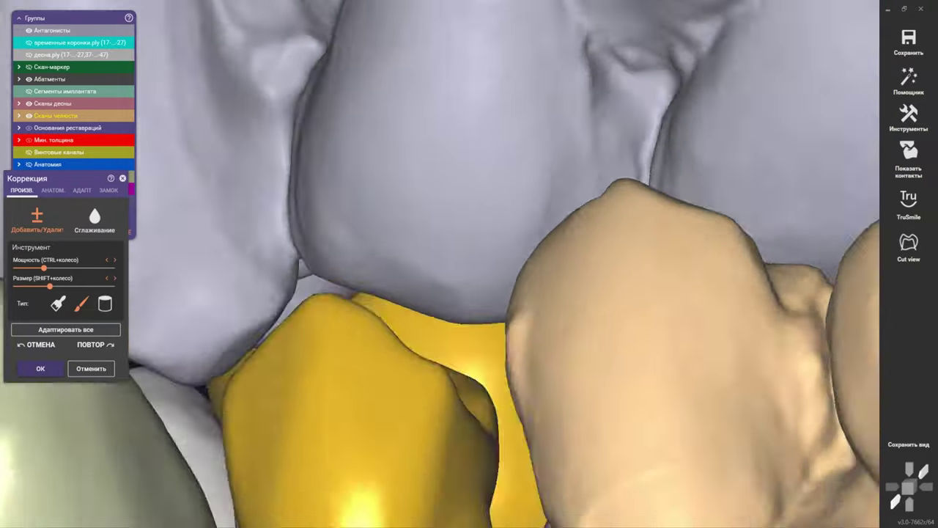
mouse_move(382, 287)
right_mouse_down()
mouse_move(454, 257)
mouse_move(513, 316)
mouse_move(528, 301)
right_mouse_up()
scroll(440, 264, "down", 5)
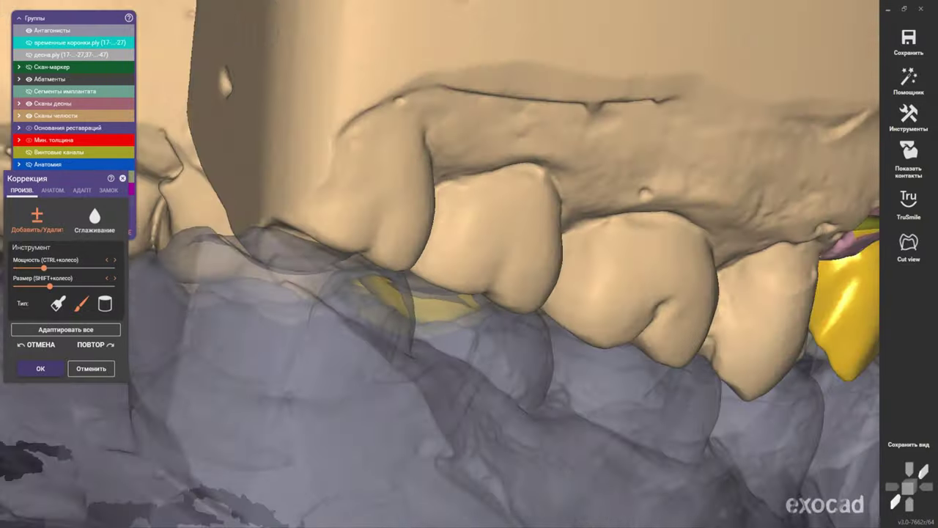
scroll(439, 264, "down", 3)
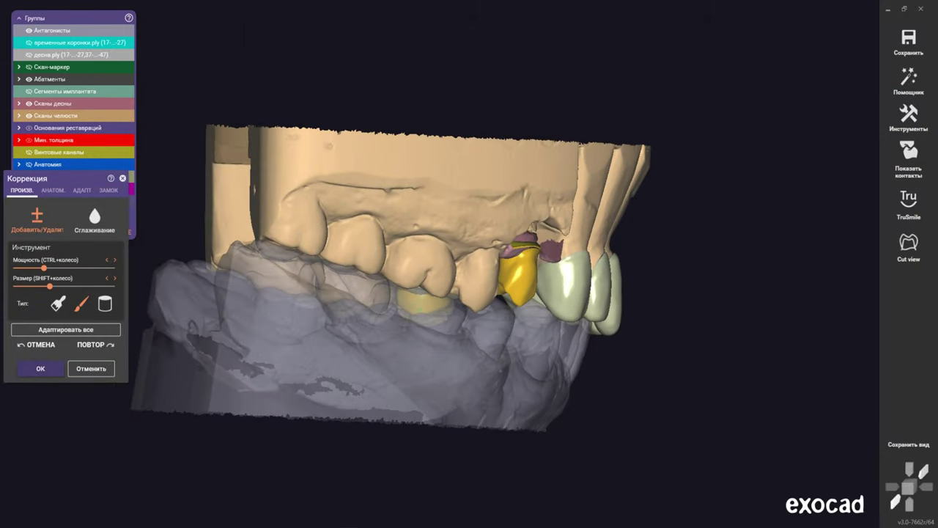
Open the cross-section view and slide the cut plane through the model
left_click(908, 246)
left_click_drag(471, 357, 499, 357)
mouse_move(381, 330)
left_mouse_down()
mouse_move(245, 478)
mouse_move(249, 485)
left_mouse_up()
scroll(432, 282, "up", 2)
scroll(455, 277, "up", 4)
Trim the crown's intersections with the antagonist using АДАПТ 'Только суперконтакты'
mouse_move(454, 278)
right_mouse_down()
mouse_move(440, 264)
mouse_move(464, 280)
mouse_move(434, 287)
right_mouse_up()
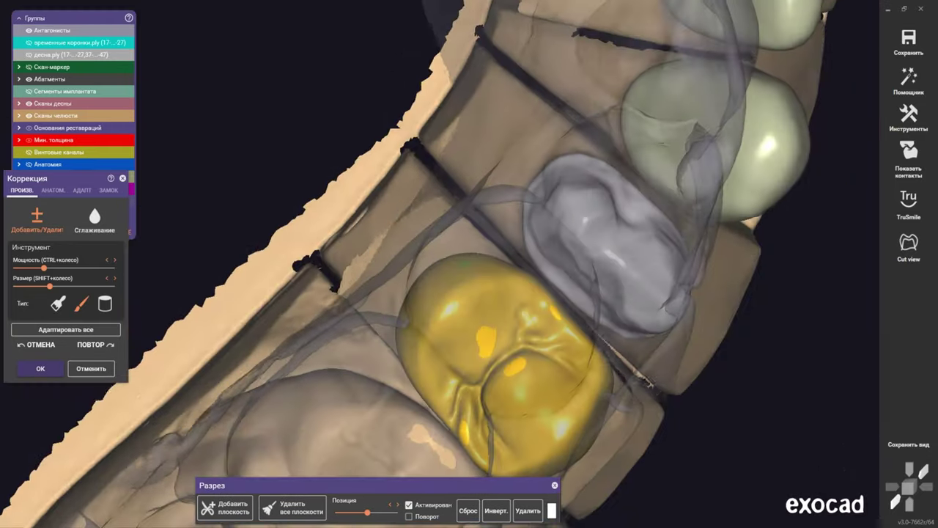
left_click(82, 190)
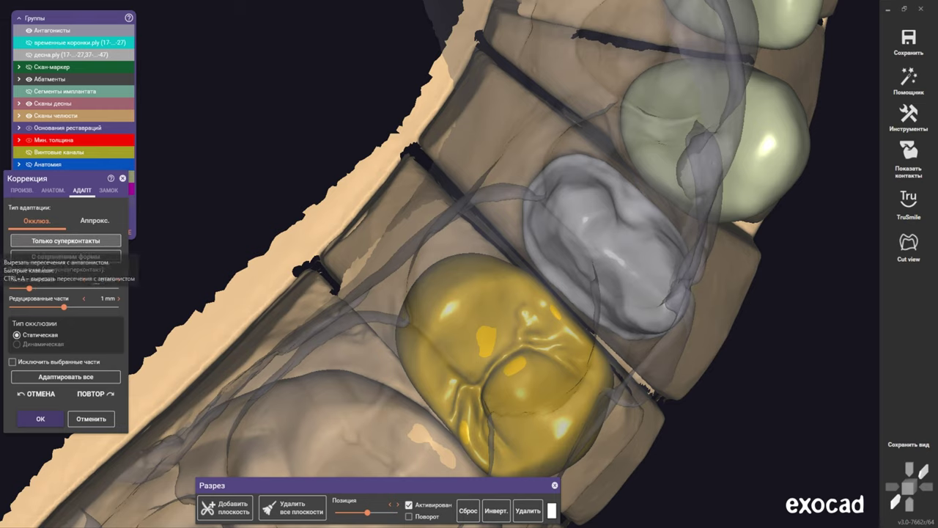
left_click(66, 241)
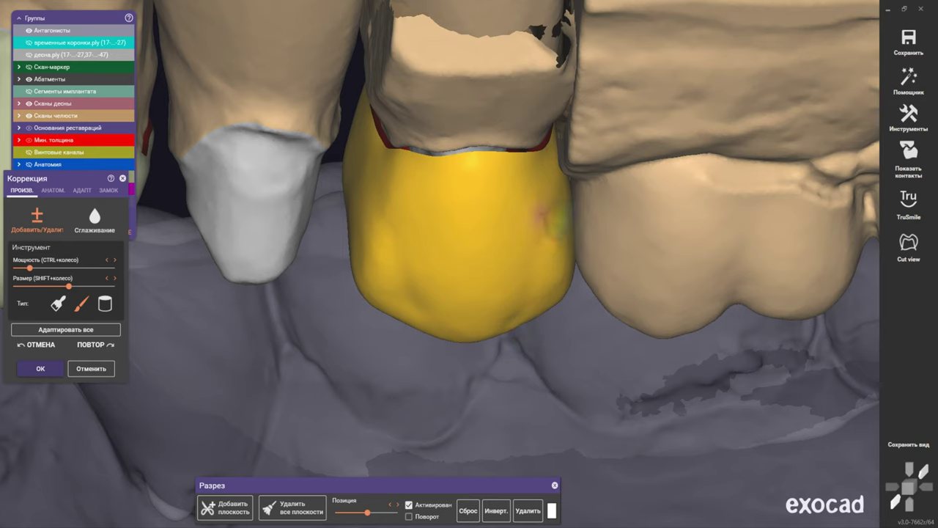
Zoom and orbit the jaw to center the yellow crown for its contact map
scroll(539, 253, "down", 3)
scroll(513, 260, "down", 2)
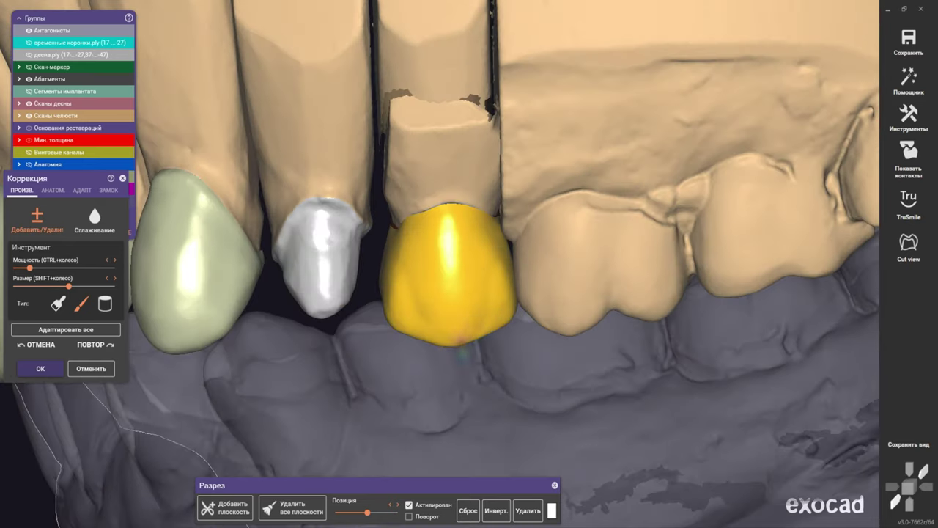
scroll(660, 293, "down", 3)
scroll(660, 293, "up", 3)
scroll(660, 293, "up", 2)
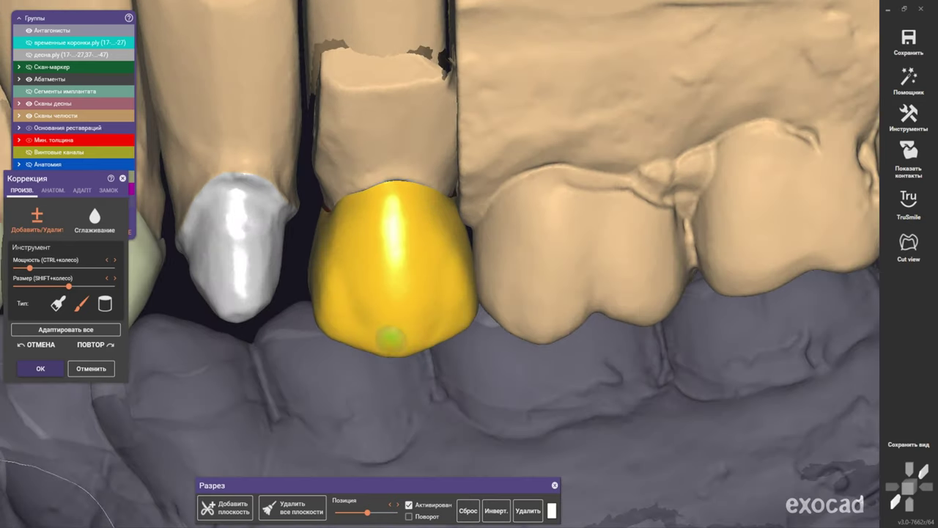
scroll(469, 264, "down", 2)
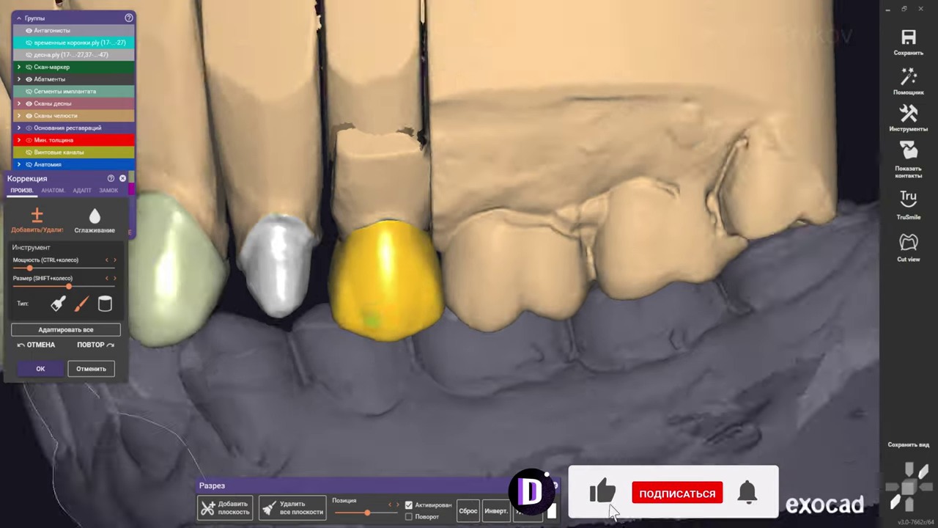
mouse_move(469, 264)
right_mouse_down()
mouse_move(469, 220)
mouse_move(469, 308)
mouse_move(469, 220)
right_mouse_up()
scroll(469, 264, "down", 2)
right_click_drag(366, 293, 367, 271)
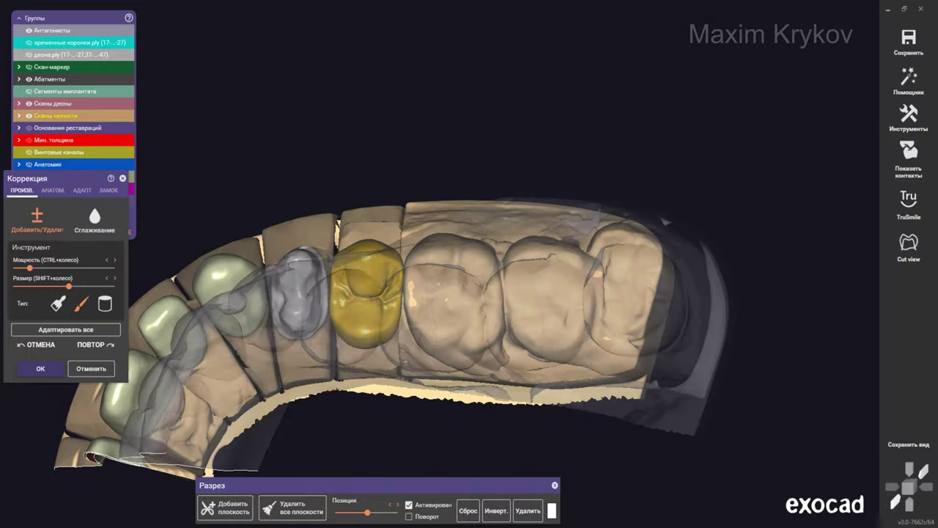
scroll(366, 293, "up", 3)
scroll(366, 293, "up", 3)
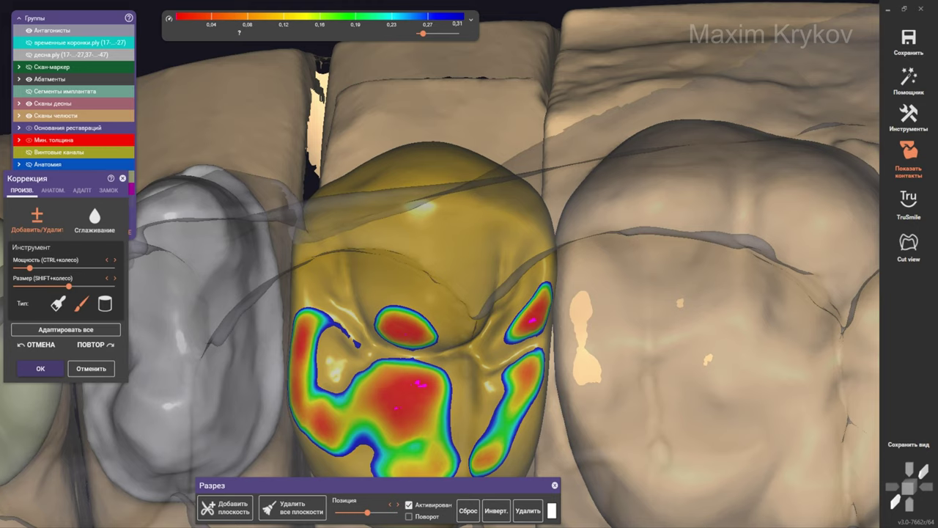
Set the contact map to Дистанция and remove material at the first contact spot
left_click(204, 46)
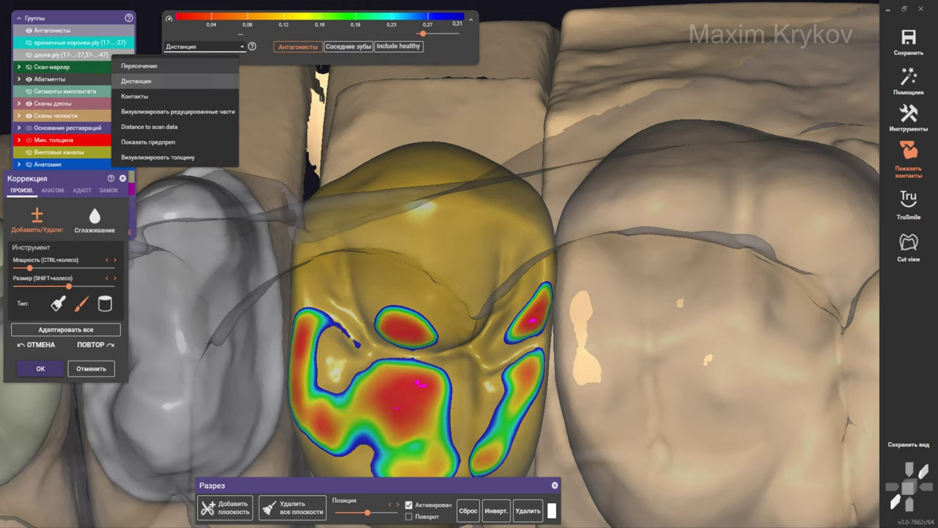
left_click(136, 80)
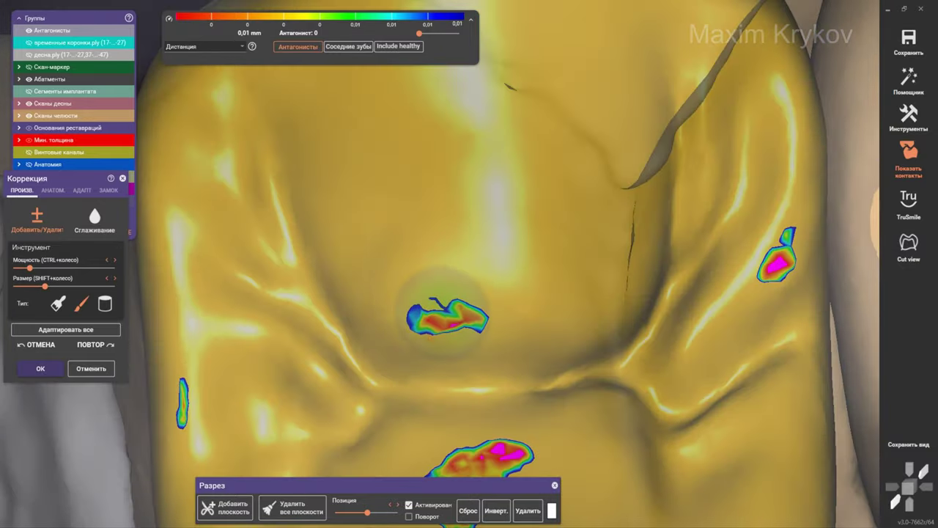
left_click(445, 314)
left_click(445, 317, "ctrl")
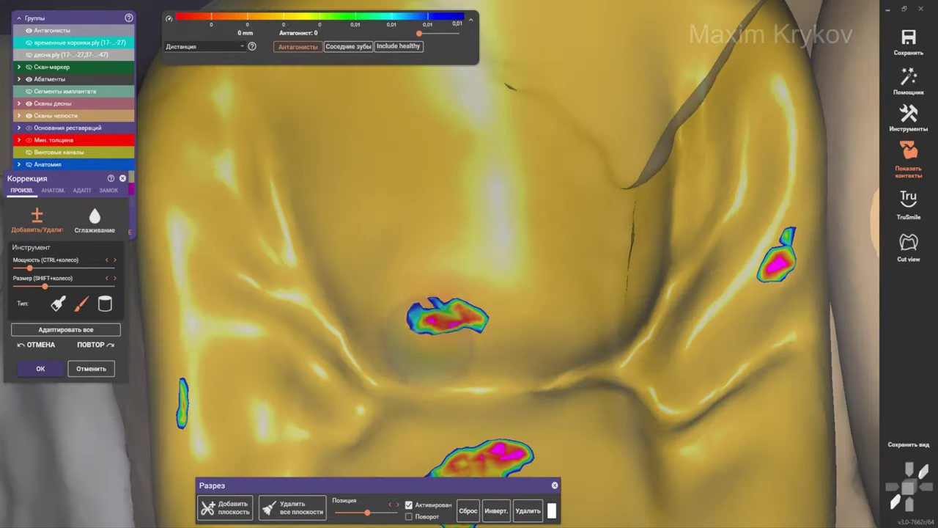
left_click(444, 322)
left_click(443, 323, "ctrl")
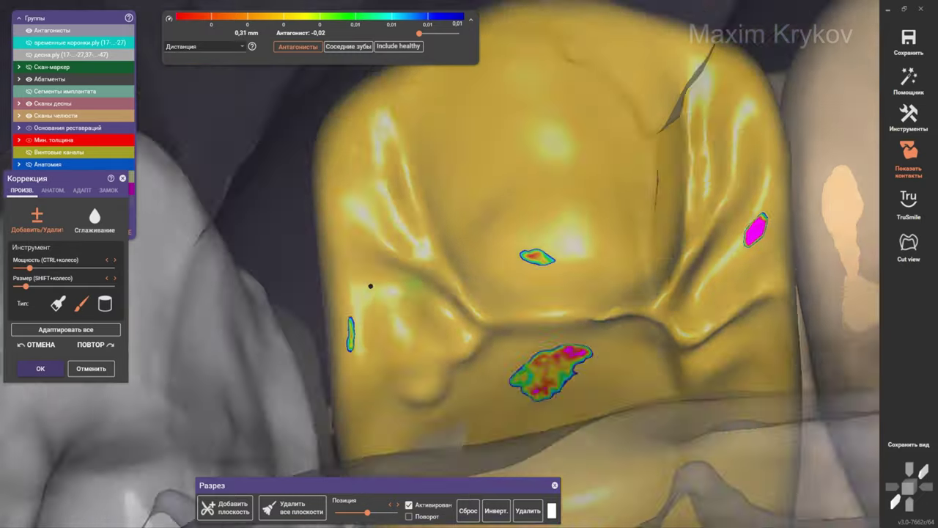
Reduce the large remaining contact spot on the crown, rotating to check from the side
mouse_move(371, 285)
right_mouse_down()
mouse_move(410, 307)
mouse_move(434, 294)
right_mouse_up()
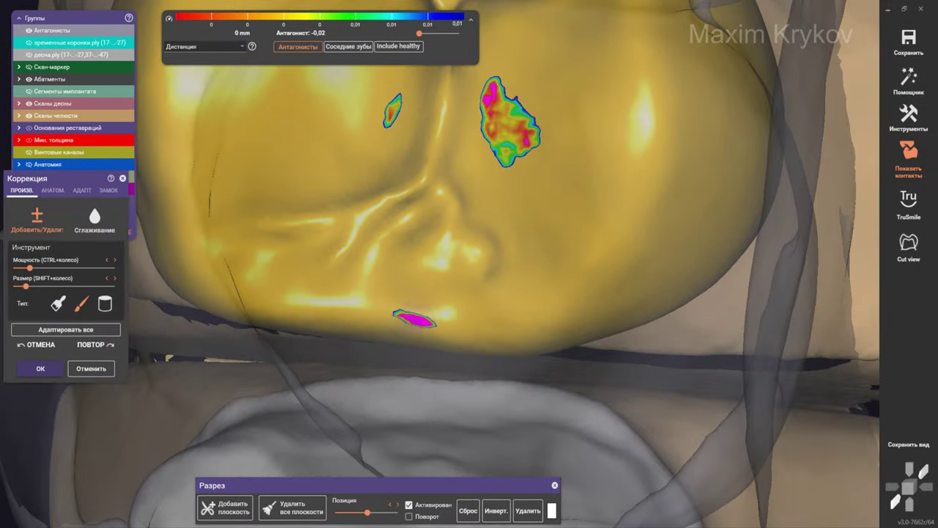
left_click_drag(486, 147, 468, 87)
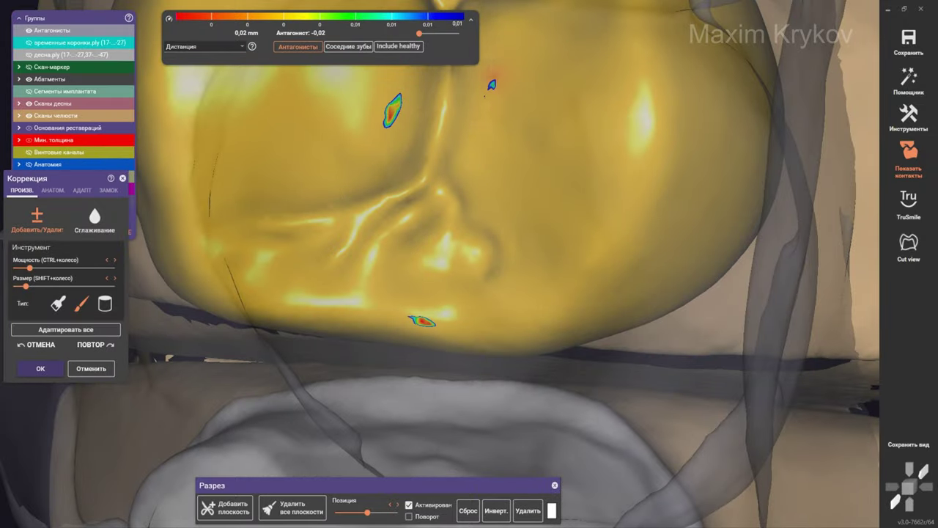
mouse_move(476, 98)
right_mouse_down()
mouse_move(440, 266)
mouse_move(410, 220)
mouse_move(396, 234)
mouse_move(410, 220)
mouse_move(443, 262)
right_mouse_up()
scroll(411, 220, "down", 5)
Zoom in on the yellow crown and reshape the surface beside the central groove
scroll(440, 264, "up", 3)
scroll(444, 262, "up", 3)
scroll(443, 262, "up", 2, "shift")
scroll(449, 260, "up", 2, "ctrl")
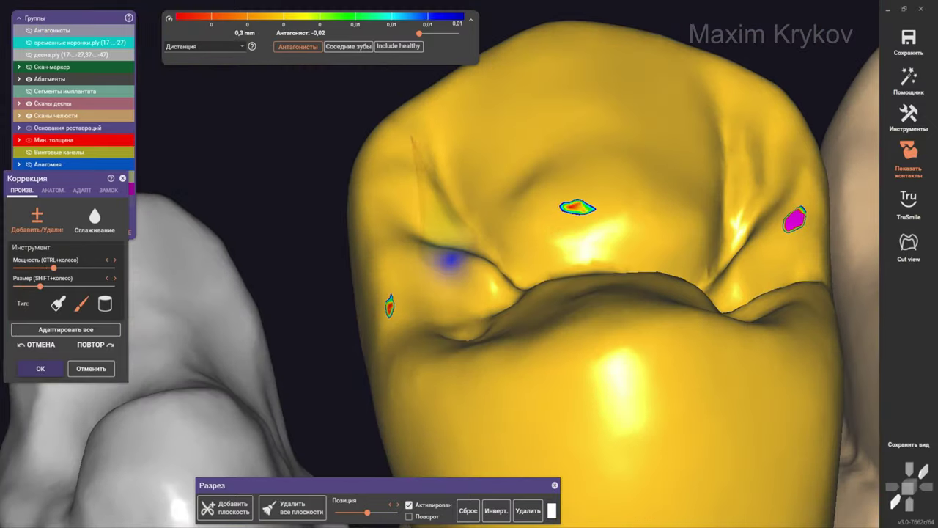
scroll(449, 260, "up", 2)
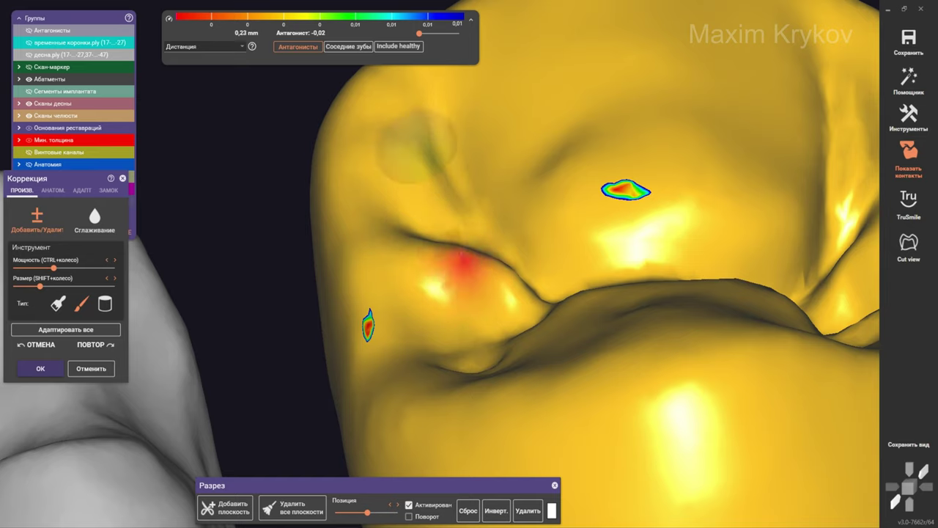
mouse_move(460, 265)
right_mouse_down()
mouse_move(494, 313)
mouse_move(524, 313)
right_mouse_up()
scroll(524, 314, "down", 3, "shift")
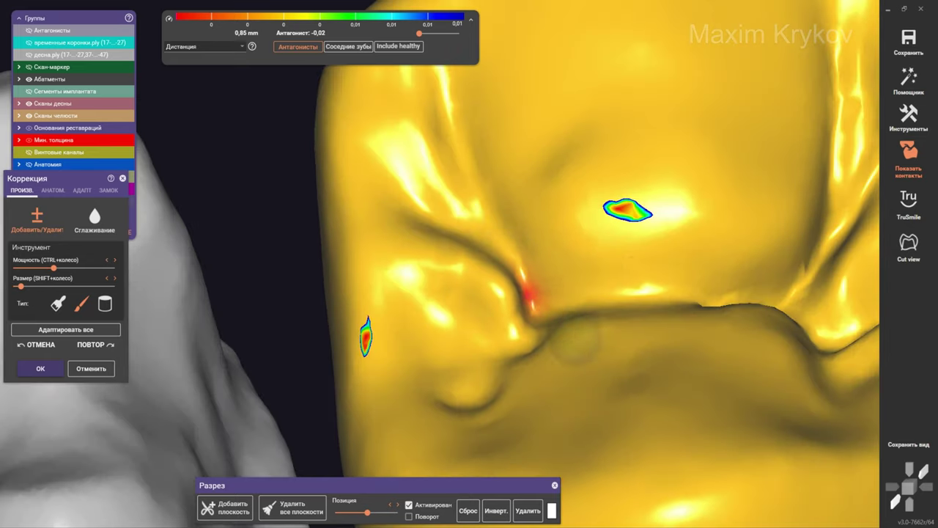
left_click_drag(527, 291, 505, 315)
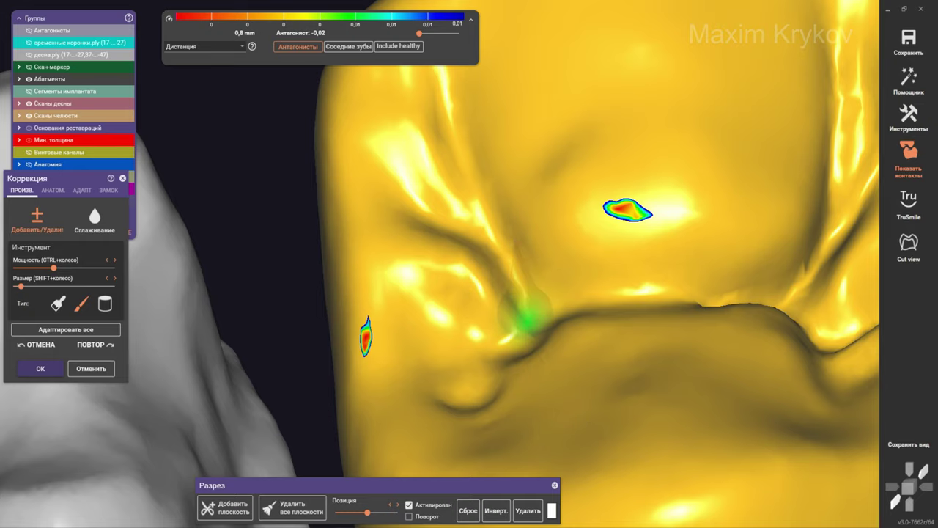
scroll(486, 293, "down", 2)
Paint a rounded bulge next to the fissure with the Добавить/Удалить brush
right_click_drag(486, 294, 498, 301)
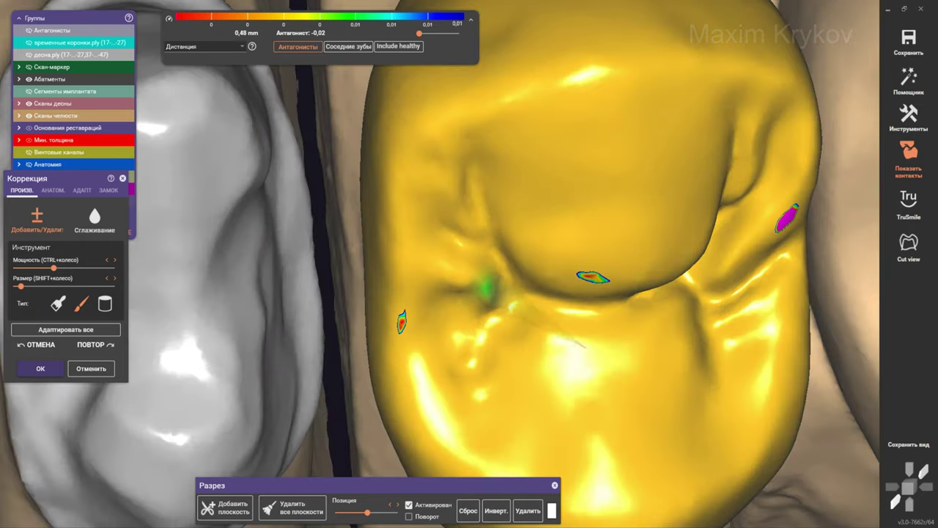
scroll(483, 287, "down", 3)
scroll(484, 287, "up", 2)
right_click_drag(486, 357, 476, 332)
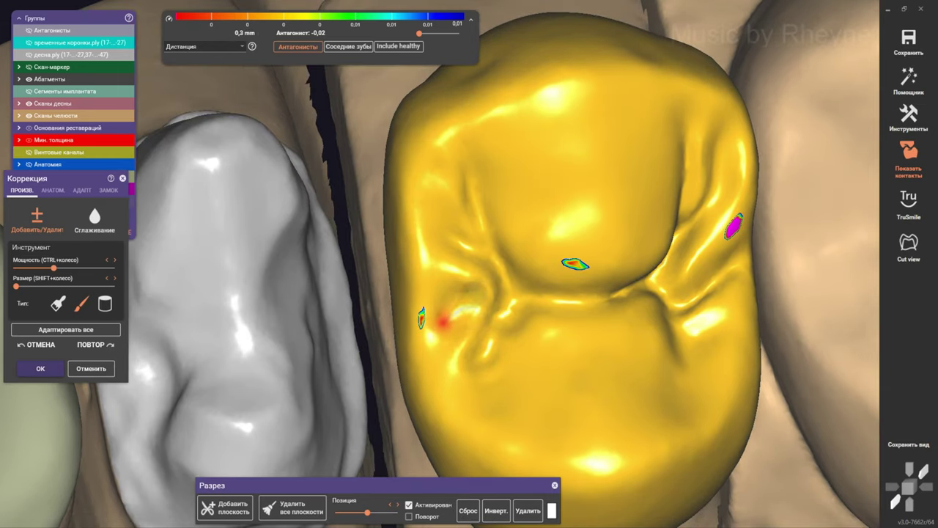
mouse_move(484, 330)
right_mouse_down()
mouse_move(493, 322)
mouse_move(486, 335)
right_mouse_up()
scroll(486, 308, "up", 3)
scroll(440, 279, "up", 1)
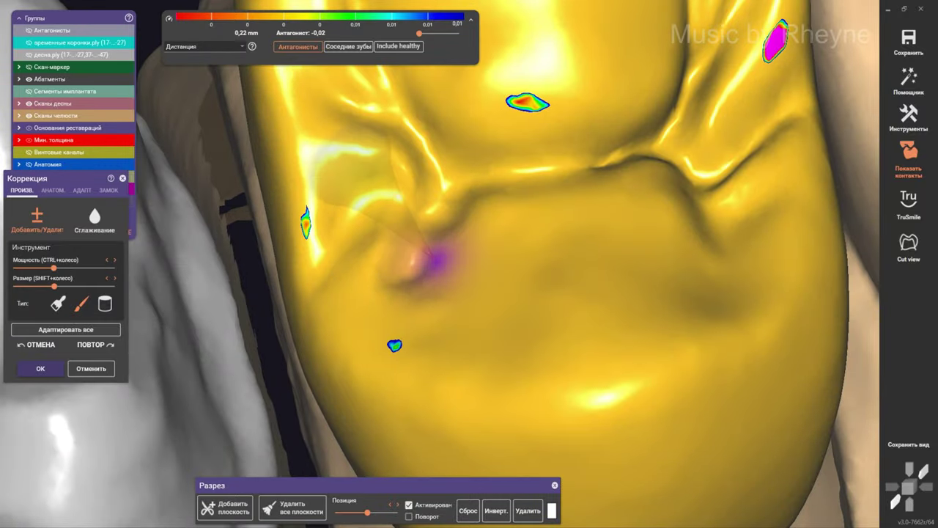
mouse_move(438, 245)
left_mouse_down()
mouse_move(467, 283)
mouse_move(430, 251)
left_mouse_up()
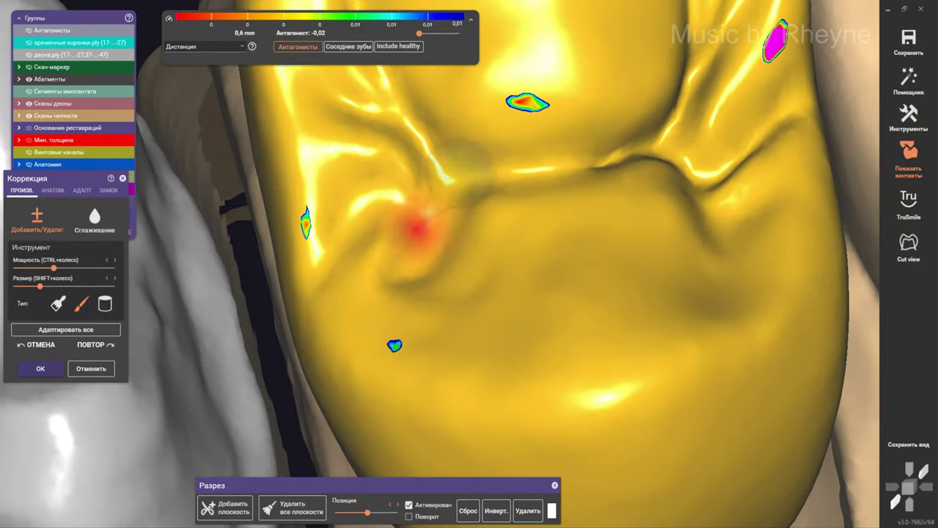
right_click_drag(414, 230, 386, 248)
scroll(384, 212, "down", 5)
scroll(378, 216, "up", 2)
scroll(378, 215, "down", 3)
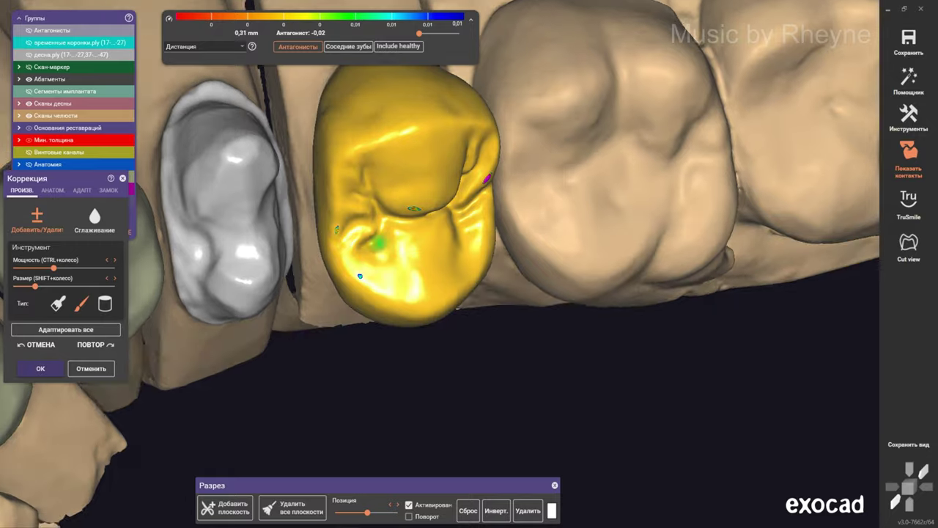
Build up material in the yellow crown's groove, viewed from the front and above
scroll(366, 264, "up", 3)
right_click_drag(367, 308, 377, 226)
scroll(359, 278, "up", 3)
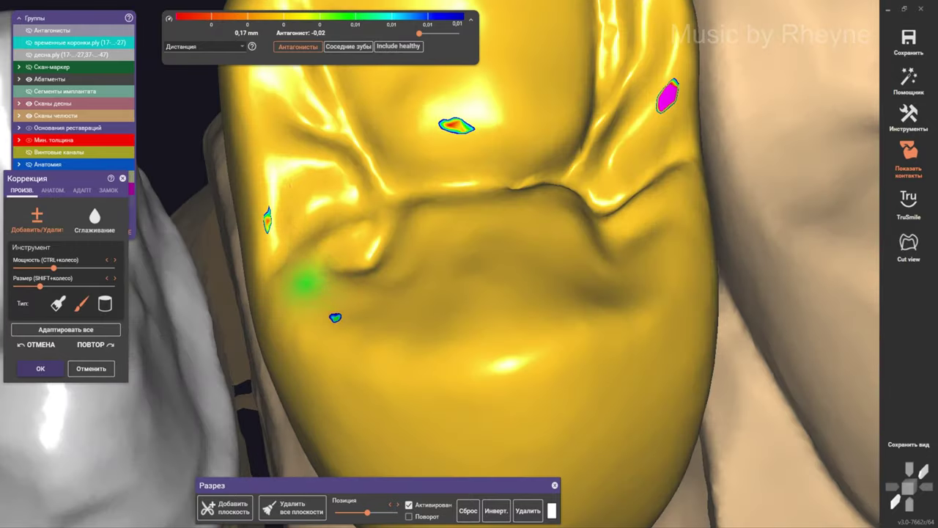
left_click_drag(374, 277, 363, 253)
scroll(396, 227, "down", 2)
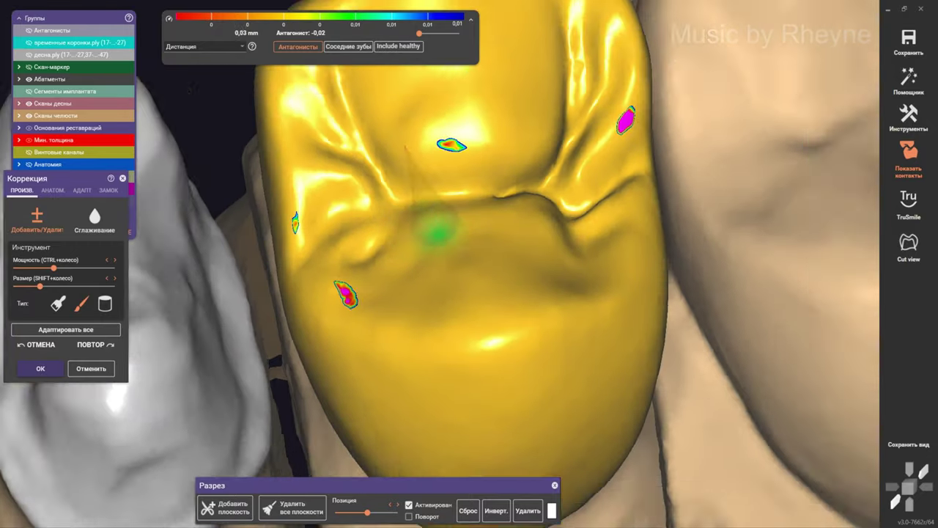
mouse_move(436, 230)
right_mouse_down()
mouse_move(498, 260)
mouse_move(511, 230)
right_mouse_up()
scroll(511, 230, "down", 2)
scroll(501, 249, "up", 3)
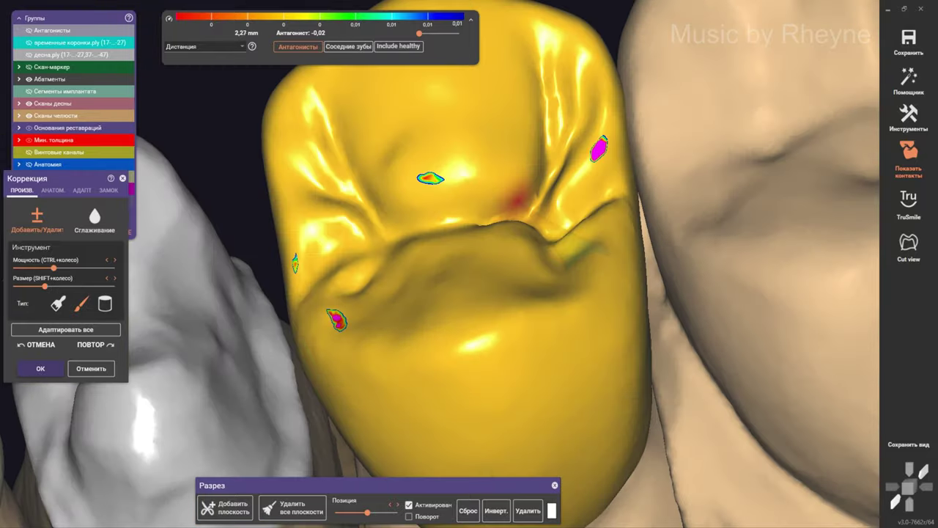
scroll(516, 168, "up", 3, "shift")
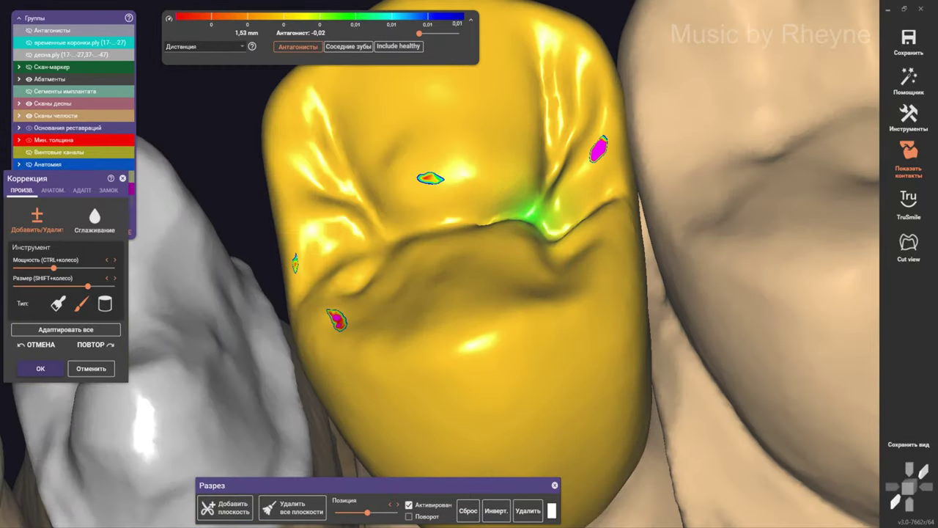
right_click_drag(499, 234, 484, 223)
scroll(484, 222, "down", 3, "shift")
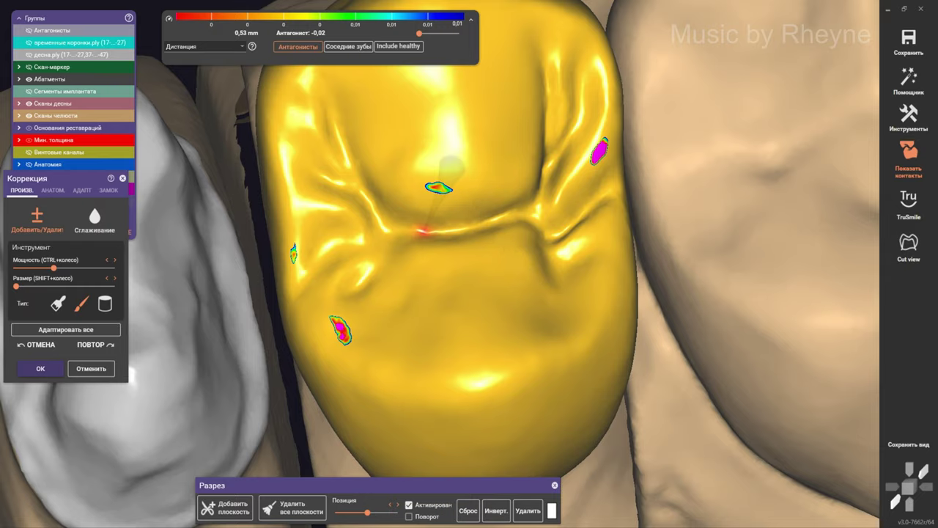
scroll(386, 227, "down", 3)
Build up the crown where it meets the antagonist teeth, using the Антагонисты contact map
mouse_move(417, 266)
right_mouse_down()
mouse_move(411, 308)
mouse_move(469, 242)
mouse_move(477, 251)
right_mouse_up()
scroll(487, 238, "up", 3)
scroll(477, 252, "up", 2)
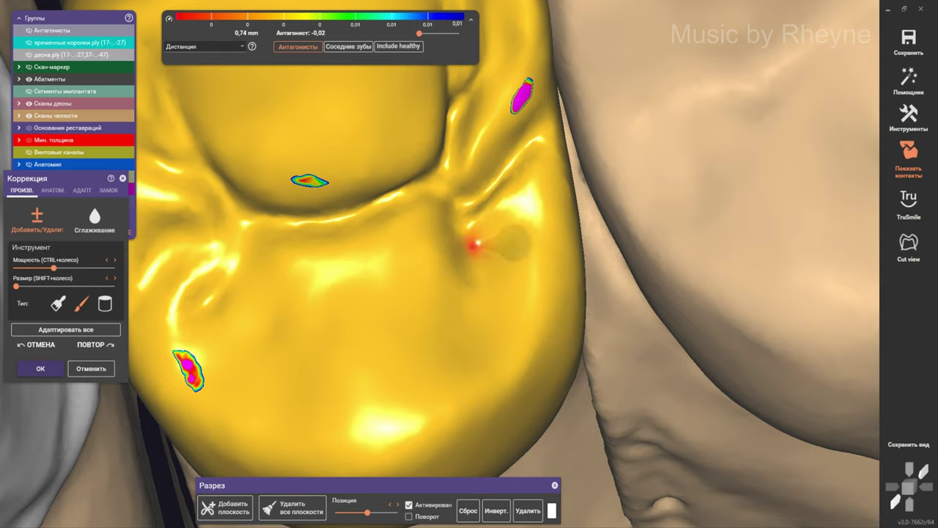
scroll(466, 214, "down", 3)
mouse_move(466, 214)
right_mouse_down()
mouse_move(477, 243)
mouse_move(481, 198)
right_mouse_up()
scroll(505, 231, "up", 3)
scroll(477, 220, "down", 2)
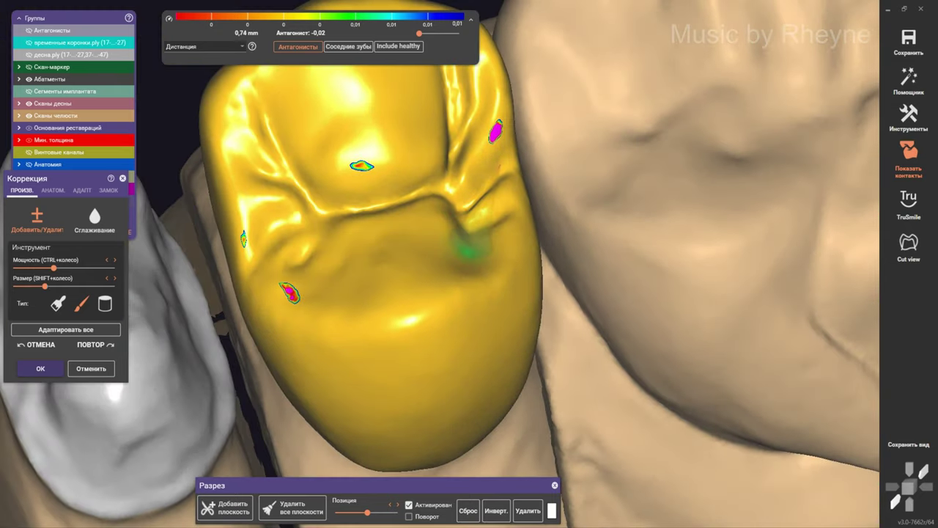
scroll(467, 249, "up", 3)
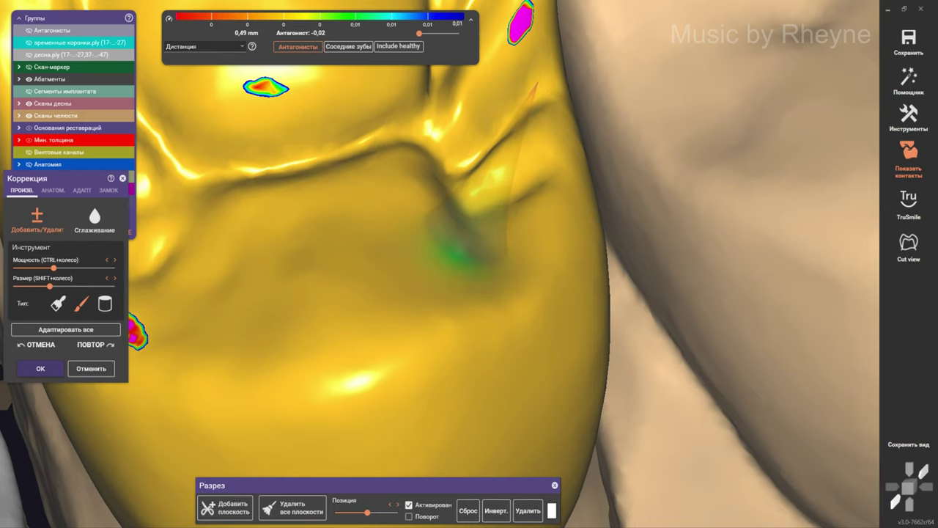
right_click_drag(454, 253, 447, 220)
scroll(440, 216, "up", 2)
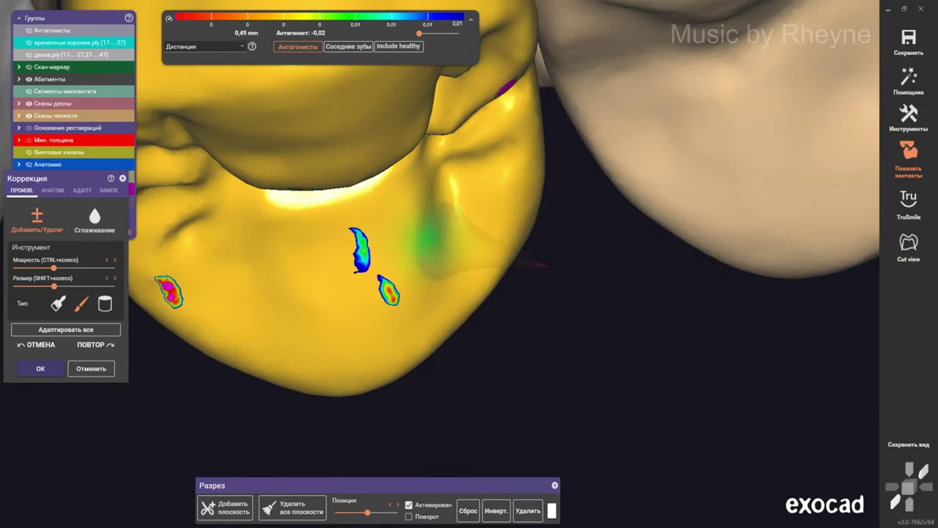
left_click_drag(429, 236, 418, 213)
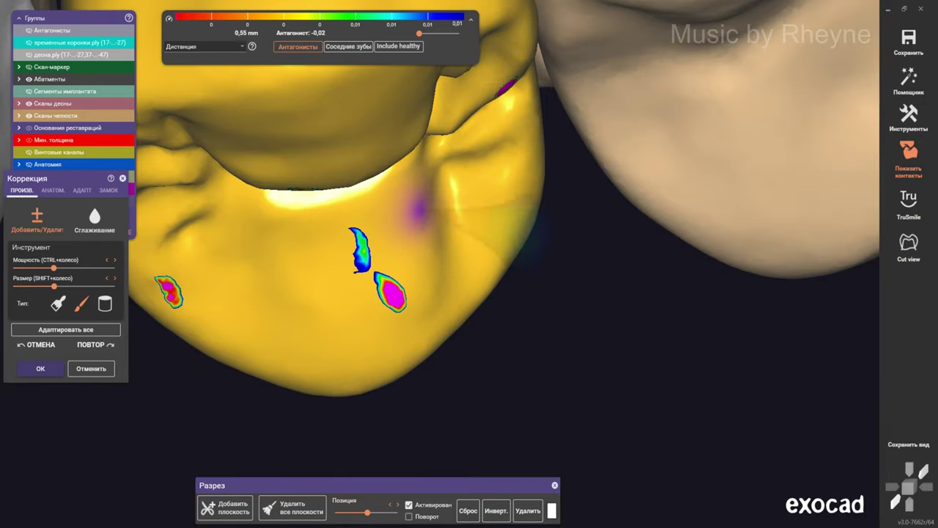
Orbit around the arch to review the remaining contact spots on the crown
right_click_drag(439, 238, 488, 209)
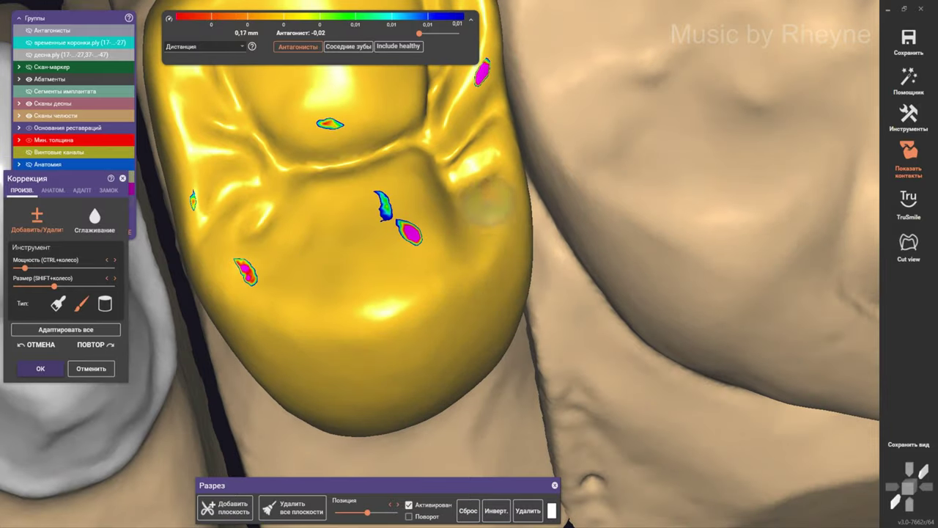
scroll(469, 204, "up", 3)
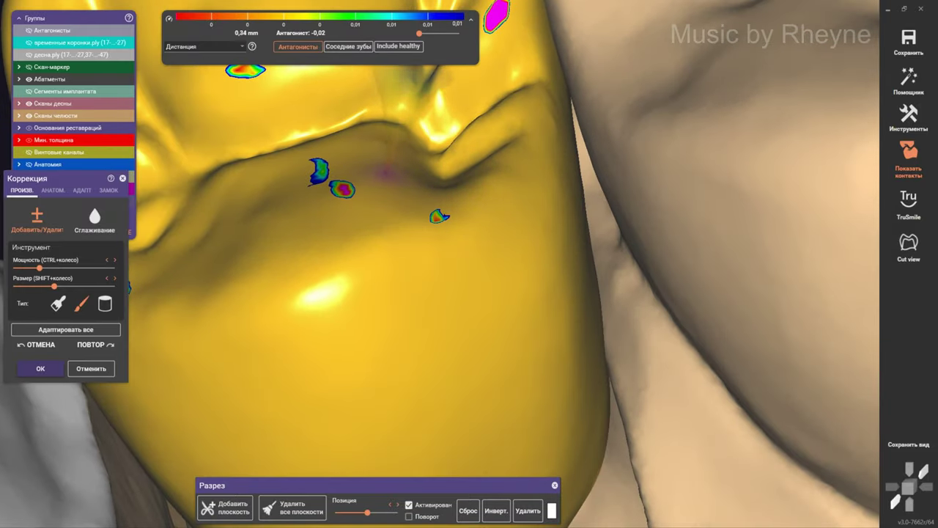
scroll(381, 205, "down", 3)
scroll(382, 205, "down", 2)
mouse_move(382, 206)
right_mouse_down()
mouse_move(411, 256)
mouse_move(367, 184)
right_mouse_up()
scroll(345, 132, "up", 2)
scroll(345, 132, "up", 2)
scroll(344, 131, "up", 2)
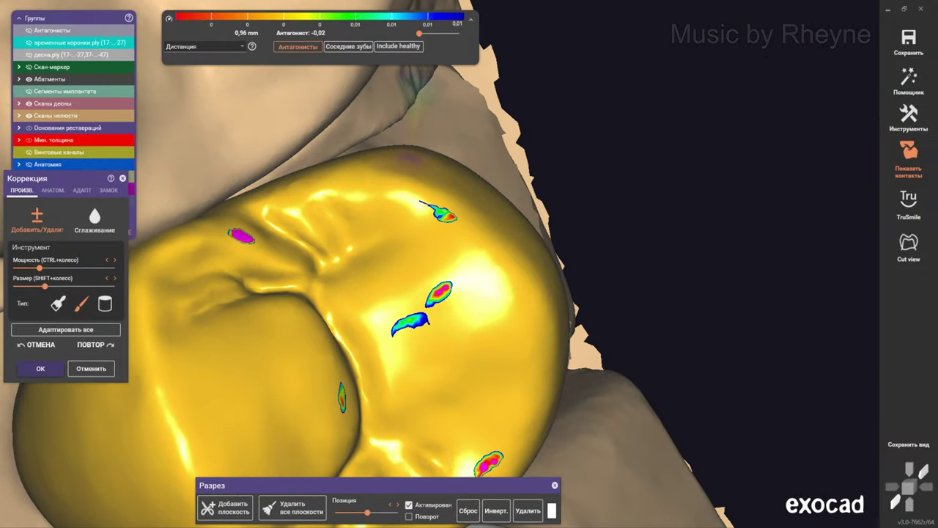
scroll(469, 263, "down", 2)
mouse_move(469, 264)
right_mouse_down()
mouse_move(440, 184)
mouse_move(455, 132)
right_mouse_up()
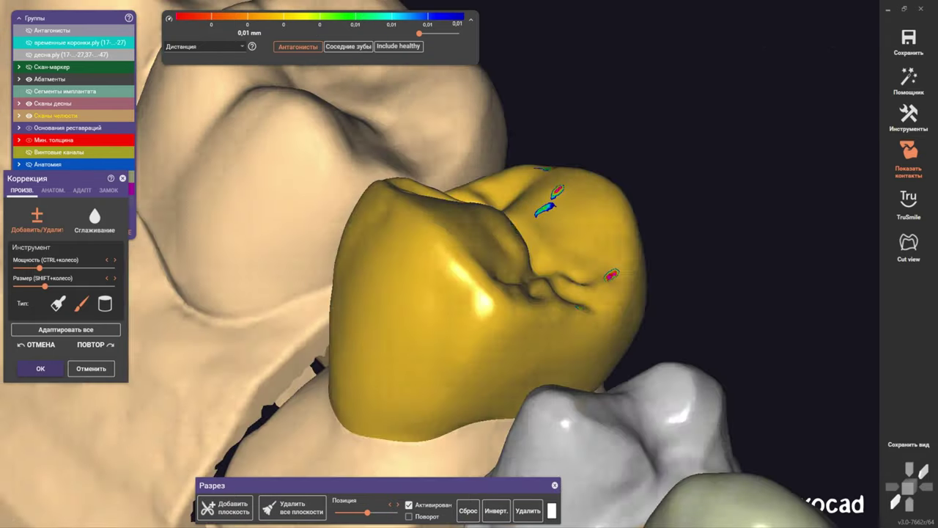
scroll(455, 132, "up", 1)
scroll(419, 286, "down", 2)
mouse_move(419, 286)
right_mouse_down()
mouse_move(419, 264)
mouse_move(469, 183)
mouse_move(513, 146)
right_mouse_up()
scroll(420, 286, "up", 2)
scroll(469, 264, "up", 2)
scroll(469, 264, "up", 2)
scroll(469, 264, "up", 2, "shift")
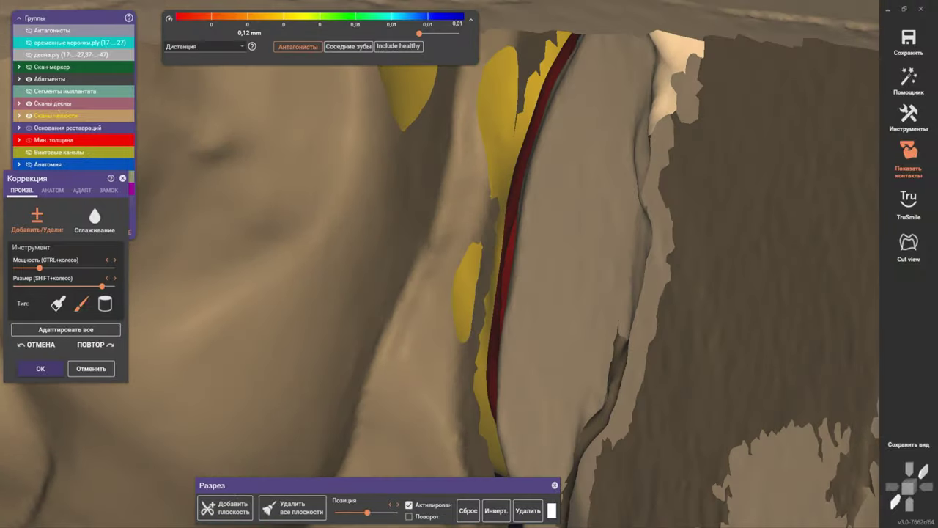
scroll(470, 264, "up", 2, "shift")
right_click_drag(437, 264, 469, 242)
scroll(469, 264, "up", 2)
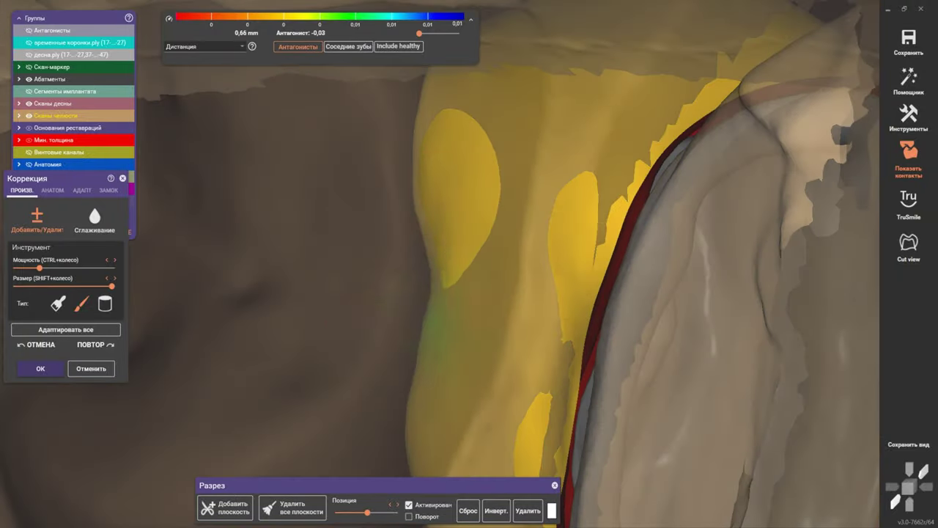
right_click_drag(443, 307, 432, 296)
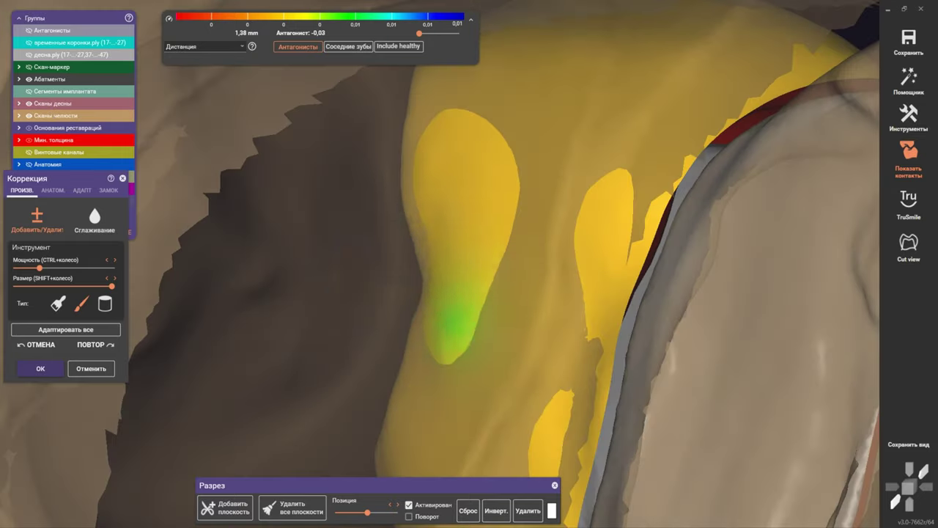
scroll(432, 297, "up", 1)
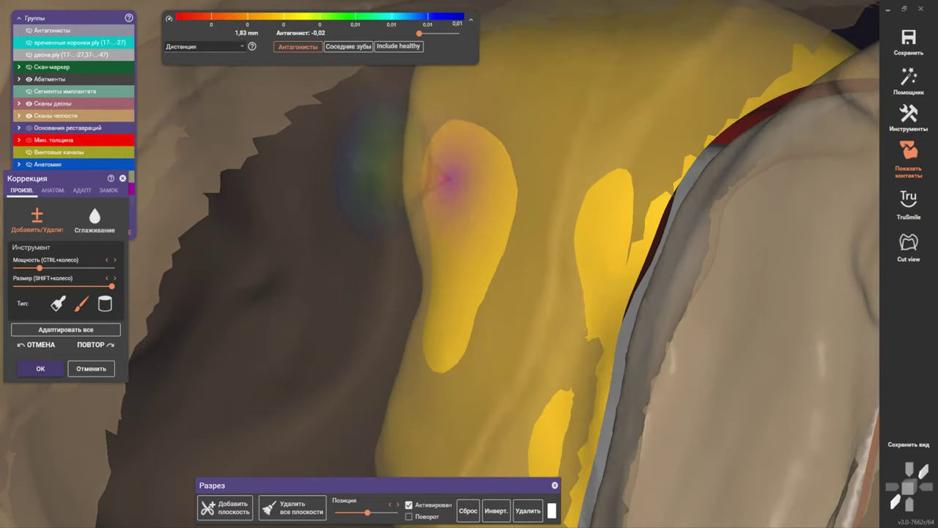
scroll(408, 198, "down", 3)
scroll(408, 198, "down", 3)
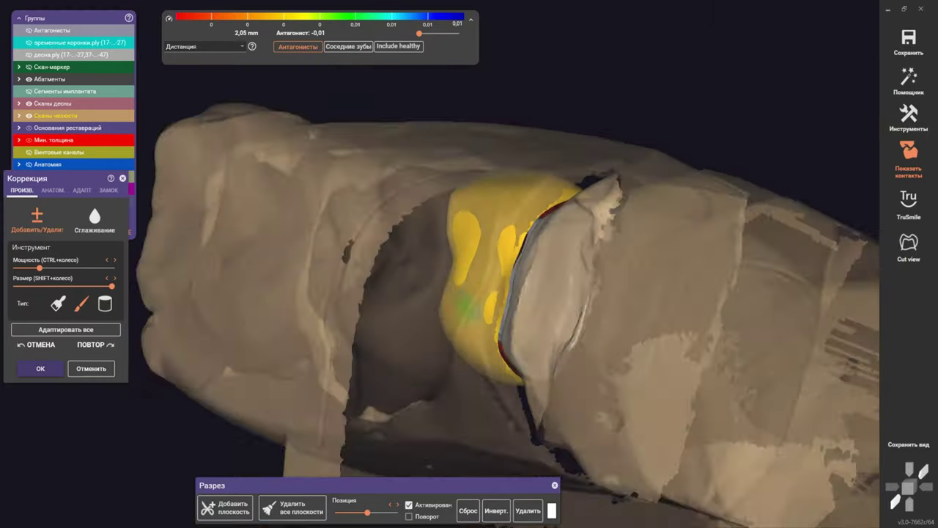
right_click_drag(407, 198, 439, 220)
scroll(513, 234, "down", 3)
mouse_move(513, 235)
right_mouse_down()
mouse_move(506, 242)
mouse_move(505, 200)
mouse_move(476, 132)
right_mouse_up()
scroll(505, 242, "down", 1)
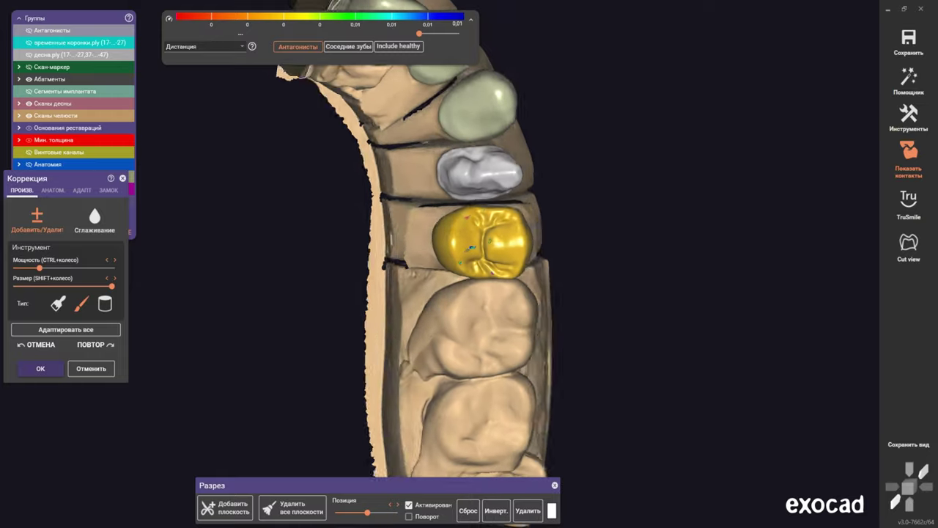
scroll(484, 249, "up", 1)
scroll(484, 249, "up", 2)
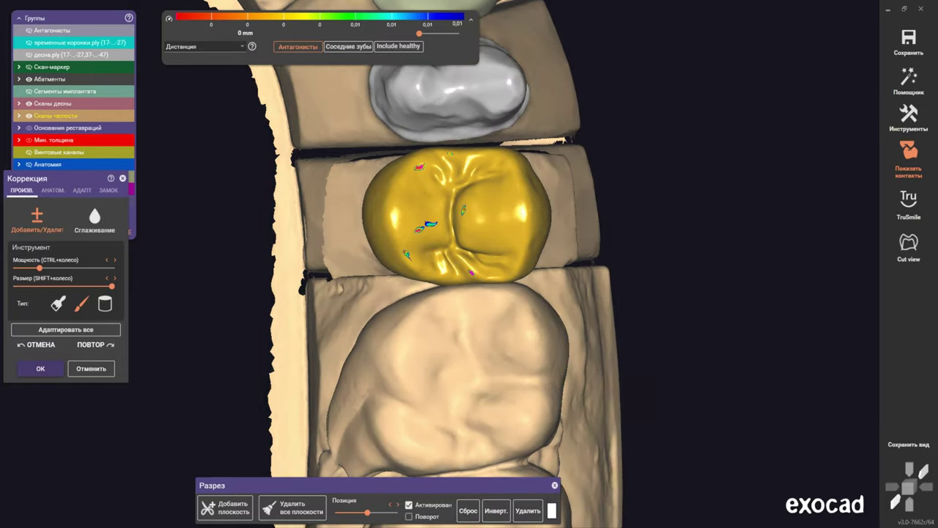
scroll(484, 249, "up", 3)
right_click_drag(469, 242, 357, 297)
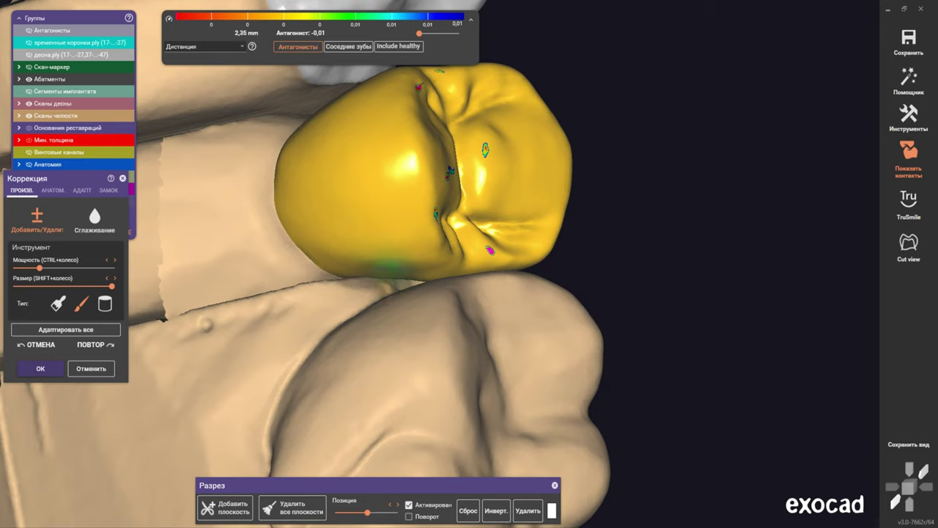
right_click_drag(411, 242, 403, 246)
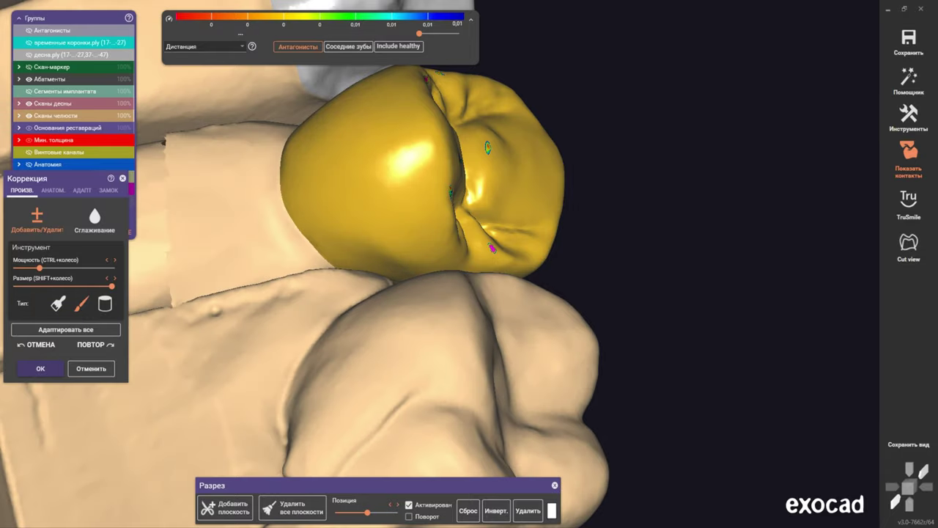
mouse_move(411, 220)
right_mouse_down()
mouse_move(440, 264)
mouse_move(345, 244)
mouse_move(458, 235)
right_mouse_up()
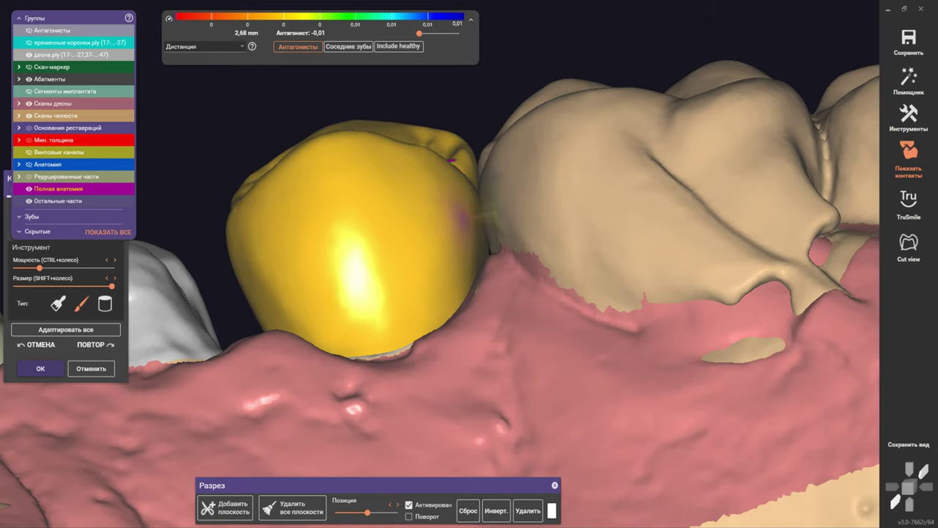
Remove and add material on the crown's side at the red proximal contact
scroll(451, 160, "up", 2)
scroll(442, 141, "down", 1, "shift")
left_click(443, 141)
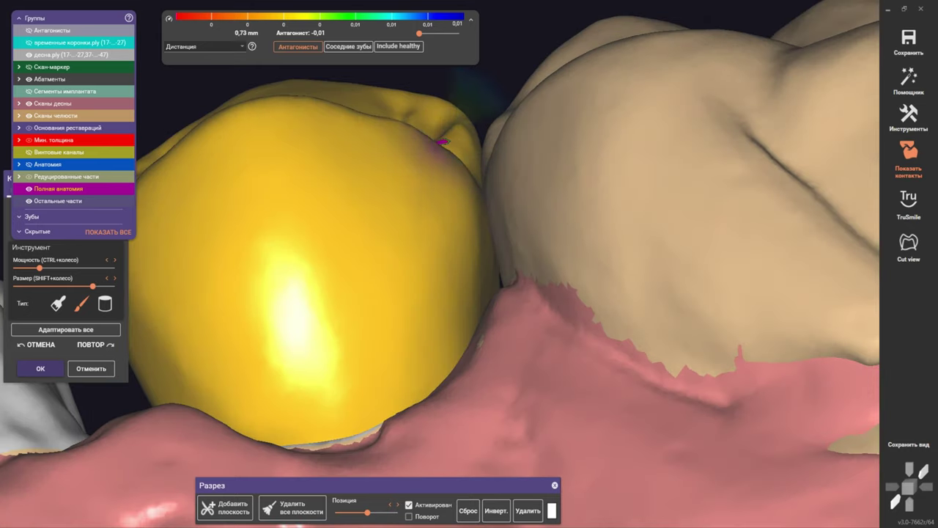
right_click_drag(381, 132, 469, 147)
scroll(469, 146, "down", 2, "shift")
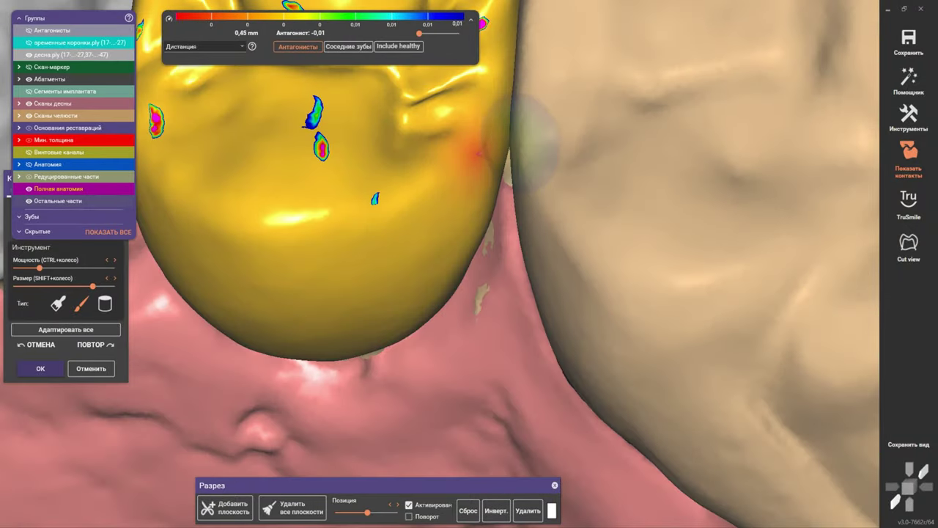
mouse_move(490, 72)
left_mouse_down()
mouse_move(471, 190)
mouse_move(382, 196)
mouse_move(317, 102)
left_mouse_up()
left_click_drag(322, 154, 310, 136)
right_click_drag(310, 136, 453, 215)
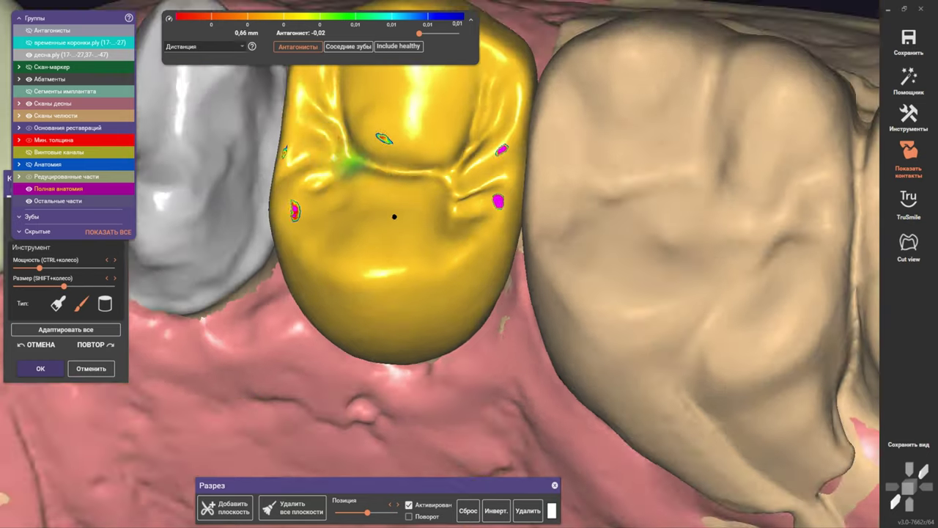
scroll(515, 176, "down", 3, "shift")
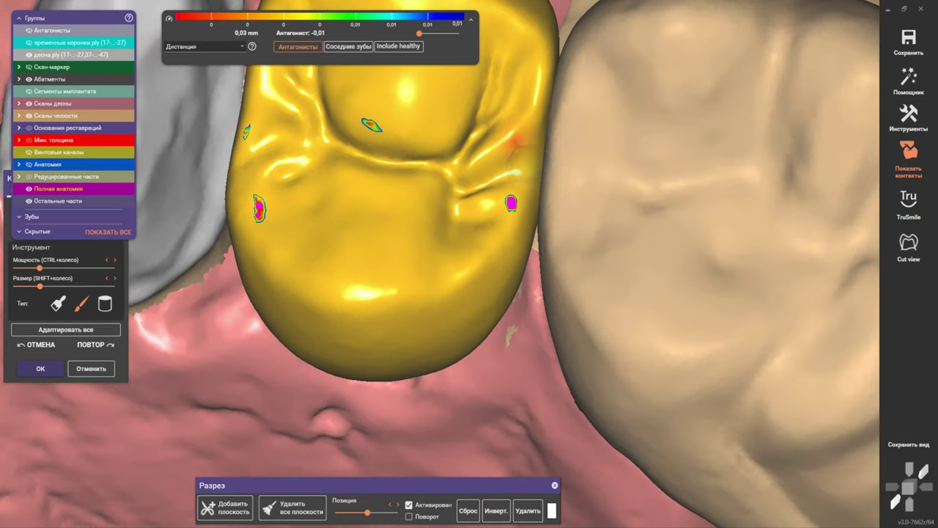
scroll(480, 176, "down", 3)
scroll(452, 159, "up", 2)
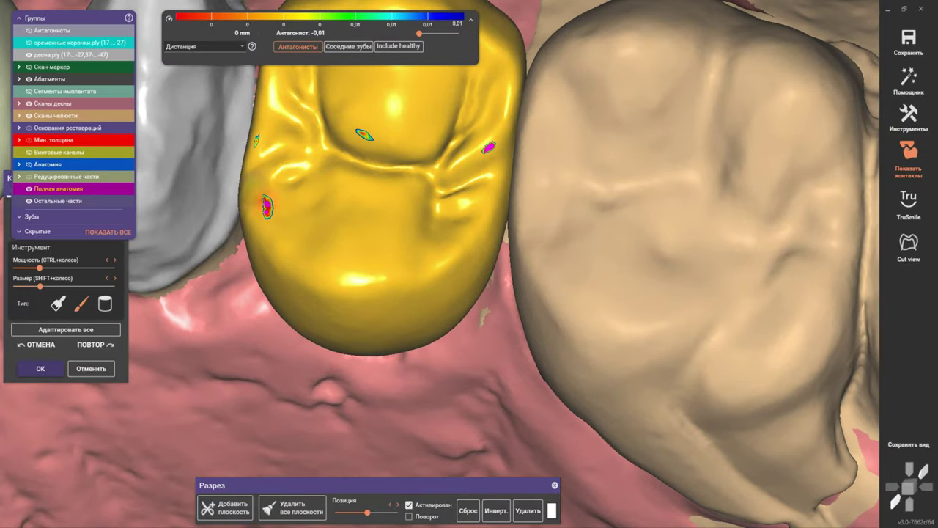
Orbit from side, frontal and occlusal views to check the crown's remaining contacts
right_click_drag(251, 201, 458, 252)
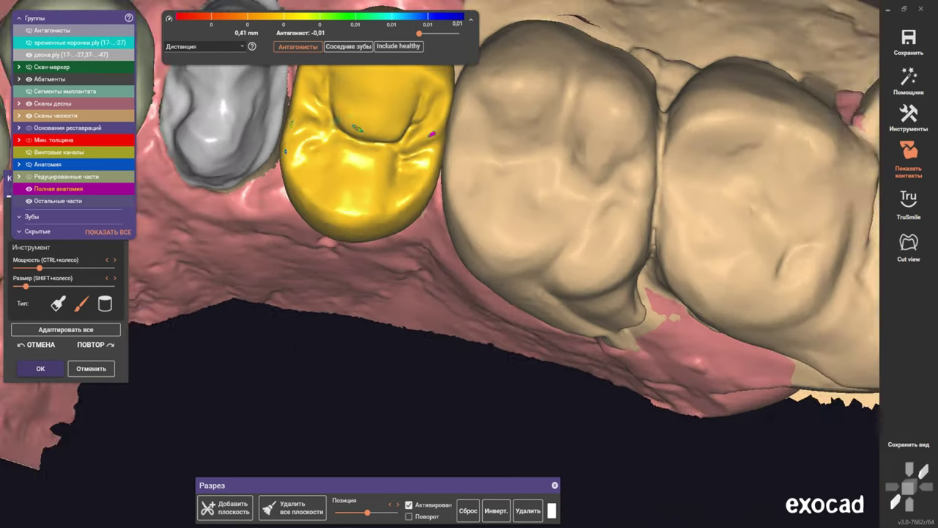
right_click_drag(422, 253, 363, 266)
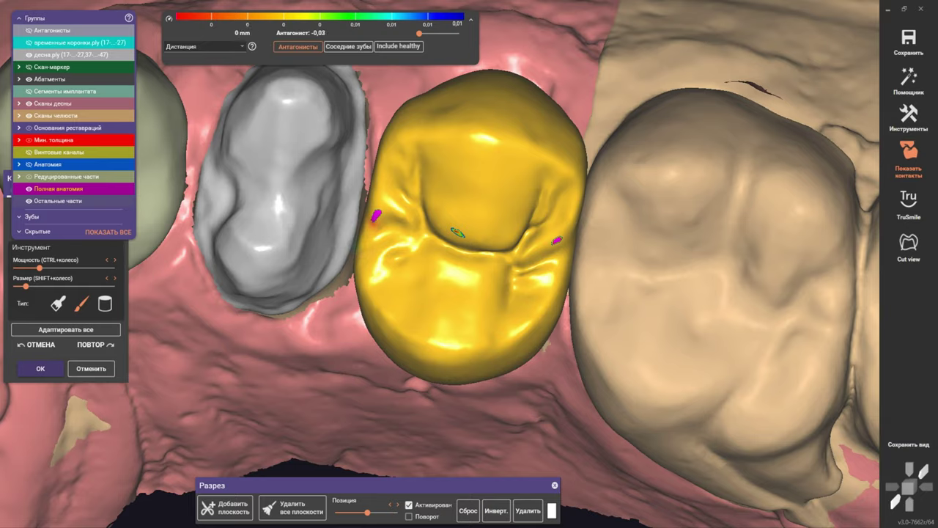
scroll(469, 264, "down", 3)
right_click_drag(469, 293, 469, 184)
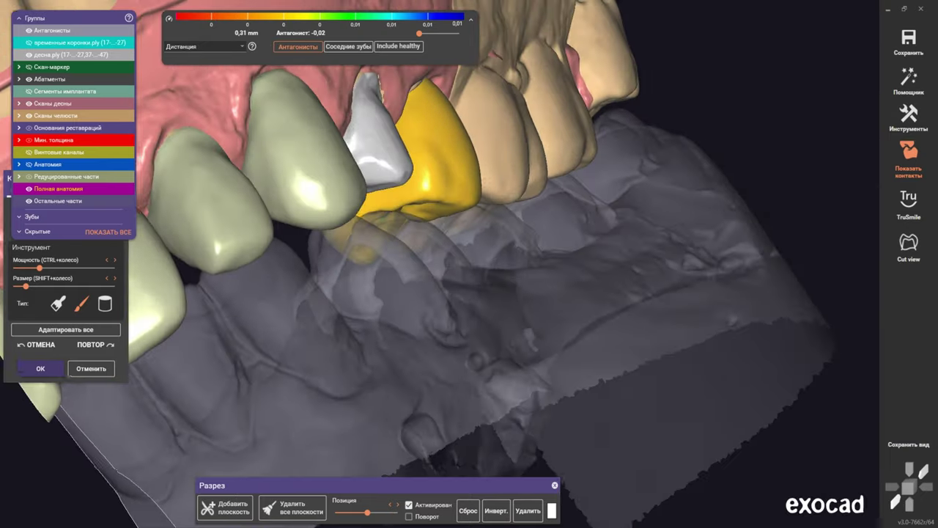
right_click_drag(470, 264, 528, 241)
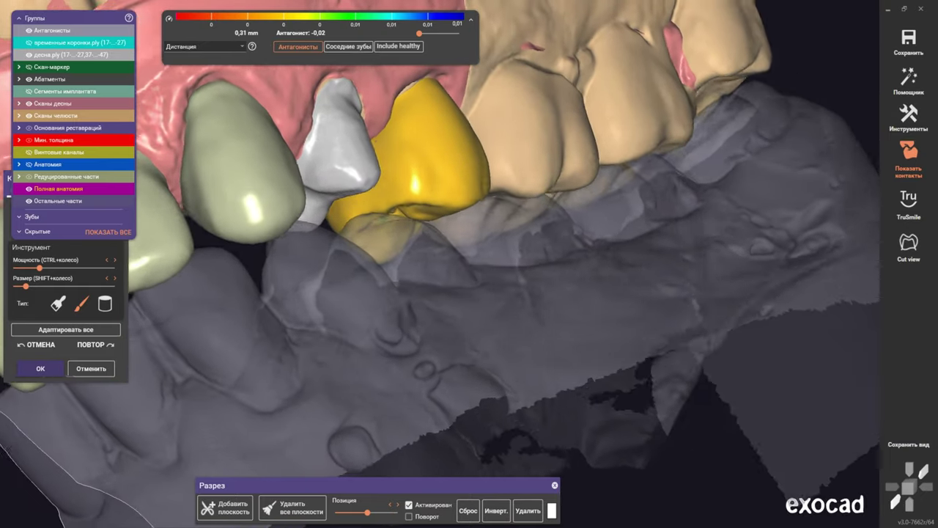
scroll(469, 264, "up", 3)
right_click_drag(469, 220, 469, 330)
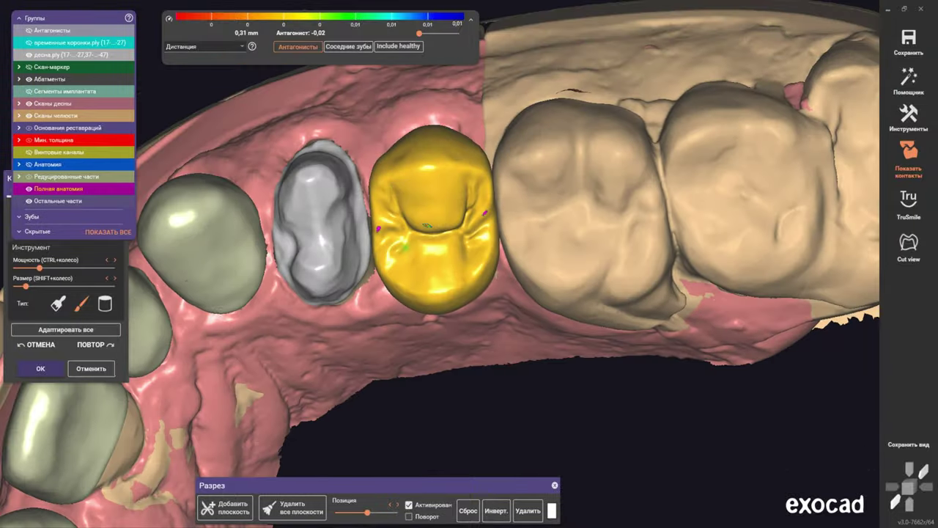
mouse_move(469, 263)
right_mouse_down()
mouse_move(469, 147)
mouse_move(557, 264)
right_mouse_up()
scroll(381, 220, "up", 3)
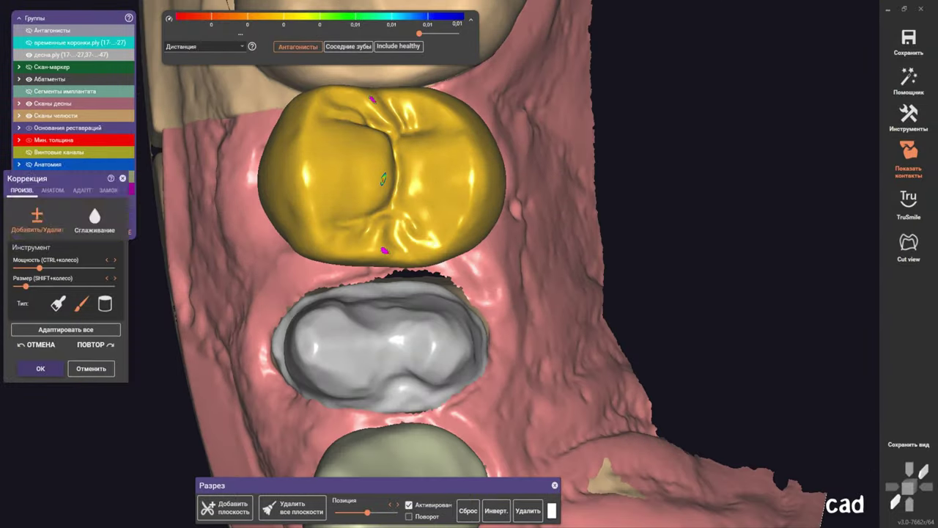
Review the anatomical adjustment options, then return to free-form with the wax knife tool
left_click(53, 290)
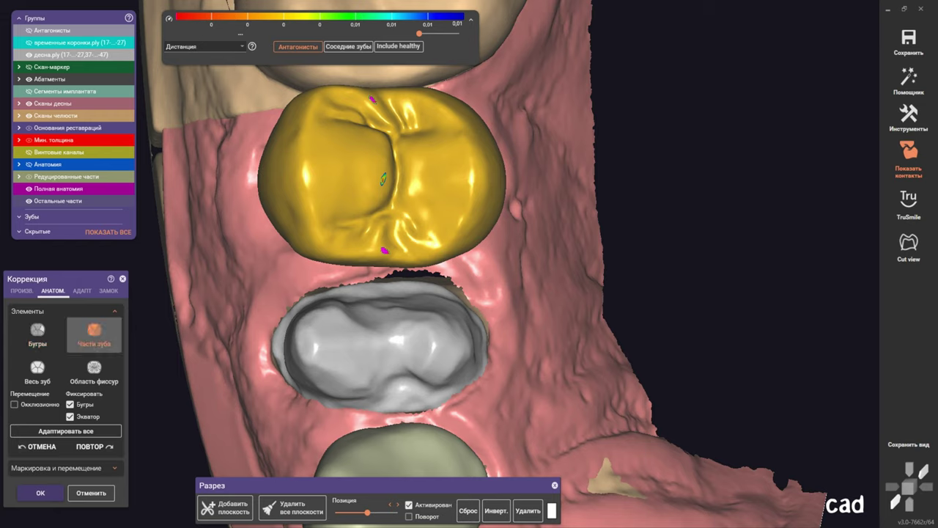
mouse_move(383, 178)
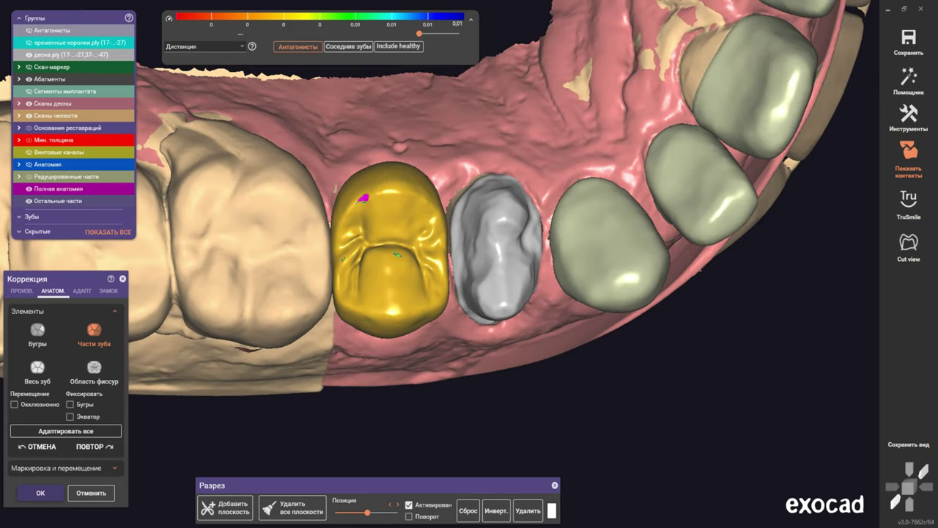
left_click(21, 290)
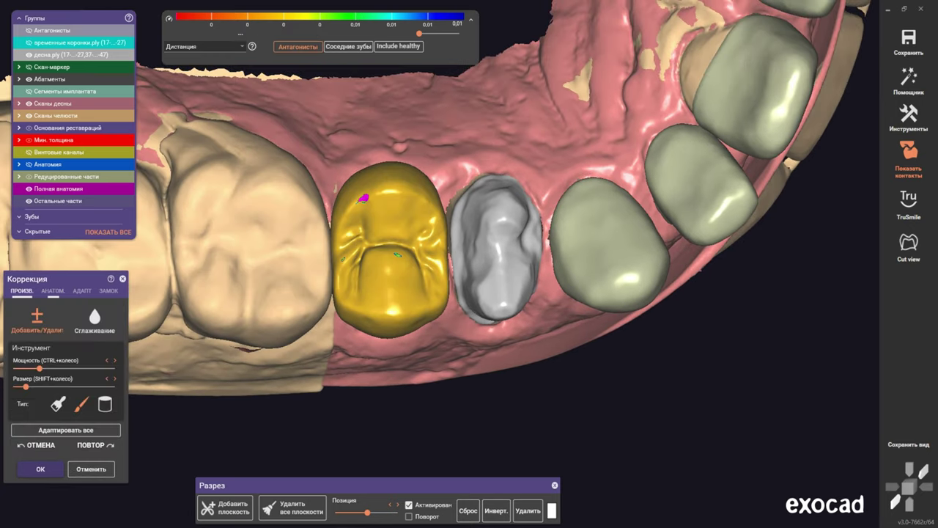
left_click(57, 403)
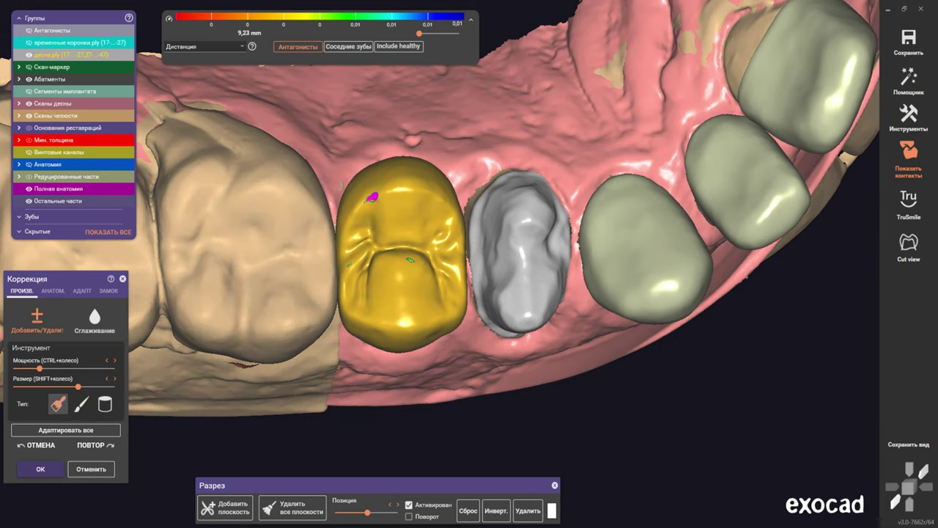
Zoom and rotate out to an occlusal view of the whole arch
scroll(377, 169, "up", 2)
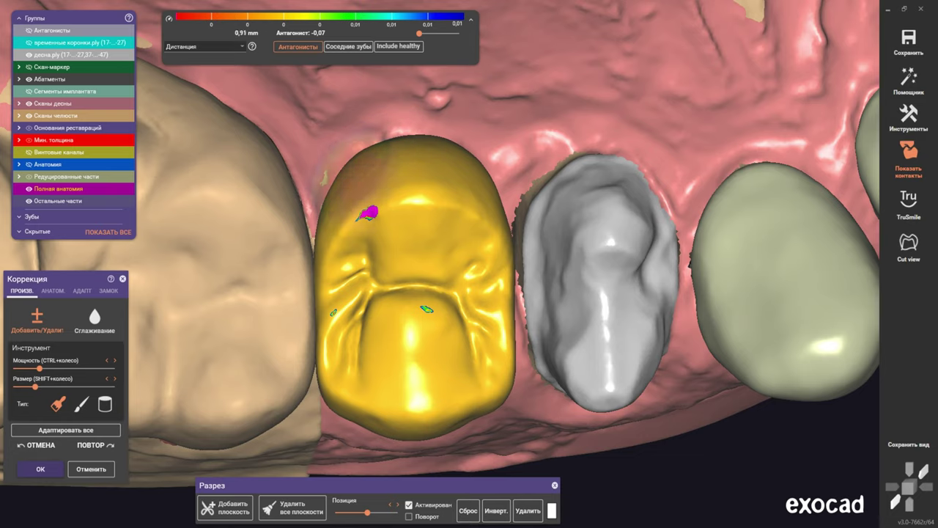
scroll(411, 285, "down", 3)
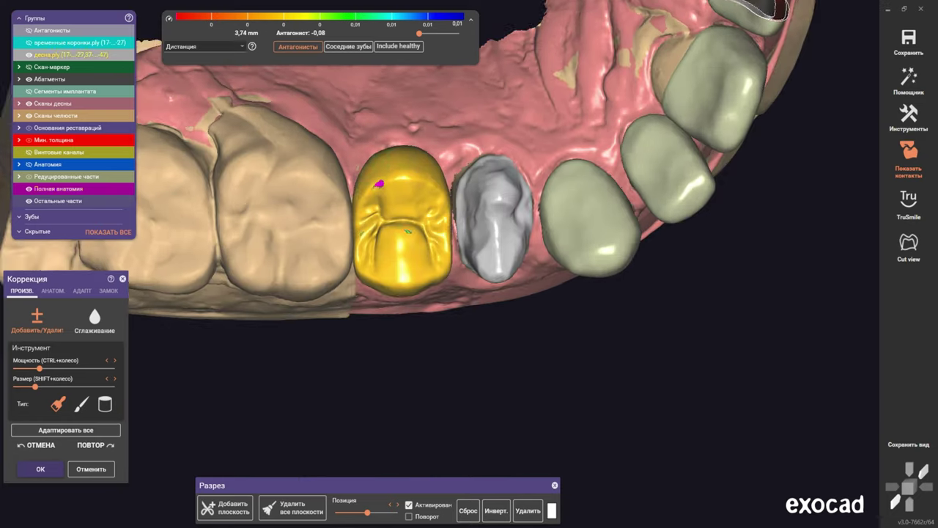
right_click_drag(262, 218, 448, 163)
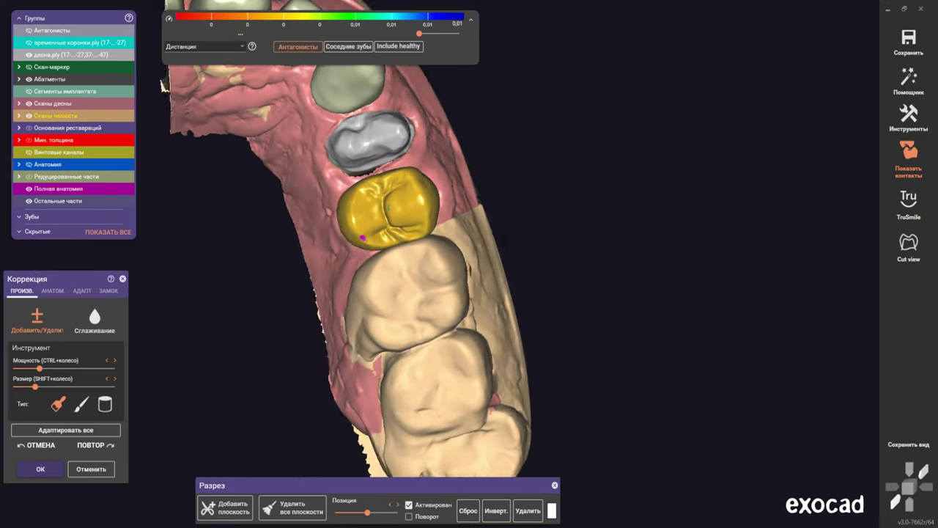
right_click_drag(411, 278, 440, 256)
scroll(384, 220, "up", 2)
scroll(385, 217, "up", 2)
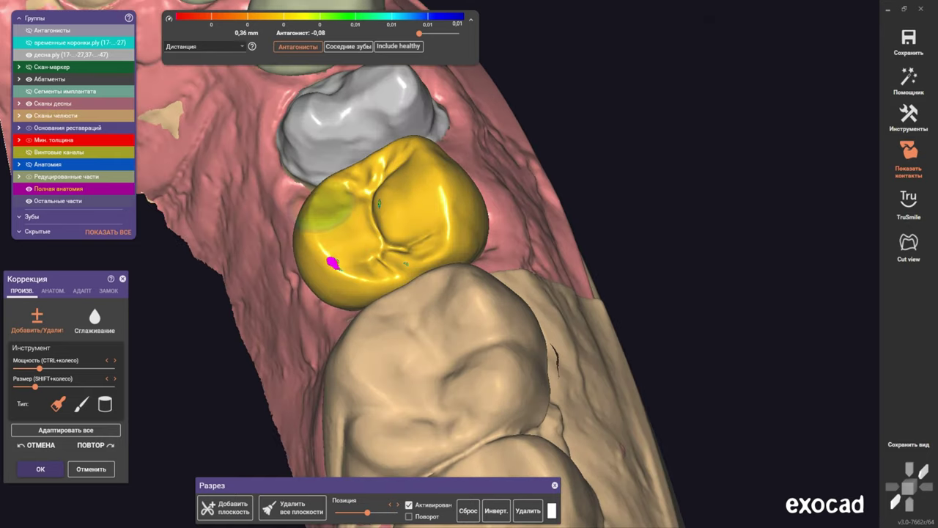
scroll(332, 262, "down", 3)
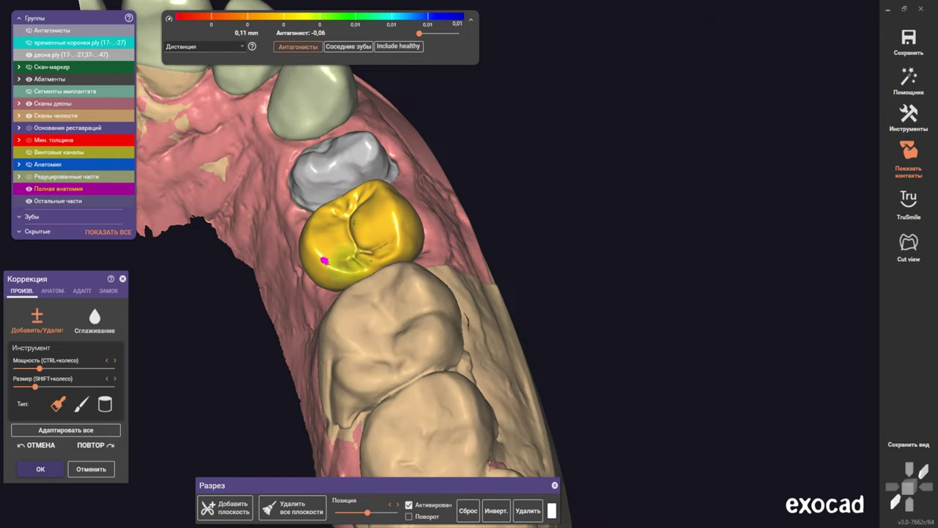
scroll(331, 262, "down", 2)
right_click_drag(331, 262, 410, 242)
scroll(496, 263, "down", 3)
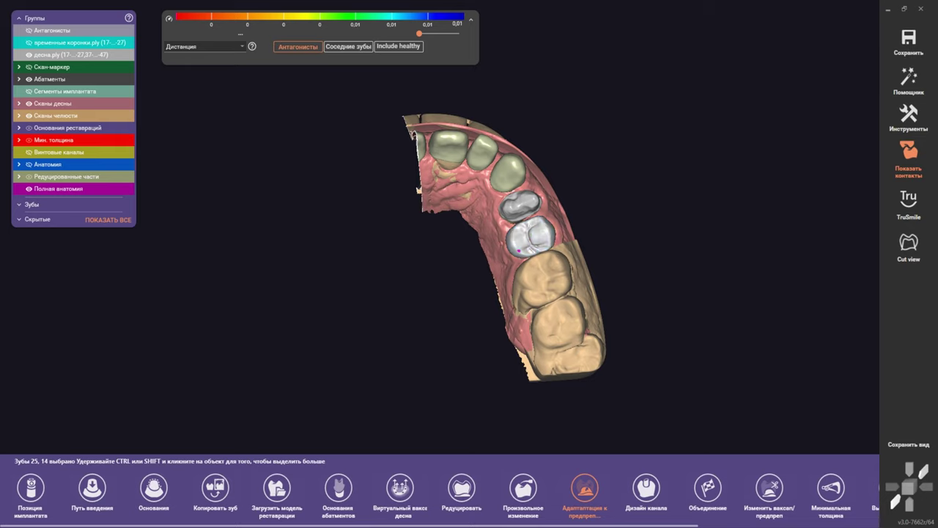
Slide the cut plane off the arch and close the Разрез cross-section view
left_click_drag(522, 485, 302, 369)
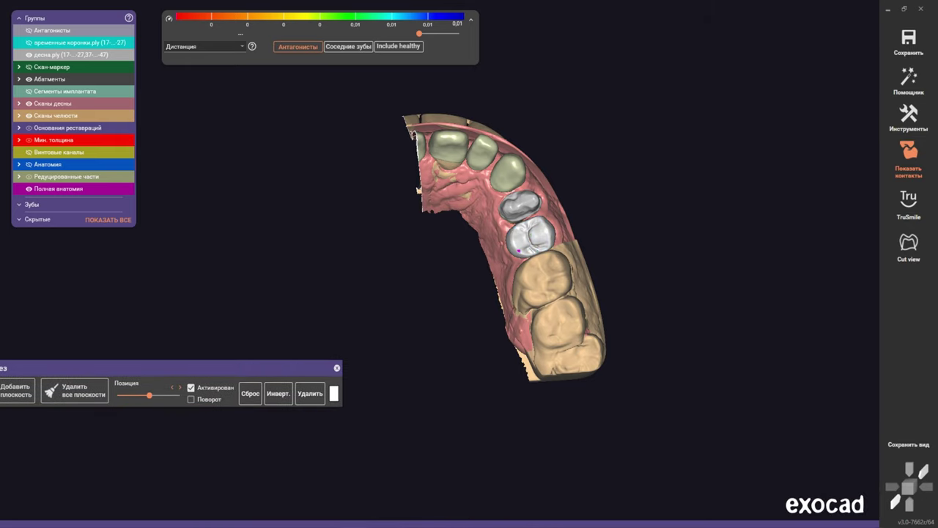
left_click_drag(149, 395, 120, 395)
right_click_drag(439, 234, 440, 190)
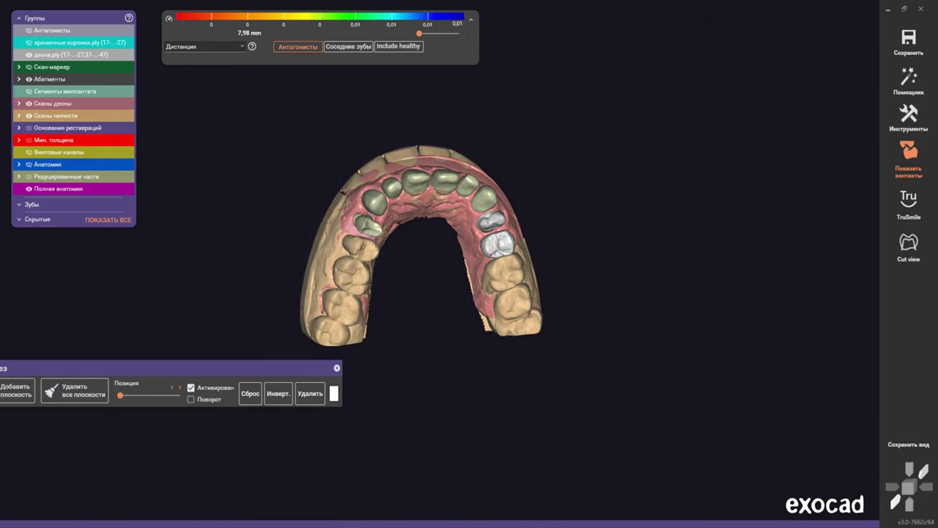
left_click(337, 368)
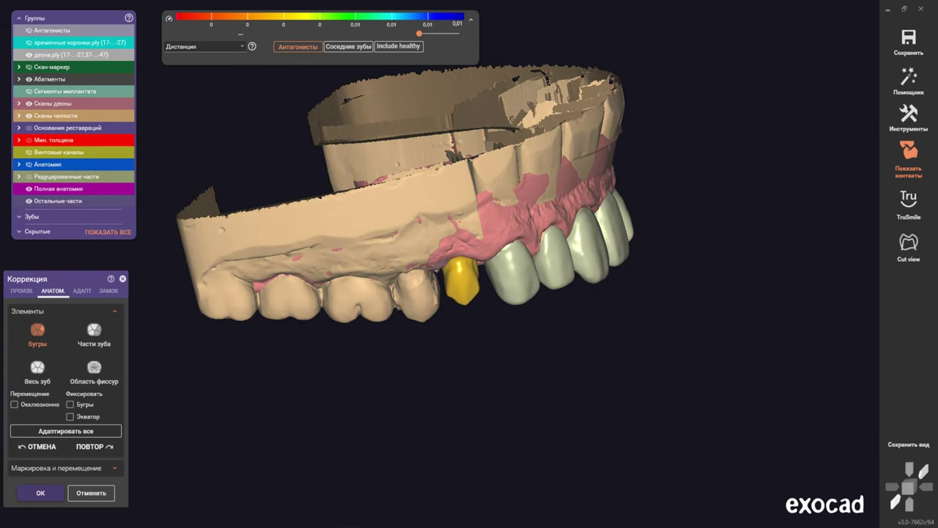
Add material to the anterior crown's surface with the Free-form tools
left_click(22, 290)
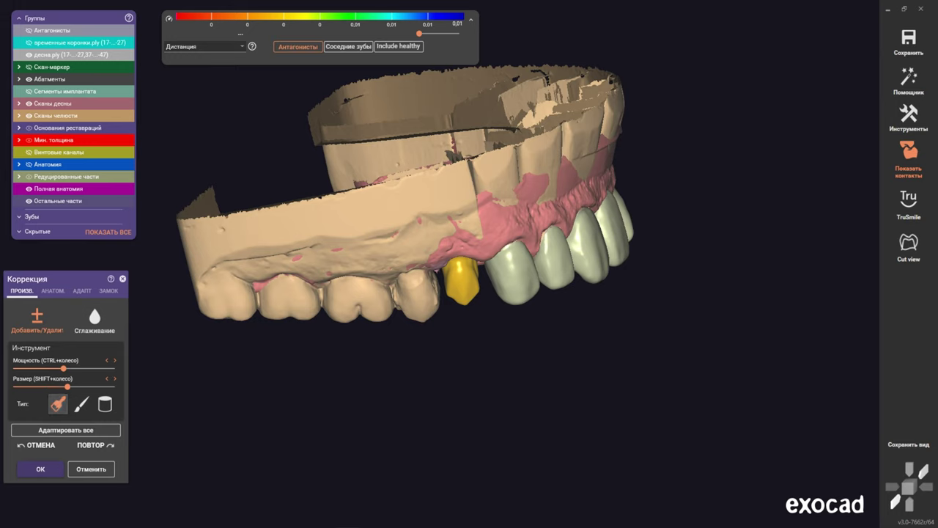
scroll(440, 263, "up", 5, "shift")
scroll(444, 257, "down", 3, "shift")
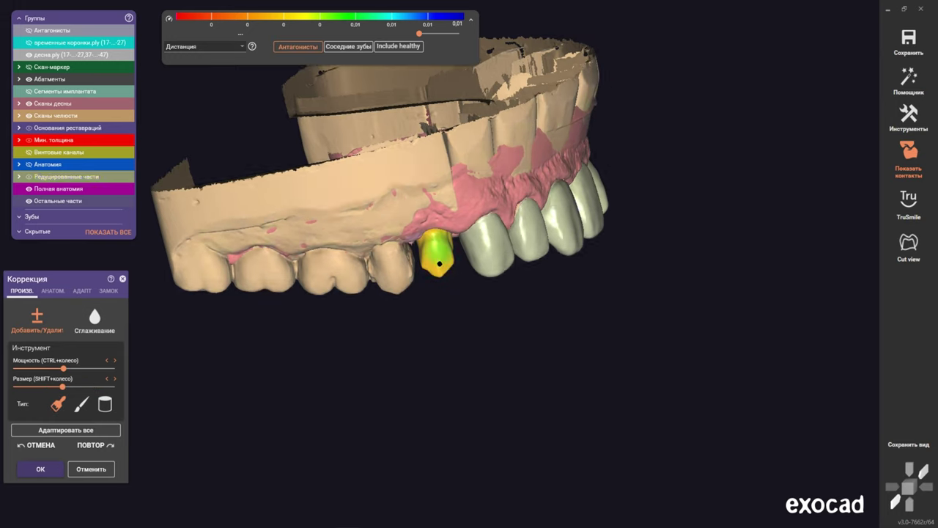
scroll(443, 256, "up", 10)
left_click_drag(414, 320, 414, 321)
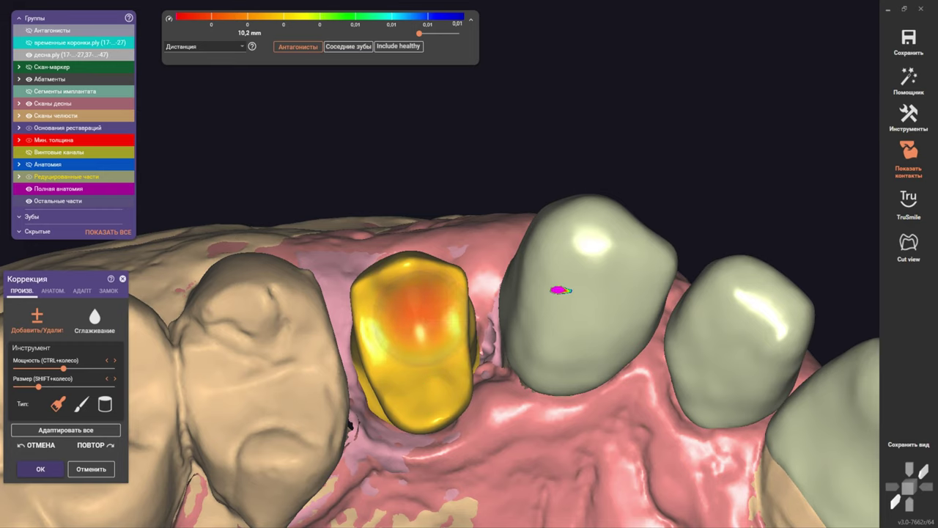
mouse_move(440, 266)
right_mouse_down()
mouse_move(440, 220)
mouse_move(455, 311)
mouse_move(430, 314)
right_mouse_up()
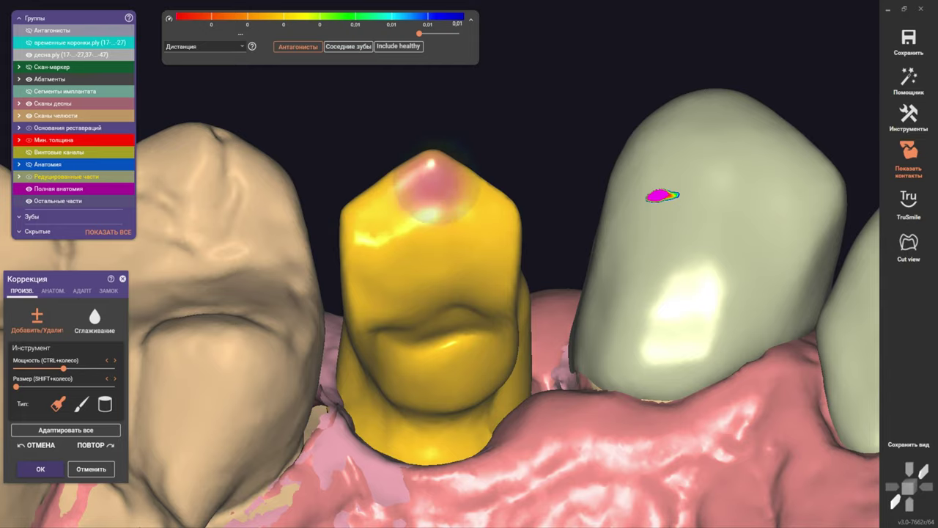
right_click_drag(433, 176, 440, 315)
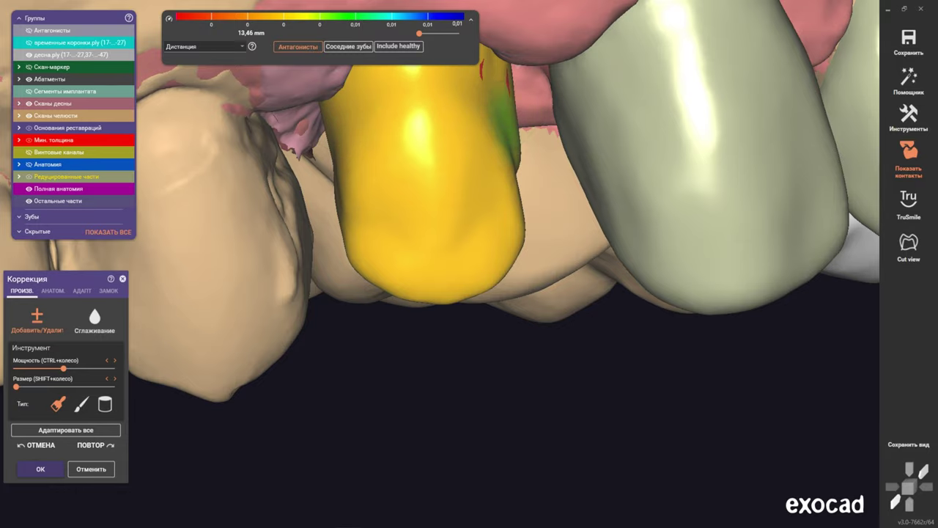
mouse_move(513, 103)
right_mouse_down()
mouse_move(434, 154)
mouse_move(513, 132)
right_mouse_up()
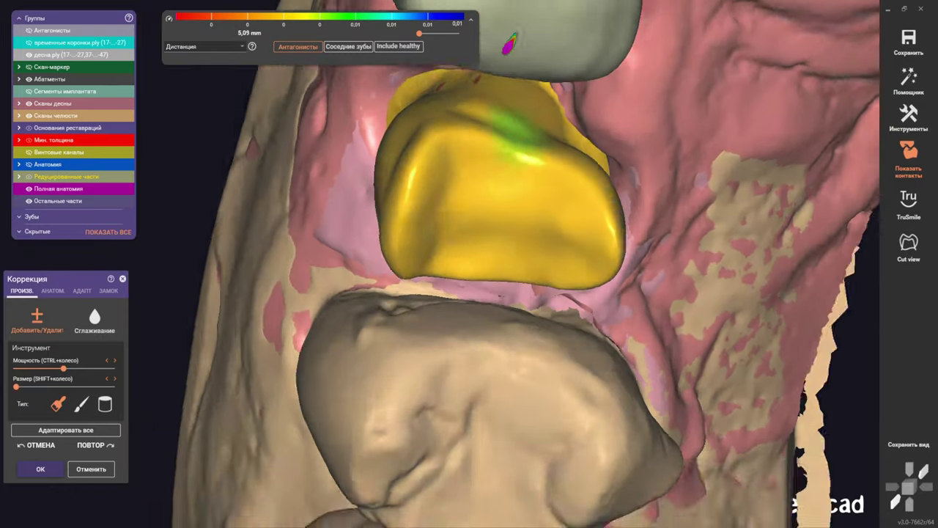
Inspect the anterior crown's clearance beneath its opposing tooth from several angles
scroll(542, 121, "up", 3)
scroll(492, 178, "down", 2)
mouse_move(492, 178)
right_mouse_down()
mouse_move(439, 263)
mouse_move(381, 279)
mouse_move(377, 383)
right_mouse_up()
scroll(492, 178, "down", 3)
scroll(381, 278, "up", 2)
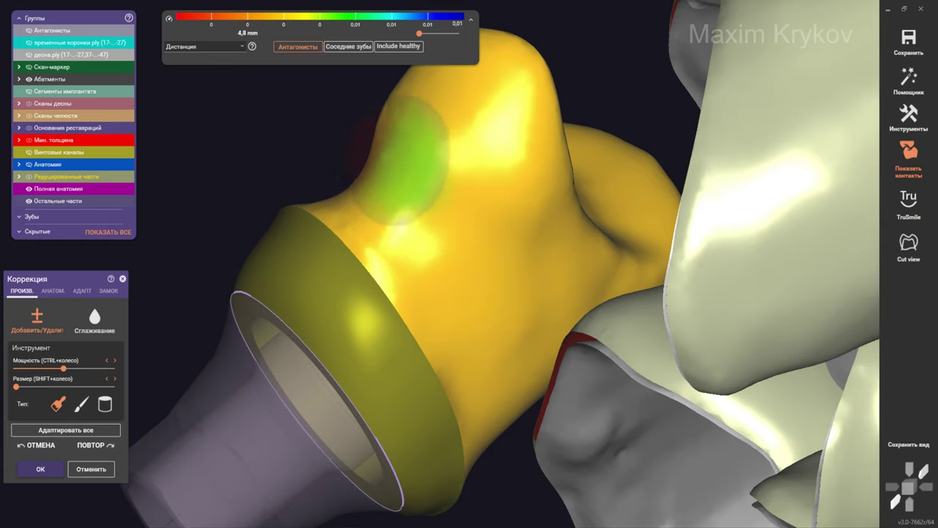
right_click_drag(407, 158, 505, 311)
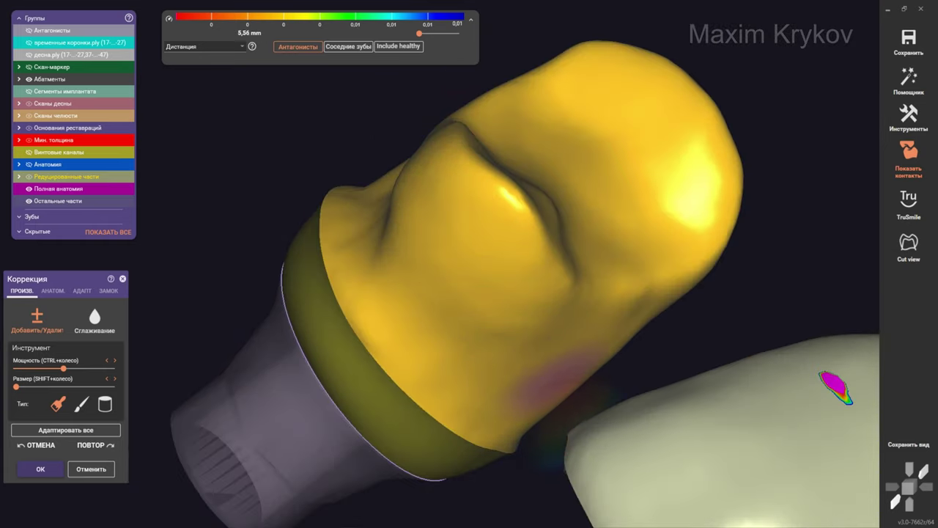
right_click_drag(324, 325, 428, 235)
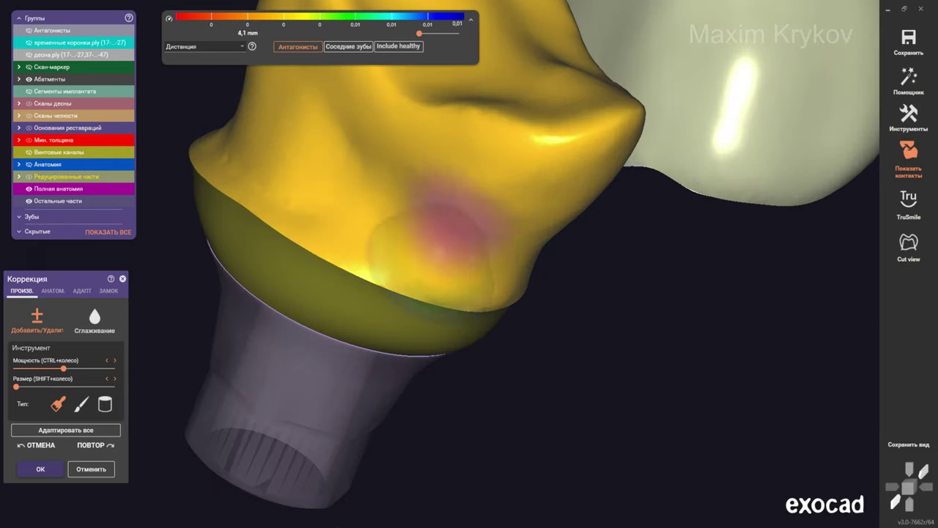
mouse_move(440, 198)
right_mouse_down()
mouse_move(430, 136)
mouse_move(483, 154)
right_mouse_up()
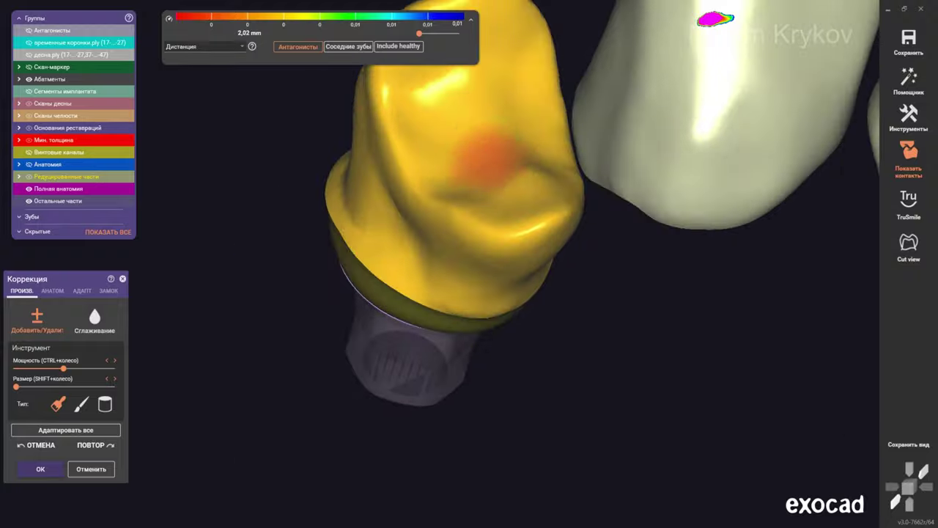
right_click_drag(385, 129, 425, 132)
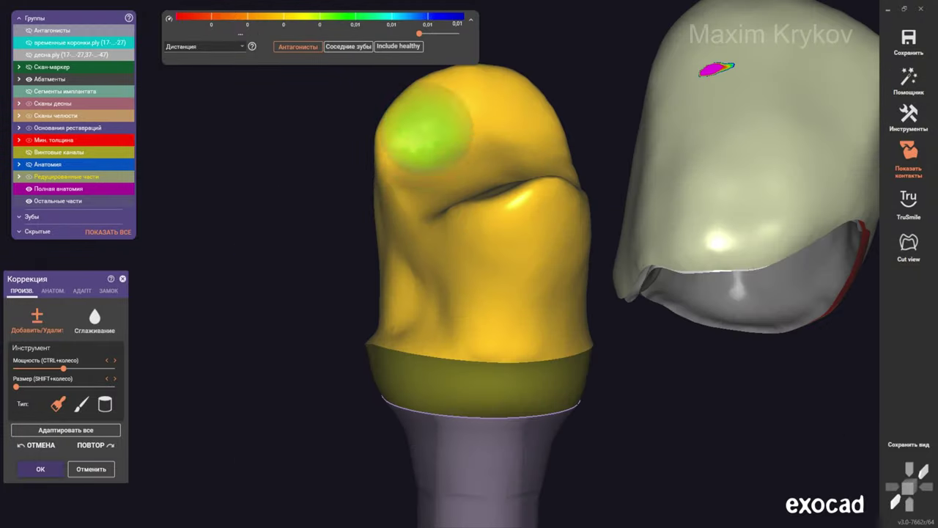
Switch to a different brush shape and check the crown beside its antagonist and neighbour
left_click(81, 403)
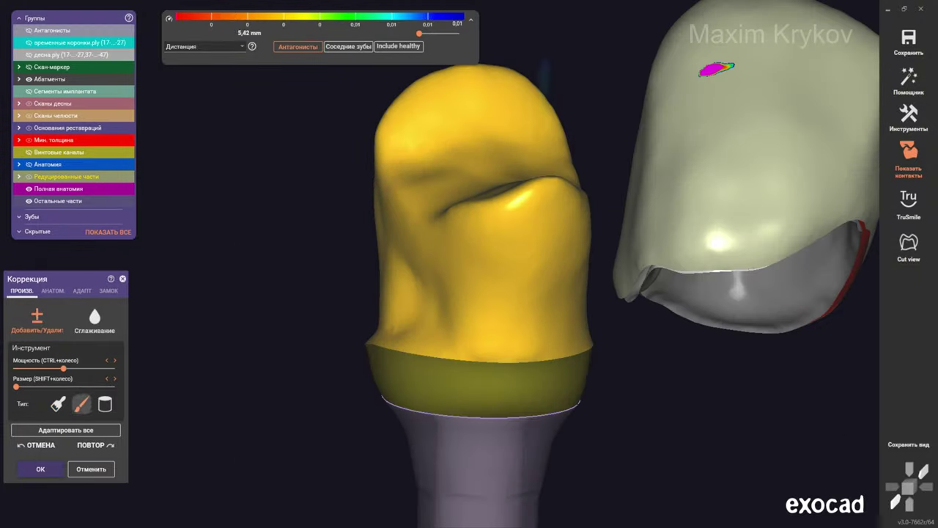
scroll(407, 192, "up", 3)
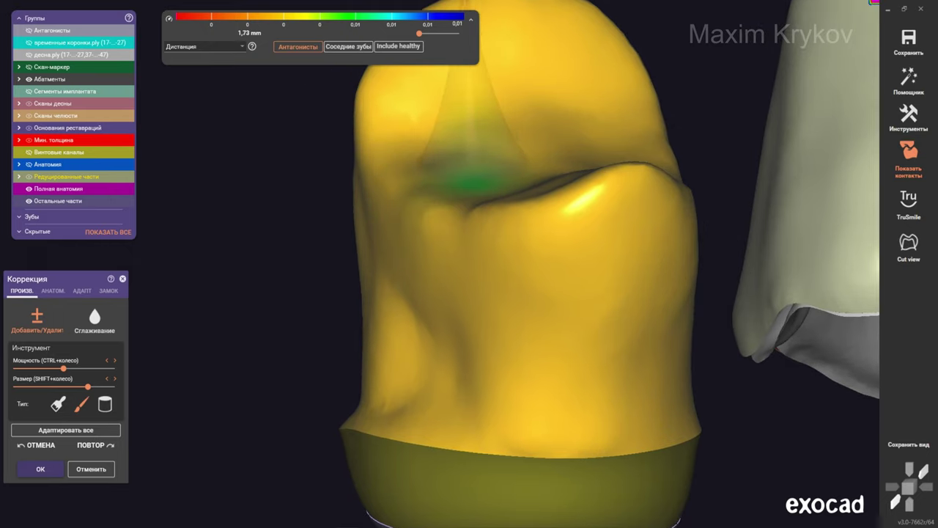
right_click_drag(458, 179, 399, 155)
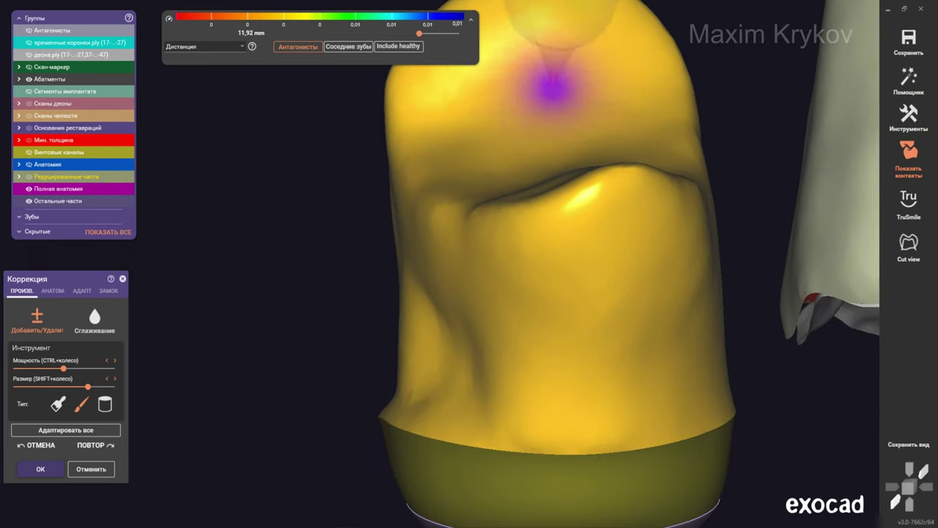
scroll(561, 168, "down", 2)
scroll(561, 130, "down", 3)
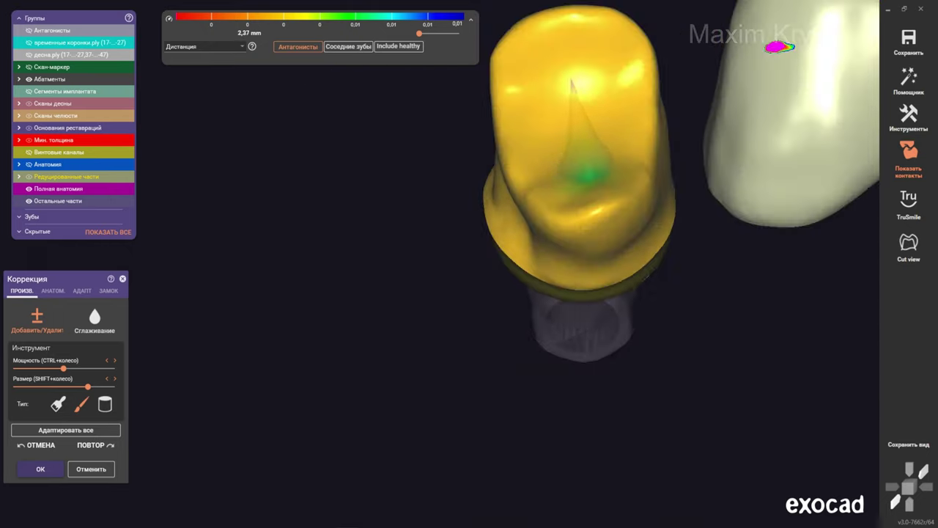
scroll(586, 174, "down", 2)
right_click_drag(544, 195, 496, 210)
scroll(496, 210, "up", 3)
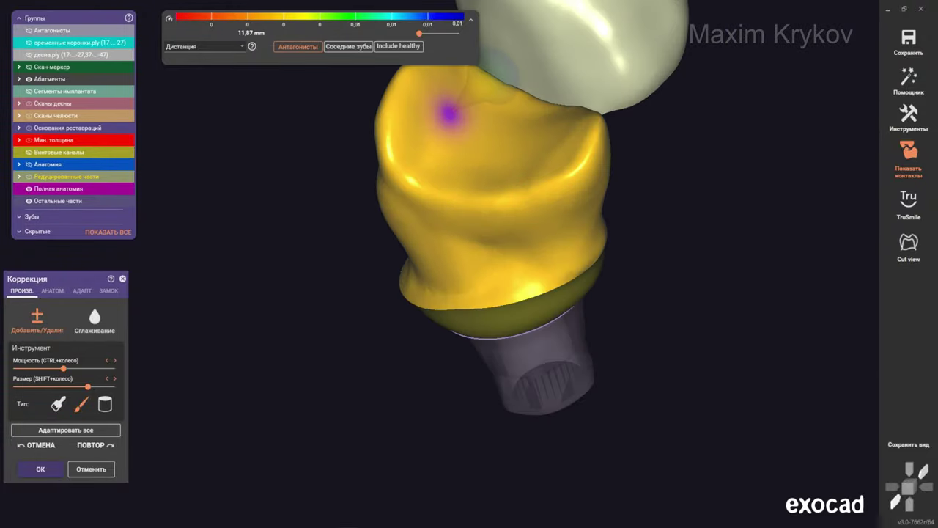
right_click_drag(450, 112, 540, 120)
scroll(483, 183, "up", 3)
mouse_move(484, 183)
right_mouse_down()
mouse_move(605, 172)
mouse_move(440, 264)
right_mouse_up()
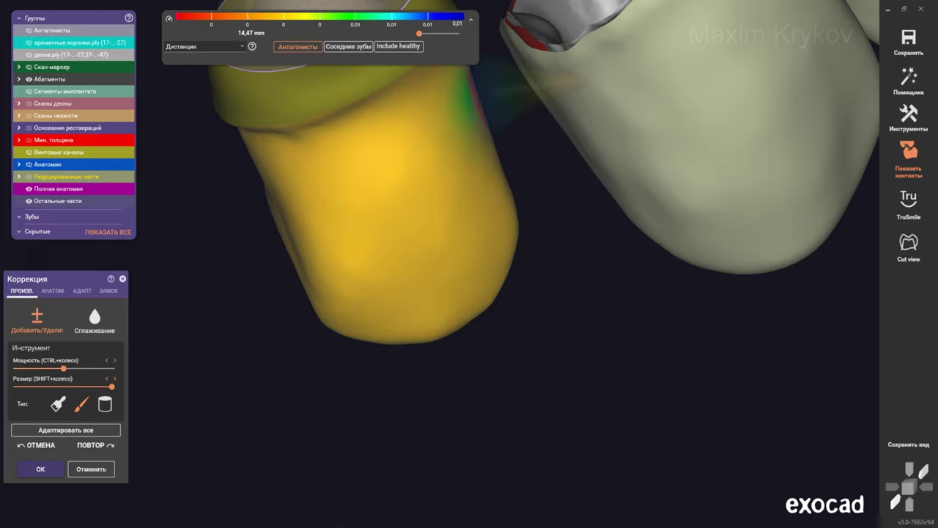
right_click_drag(469, 147, 505, 140)
right_click_drag(472, 77, 437, 264)
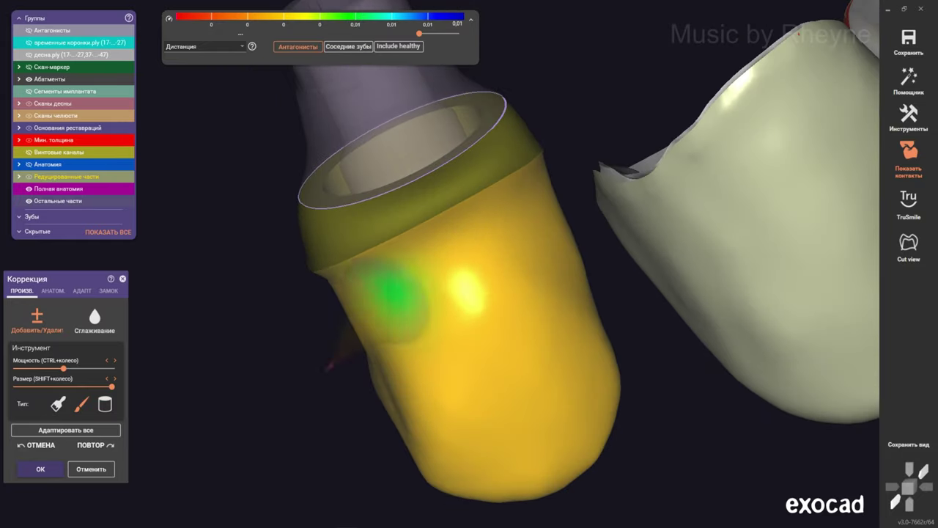
right_click_drag(392, 292, 394, 268)
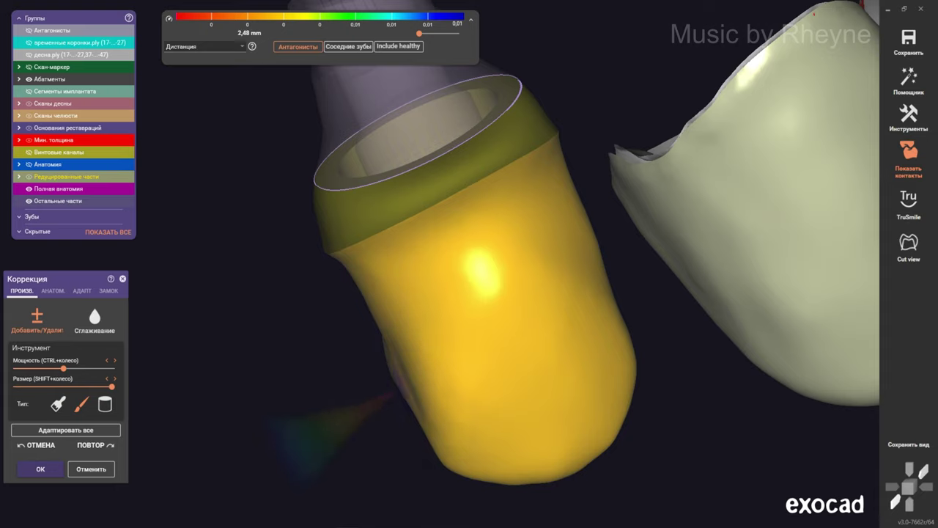
scroll(459, 429, "down", 5)
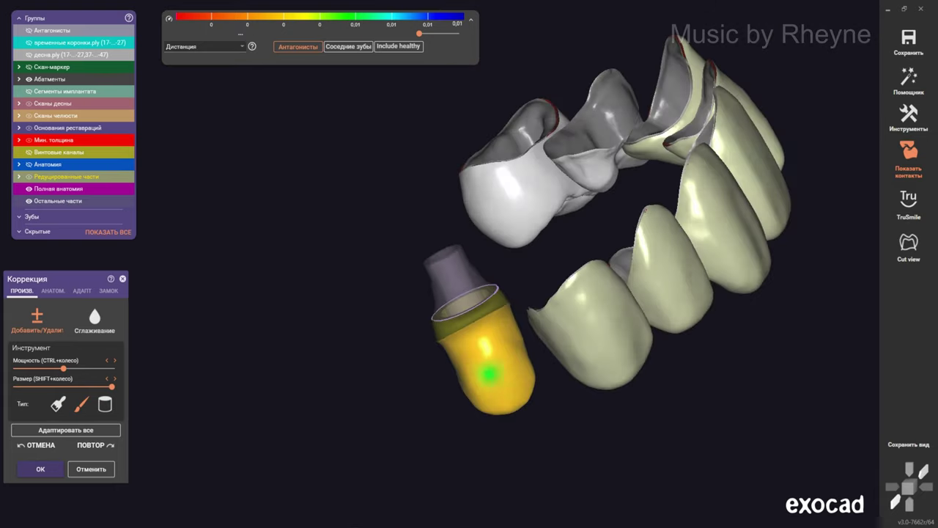
right_click_drag(488, 371, 494, 366)
scroll(494, 367, "up", 4)
scroll(513, 328, "up", 3)
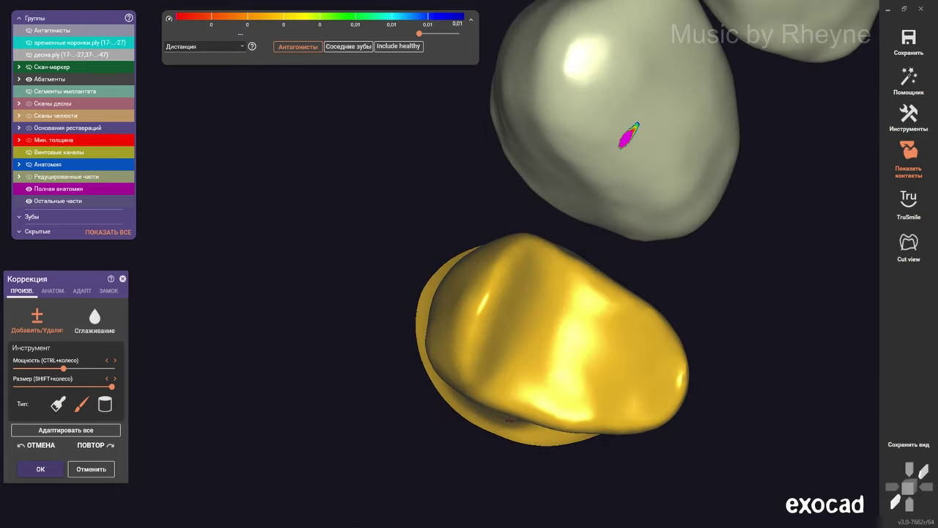
scroll(503, 283, "down", 5, "shift")
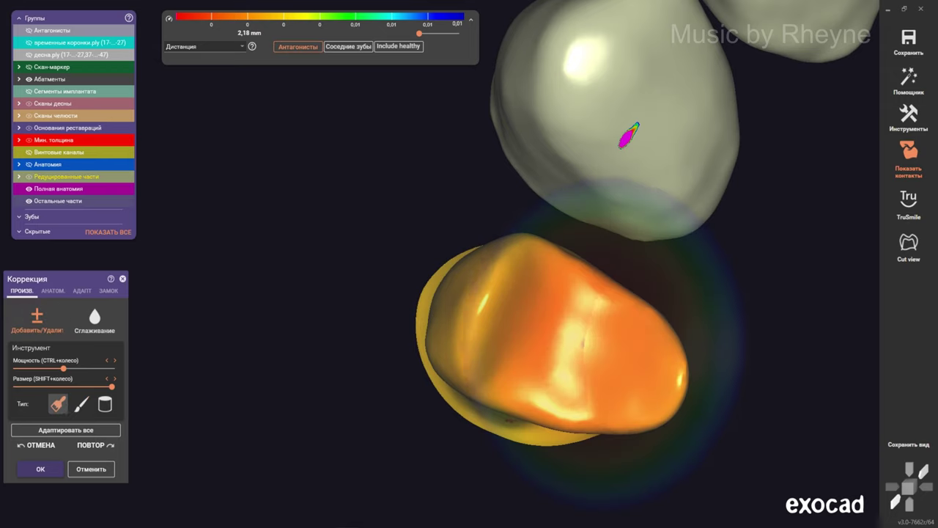
scroll(418, 289, "down", 5, "shift")
mouse_move(425, 285)
right_mouse_down()
mouse_move(439, 263)
mouse_move(325, 241)
right_mouse_up()
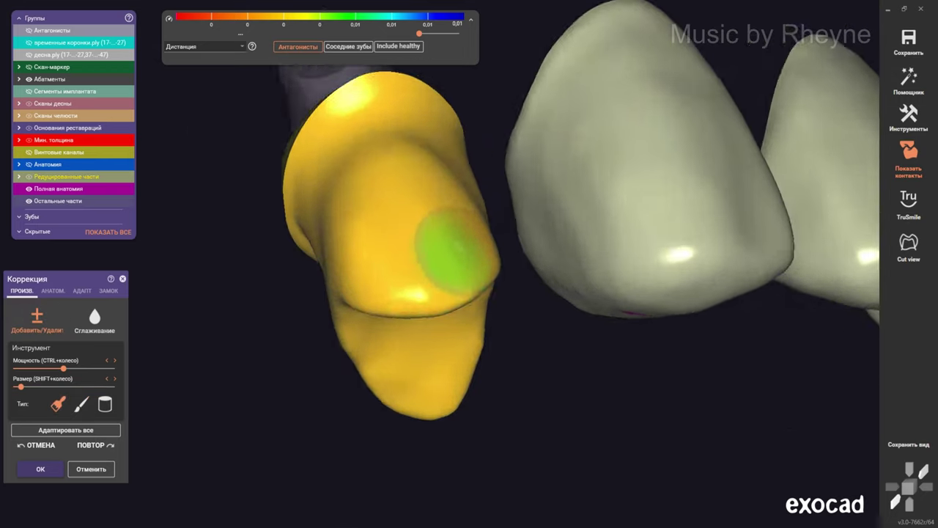
scroll(316, 157, "up", 3)
scroll(436, 249, "up", 2)
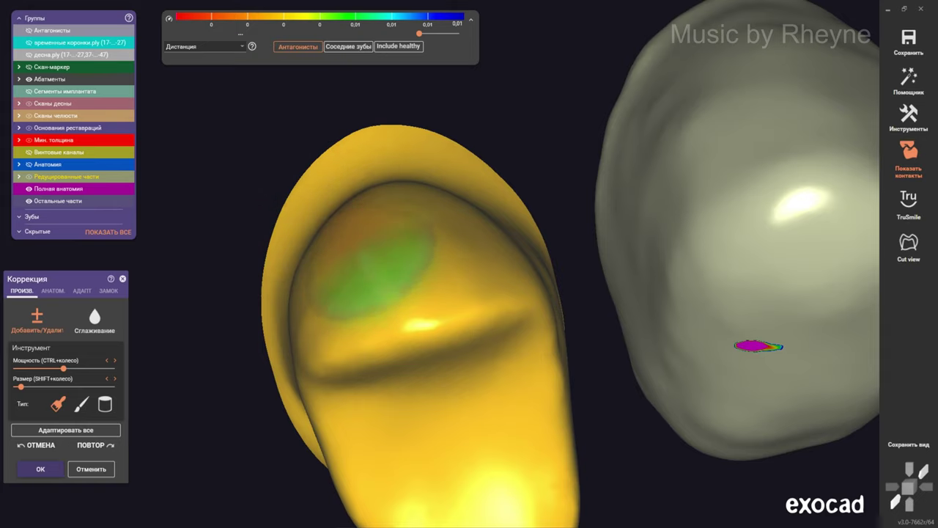
mouse_move(345, 220)
right_mouse_down()
mouse_move(398, 251)
mouse_move(398, 226)
right_mouse_up()
mouse_move(465, 294)
right_mouse_down()
mouse_move(377, 213)
mouse_move(411, 311)
right_mouse_up()
mouse_move(340, 260)
right_mouse_down()
mouse_move(462, 396)
mouse_move(384, 289)
mouse_move(484, 385)
right_mouse_up()
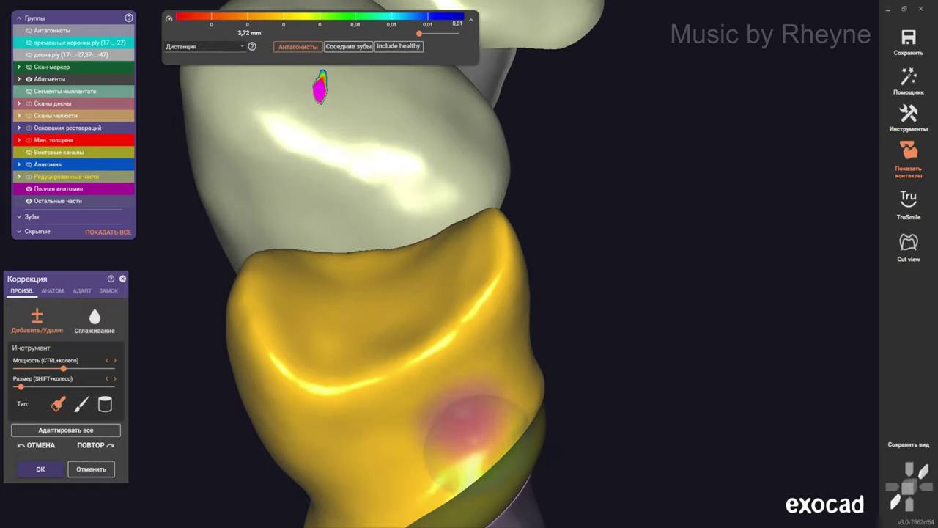
right_click_drag(408, 439, 447, 396)
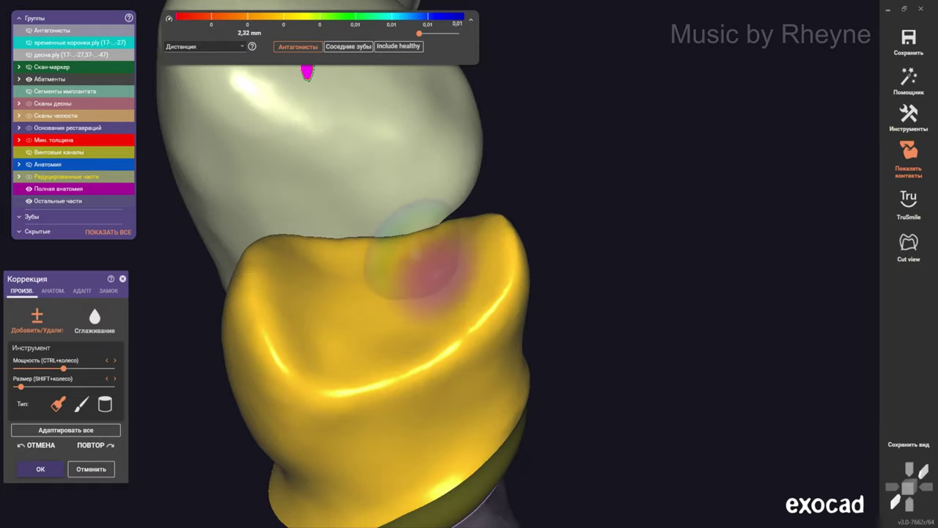
mouse_move(372, 212)
right_mouse_down()
mouse_move(399, 271)
mouse_move(462, 293)
mouse_move(461, 230)
mouse_move(398, 283)
mouse_move(430, 331)
mouse_move(454, 304)
mouse_move(332, 320)
mouse_move(254, 351)
right_mouse_up()
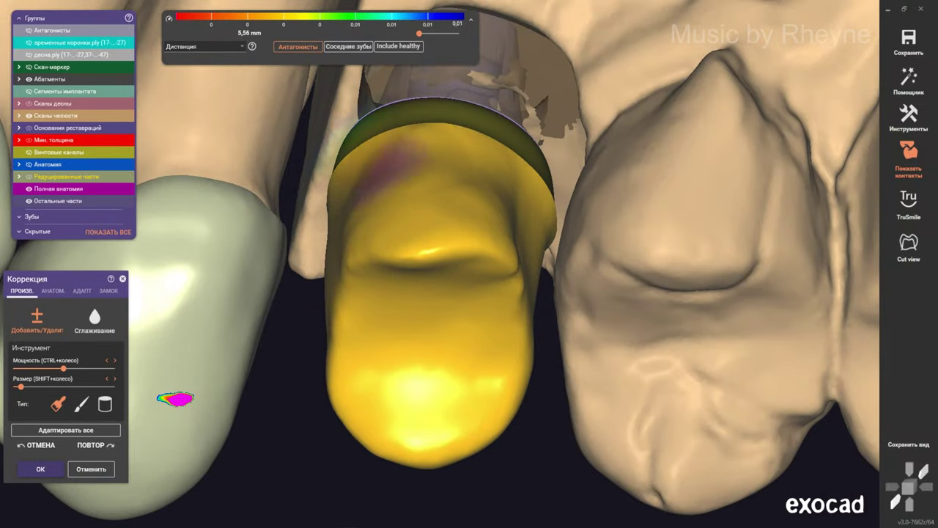
mouse_move(175, 399)
right_mouse_down()
mouse_move(186, 417)
mouse_move(66, 491)
right_mouse_up()
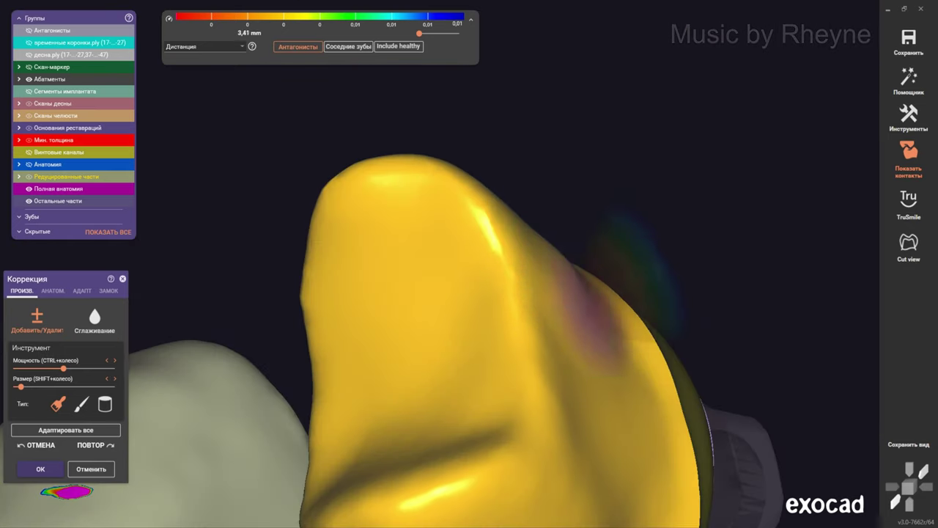
mouse_move(66, 491)
right_mouse_down()
mouse_move(290, 420)
mouse_move(149, 269)
mouse_move(218, 291)
mouse_move(125, 277)
mouse_move(225, 286)
mouse_move(235, 440)
mouse_move(293, 411)
right_mouse_up()
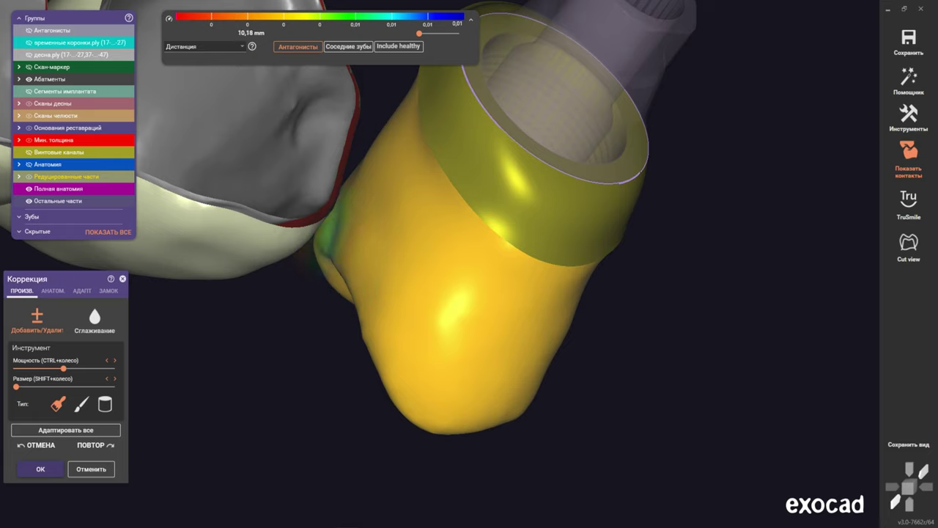
right_click_drag(372, 318, 387, 281)
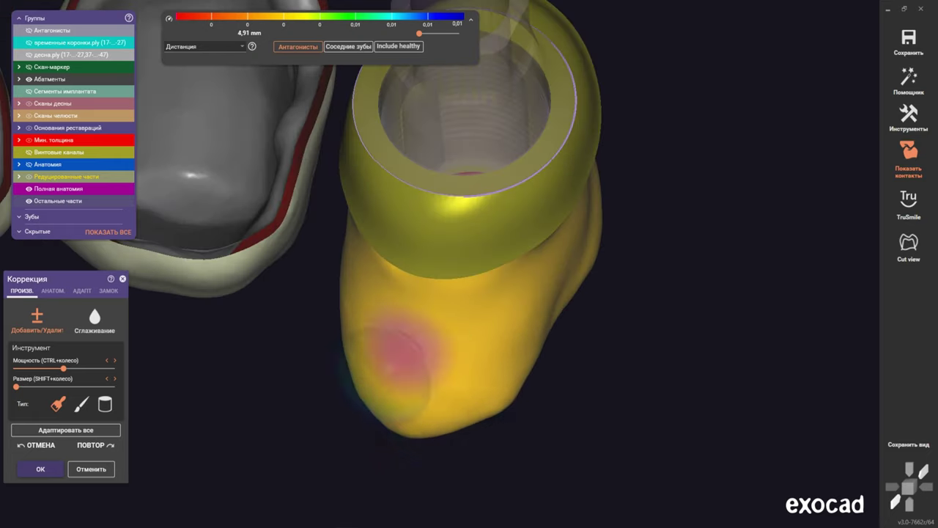
right_click_drag(469, 389, 478, 410)
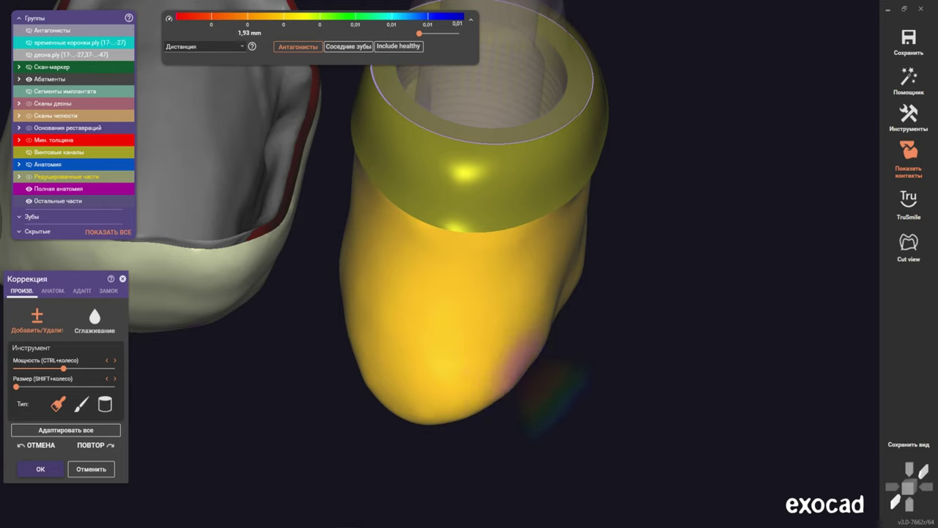
right_click_drag(547, 337, 557, 330)
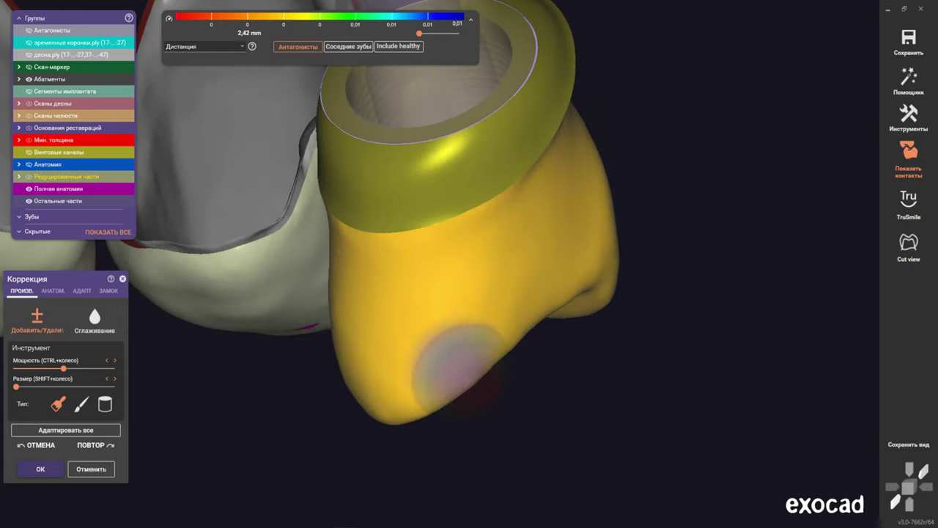
mouse_move(450, 346)
right_mouse_down()
mouse_move(471, 266)
mouse_move(524, 266)
right_mouse_up()
right_click_drag(434, 316, 440, 338)
scroll(440, 337, "up", 5)
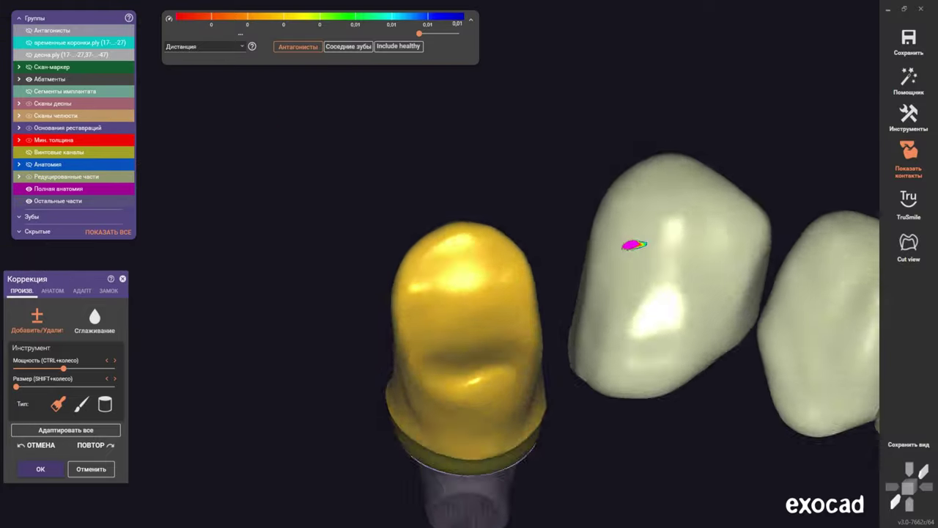
right_click_drag(505, 345, 482, 356)
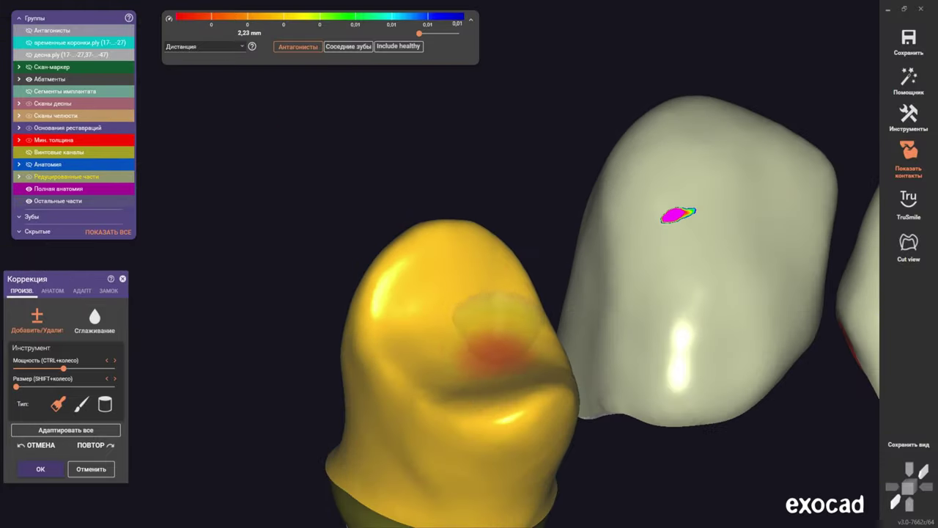
mouse_move(440, 324)
right_mouse_down()
mouse_move(440, 264)
mouse_move(483, 323)
right_mouse_up()
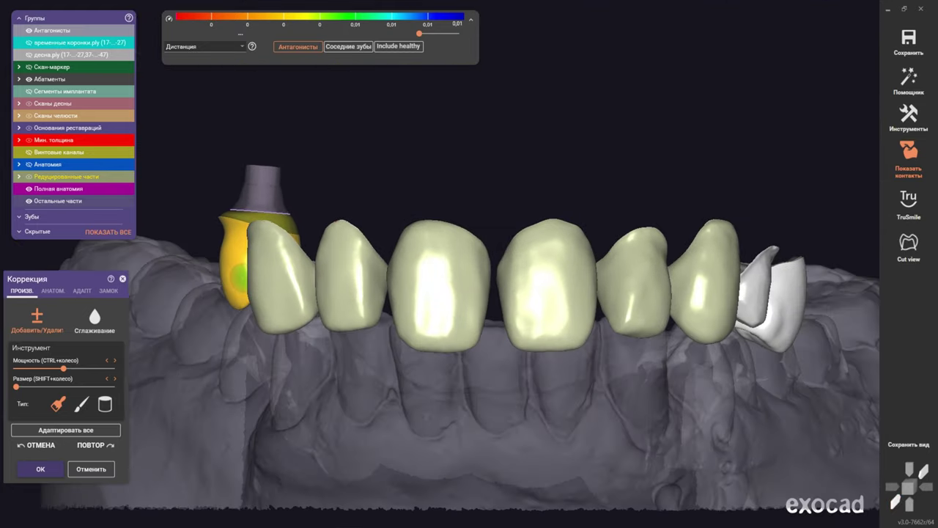
Show the tan jaw scan and orbit to see the crowns from below
left_click(29, 115)
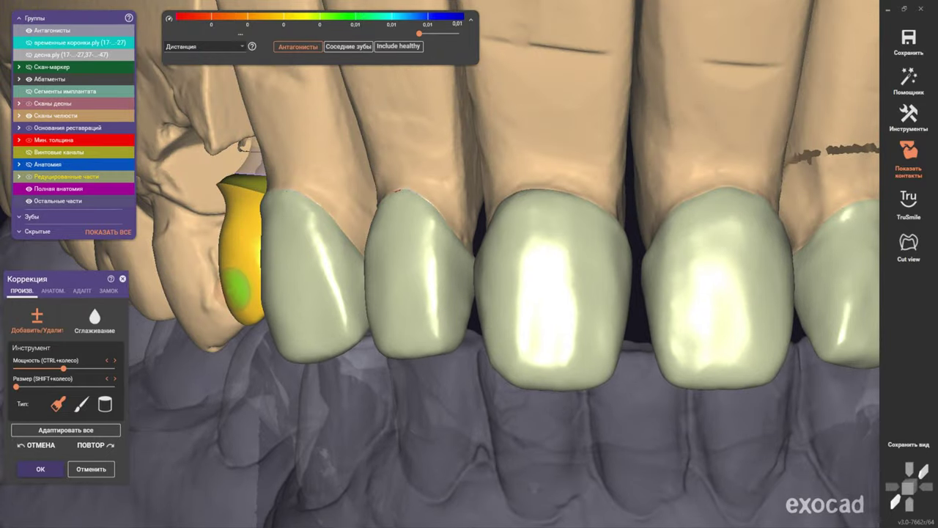
scroll(236, 288, "up", 3)
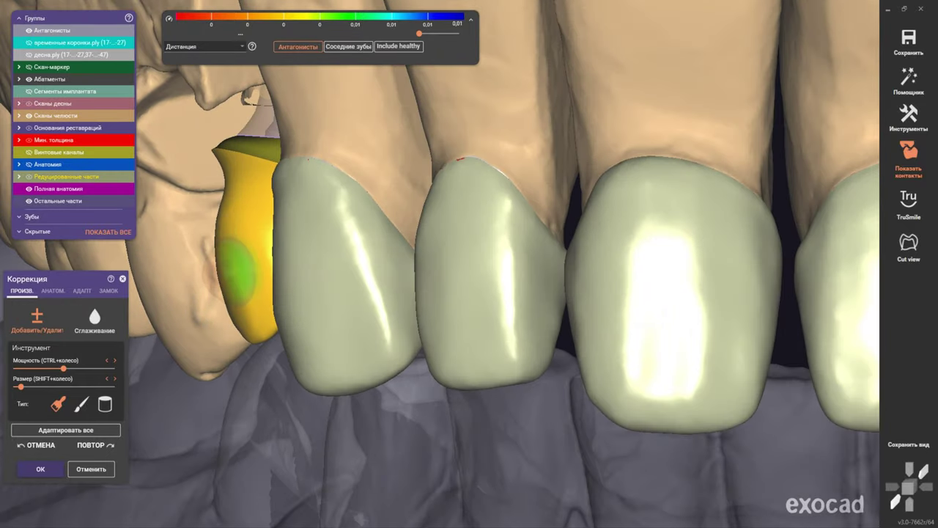
right_click_drag(237, 268, 432, 293)
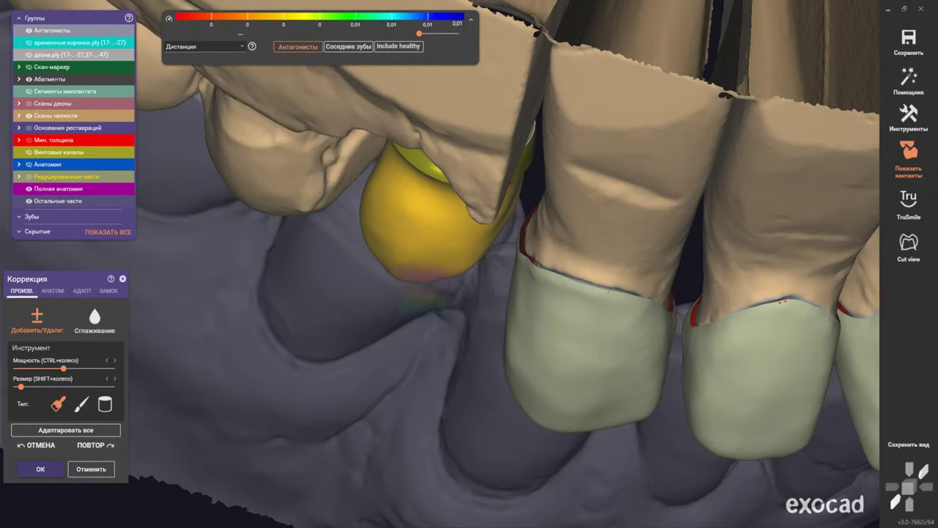
mouse_move(422, 295)
right_mouse_down()
mouse_move(415, 251)
mouse_move(377, 235)
right_mouse_up()
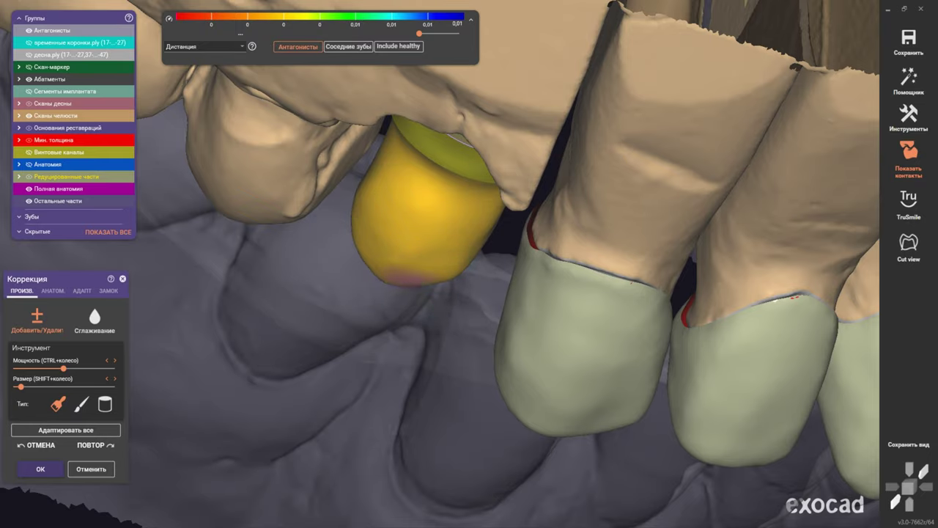
mouse_move(407, 278)
right_mouse_down()
mouse_move(457, 230)
mouse_move(393, 275)
mouse_move(356, 335)
mouse_move(429, 324)
mouse_move(344, 304)
right_mouse_up()
Zoom and orbit around the yellow crown to inspect it from underneath
scroll(430, 324, "up", 2)
scroll(427, 283, "up", 2)
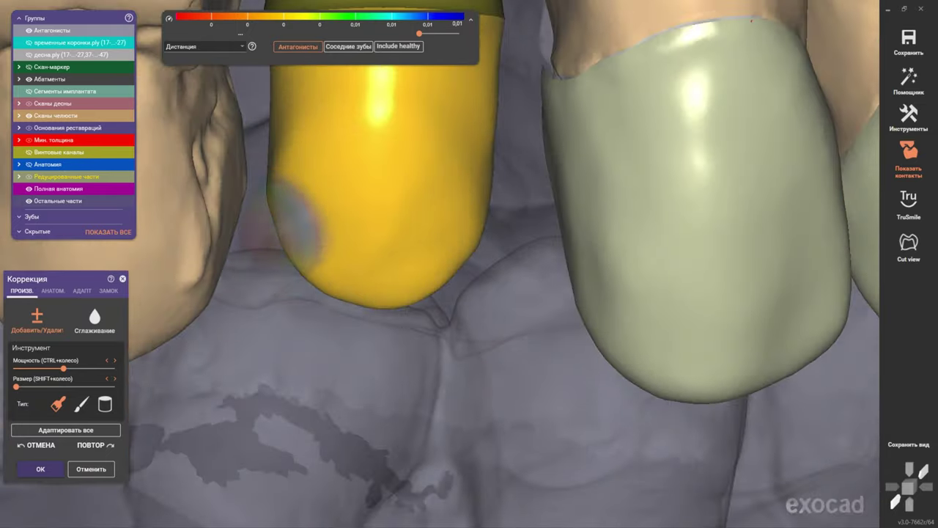
scroll(359, 272, "down", 2)
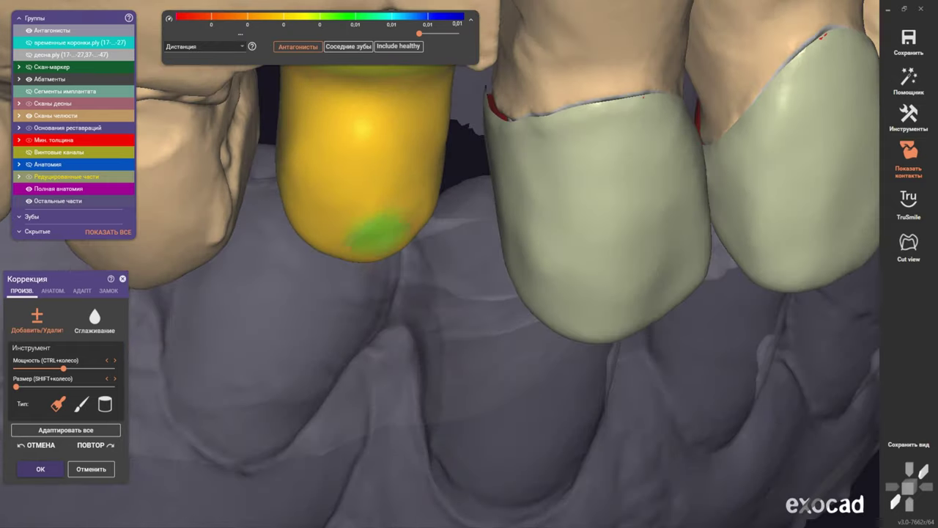
scroll(396, 234, "down", 2)
mouse_move(395, 234)
right_mouse_down()
mouse_move(403, 220)
mouse_move(400, 293)
right_mouse_up()
scroll(403, 227, "up", 1)
scroll(411, 224, "up", 2)
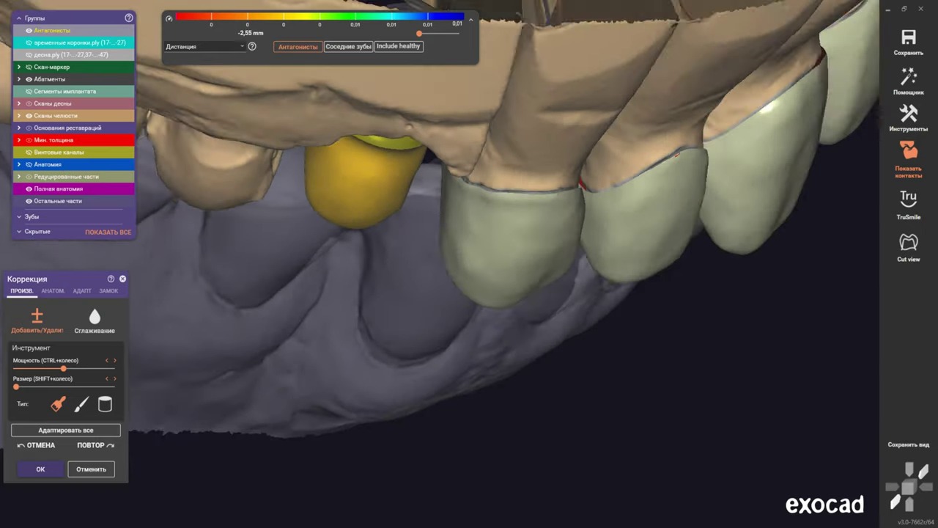
scroll(400, 293, "up", 2)
scroll(345, 202, "up", 1)
scroll(345, 202, "up", 1)
scroll(344, 201, "up", 1)
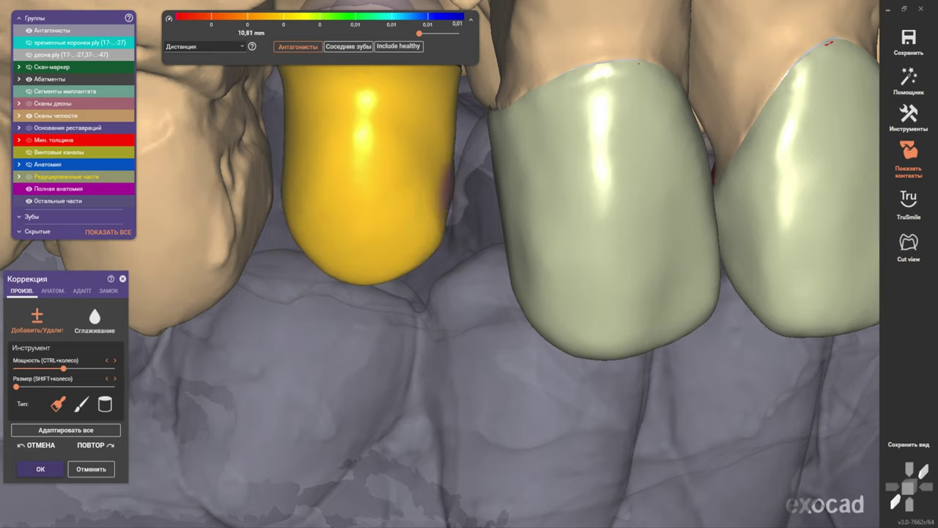
mouse_move(432, 231)
right_mouse_down()
mouse_move(469, 209)
mouse_move(470, 241)
right_mouse_up()
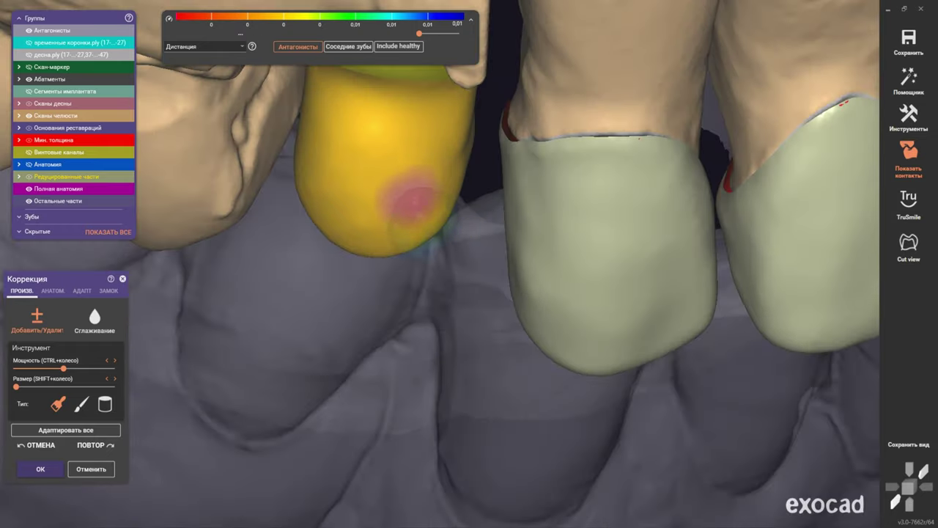
scroll(356, 220, "down", 3)
mouse_move(367, 199)
right_mouse_down()
mouse_move(387, 224)
mouse_move(327, 213)
mouse_move(401, 227)
right_mouse_up()
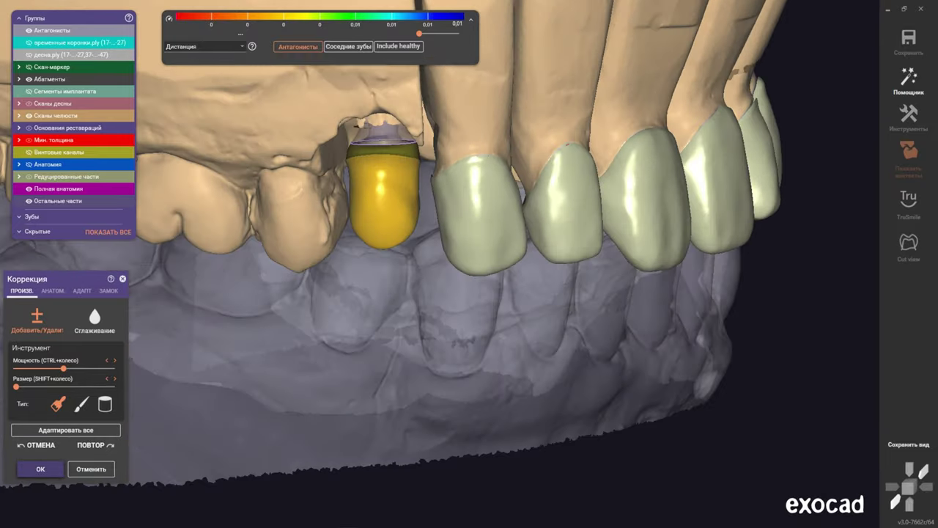
Confirm the premolar edits, select tooth 13 and start Free-form (Произвольное изменение) on it
left_click(41, 469)
left_click(480, 213)
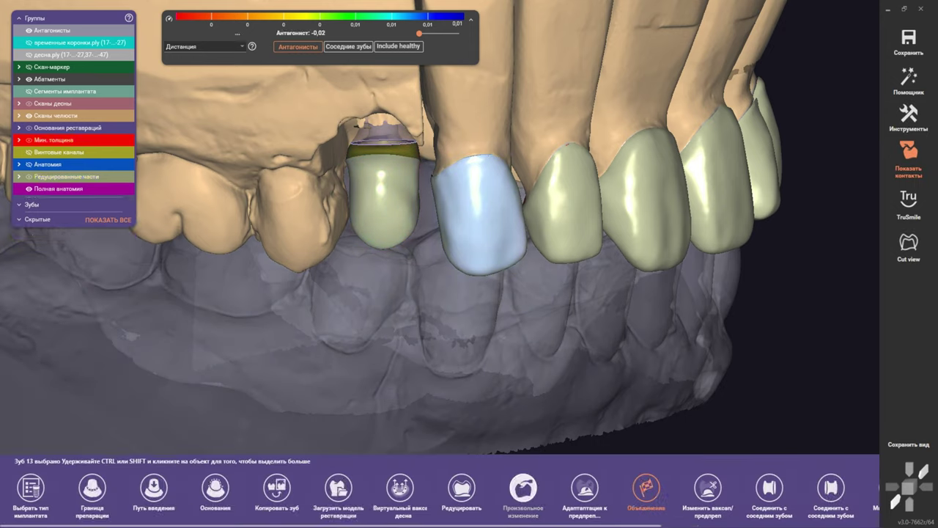
left_click(523, 488)
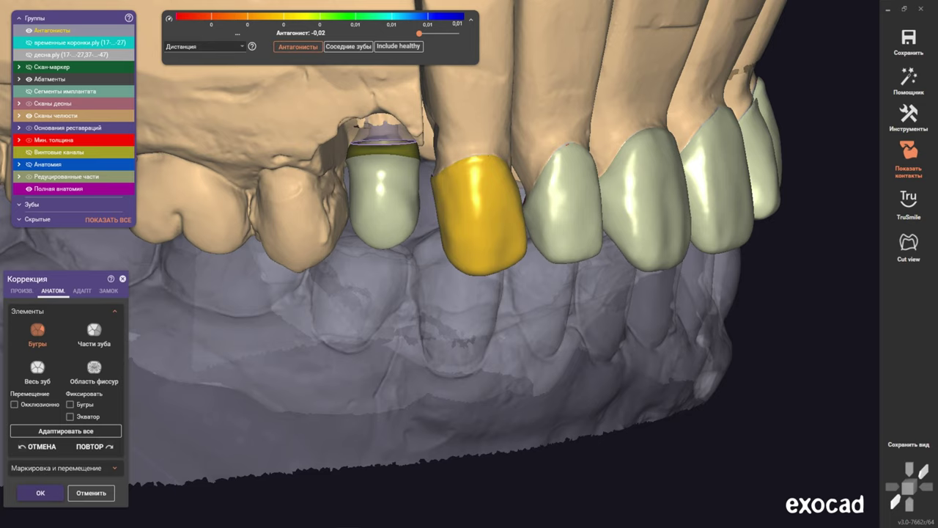
Switch to the ПРОИЗВ. tab's add/remove sculpting brushes
scroll(508, 266, "up", 2)
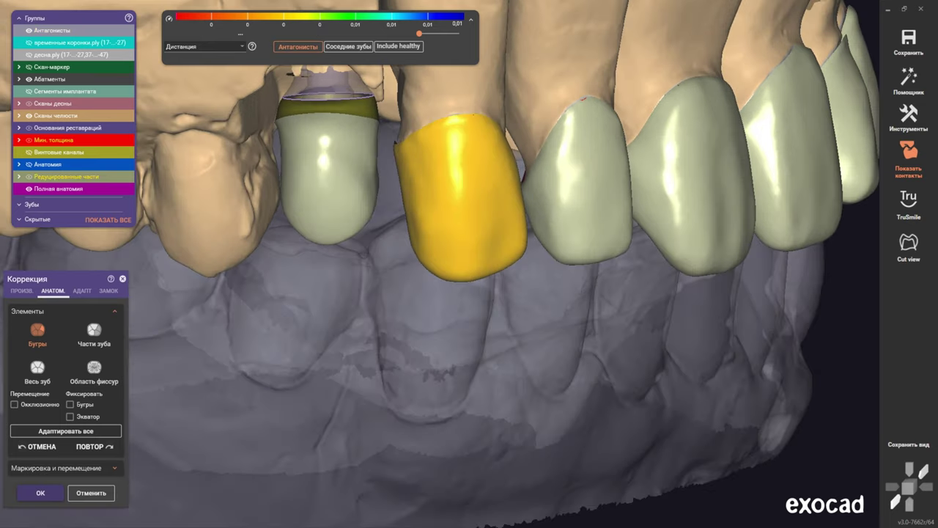
scroll(508, 266, "up", 2)
left_click(21, 291)
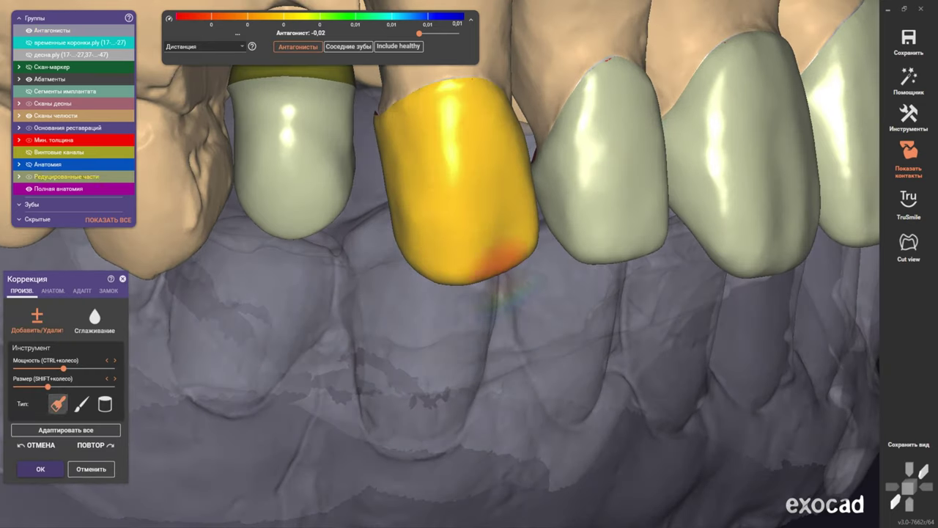
Add material at the yellow crown's lower-left corner, lower edge and incisal edge
scroll(433, 308, "down", 5, "shift")
right_click_drag(432, 308, 440, 220)
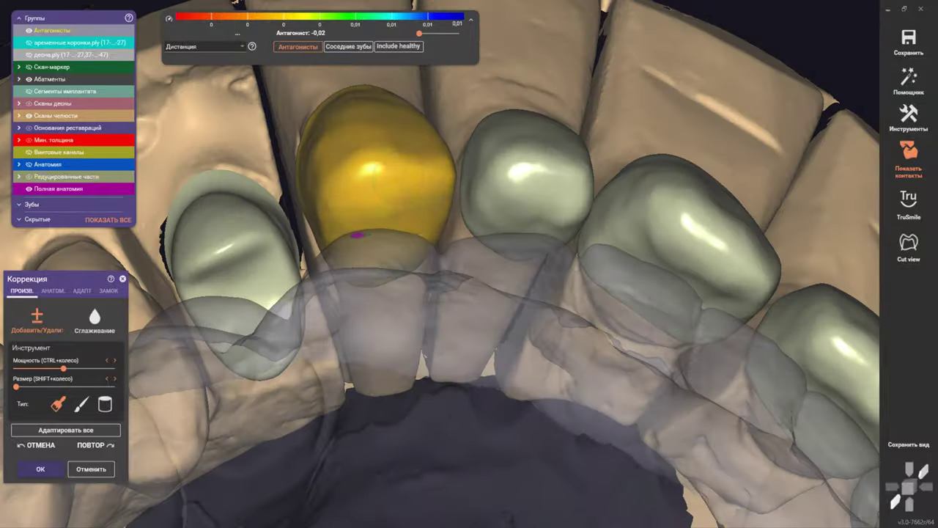
scroll(440, 220, "up", 3)
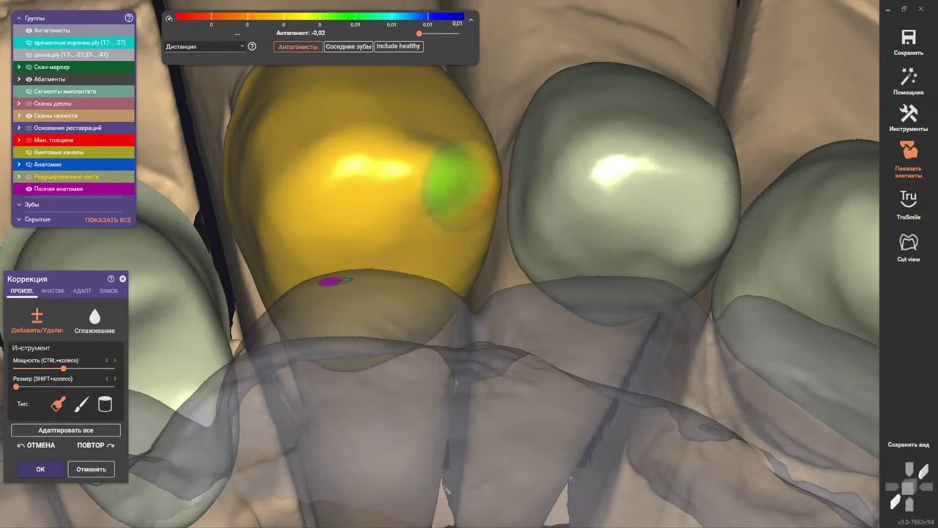
right_click_drag(329, 281, 388, 341)
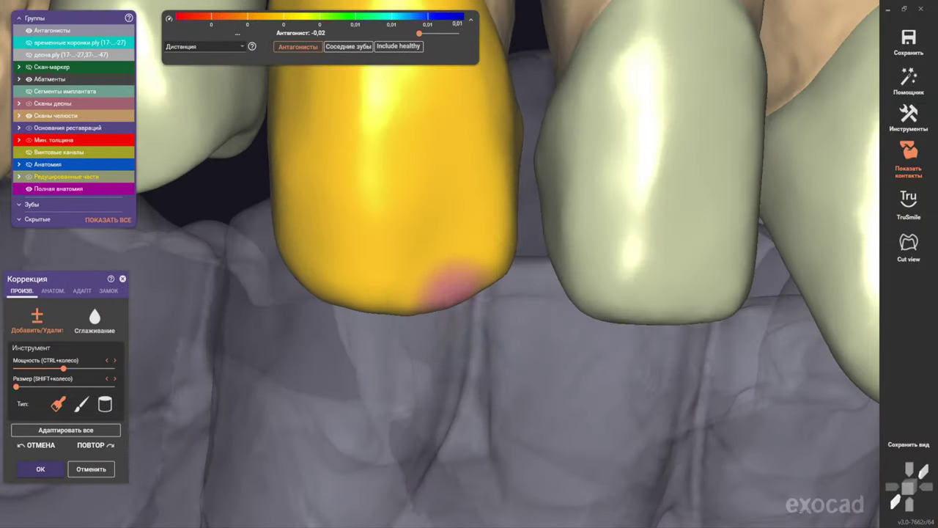
left_click(341, 290)
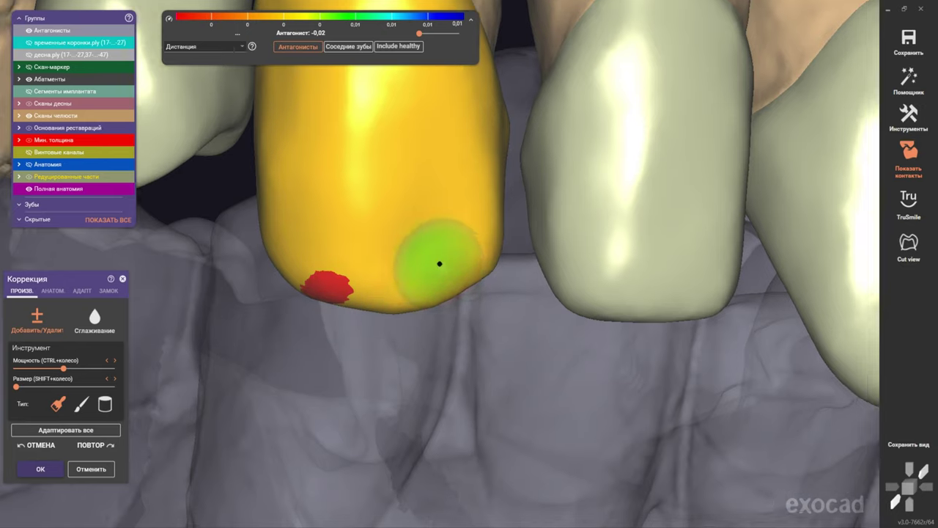
mouse_move(425, 261)
right_mouse_down()
mouse_move(426, 293)
mouse_move(451, 345)
right_mouse_up()
left_click_drag(410, 374, 447, 381)
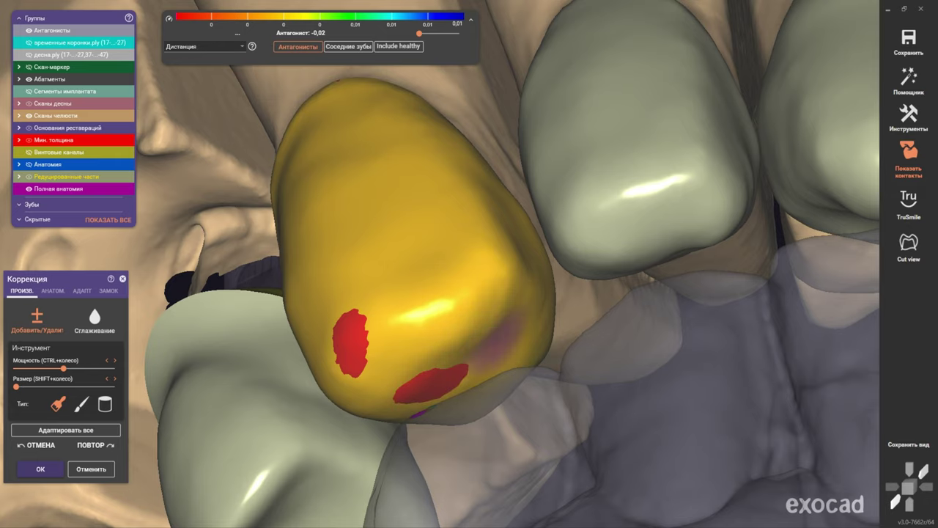
right_click_drag(471, 367, 436, 296)
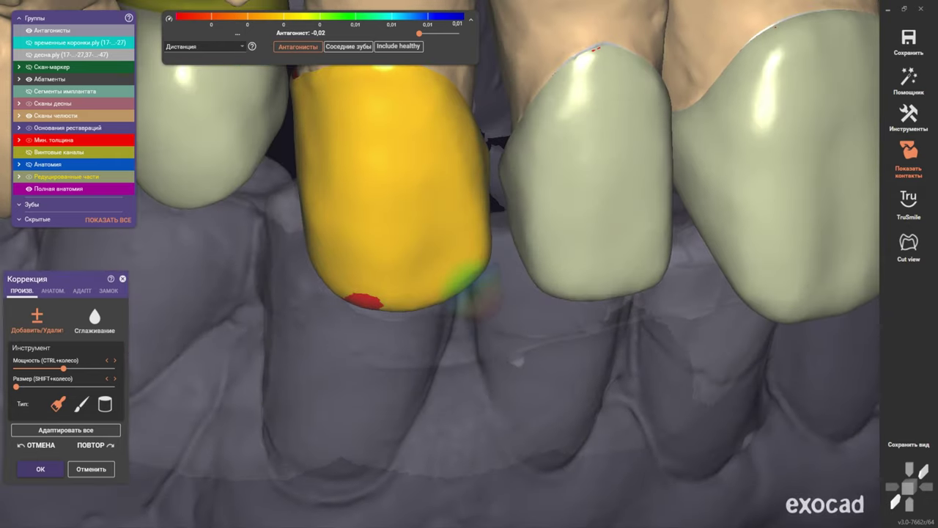
left_click(438, 290)
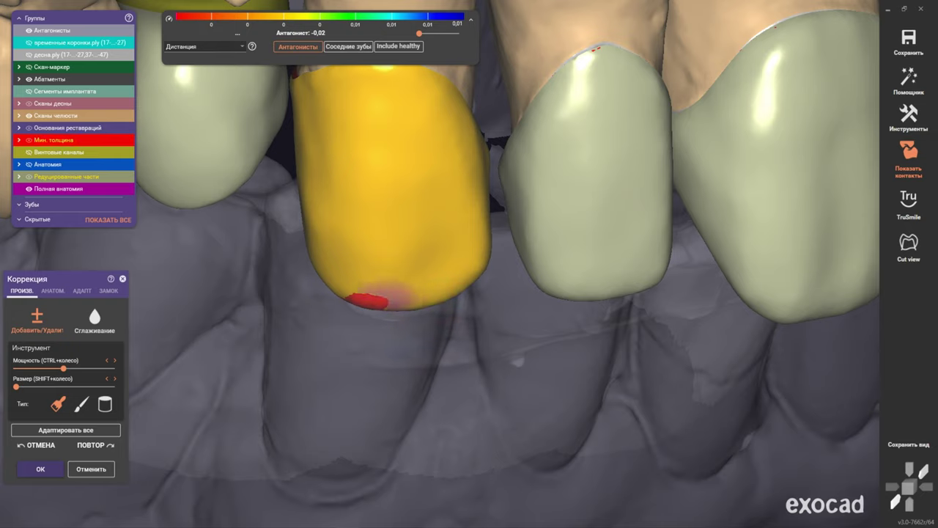
Sculpt away the red contact spot, then hide the antagonist and view the upper arch from below
scroll(433, 301, "down", 5)
scroll(262, 323, "down", 5)
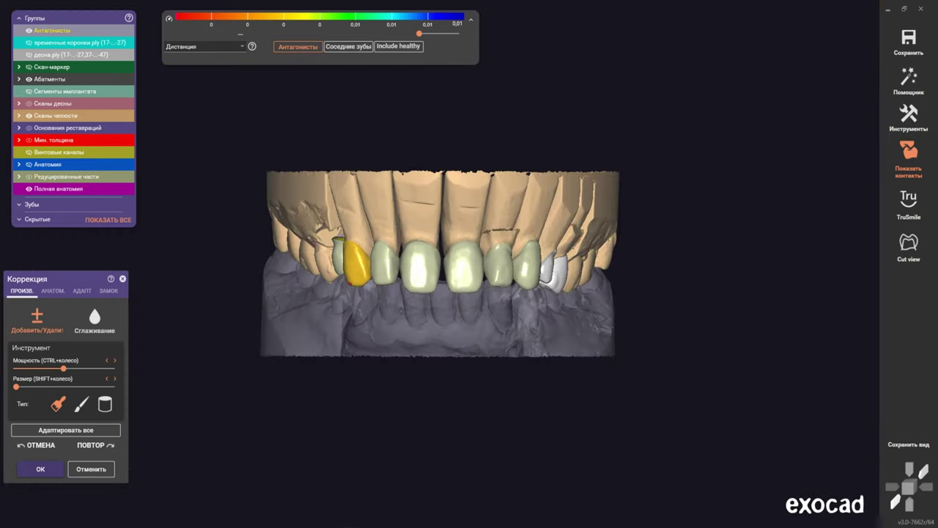
scroll(547, 333, "up", 8)
right_click_drag(547, 334, 362, 279)
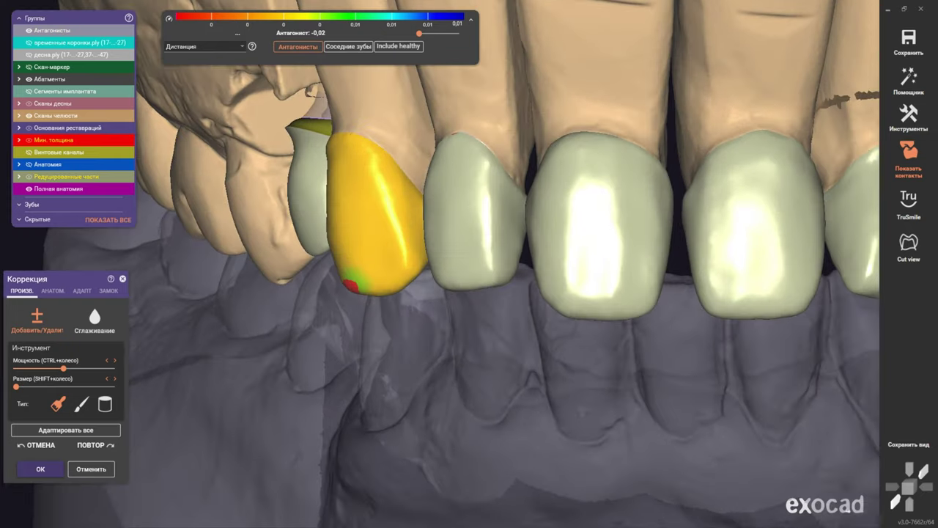
scroll(352, 278, "up", 2)
scroll(352, 279, "up", 2)
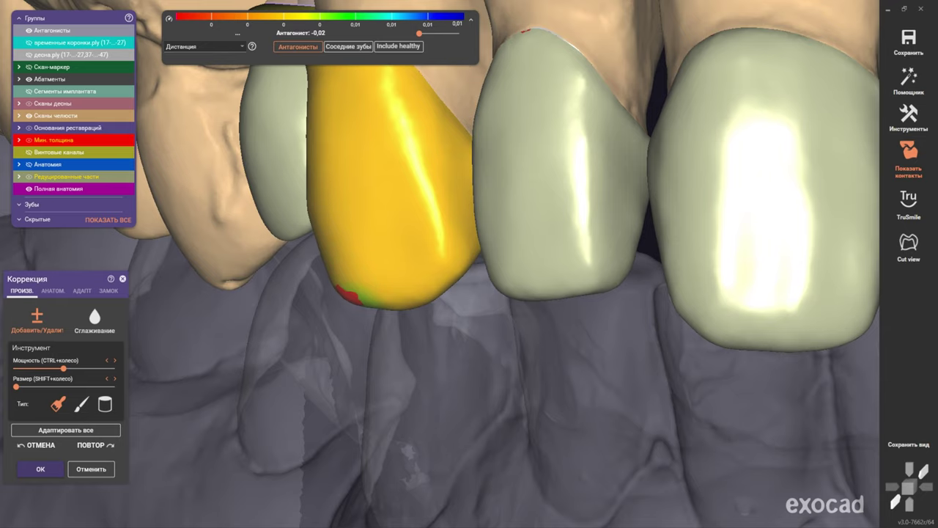
mouse_move(362, 297)
left_mouse_down()
mouse_move(370, 300)
mouse_move(343, 278)
mouse_move(345, 288)
left_mouse_up()
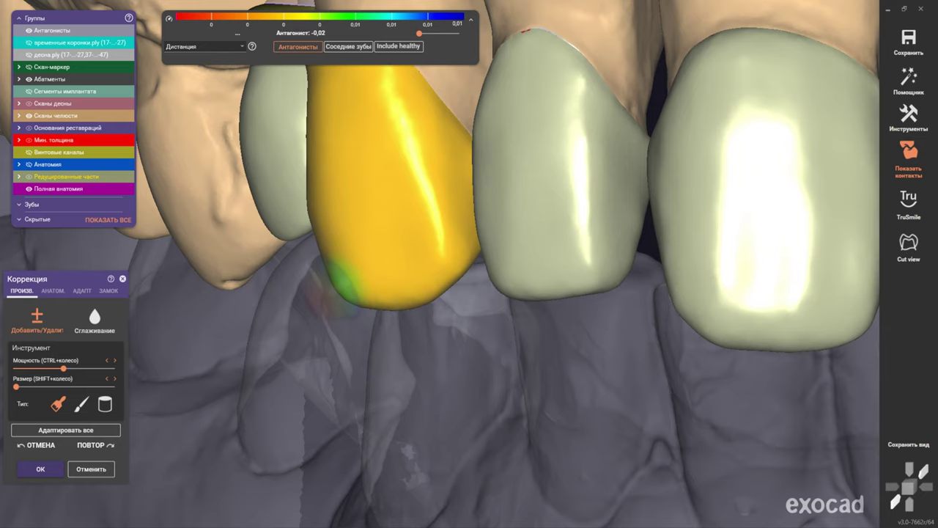
scroll(342, 280, "down", 2)
scroll(342, 280, "down", 3)
scroll(341, 280, "down", 2)
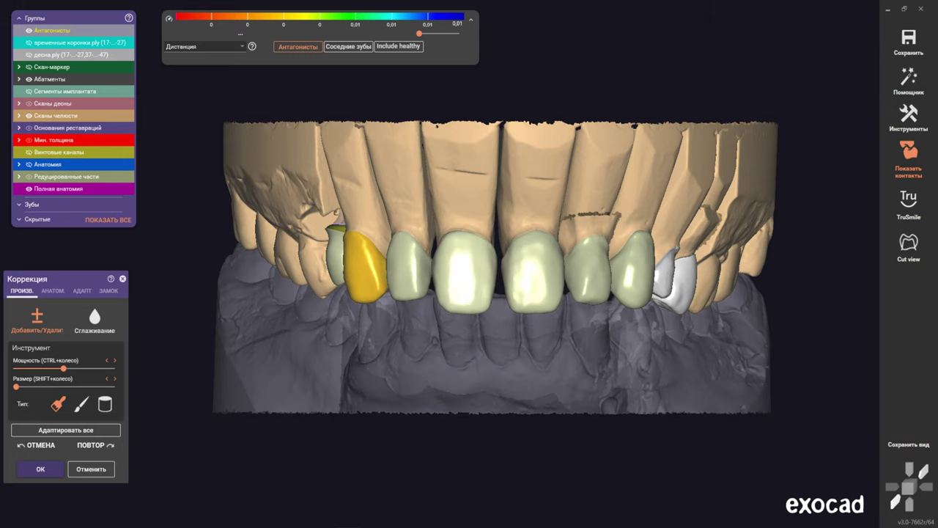
key("a")
key("Down")
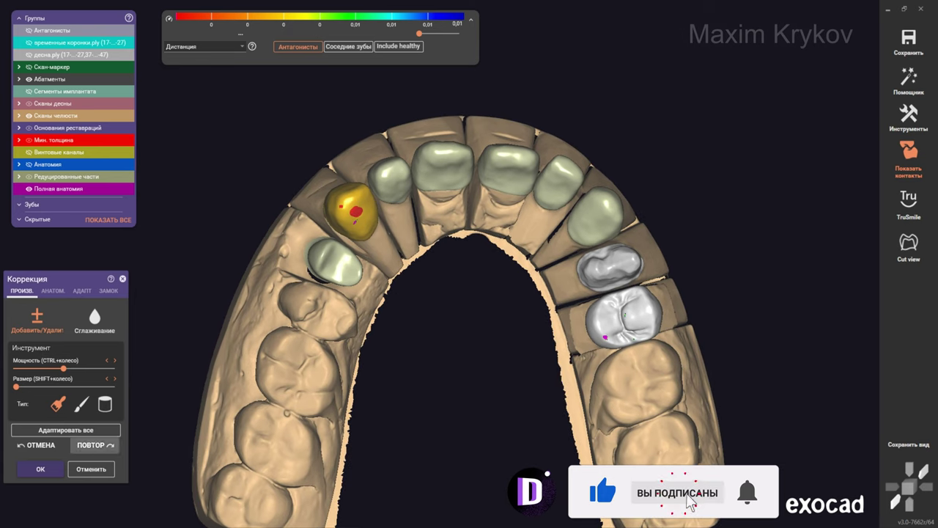
Apply the free-form corrections in the Коррекция panel
key("Return")
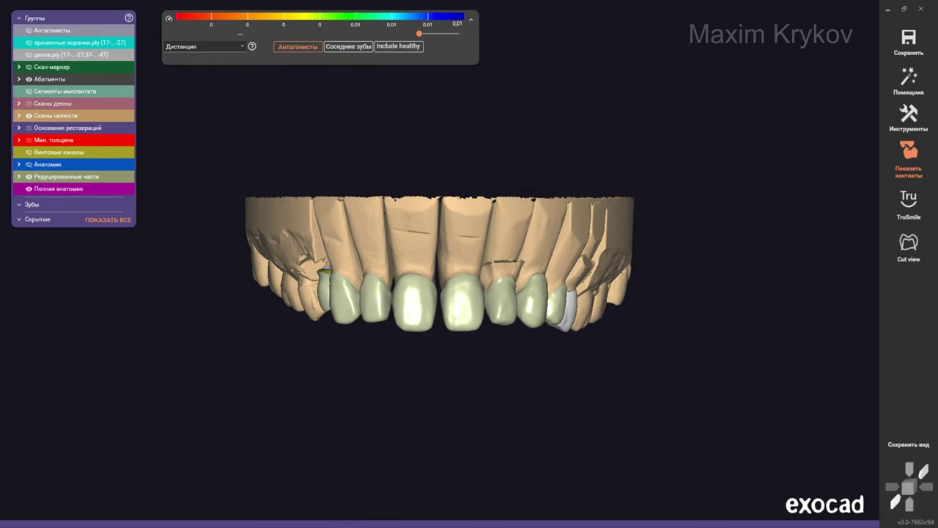
Switch off the Показать контакты antagonist contact colour map
left_click(909, 157)
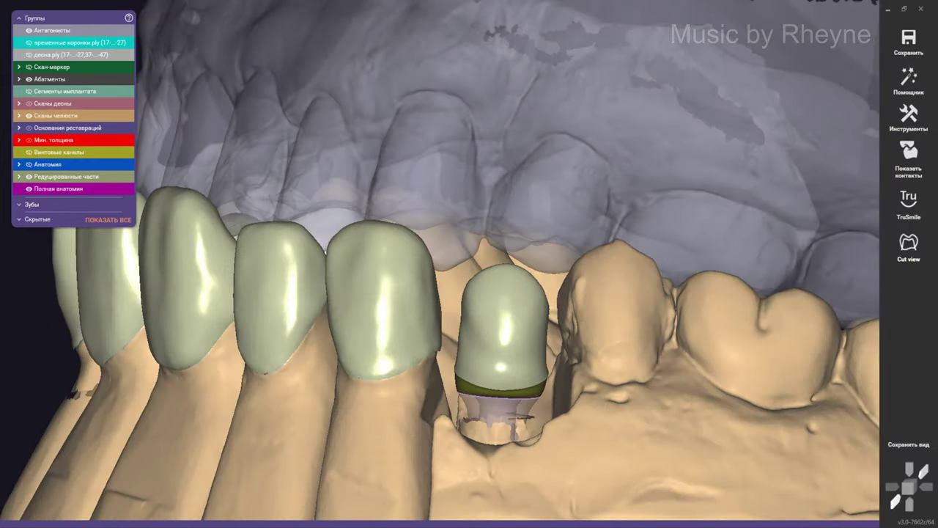
left_click(909, 245)
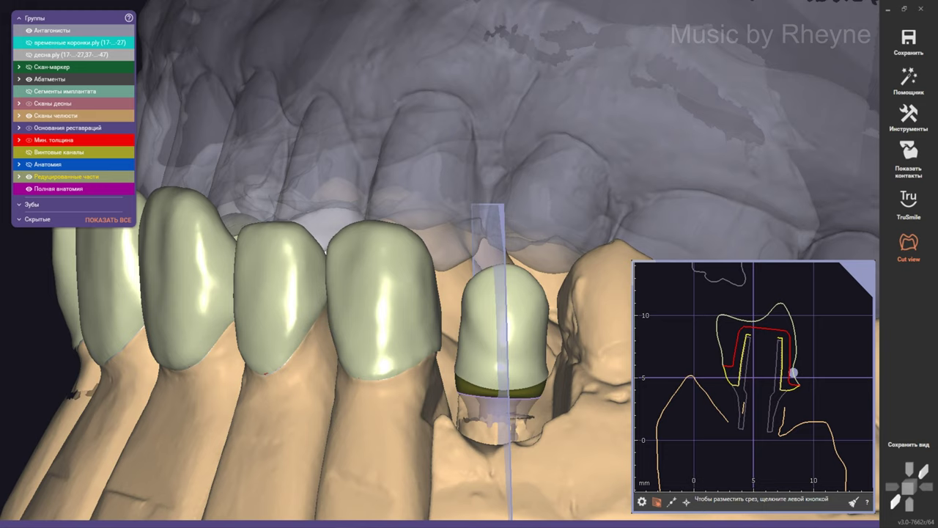
left_click(595, 308)
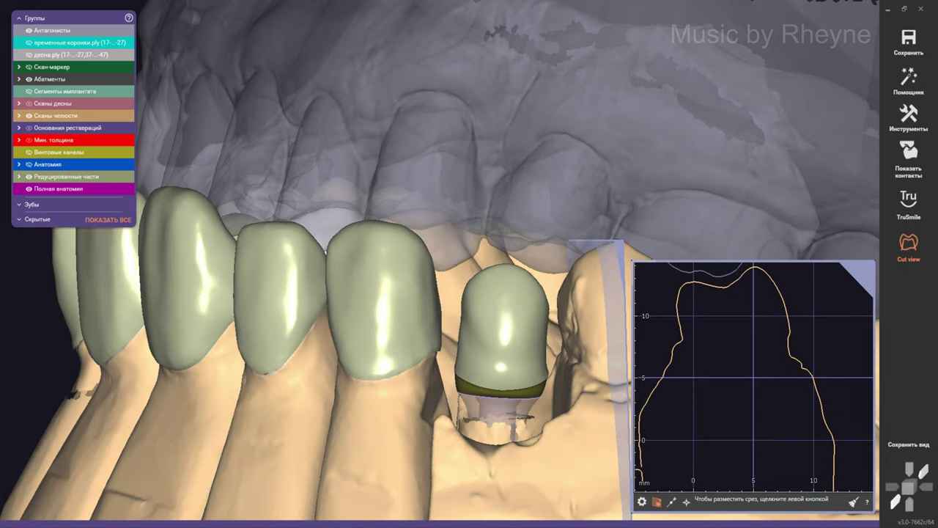
left_click(499, 374)
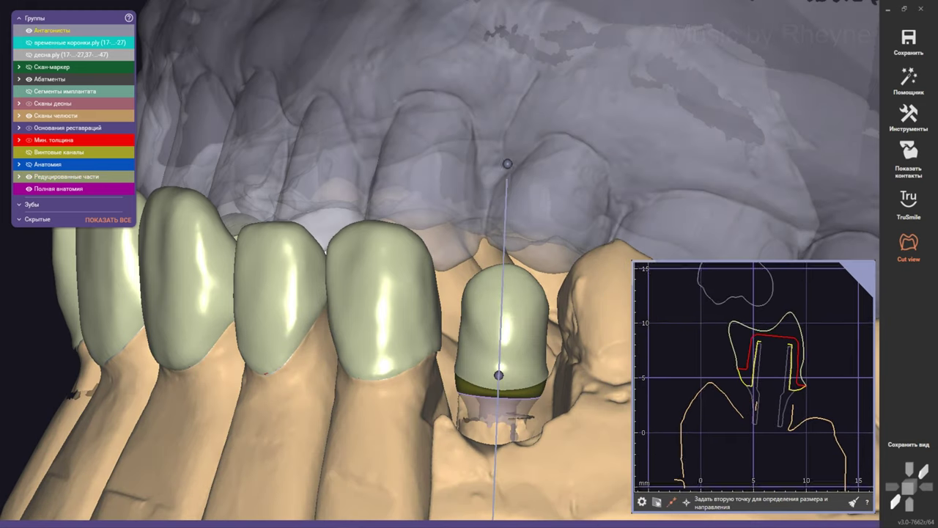
left_click(513, 166)
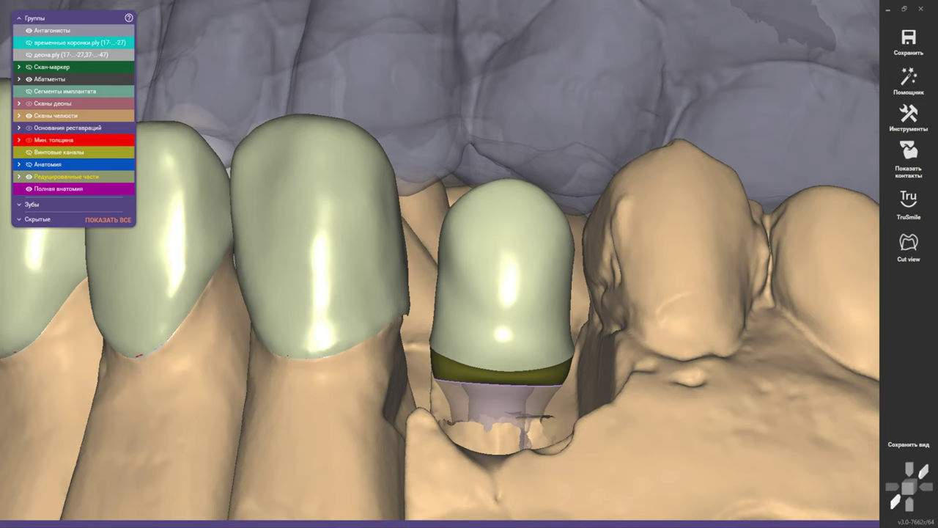
Show Мин. толщина, then open Произвольное изменение set to Части зуба on the АНАТОМ. tab
left_click(29, 139)
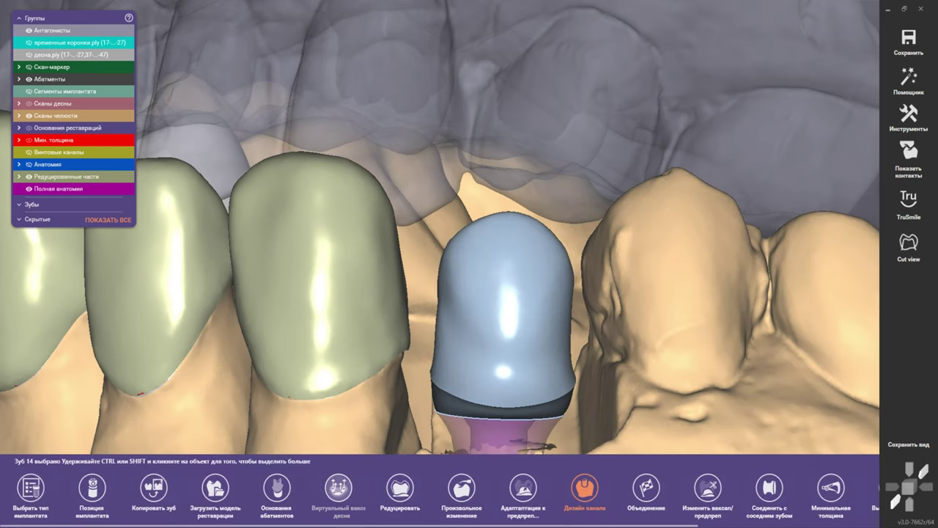
left_click(462, 488)
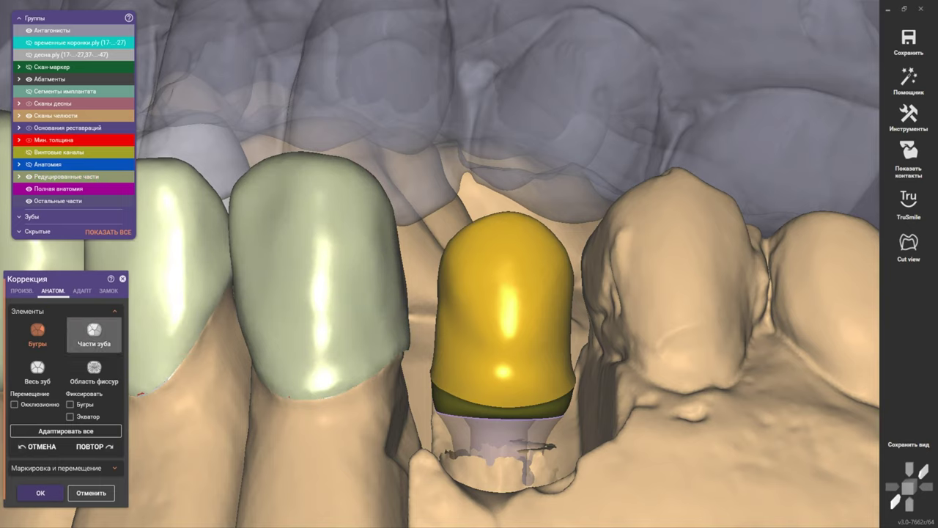
left_click(94, 332)
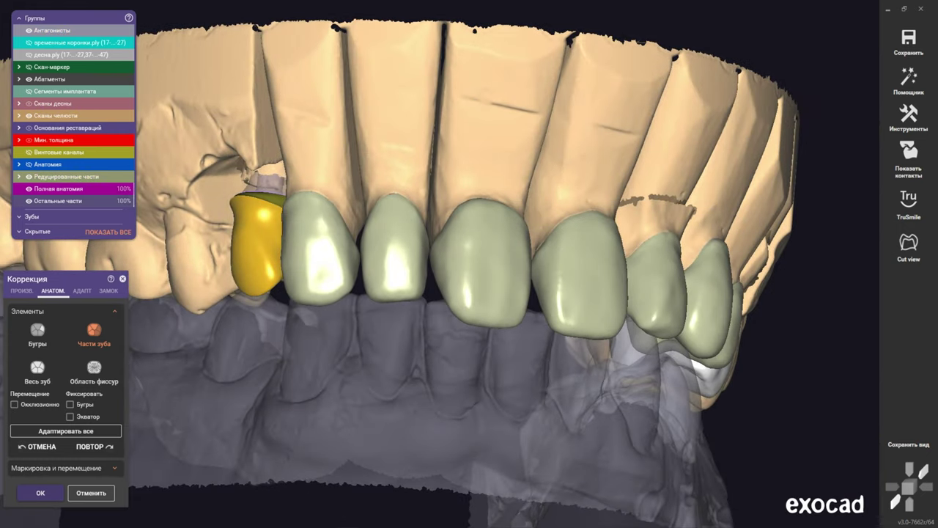
Switch to the ПРОИЗВ. brushes and rotate to view the crown's biting surface from below
left_click(22, 290)
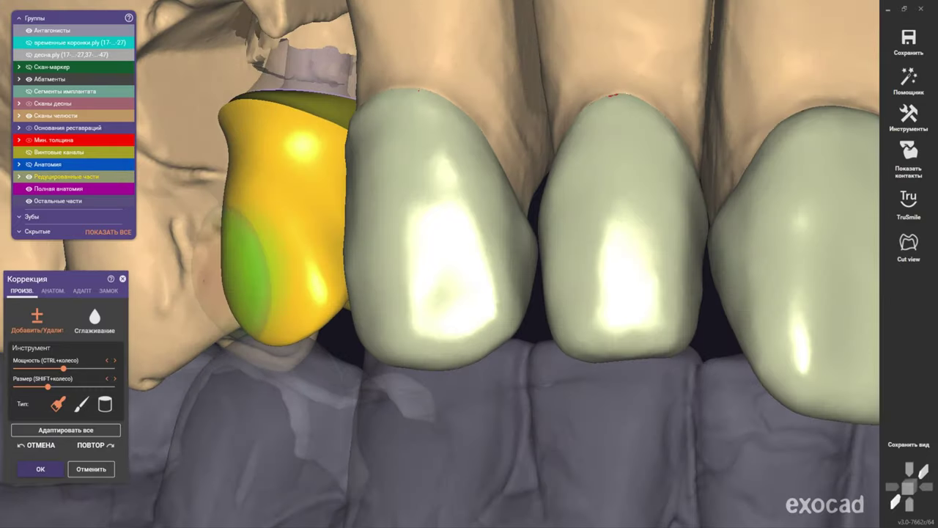
scroll(245, 279, "up", 5)
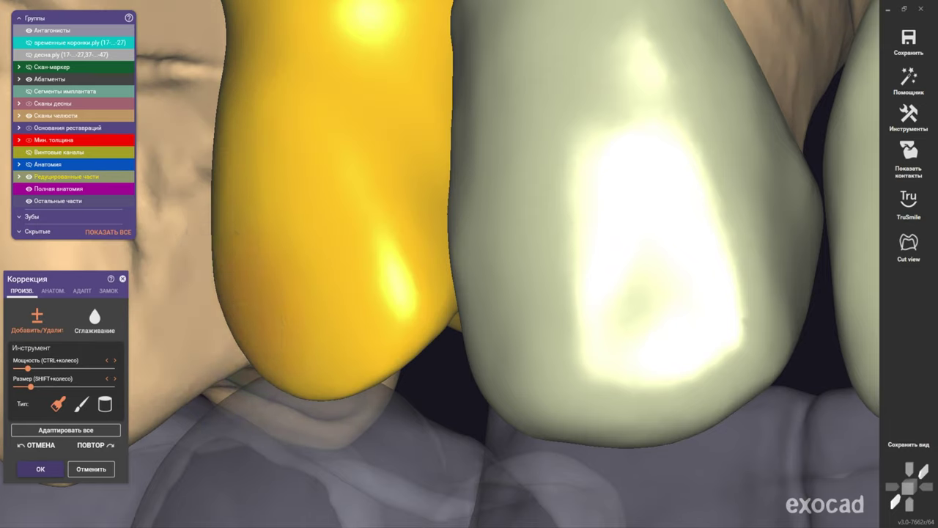
mouse_move(241, 293)
right_mouse_down()
mouse_move(290, 220)
mouse_move(250, 242)
mouse_move(330, 300)
right_mouse_up()
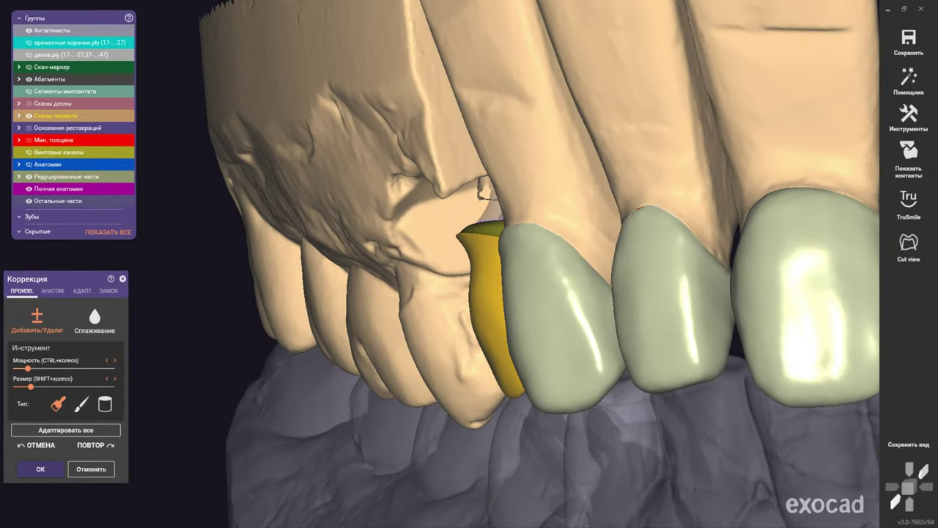
mouse_move(330, 300)
right_mouse_down()
mouse_move(352, 315)
mouse_move(345, 308)
mouse_move(330, 323)
mouse_move(356, 234)
right_mouse_up()
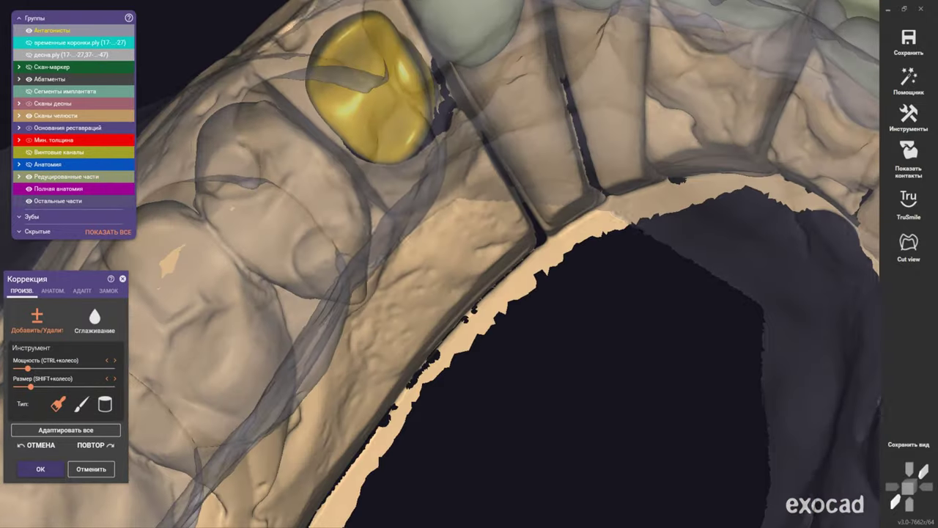
mouse_move(367, 147)
right_mouse_down()
mouse_move(402, 117)
mouse_move(388, 110)
mouse_move(396, 139)
right_mouse_up()
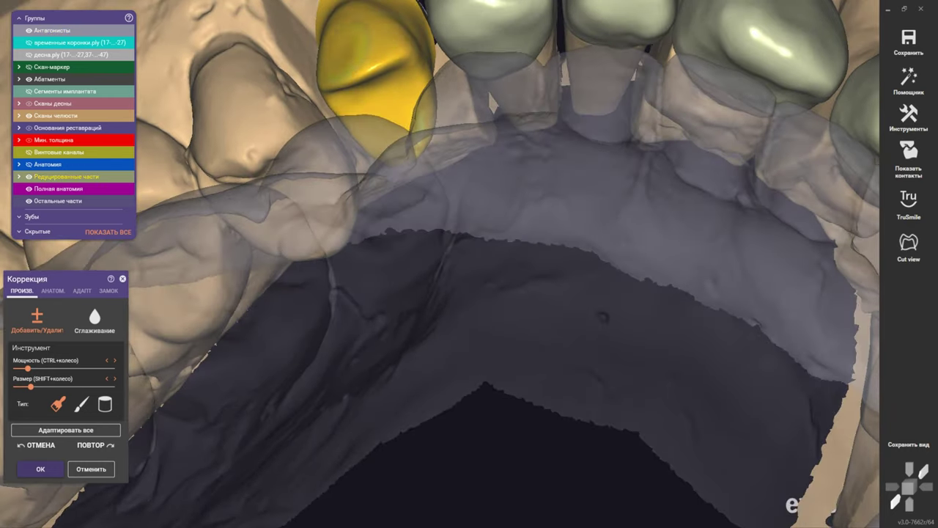
right_click_drag(341, 46, 348, 81)
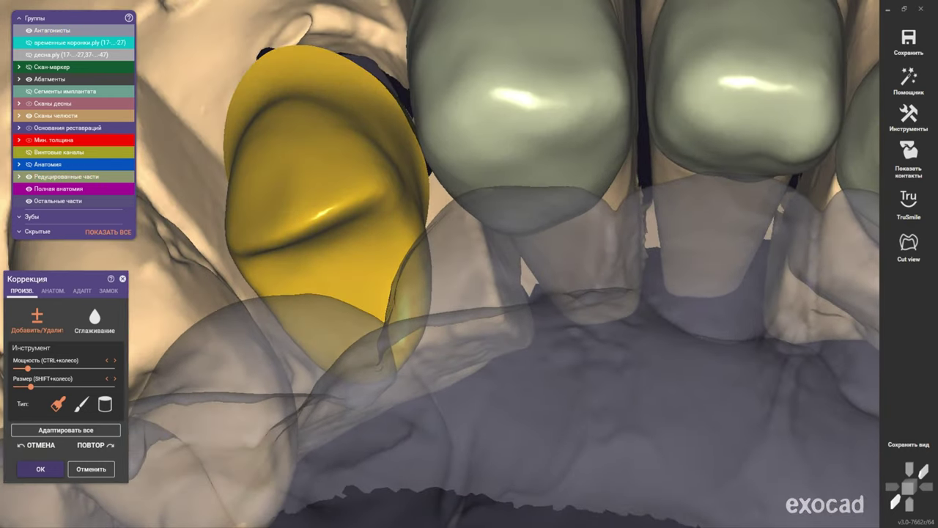
Increase the brush strength, review the crown from several sides, and return to АНАТОМ. tools
left_click_drag(28, 368, 47, 368)
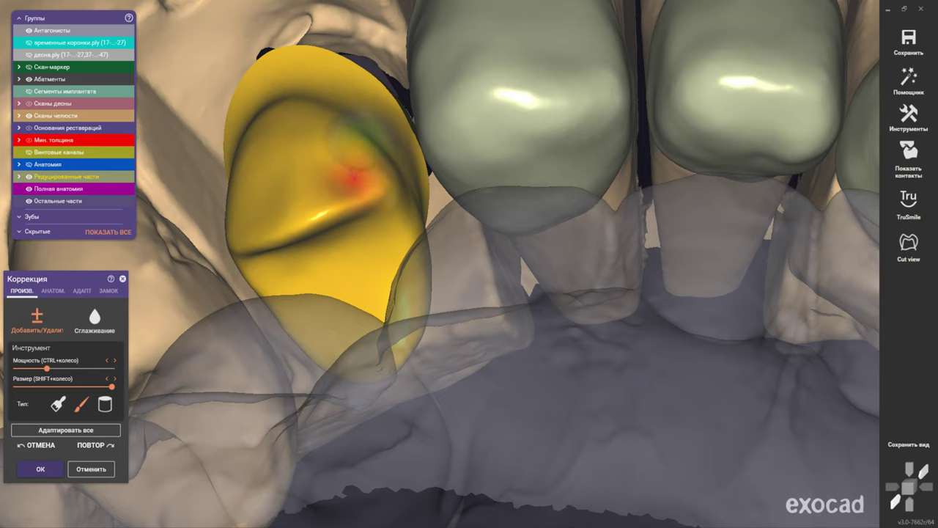
mouse_move(383, 260)
right_mouse_down()
mouse_move(345, 314)
mouse_move(387, 329)
mouse_move(496, 235)
mouse_move(484, 216)
right_mouse_up()
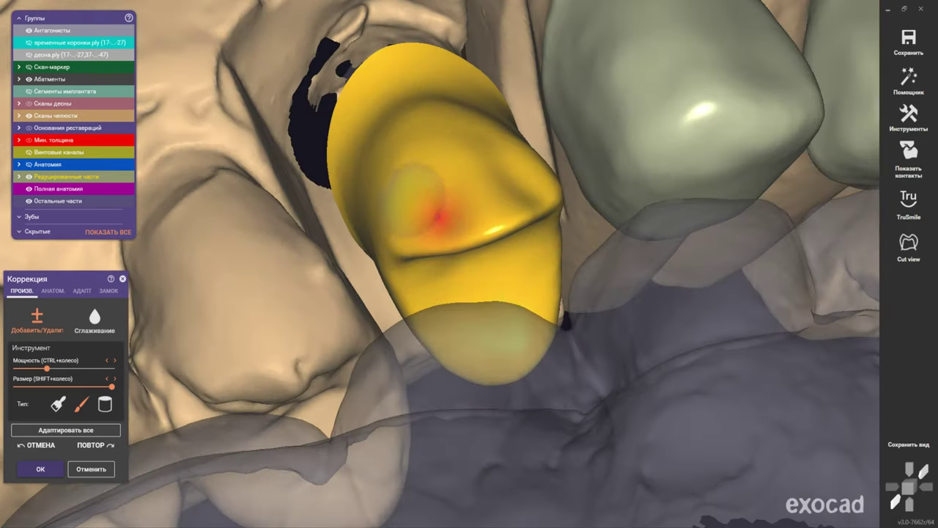
mouse_move(489, 278)
right_mouse_down()
mouse_move(350, 258)
mouse_move(356, 315)
mouse_move(393, 331)
mouse_move(260, 289)
right_mouse_up()
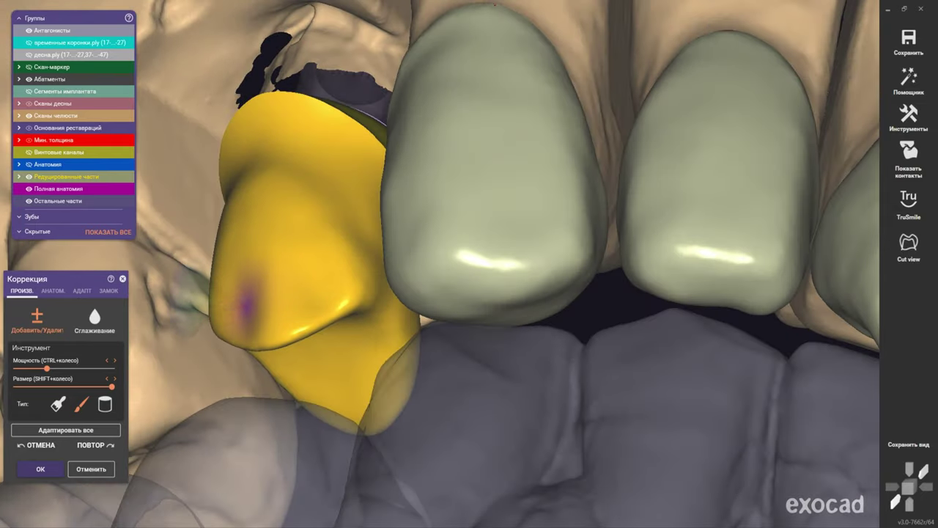
right_click_drag(293, 209, 308, 344)
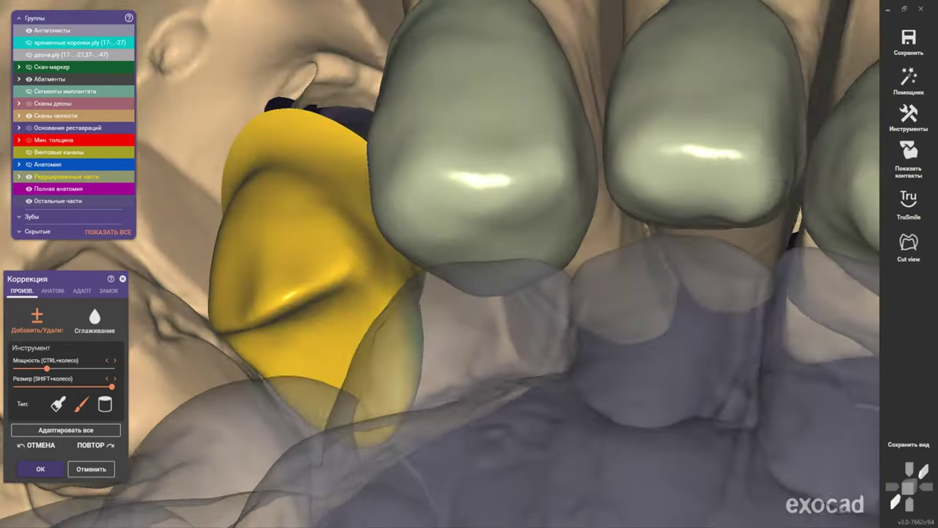
scroll(469, 263, "down", 5)
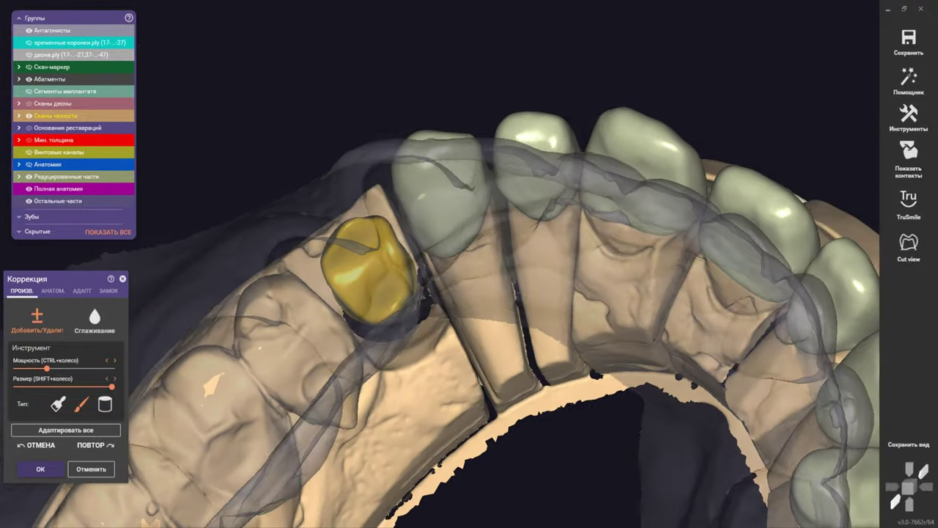
right_click_drag(469, 264, 469, 323)
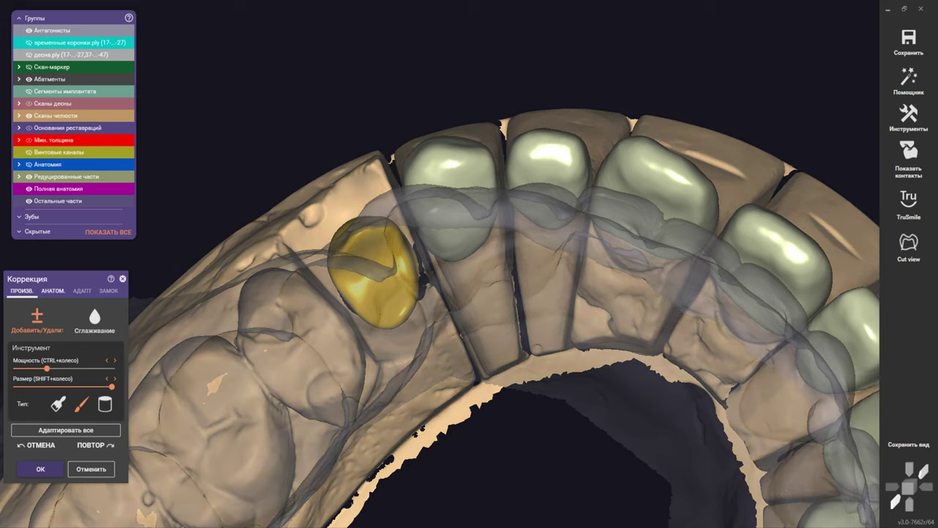
left_click(52, 290)
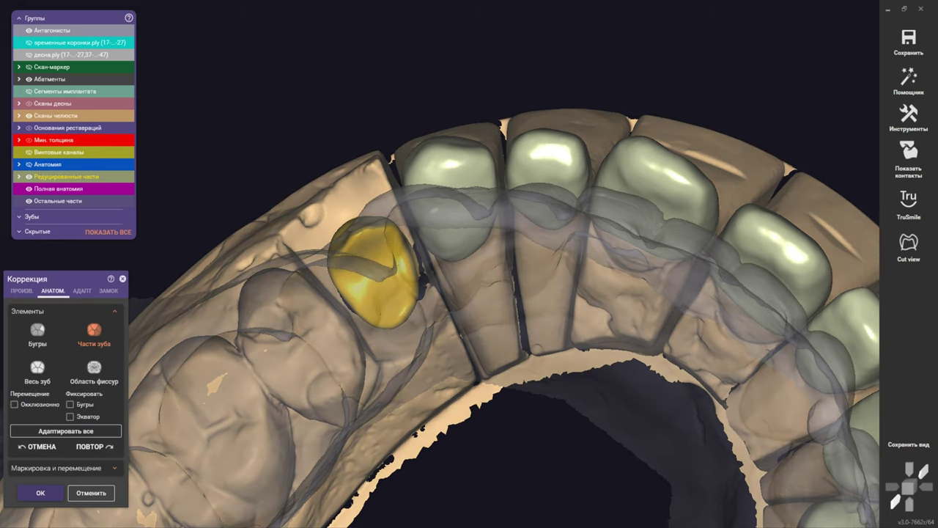
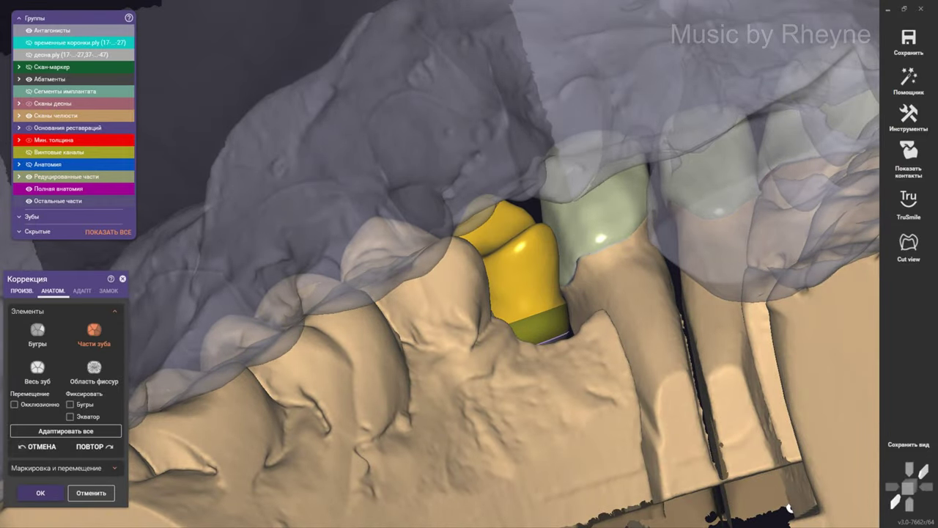
Switch to free-form add/remove sculpting and inspect the crown's biting surface and side
left_click(21, 291)
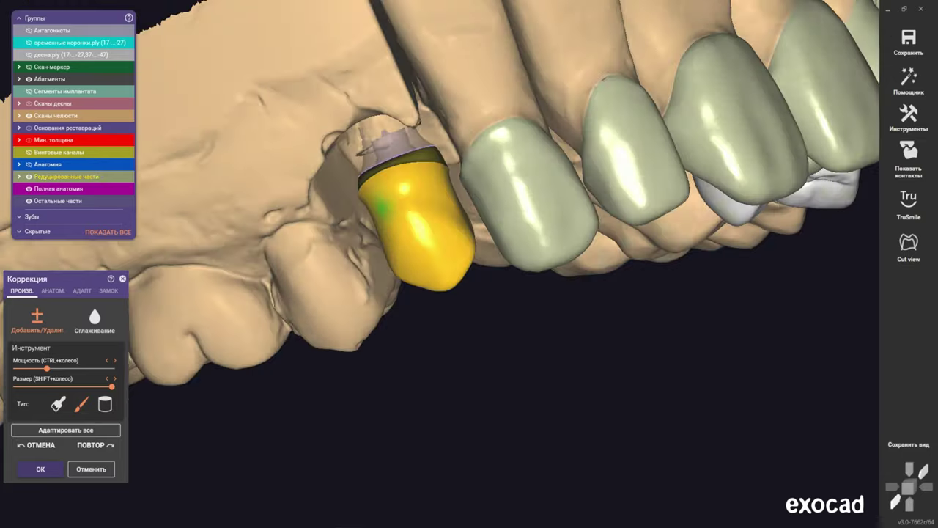
right_click_drag(391, 157, 442, 253)
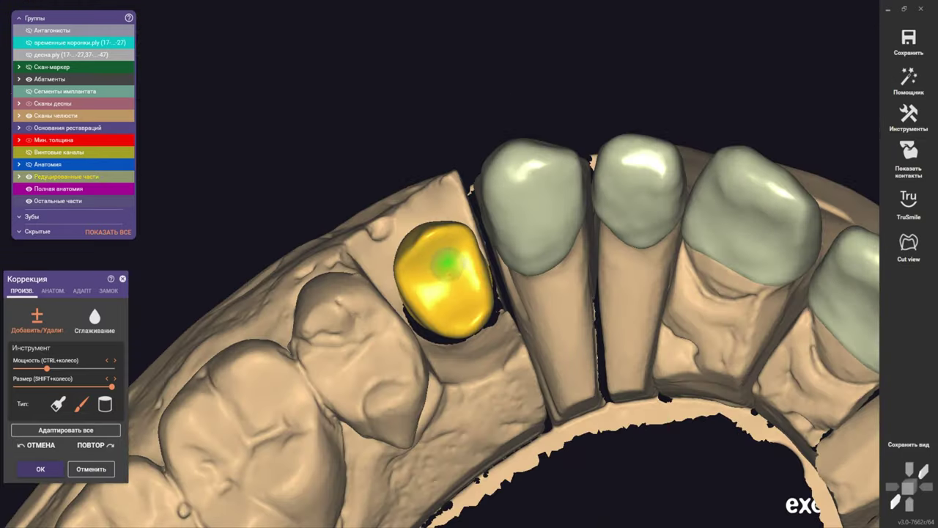
scroll(442, 253, "up", 3)
scroll(425, 241, "up", 3)
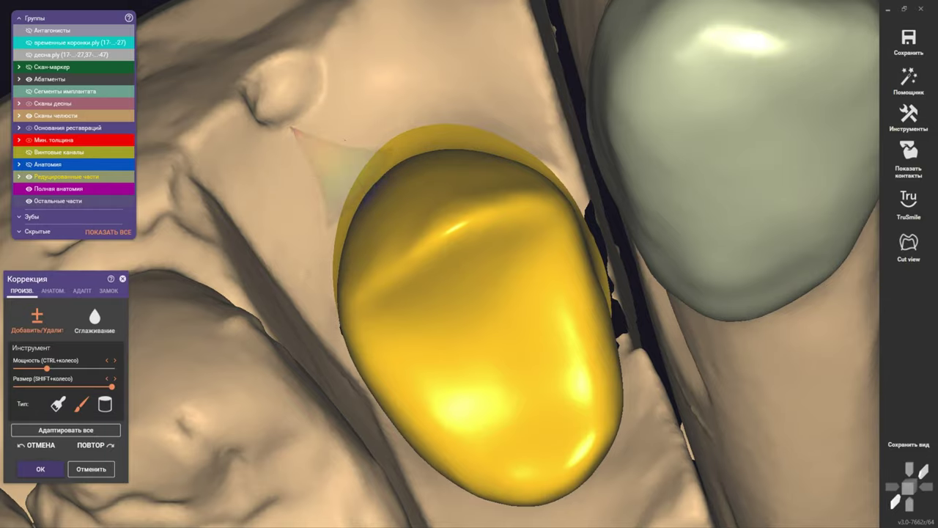
scroll(324, 156, "down", 5)
right_click_drag(436, 251, 436, 247)
scroll(435, 247, "up", 3)
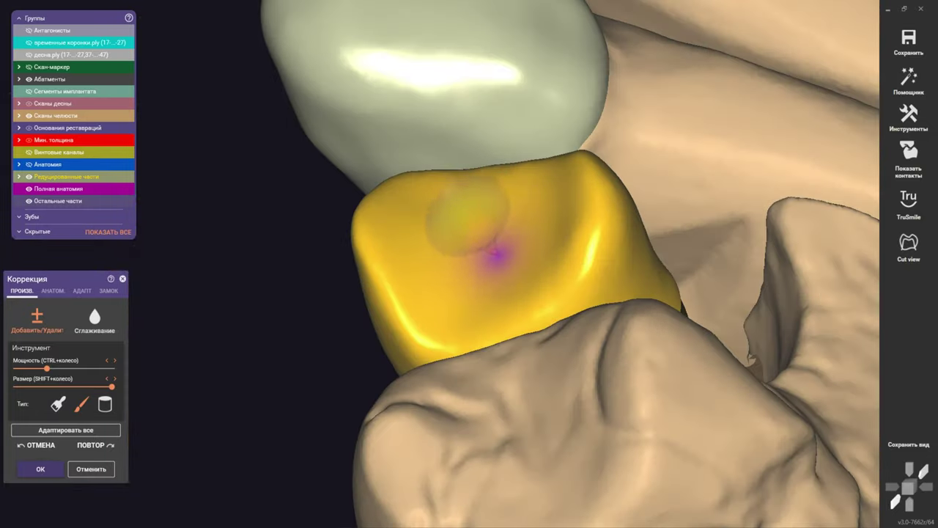
Inspect the yellow crown from the front between its neighbours and from above
mouse_move(440, 205)
right_mouse_down()
mouse_move(484, 264)
mouse_move(430, 180)
mouse_move(430, 152)
right_mouse_up()
scroll(503, 209, "up", 3)
scroll(524, 197, "down", 3, "shift")
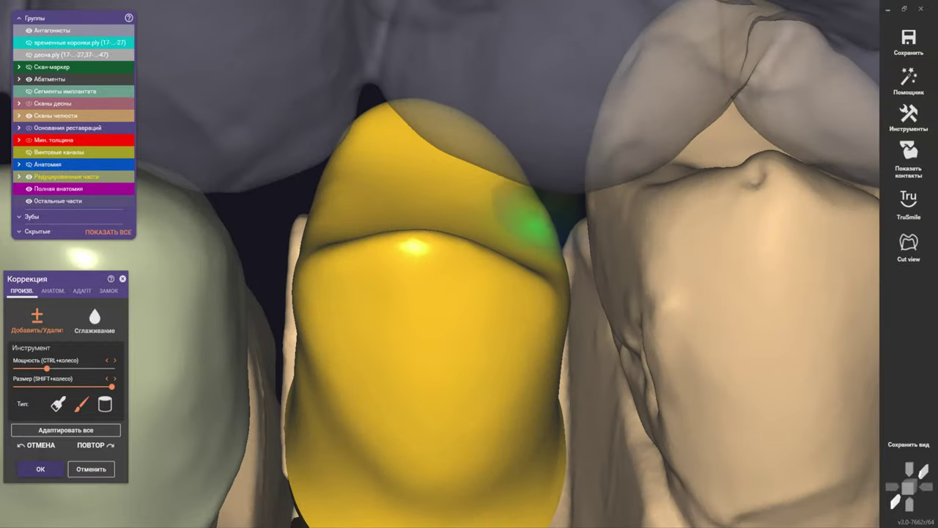
right_click_drag(488, 213, 514, 245)
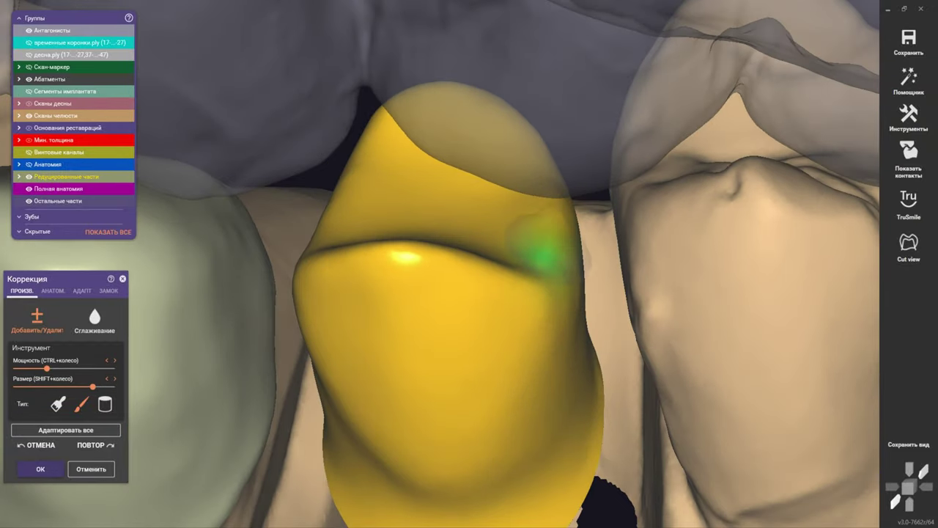
mouse_move(540, 203)
right_mouse_down()
mouse_move(571, 270)
mouse_move(594, 189)
right_mouse_up()
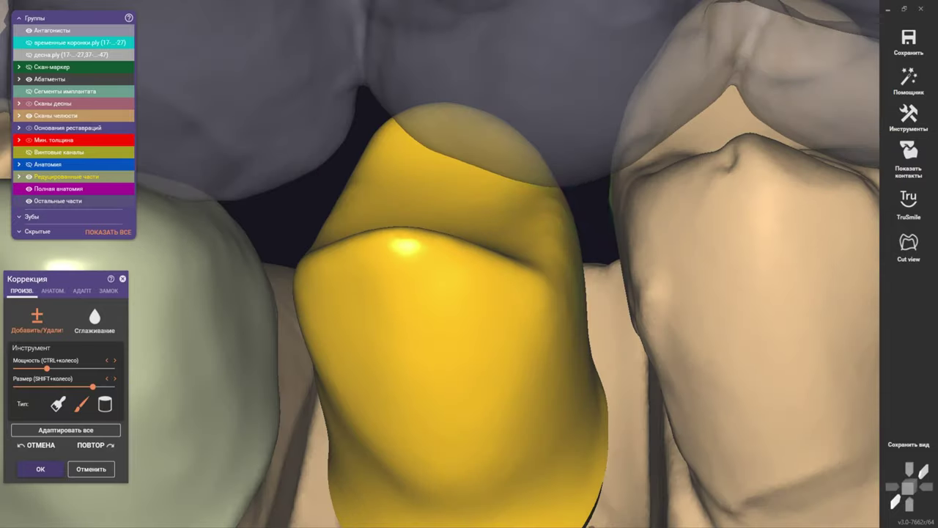
scroll(517, 187, "up", 3, "shift")
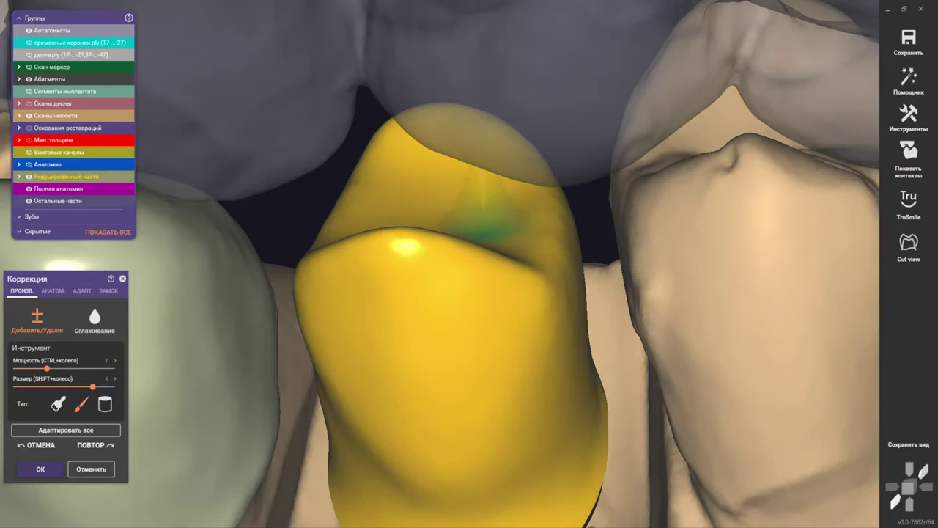
right_click_drag(493, 188, 430, 178)
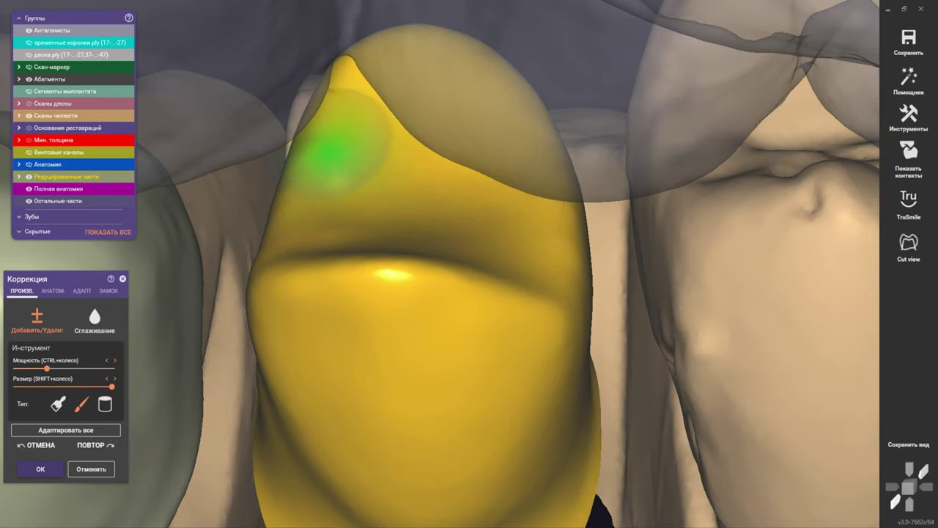
scroll(316, 162, "down", 5)
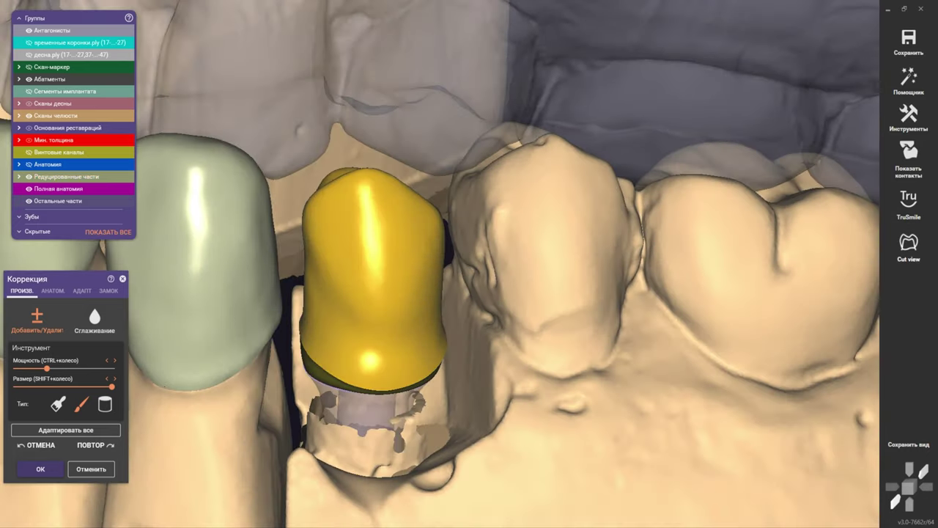
Cut a cross-section through the crown and slide it along the arch to check the 1,794 mm clearance
left_click(908, 244)
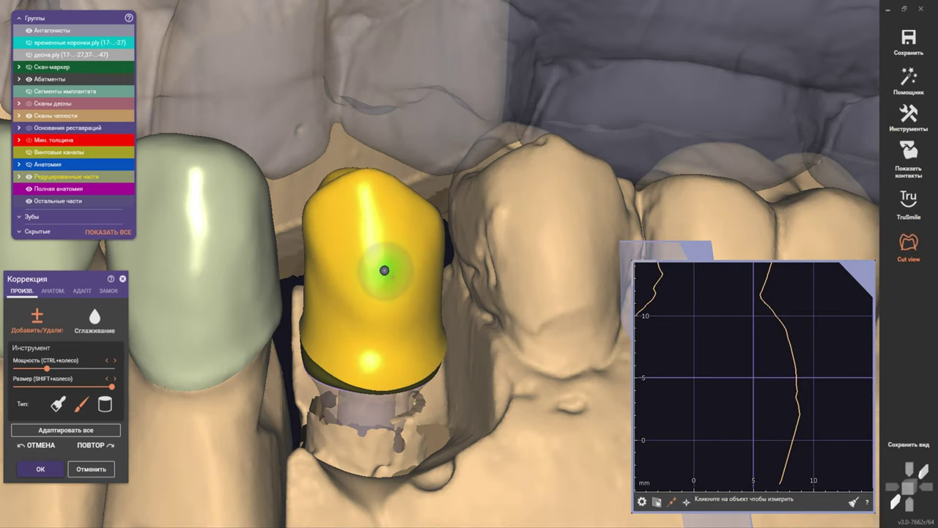
left_click(385, 271)
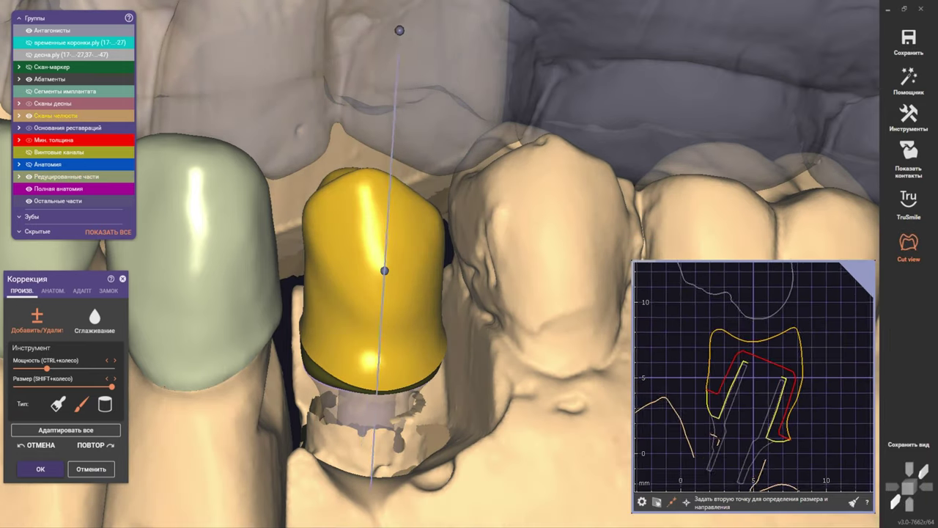
left_click(378, 37)
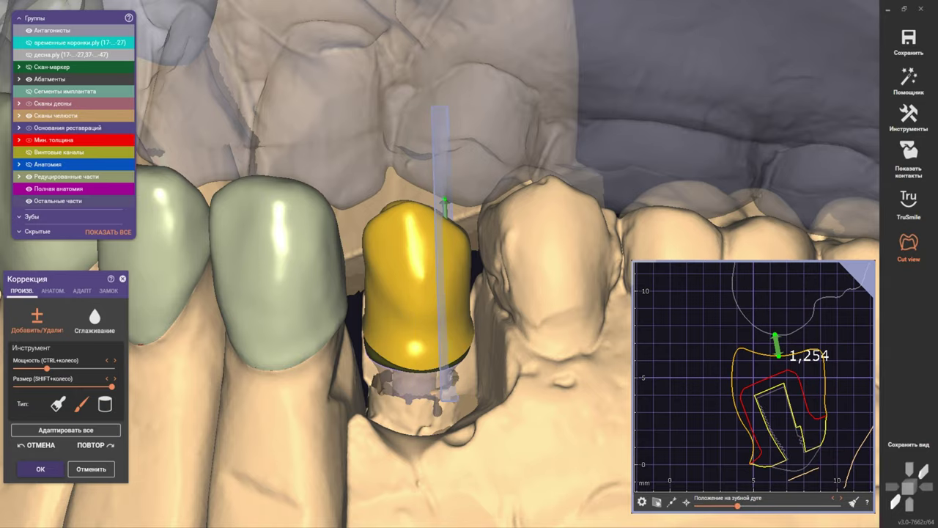
left_click_drag(738, 506, 740, 506)
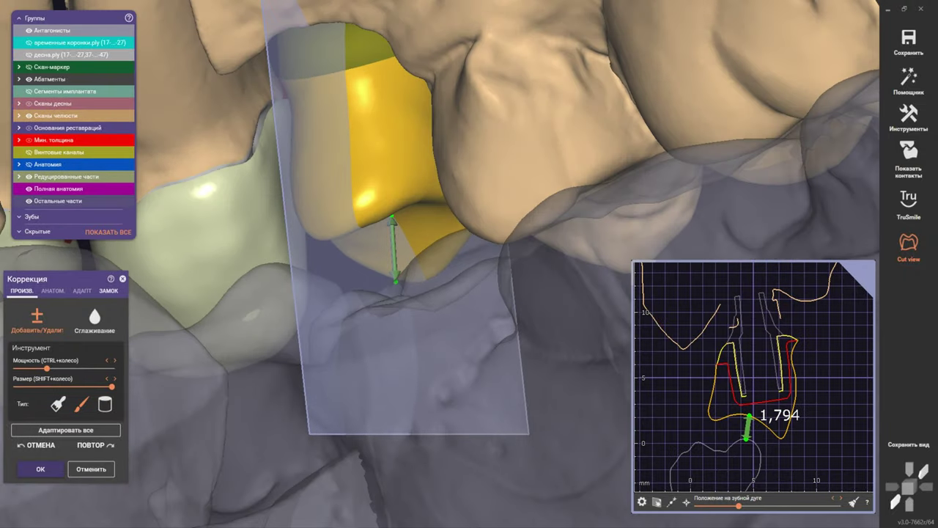
Extend the crown's lower part downward with anatomic tooth-part editing
left_click(53, 290)
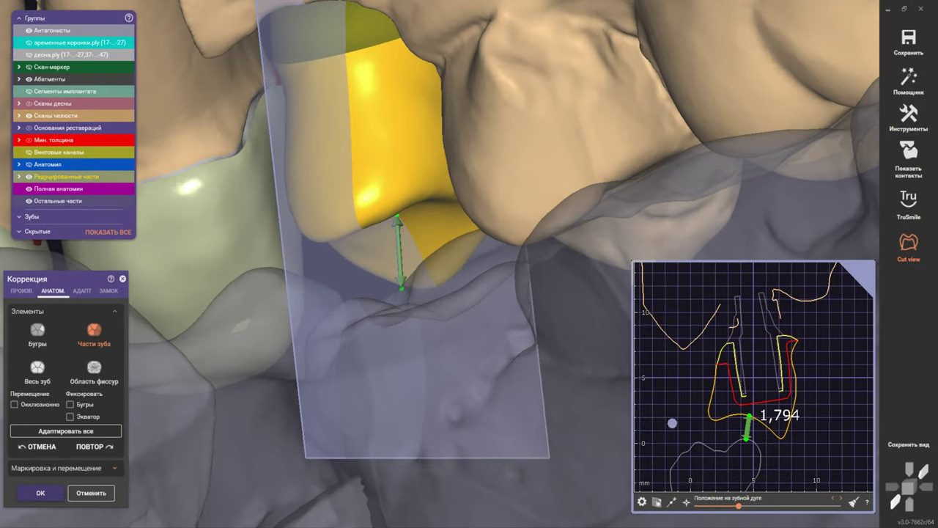
left_click_drag(677, 422, 685, 427)
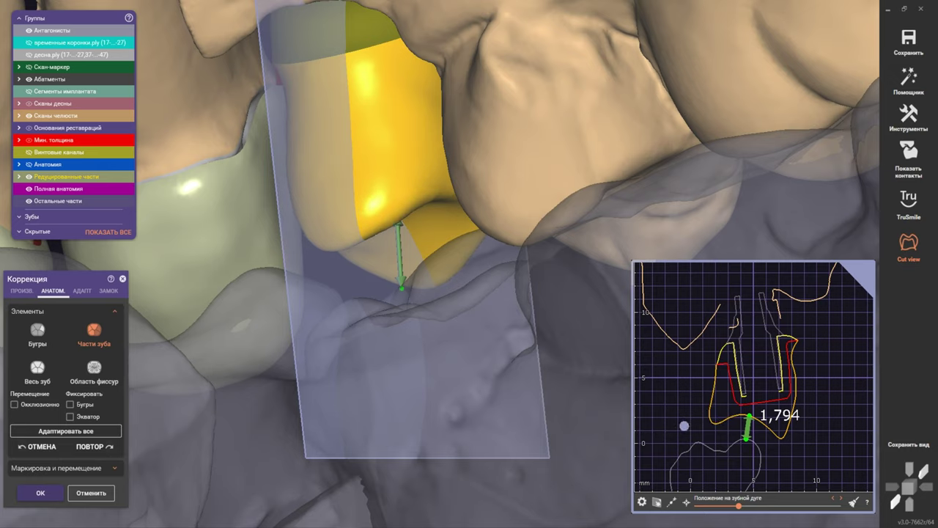
left_click_drag(685, 428, 695, 433)
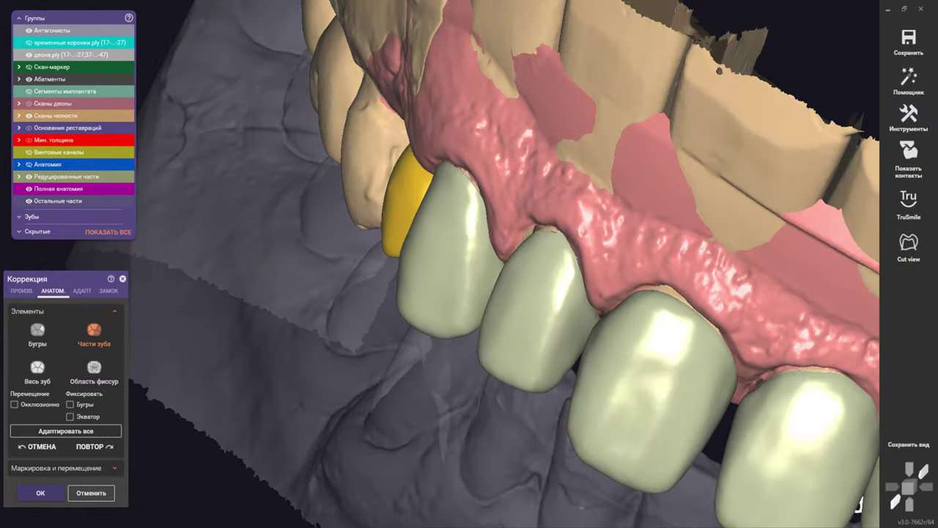
Return to free-form sculpting and zoom around the reshaped crown
left_click(22, 290)
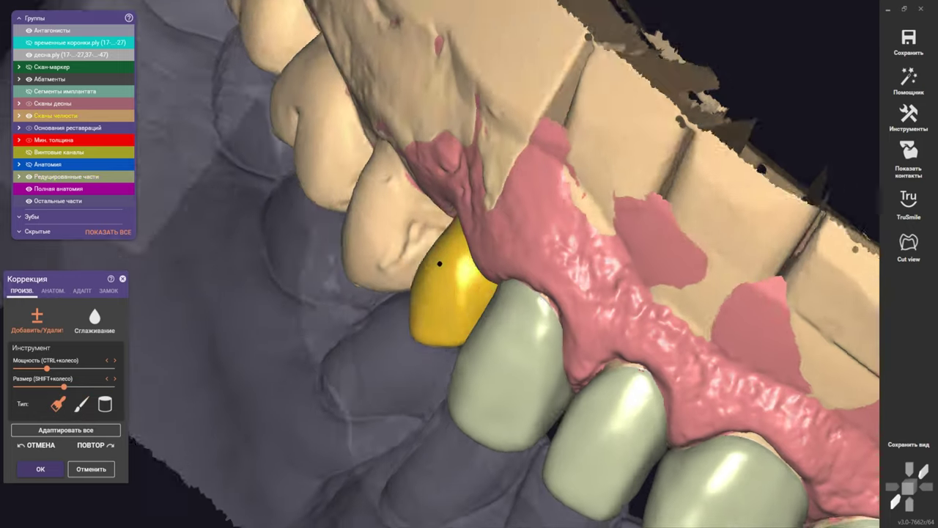
scroll(440, 266, "down", 2, "shift")
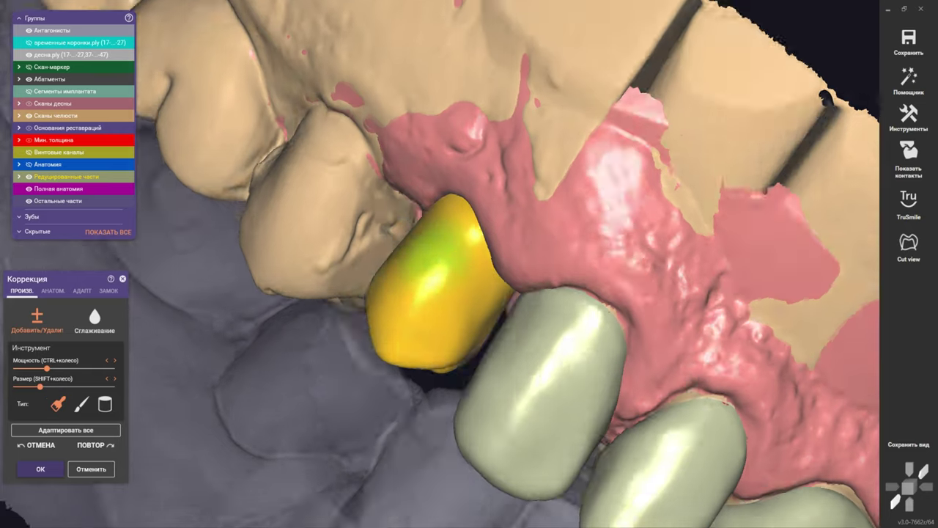
scroll(458, 261, "down", 5)
scroll(447, 285, "up", 2)
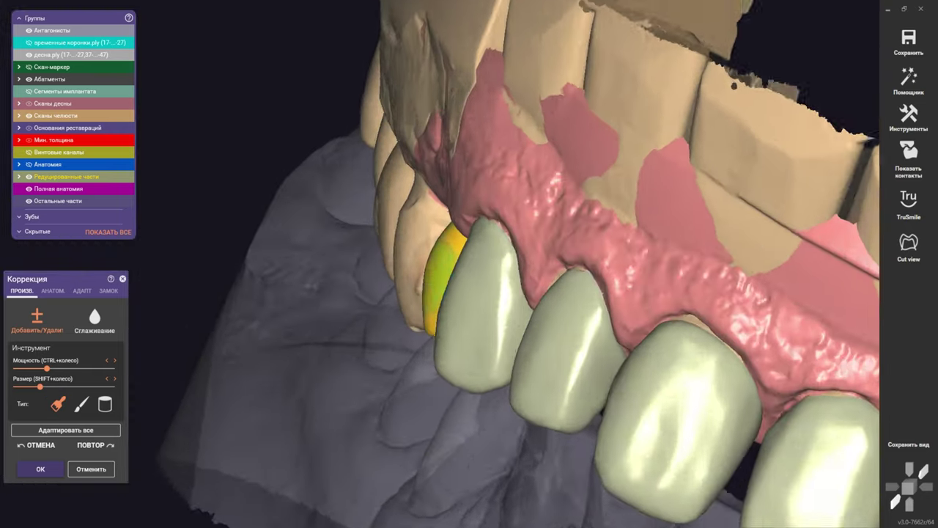
scroll(447, 286, "up", 3)
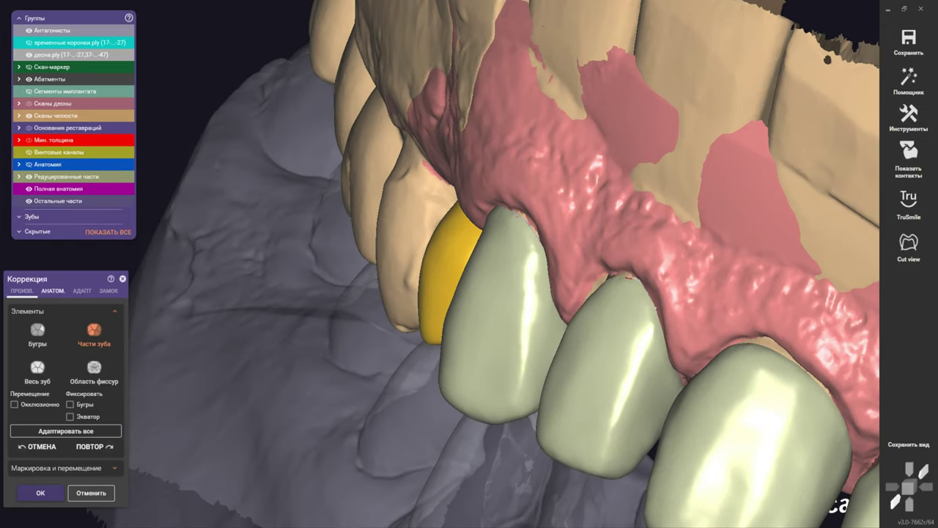
Review the arch from frontal, top and side views, then accept and close the corrections
right_click_drag(469, 293, 440, 278)
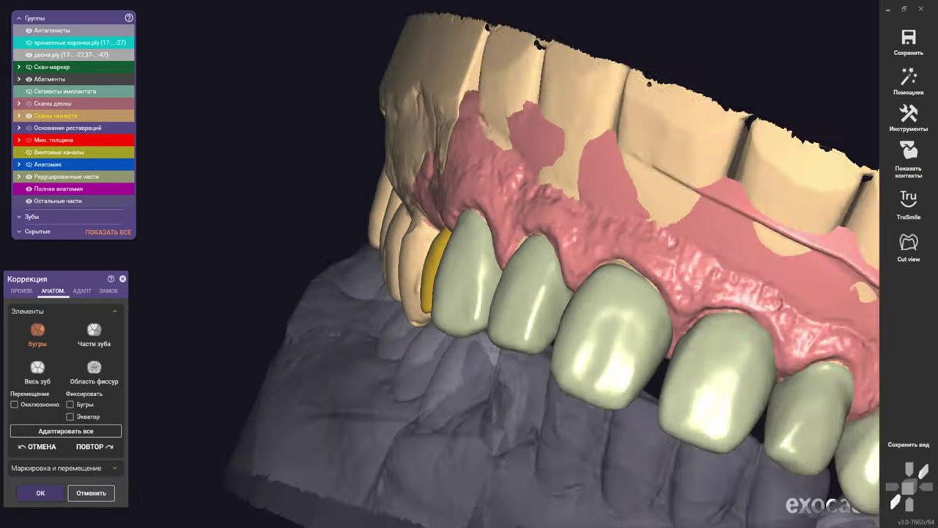
right_click_drag(470, 293, 440, 220)
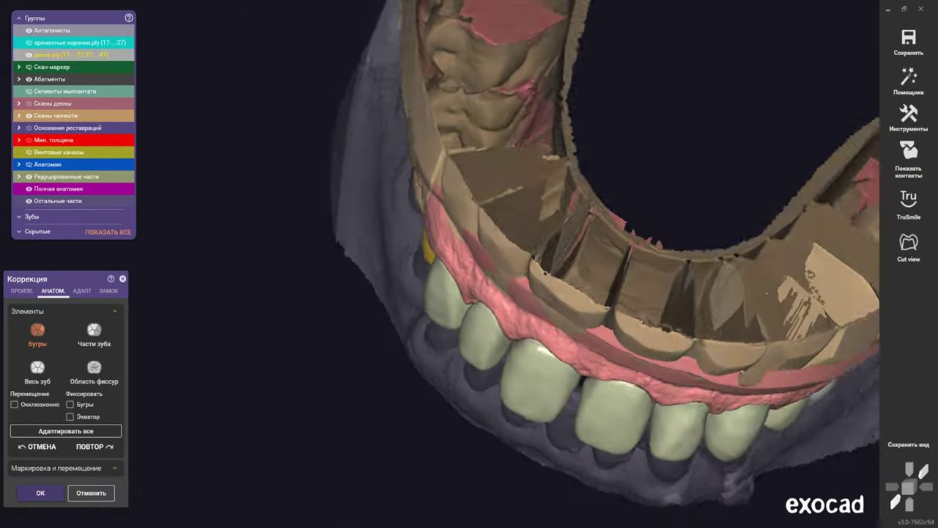
mouse_move(469, 293)
right_mouse_down()
mouse_move(528, 250)
mouse_move(411, 322)
mouse_move(352, 337)
right_mouse_up()
scroll(469, 294, "down", 5)
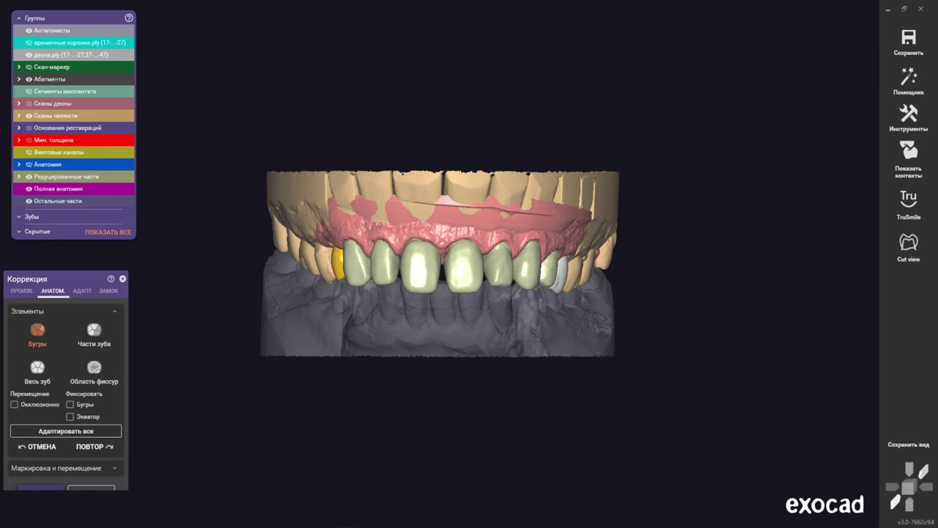
key("Return")
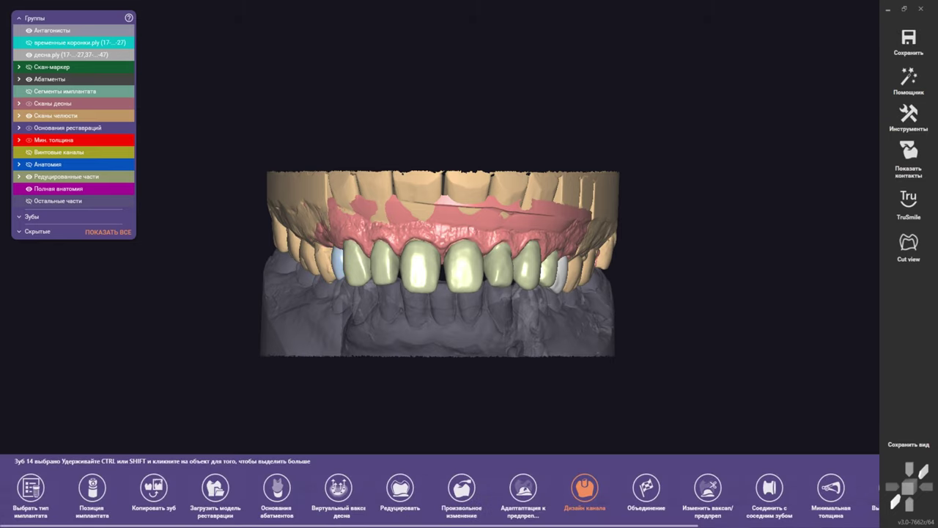